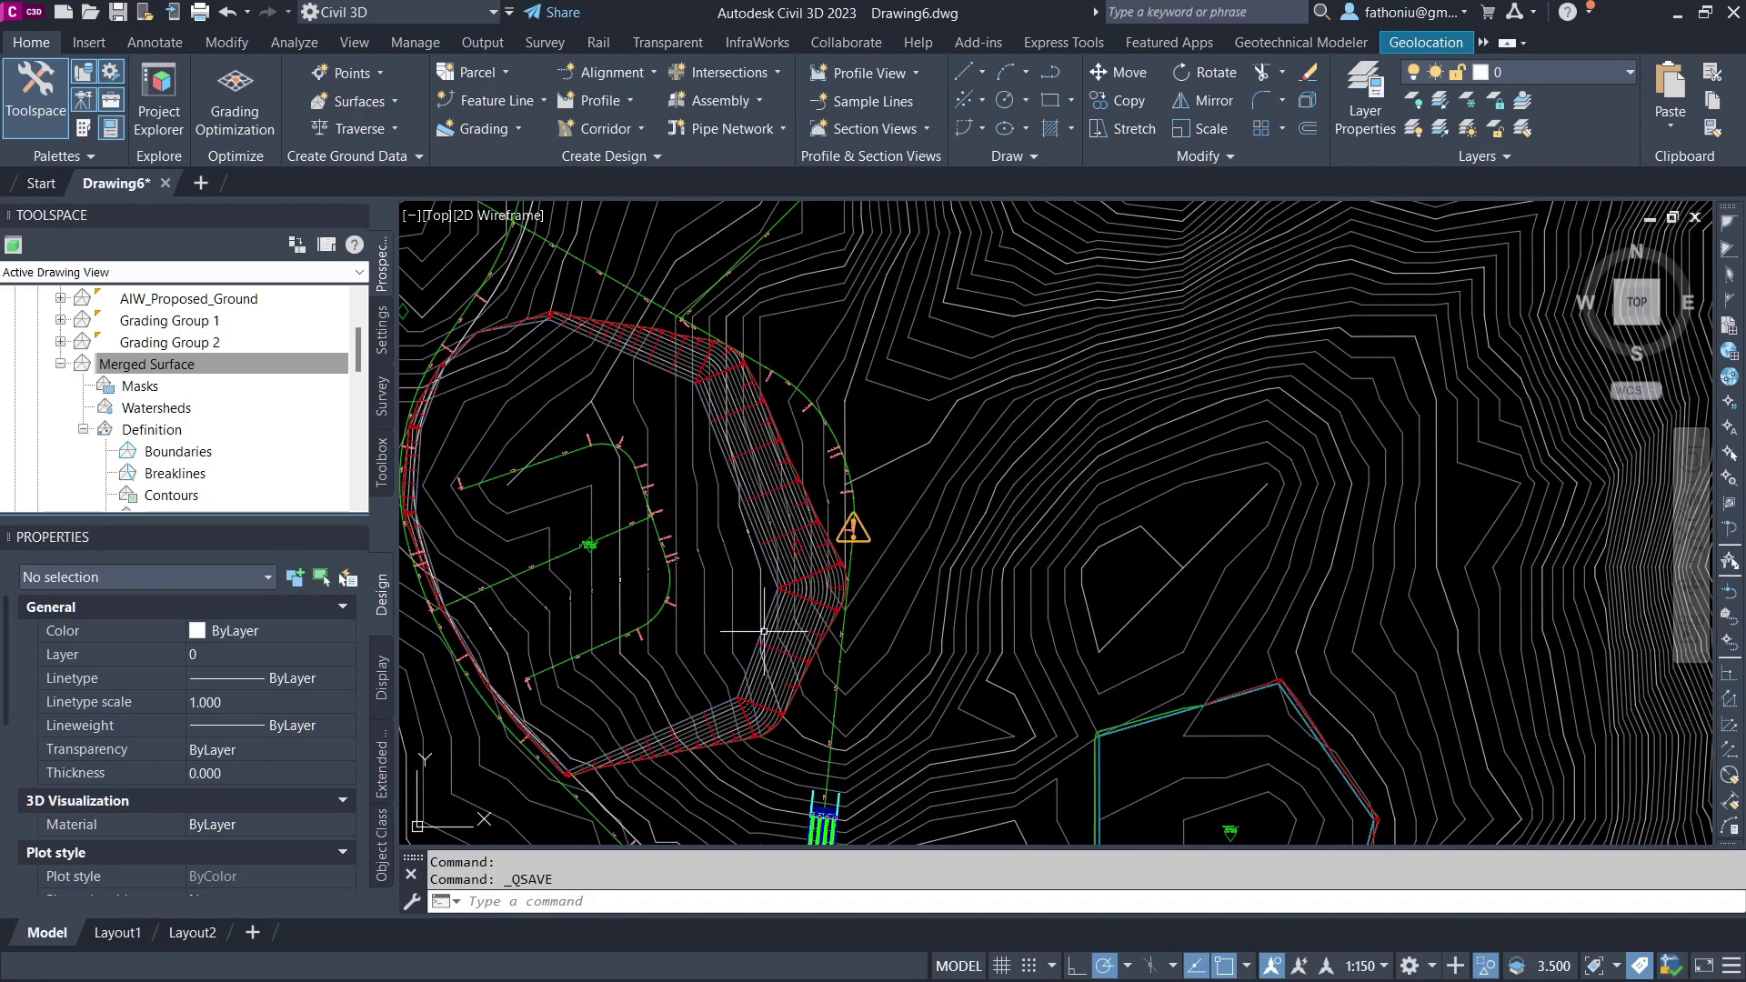
Review the pasted surface operations in the definition properties of Merged Surface
scroll(728, 650, down, 2)
mouse_move(917, 616)
middle_down()
mouse_move(907, 496)
mouse_move(823, 499)
middle_up()
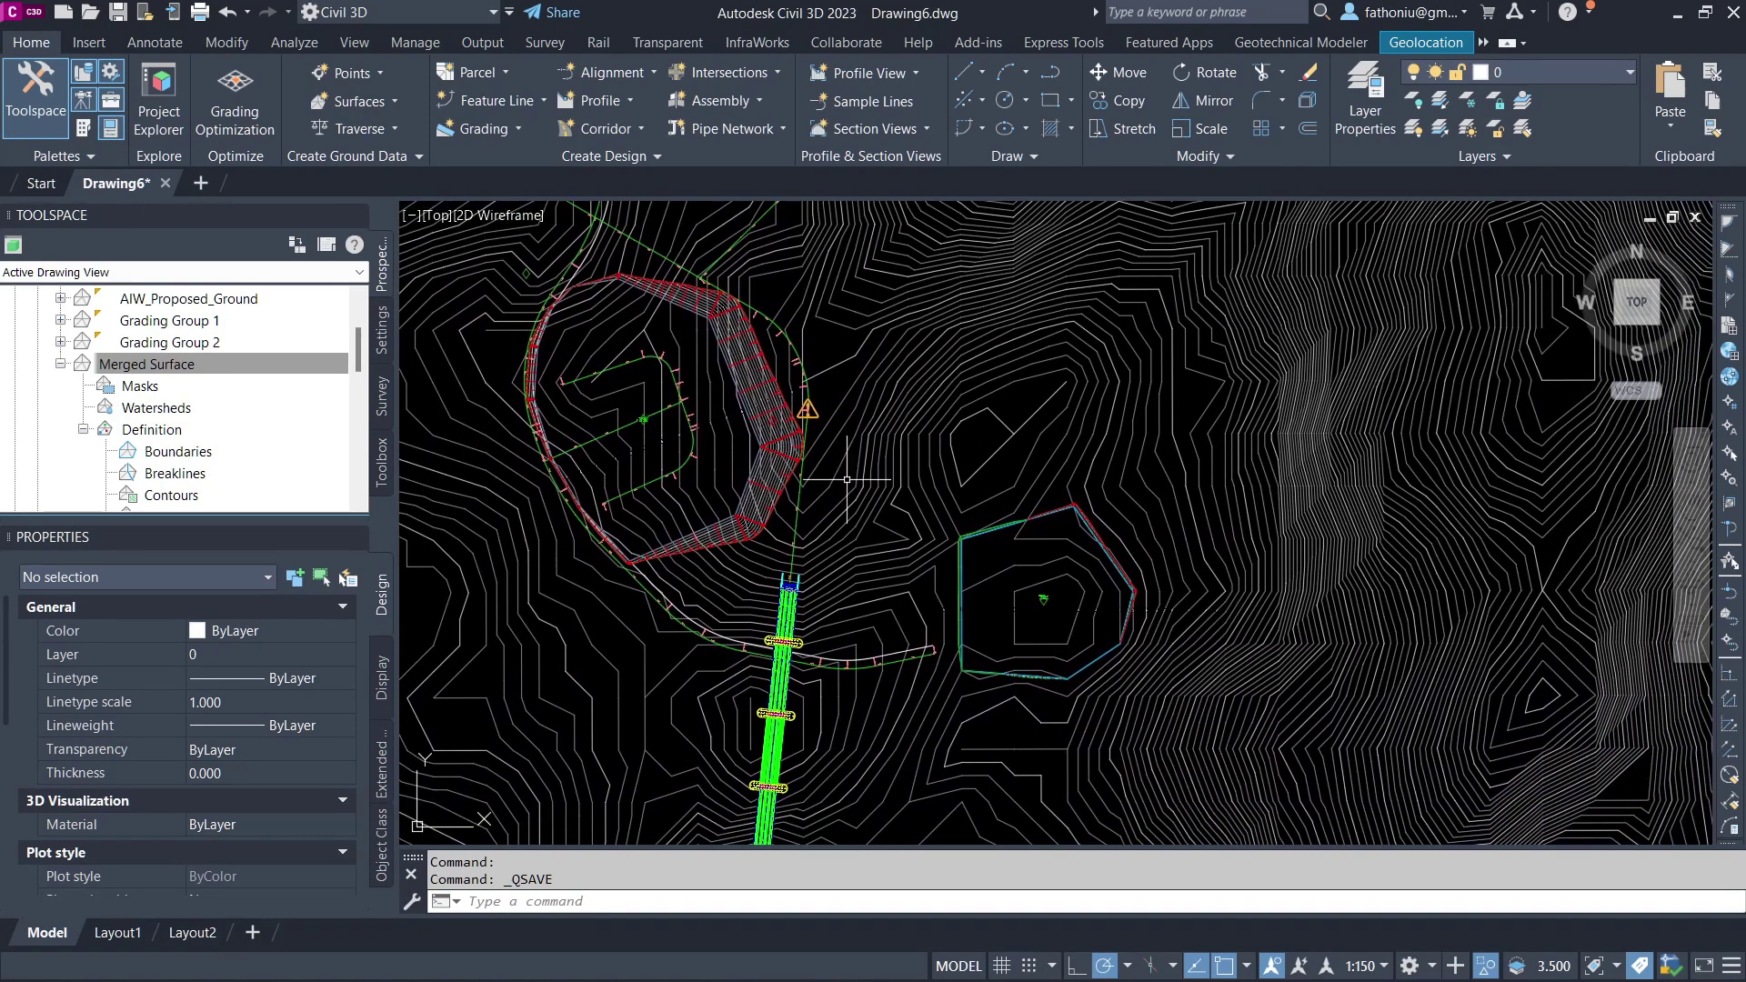
scroll(1014, 559, up, 2)
middle_drag(935, 536, 1064, 559)
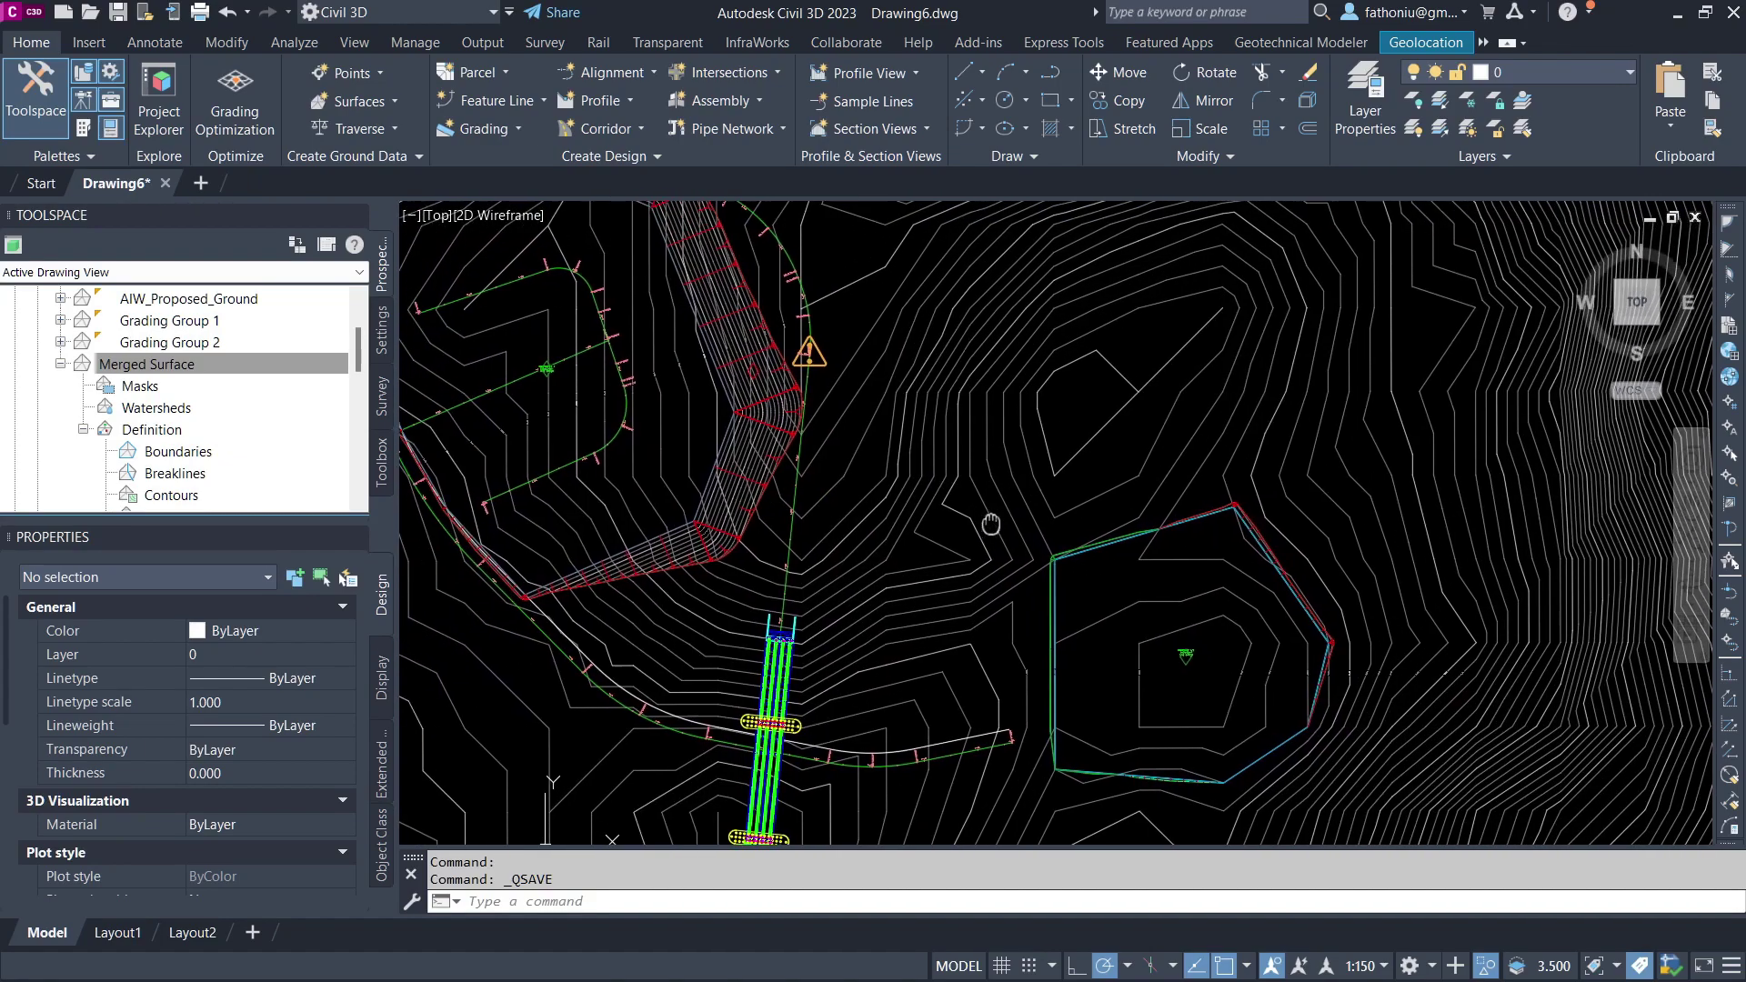
click(60, 364)
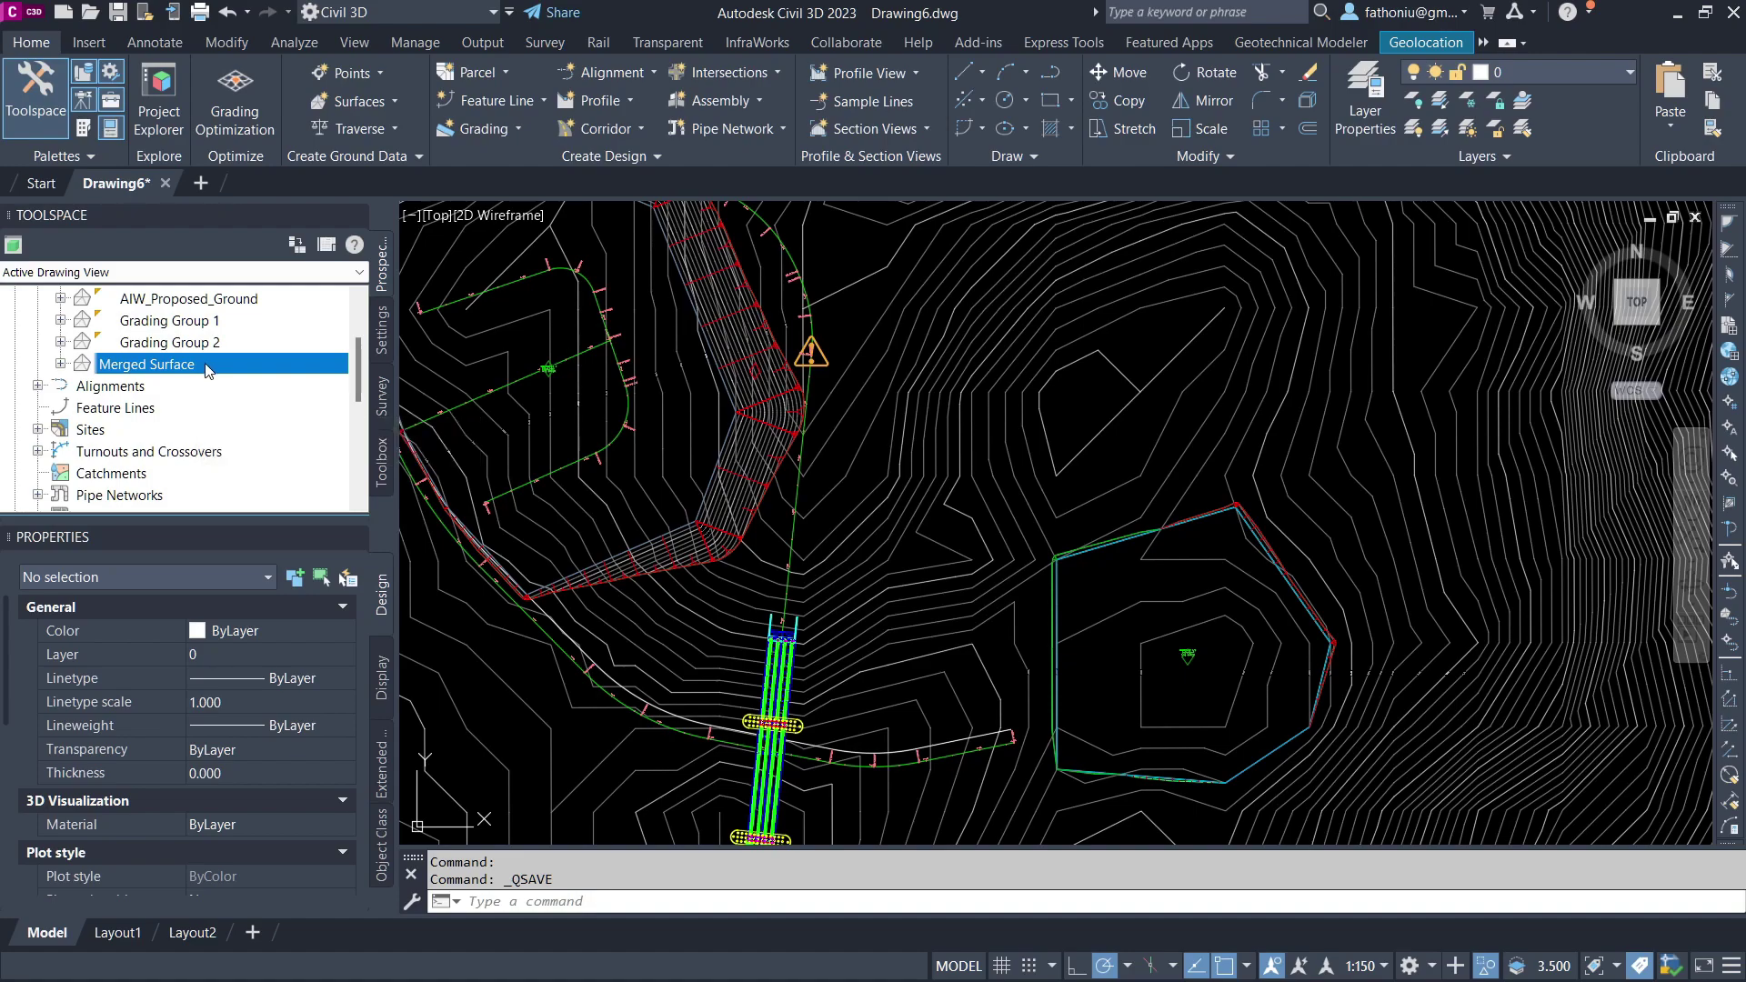
scroll(109, 400, up, 2)
scroll(82, 409, down, 1)
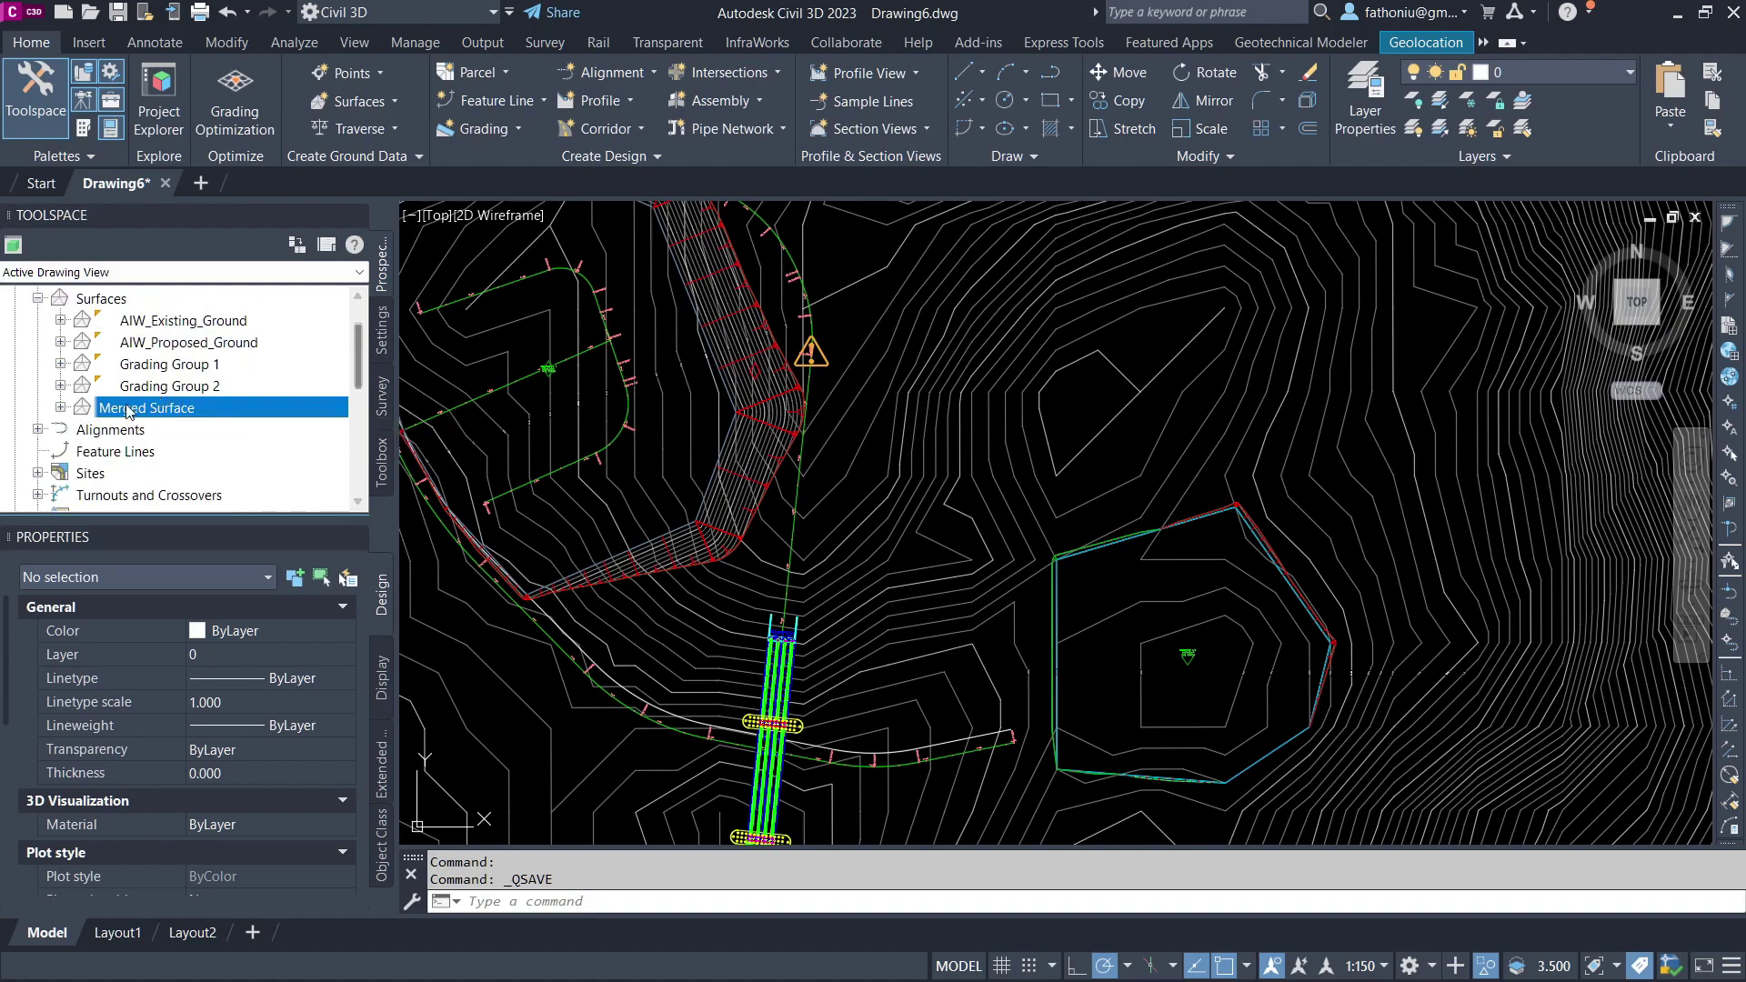
right_click(155, 411)
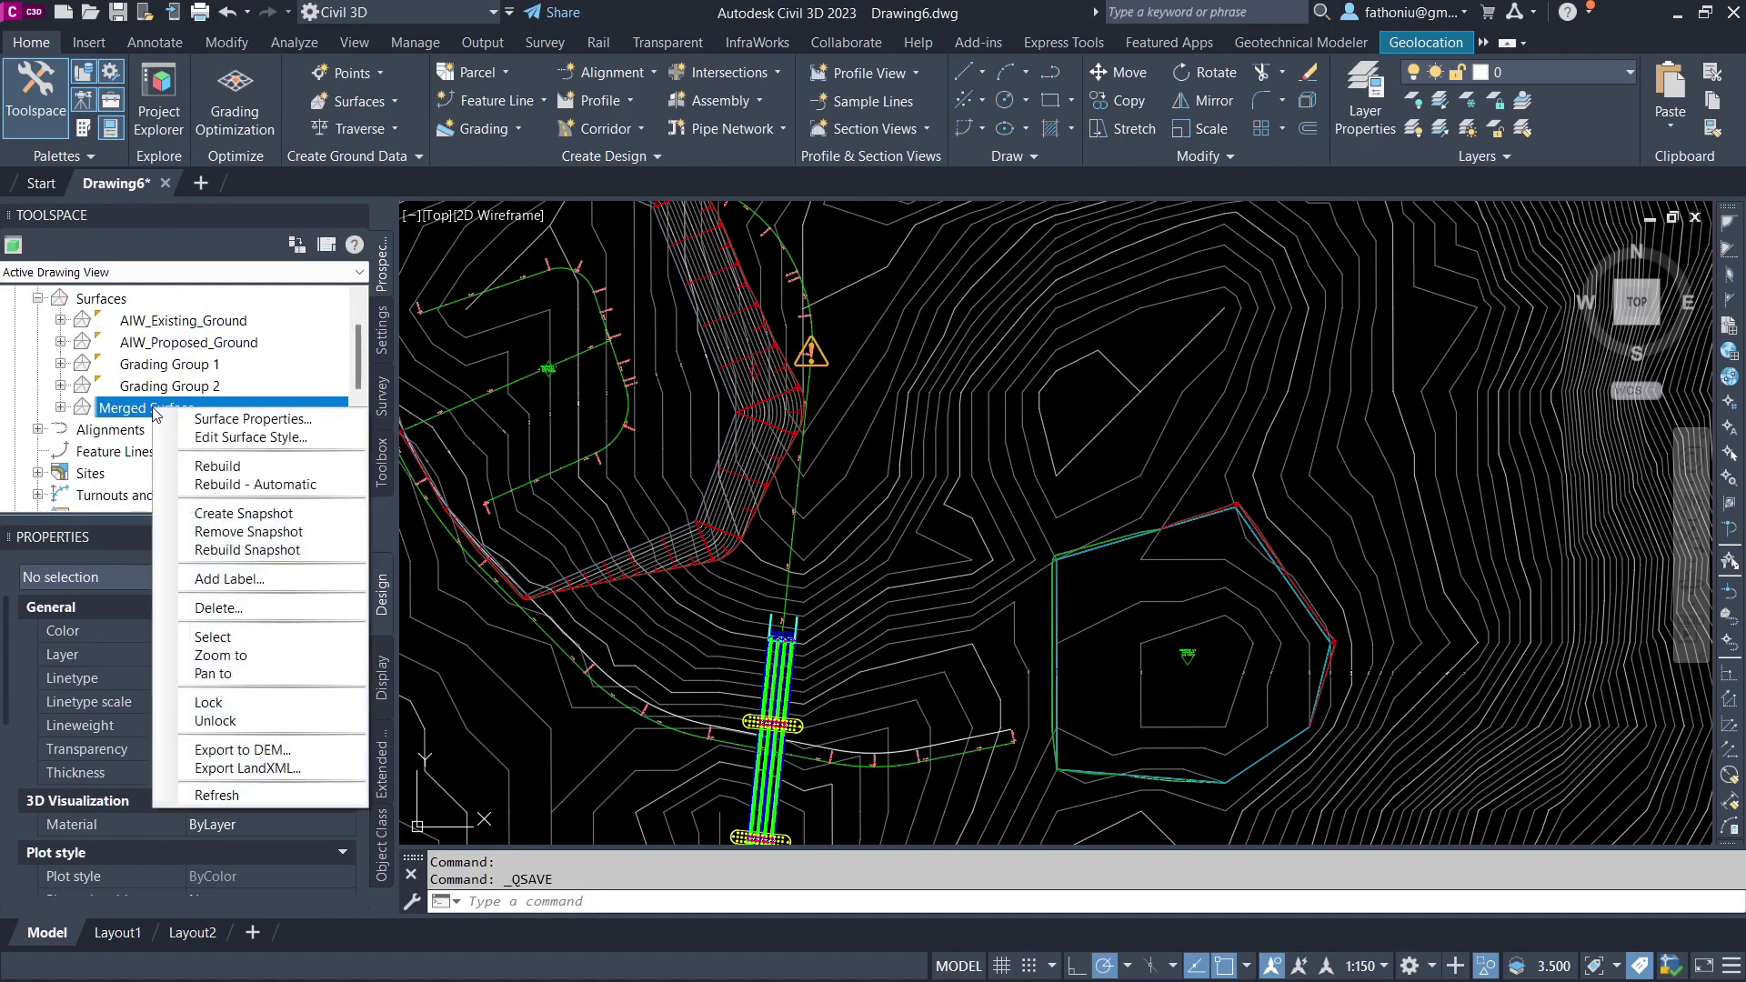
click(242, 422)
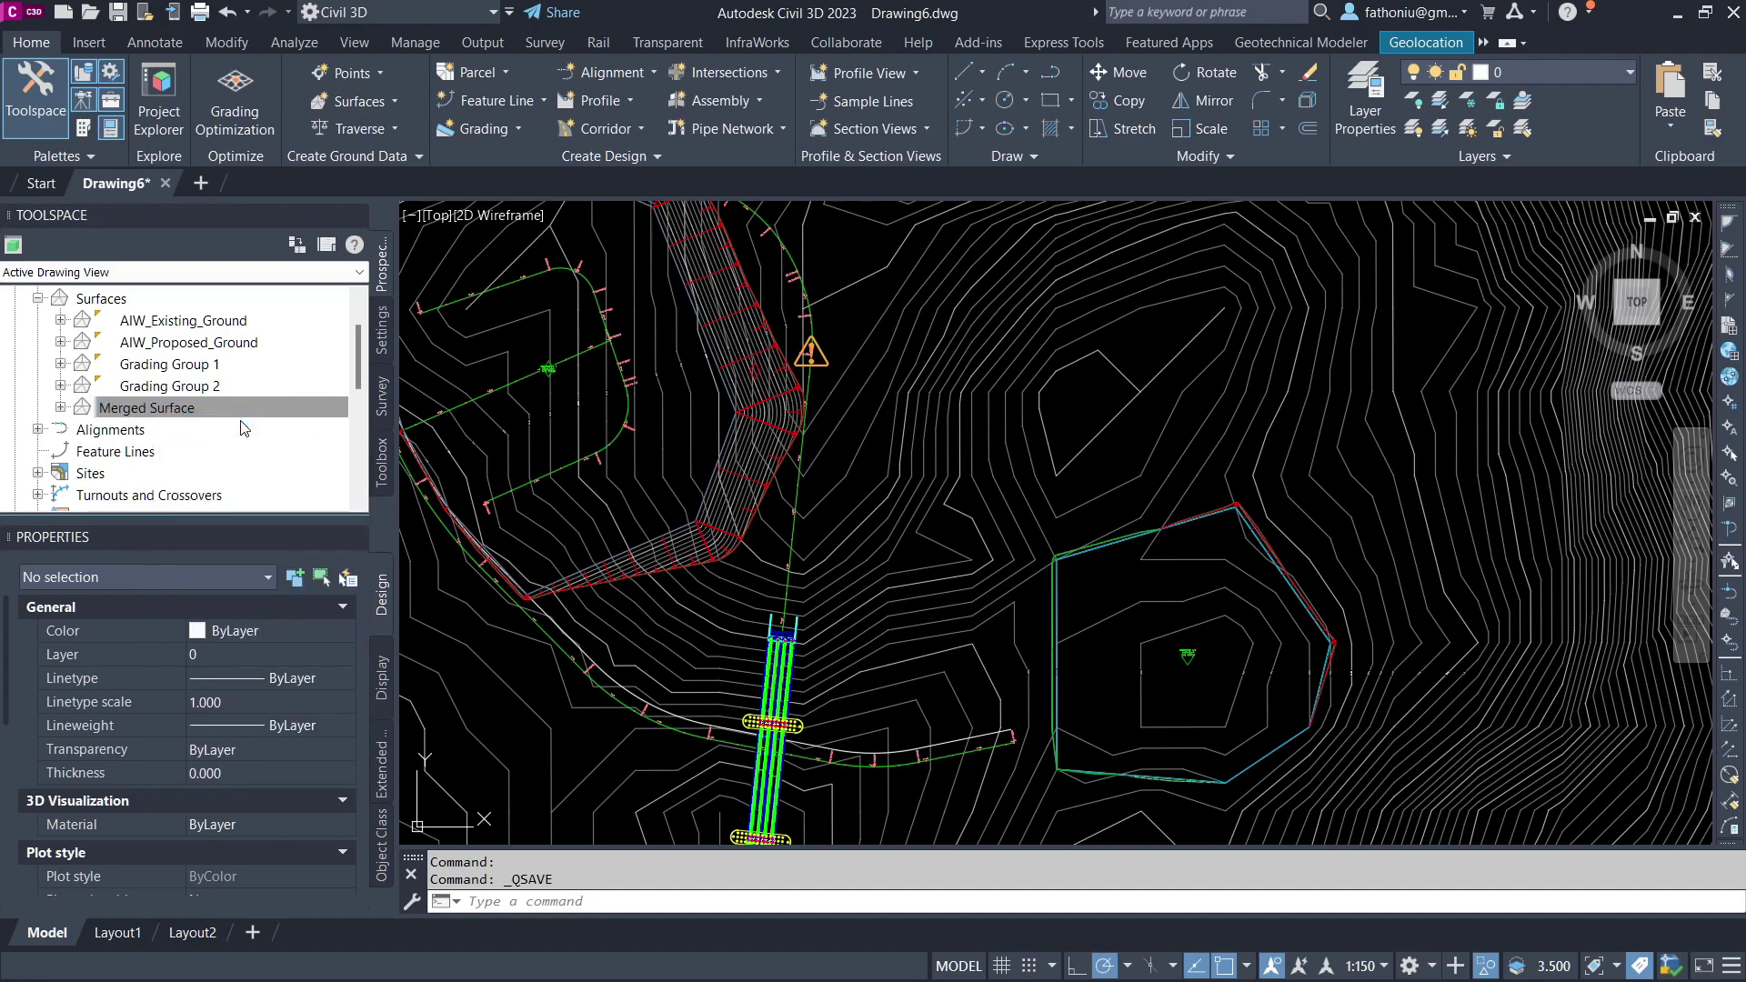
click(115, 164)
click(147, 168)
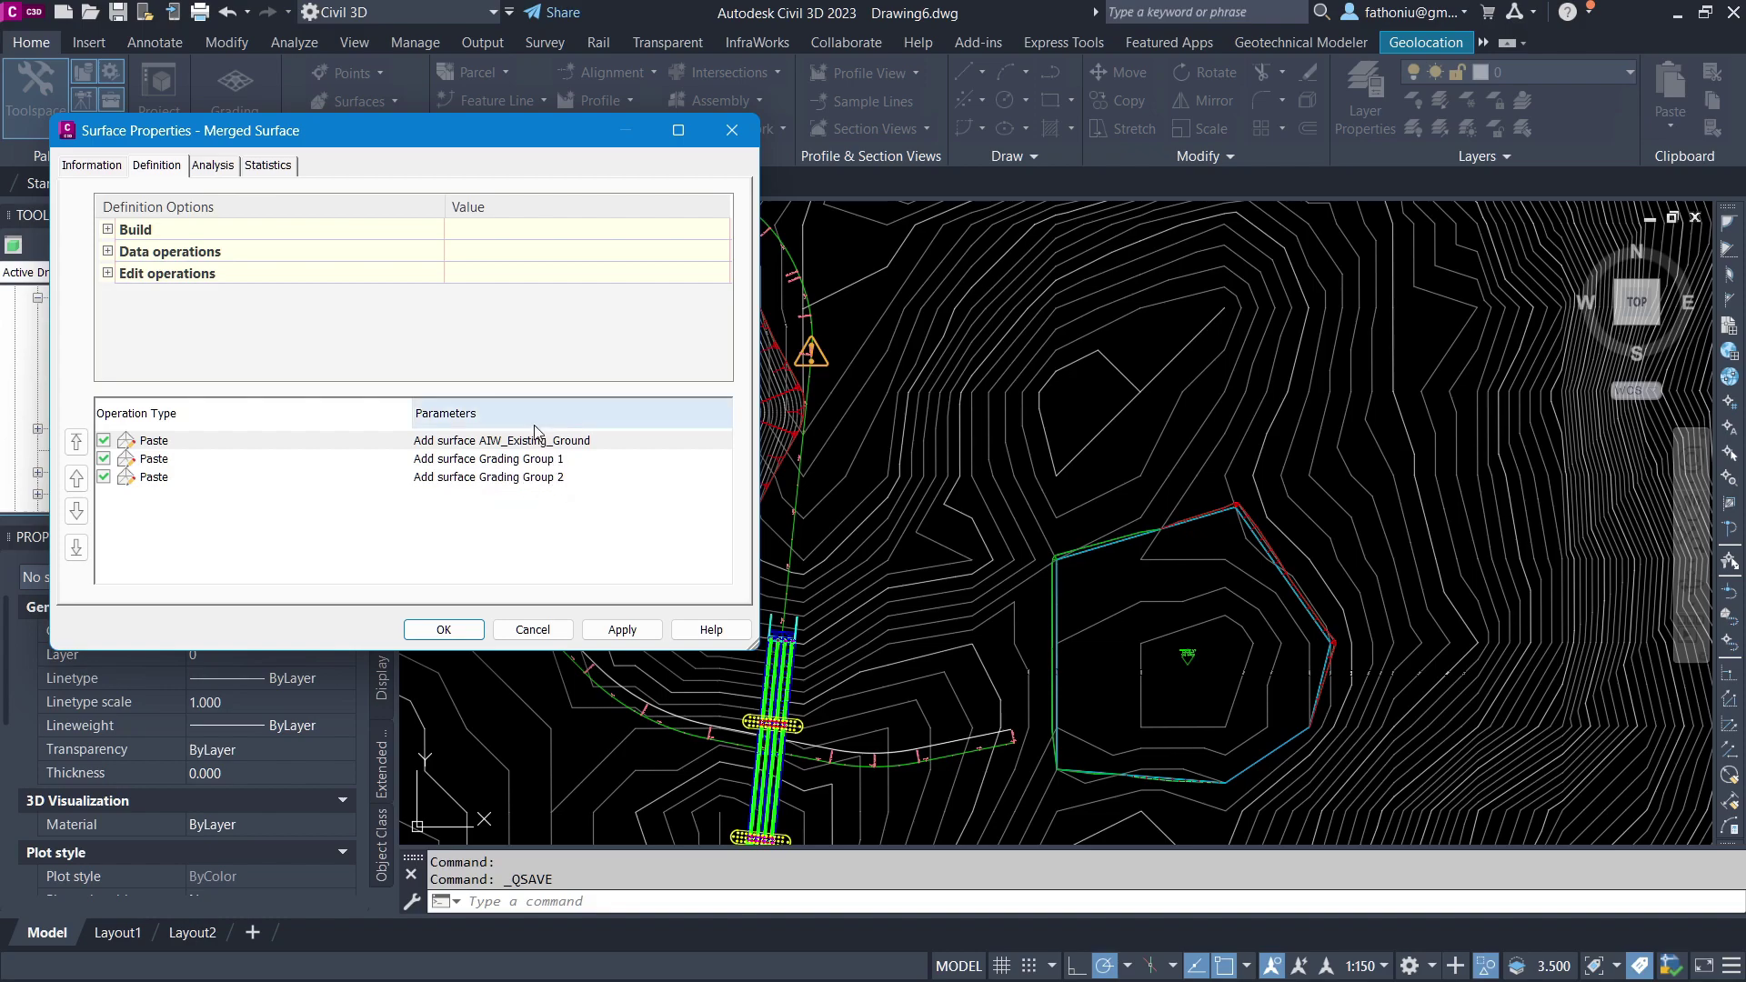
key(Return)
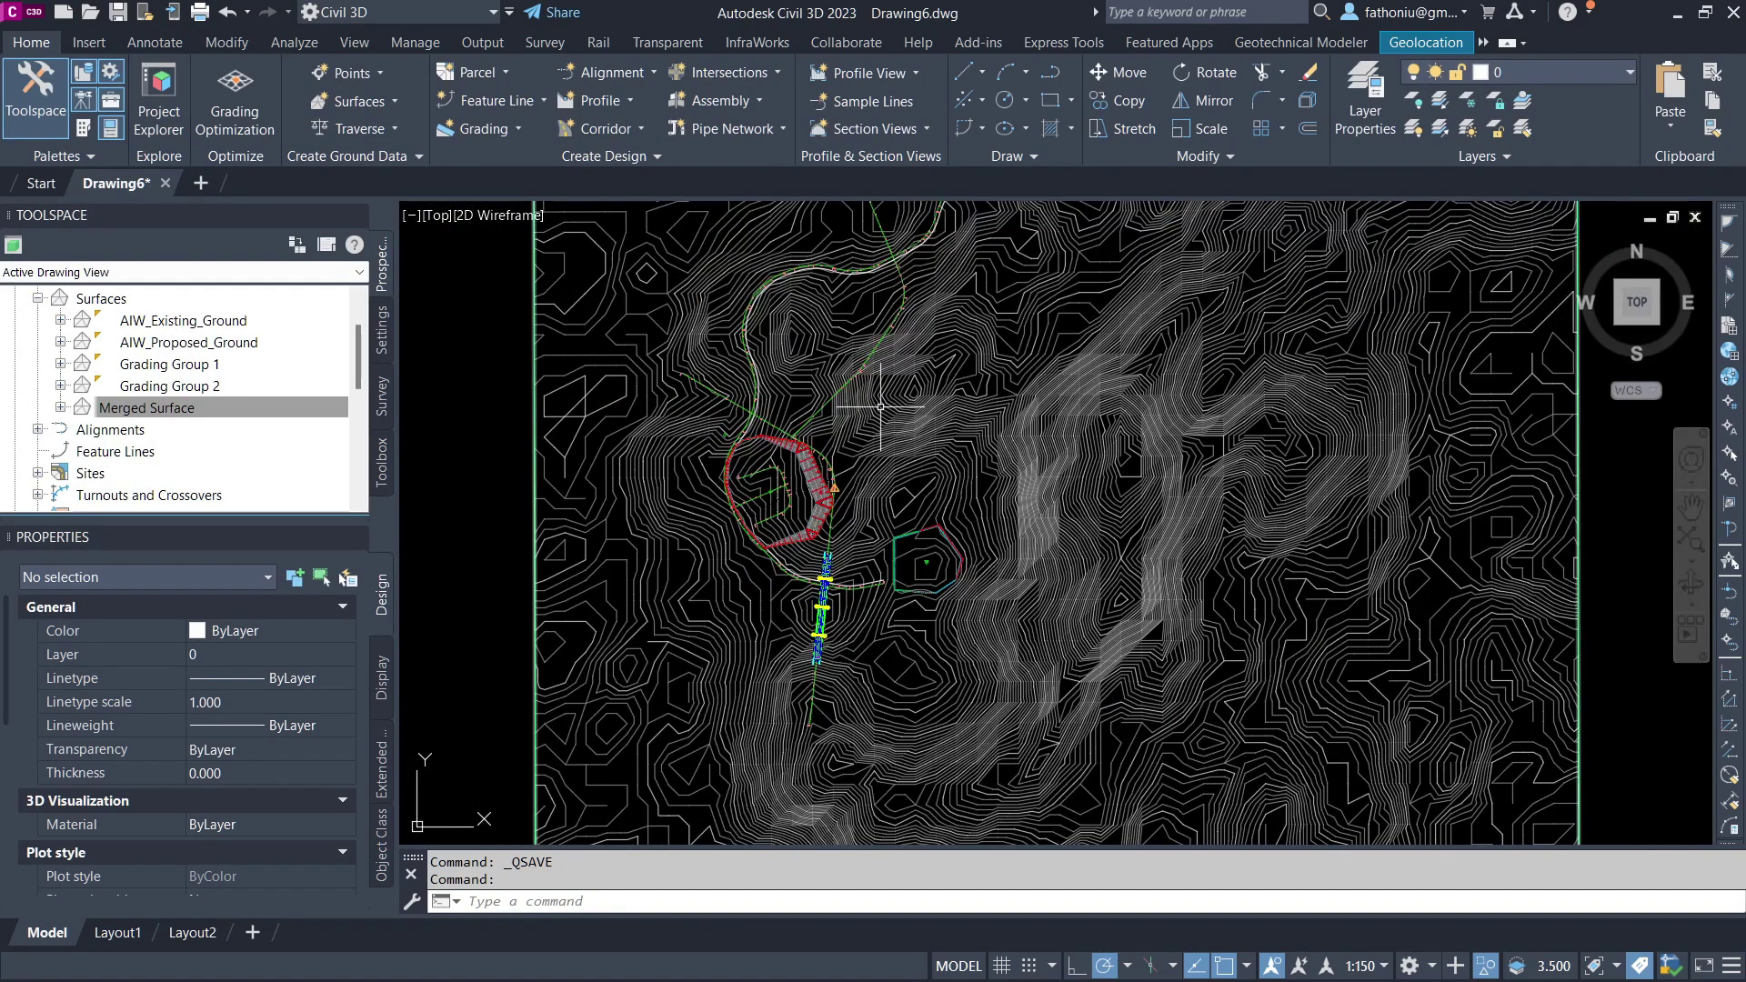
Examine the merged surface's contours east of the winding road alignment and around the polygonal pad
middle_drag(881, 407, 778, 507)
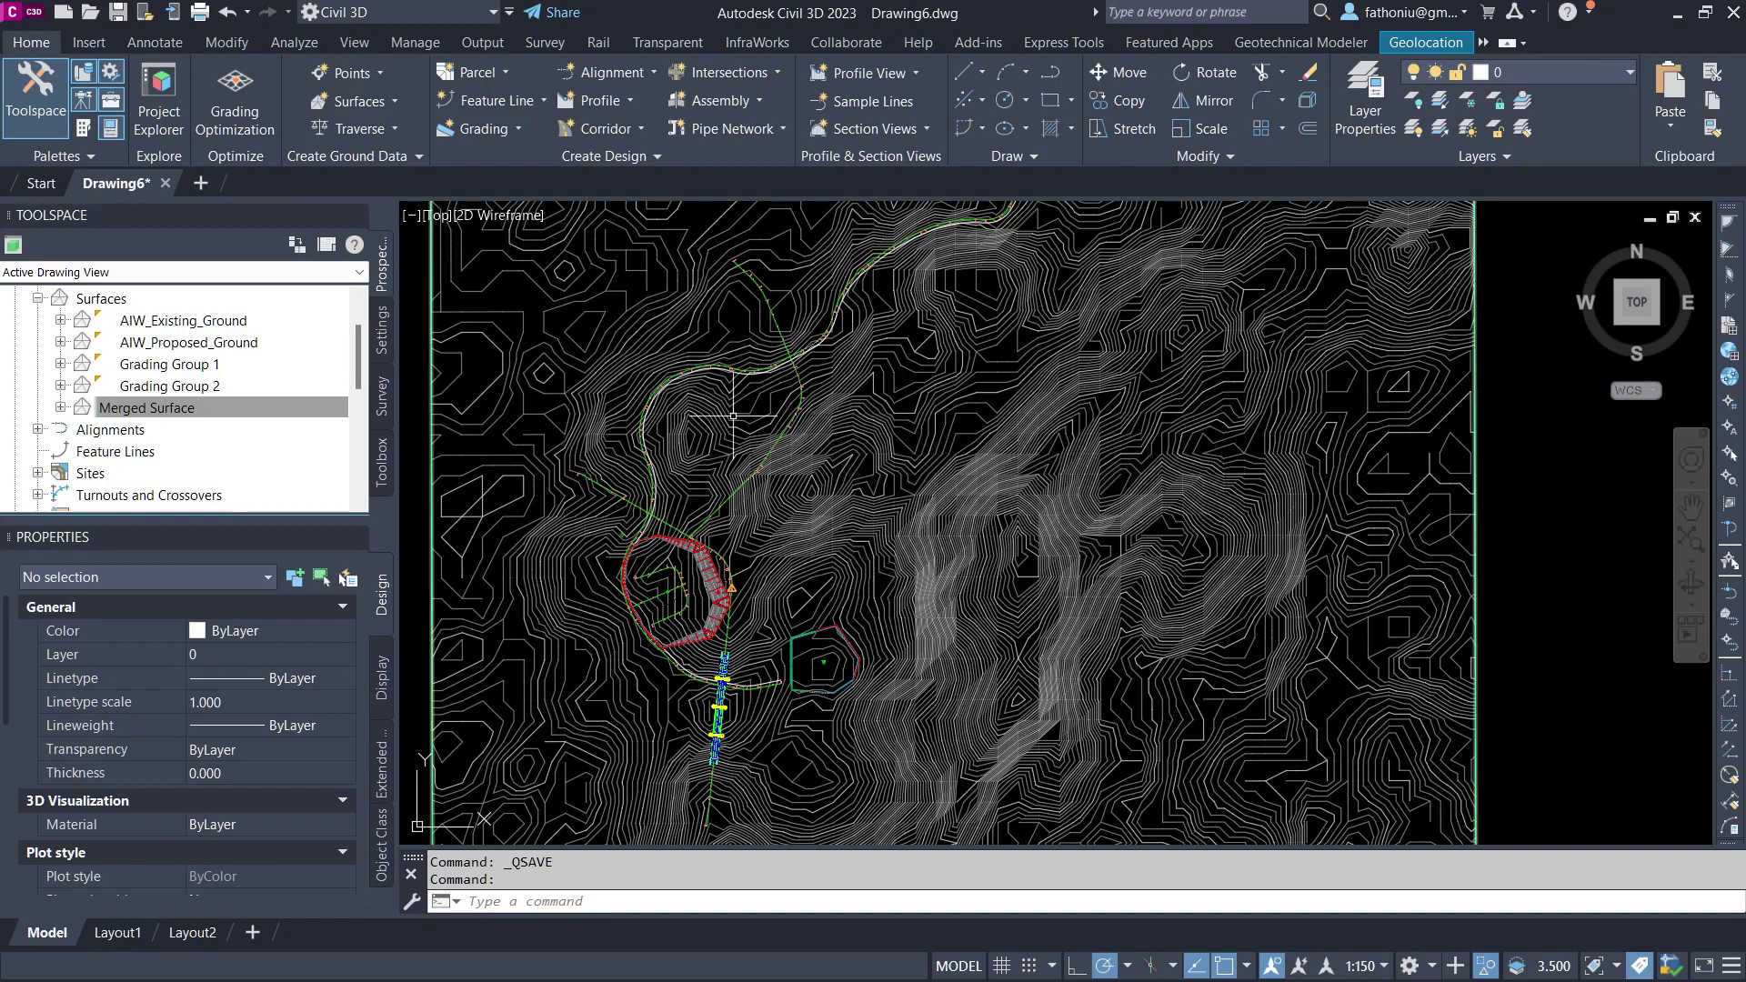
click(500, 80)
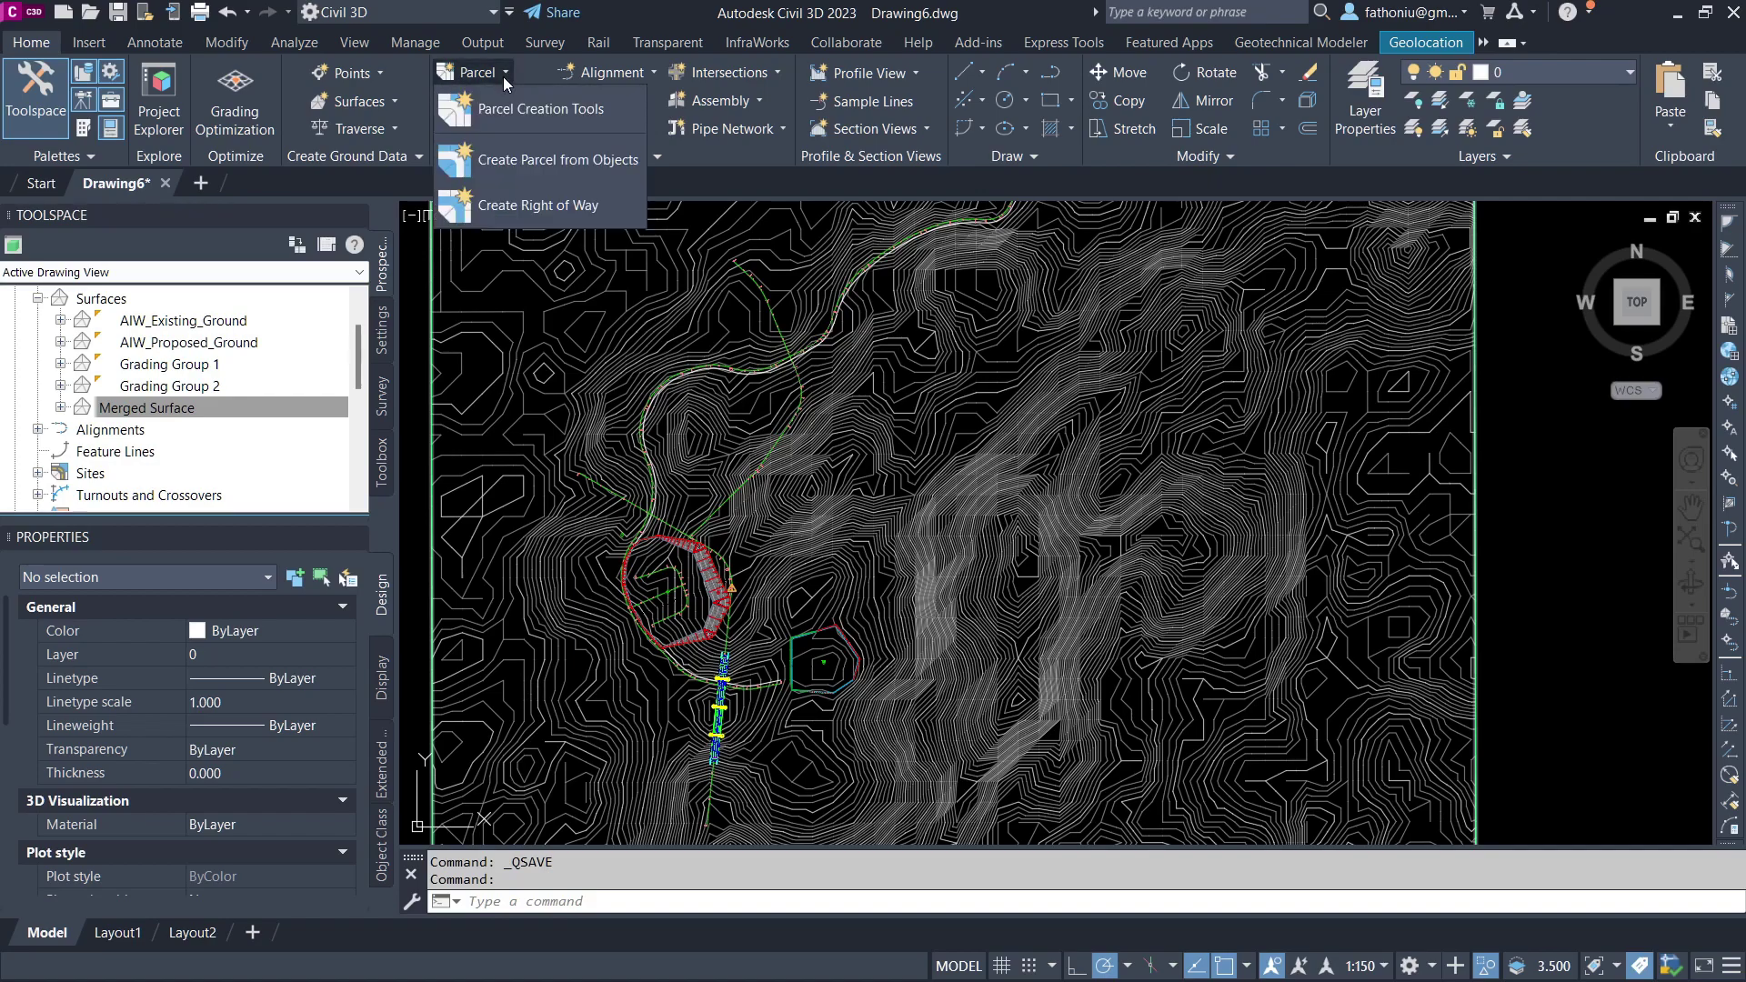
click(899, 359)
scroll(904, 382, up, 3)
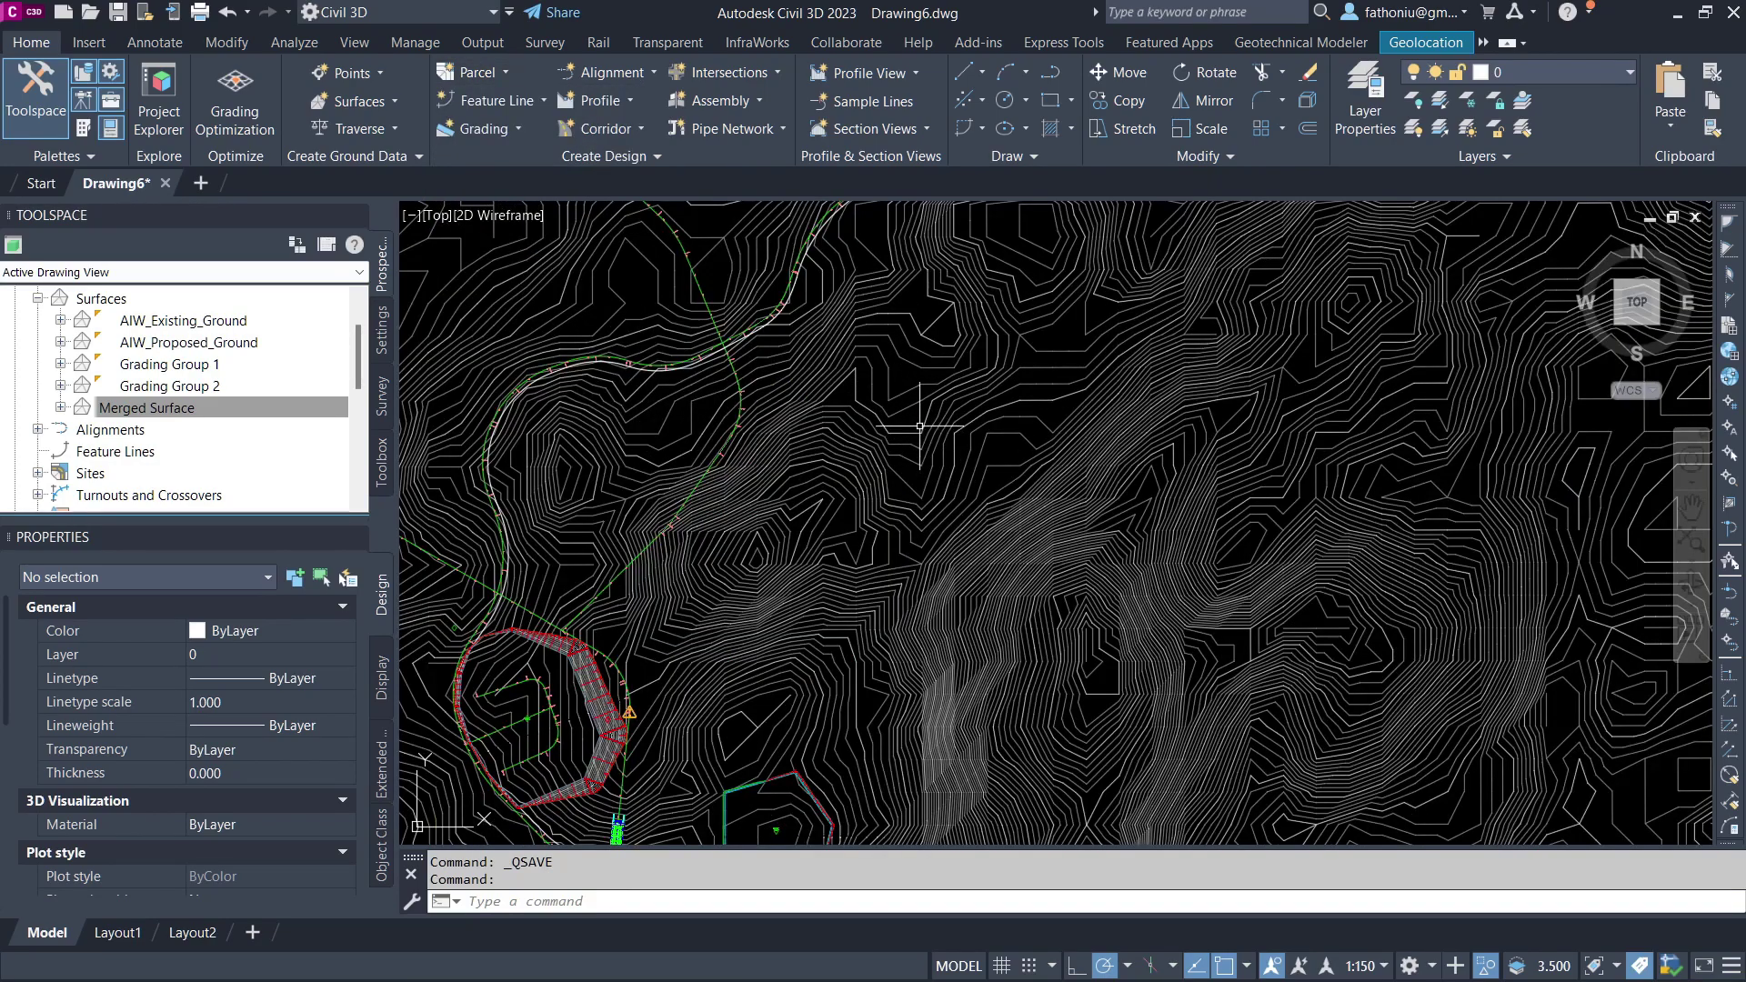
scroll(902, 427, up, 2)
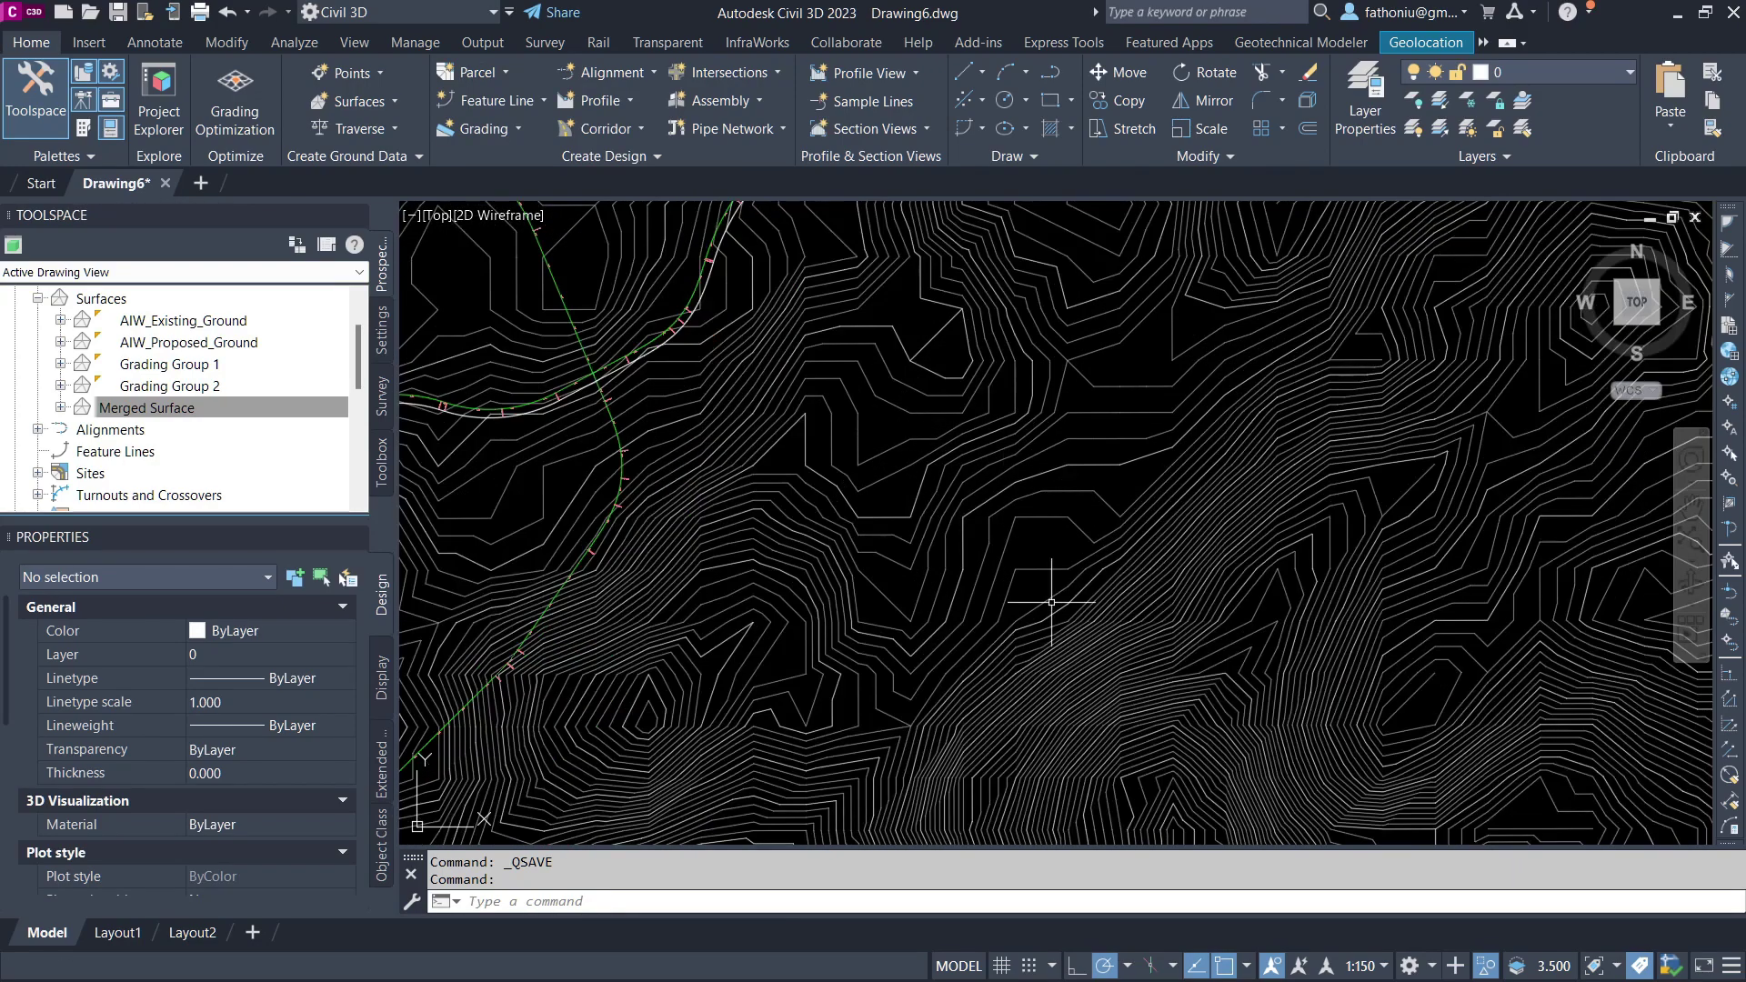
scroll(1040, 559, down, 2)
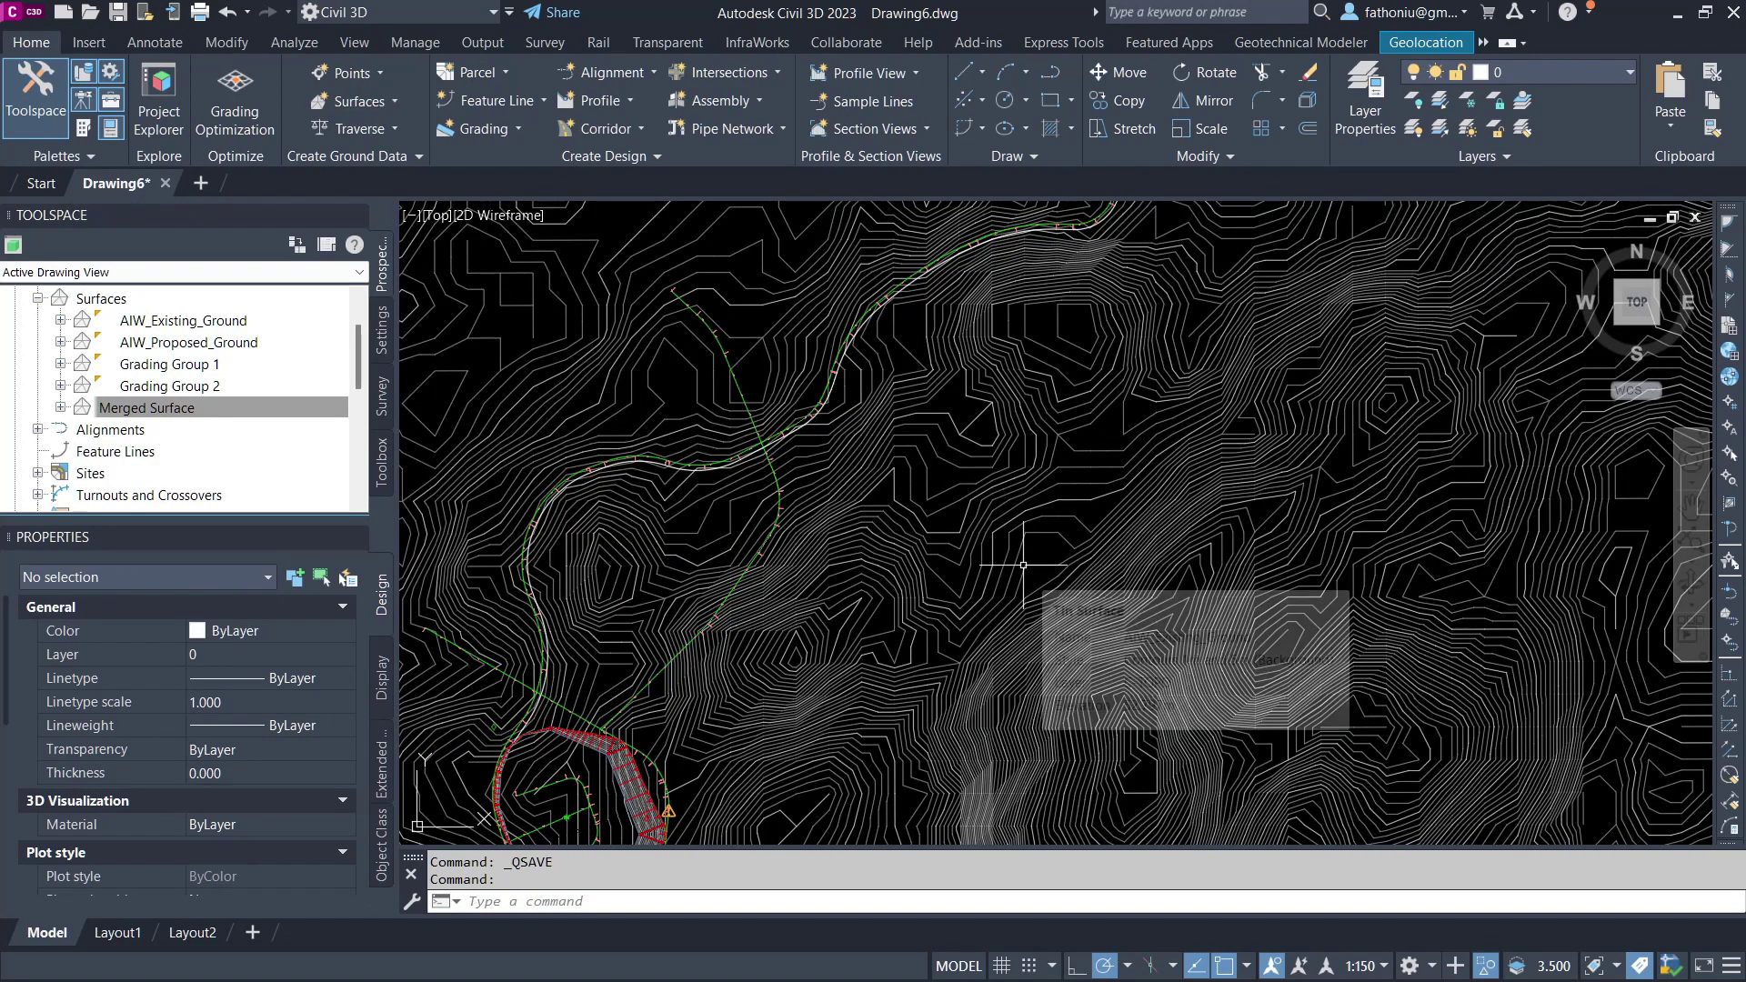
mouse_move(1024, 561)
scroll(946, 427, up, 2)
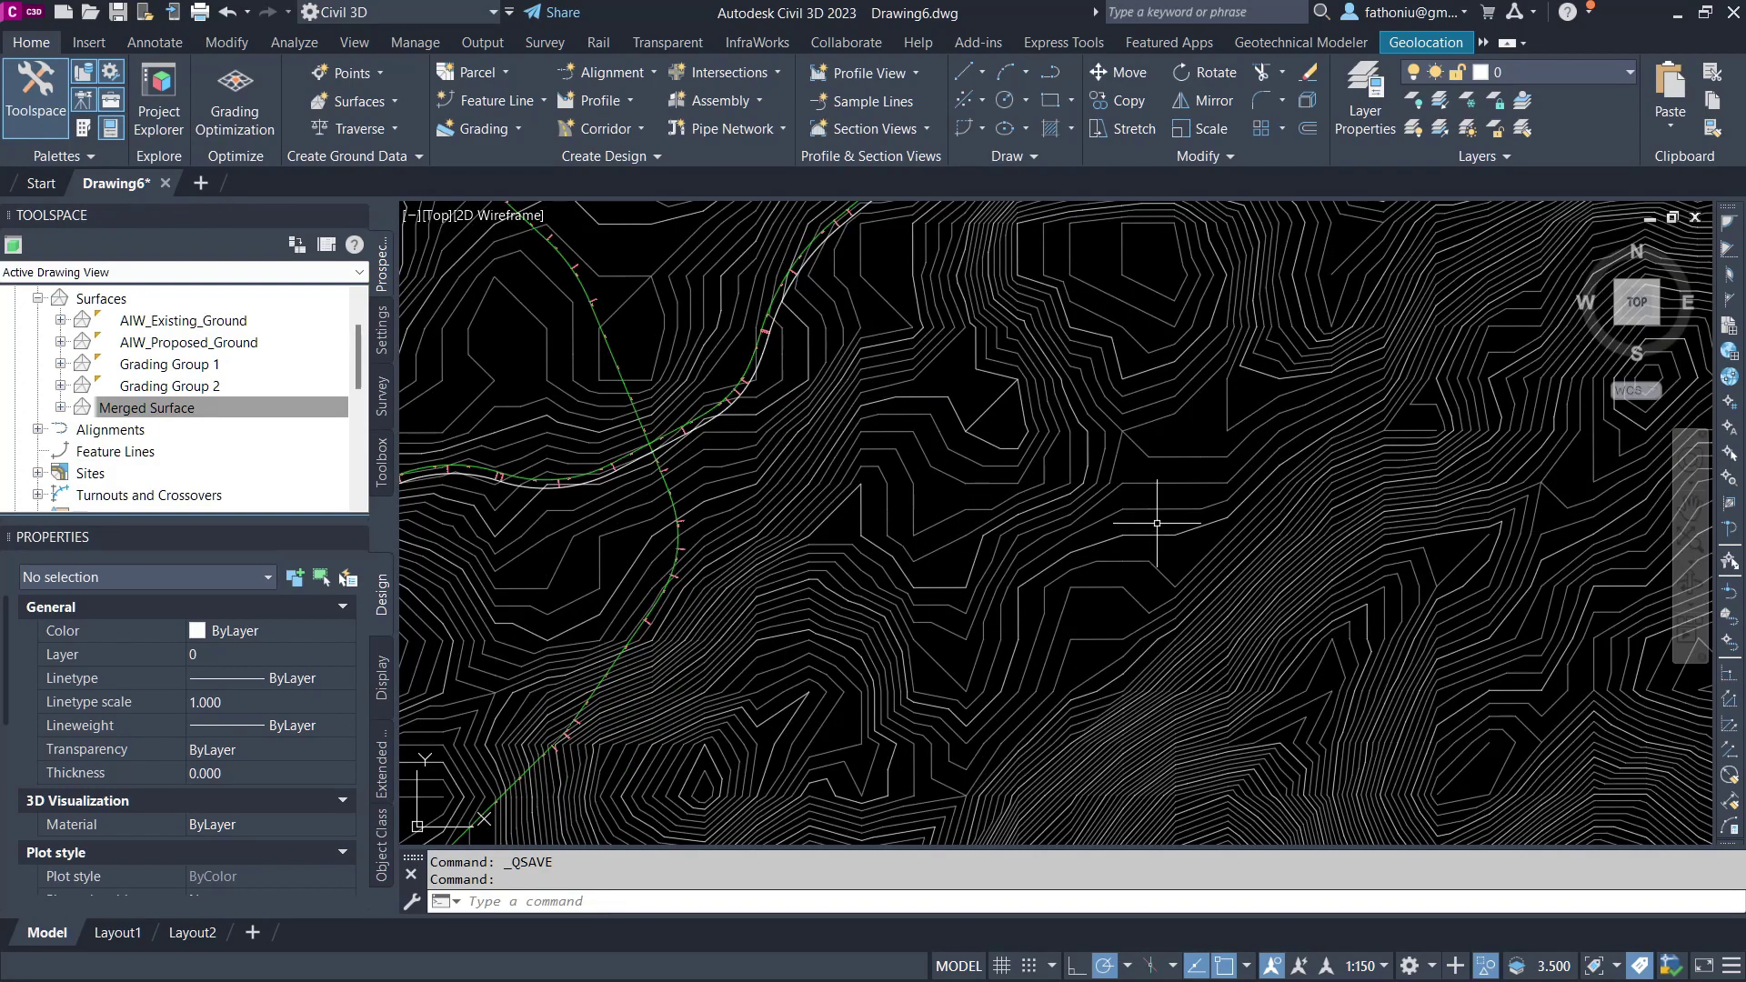
scroll(1084, 584, down, 5)
scroll(1111, 550, up, 3)
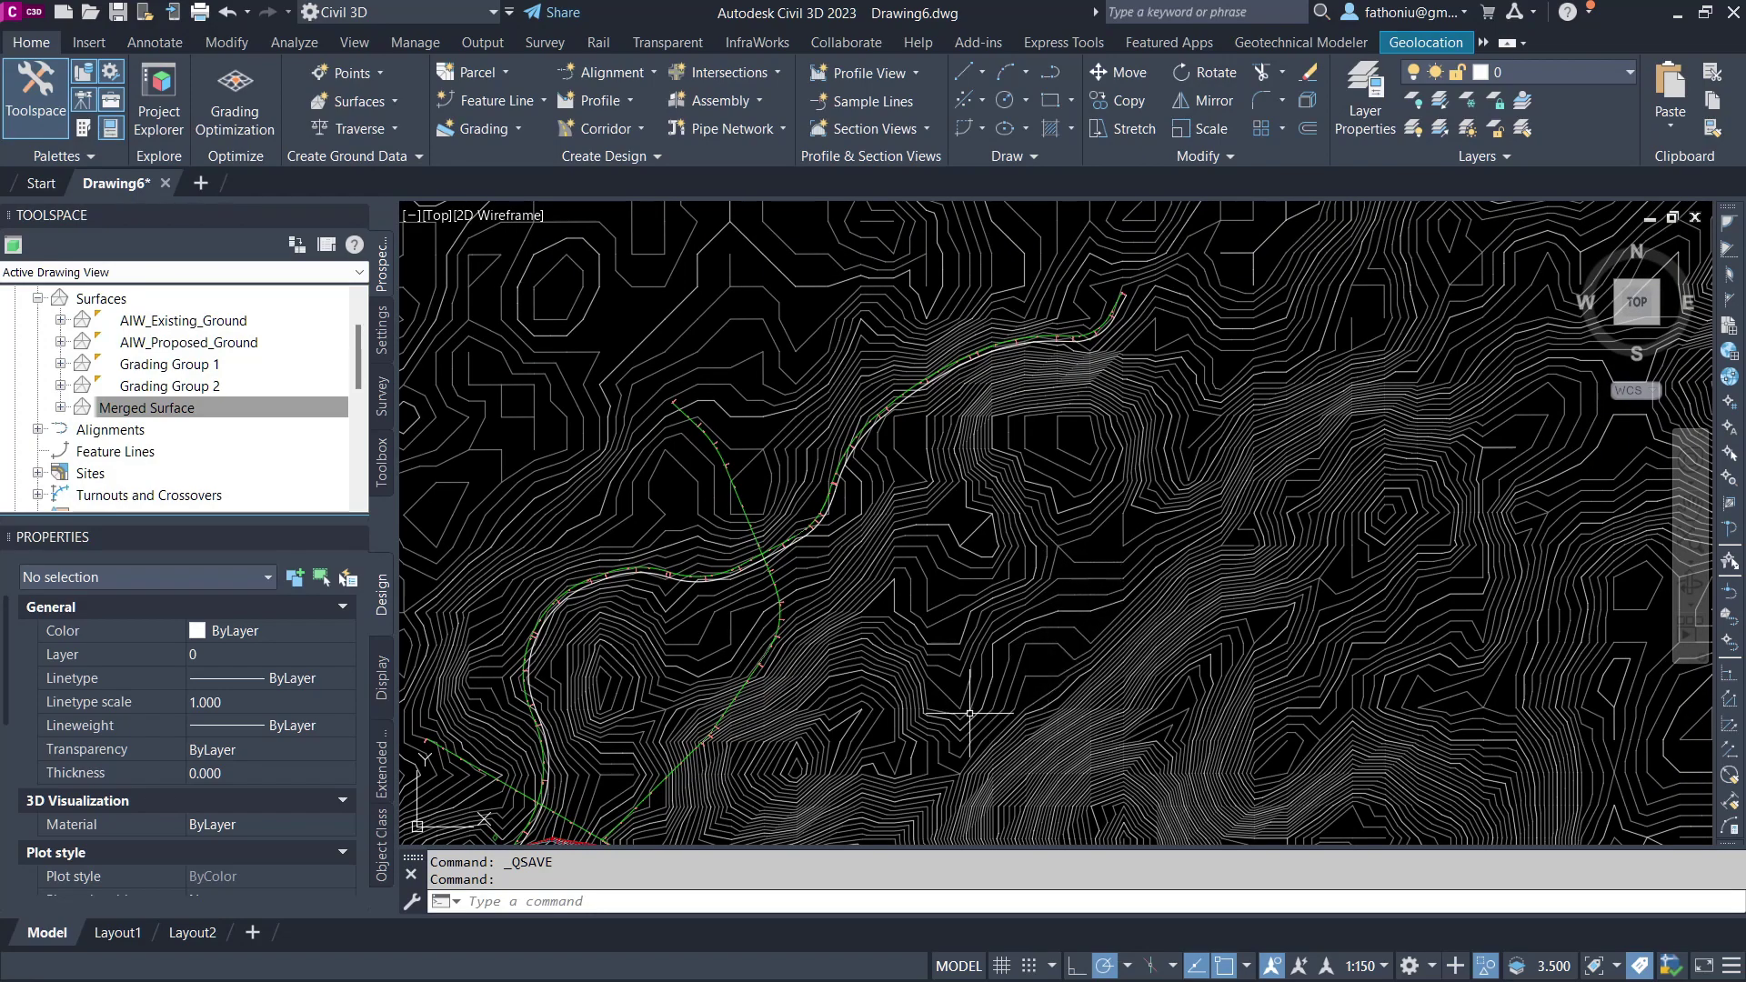
middle_drag(1006, 694, 967, 333)
scroll(845, 664, up, 4)
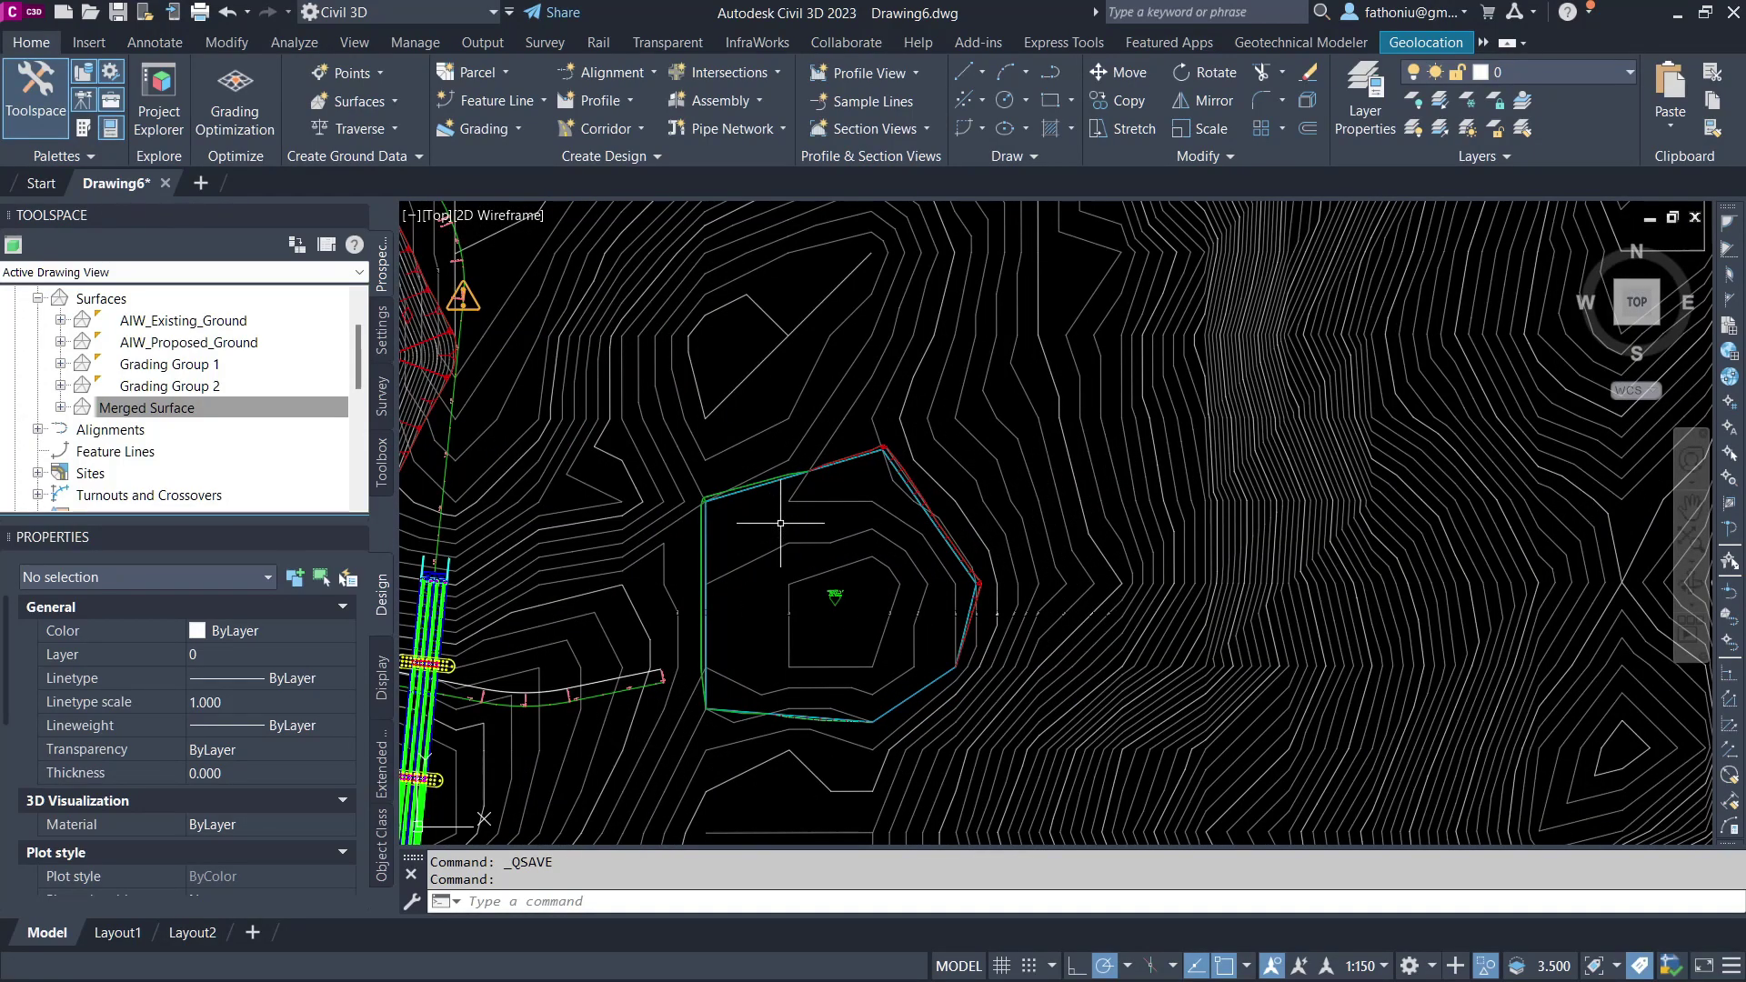
scroll(792, 515, up, 4)
scroll(674, 468, down, 2)
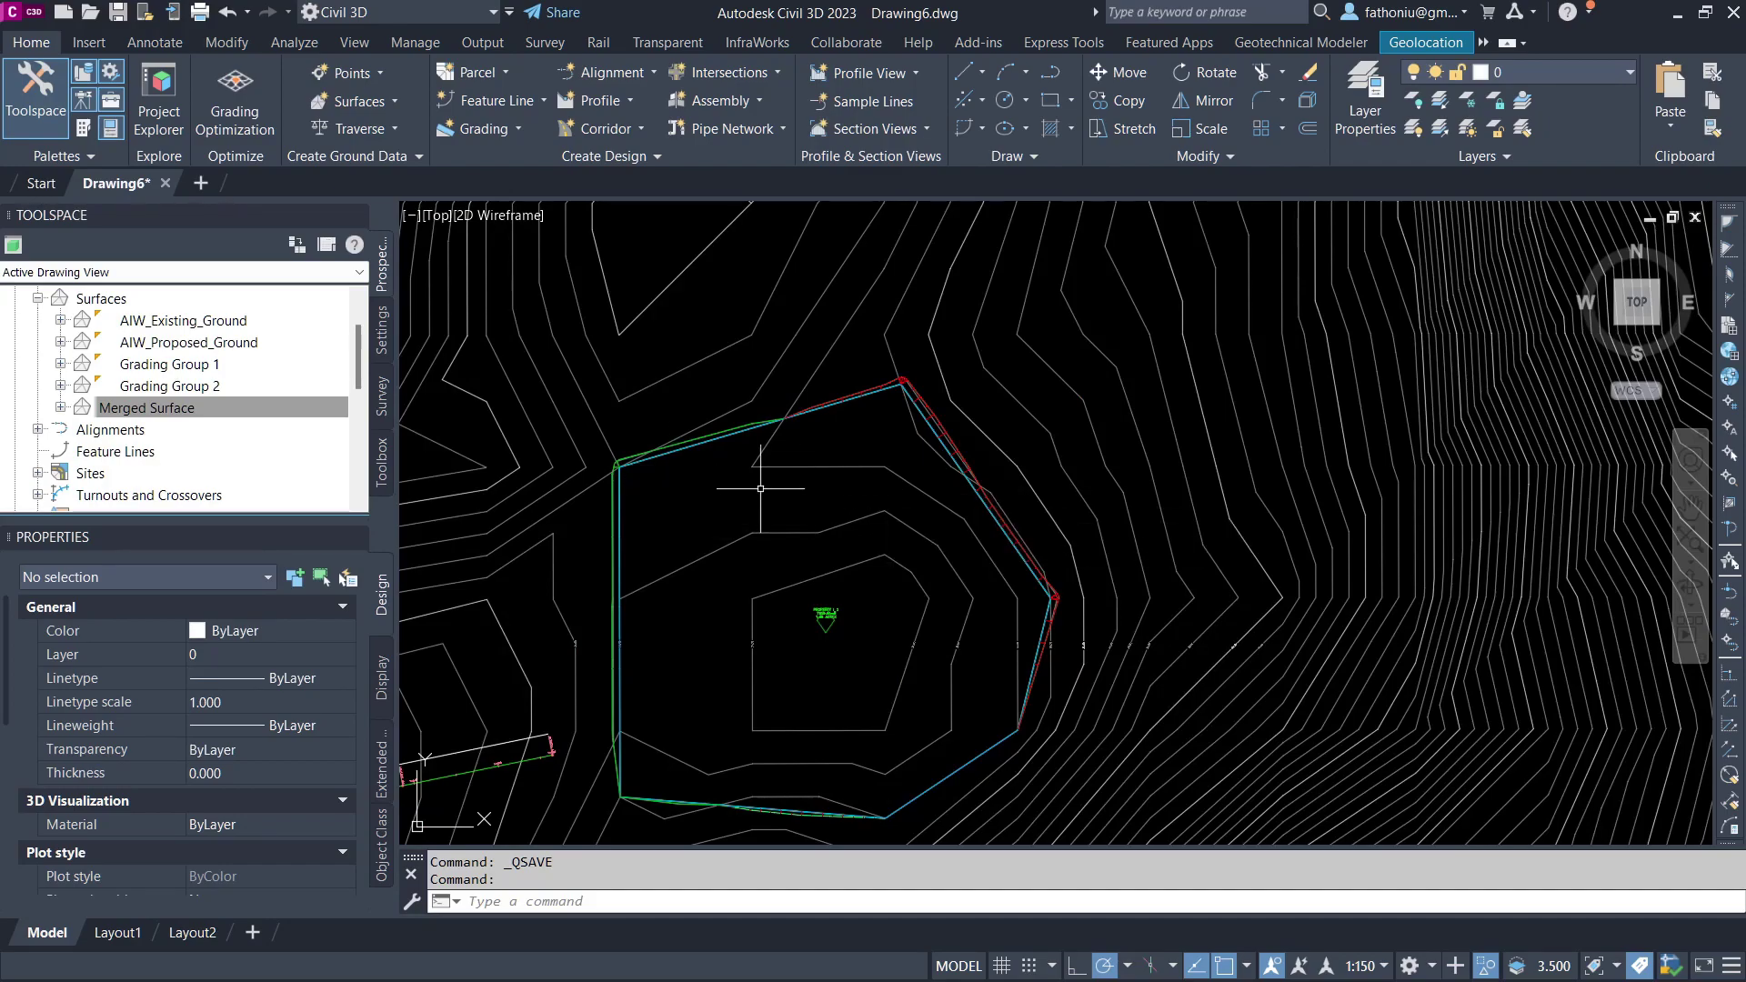
End object isolation to bring back the hidden closed polyline east of the winding road
scroll(896, 478, down, 6)
middle_drag(921, 351, 897, 470)
right_click(824, 490)
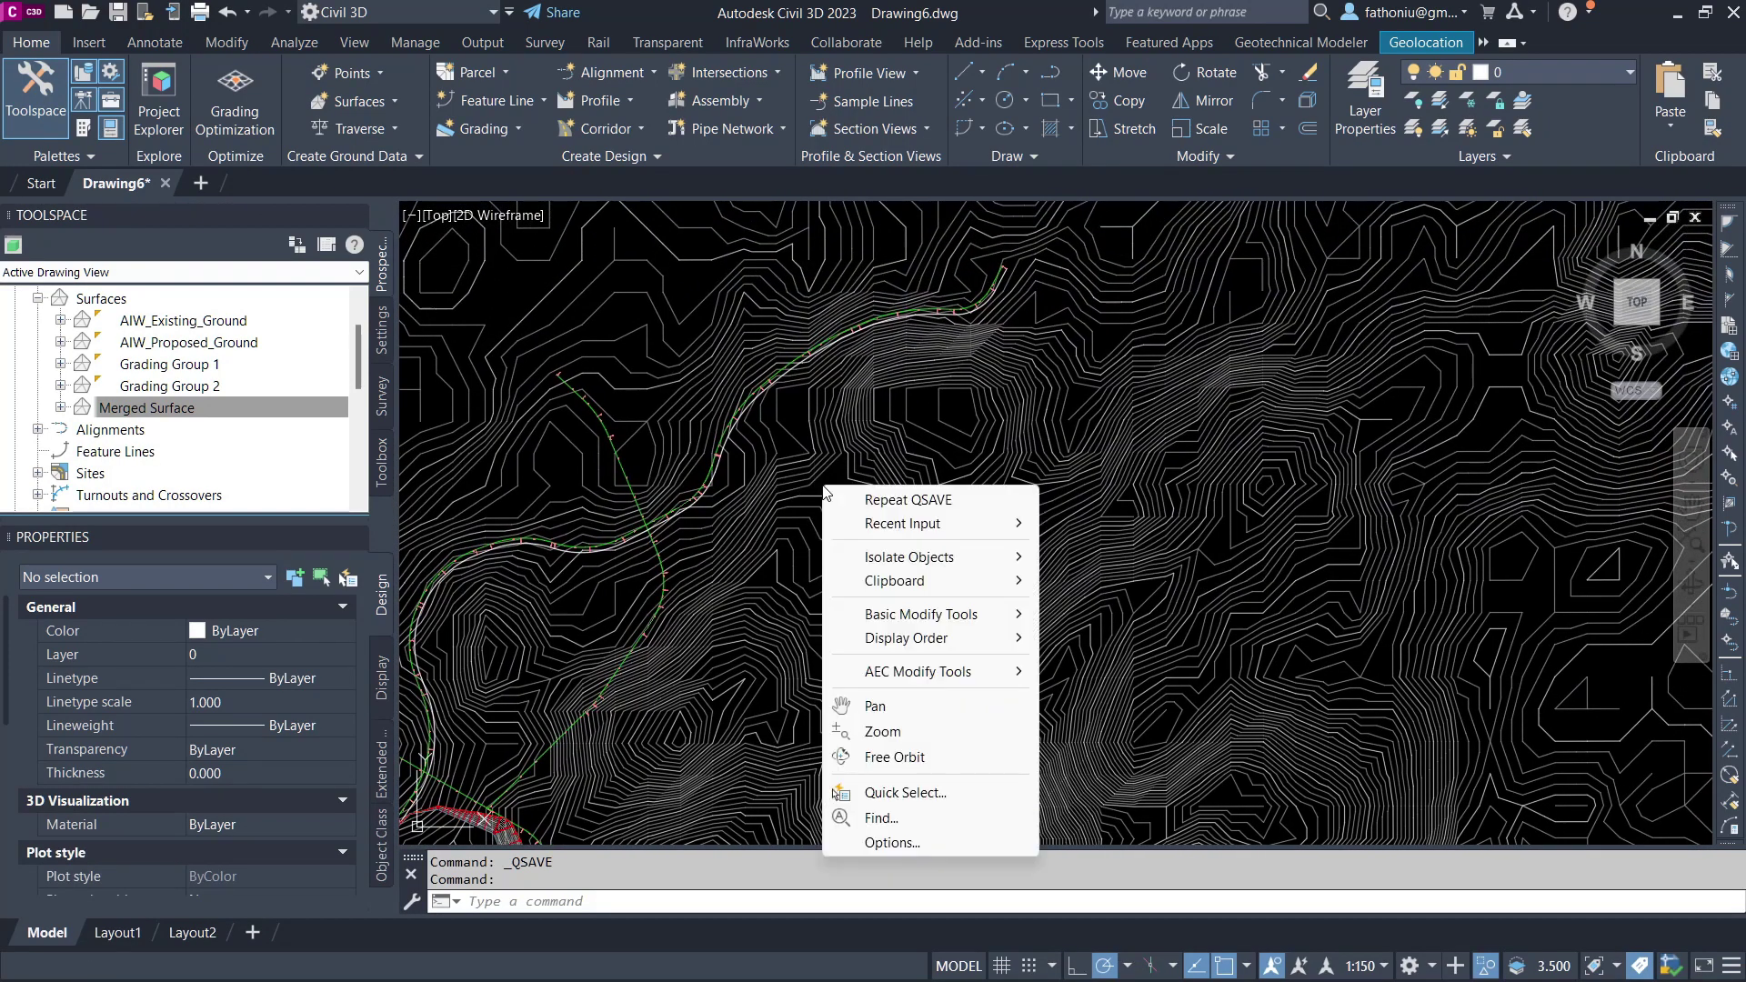
mouse_move(909, 557)
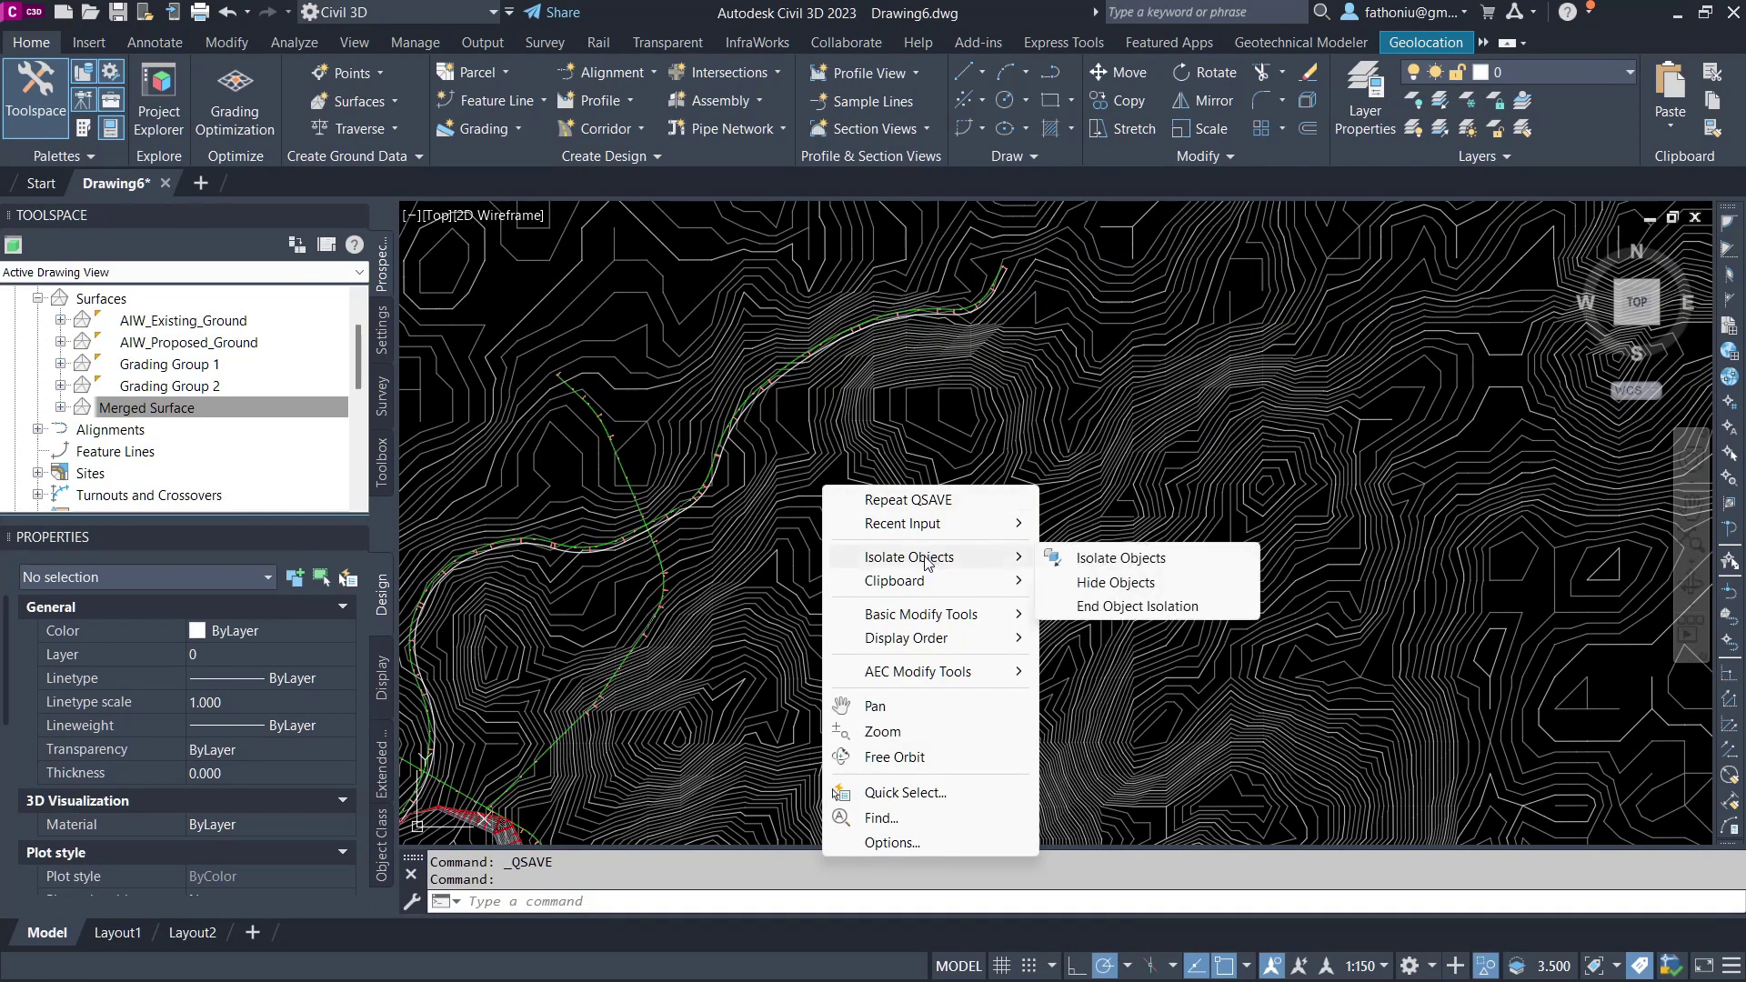
click(1110, 607)
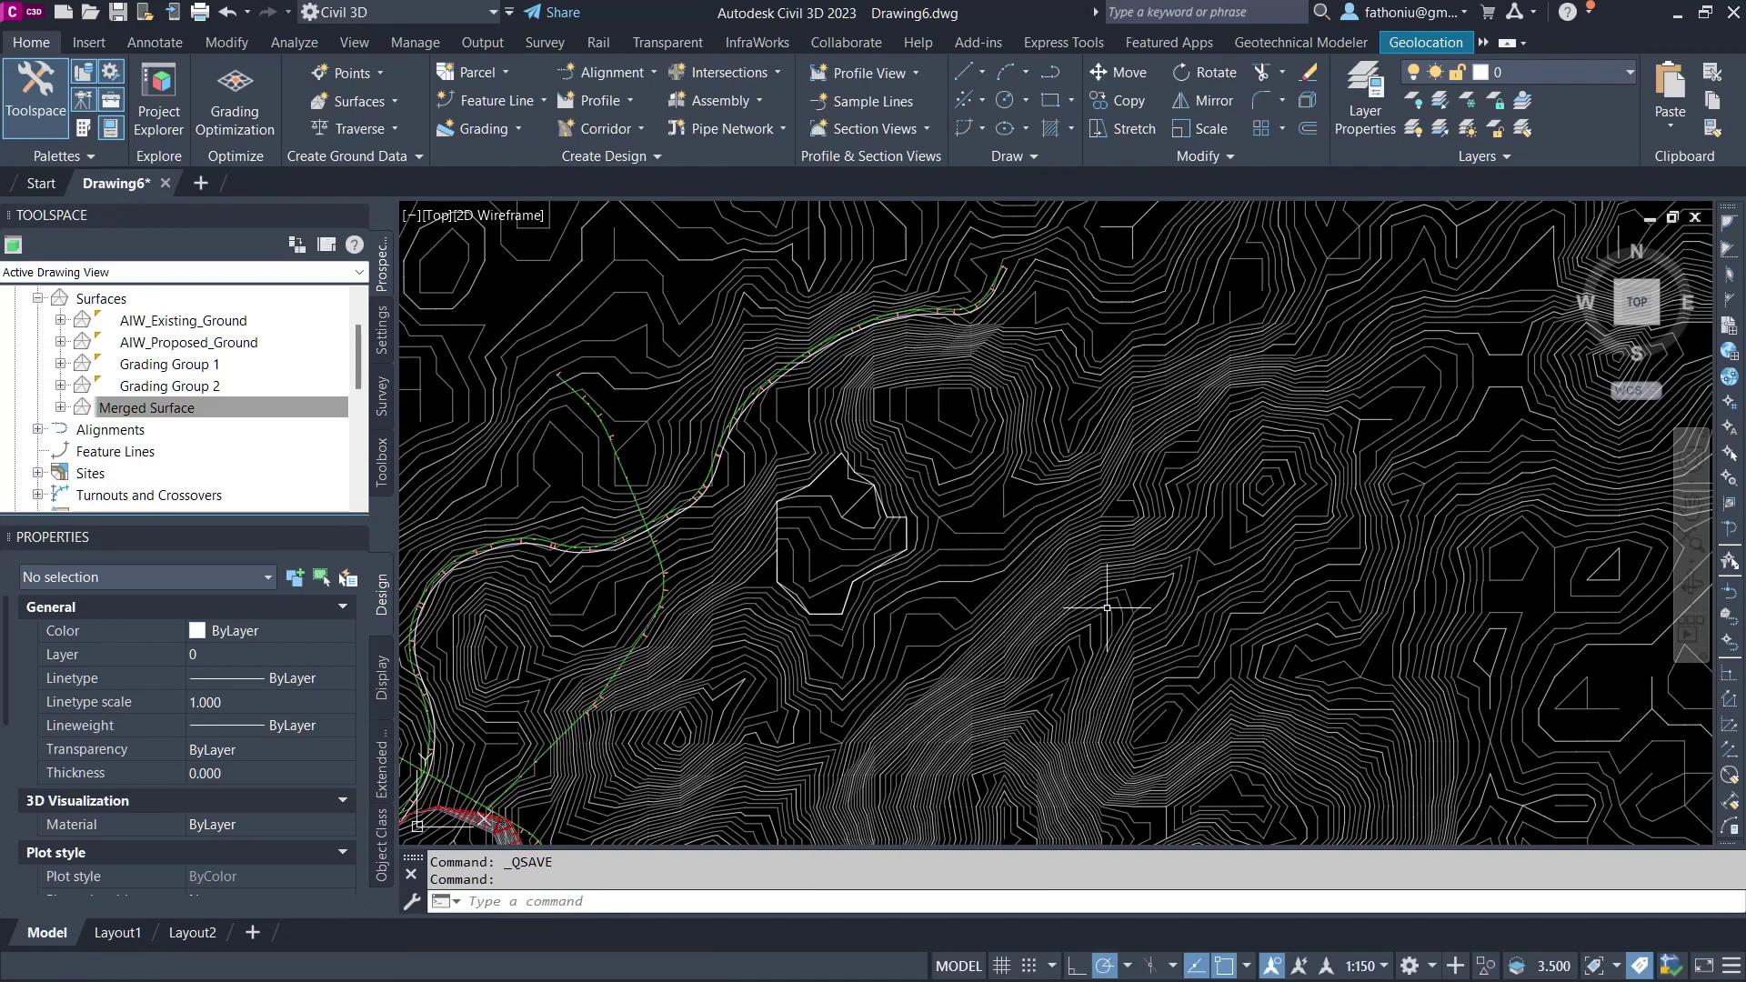
click(822, 474)
key(Escape)
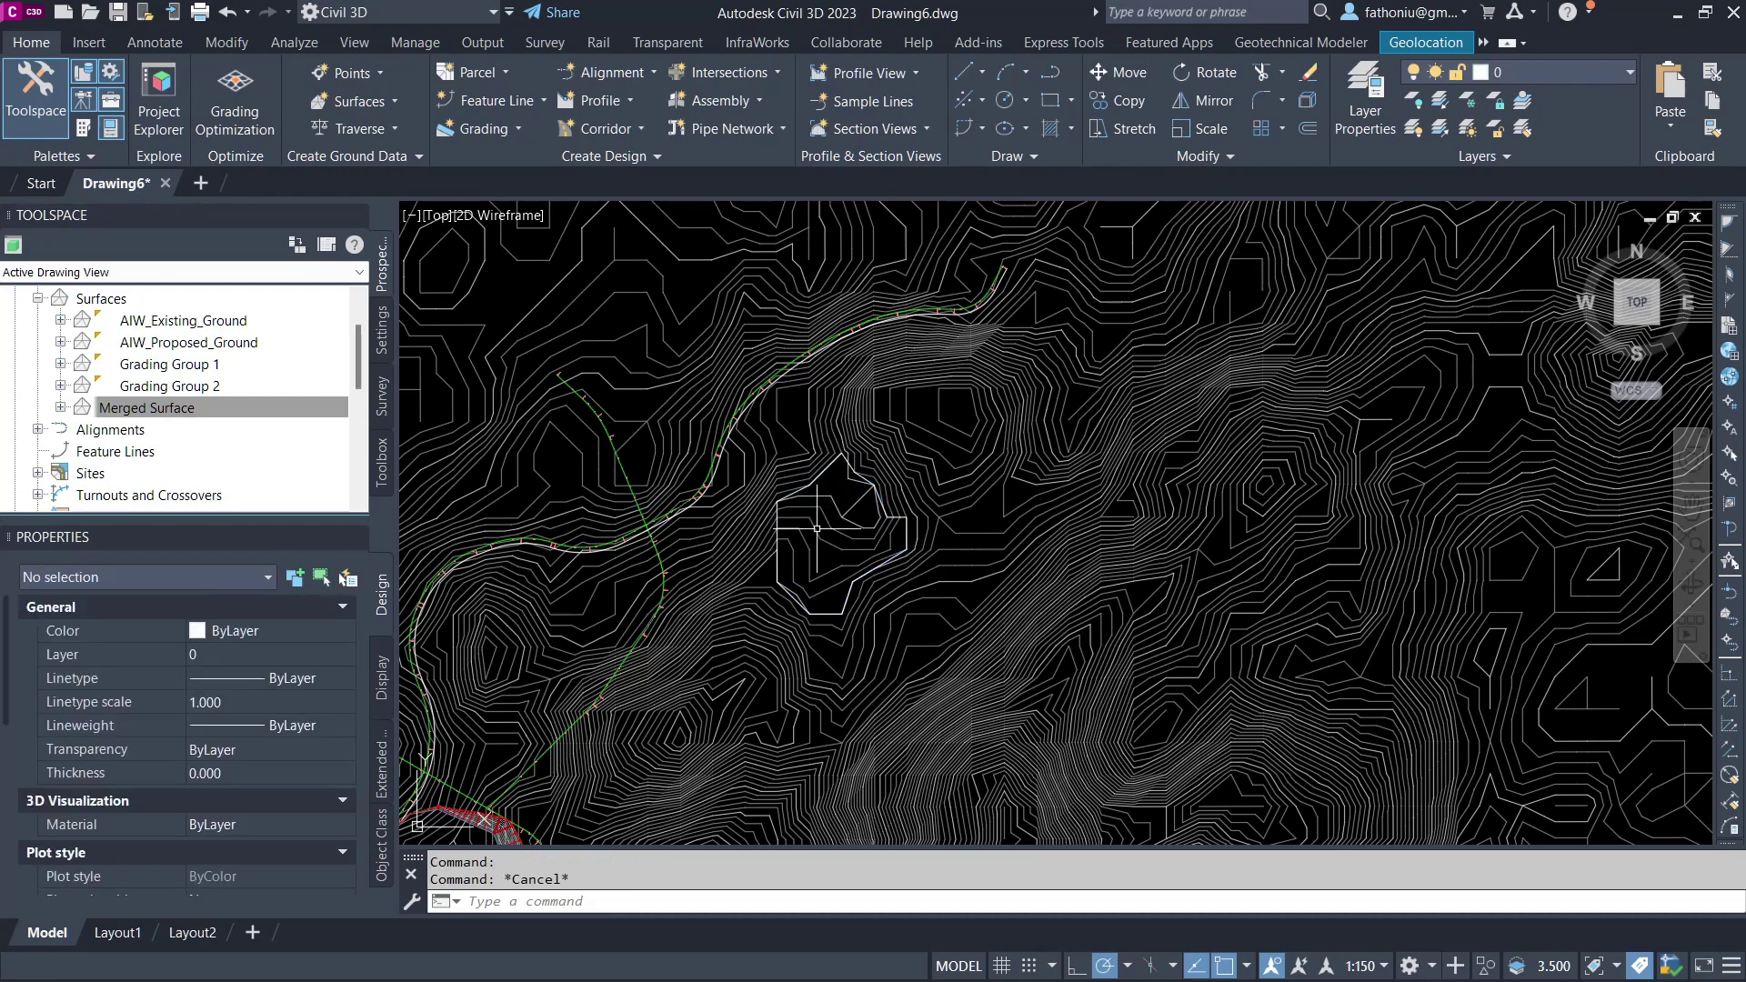
Choose the closed polyline east of the winding road as the source for Create Parcel from Objects
scroll(812, 564, up, 2)
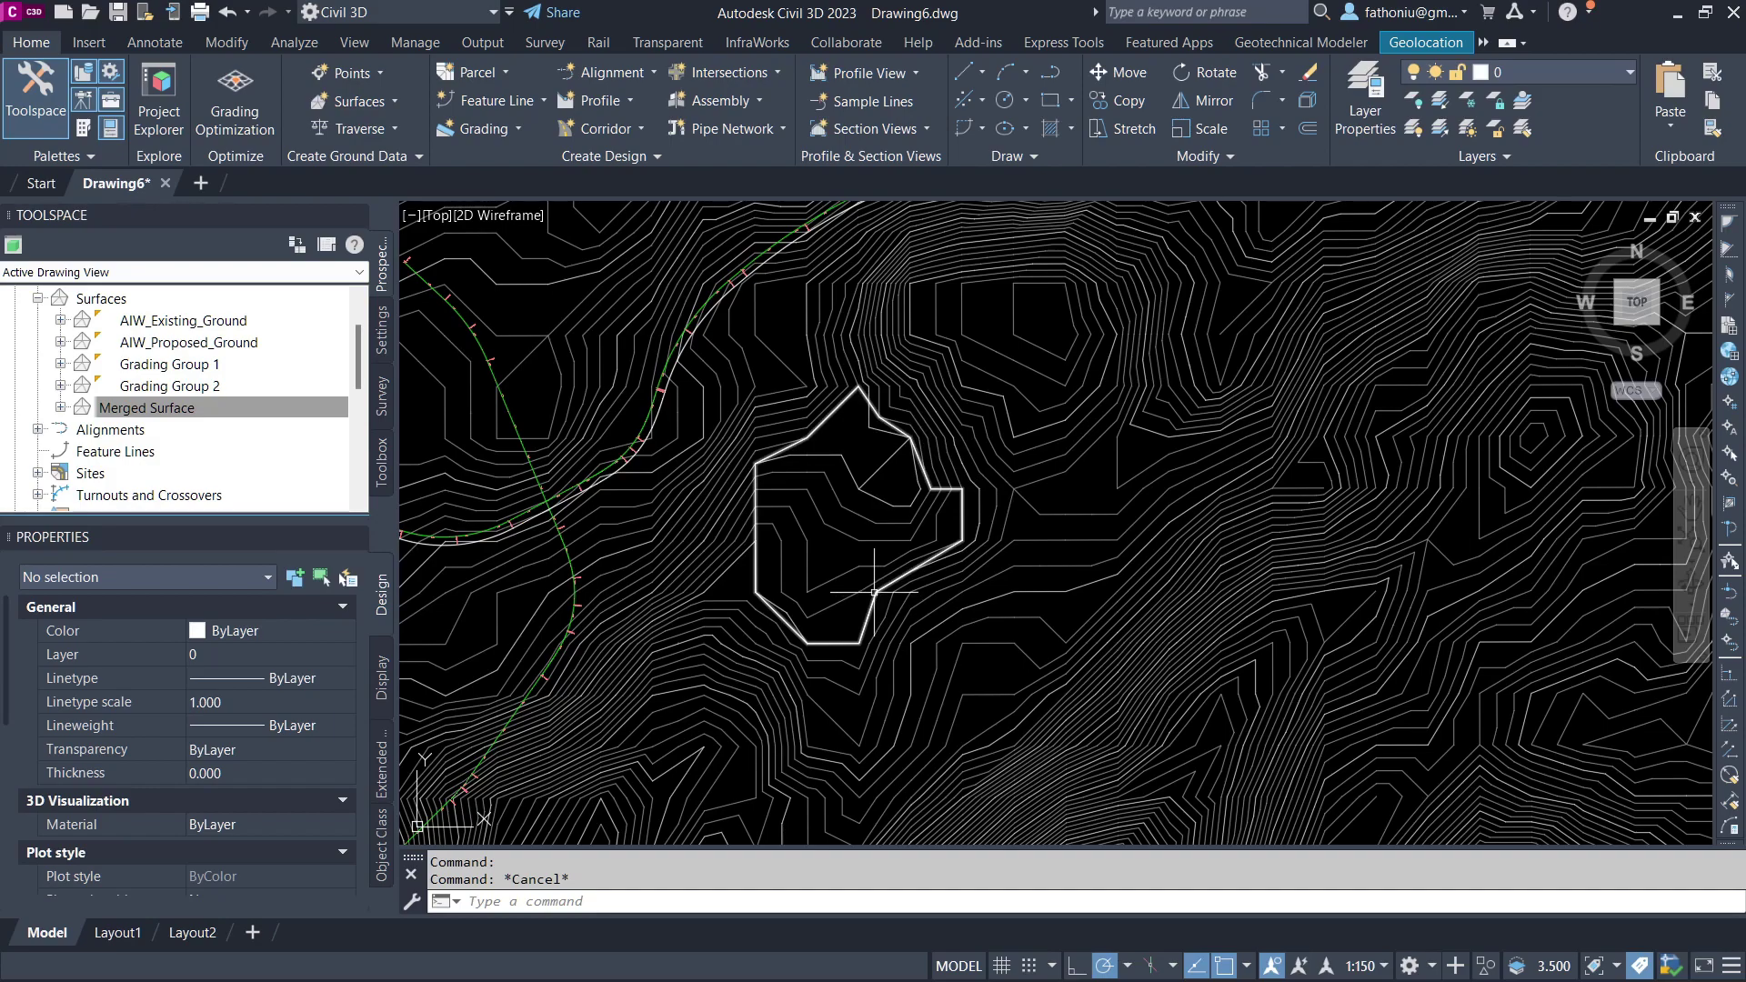
click(506, 75)
click(527, 161)
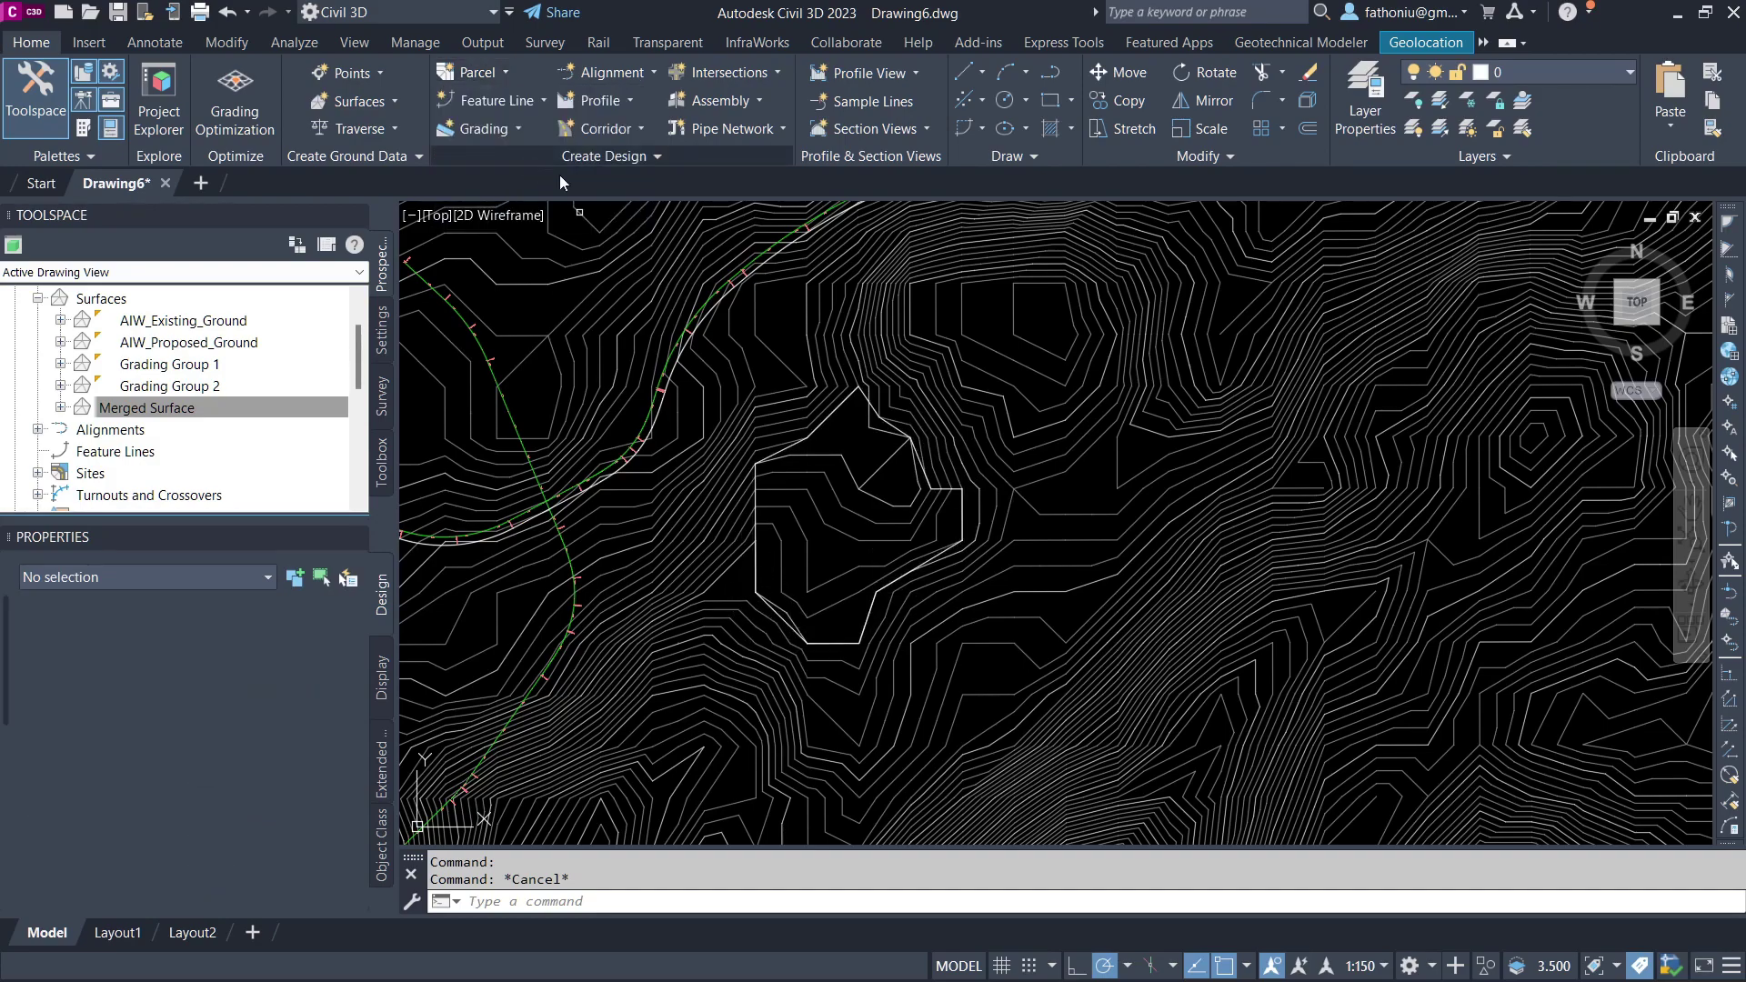
click(802, 441)
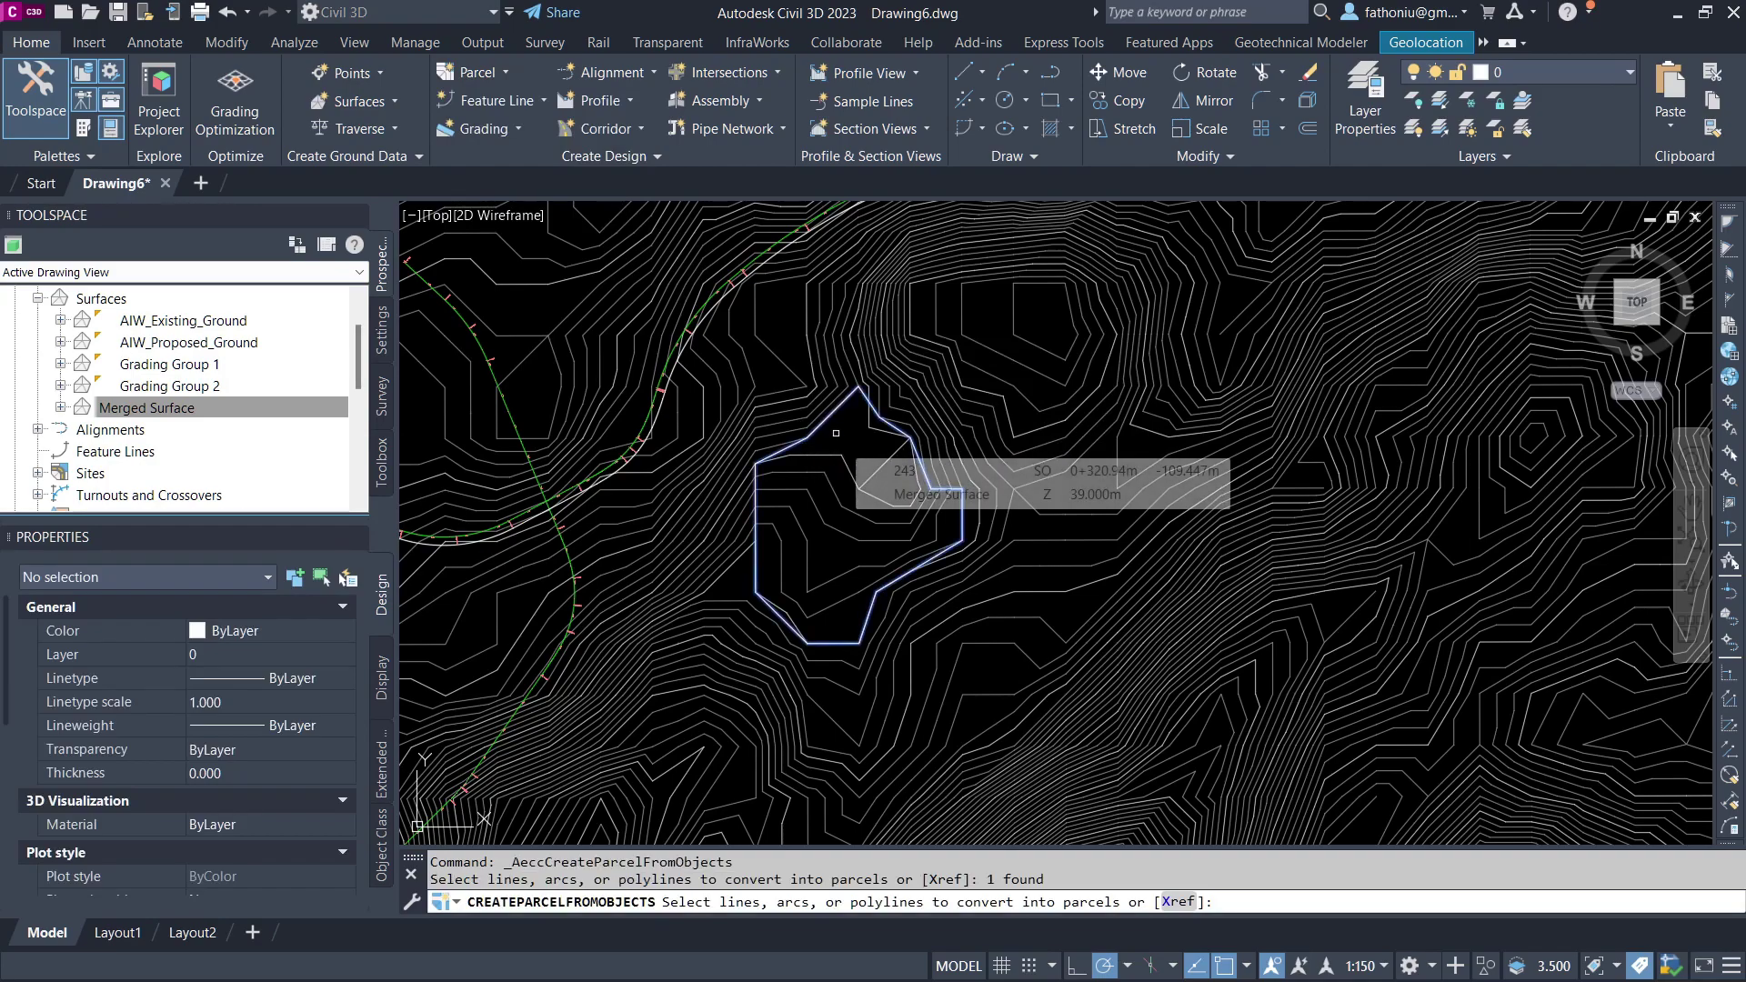
right_click(836, 433)
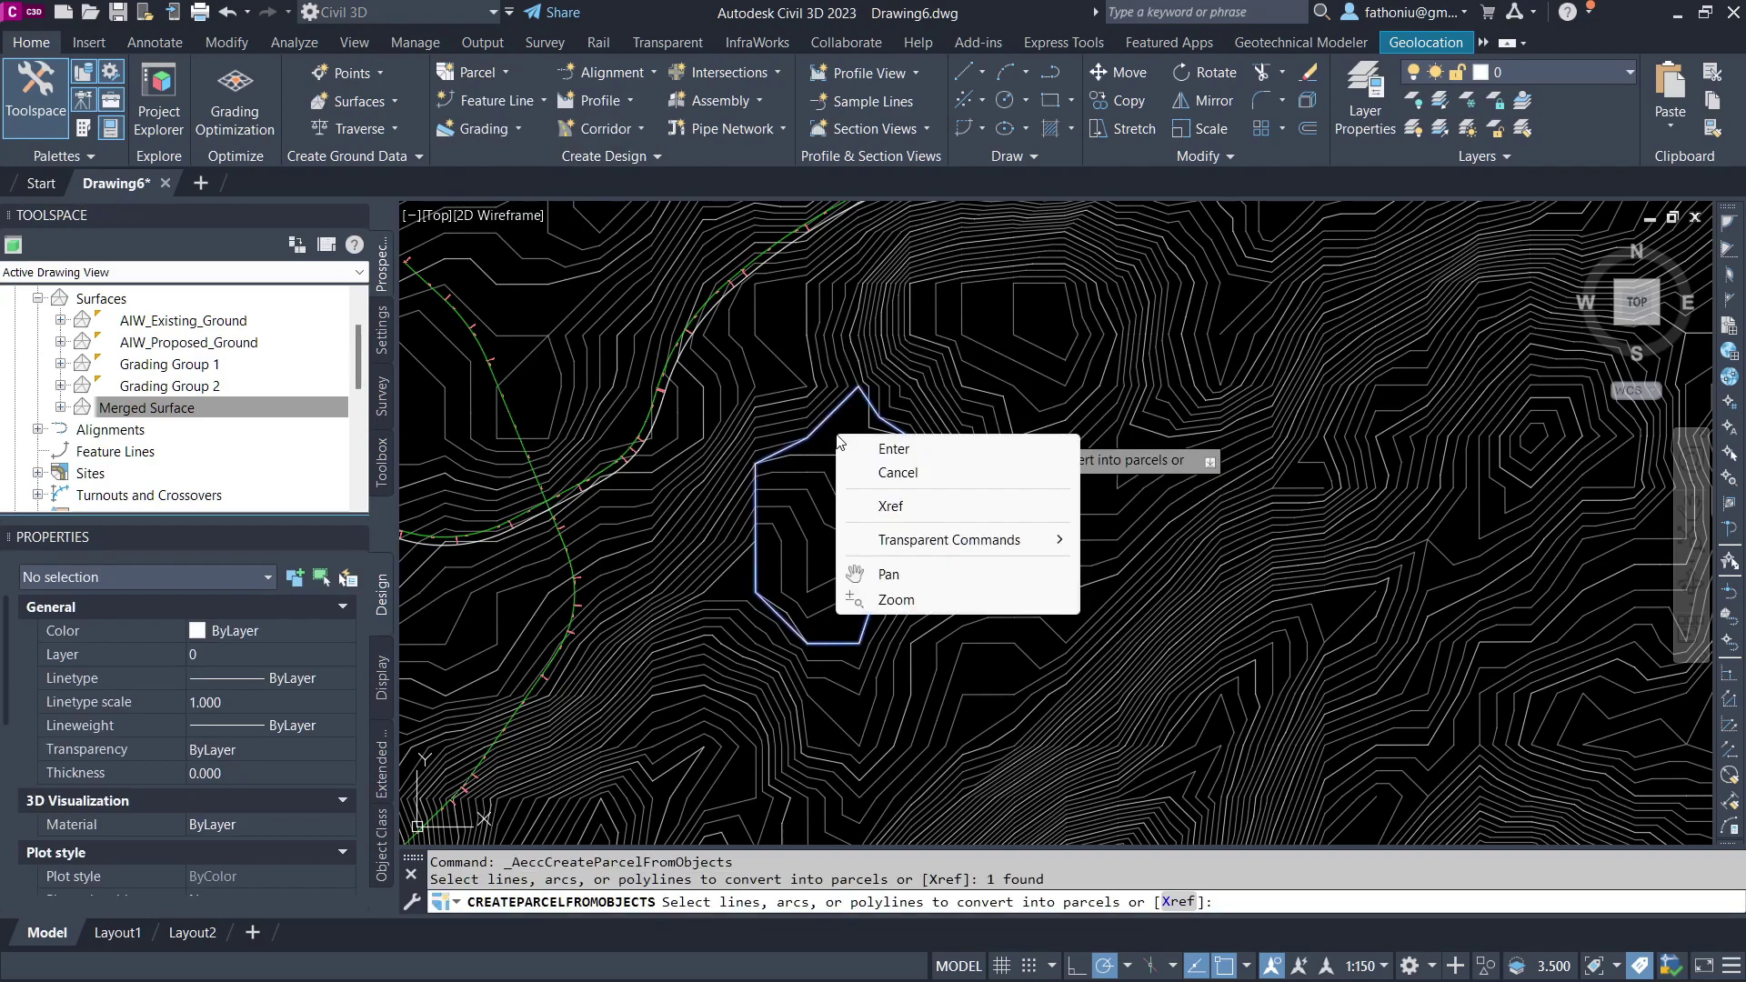
click(895, 450)
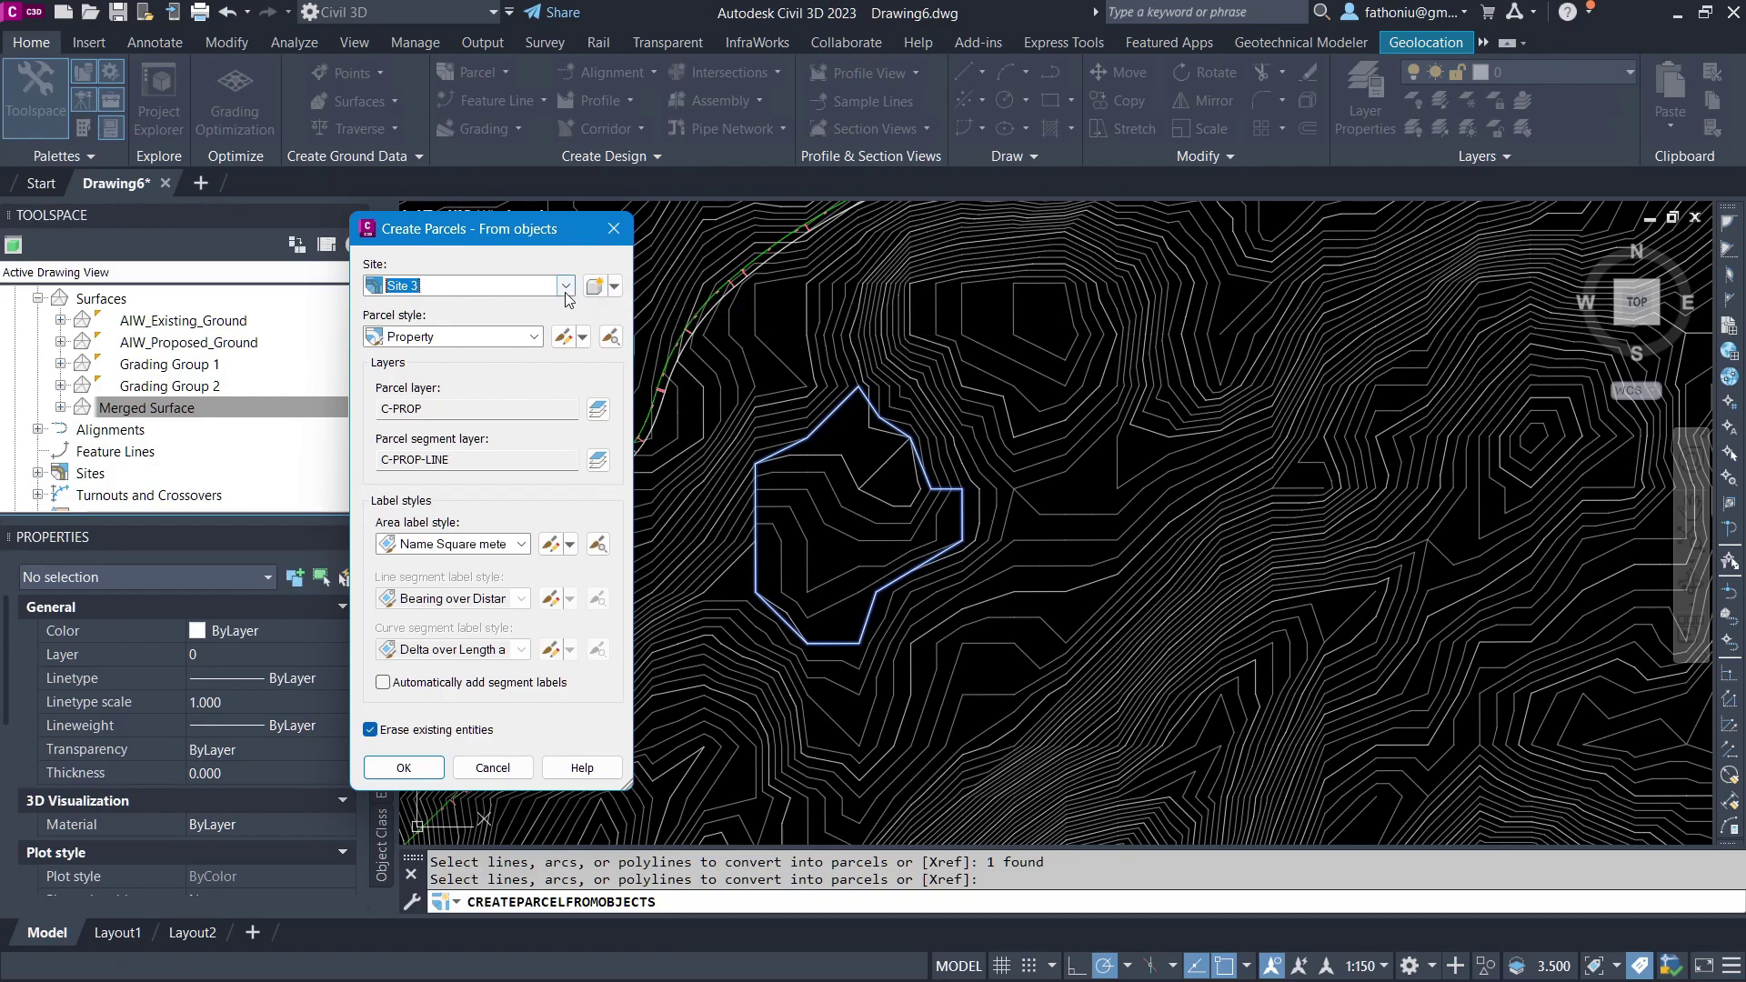
Create the parcel in Site 3 with the Property style and the Name Square meter & Acres area label, erasing existing entities
click(616, 286)
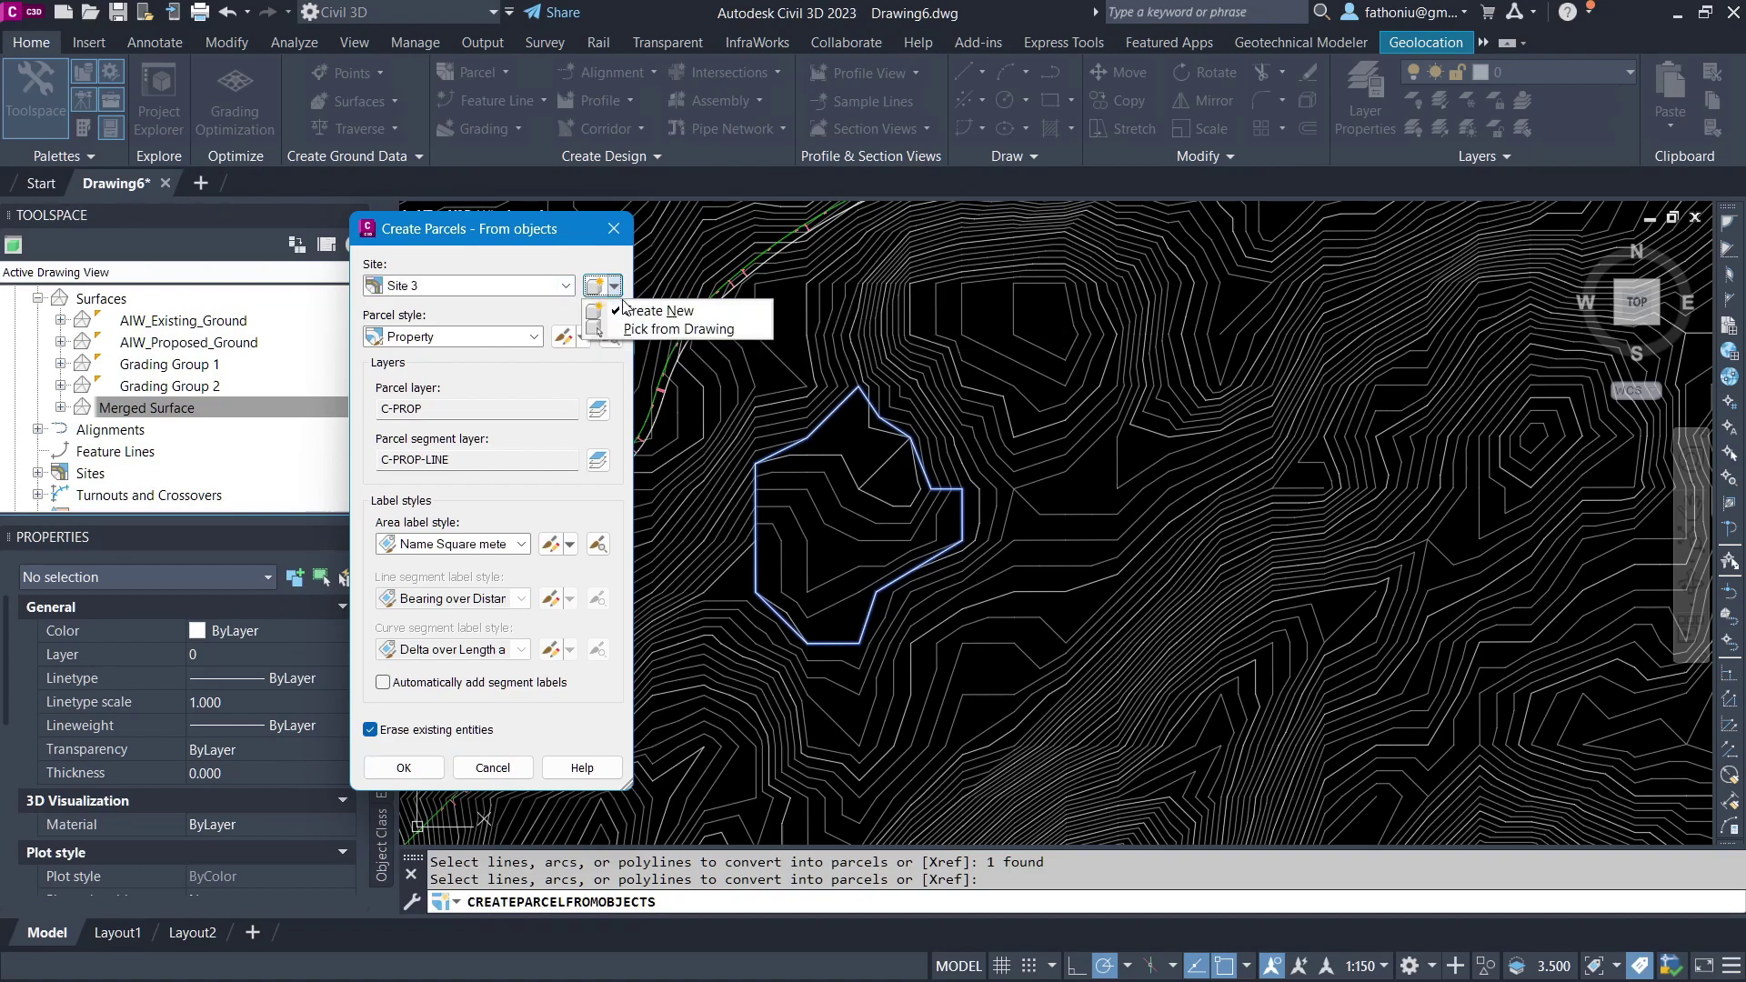
click(528, 237)
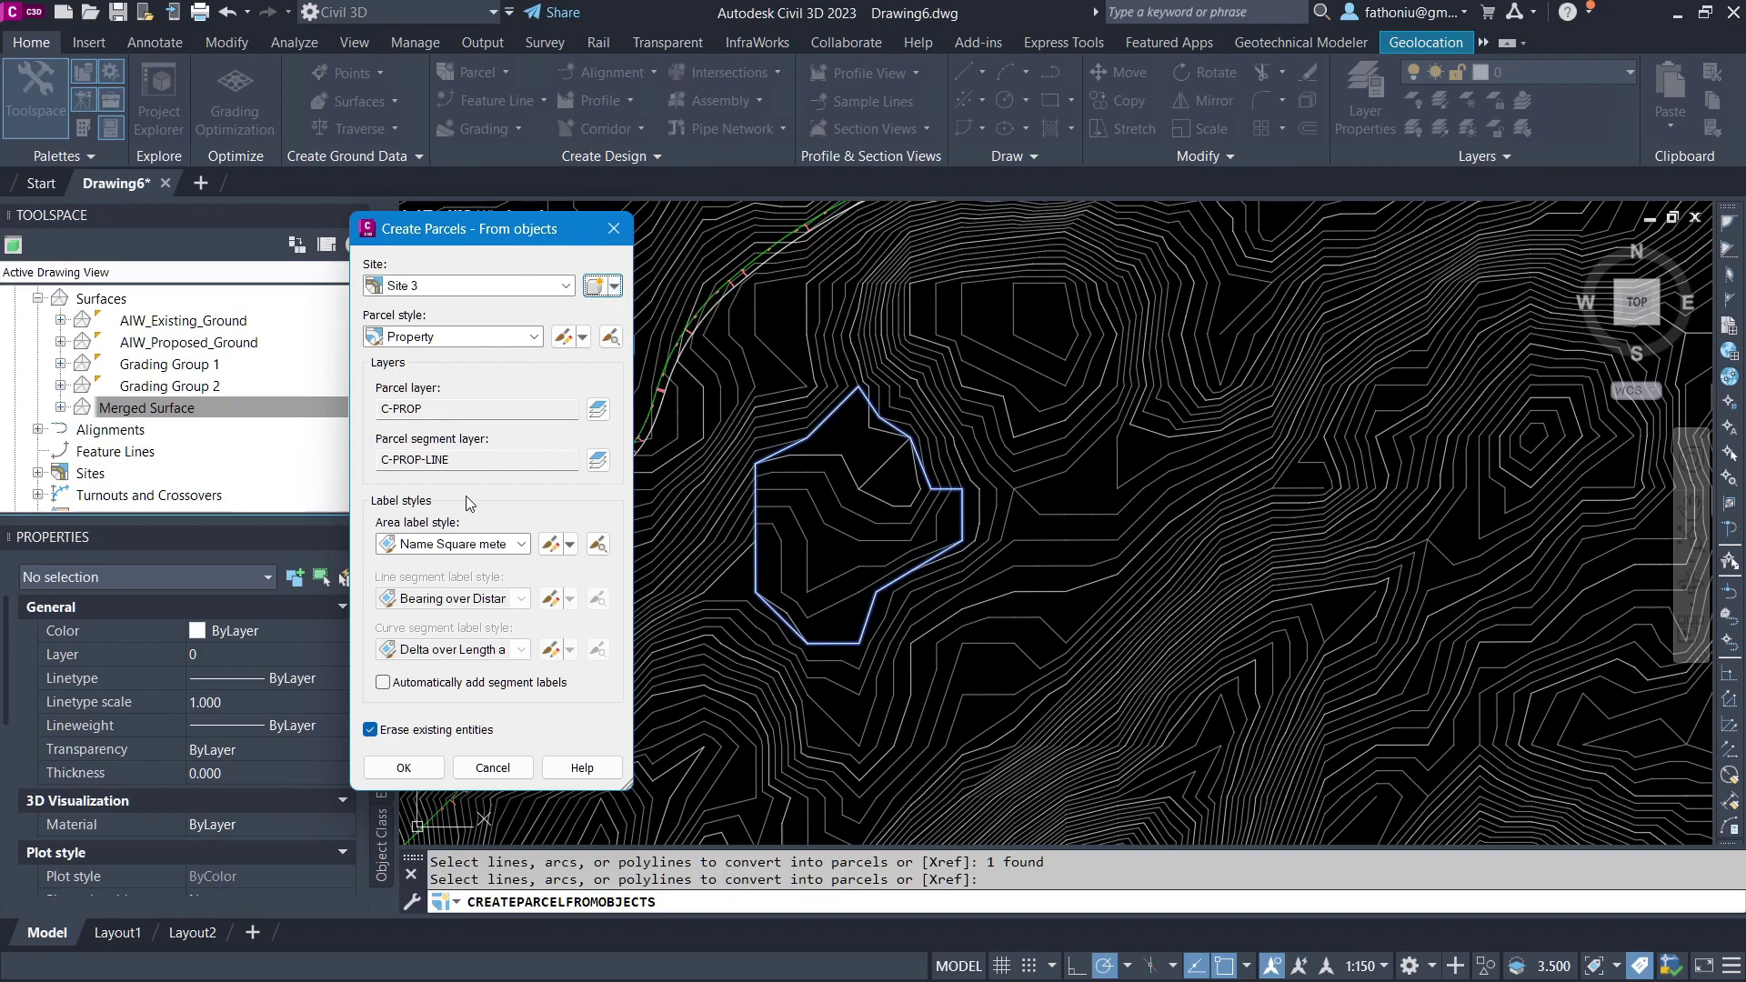
click(515, 544)
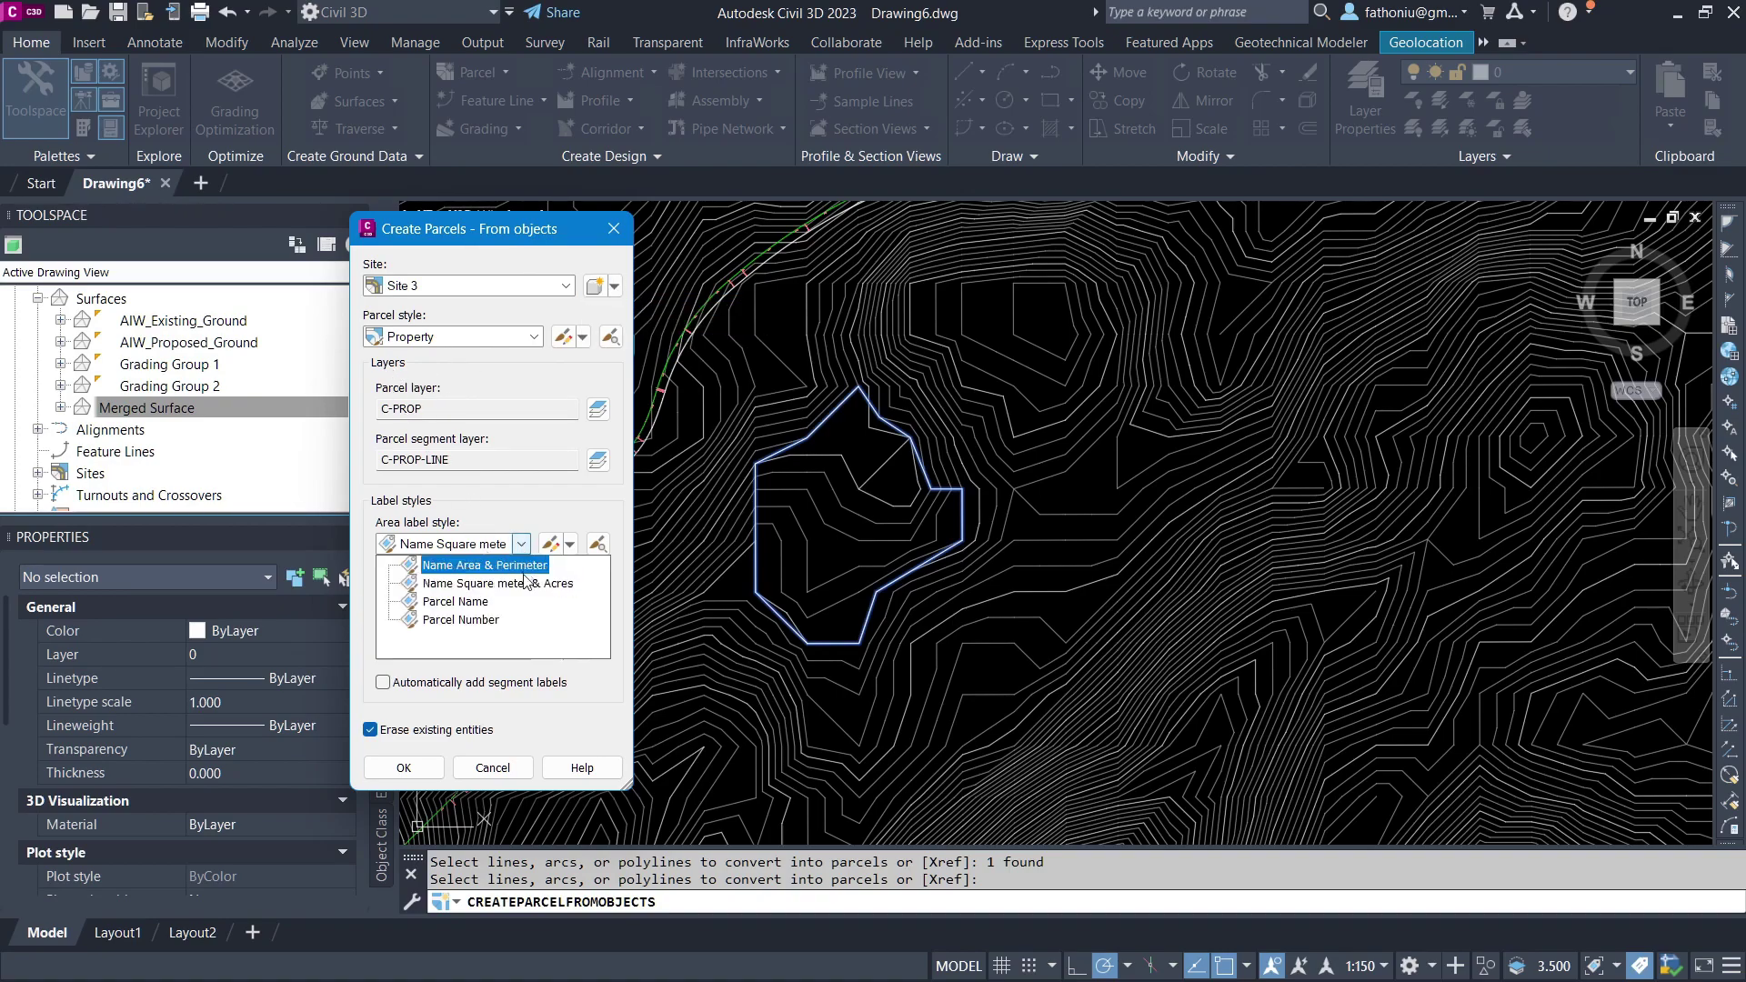
click(512, 583)
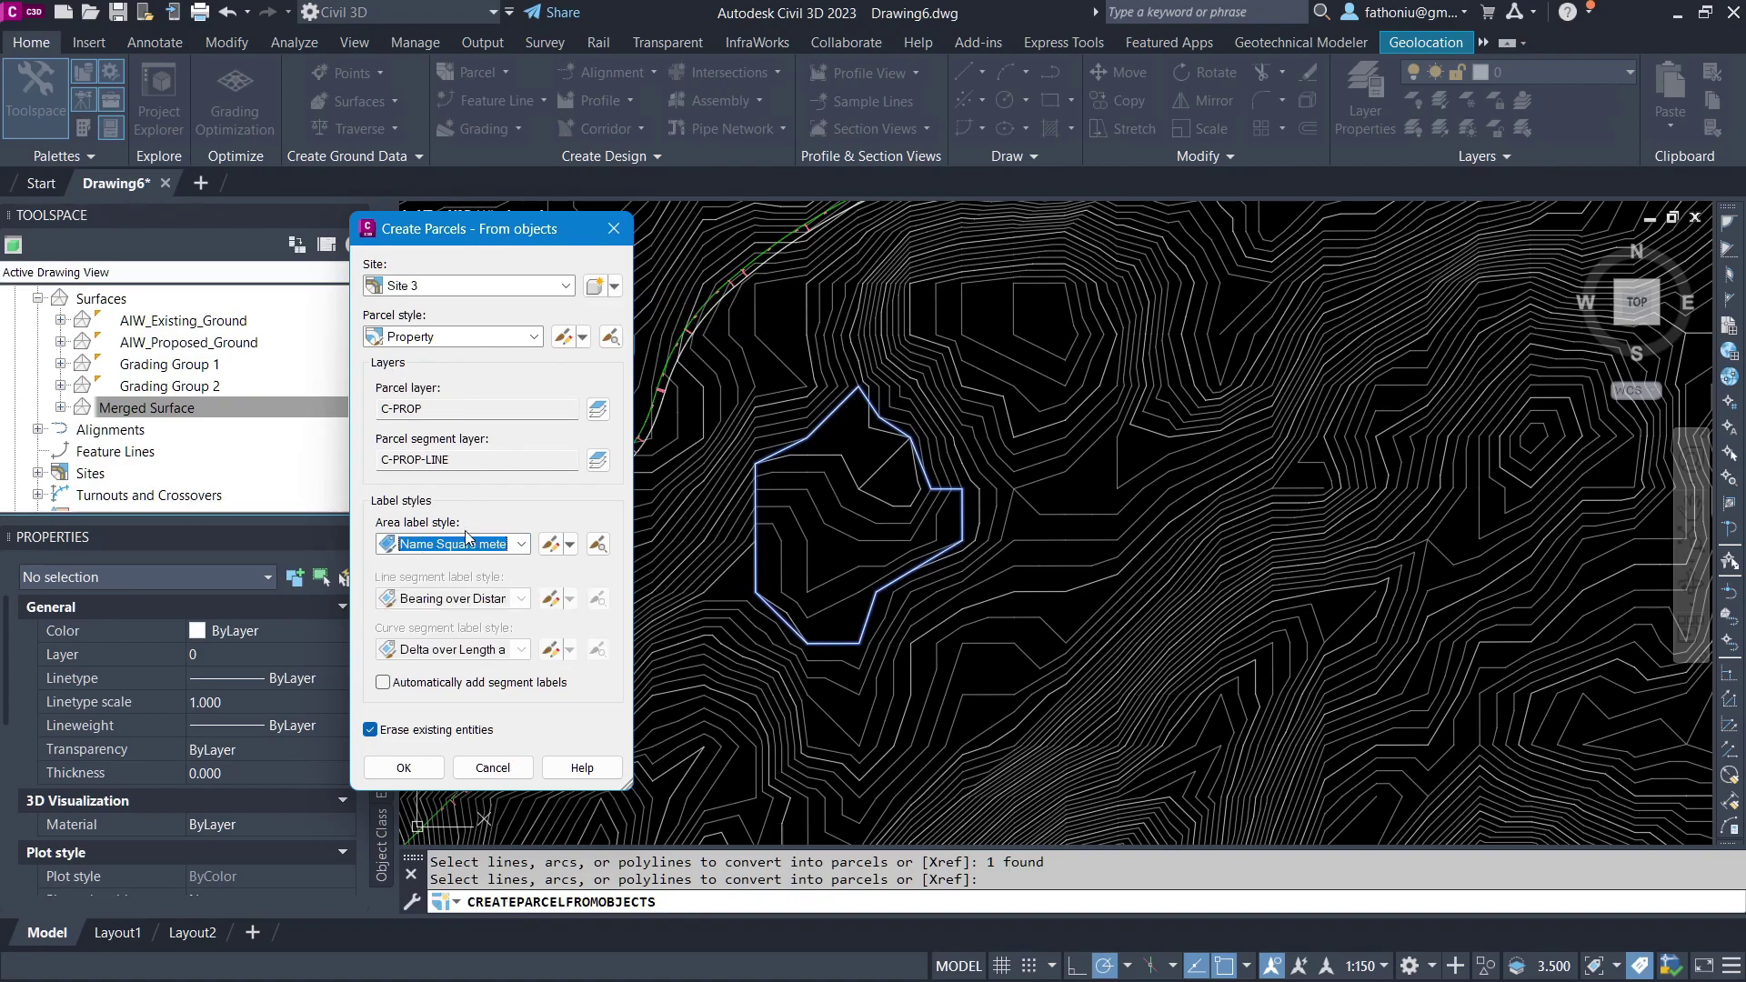
click(521, 544)
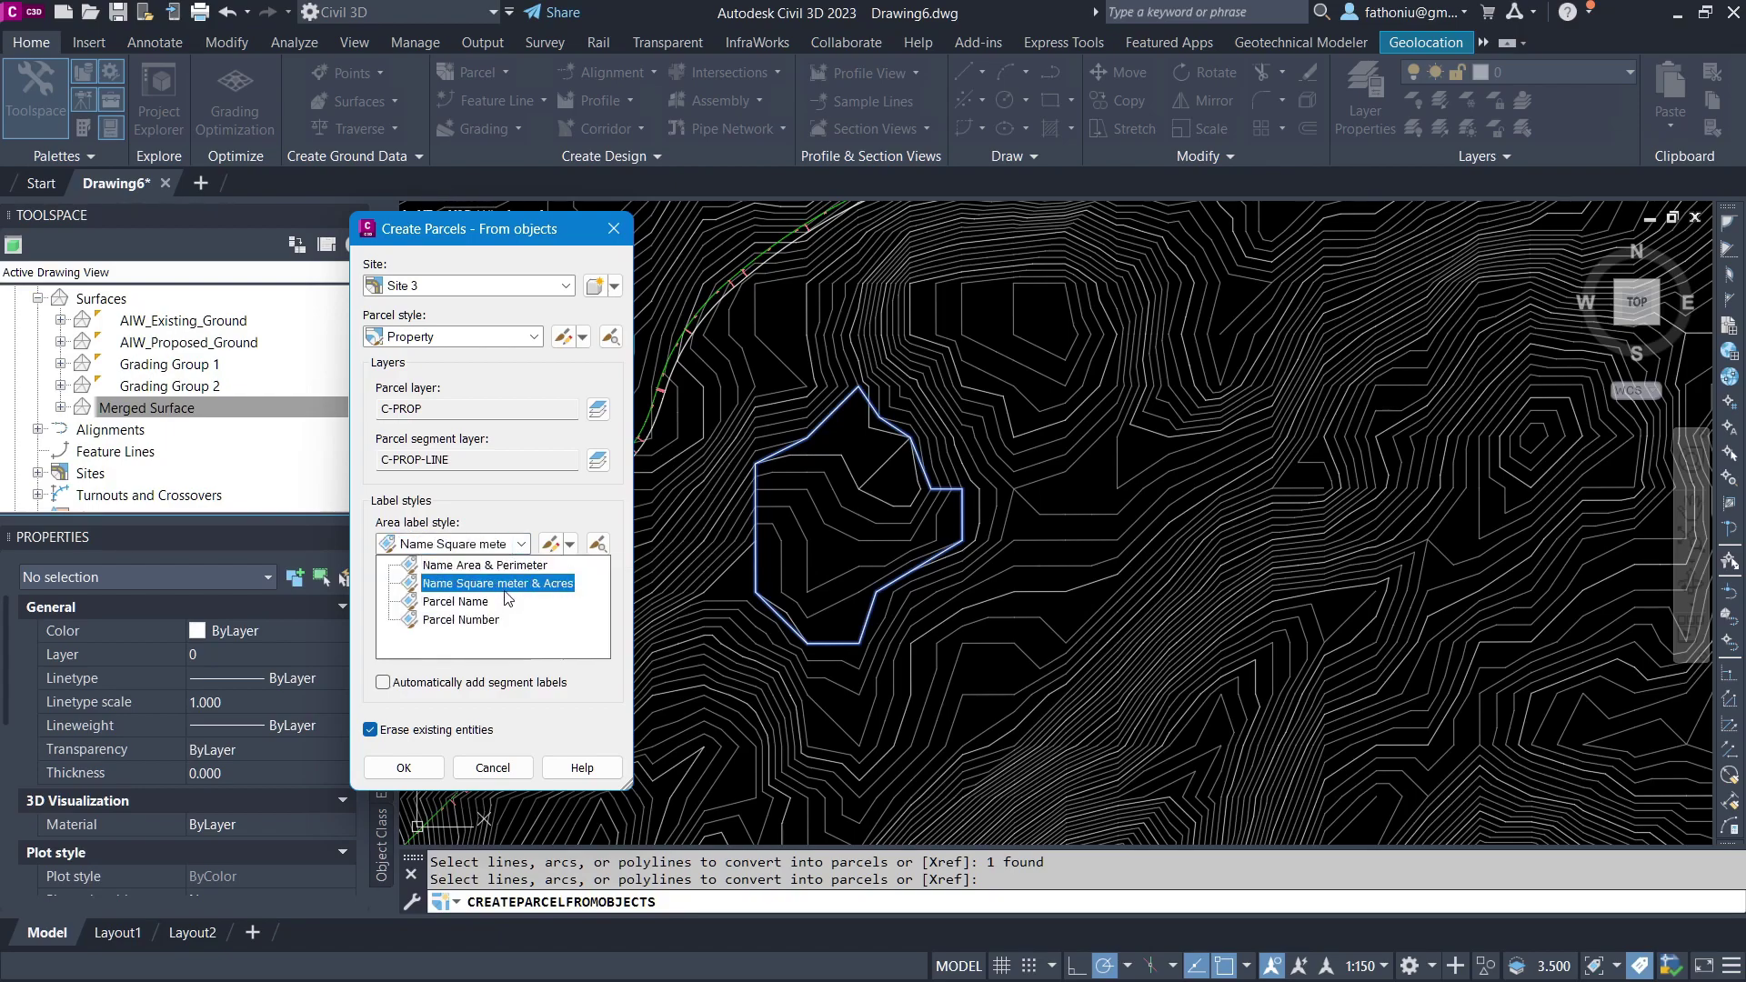
click(522, 544)
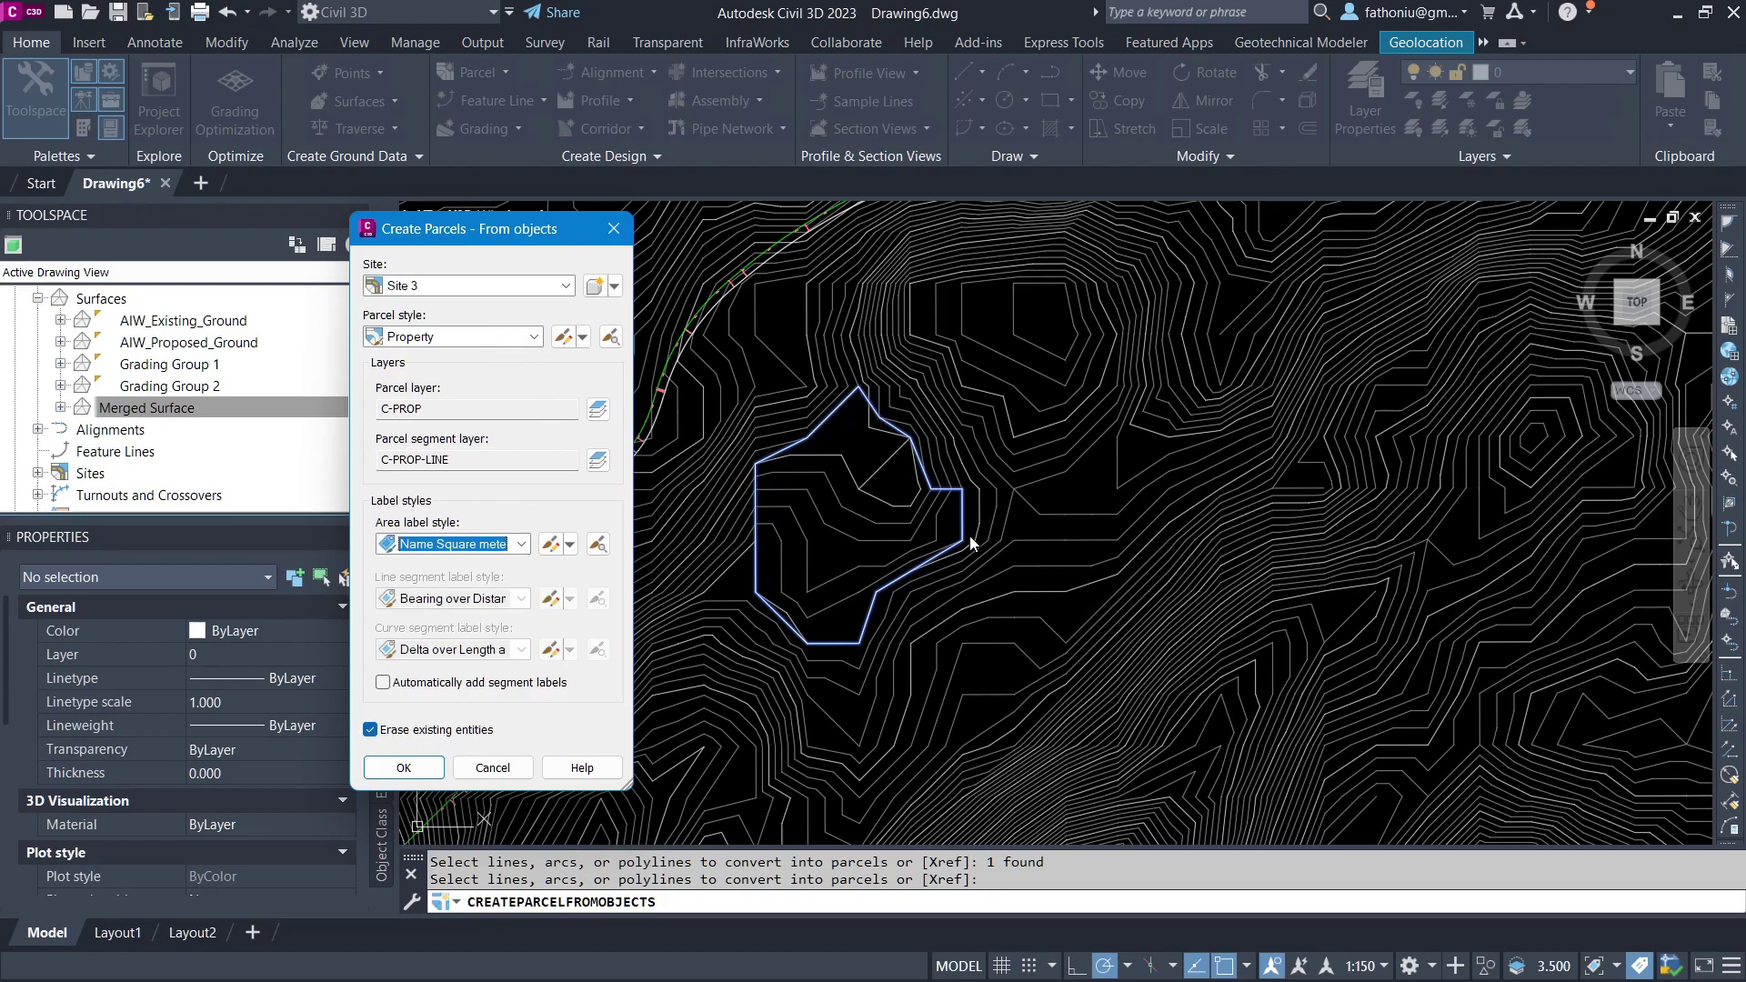
click(404, 768)
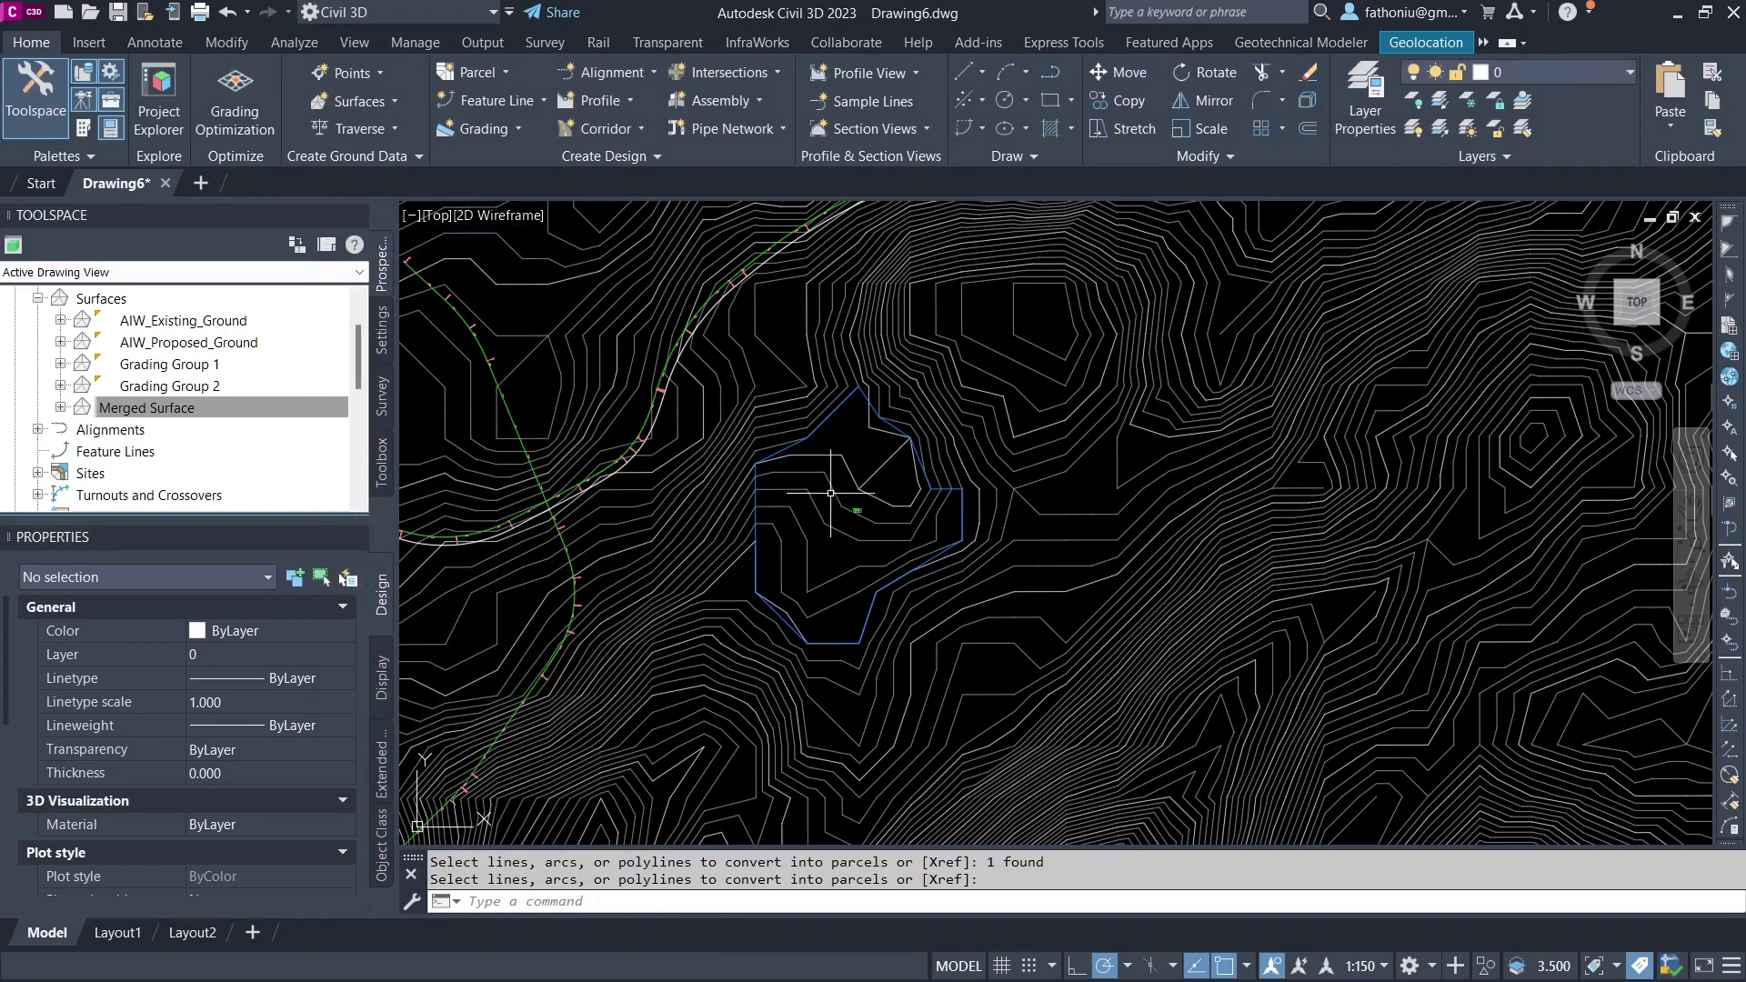
Inspect the area label inside the new parcel
scroll(831, 493, up, 10)
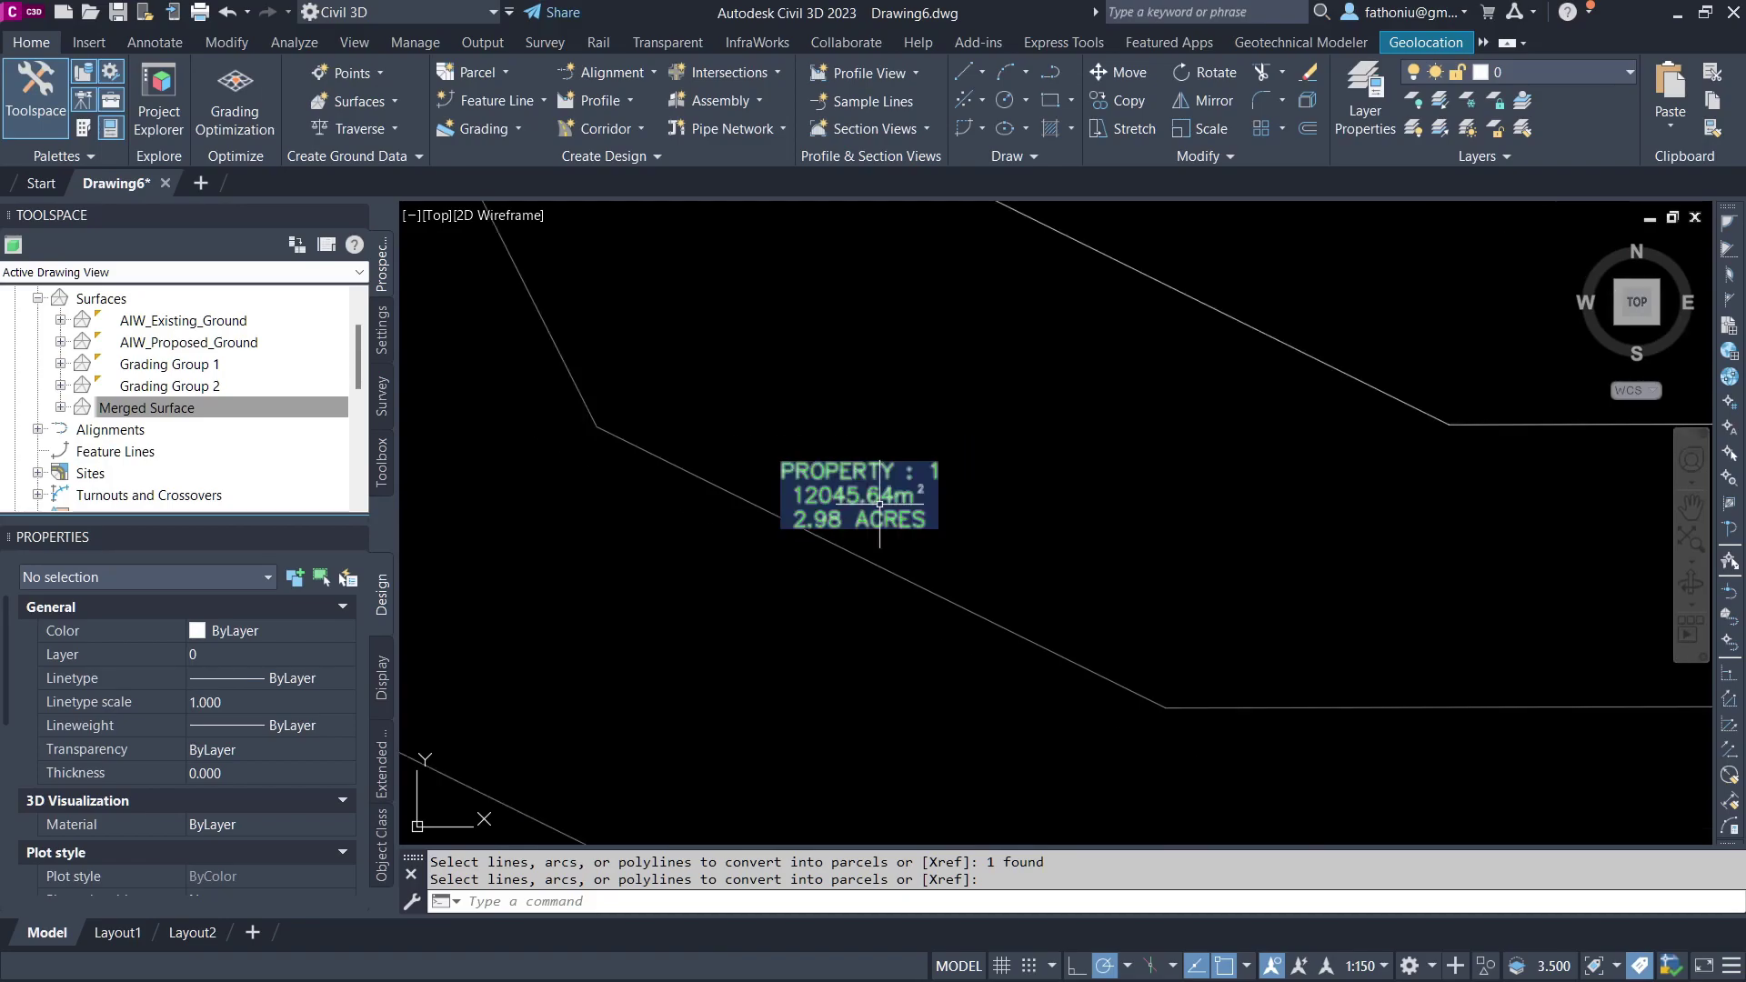
scroll(846, 507, down, 2)
scroll(900, 556, up, 4)
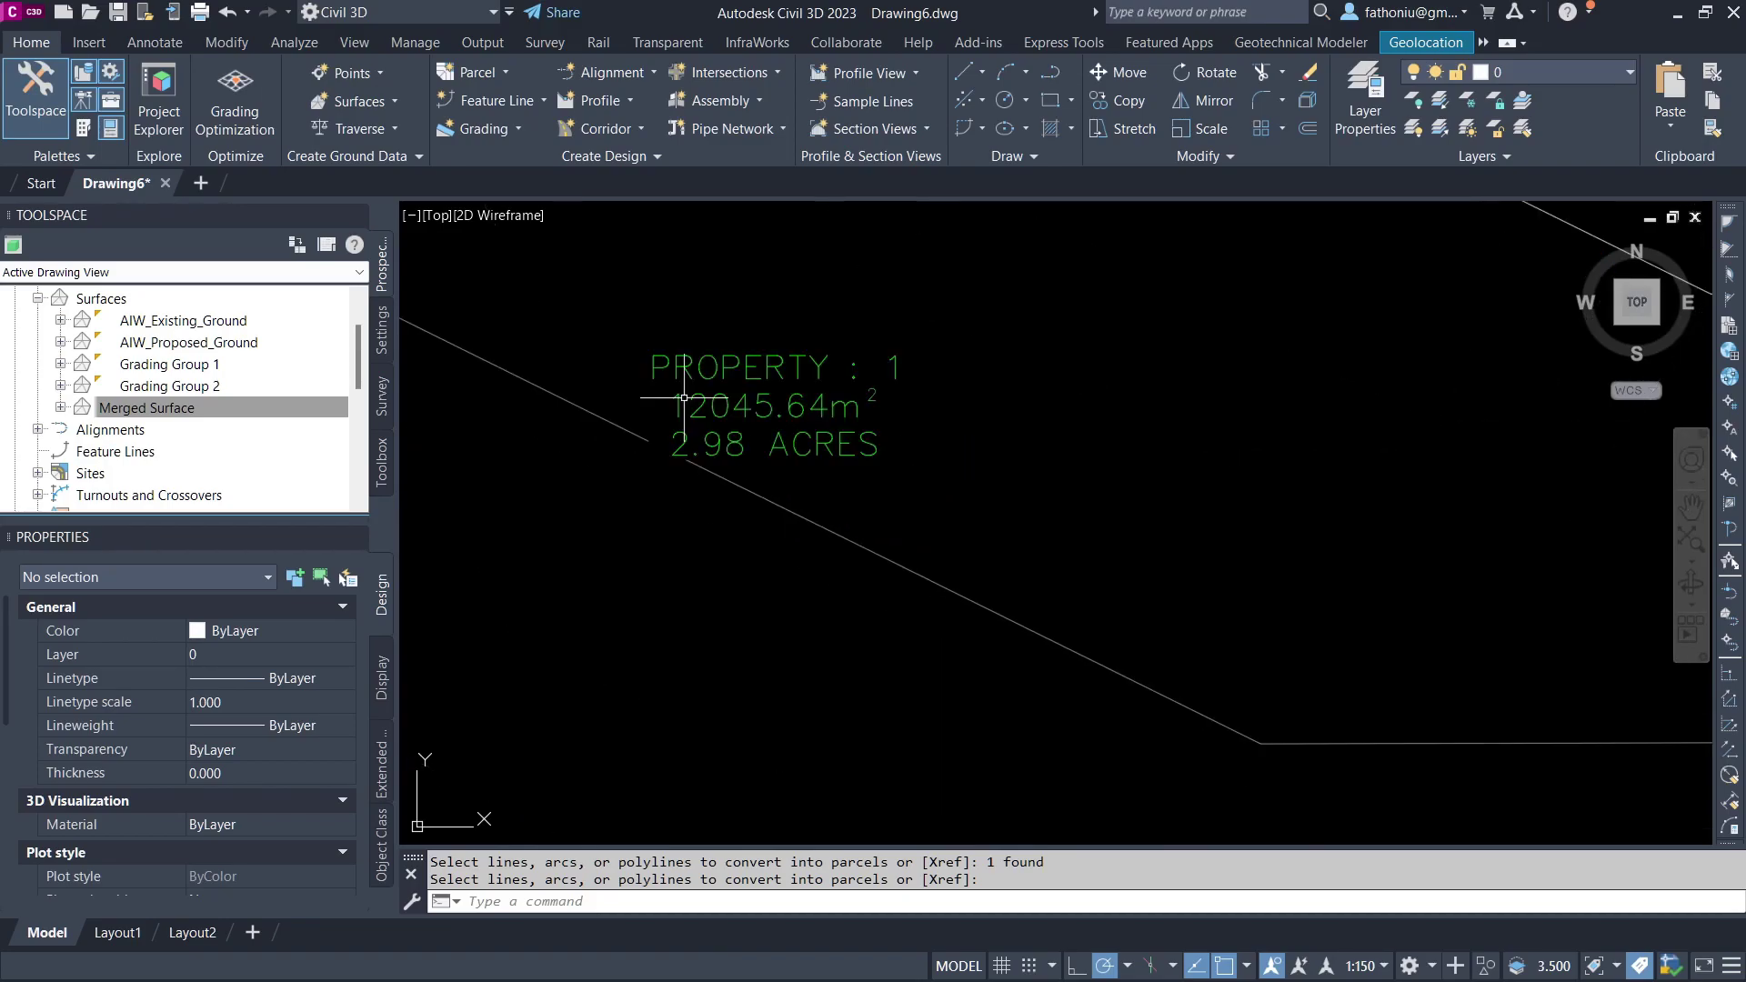
Set up the Grading Creation Tools with the Grade to Surface criteria and AIW_Existing_Ground as the target surface
scroll(855, 491, down, 8)
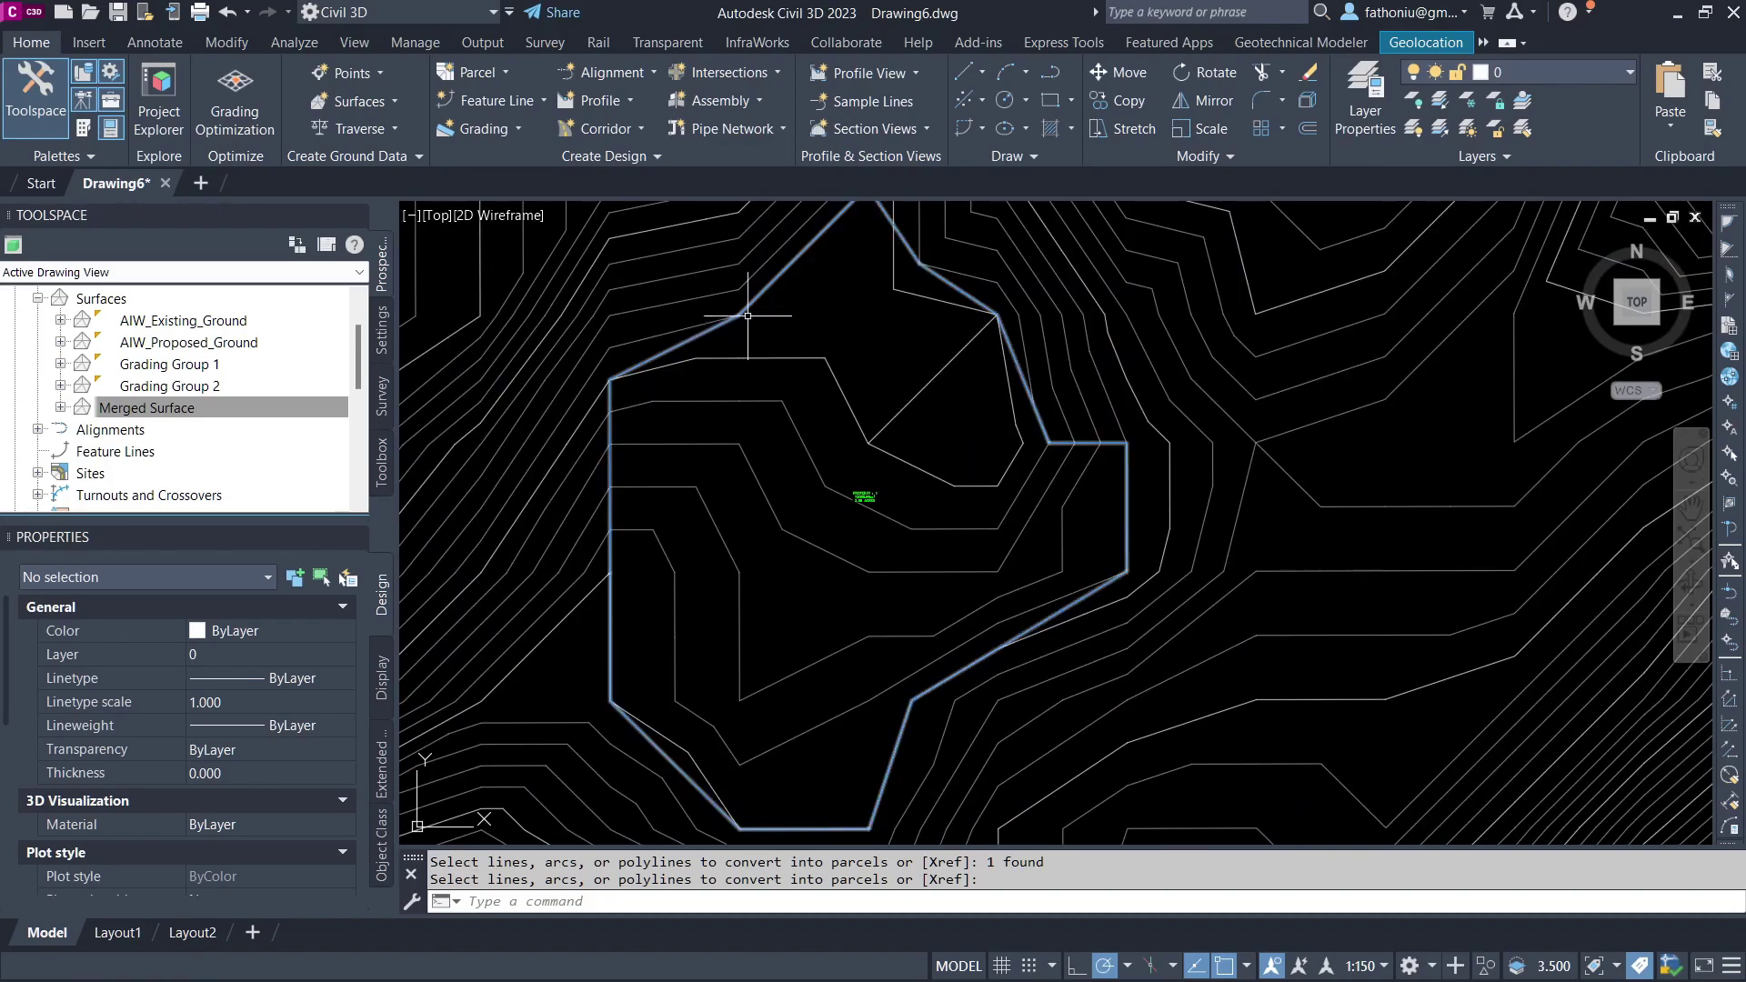
click(496, 132)
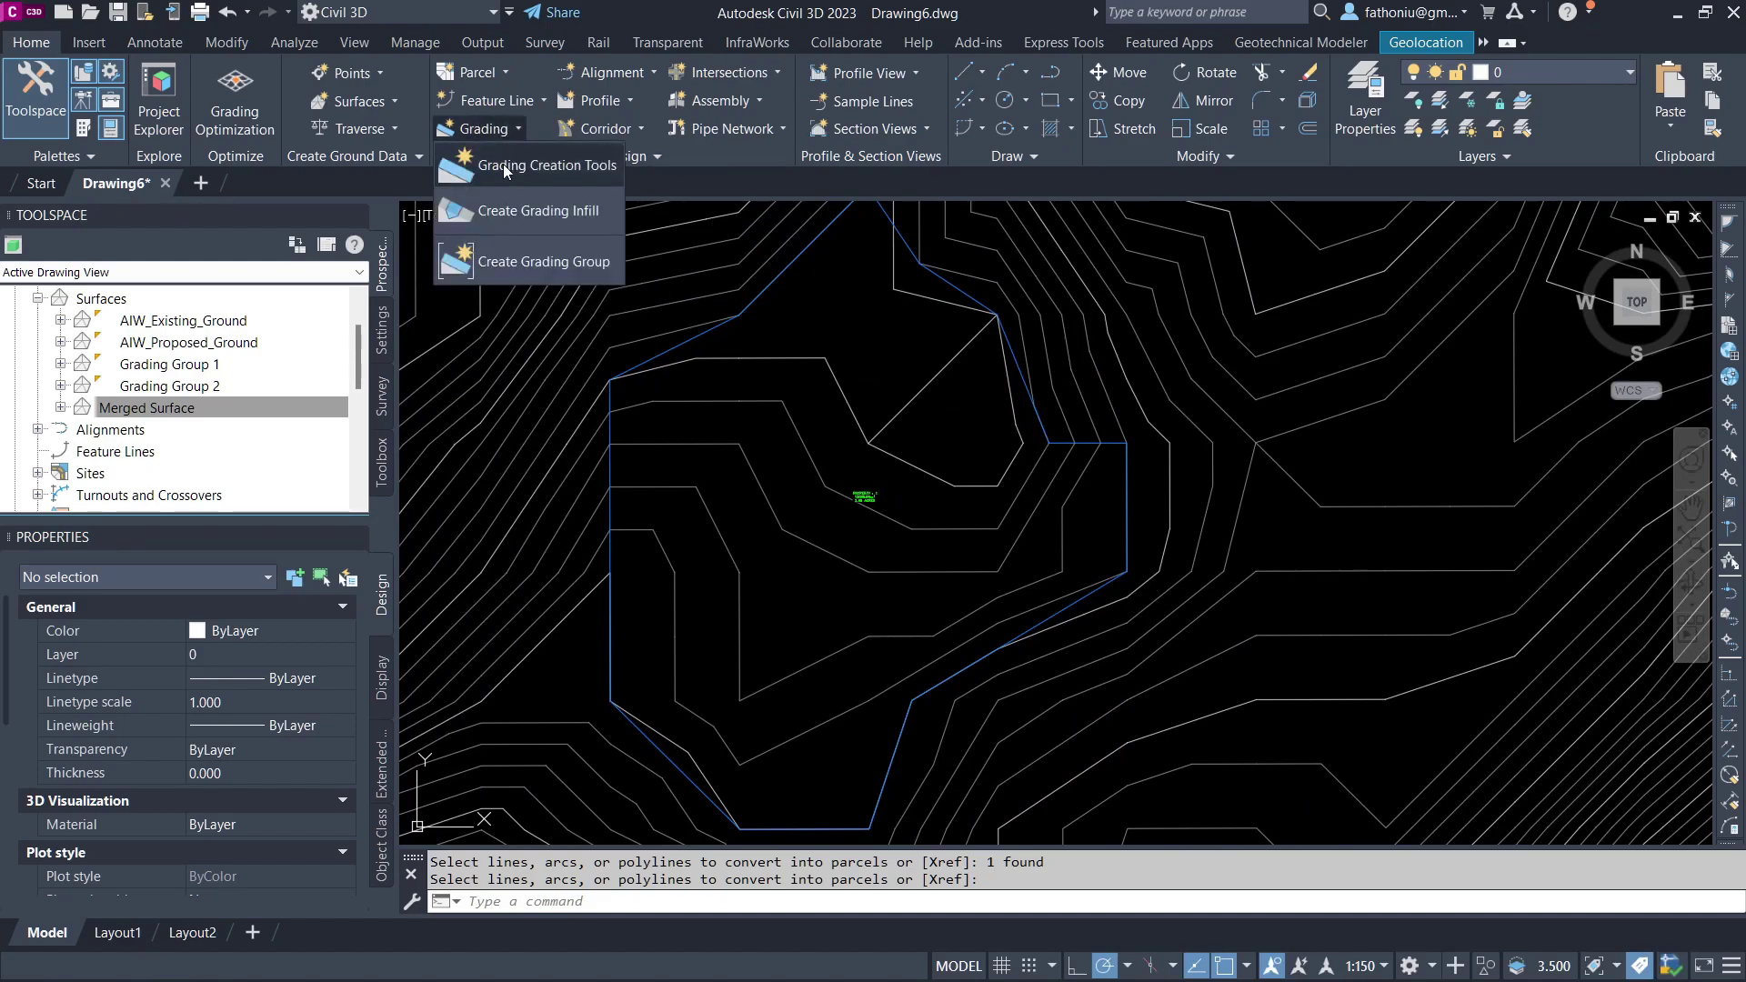
click(505, 166)
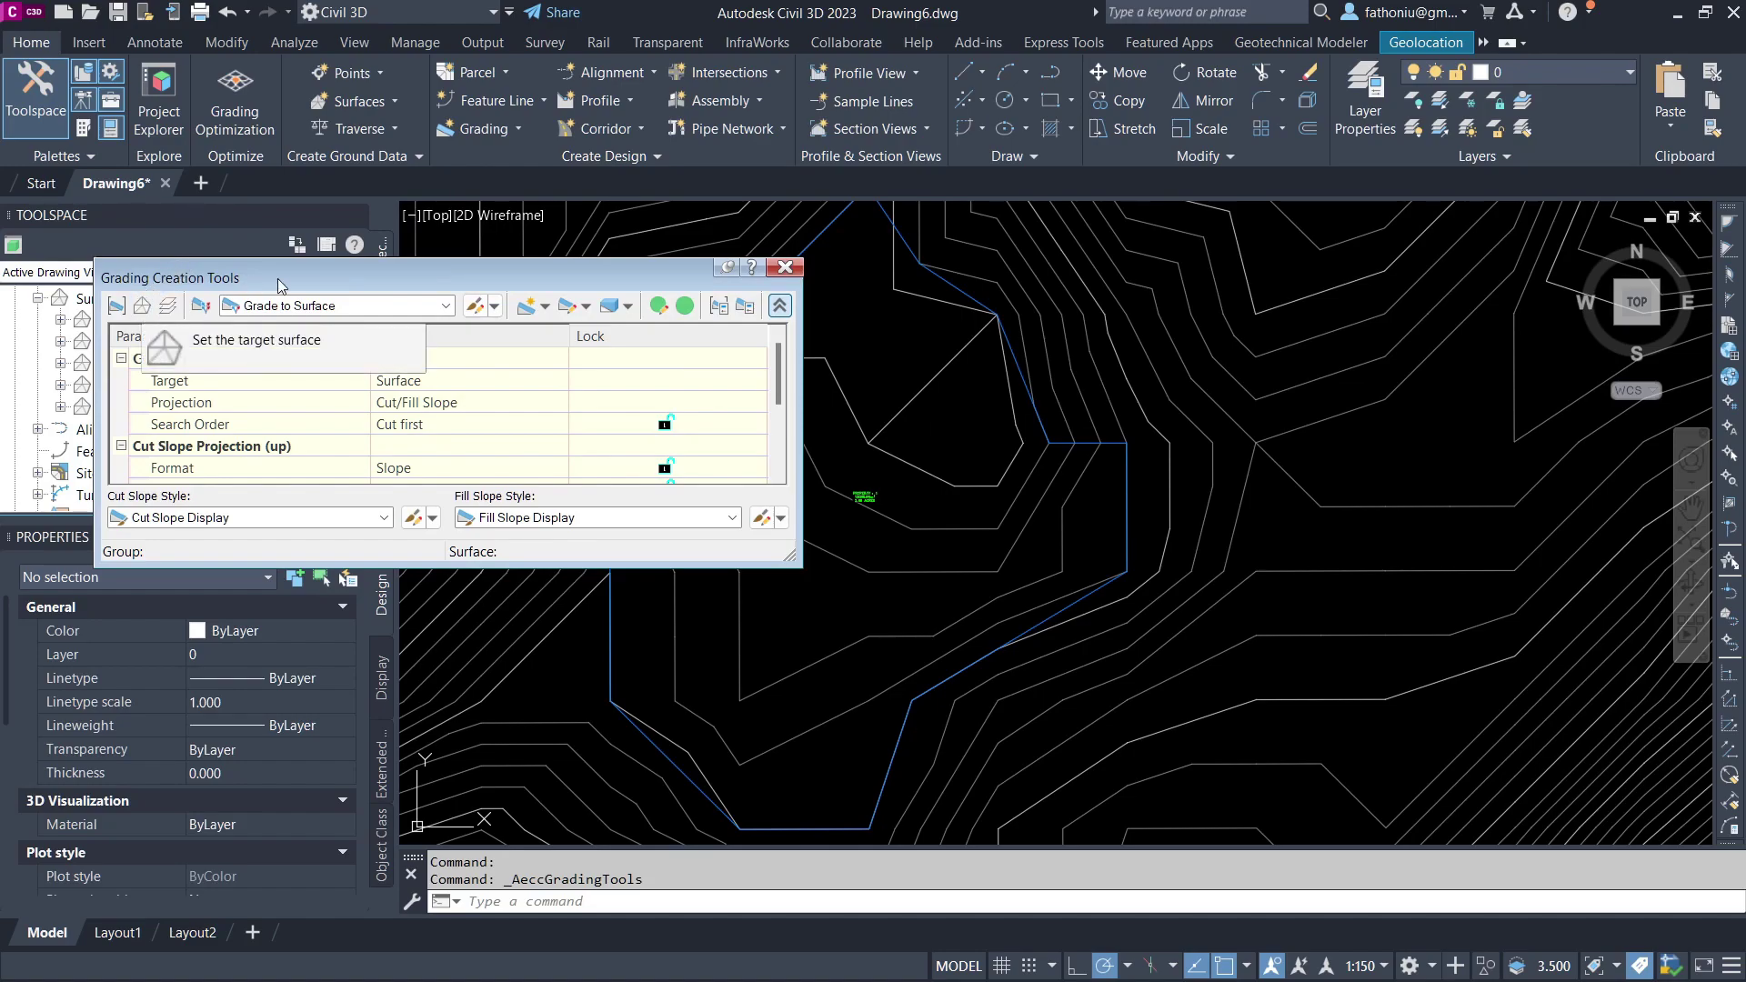
click(276, 308)
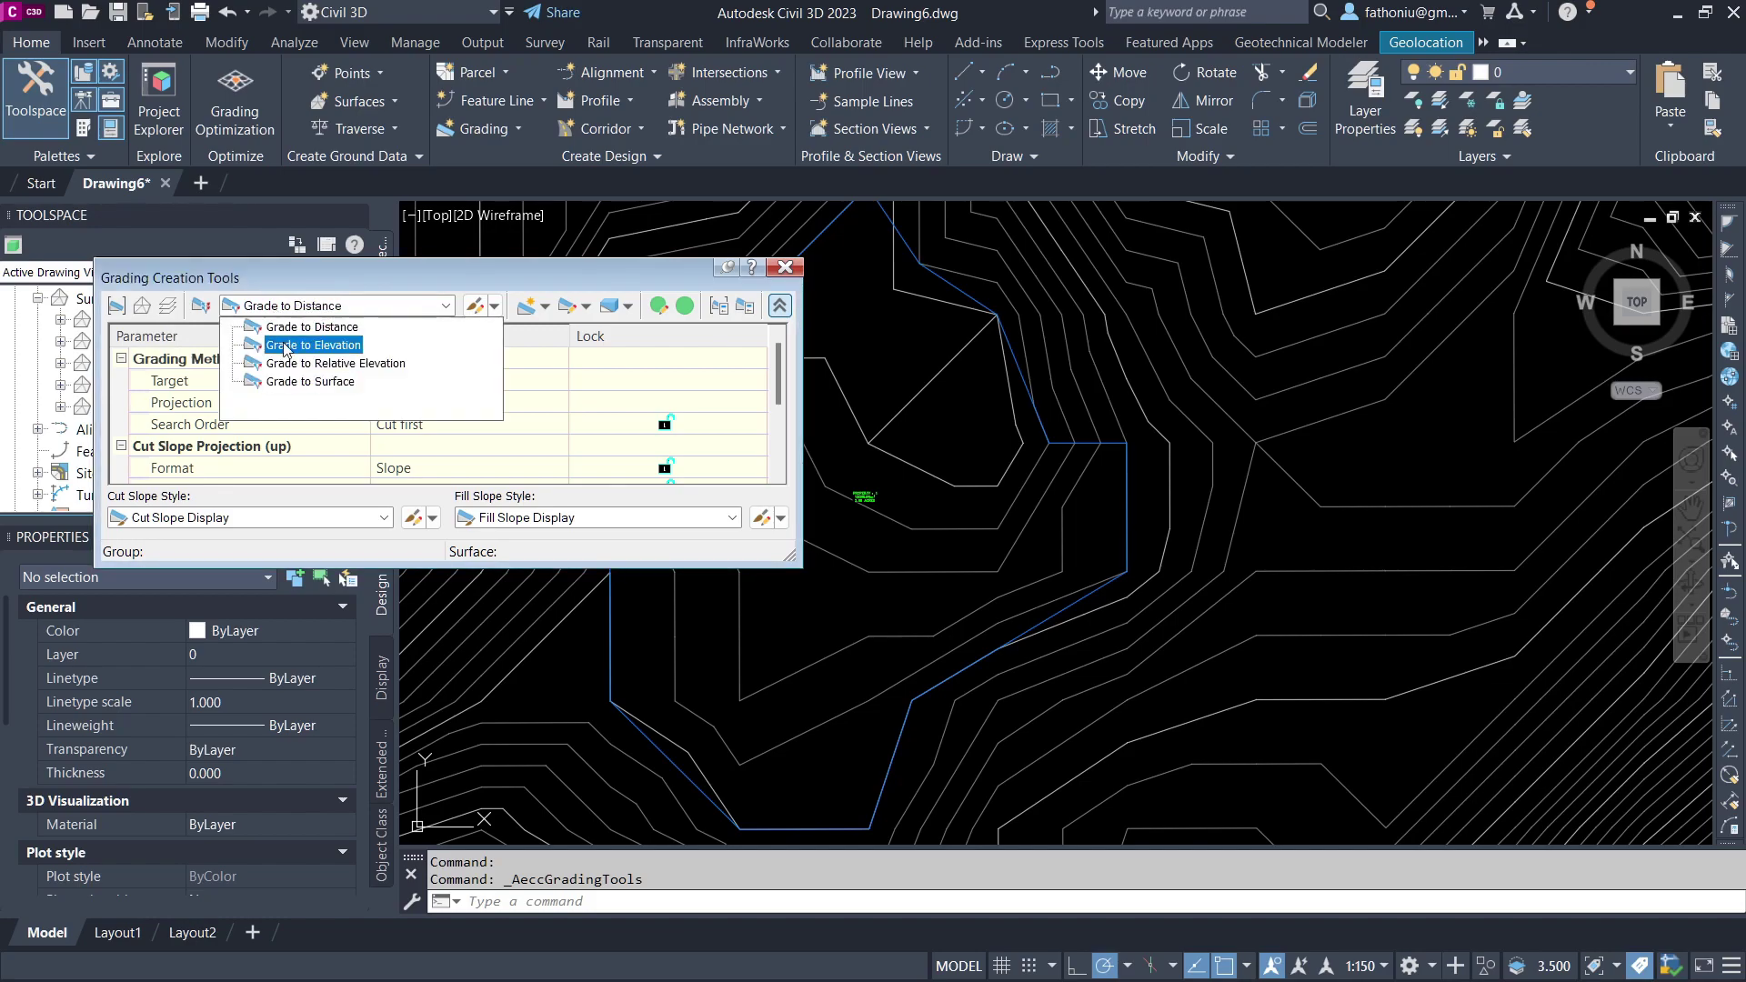
click(293, 382)
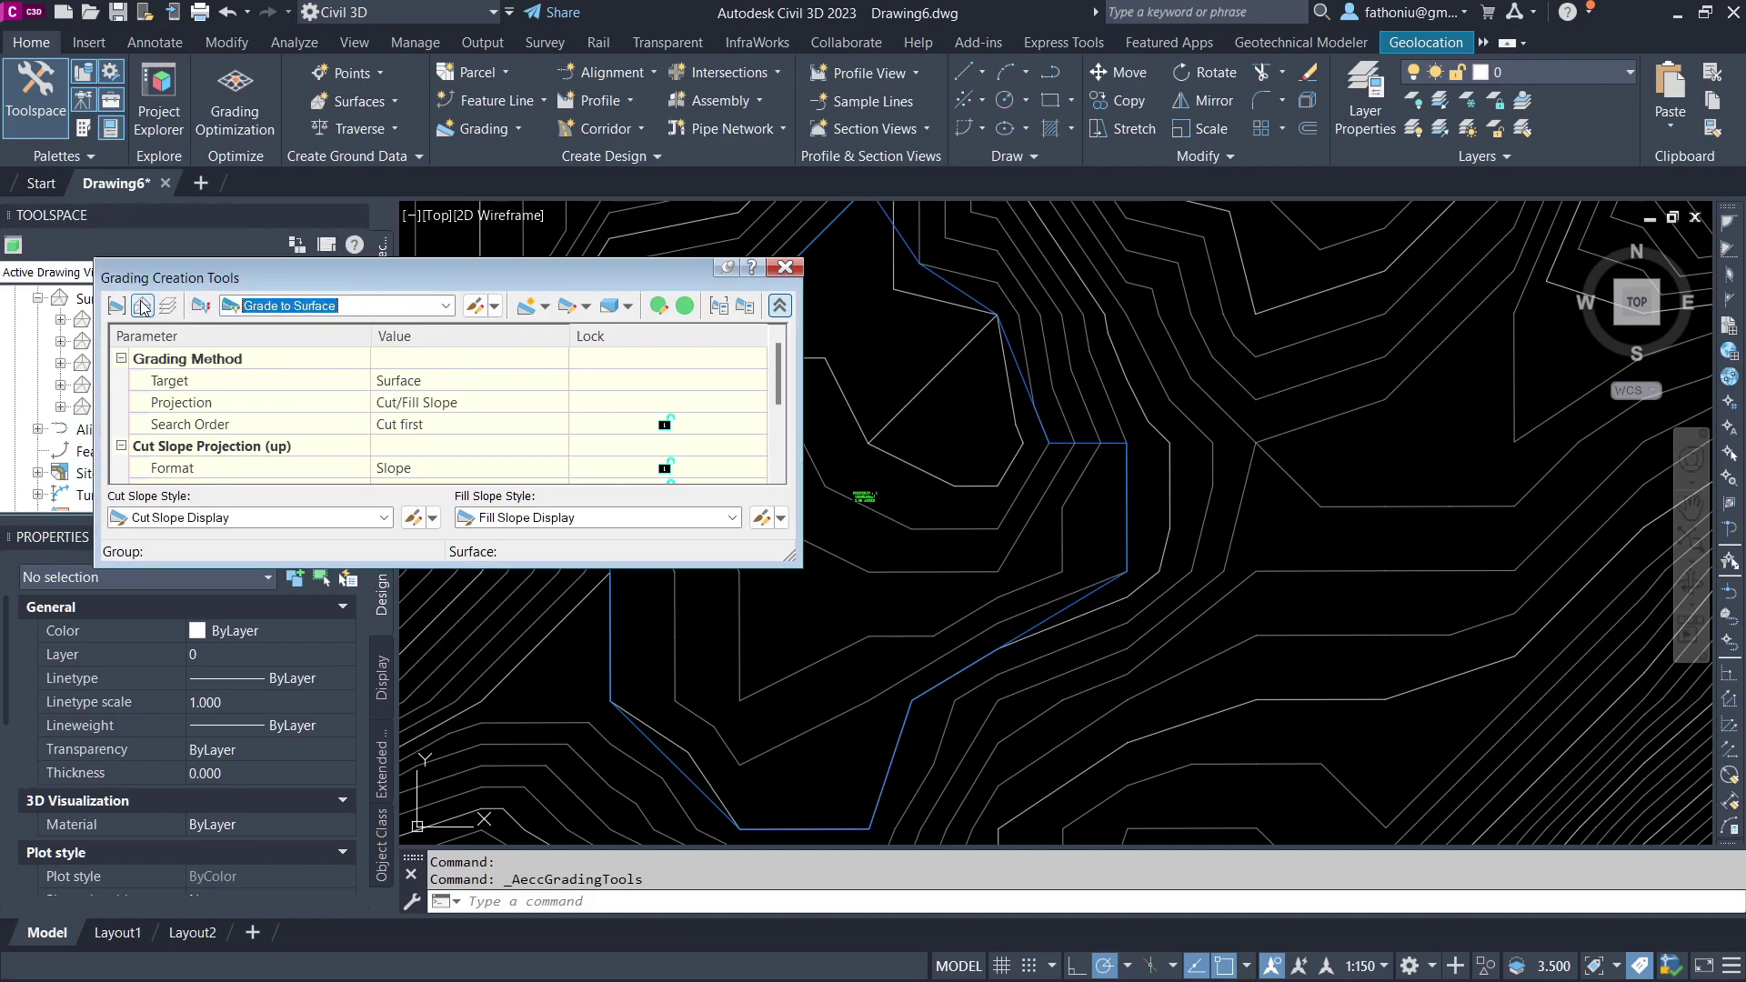
click(143, 308)
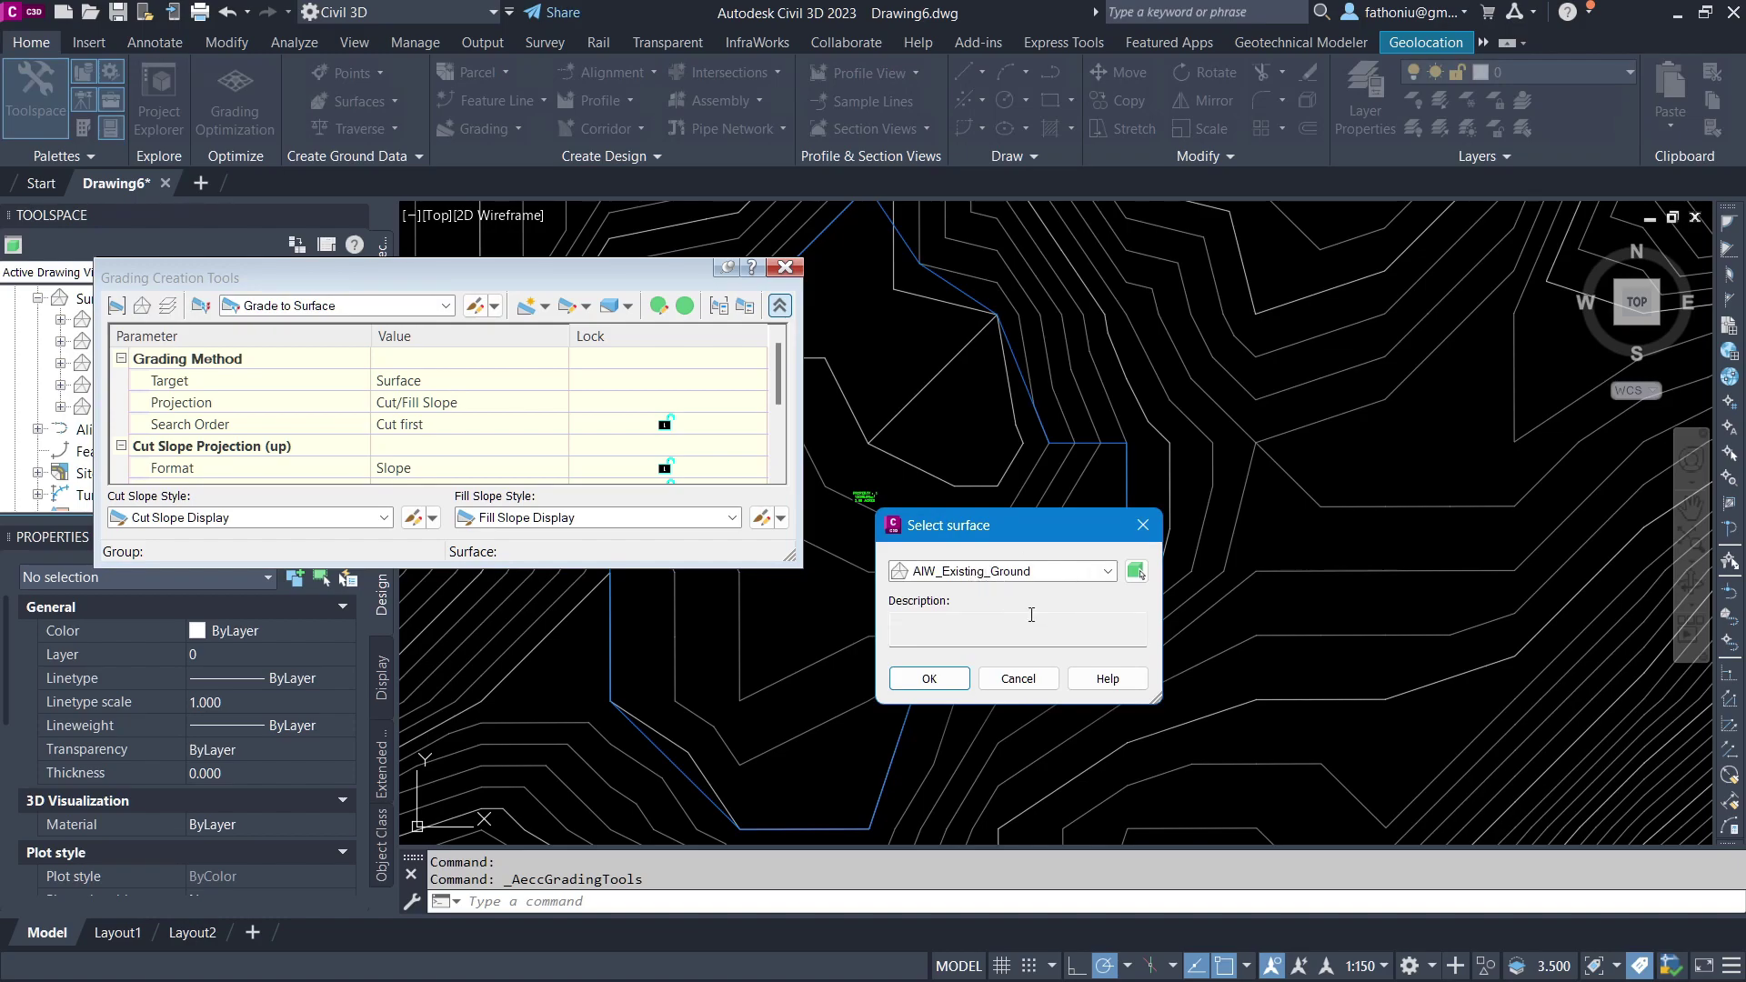
click(964, 682)
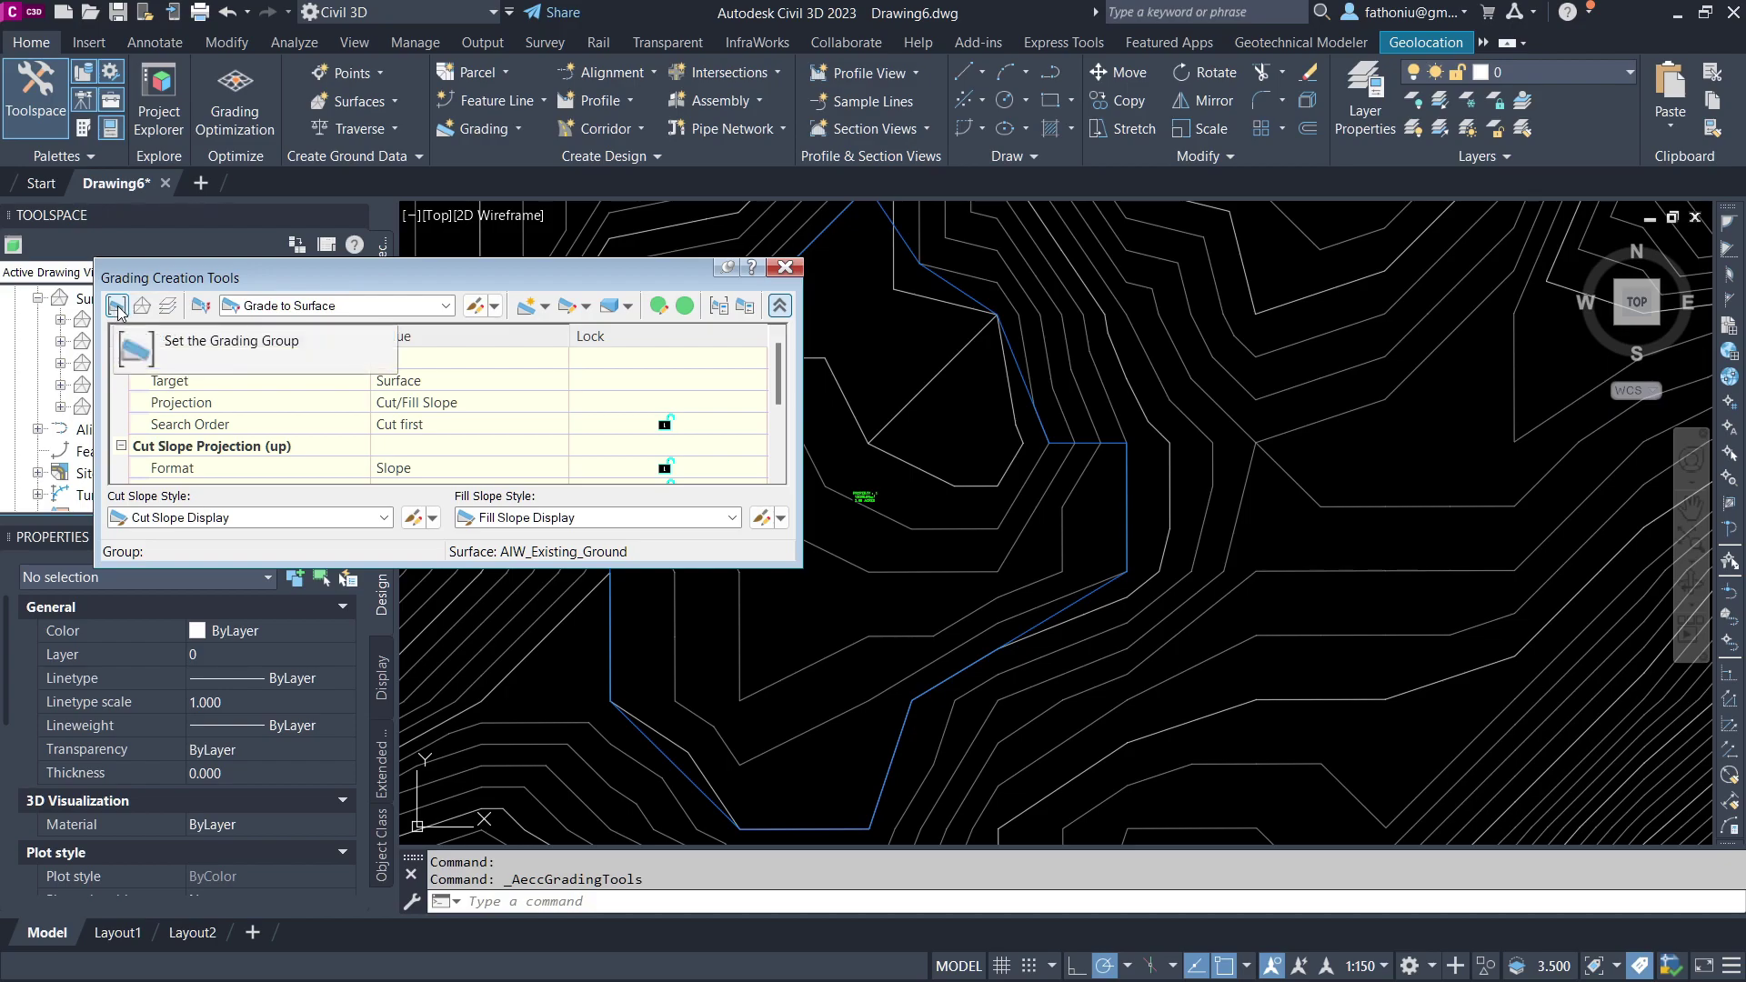
Assign Grading Group 3 in Site 3 as the active grading group
drag(137, 277, 382, 279)
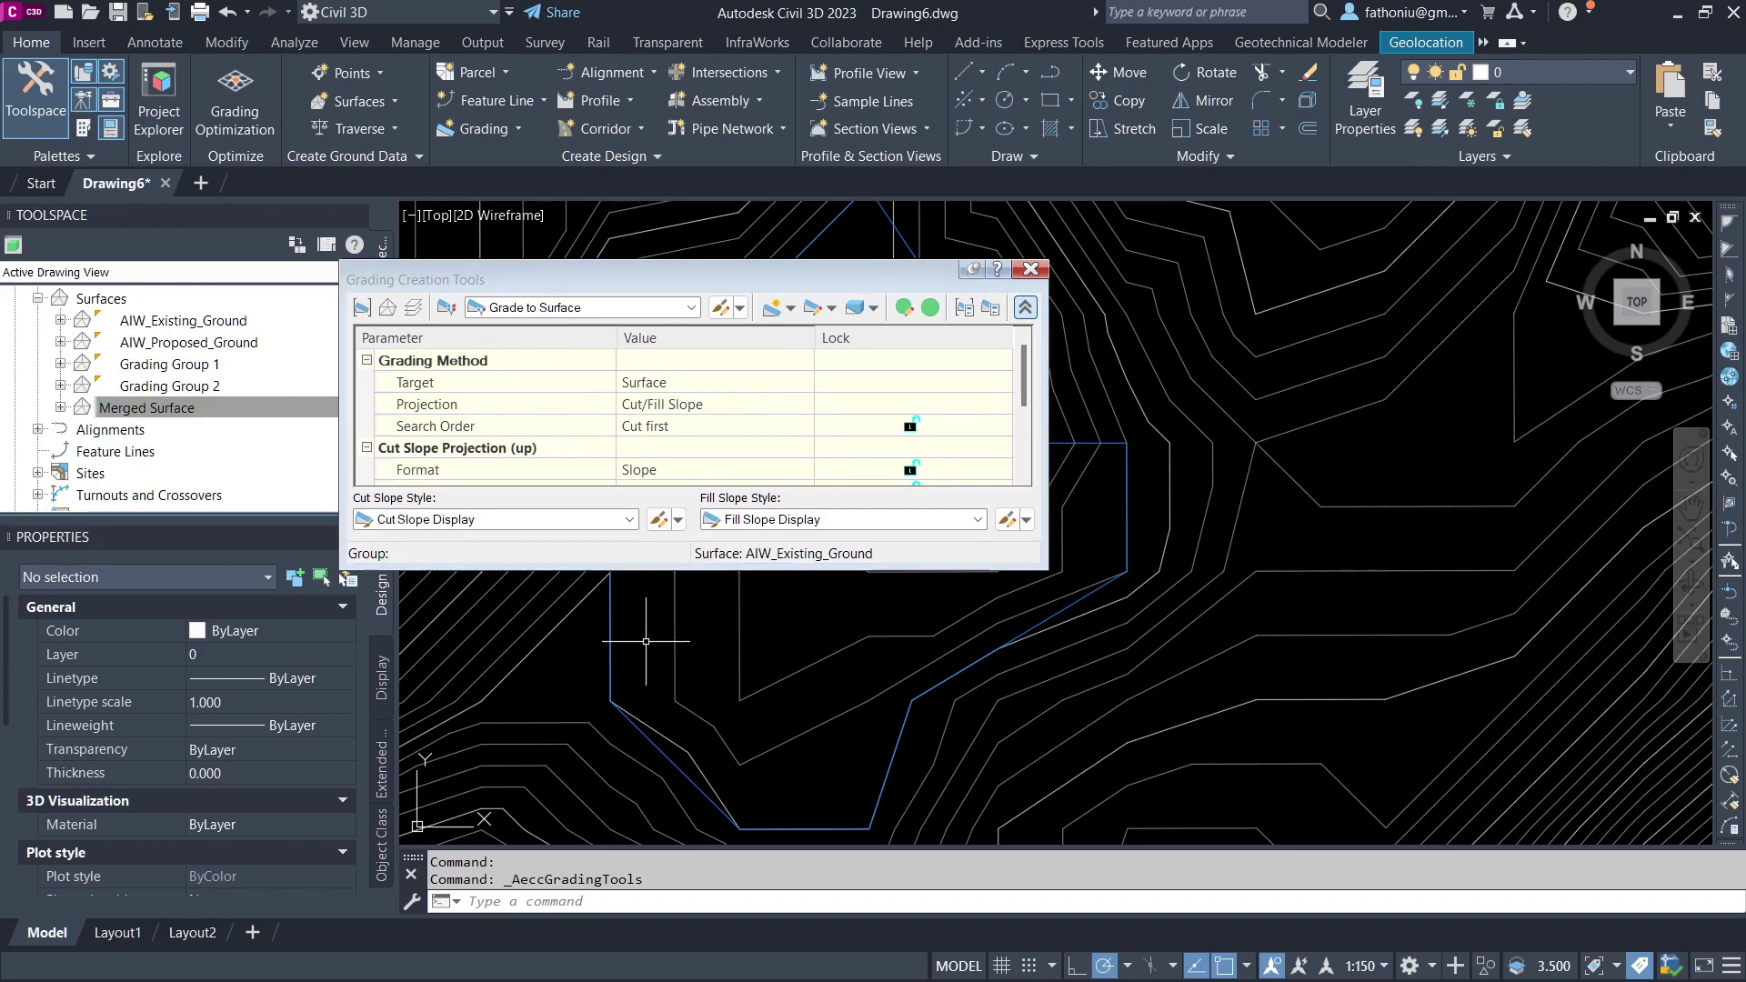
click(364, 310)
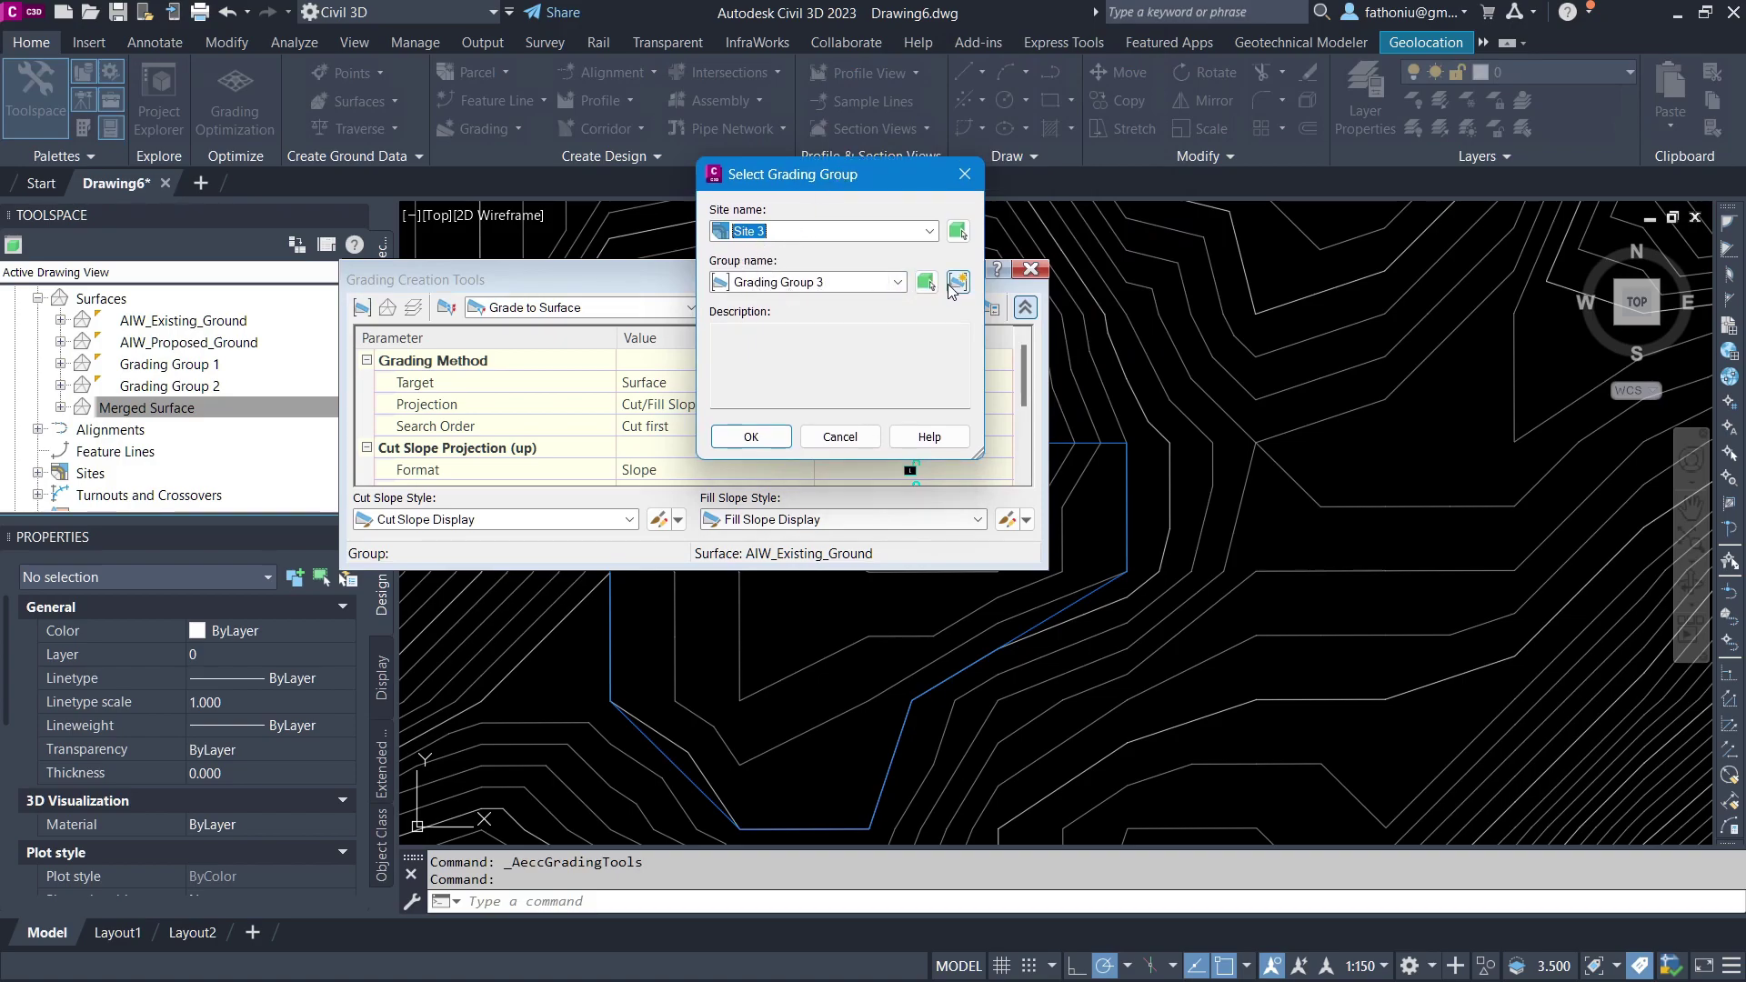
click(899, 284)
click(807, 284)
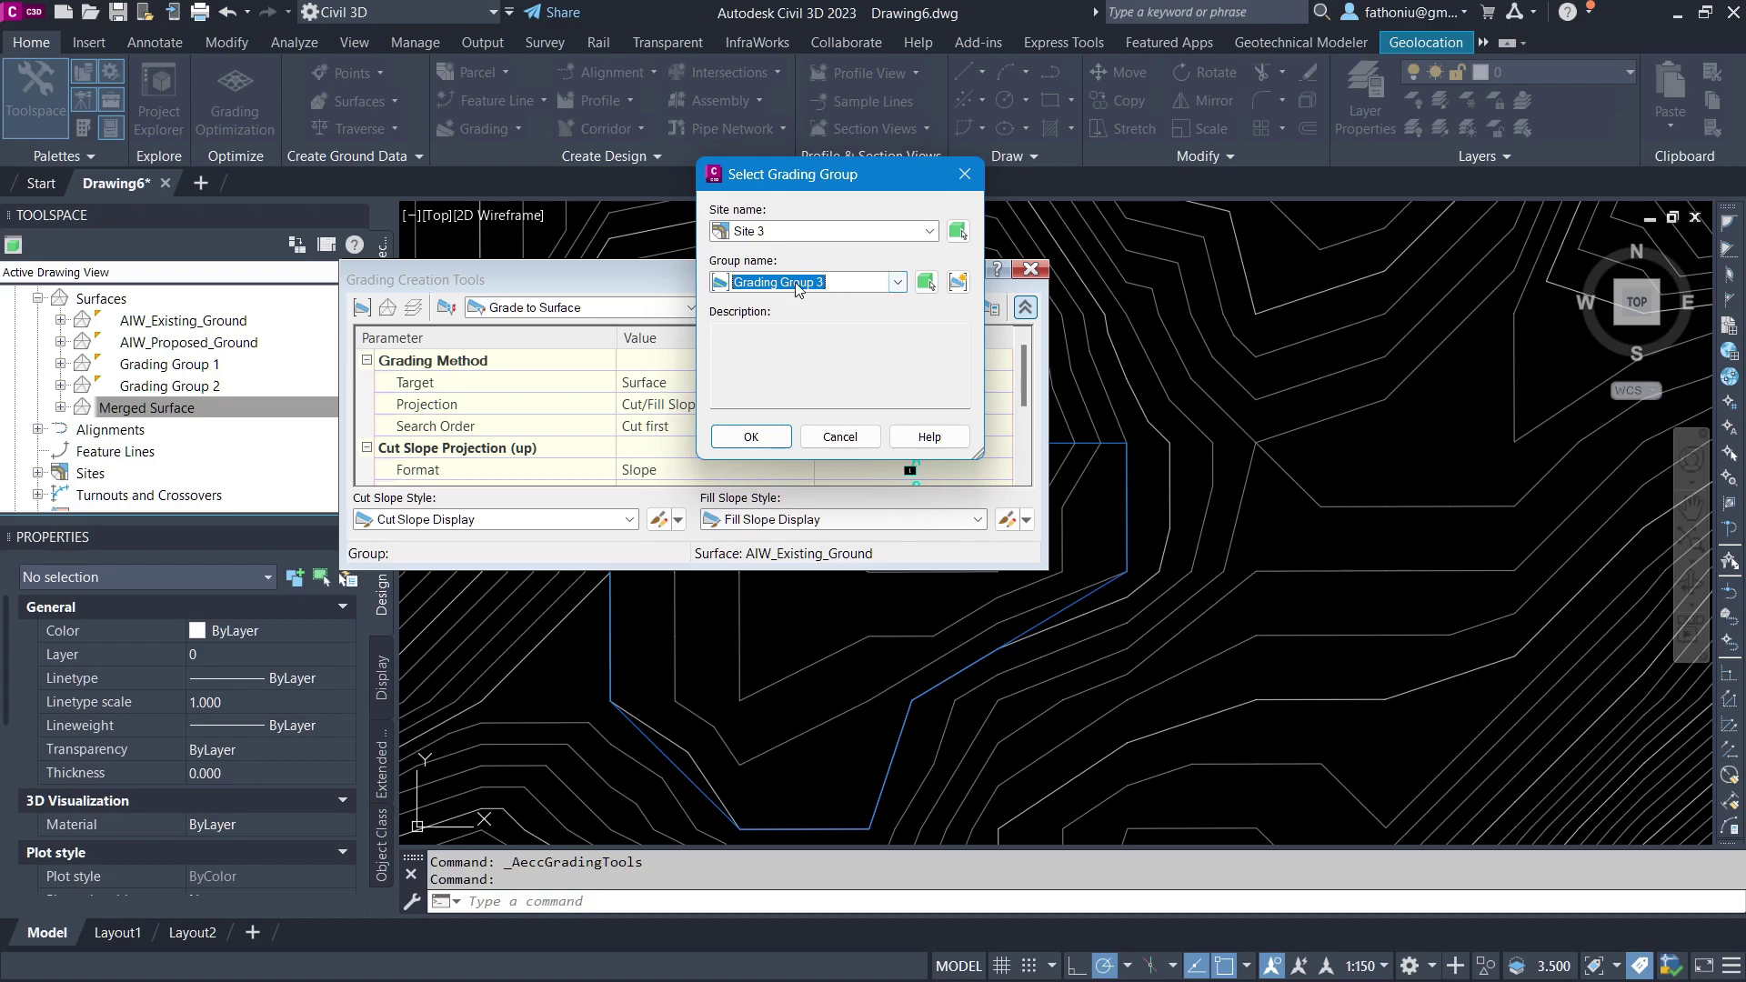
click(957, 284)
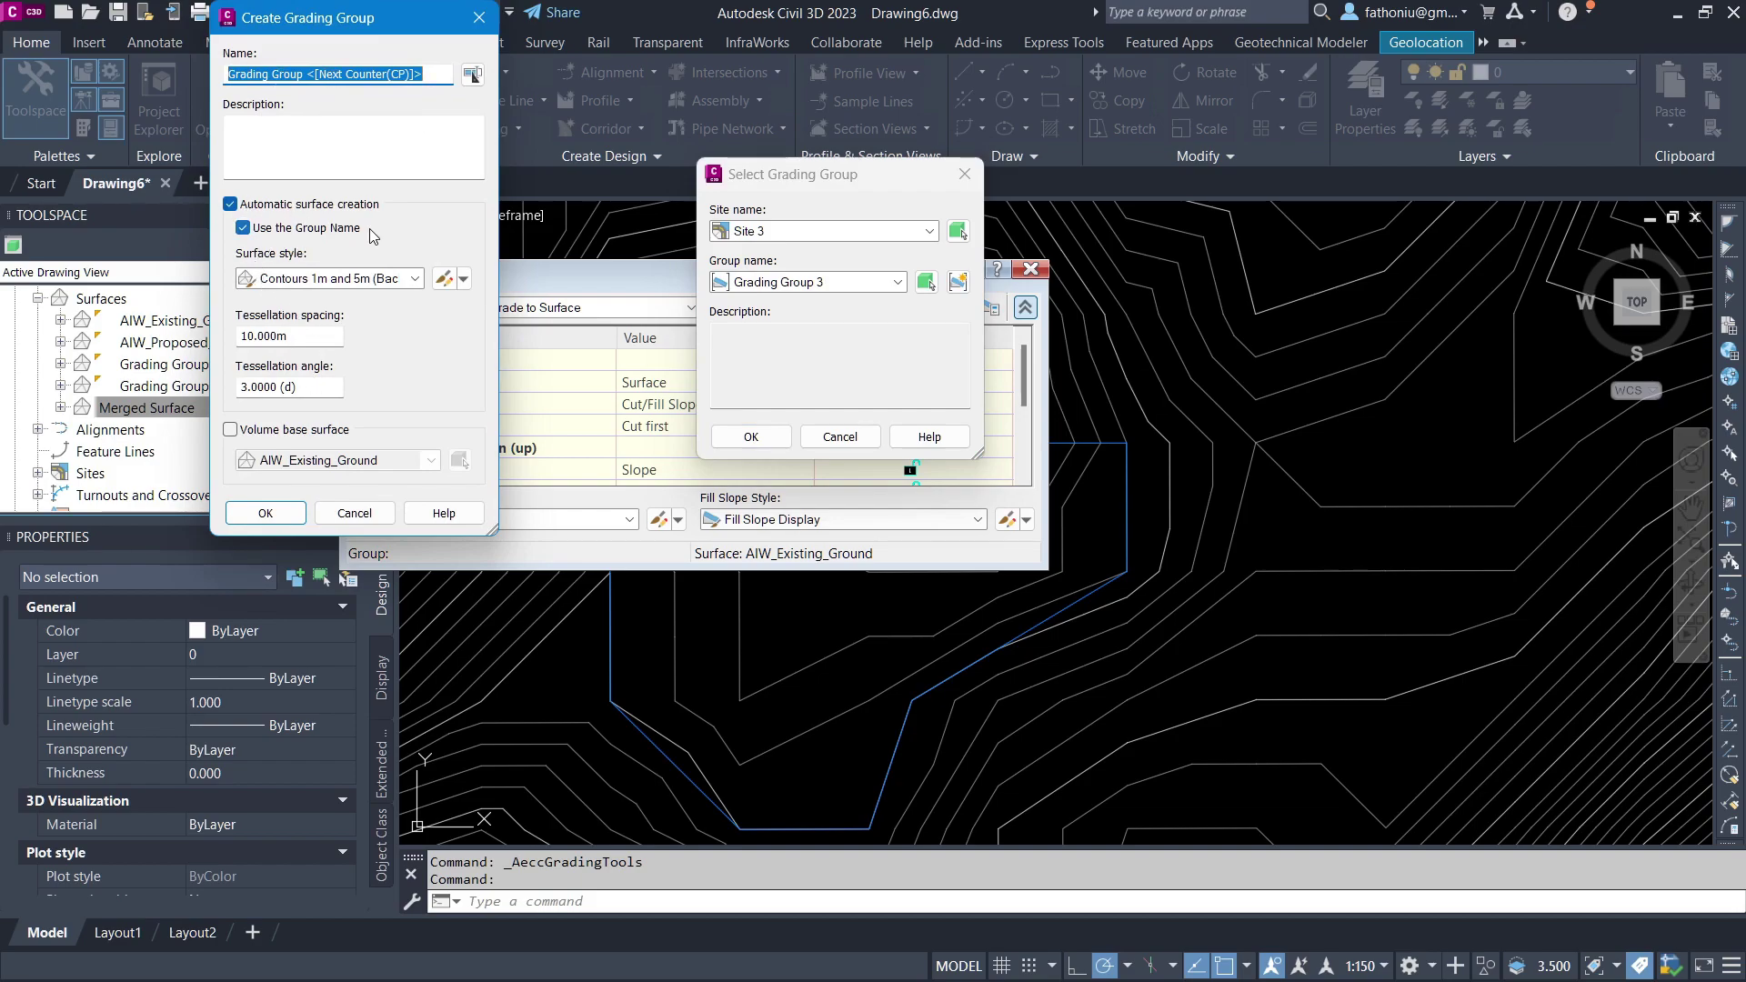
key(Escape)
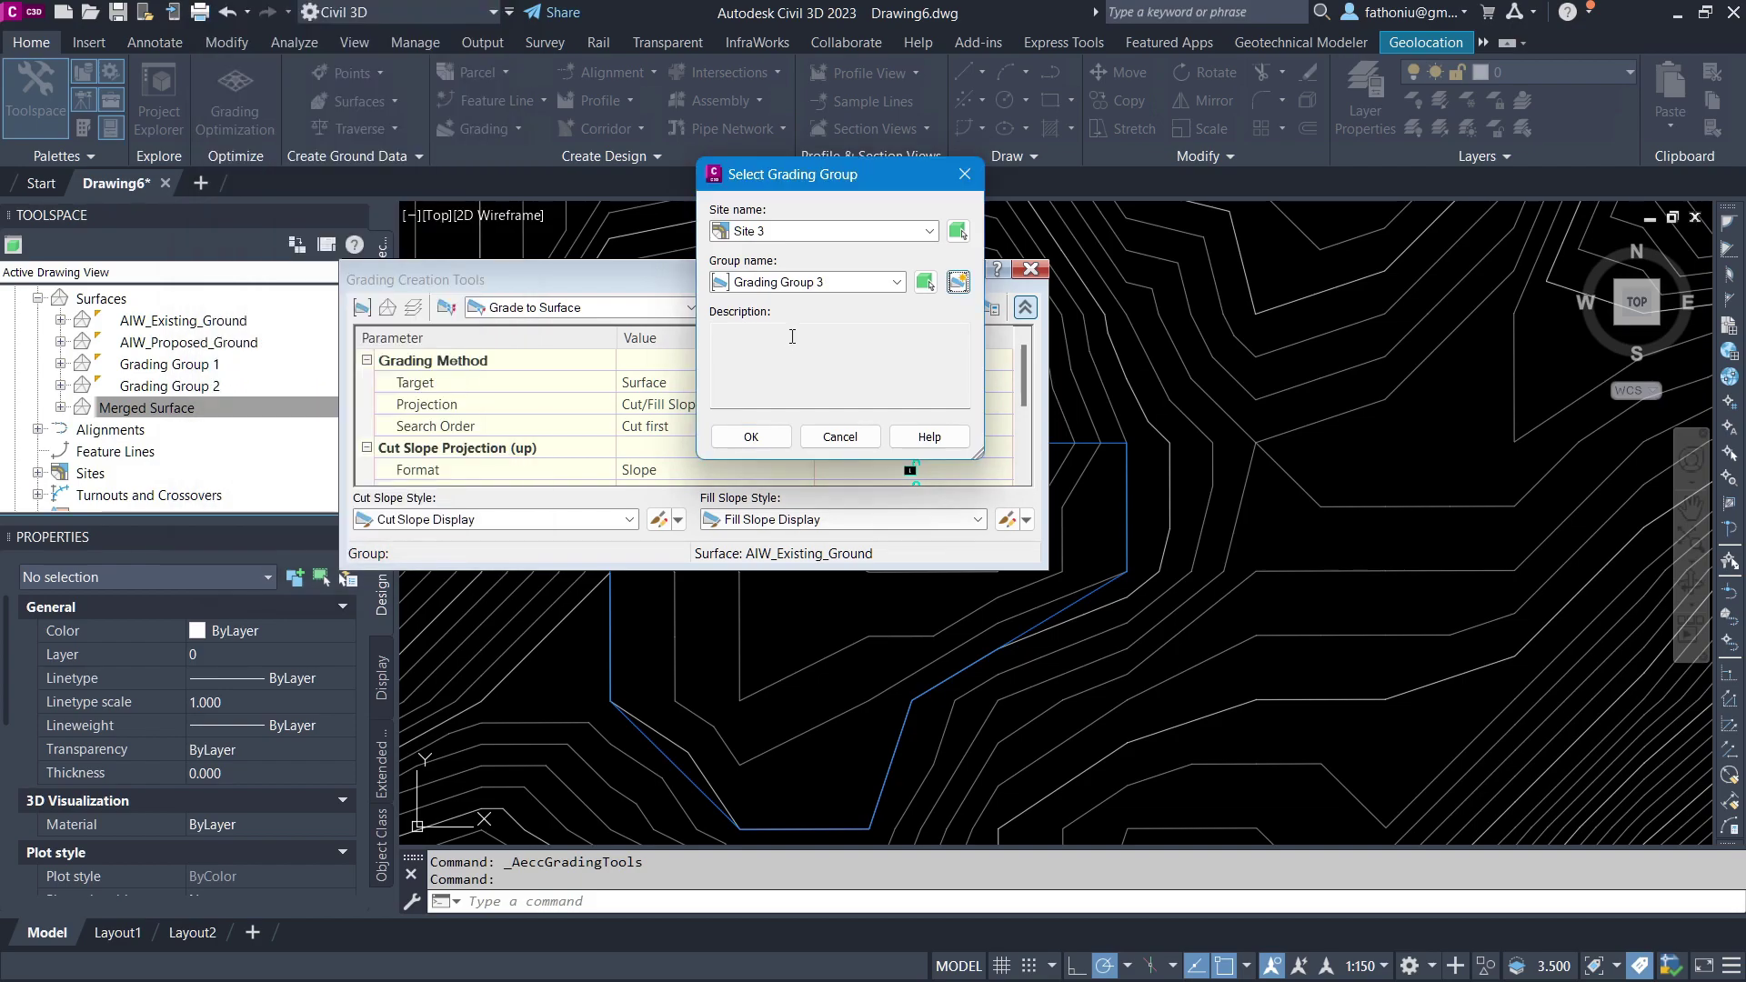
click(751, 437)
mouse_move(1026, 380)
mouse_down()
mouse_move(1024, 470)
mouse_move(1025, 373)
mouse_up()
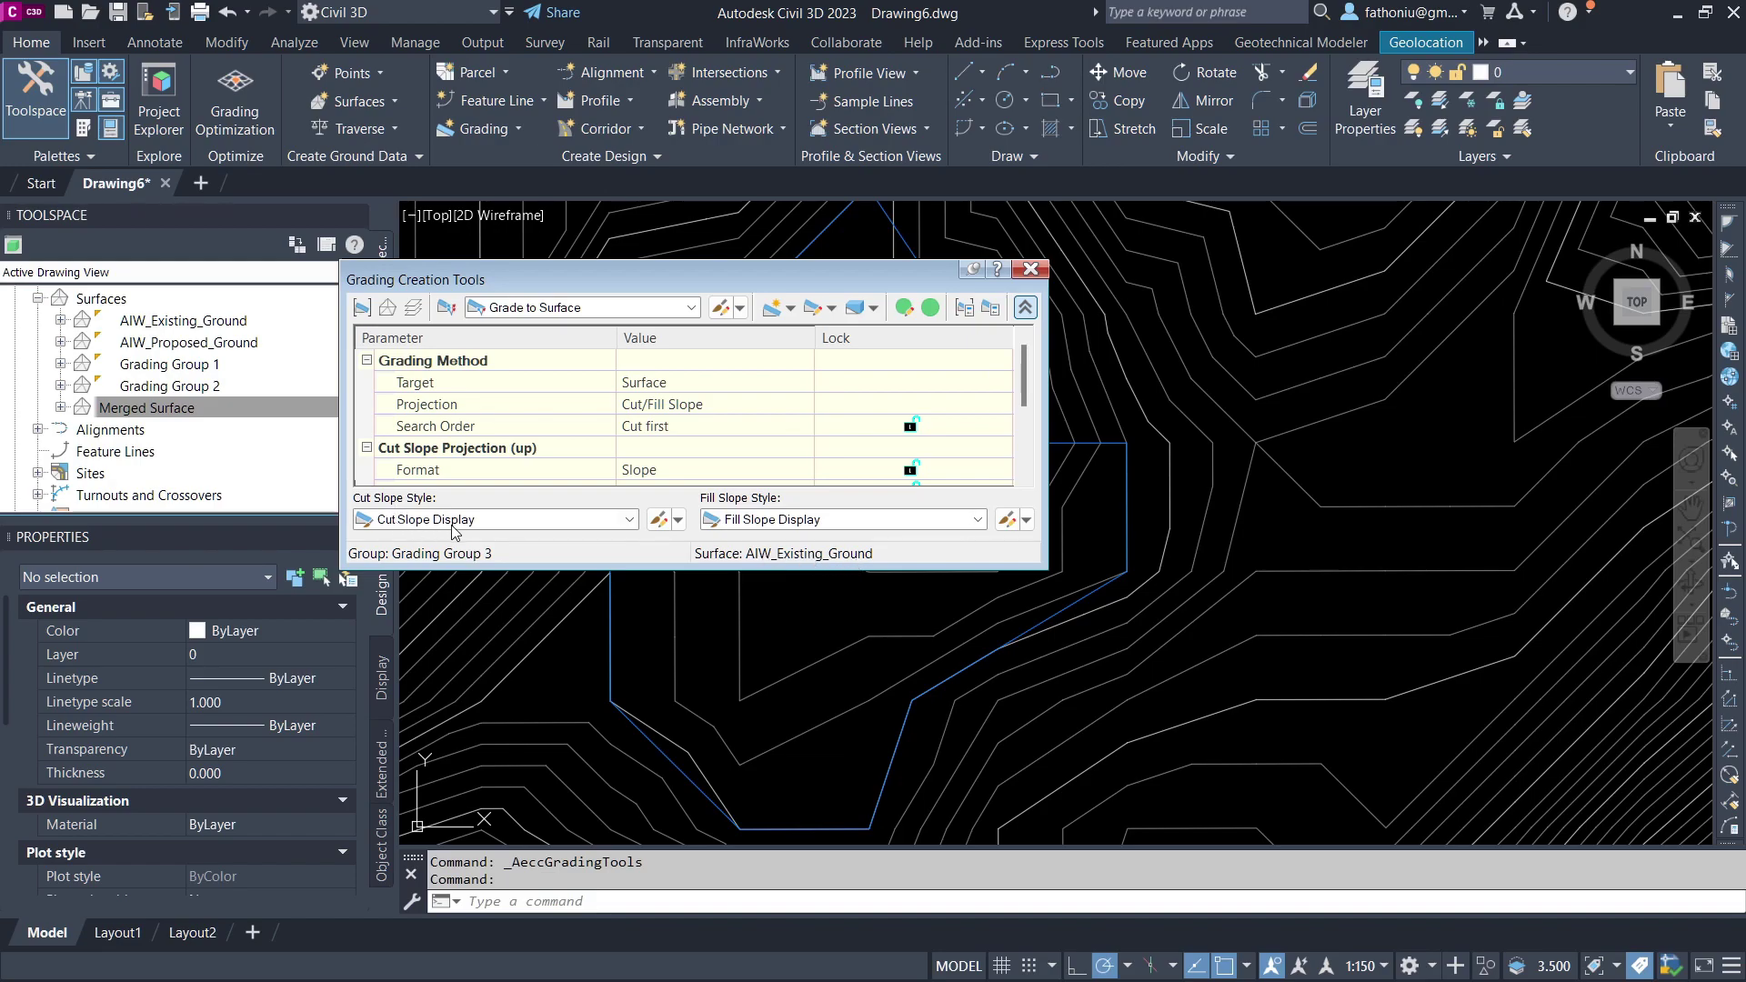
Check the Cut Slope Display style and turn on the Basic slope pattern with its slope range in the Fill Slope Display style
click(657, 519)
click(400, 509)
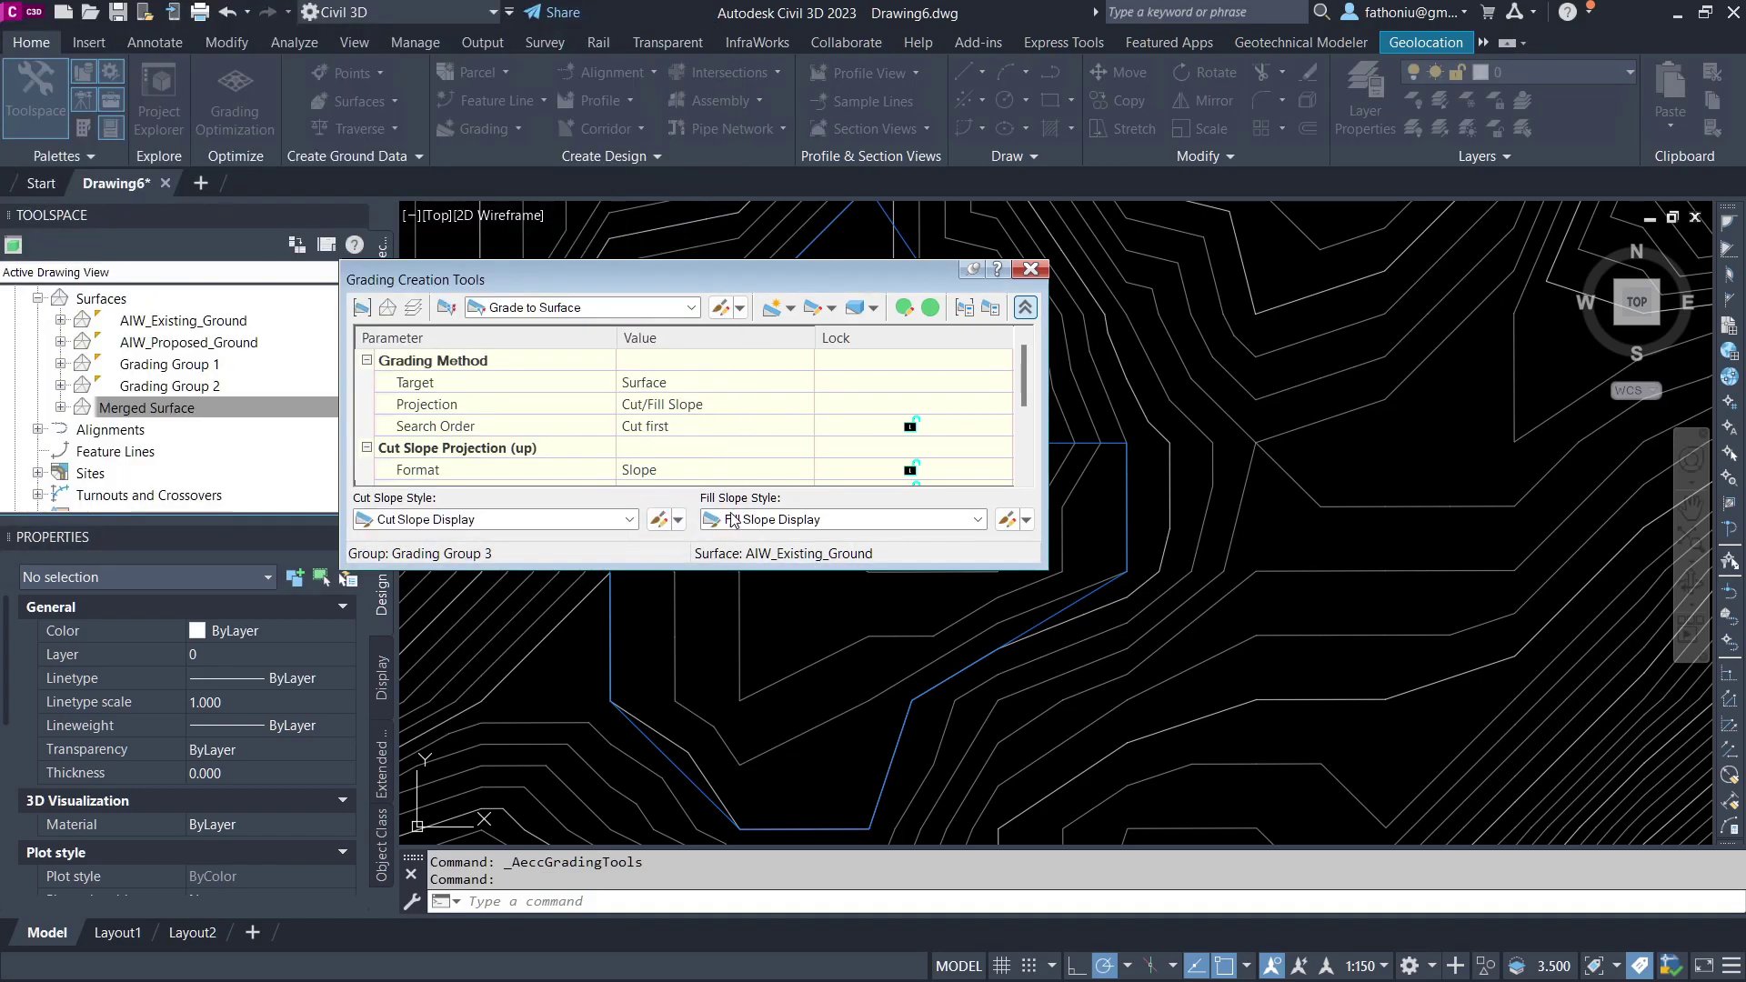
click(1006, 519)
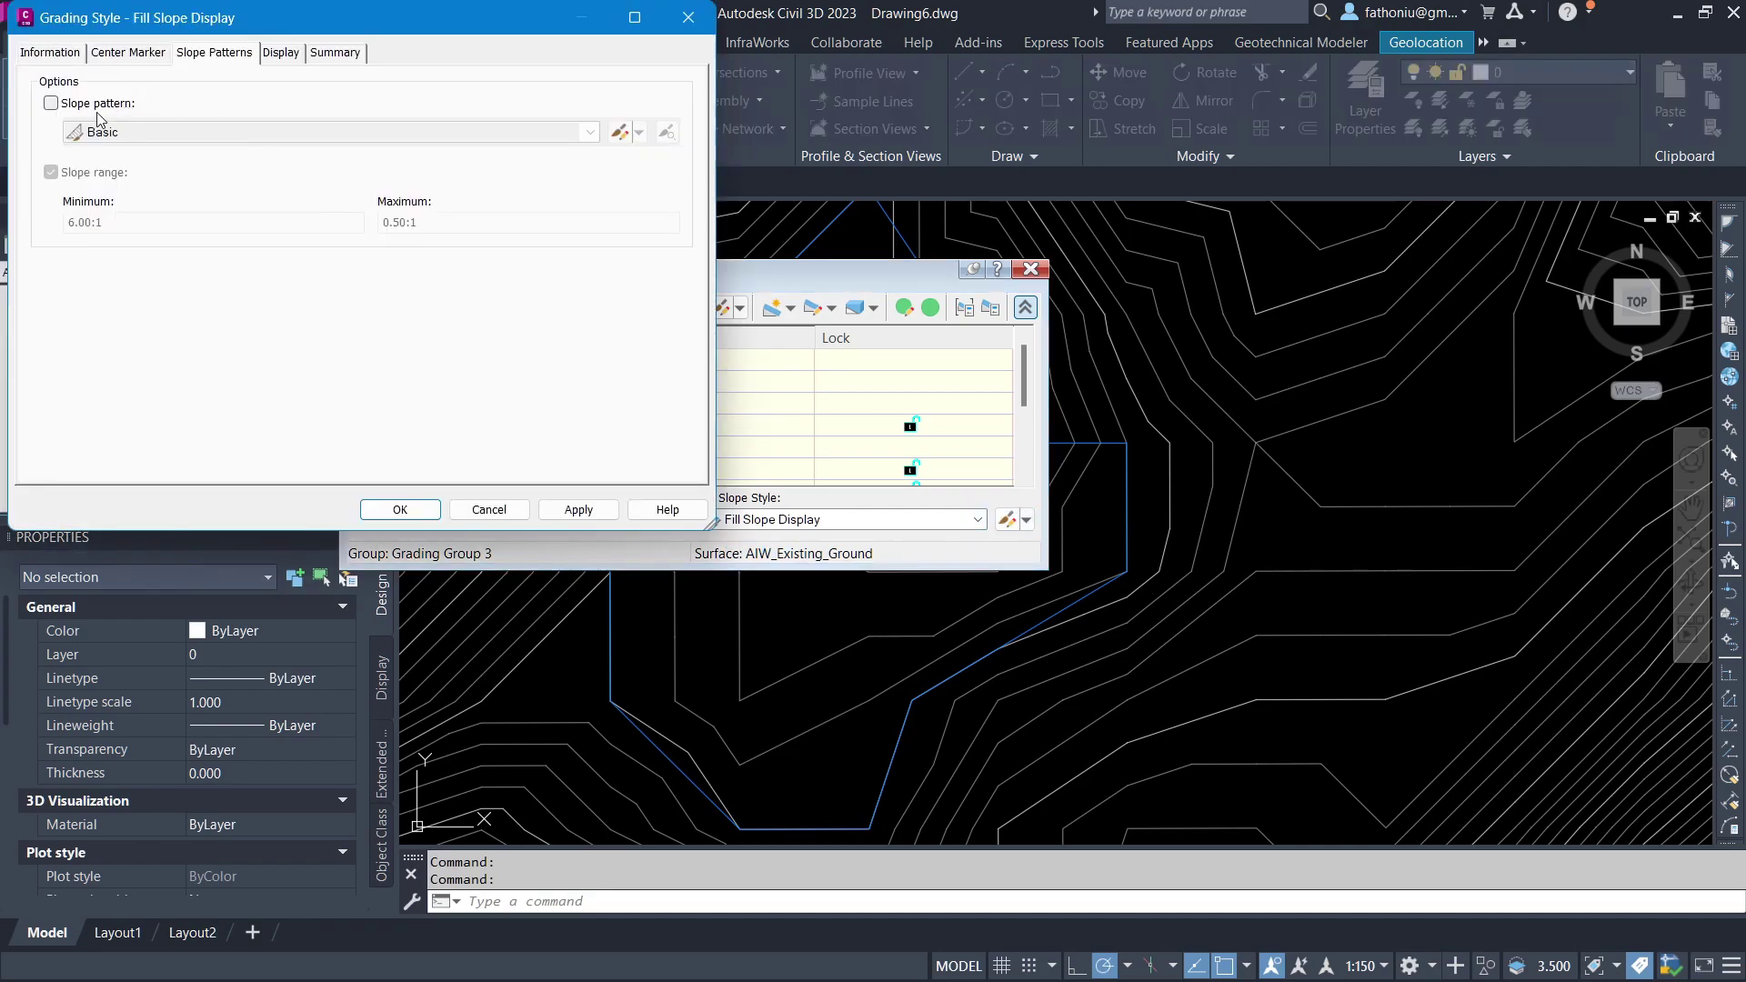
click(51, 105)
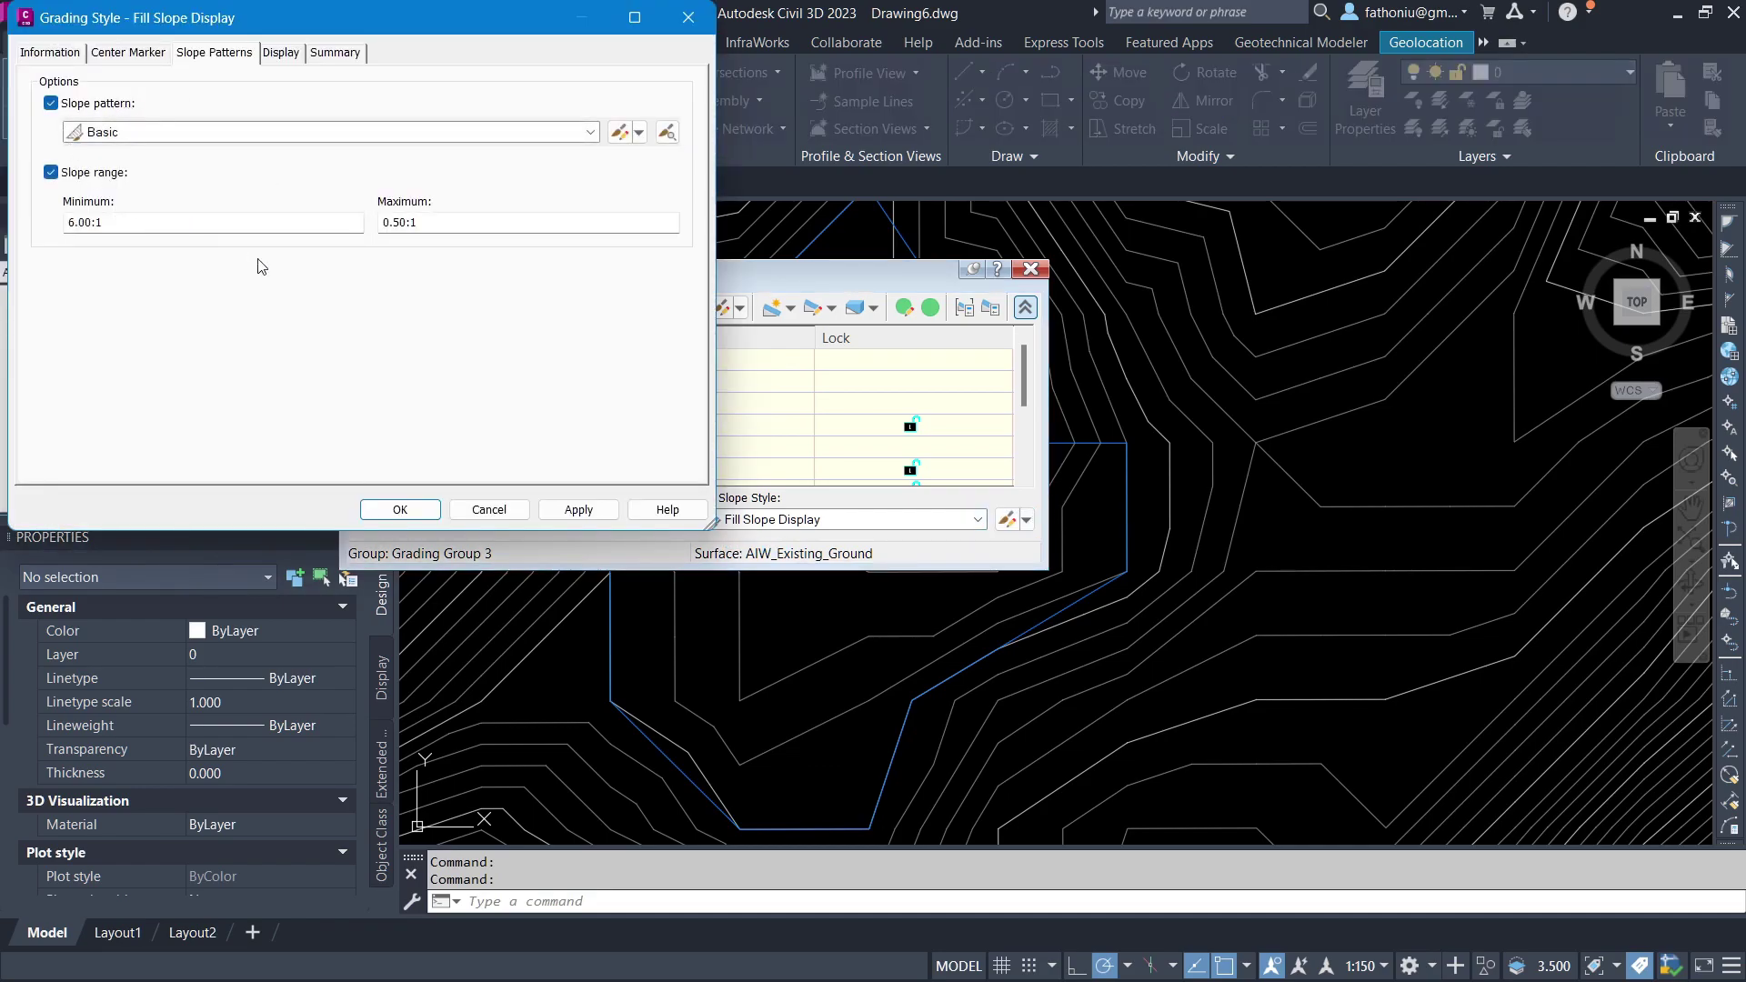
click(405, 505)
Examine the layout and symbol type options of the Basic slope pattern used by the Fill Slope Display style
click(1006, 521)
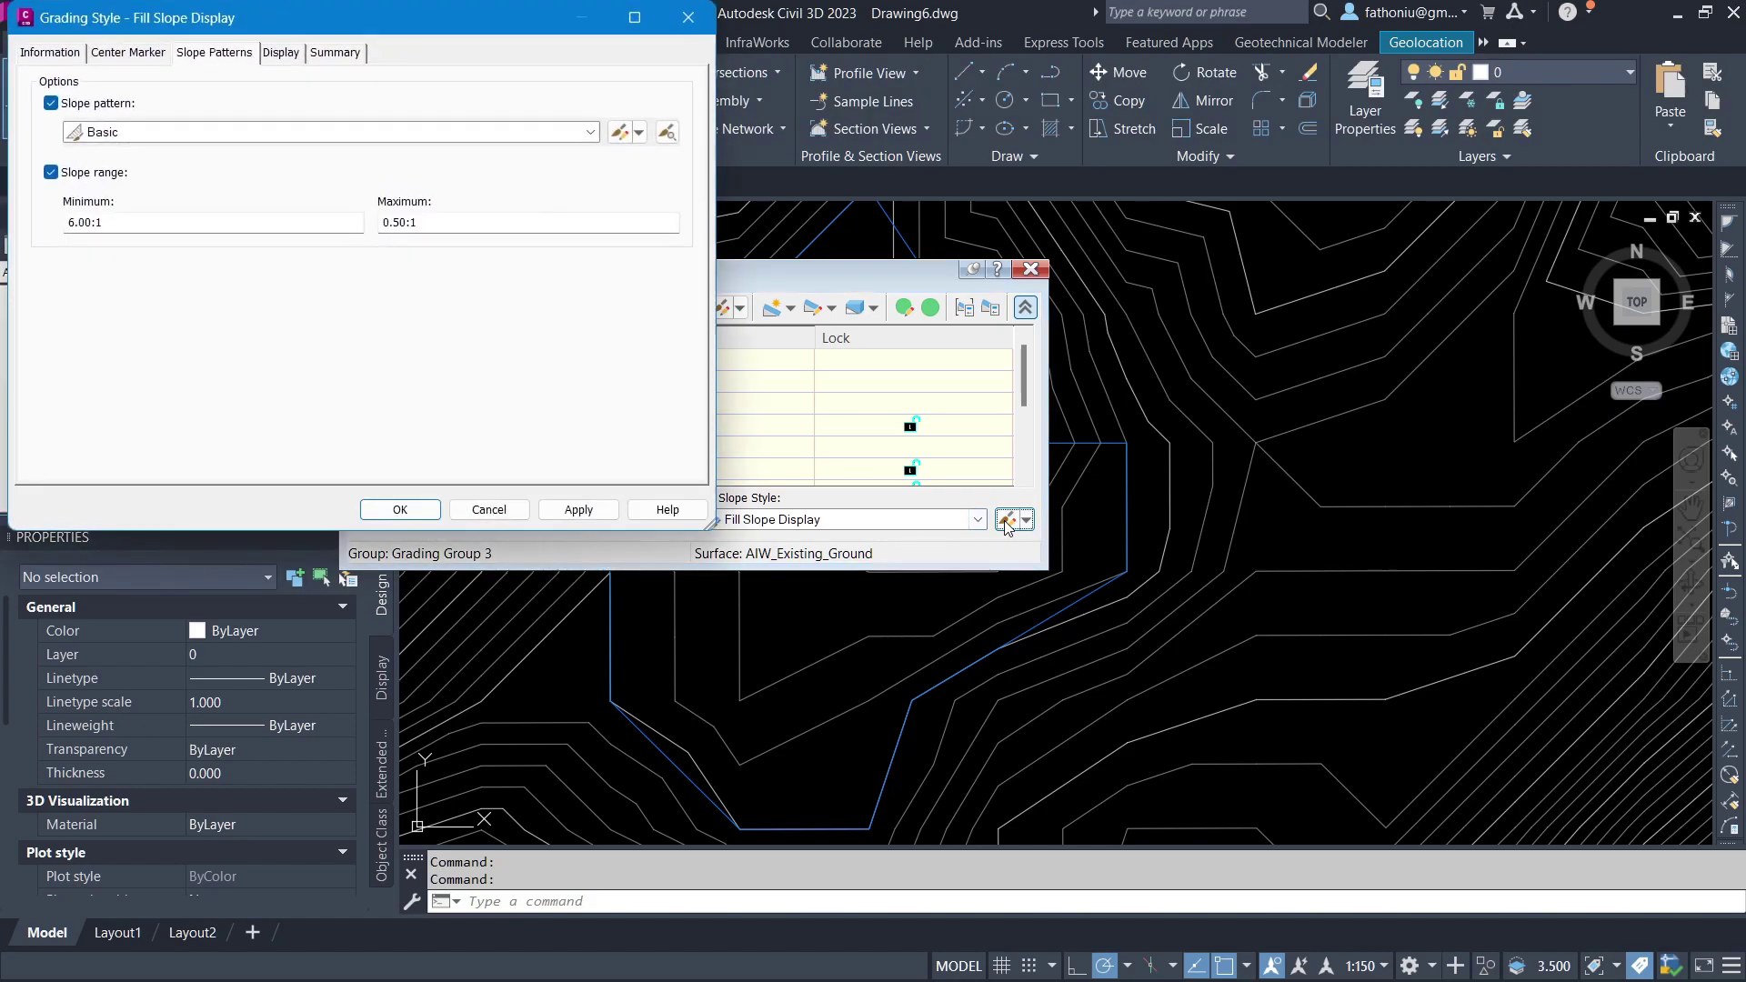
click(617, 134)
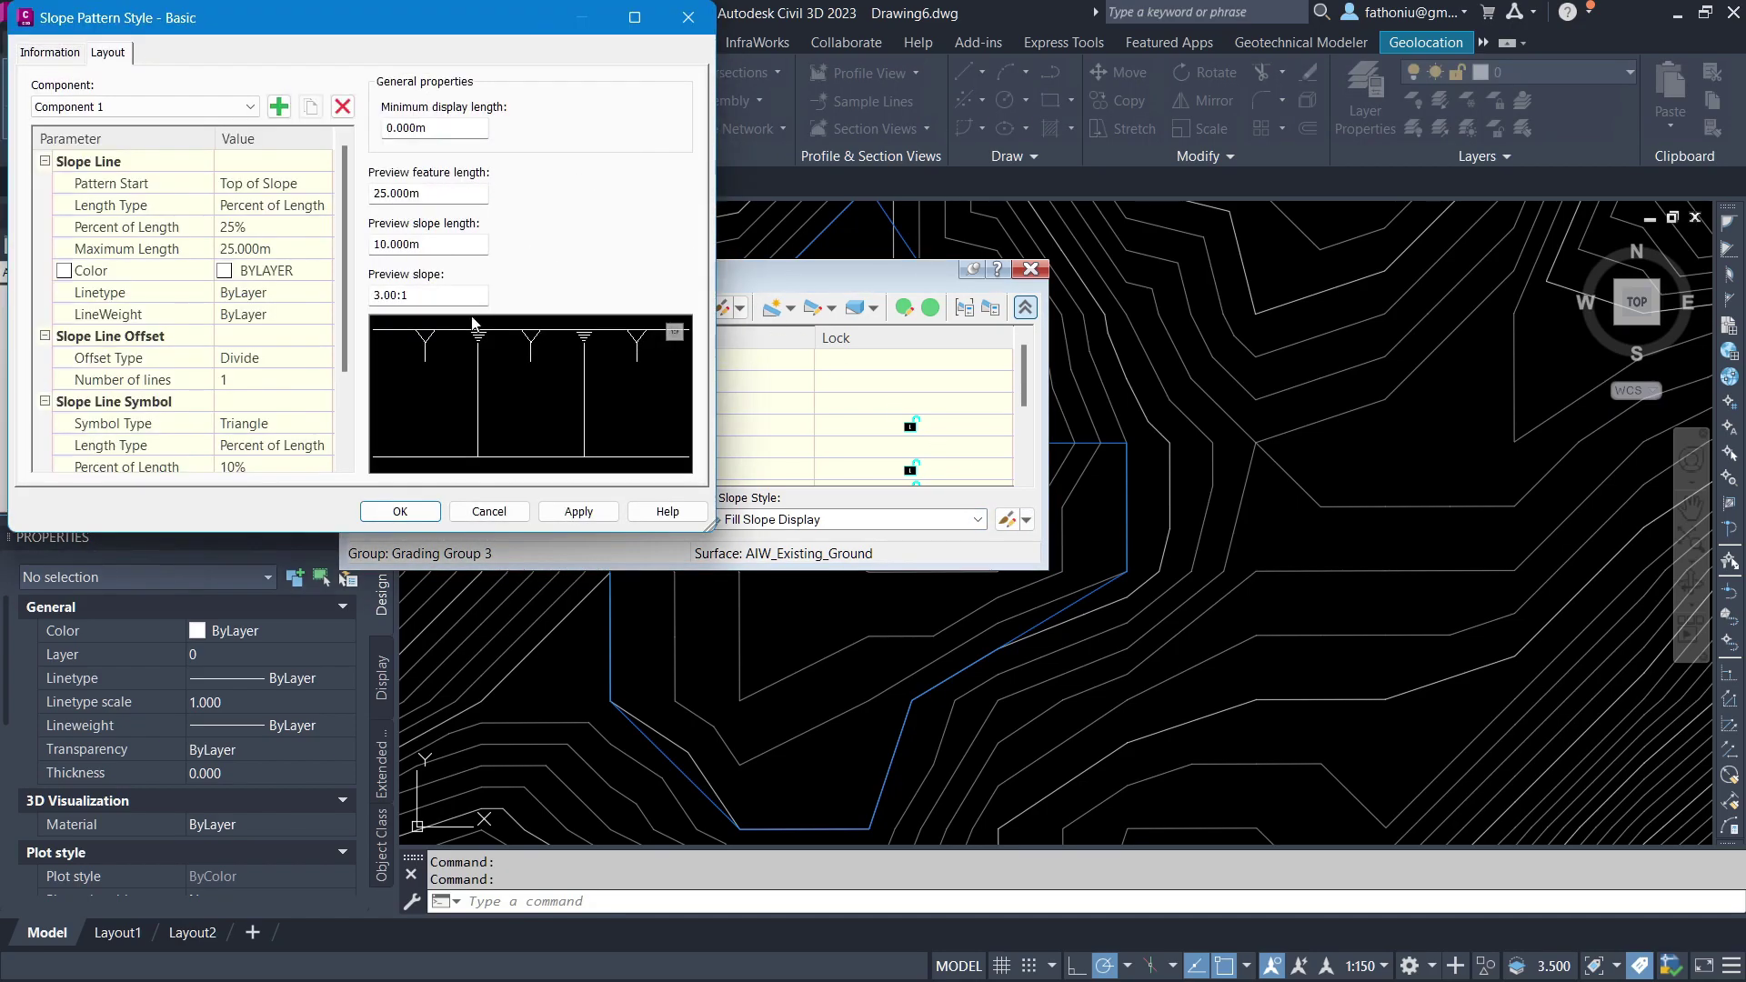
scroll(182, 259, down, 2)
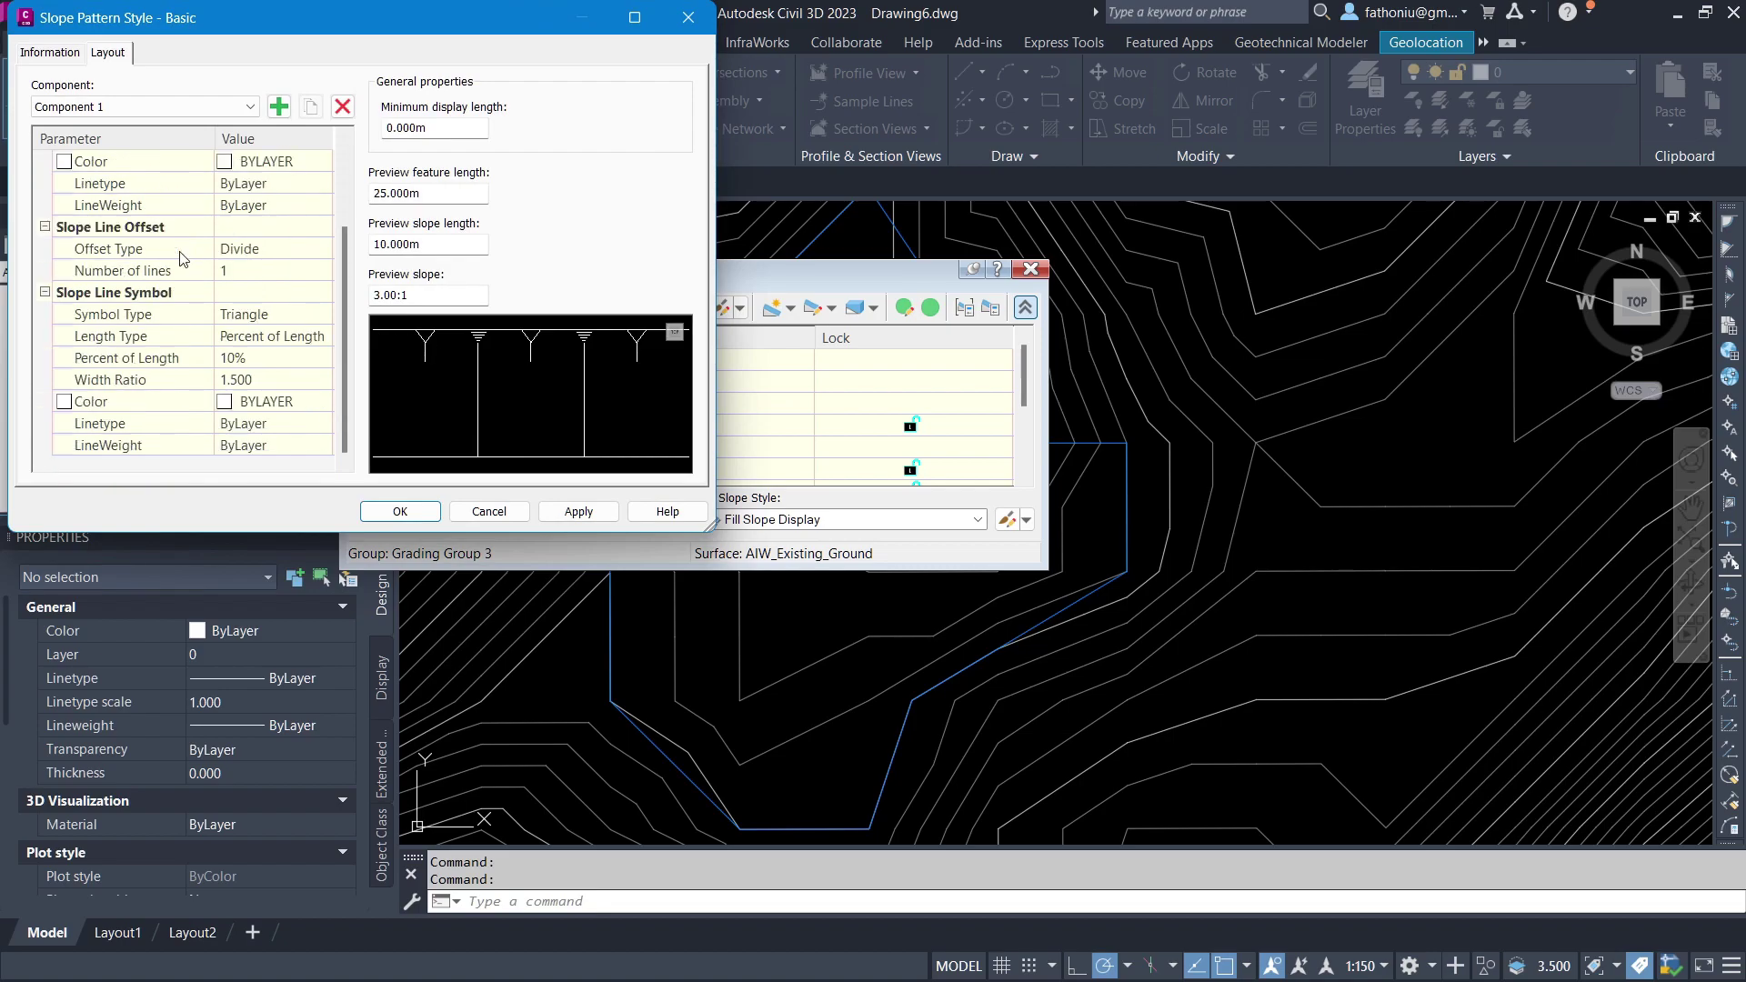
click(270, 315)
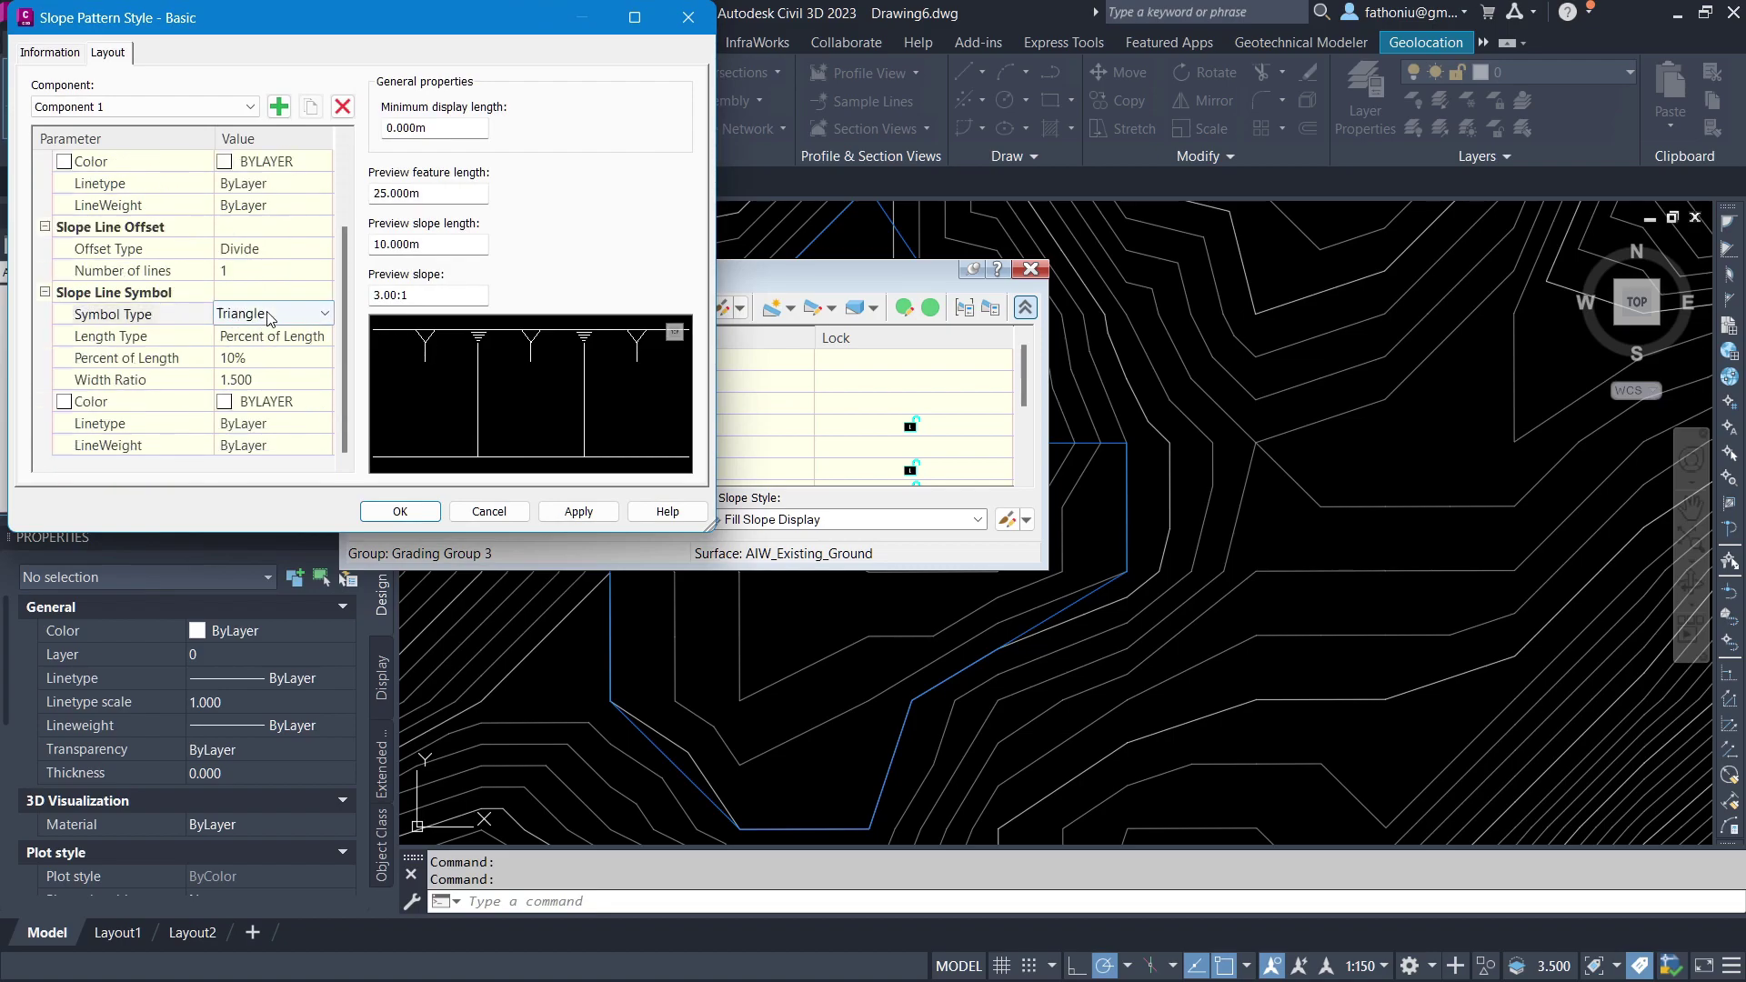
click(326, 314)
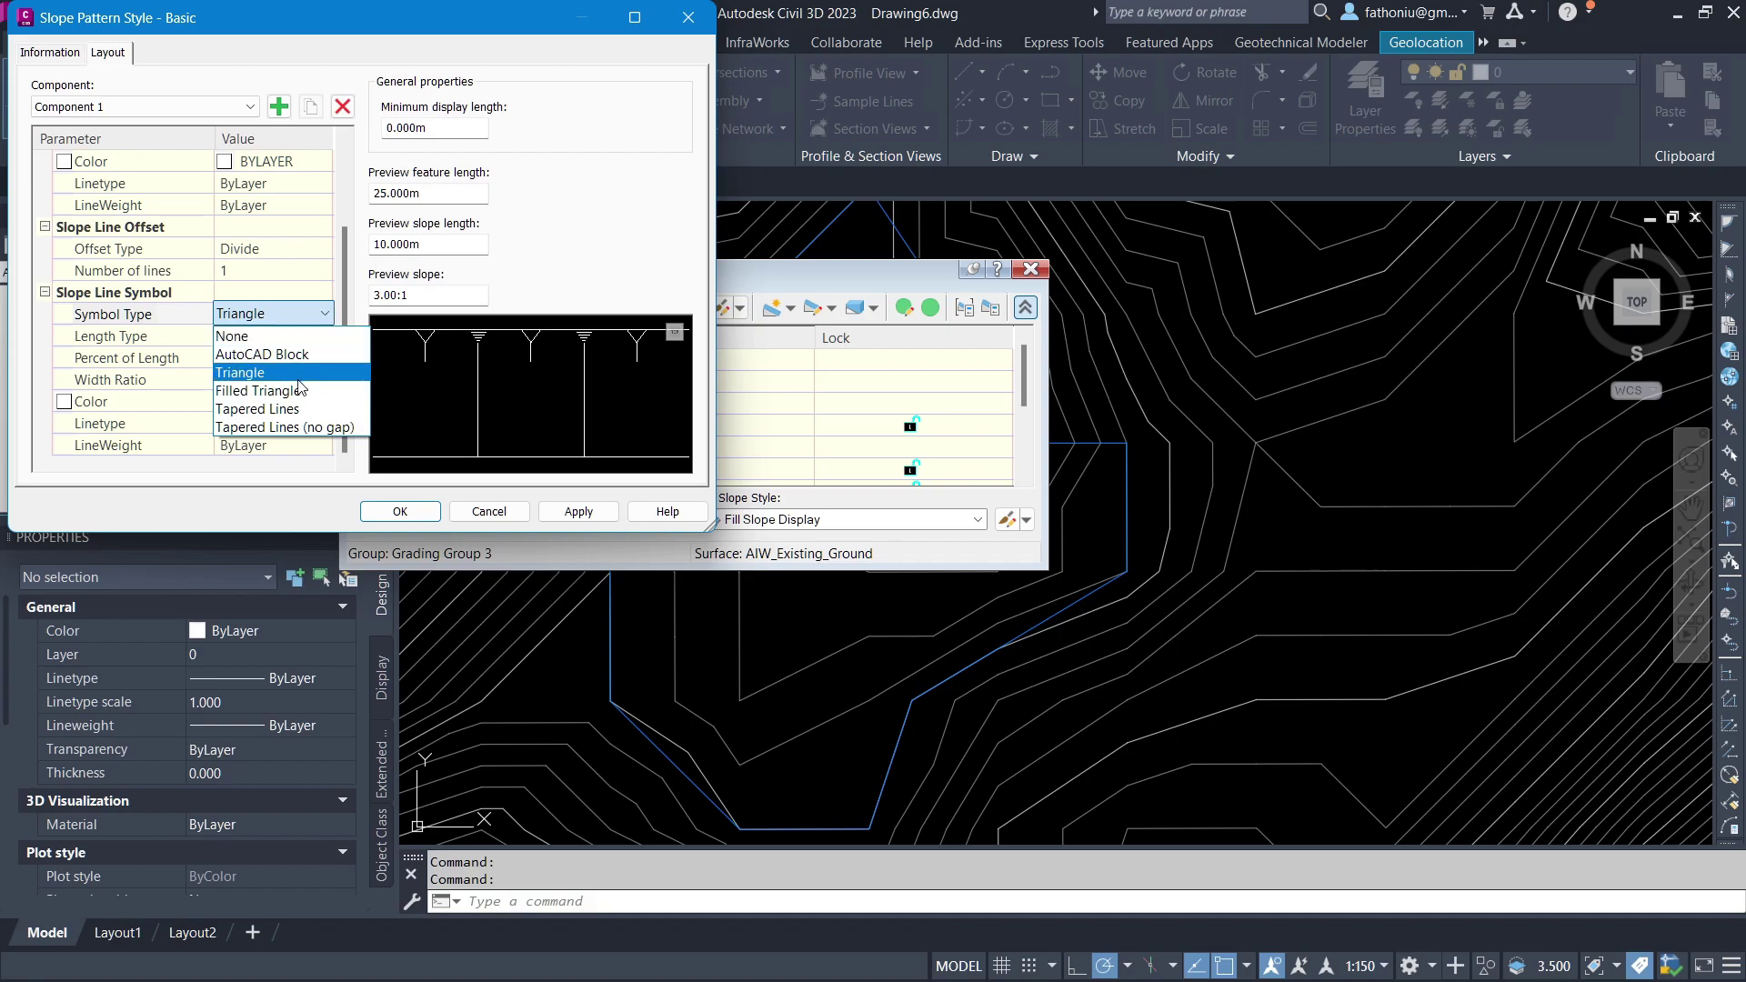
click(600, 247)
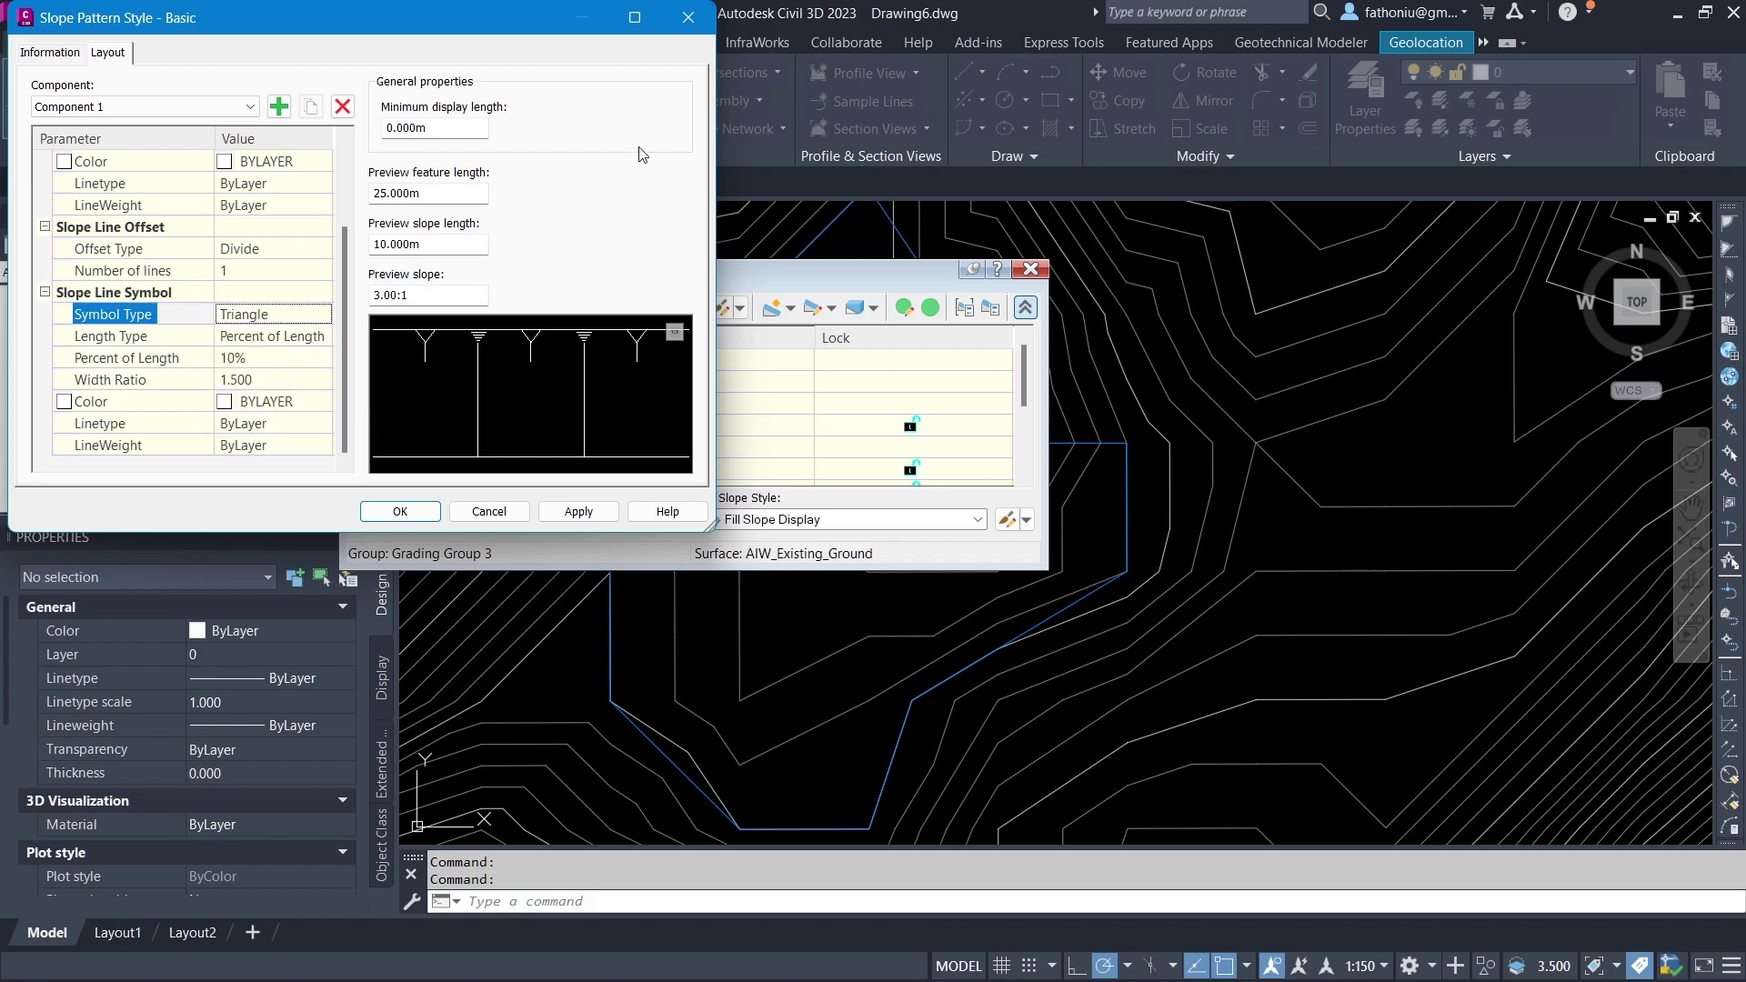
click(510, 512)
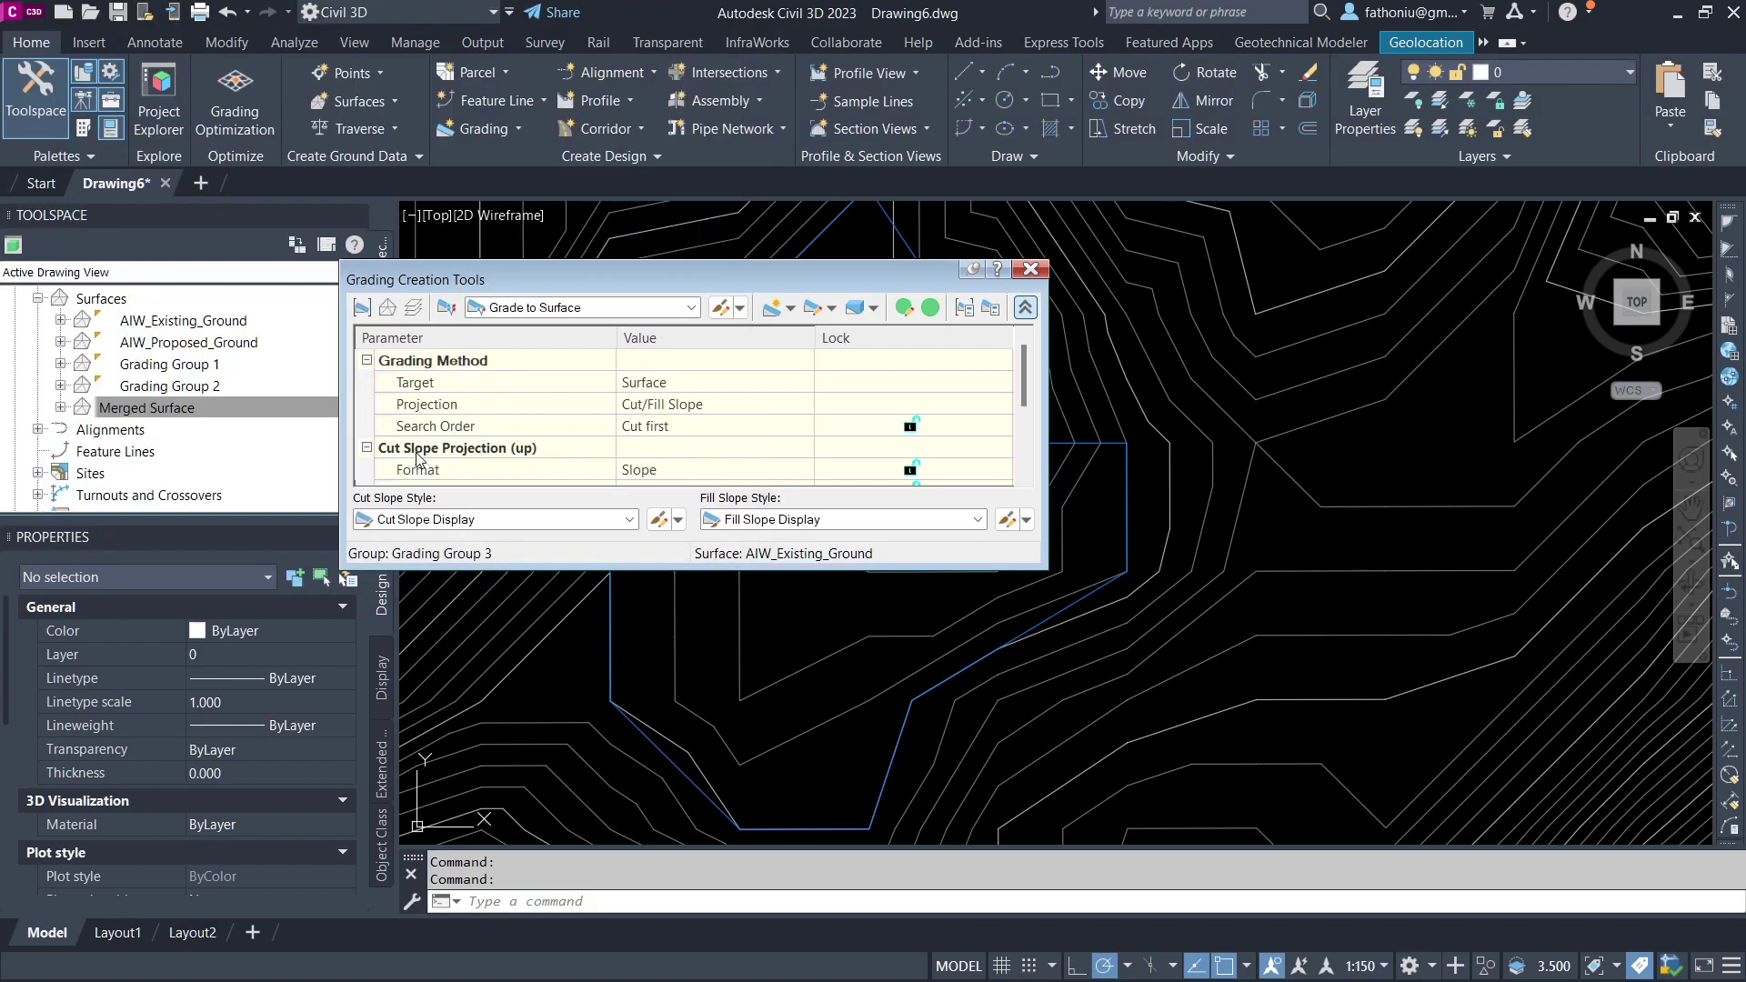
click(771, 310)
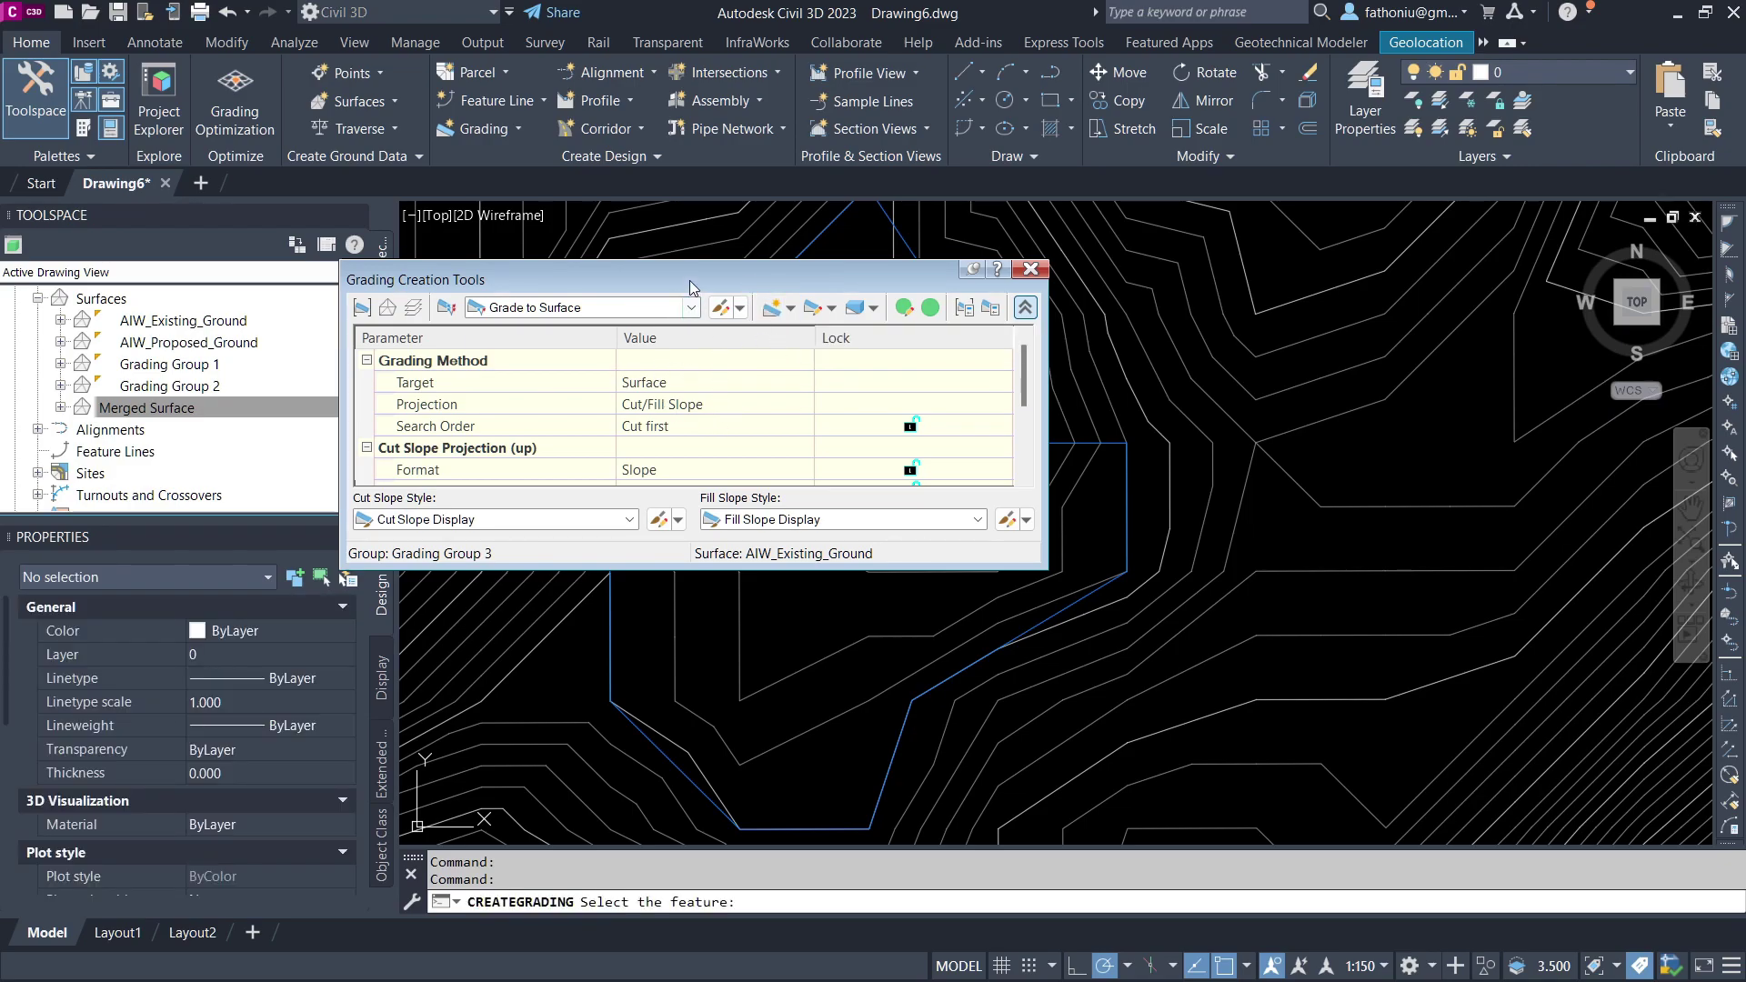
drag(677, 280, 816, 301)
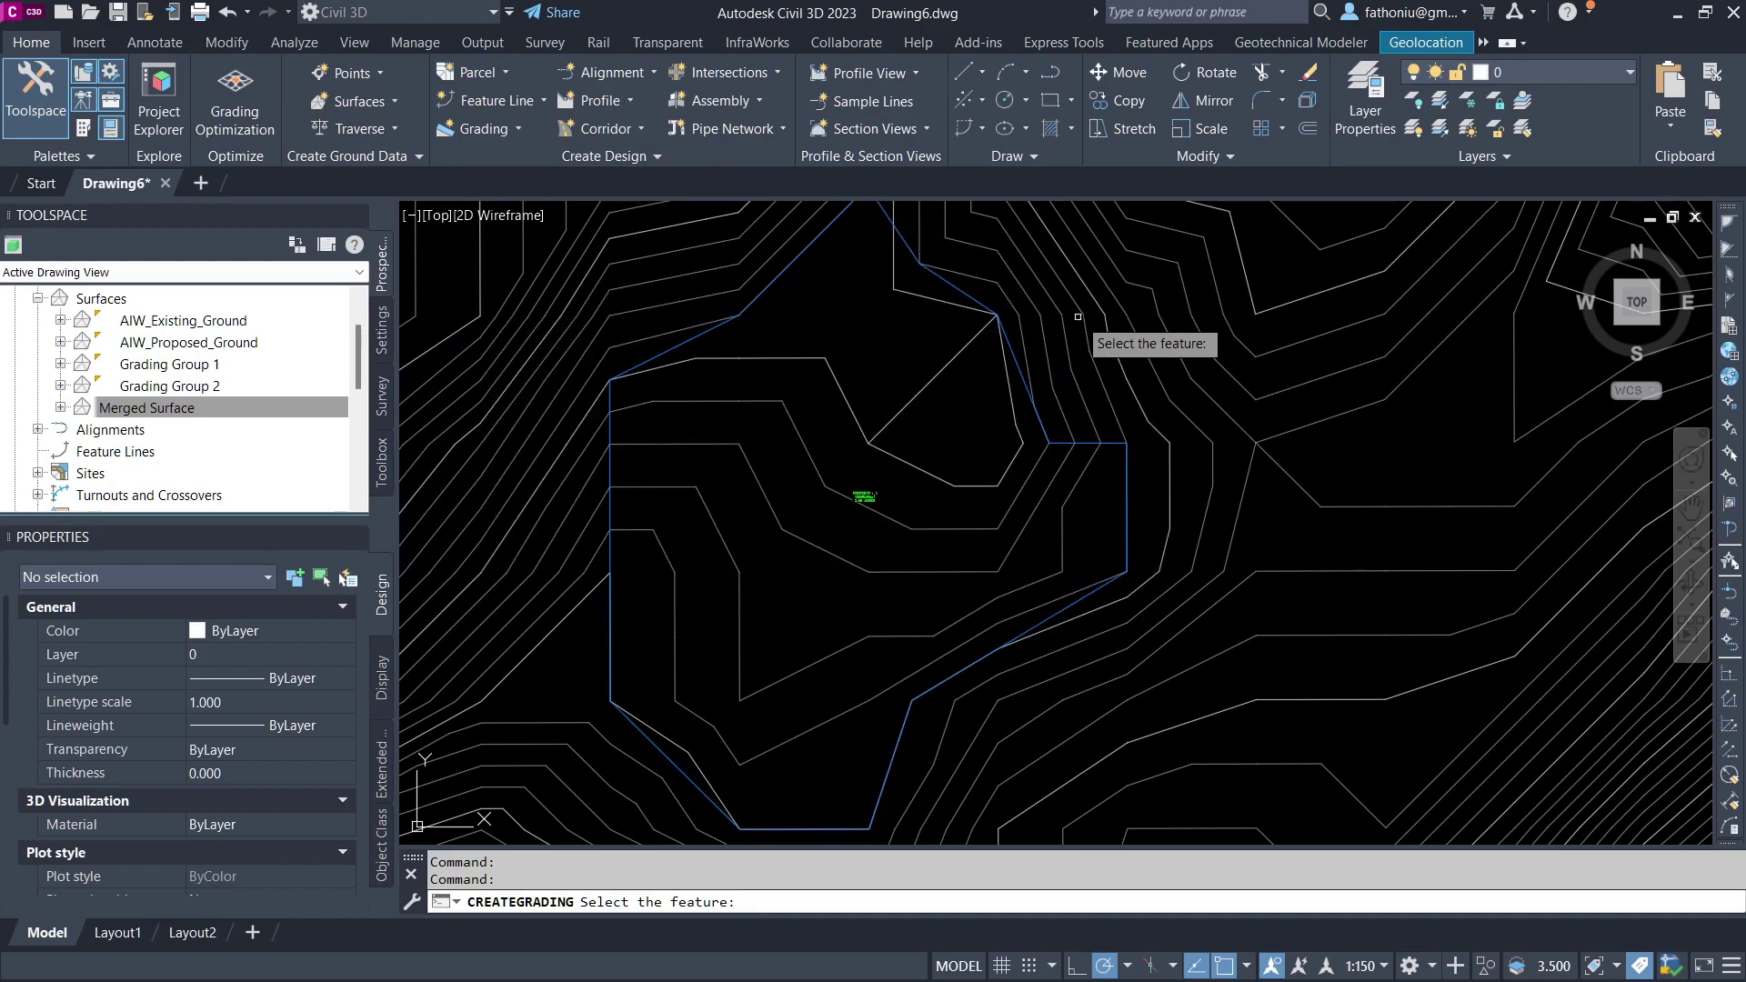
key(Escape)
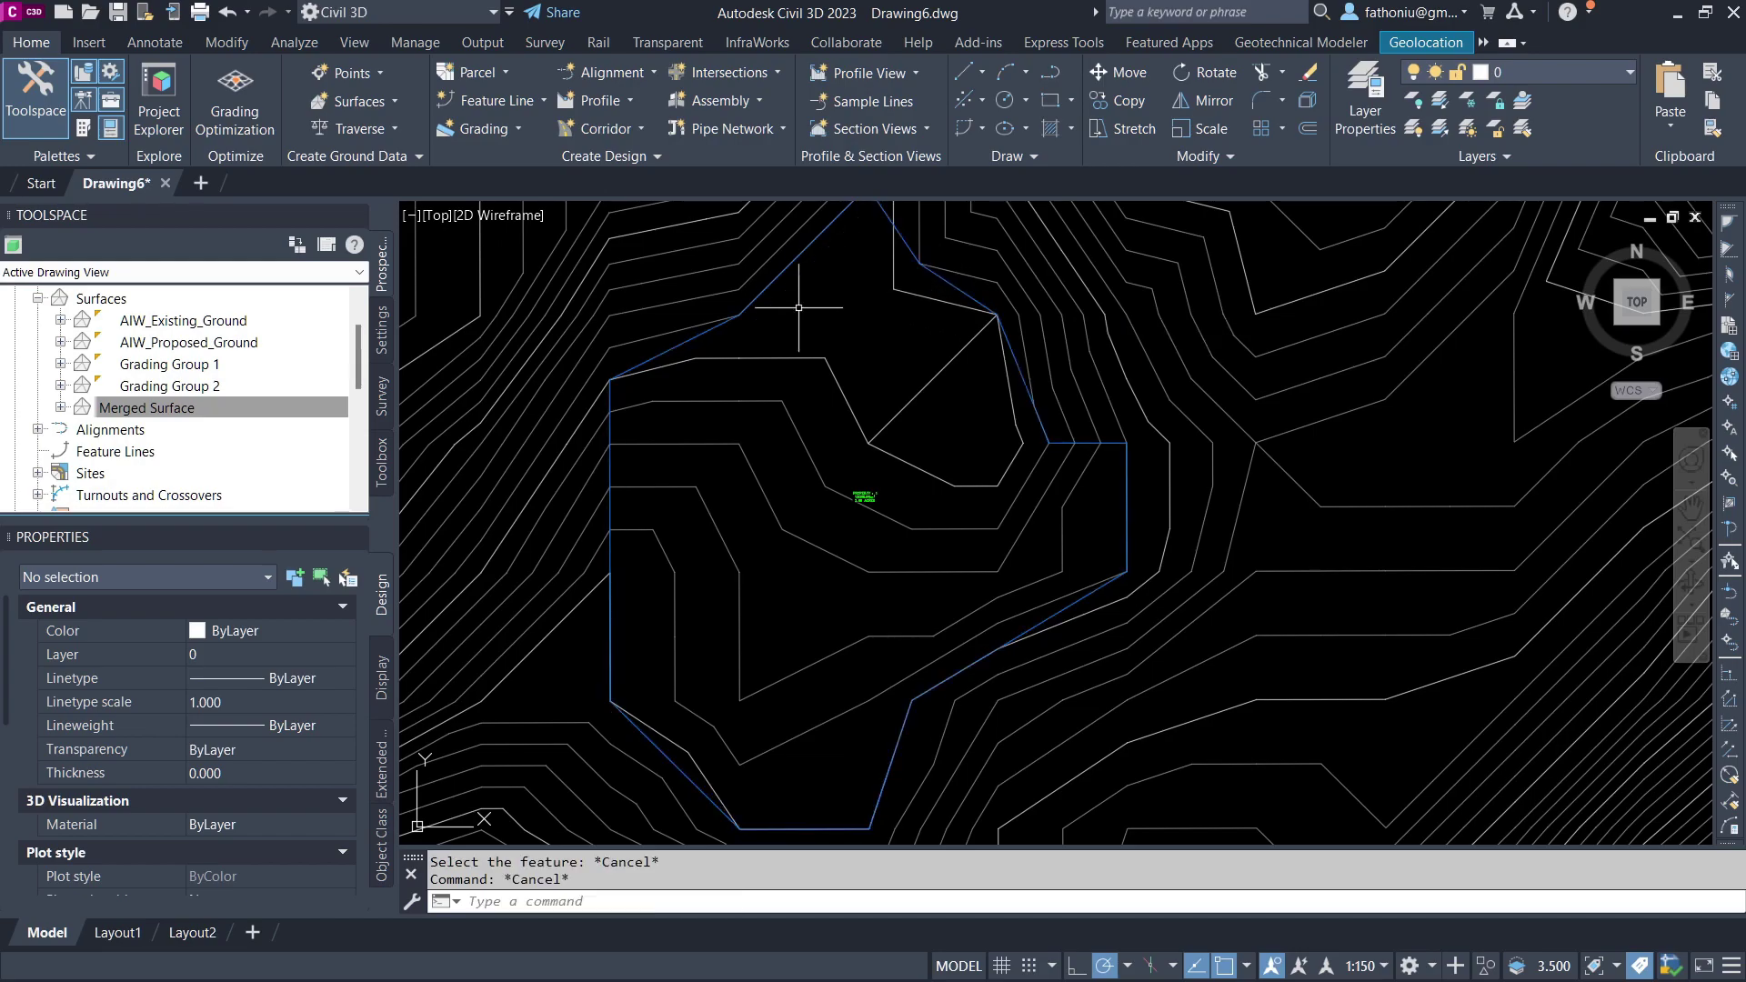
Set all elevation points of the parcel boundary to 42.5 m in the Elevation Editor
click(953, 284)
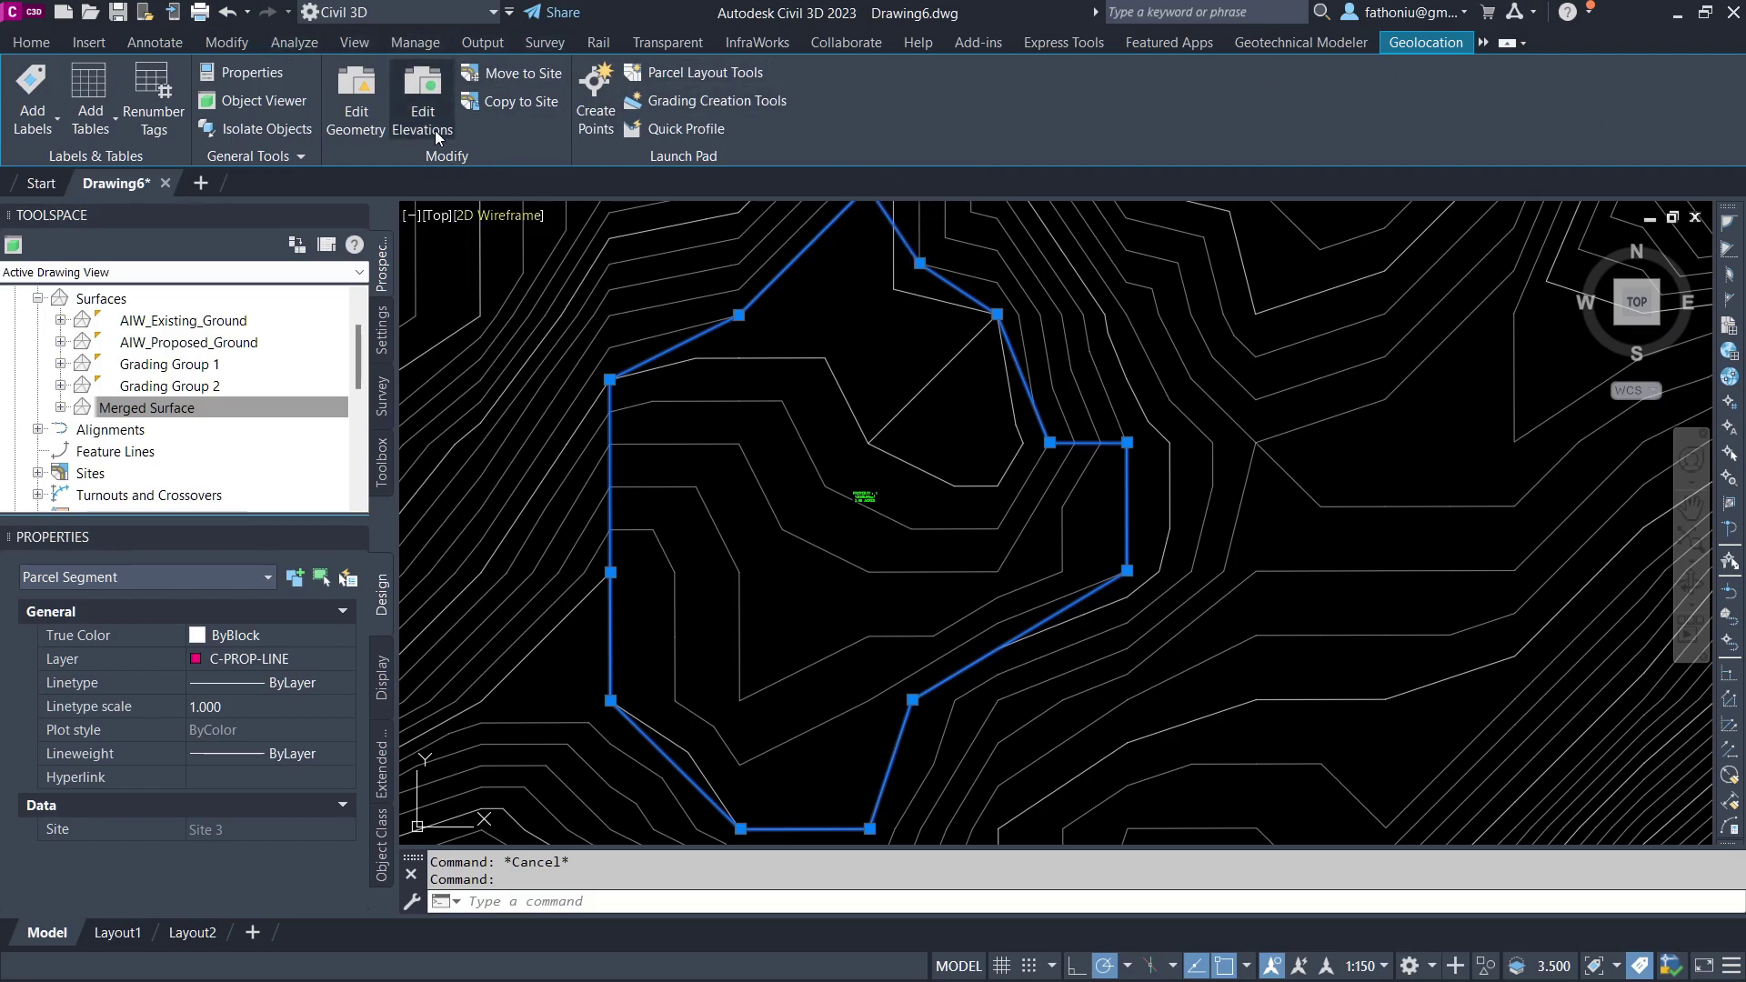
click(430, 86)
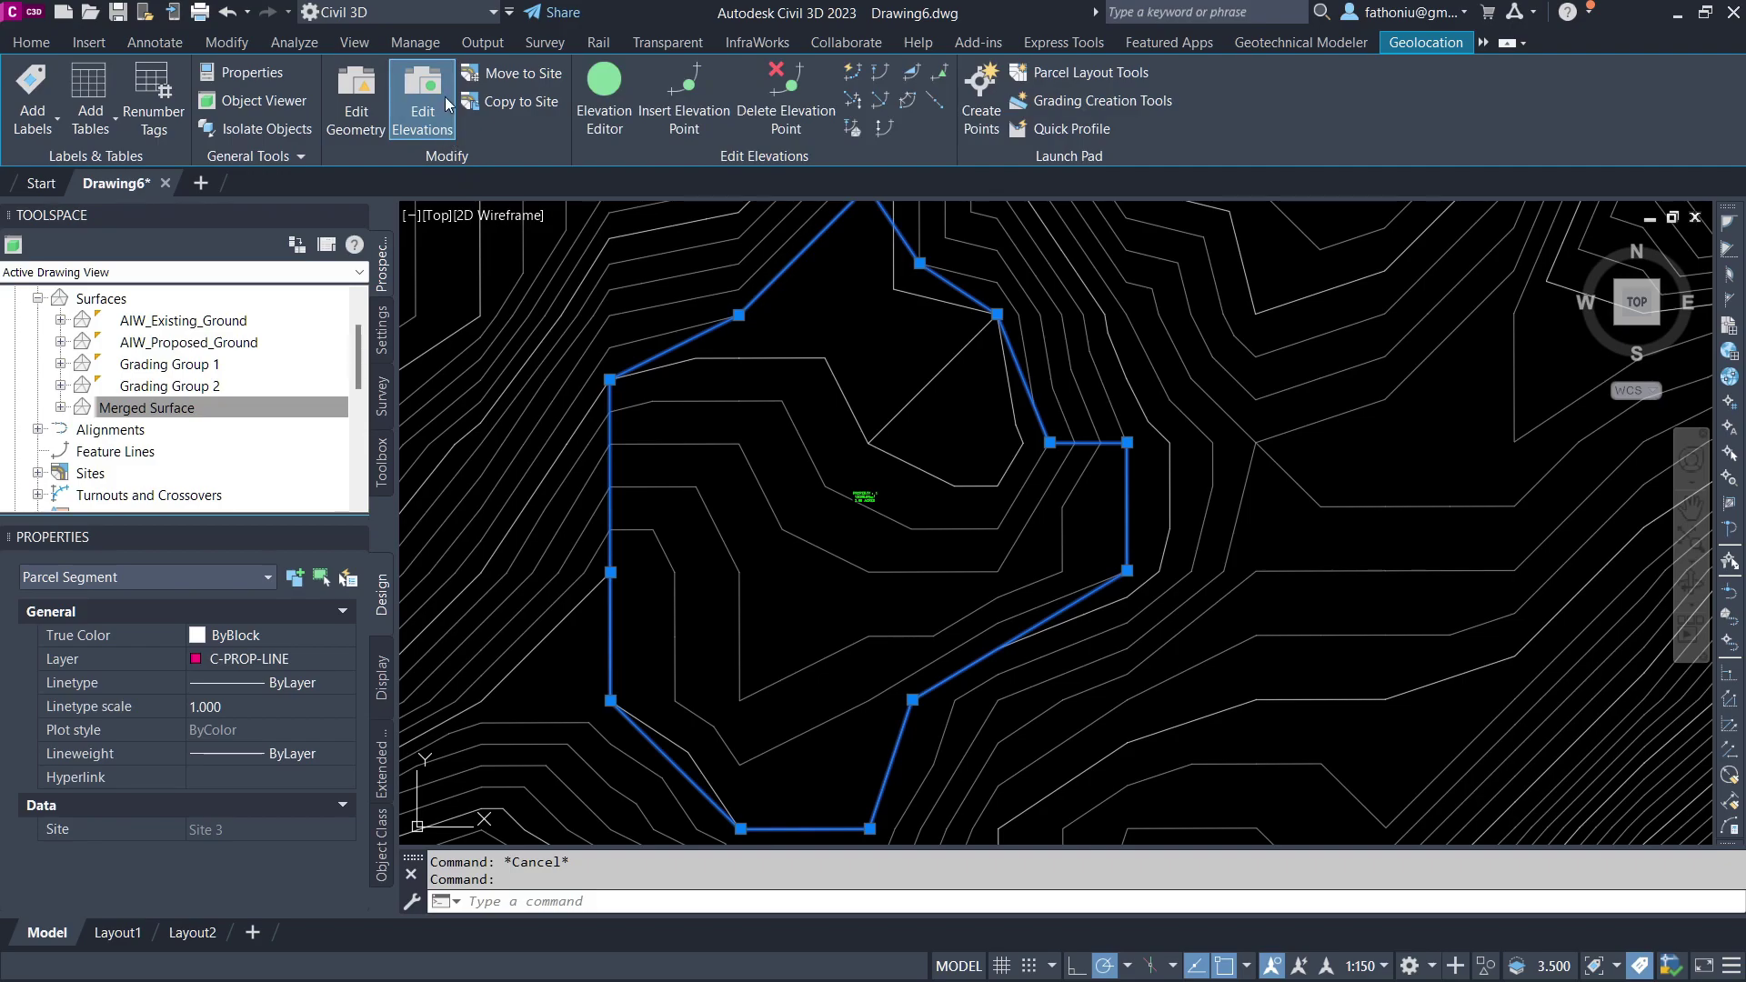
click(606, 87)
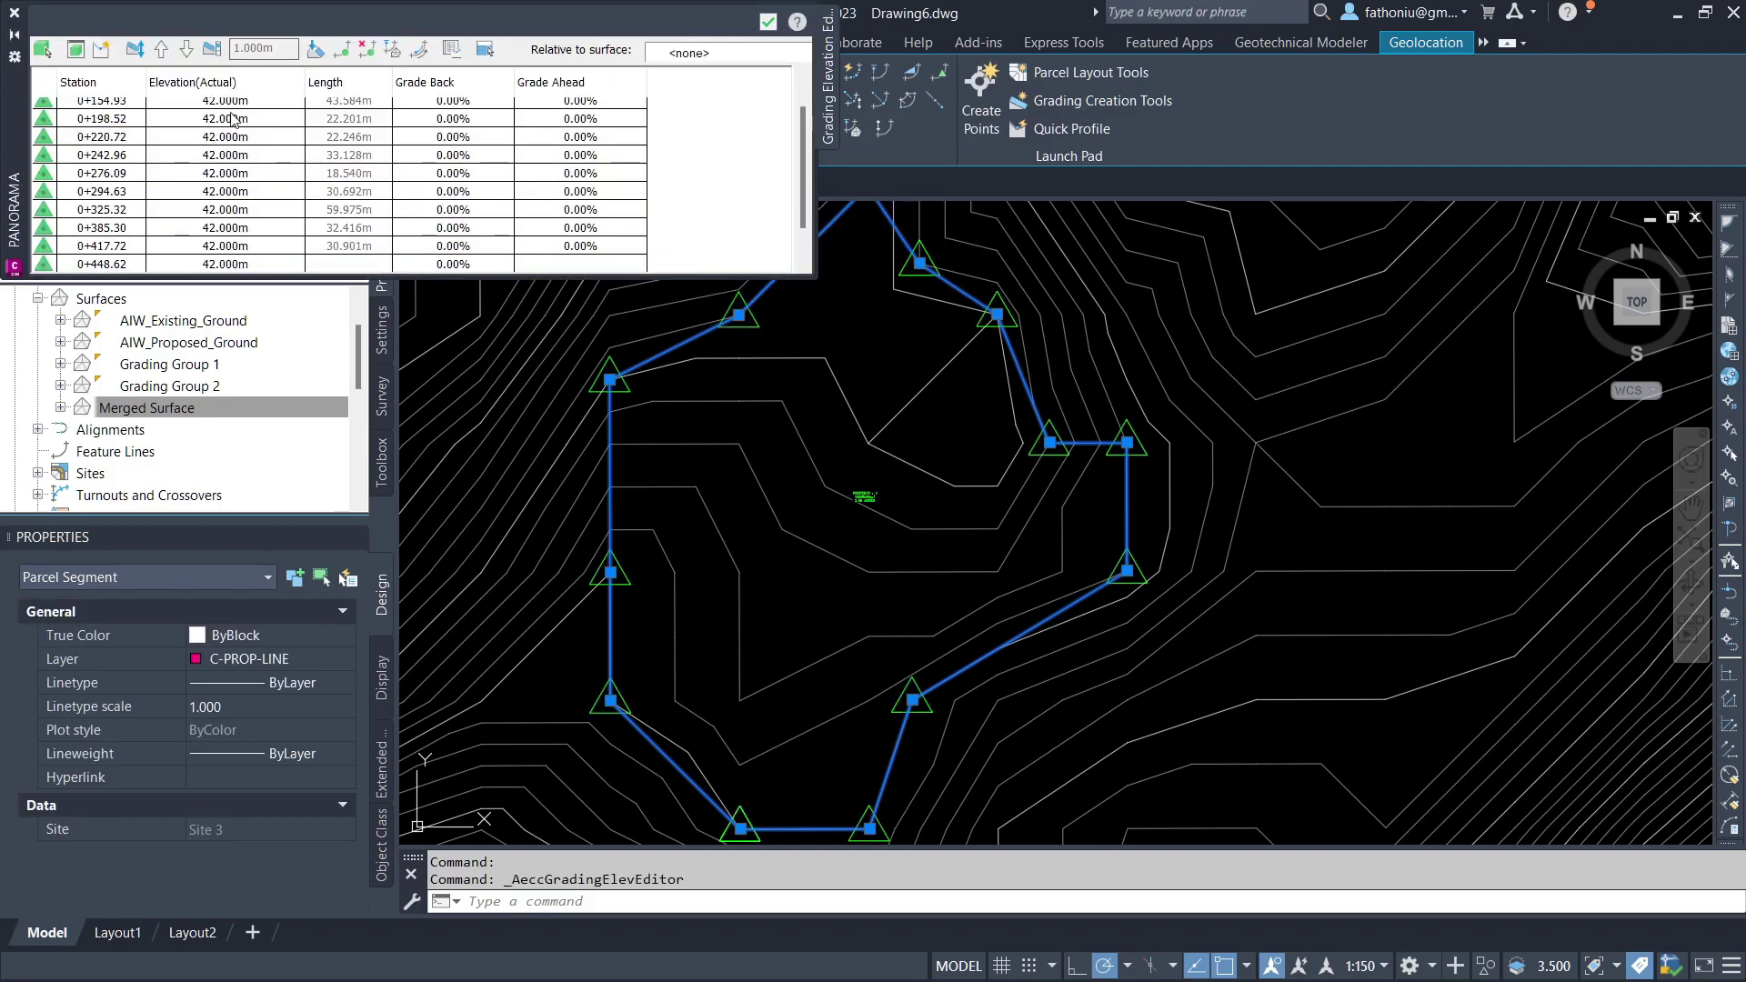
click(231, 116)
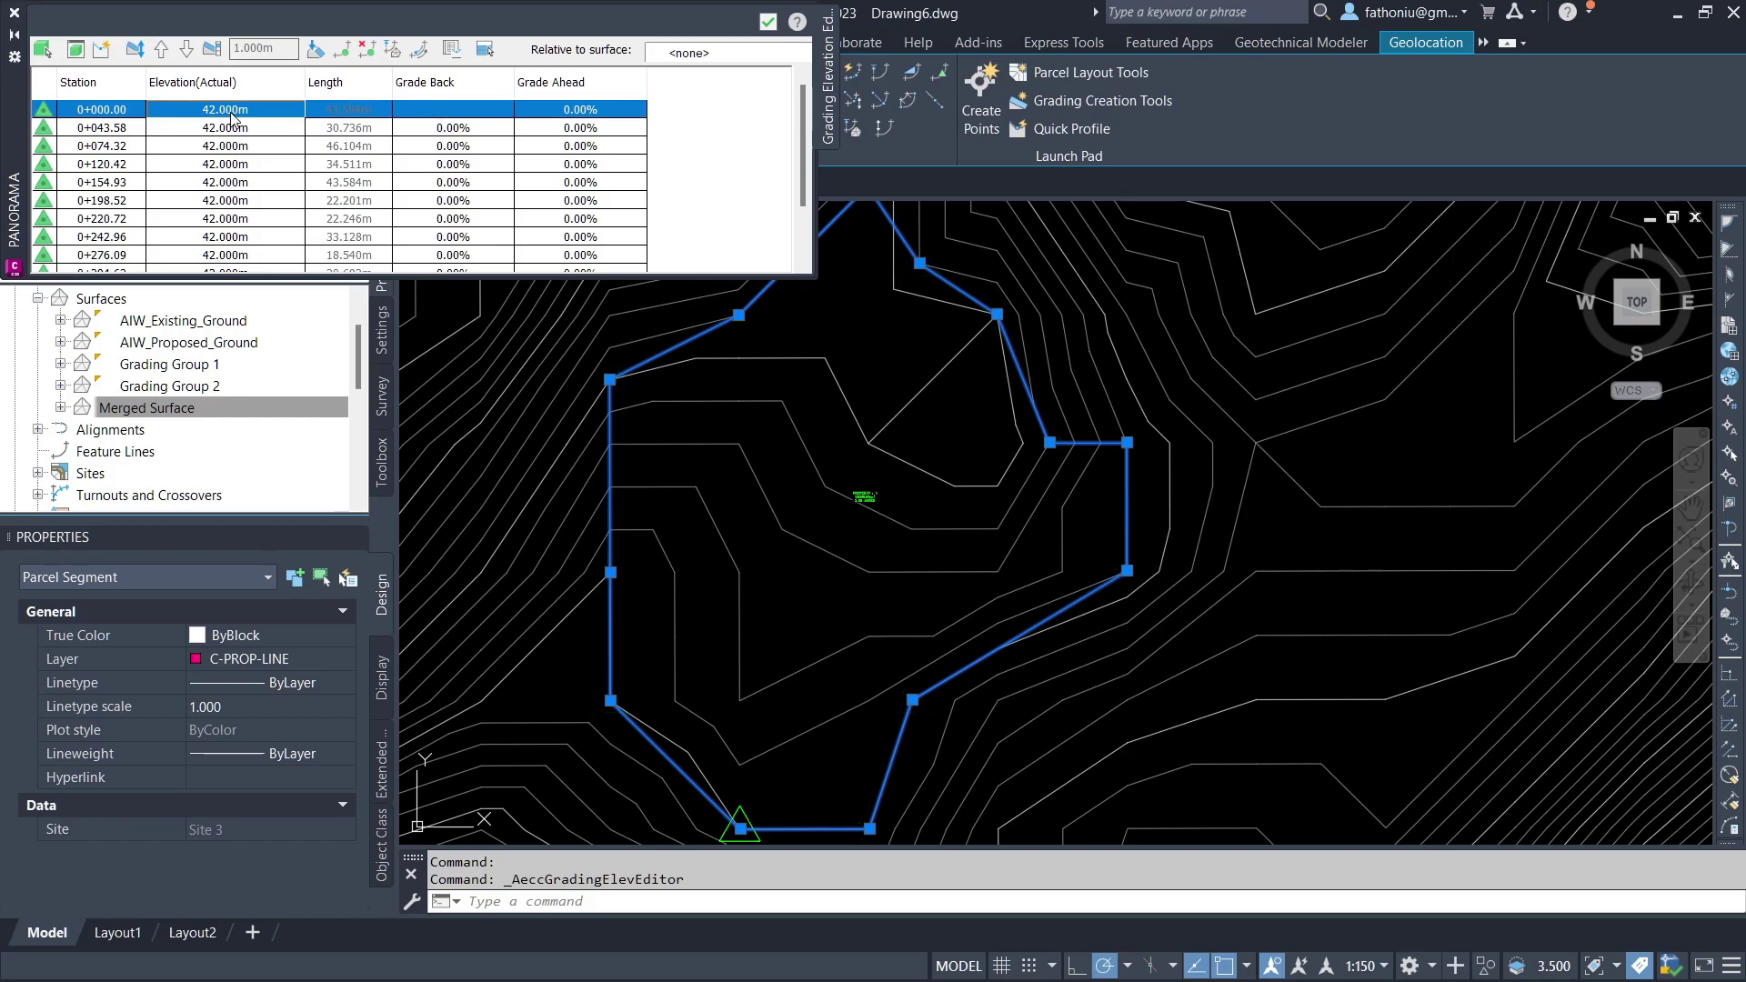
scroll(236, 182, down, 2)
shift+click(239, 266)
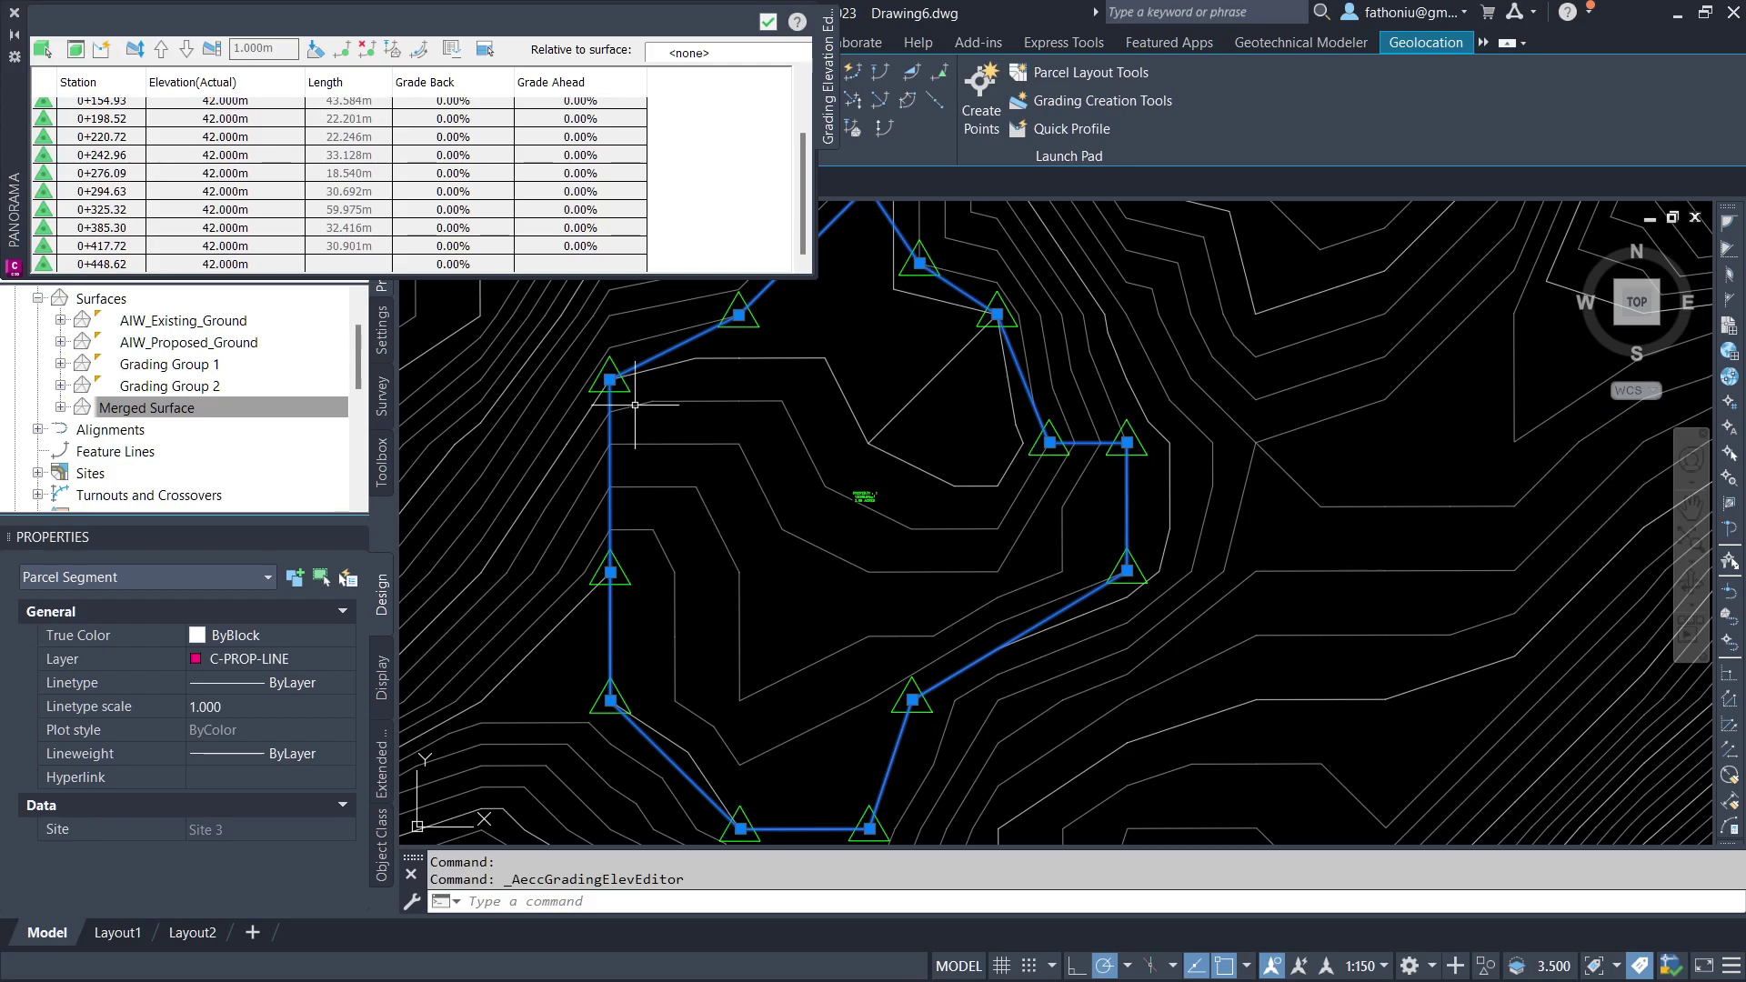
click(135, 51)
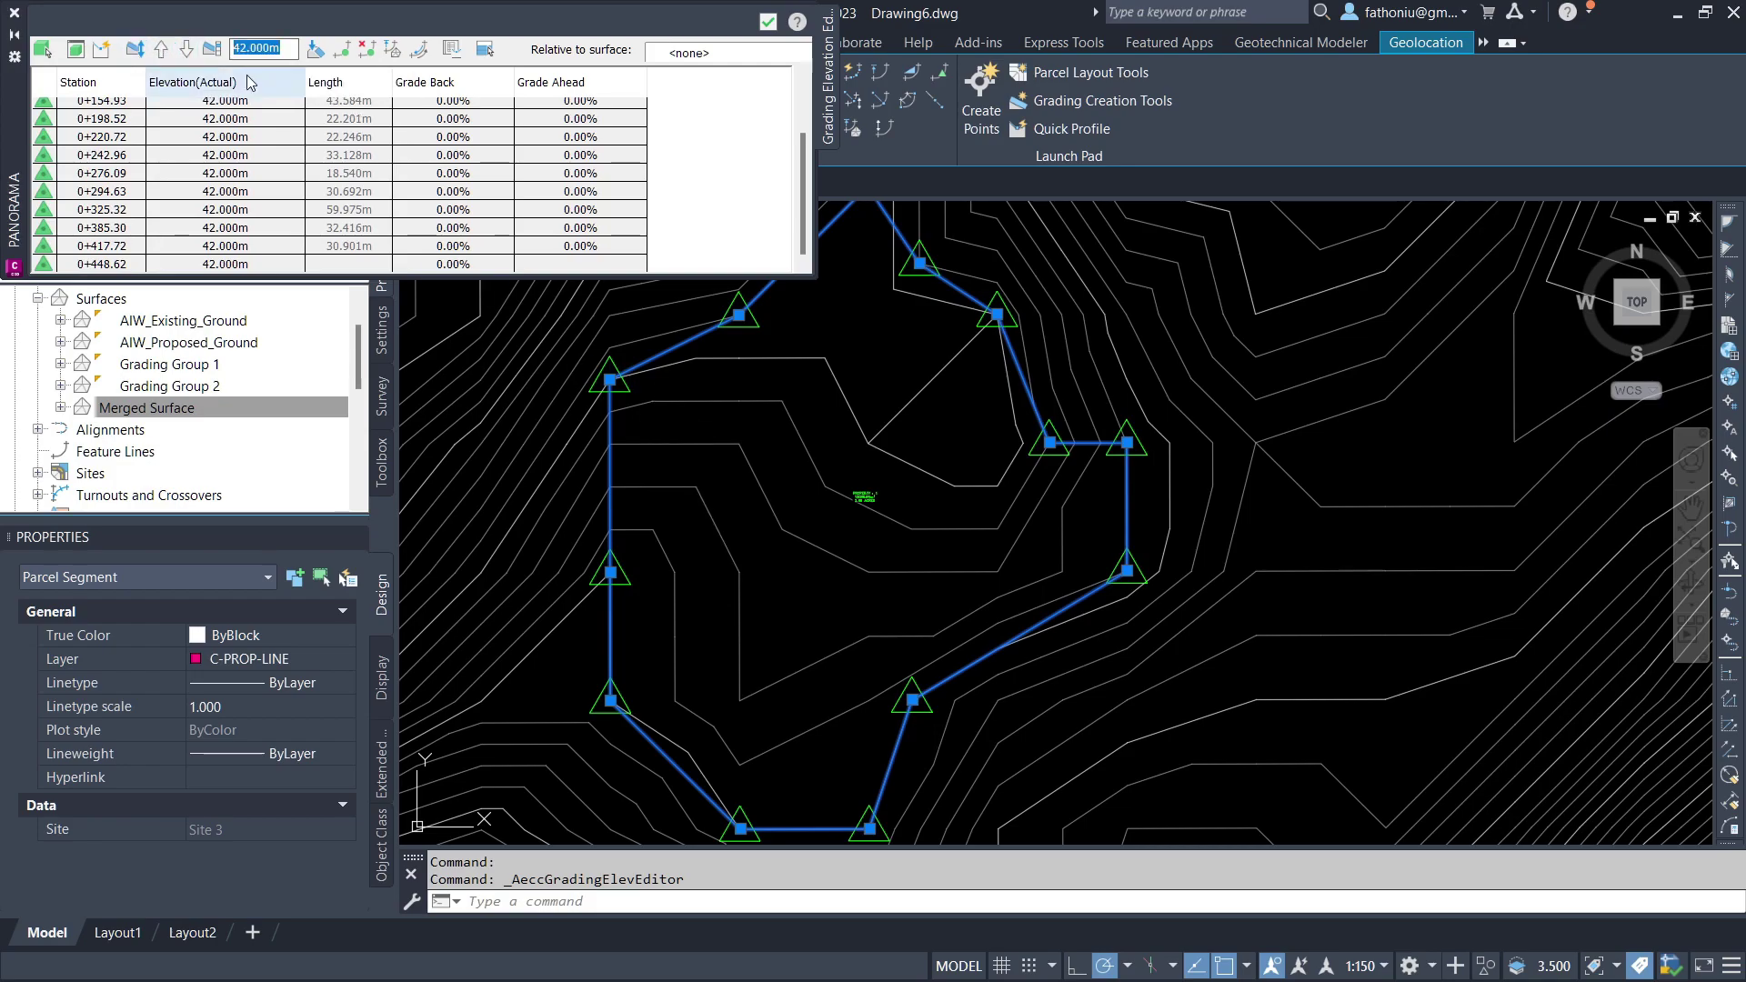
text(42.5)
key(Return)
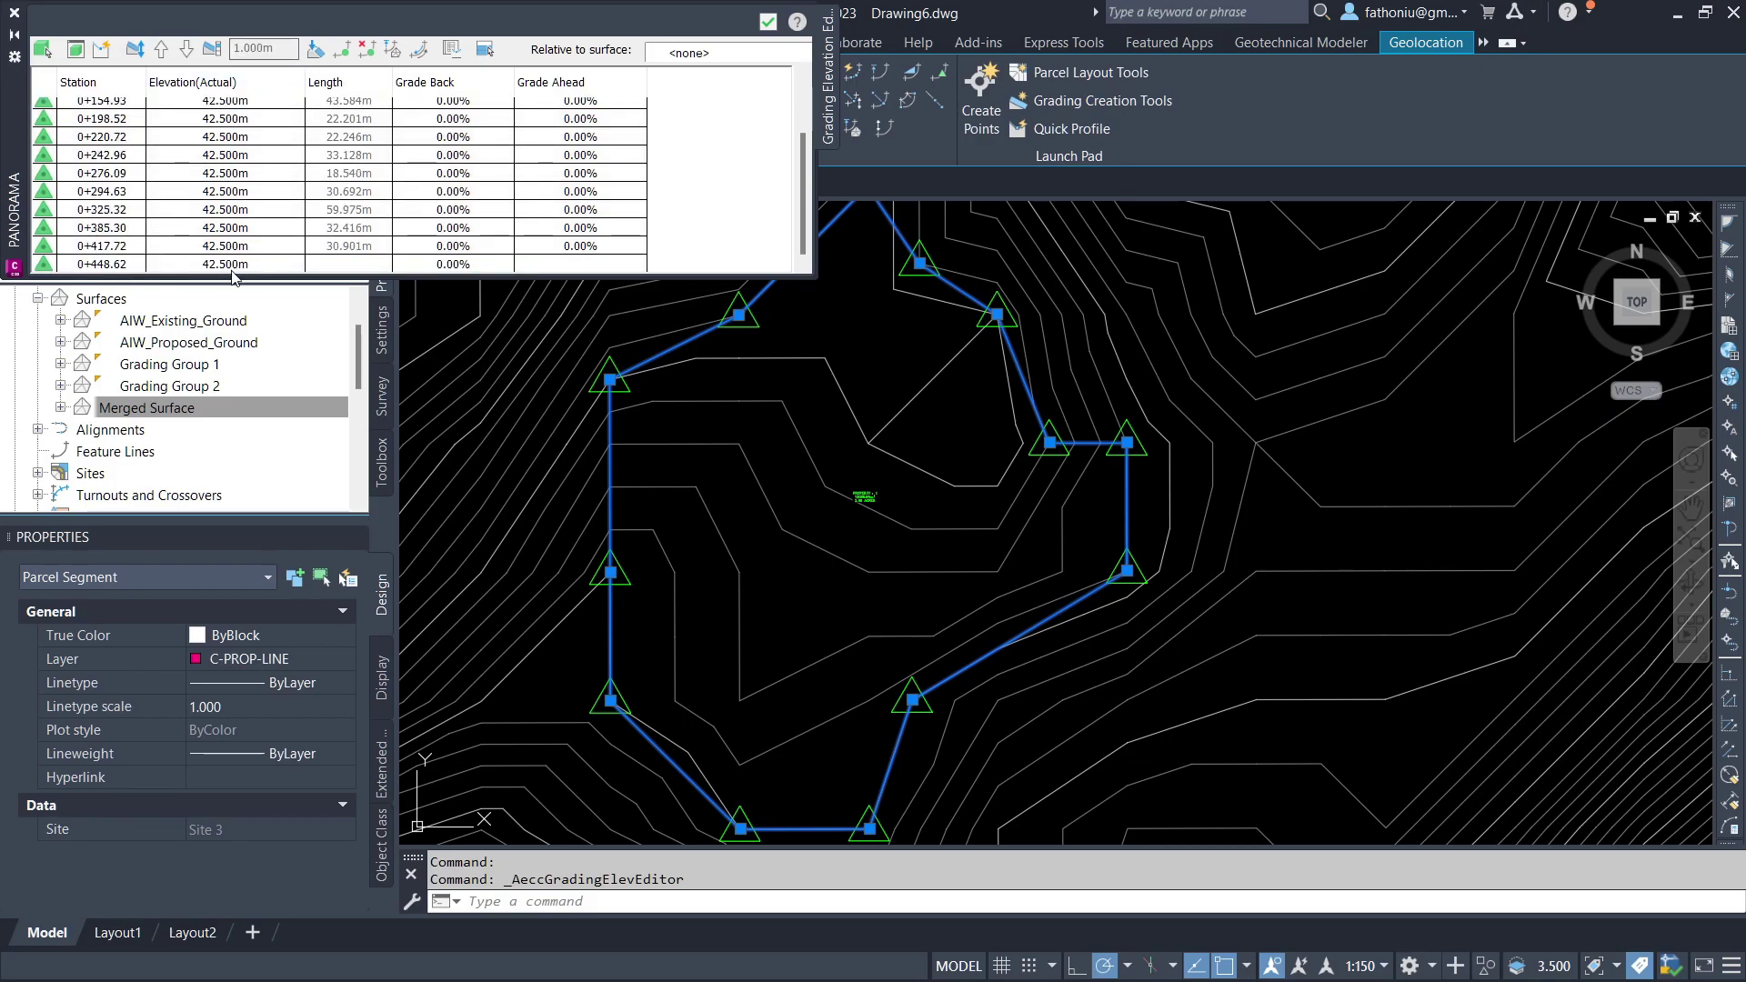
scroll(231, 264, up, 3)
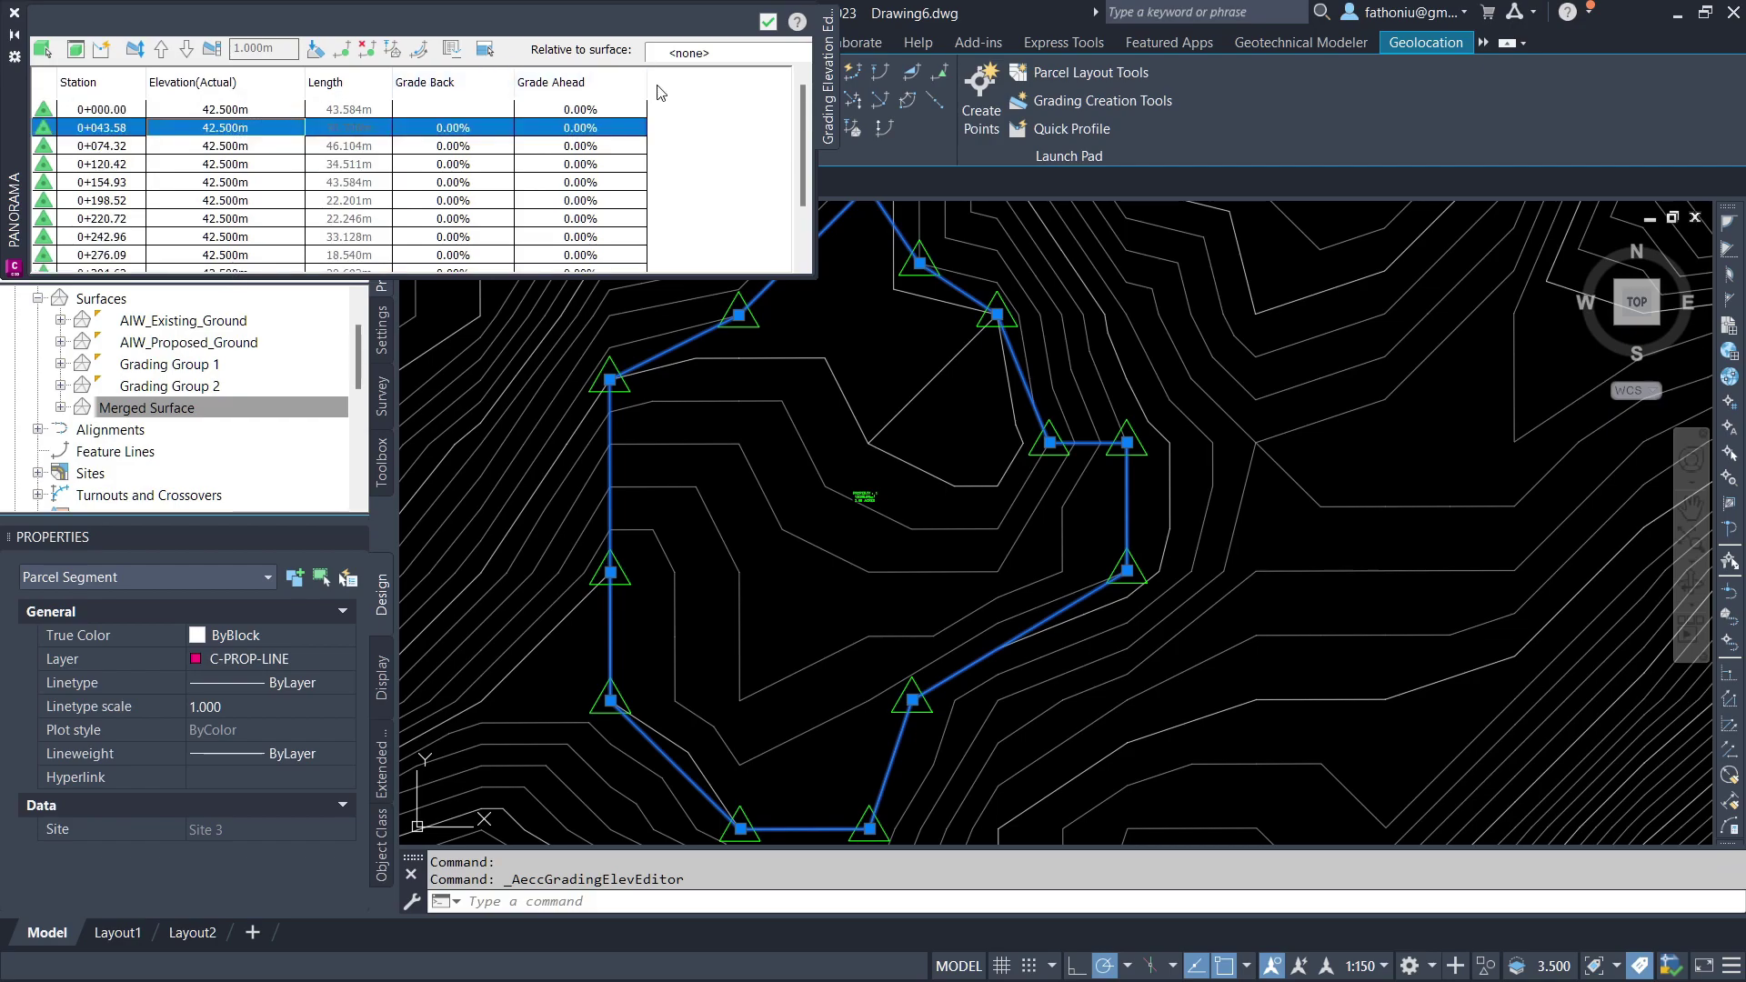
click(368, 55)
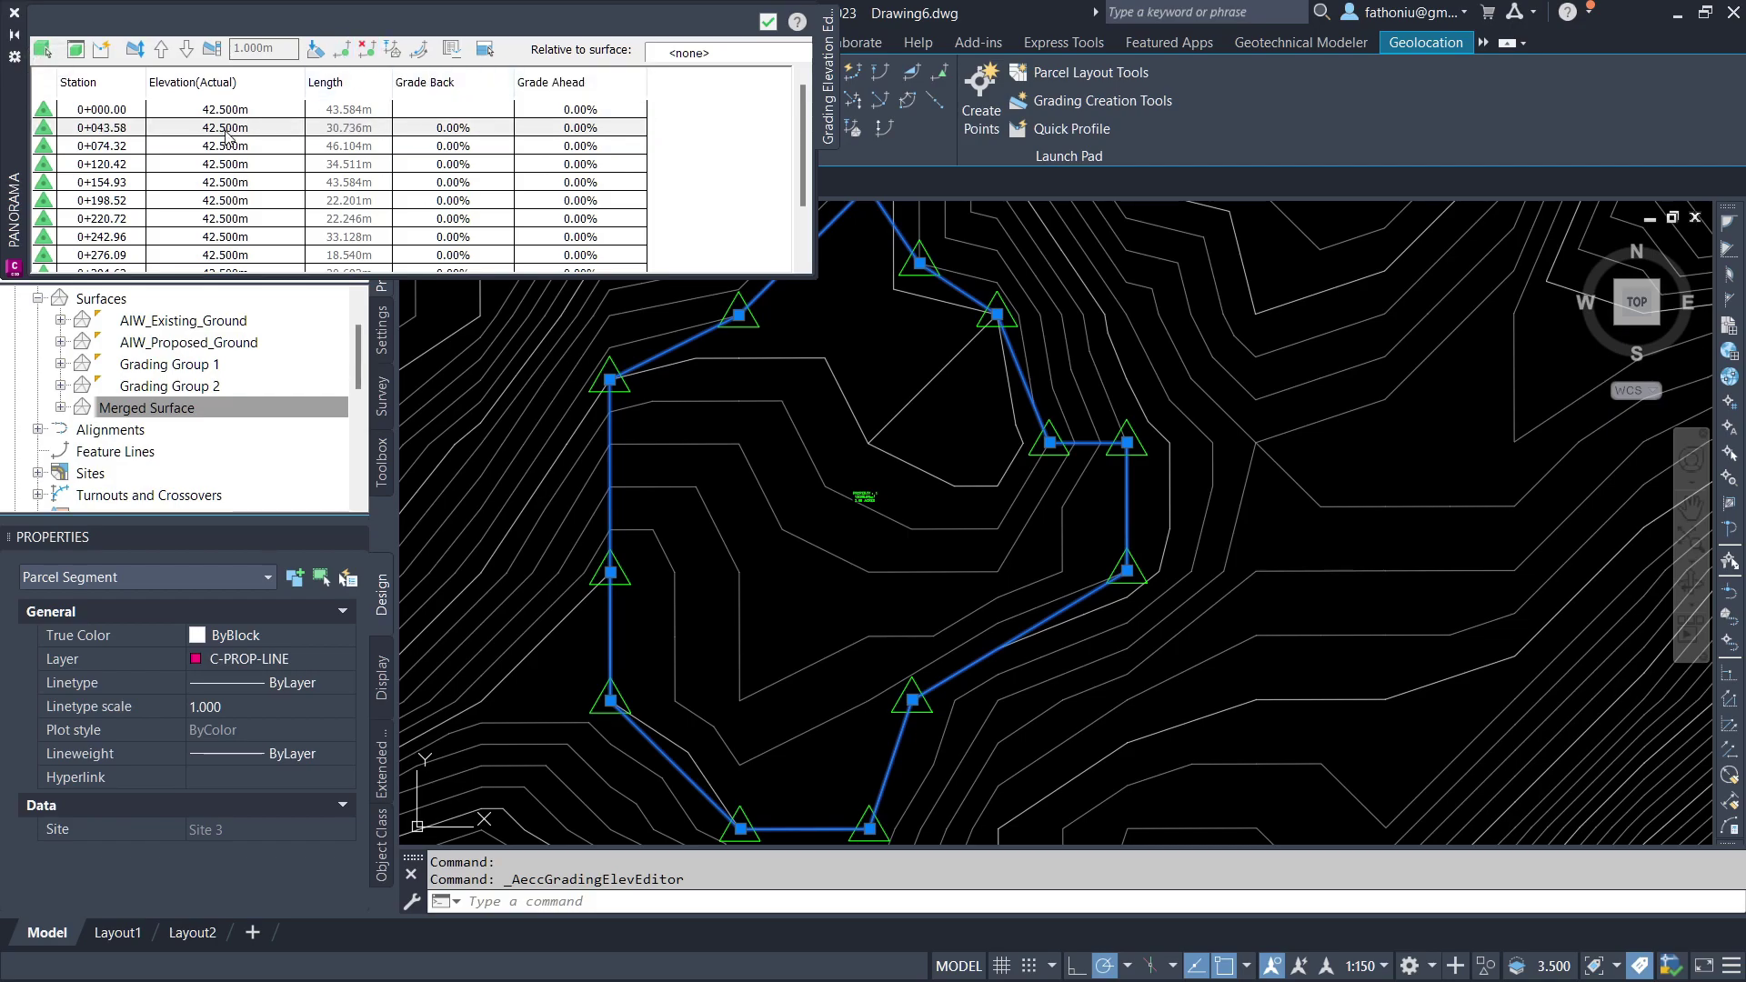
Open the Grading Creation Tools and check the AIW_Existing_Ground surface, confirming Grading Group 3 in Site 3 as the active grading group
click(14, 12)
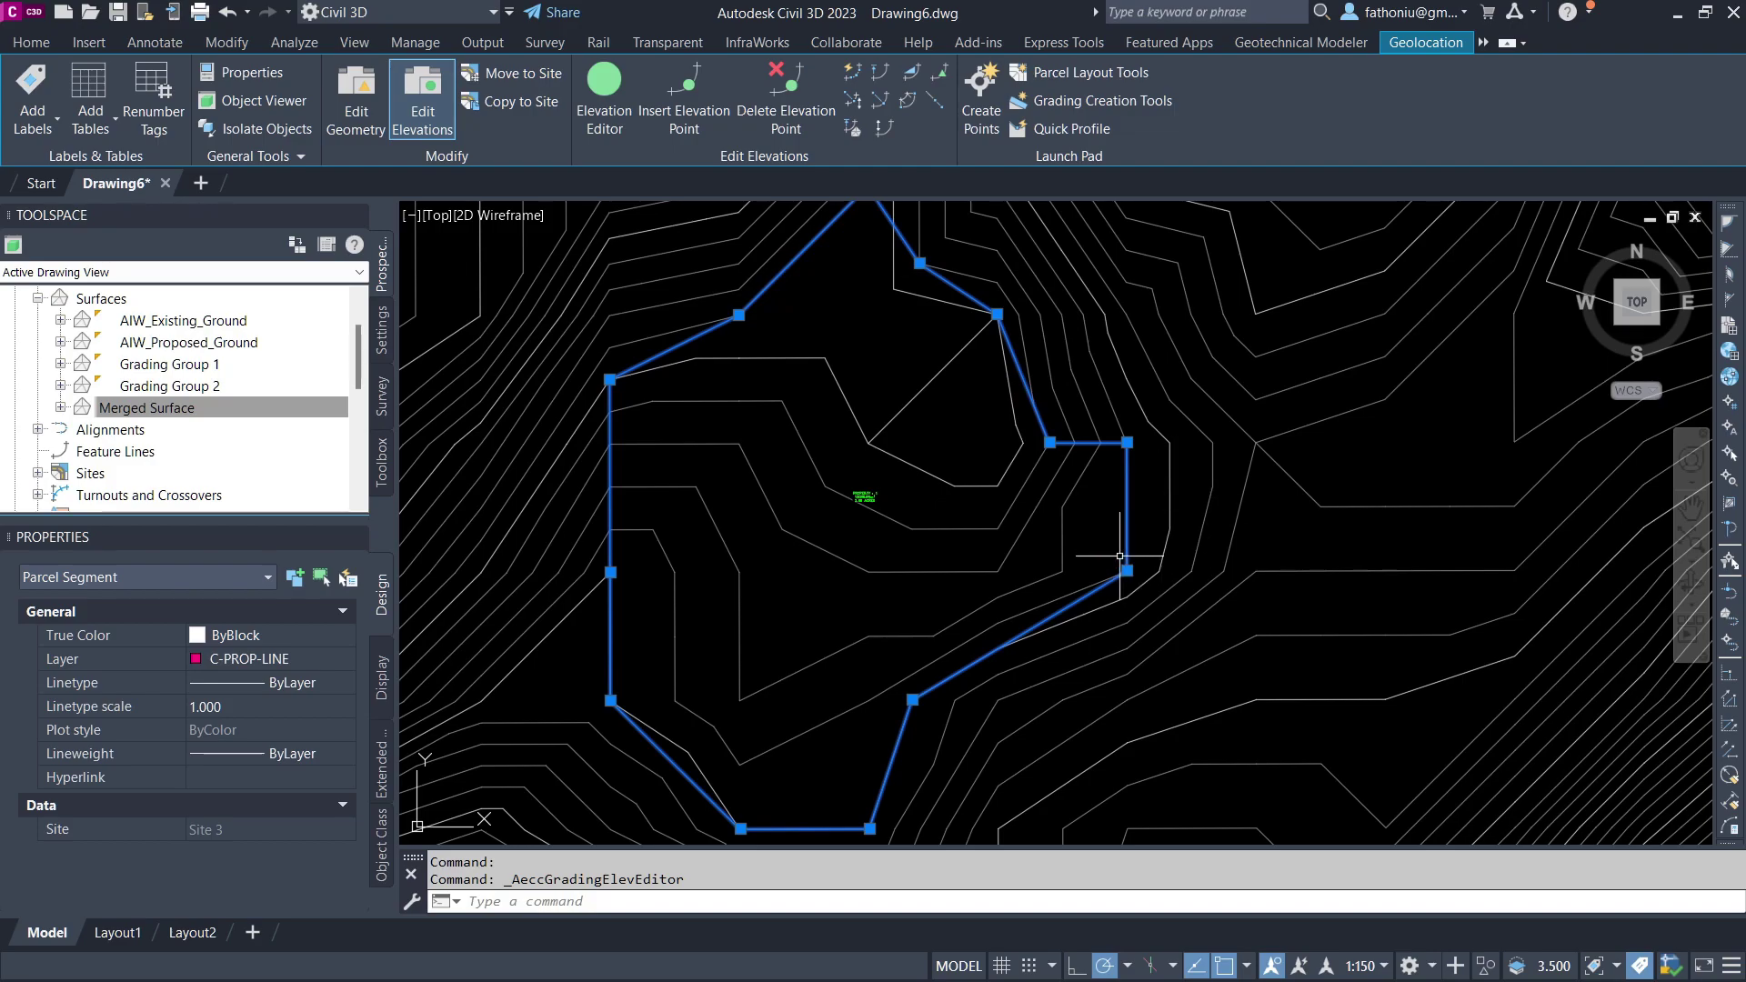
click(33, 45)
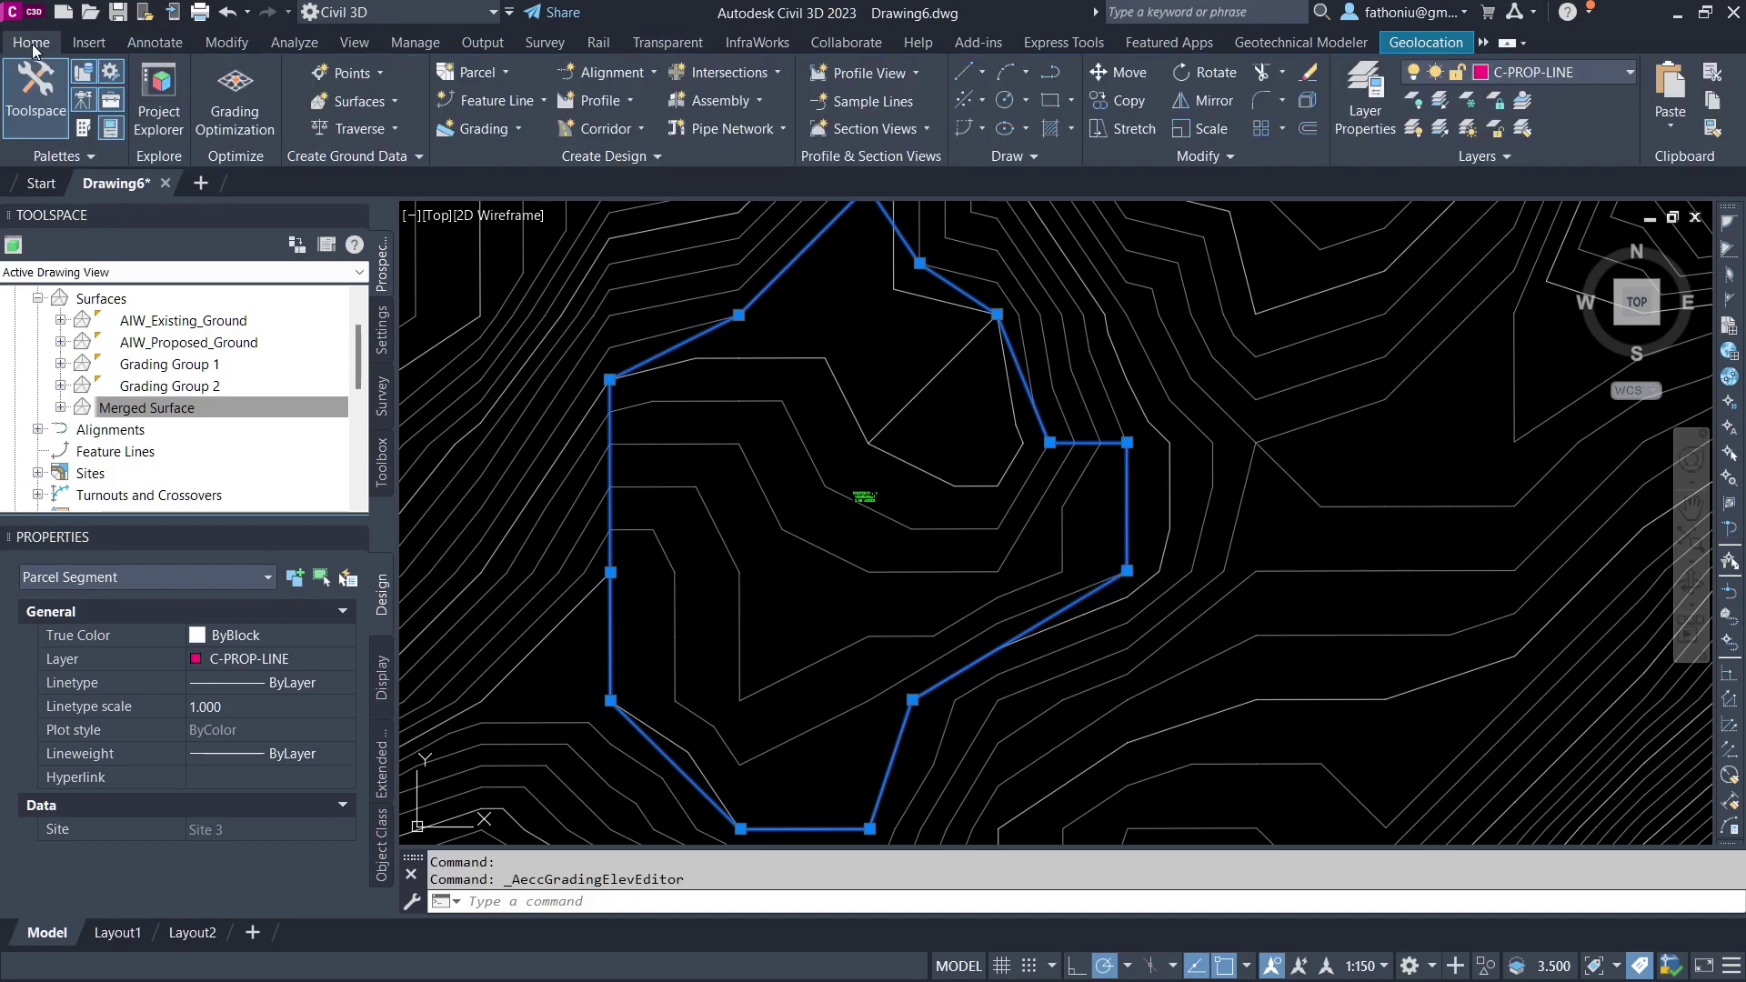
click(493, 129)
click(511, 173)
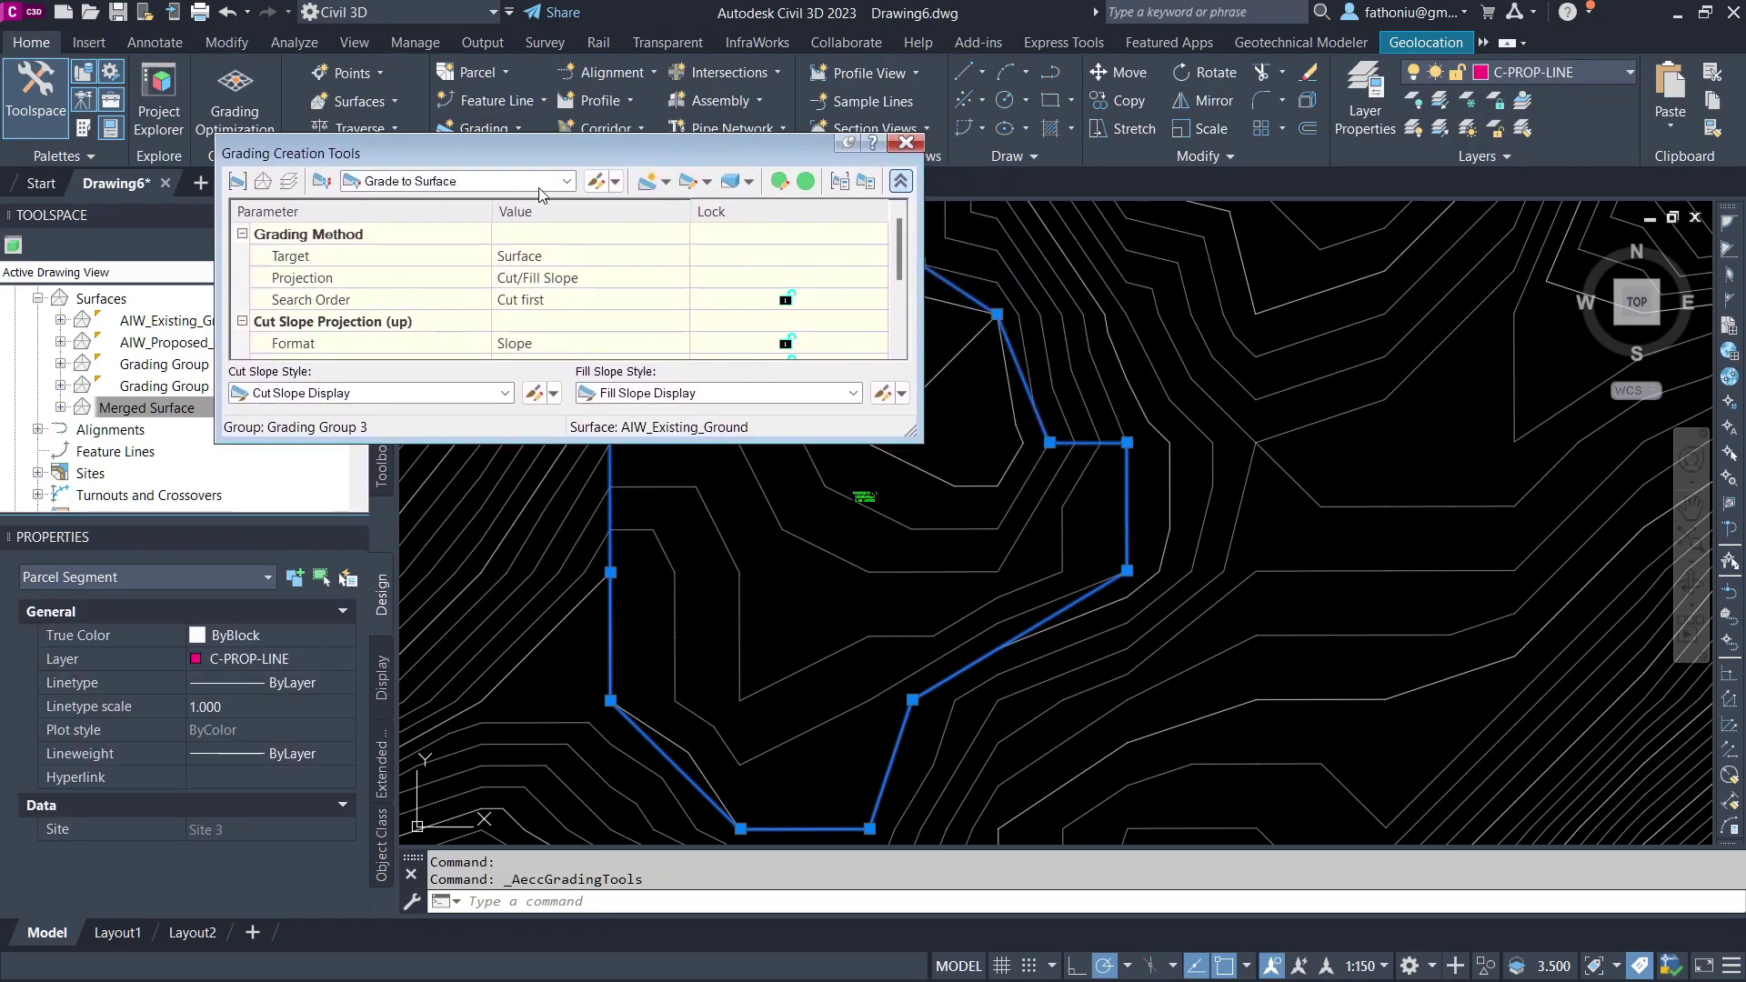
click(263, 181)
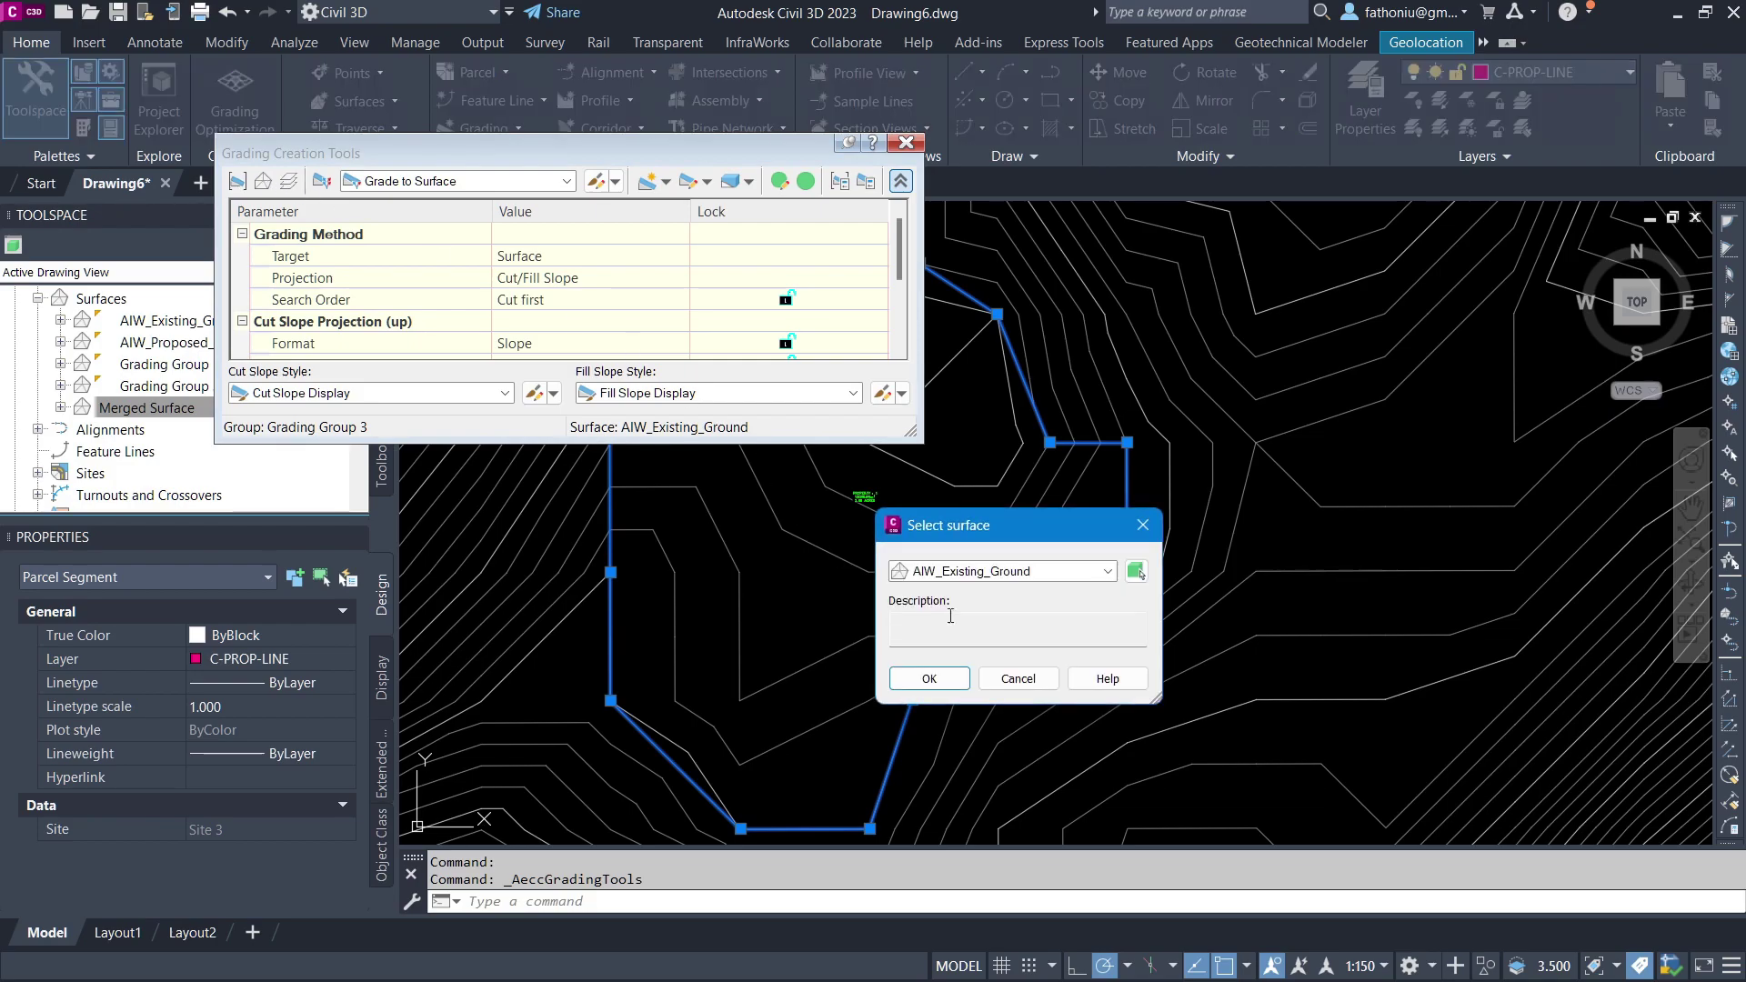
click(1141, 527)
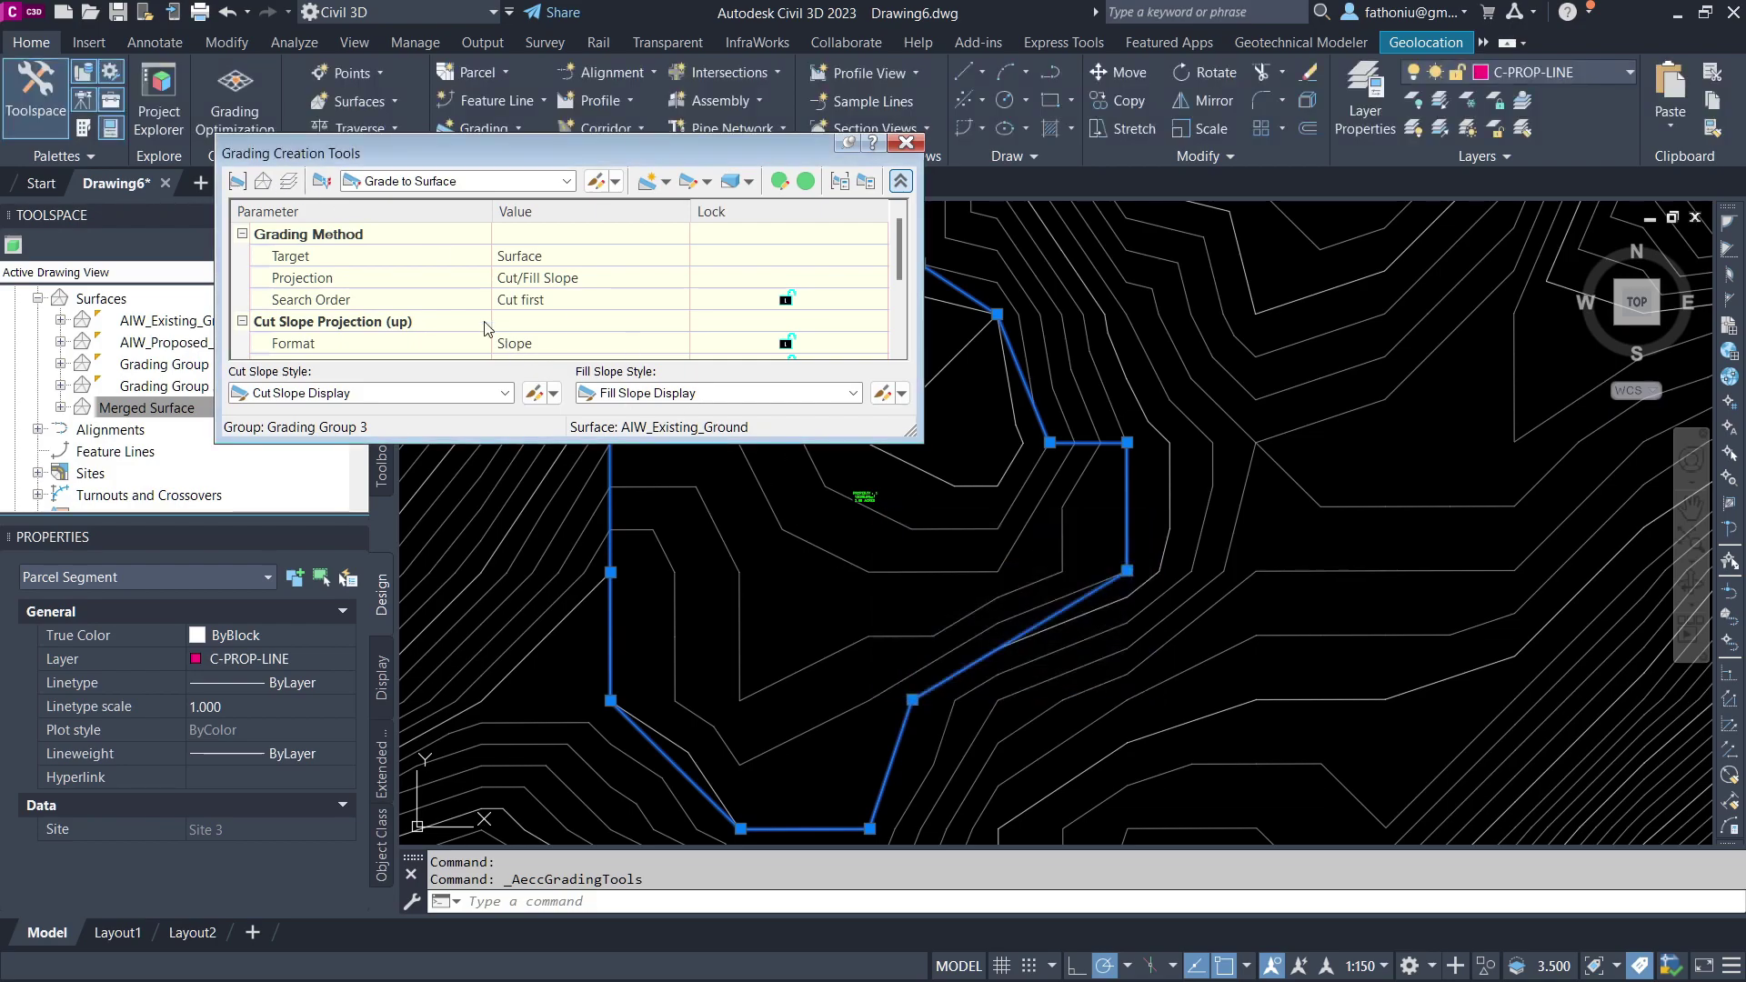
click(239, 182)
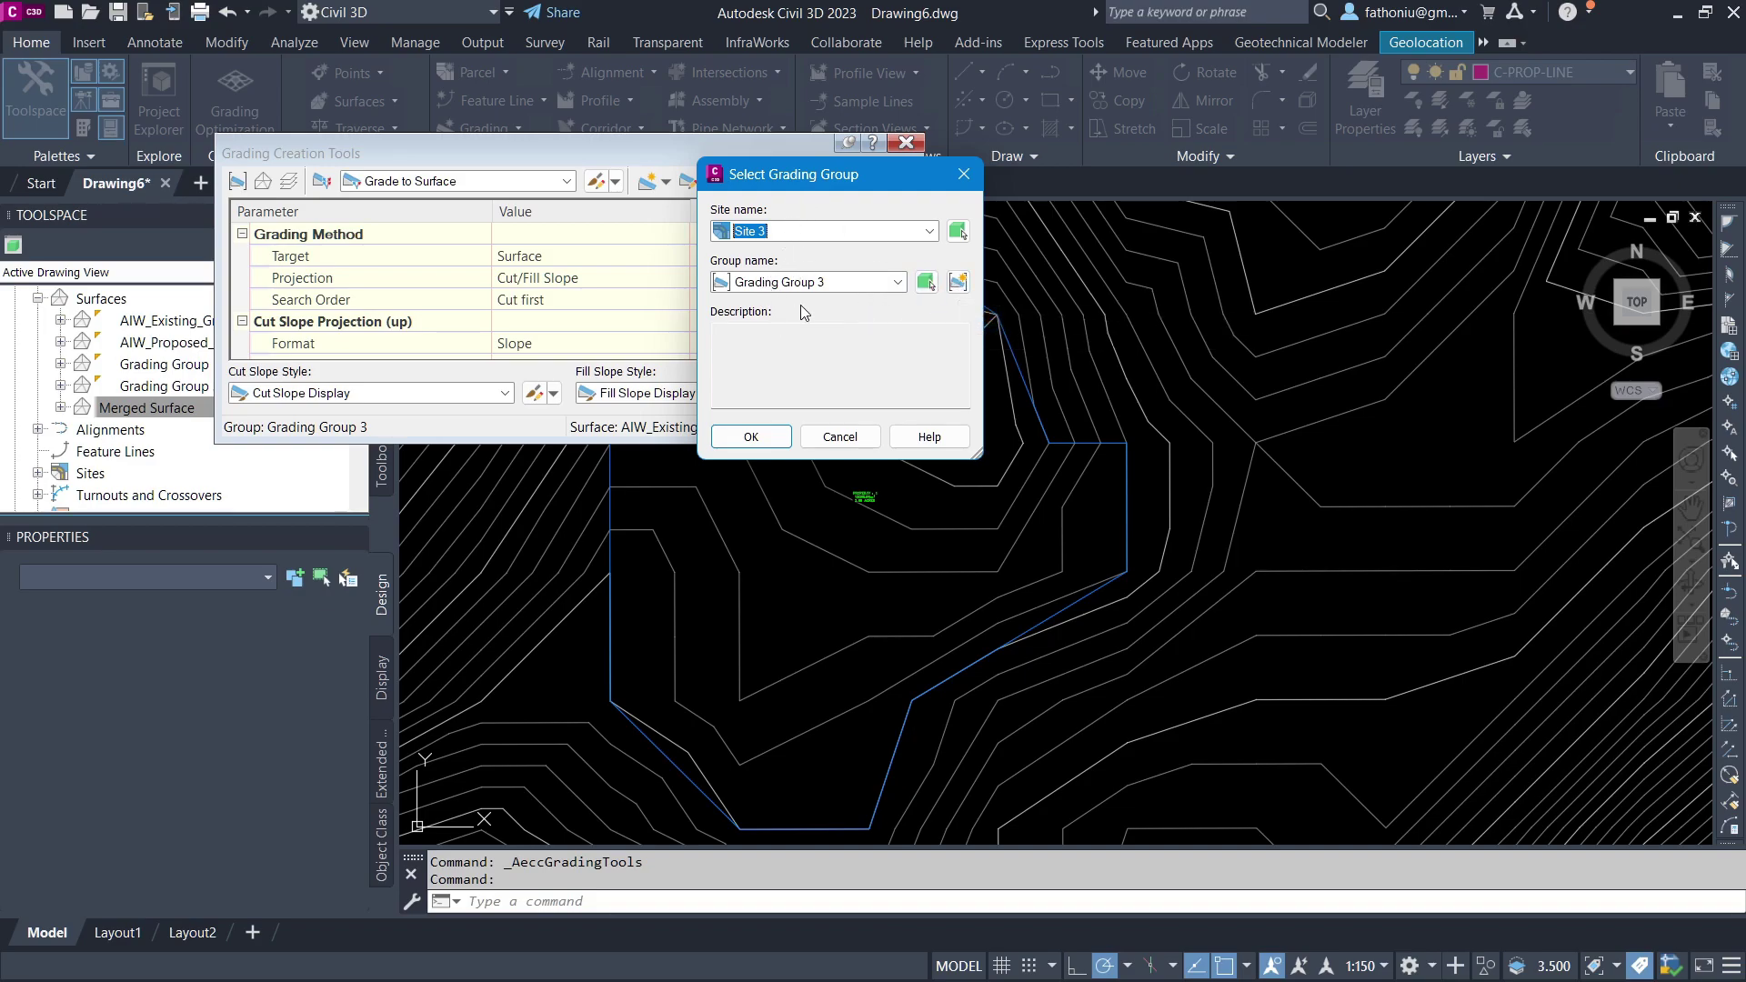
click(751, 436)
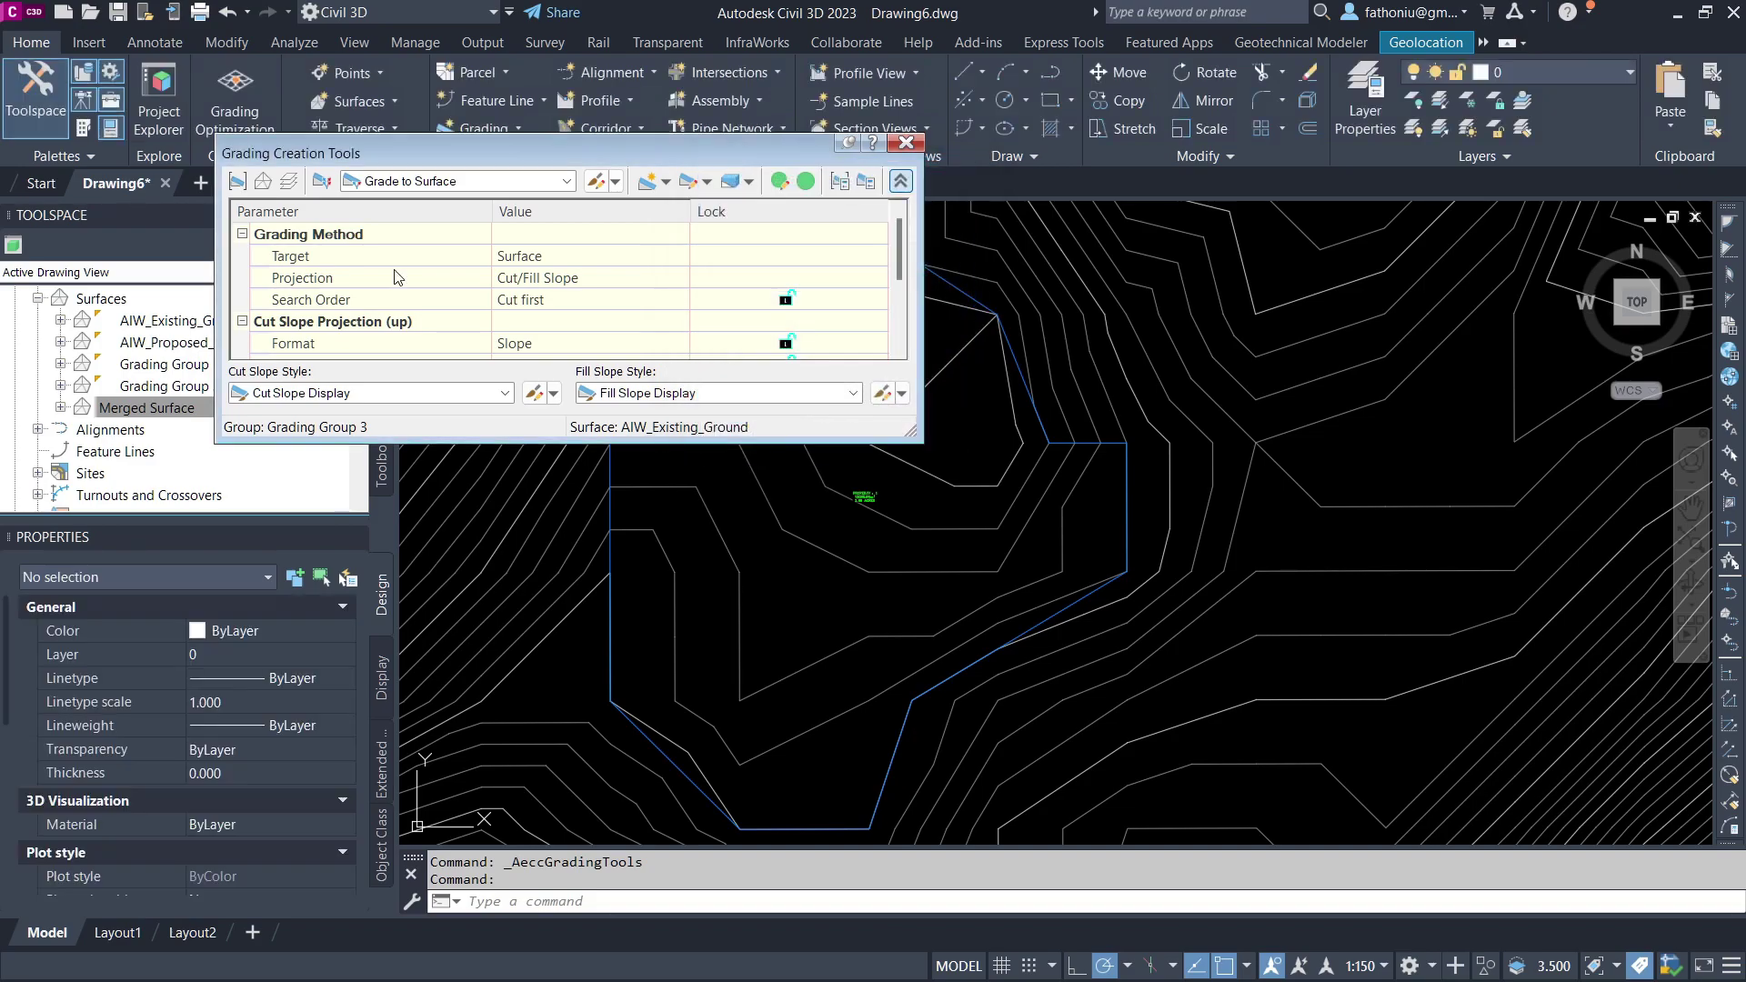
click(536, 257)
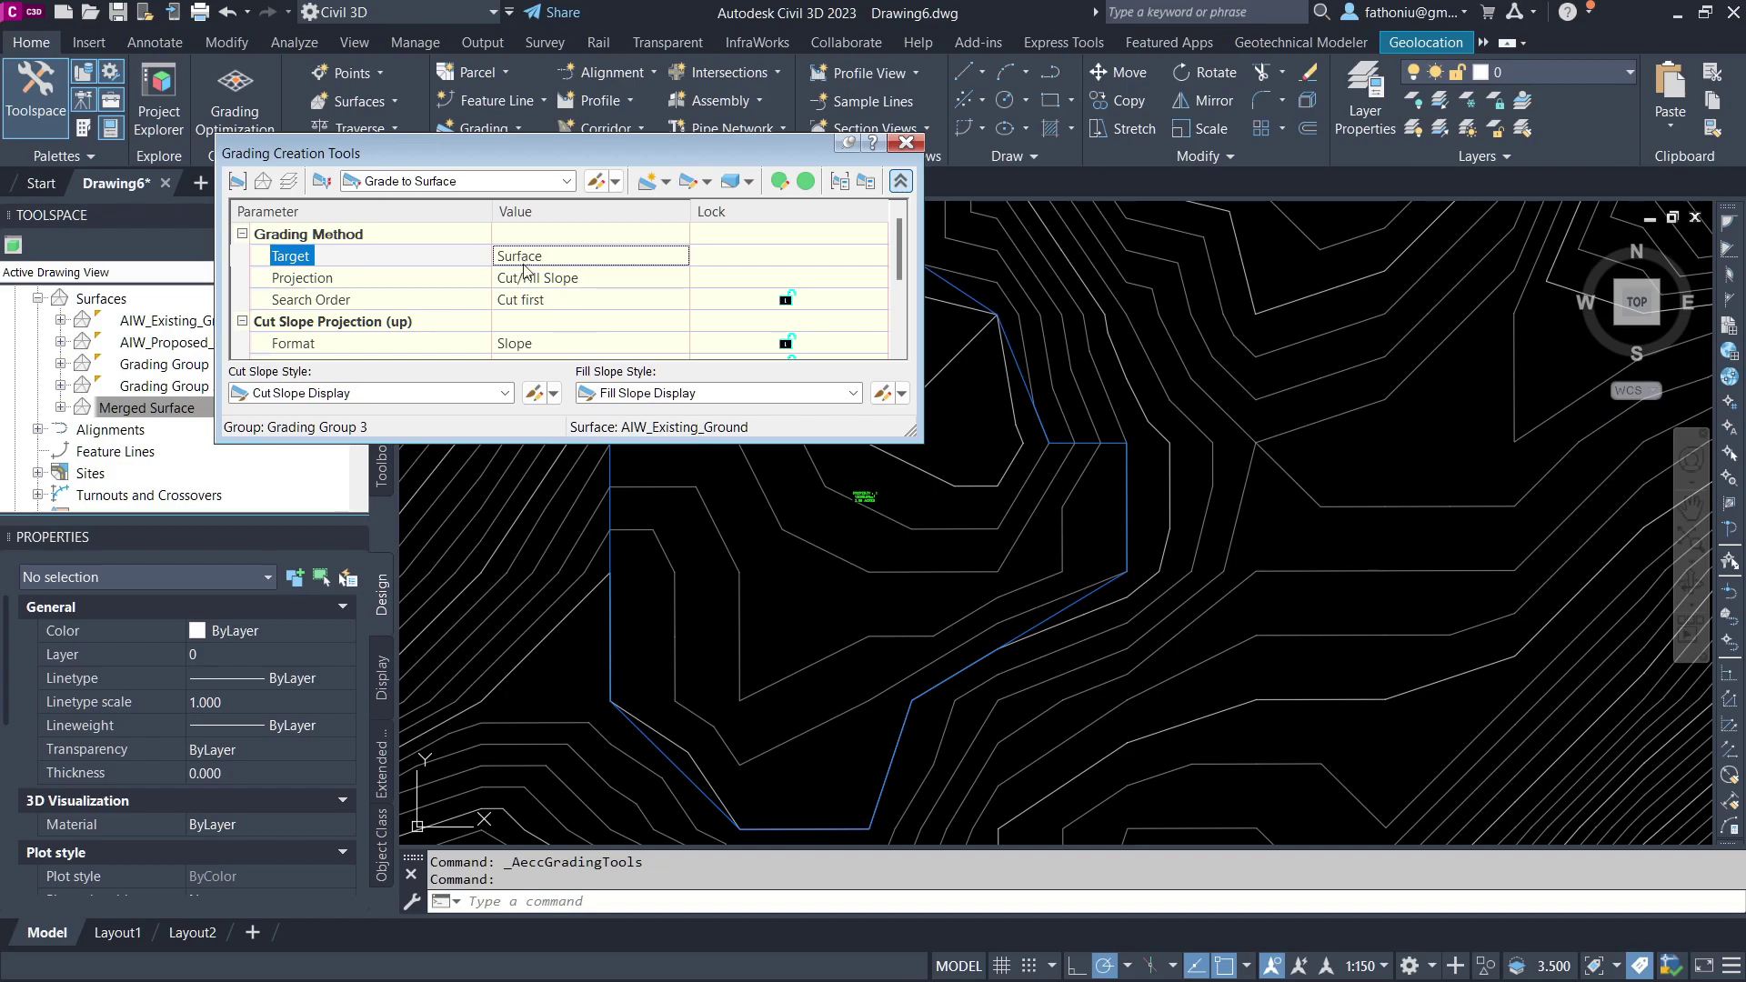
Grade the parcel boundary to the surface on its outer side along the entire length, with cut and fill slopes of 1.50:1
click(666, 182)
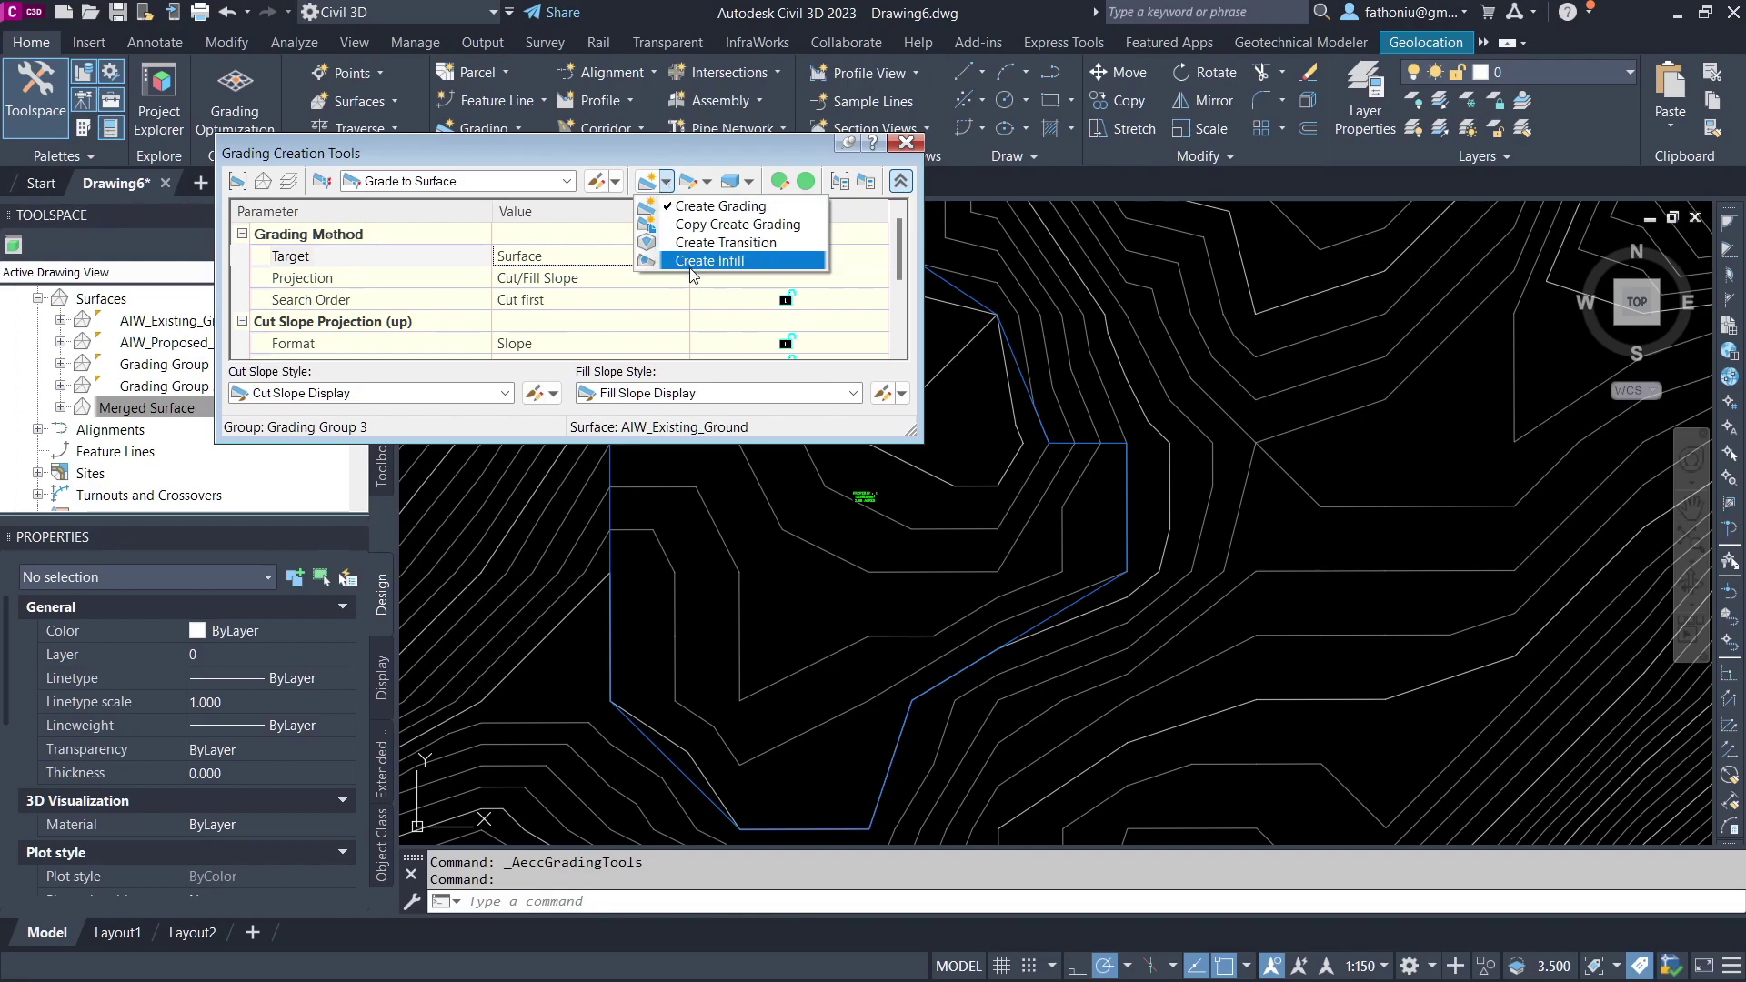
click(714, 206)
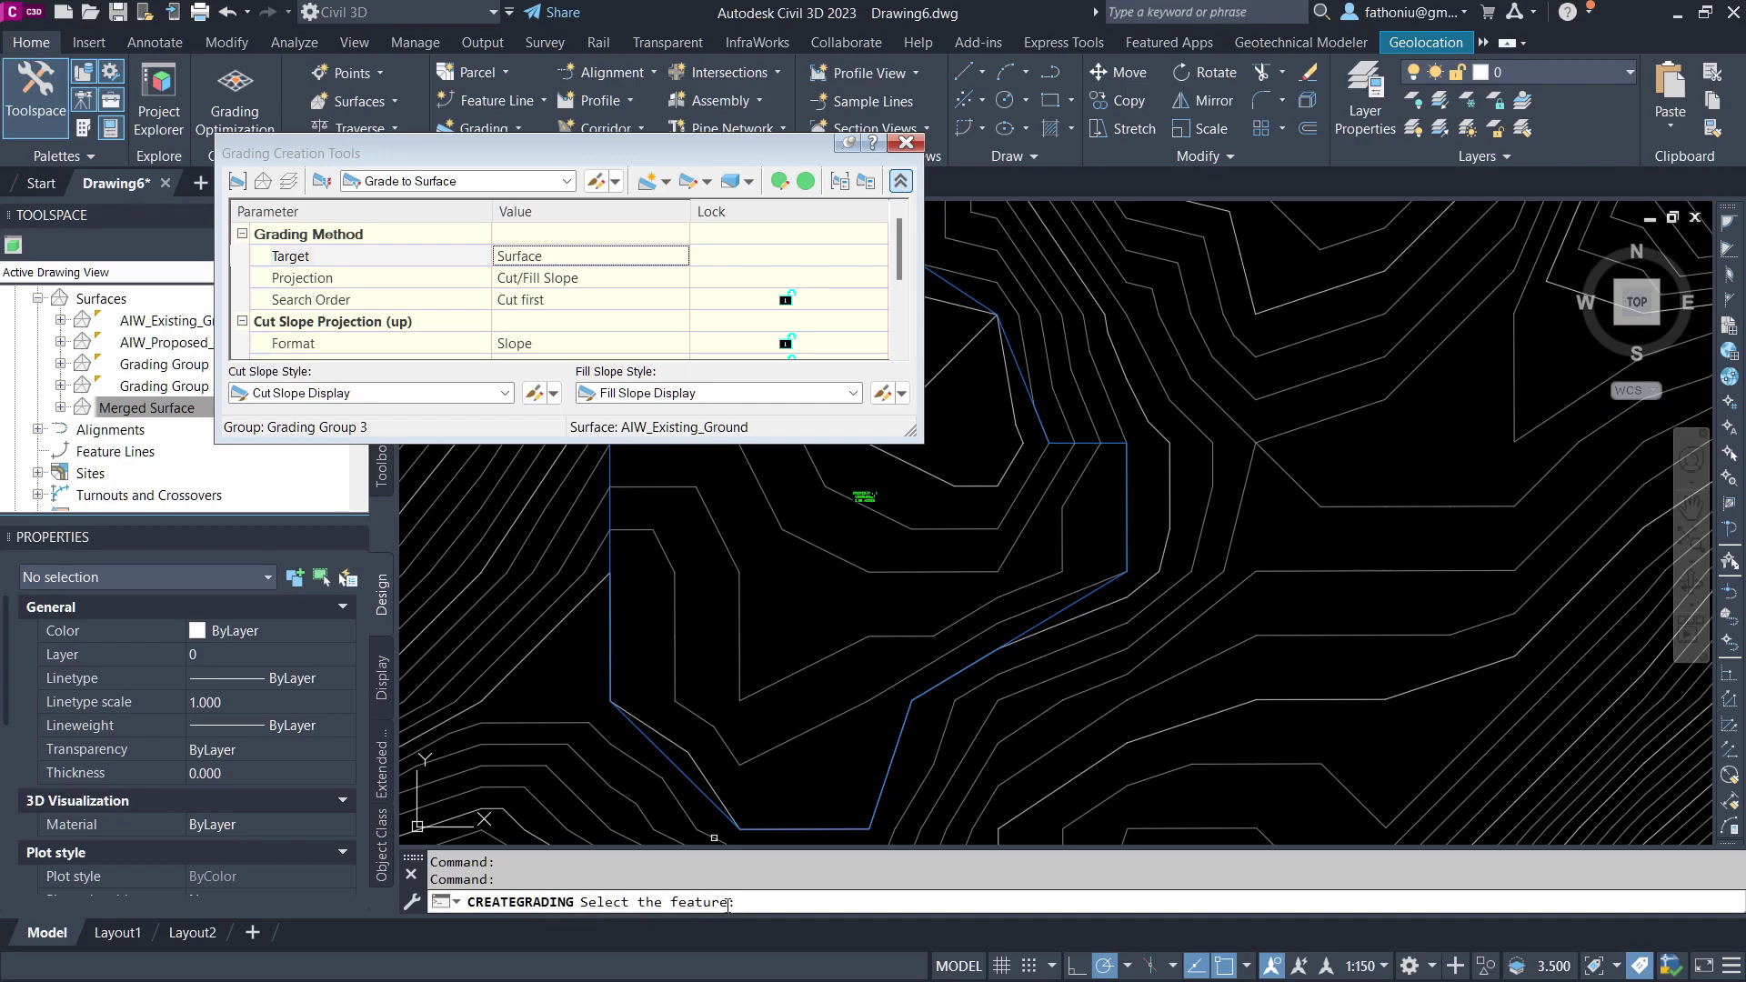
click(609, 655)
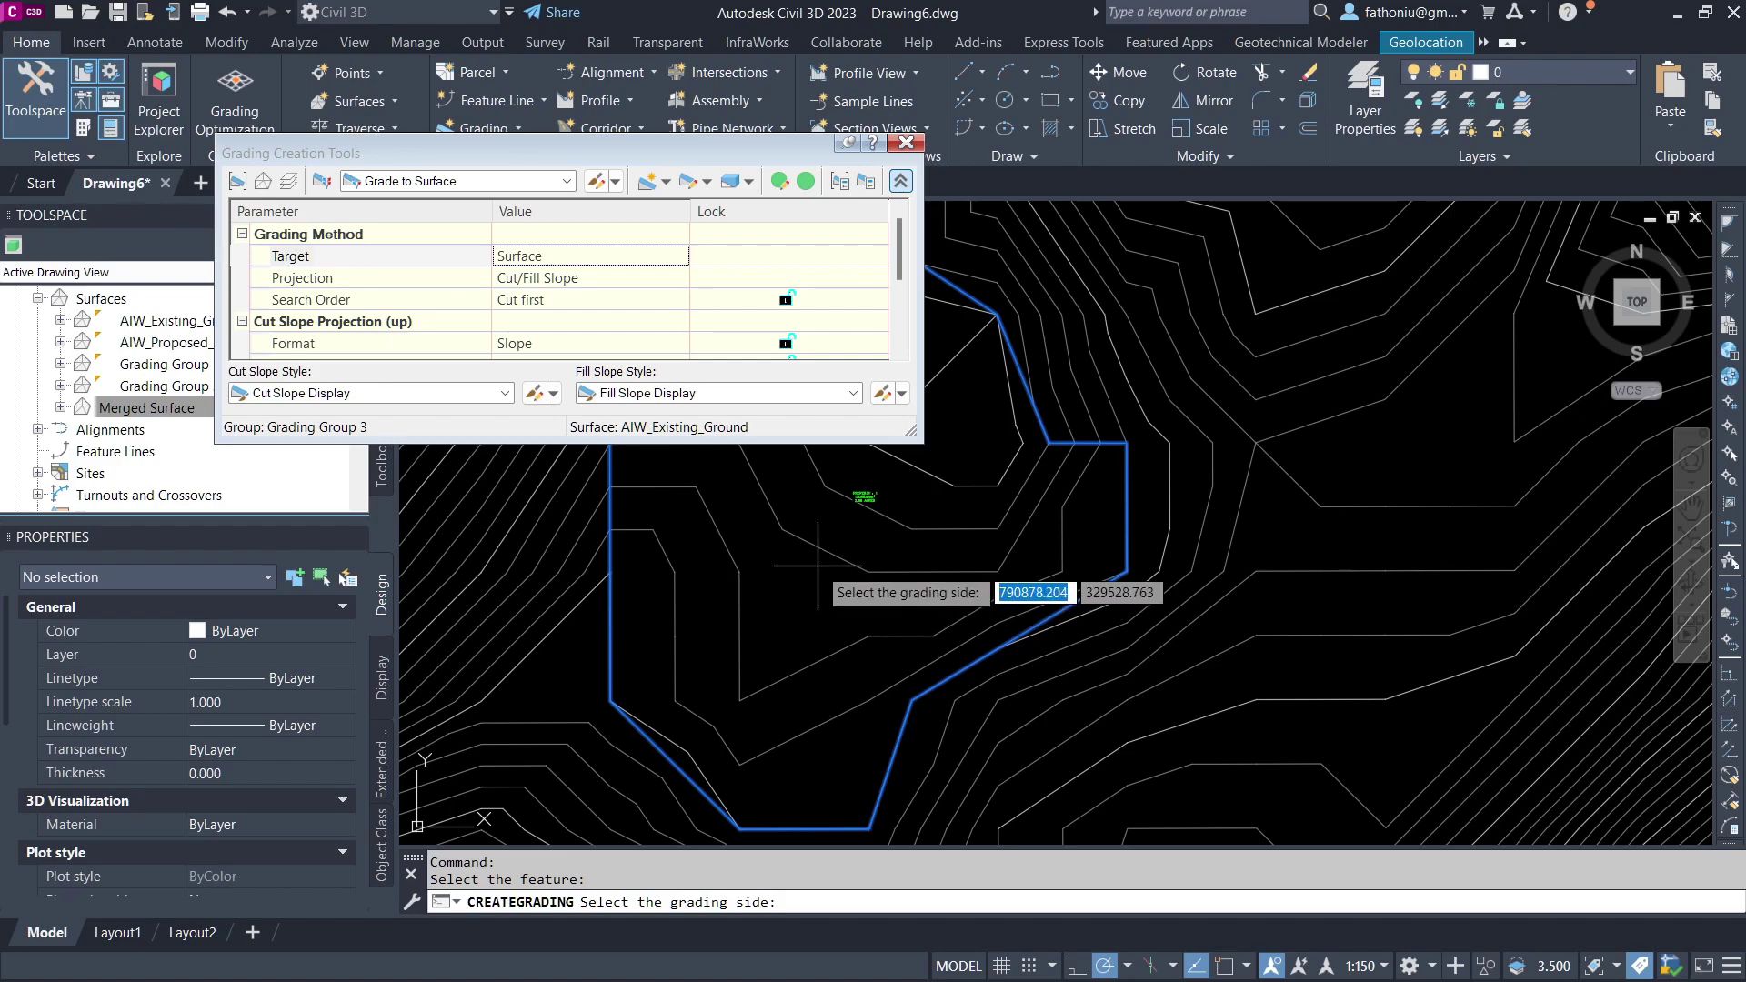
click(978, 655)
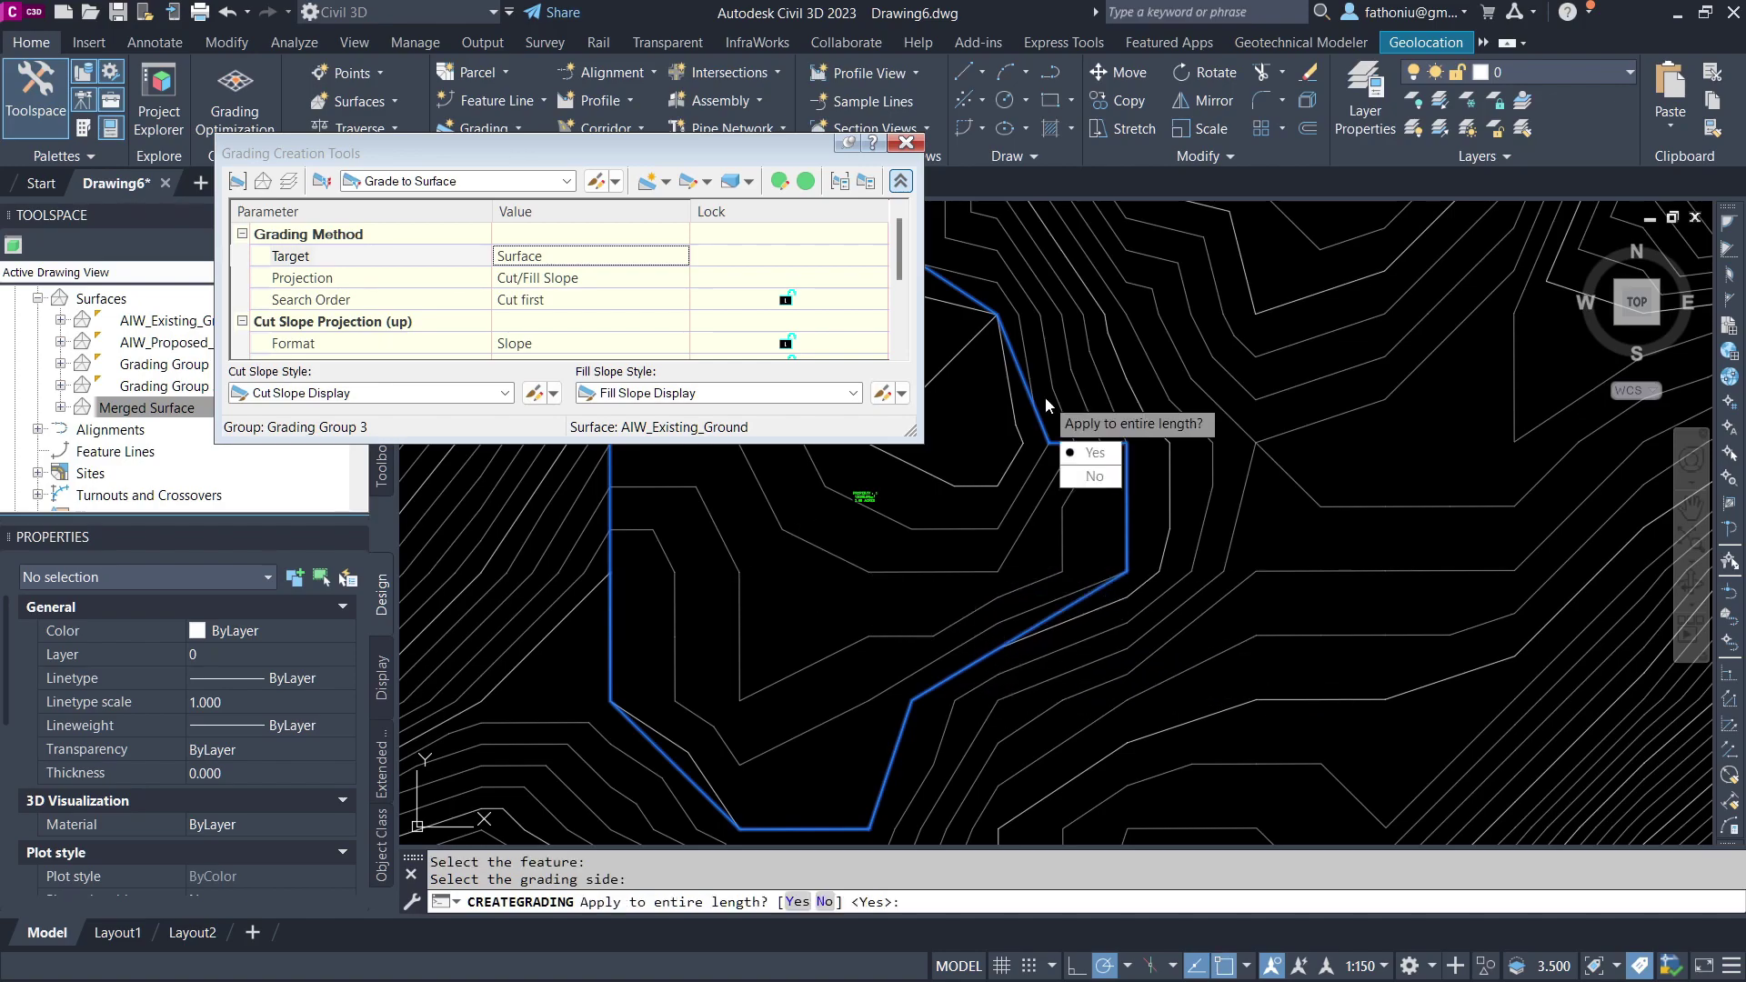
click(1085, 454)
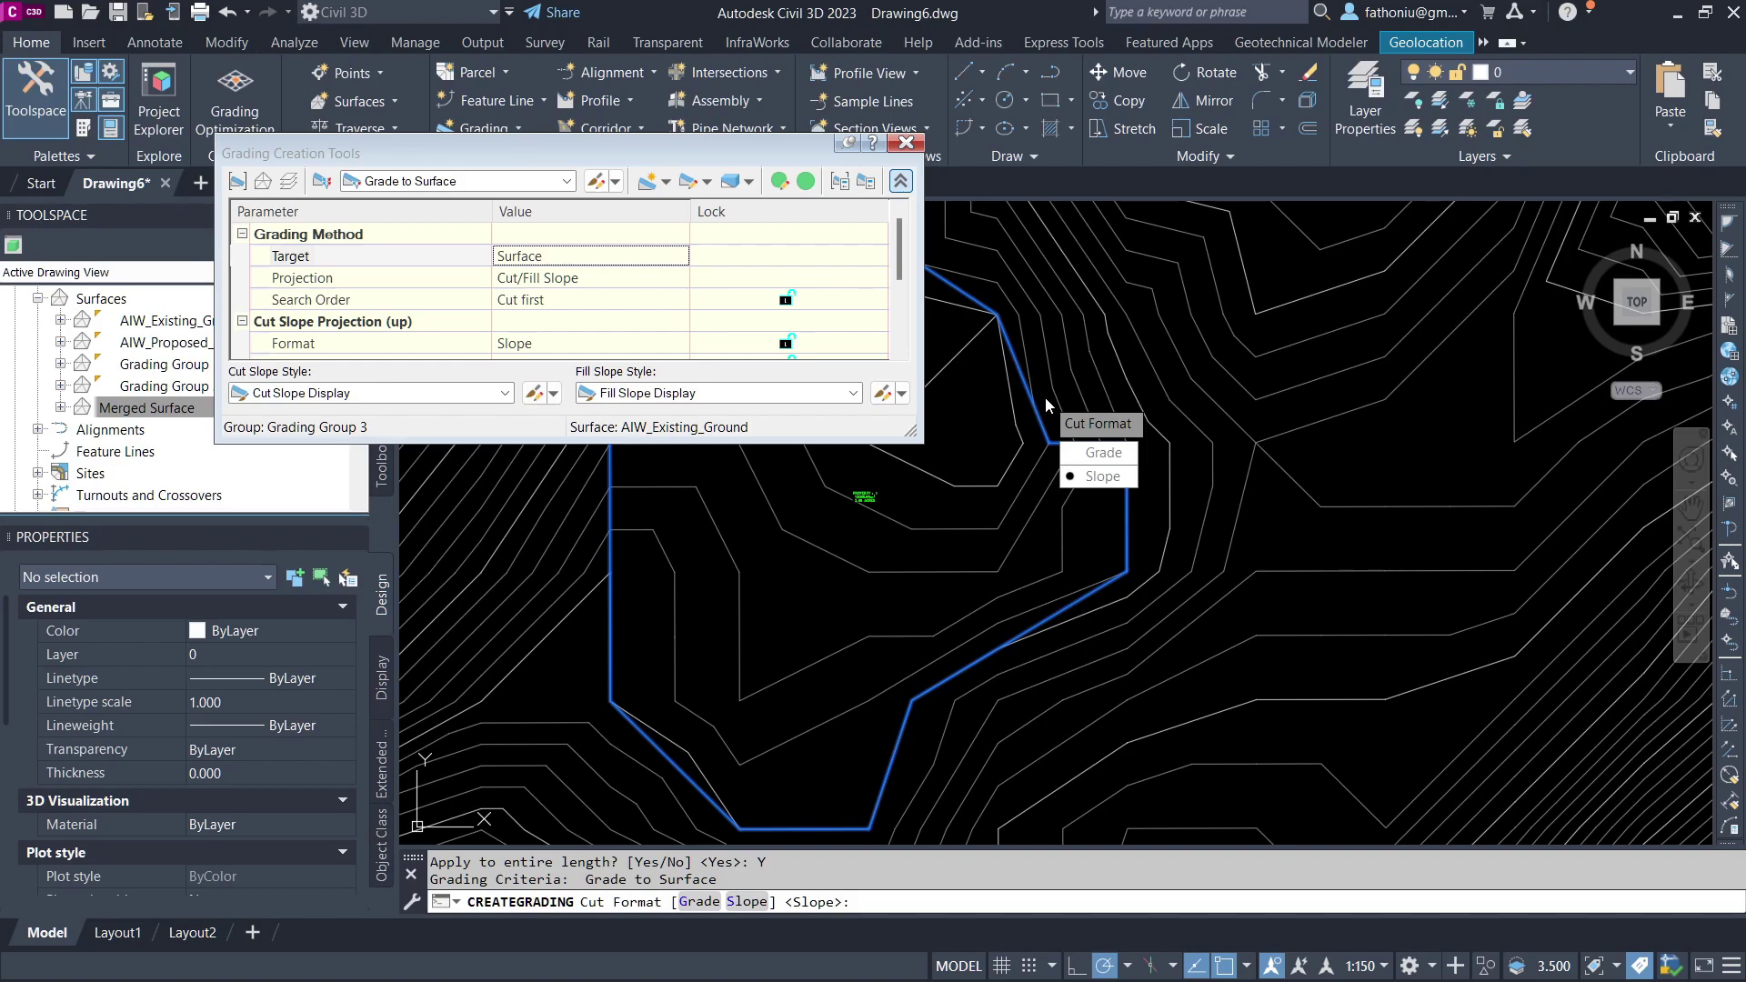
key(Return)
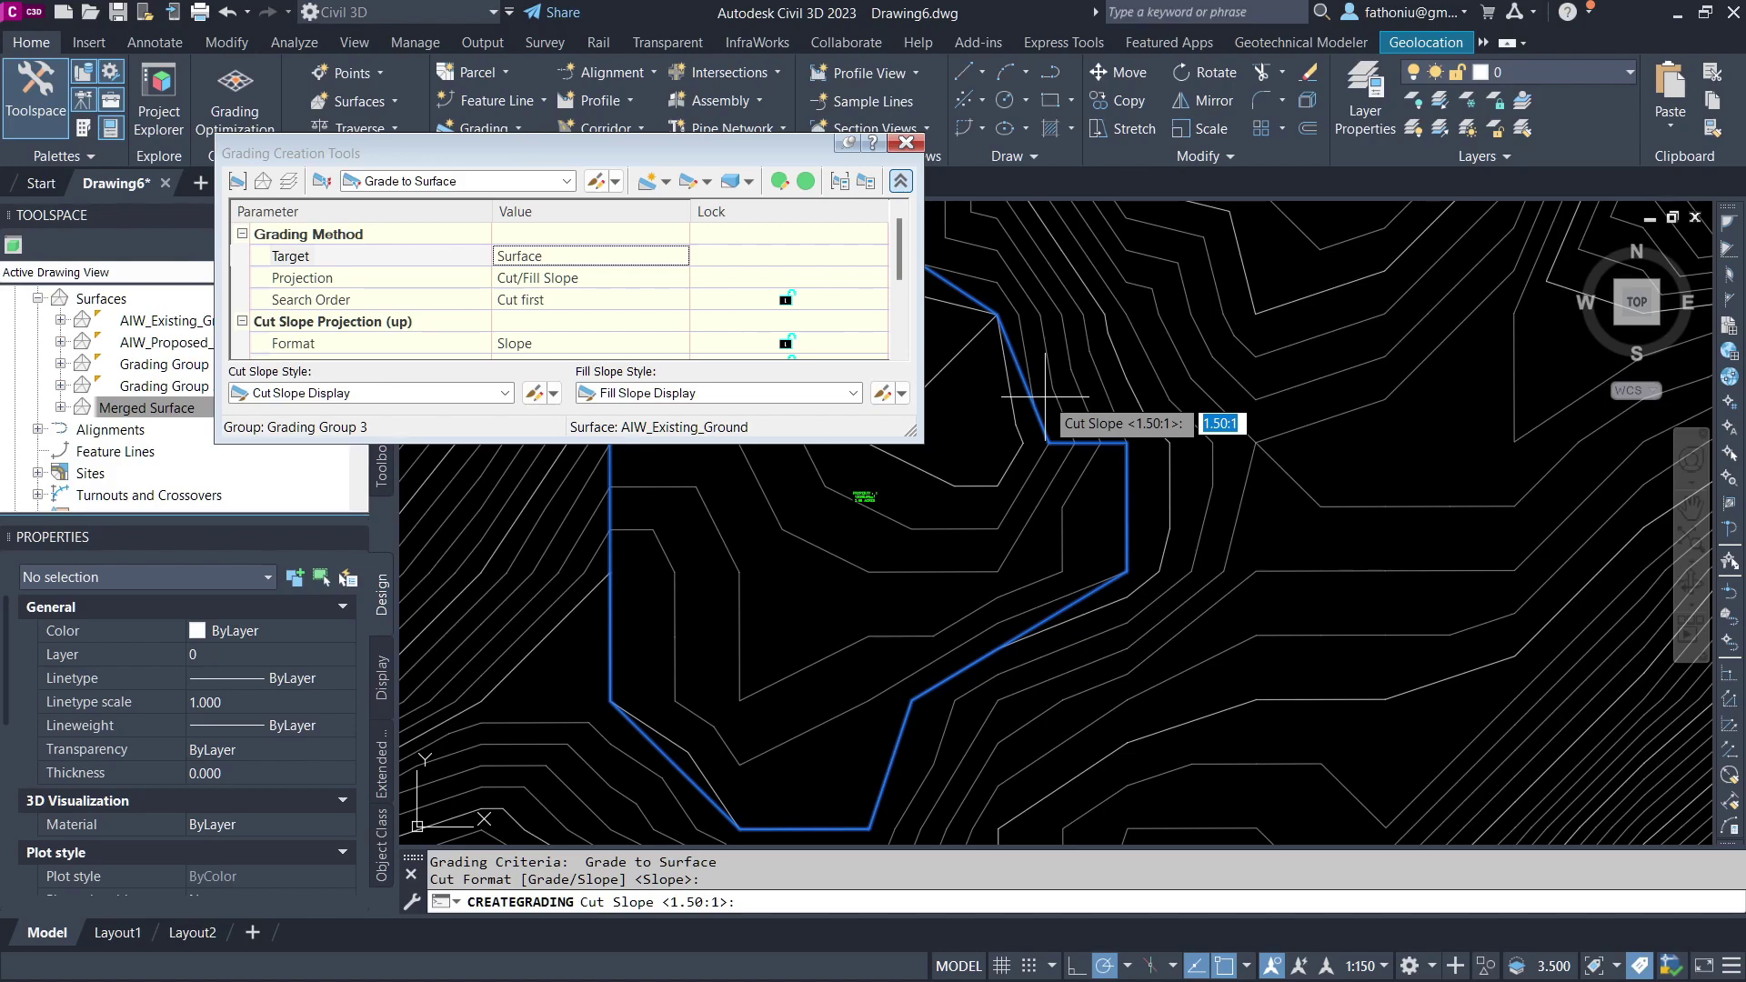
key(Return)
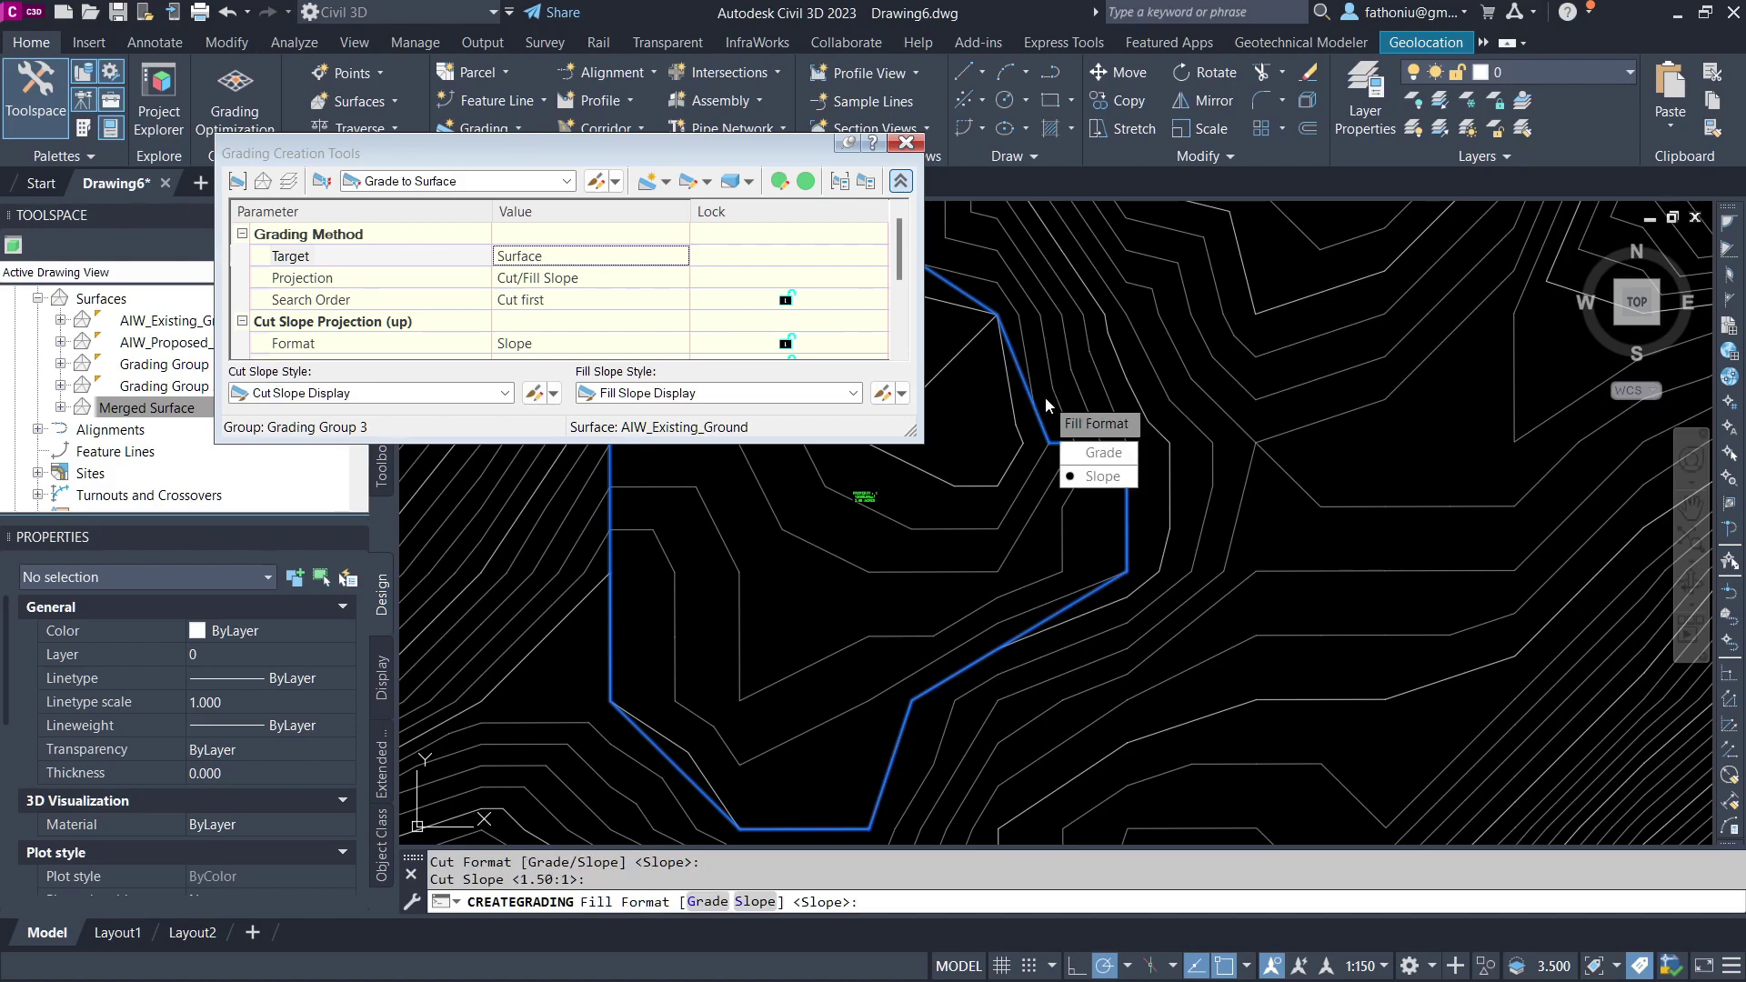
key(Return)
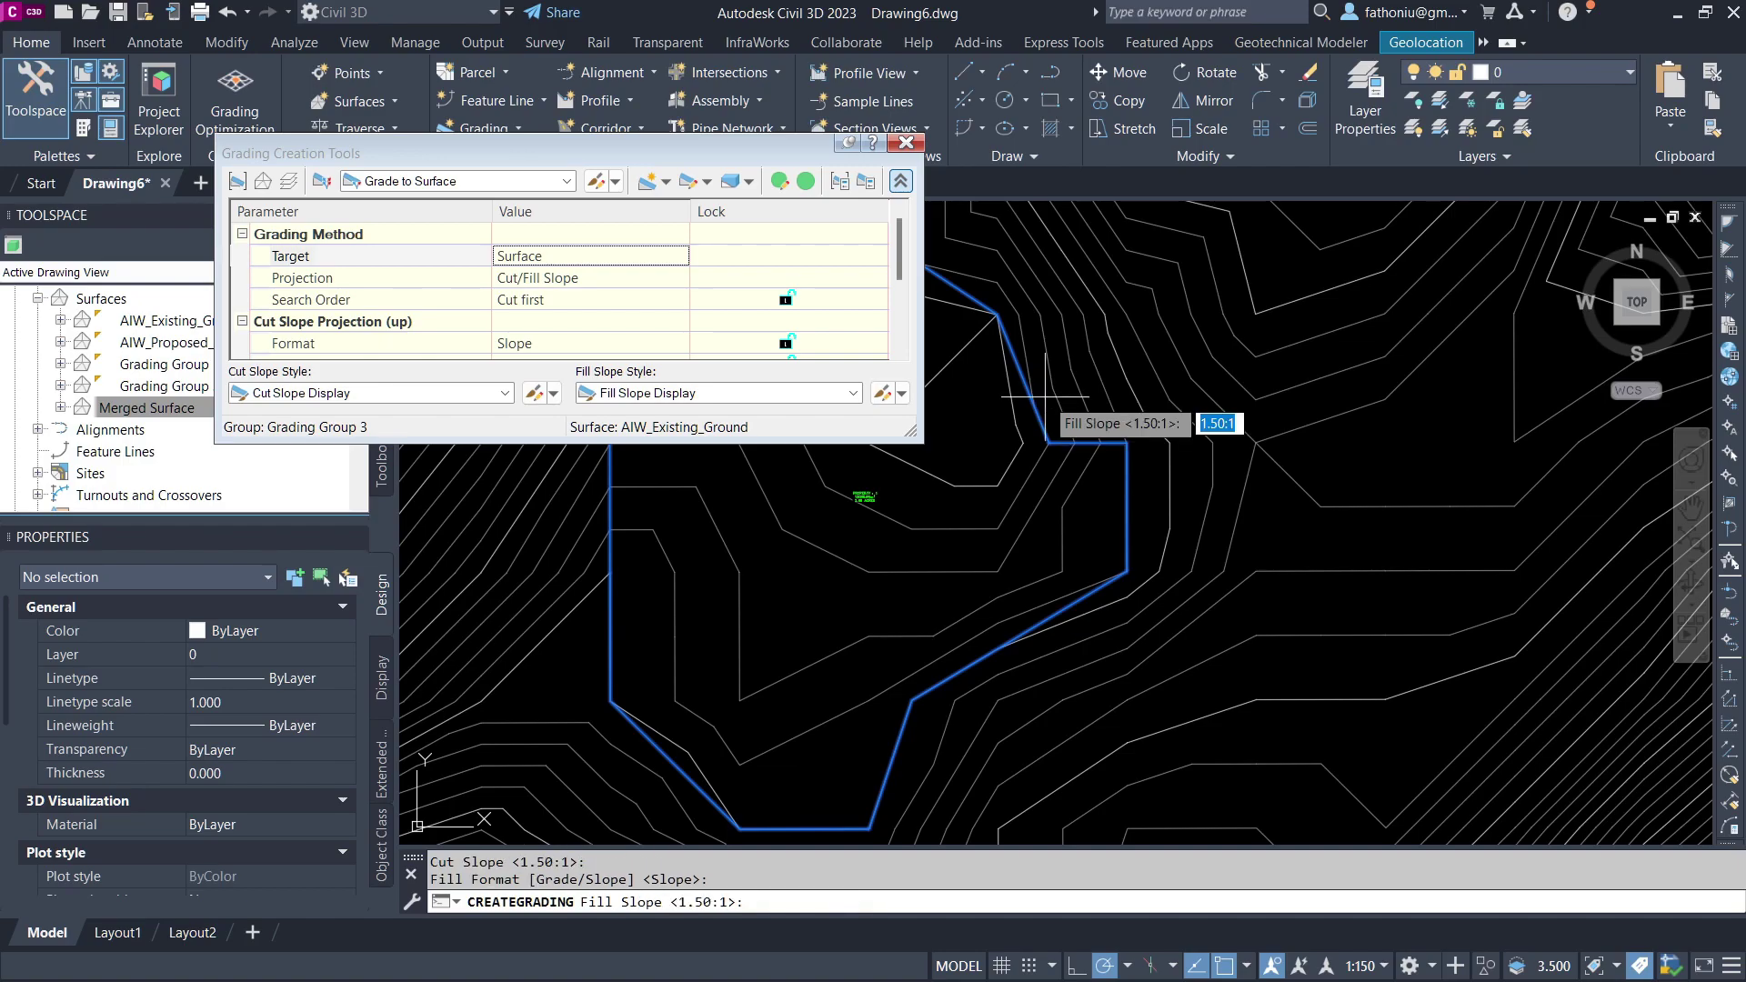
key(Return)
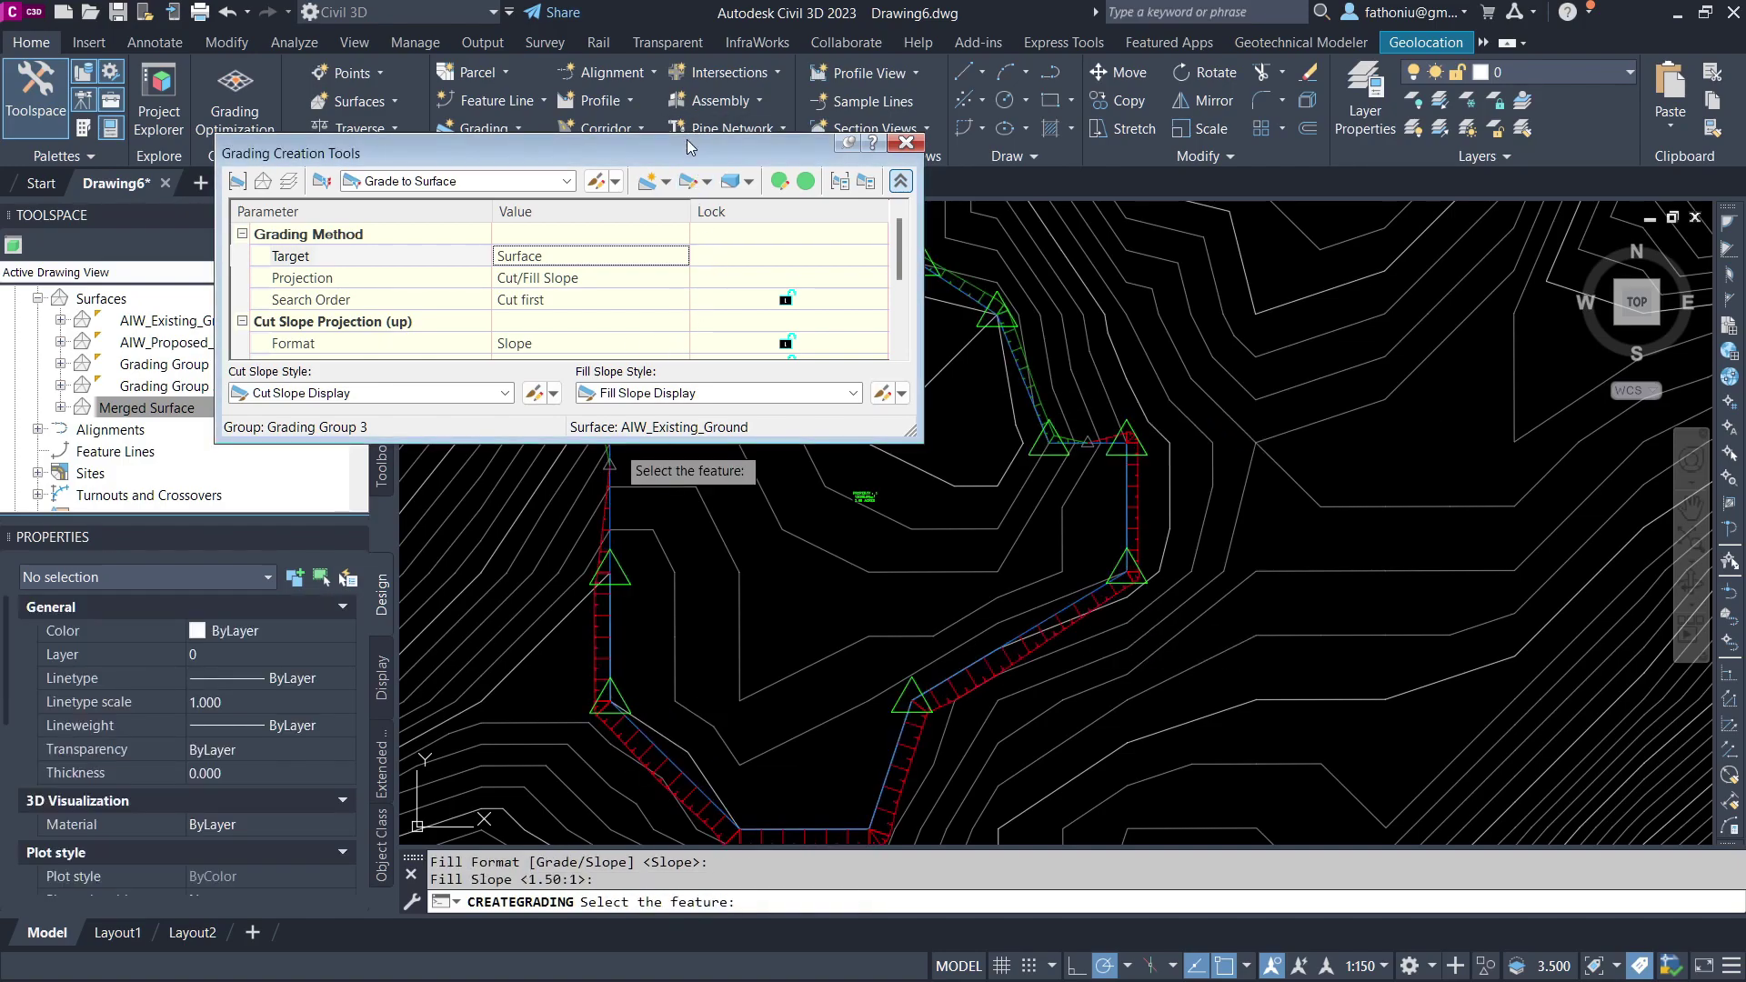
Create a grading infill in the area enclosed by the parcel boundary
drag(691, 153, 435, 66)
click(411, 95)
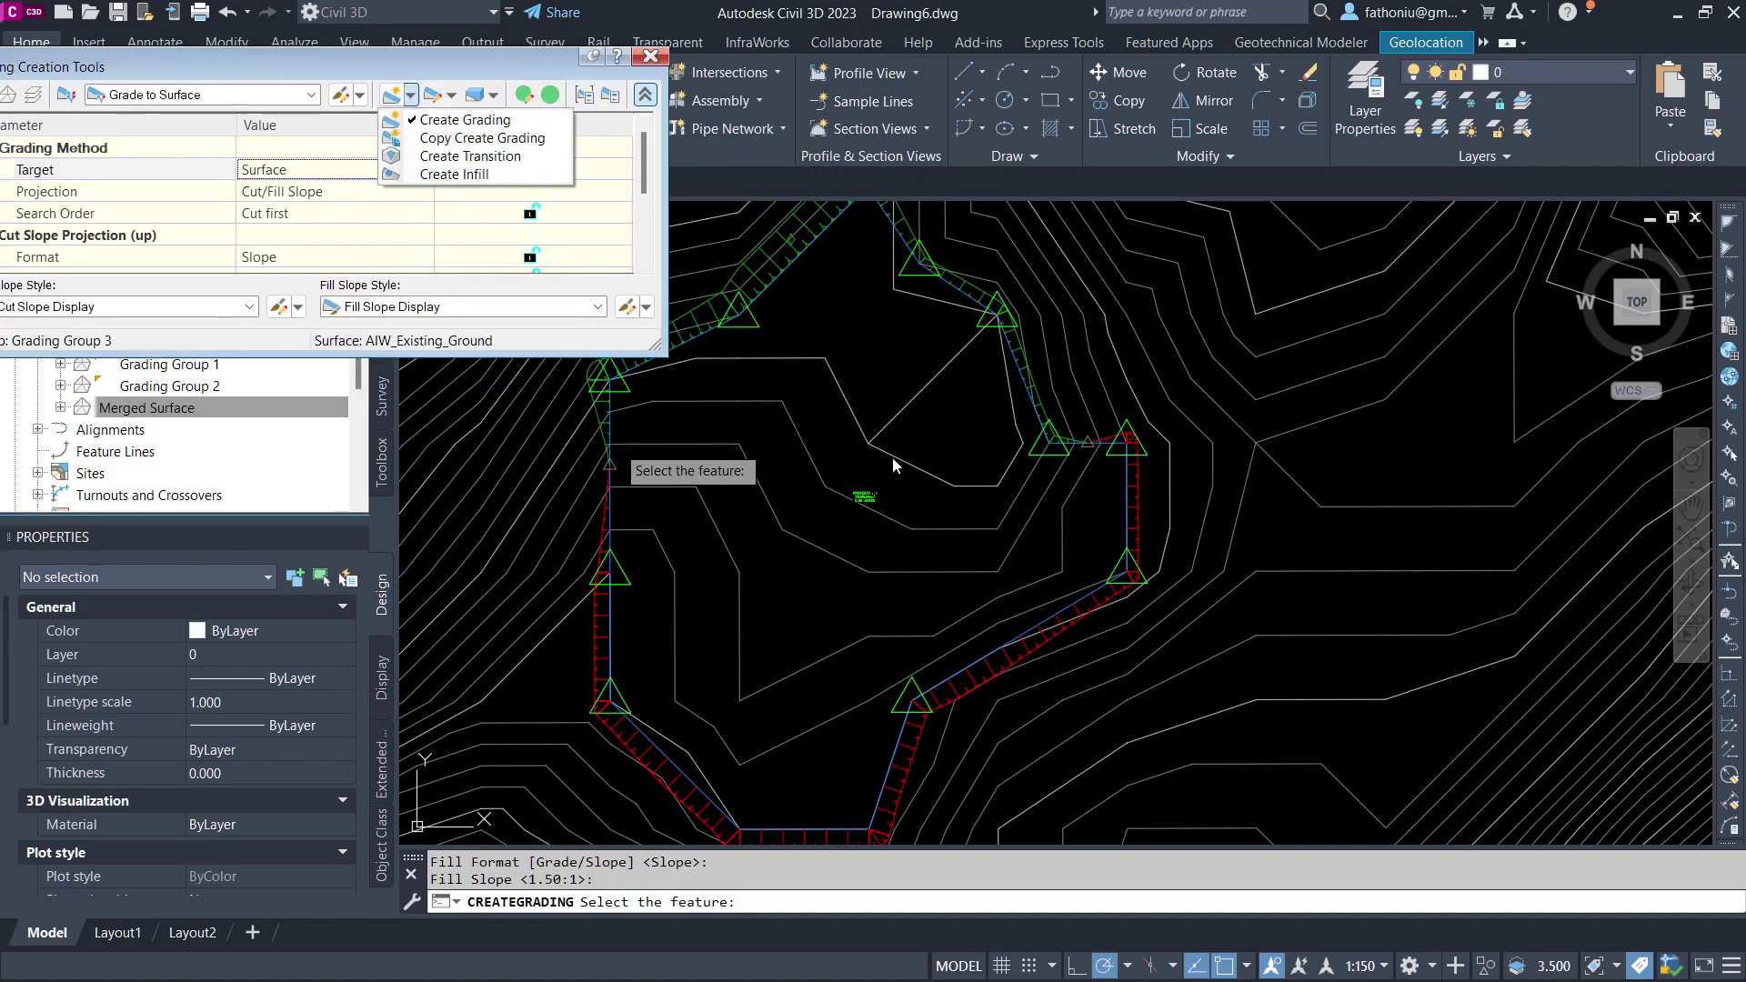
click(454, 174)
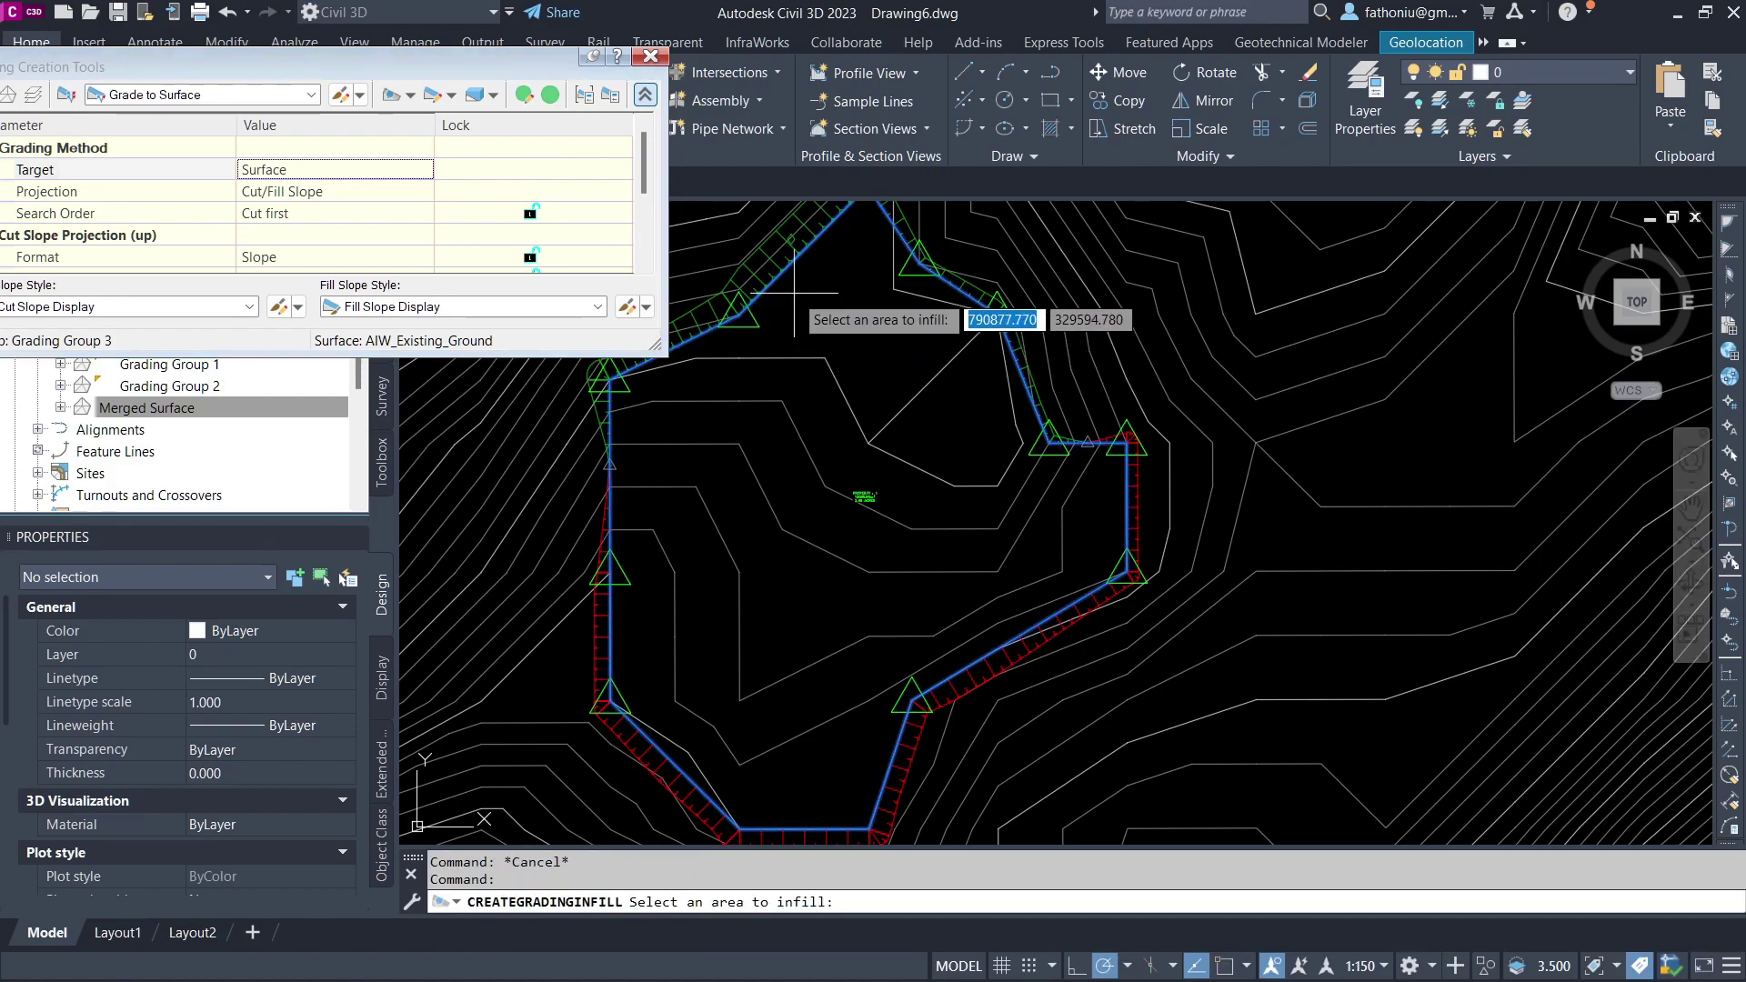
click(794, 293)
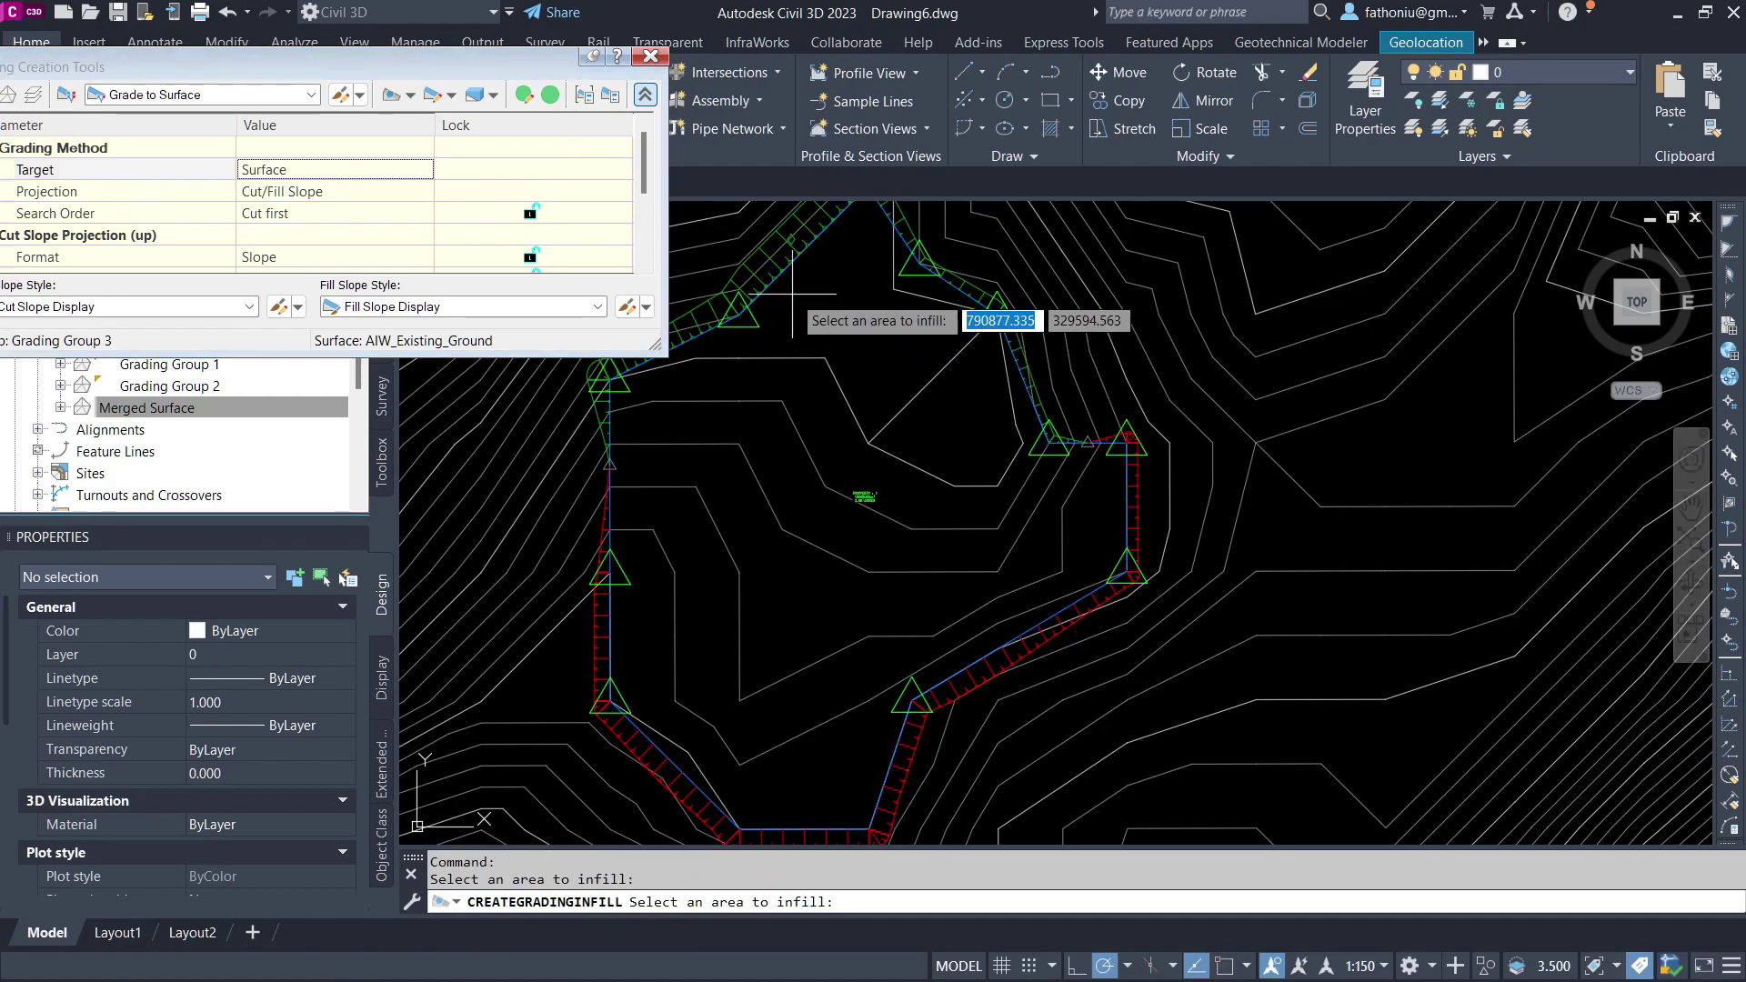
key(Return)
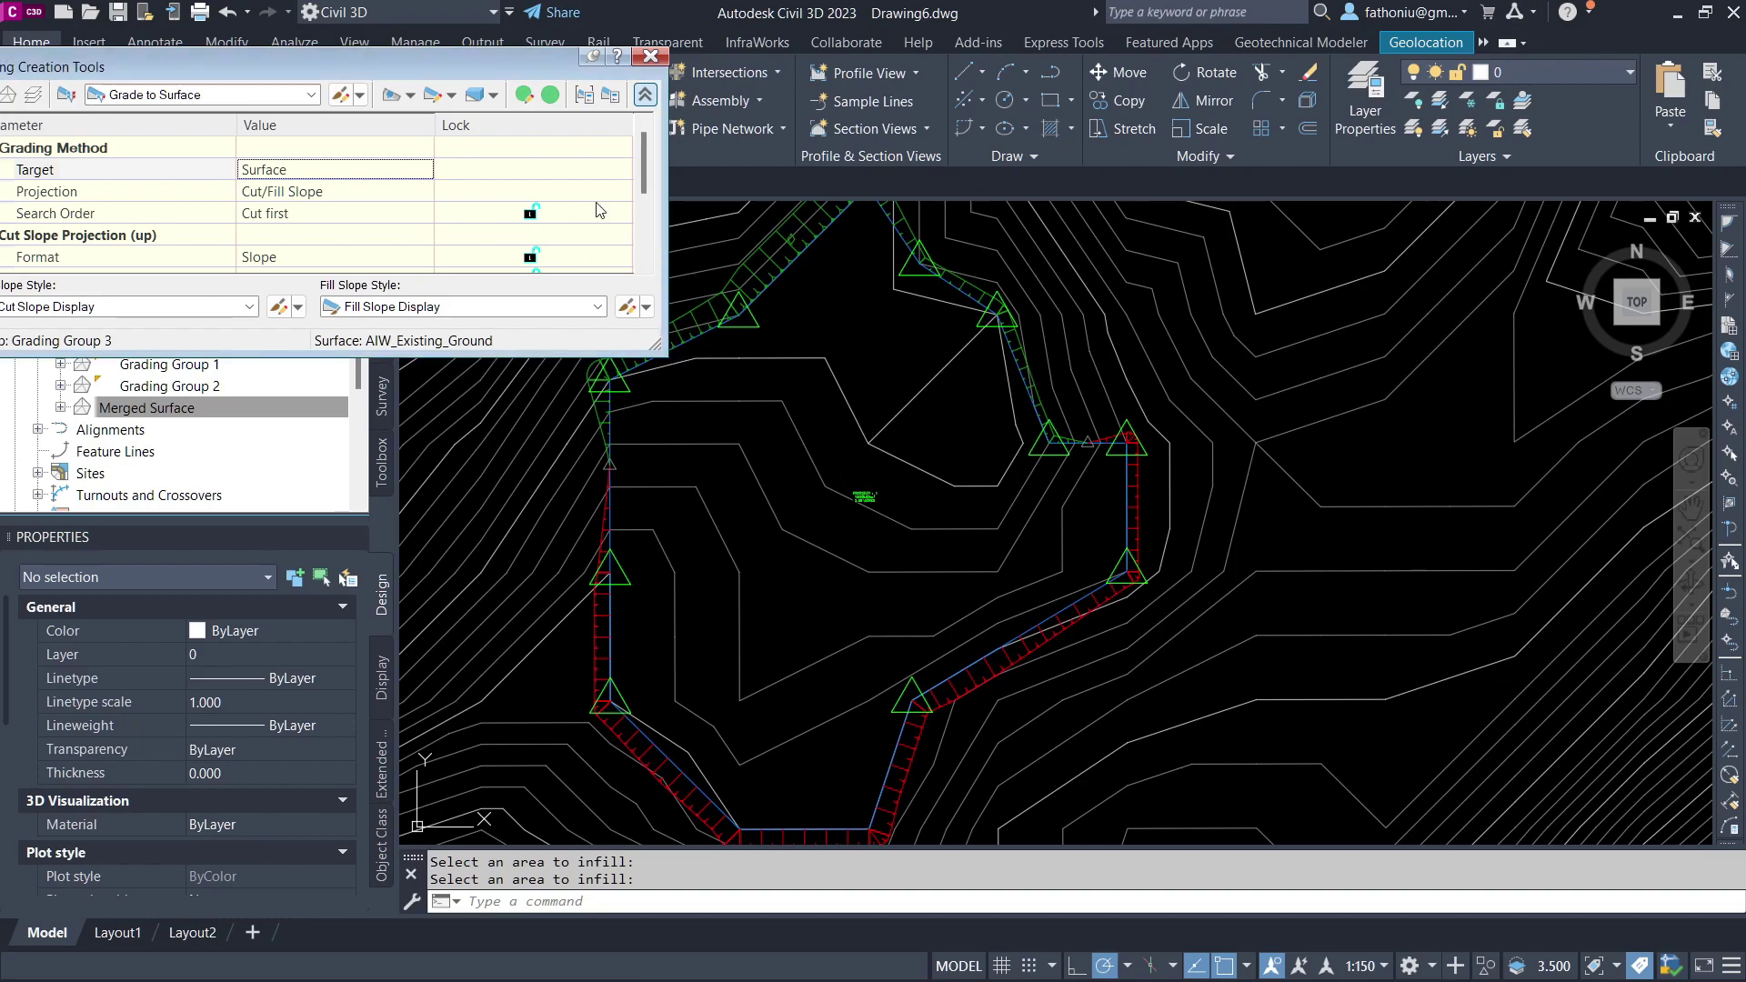
Review the grading volume tool options and check that Grading Group 3 in Site 3 is the active grading group
click(494, 95)
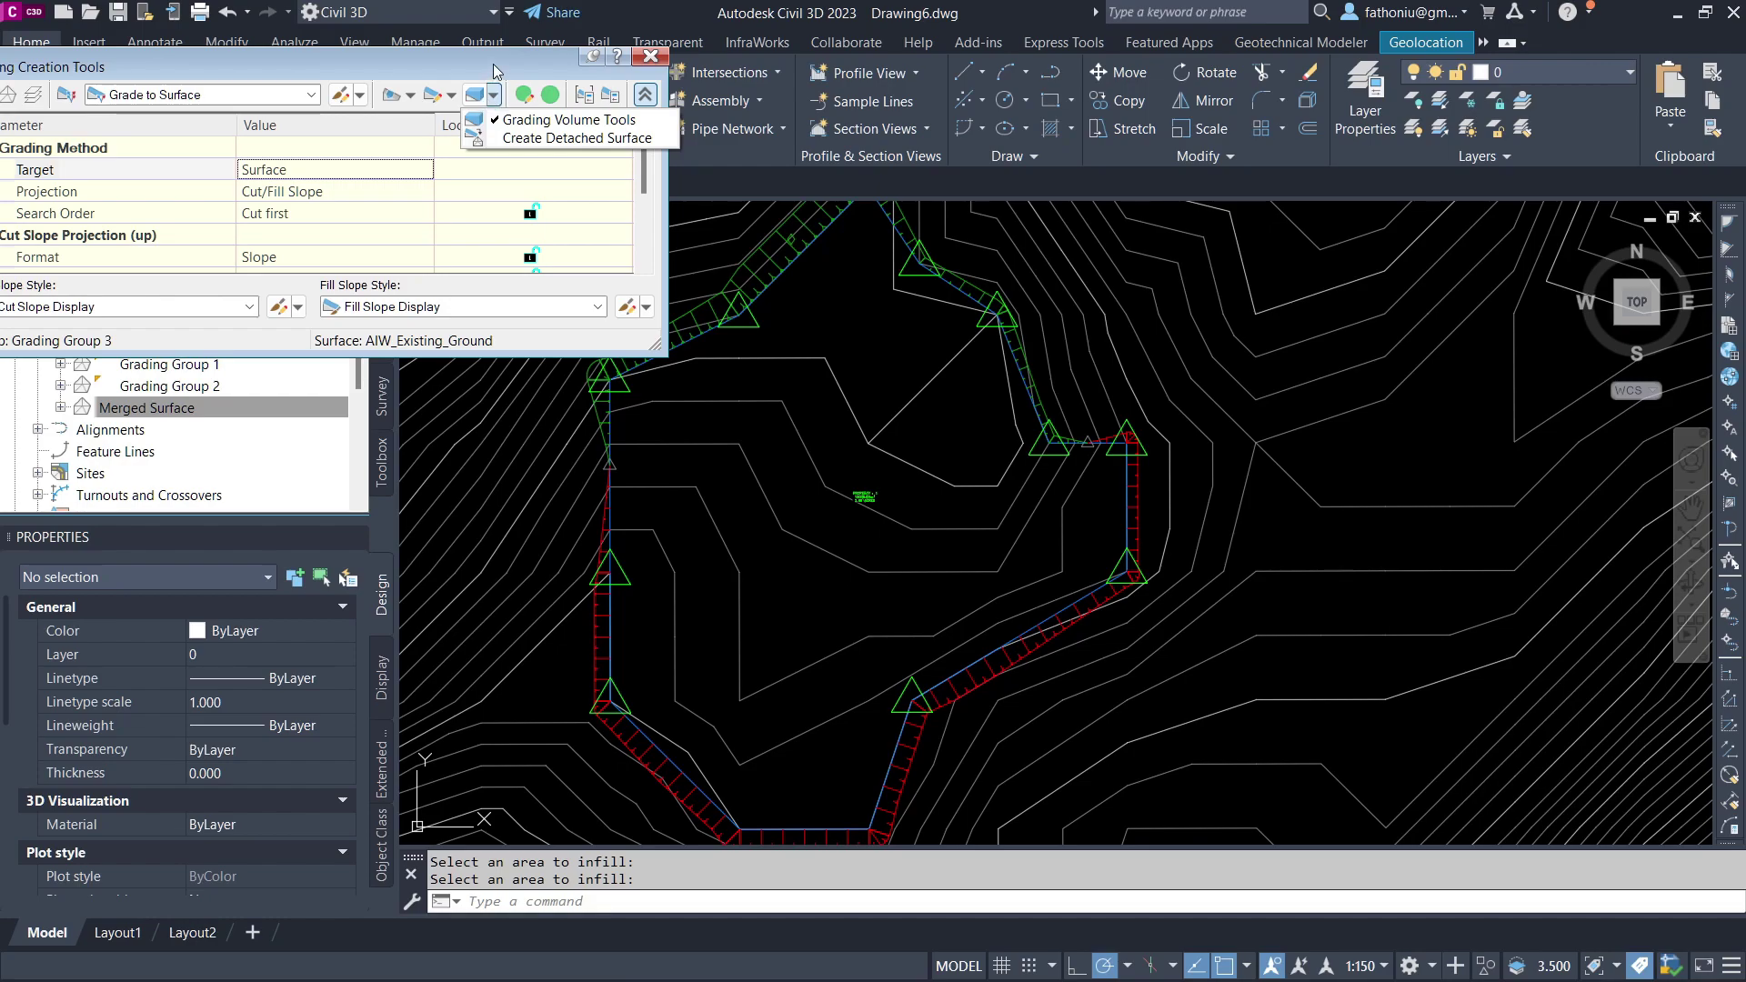
click(406, 62)
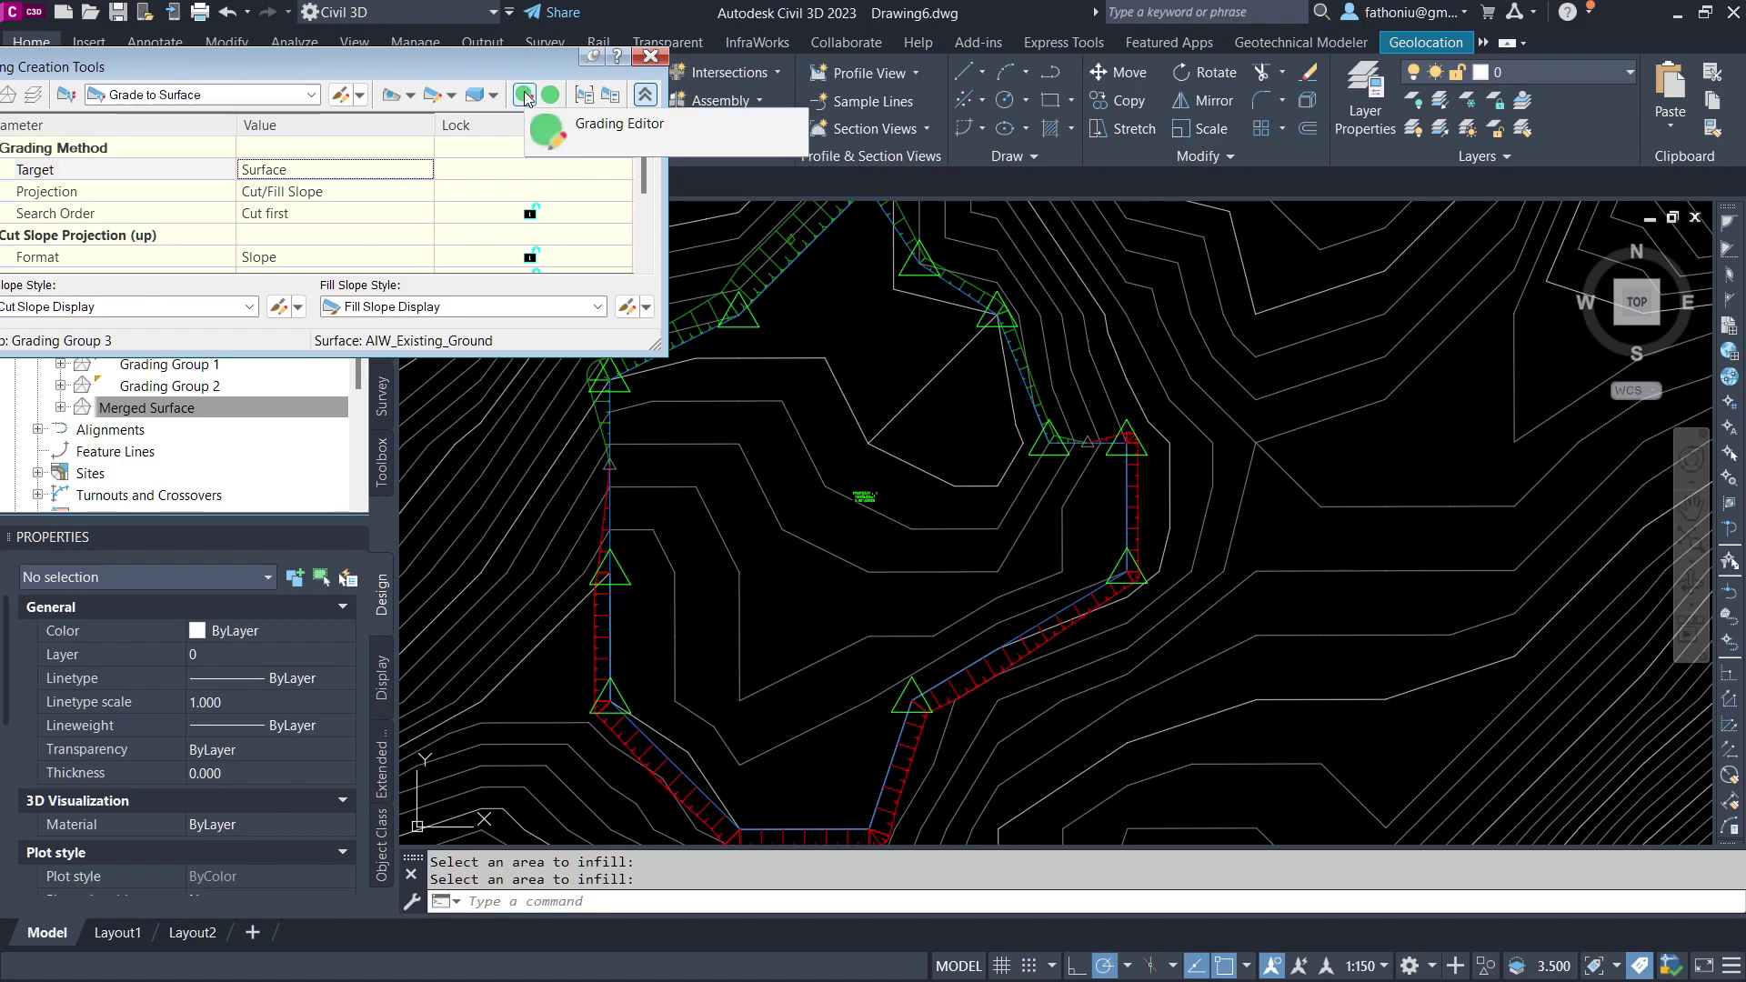
click(494, 94)
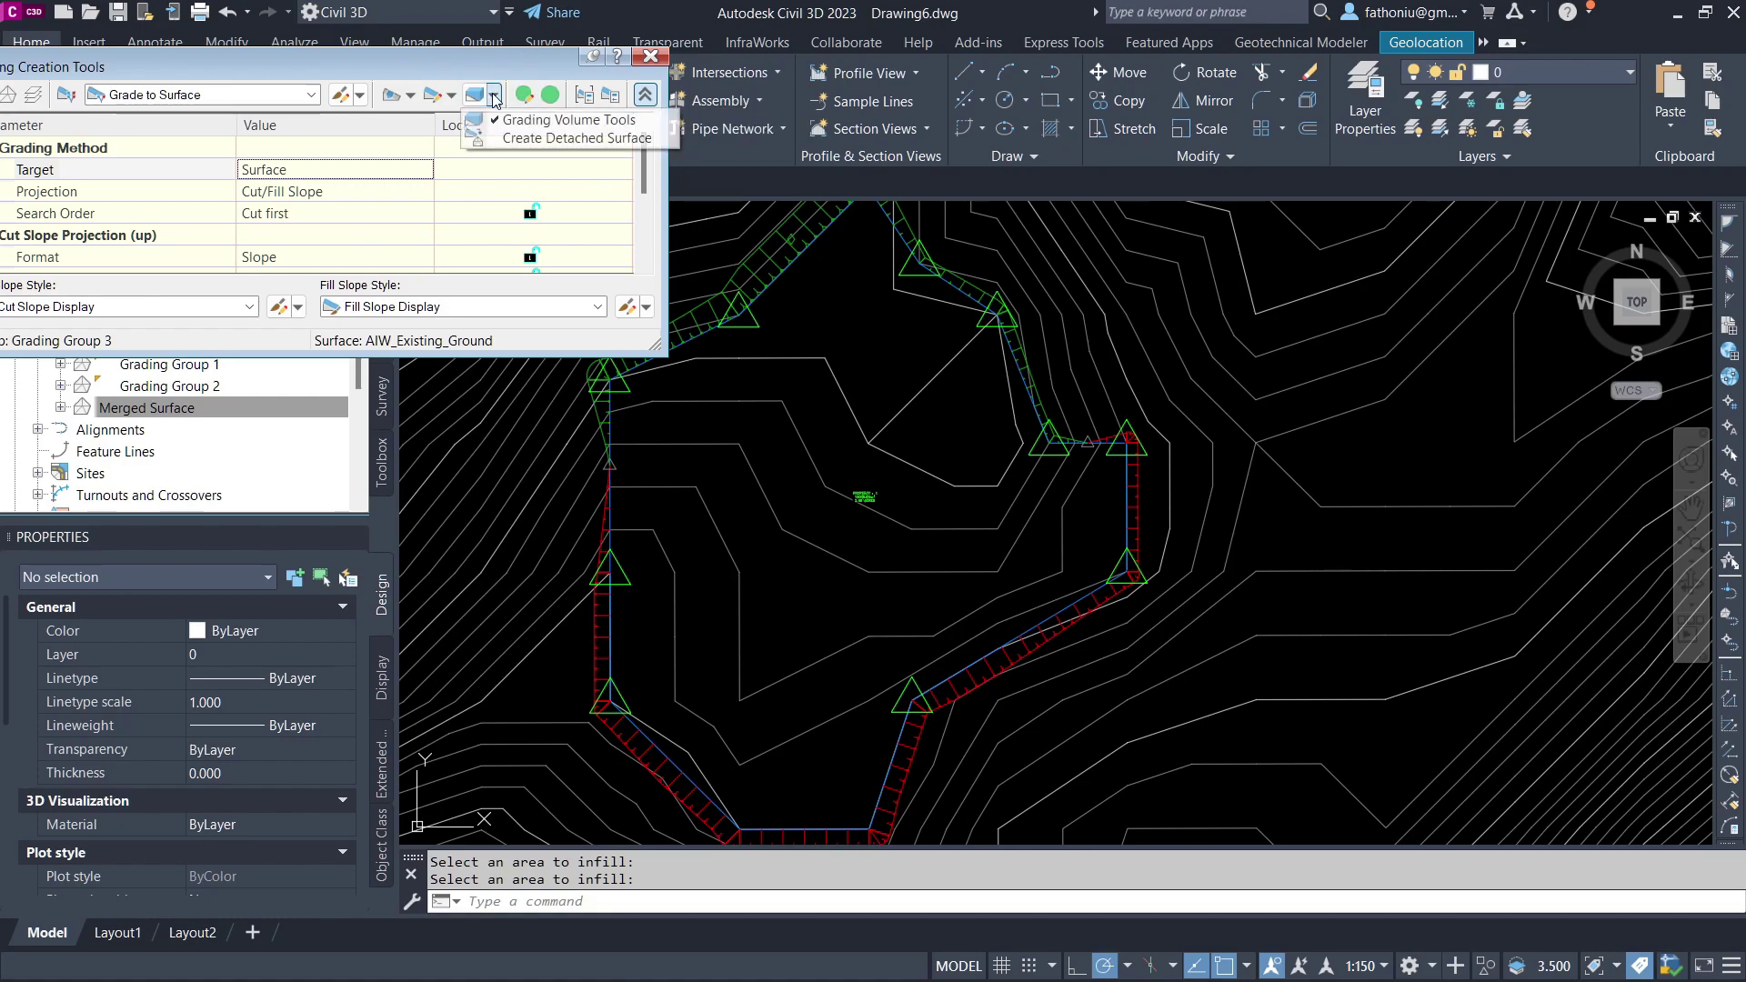
click(541, 125)
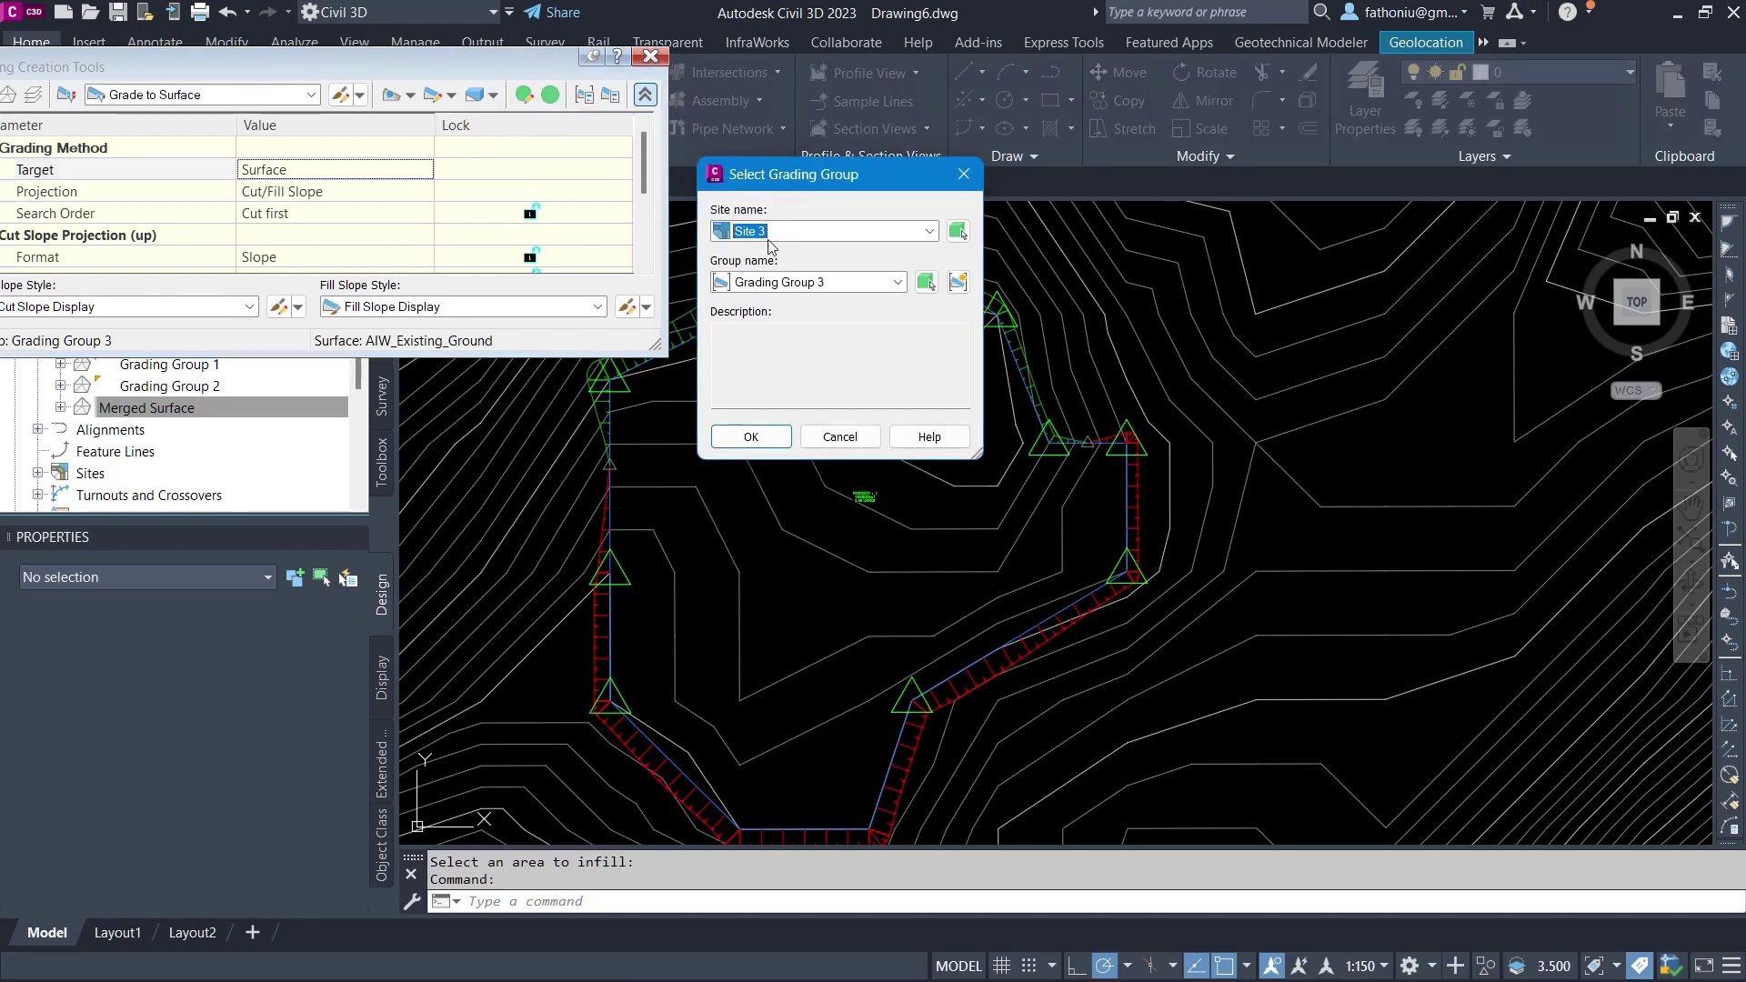
click(751, 437)
key(Return)
mouse_move(352, 64)
mouse_down()
mouse_move(606, 122)
mouse_move(1013, 162)
mouse_move(1225, 621)
mouse_move(995, 446)
mouse_move(855, 571)
mouse_move(668, 233)
mouse_up()
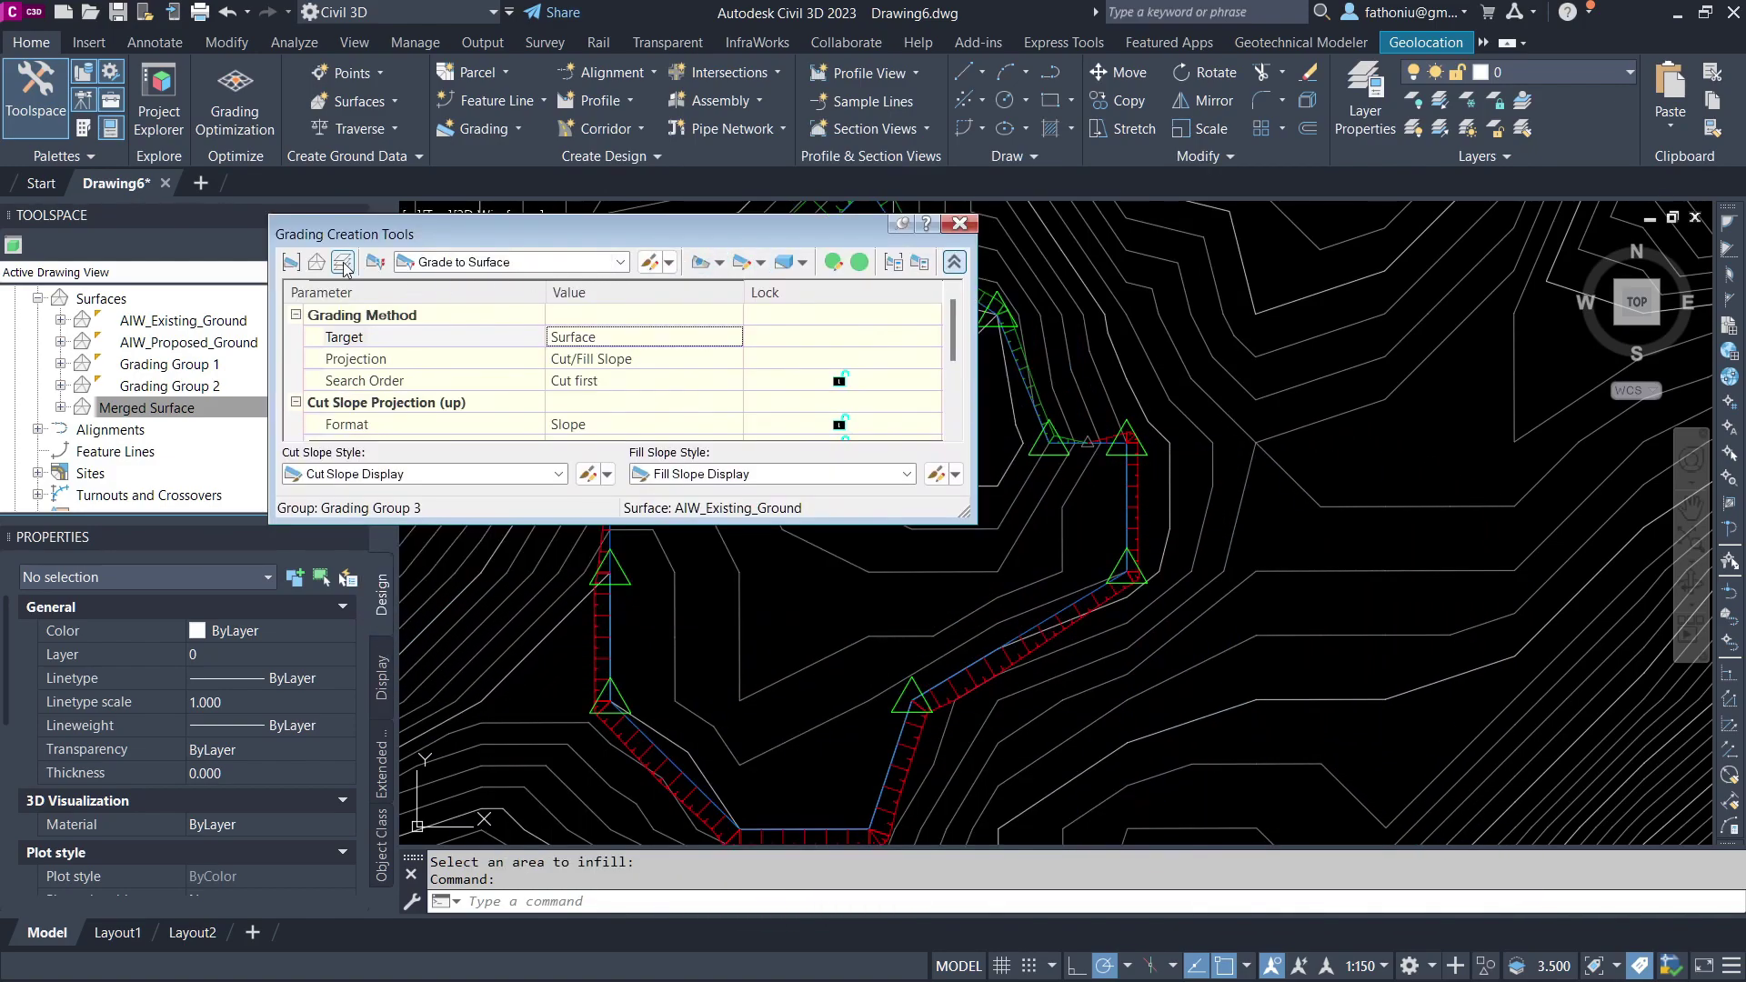
click(761, 263)
click(808, 287)
click(1019, 364)
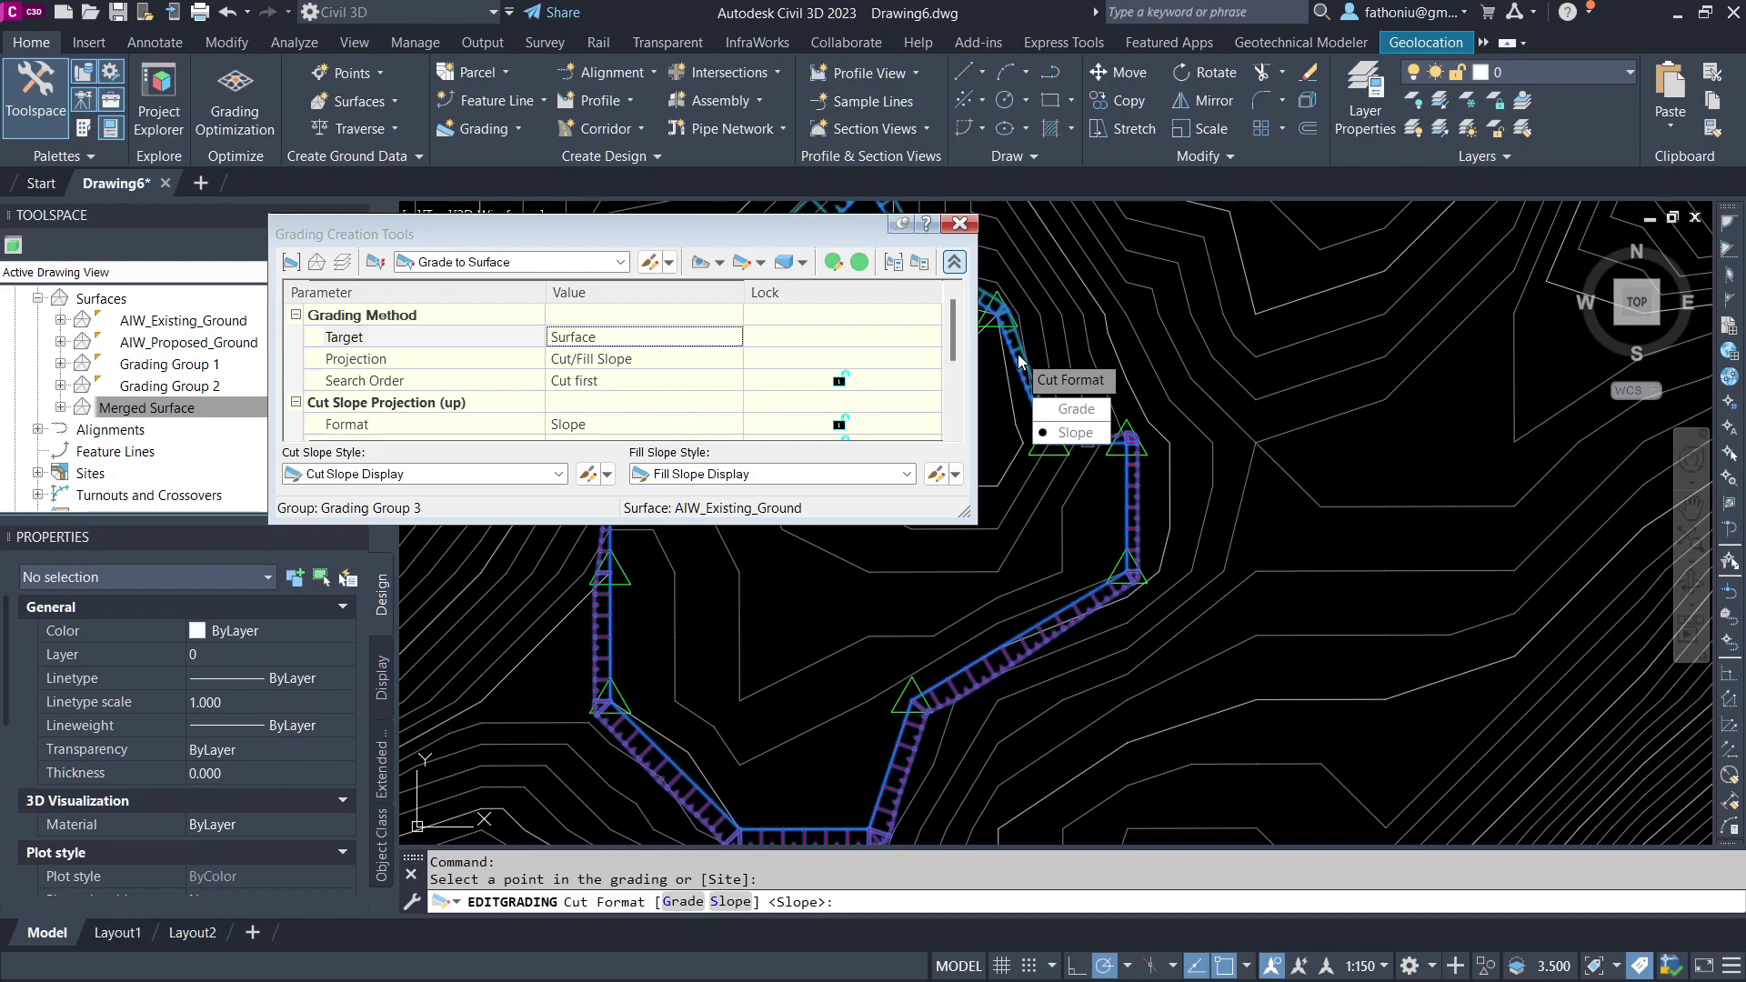
key(Escape)
key(Escape)
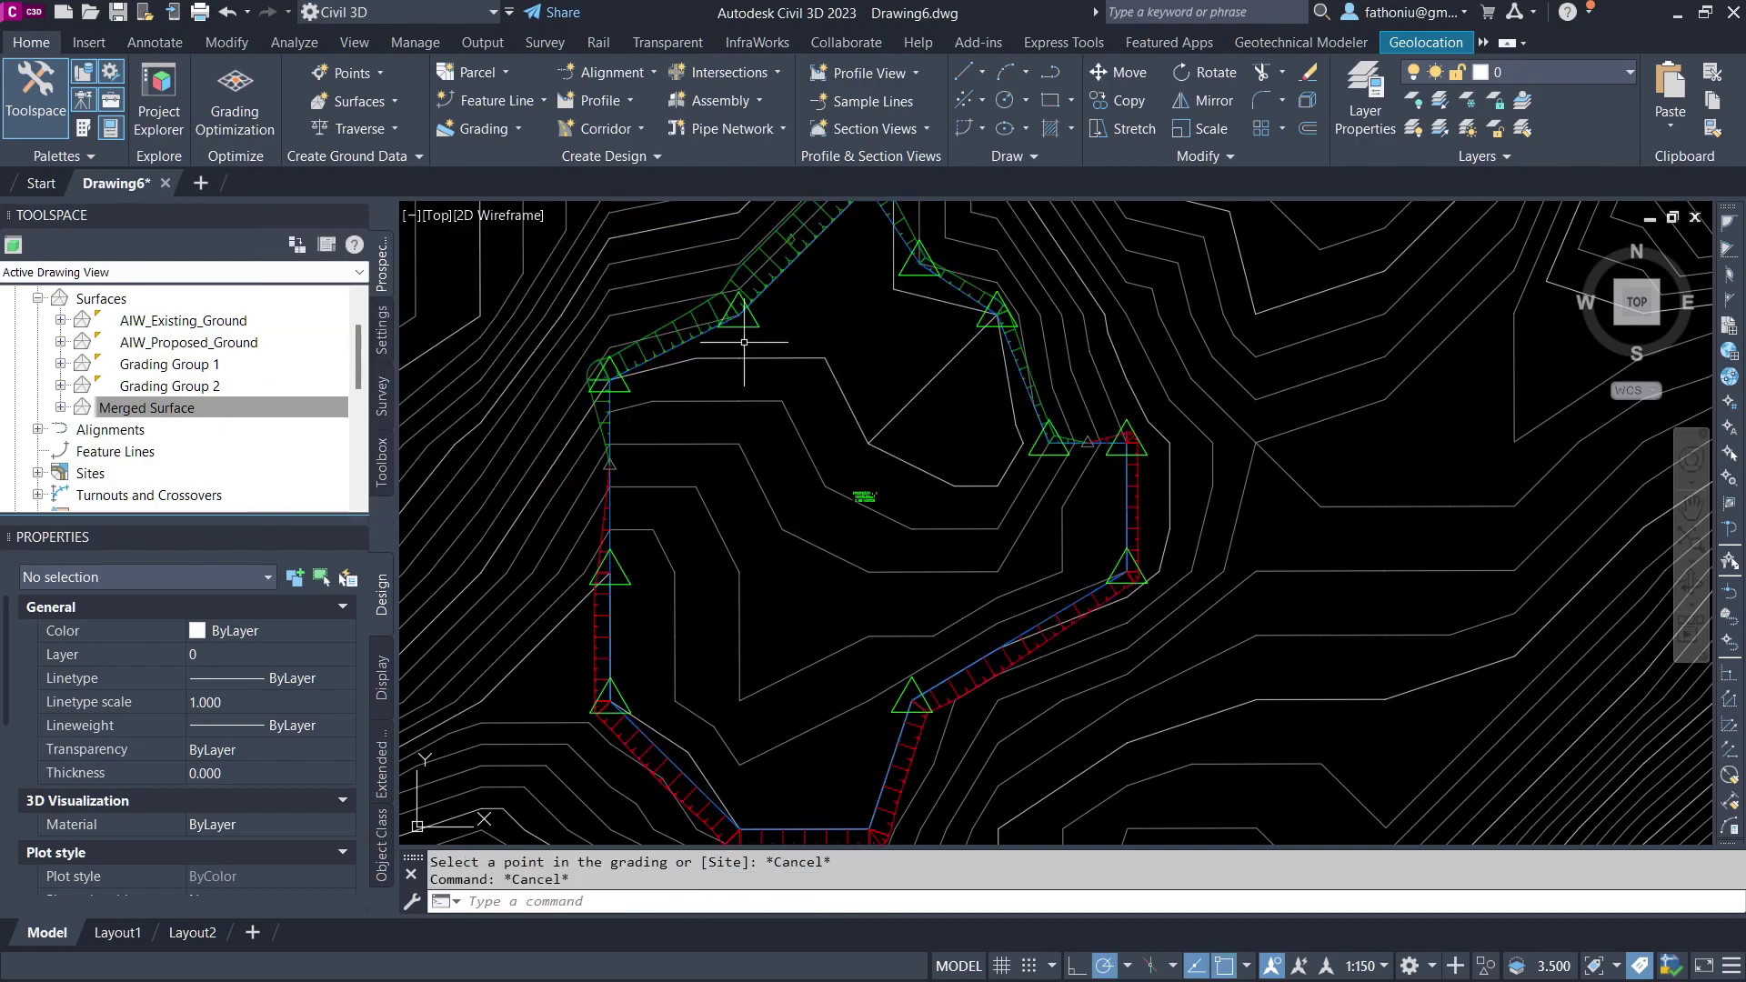
Try to turn on automatic surface creation for Grading Group 3, using a TIN surface in the Contours 1m and 5m (Background) style
click(702, 325)
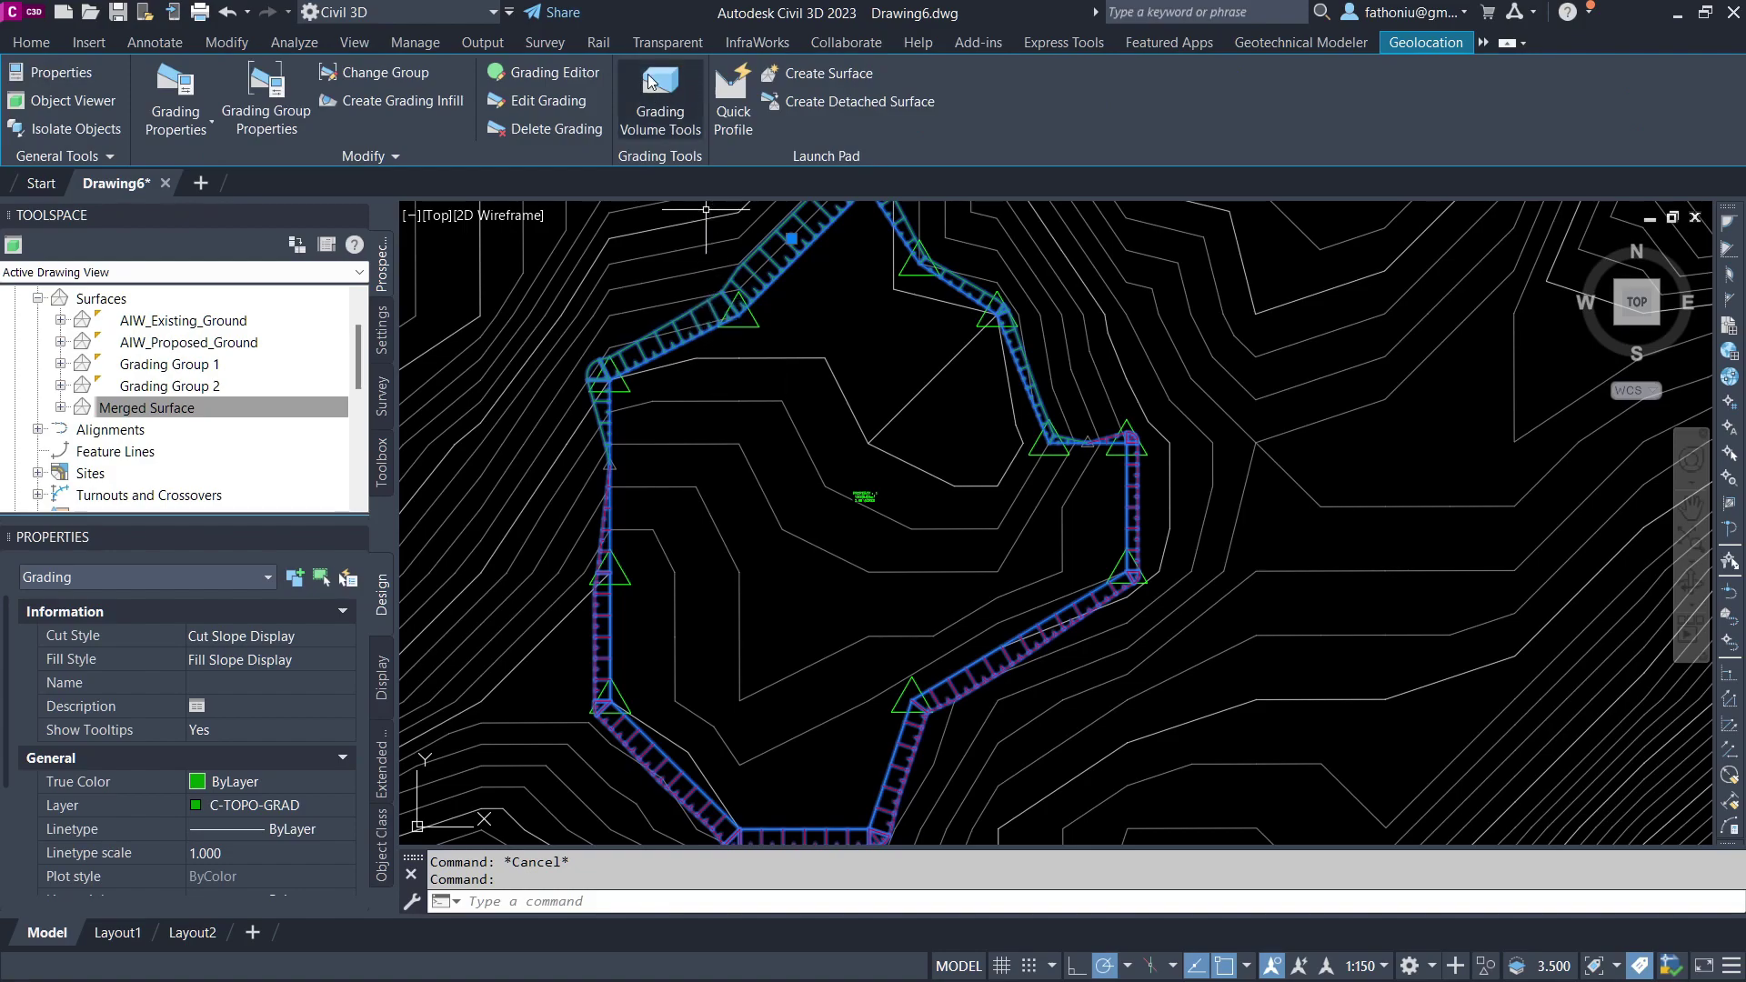
click(264, 91)
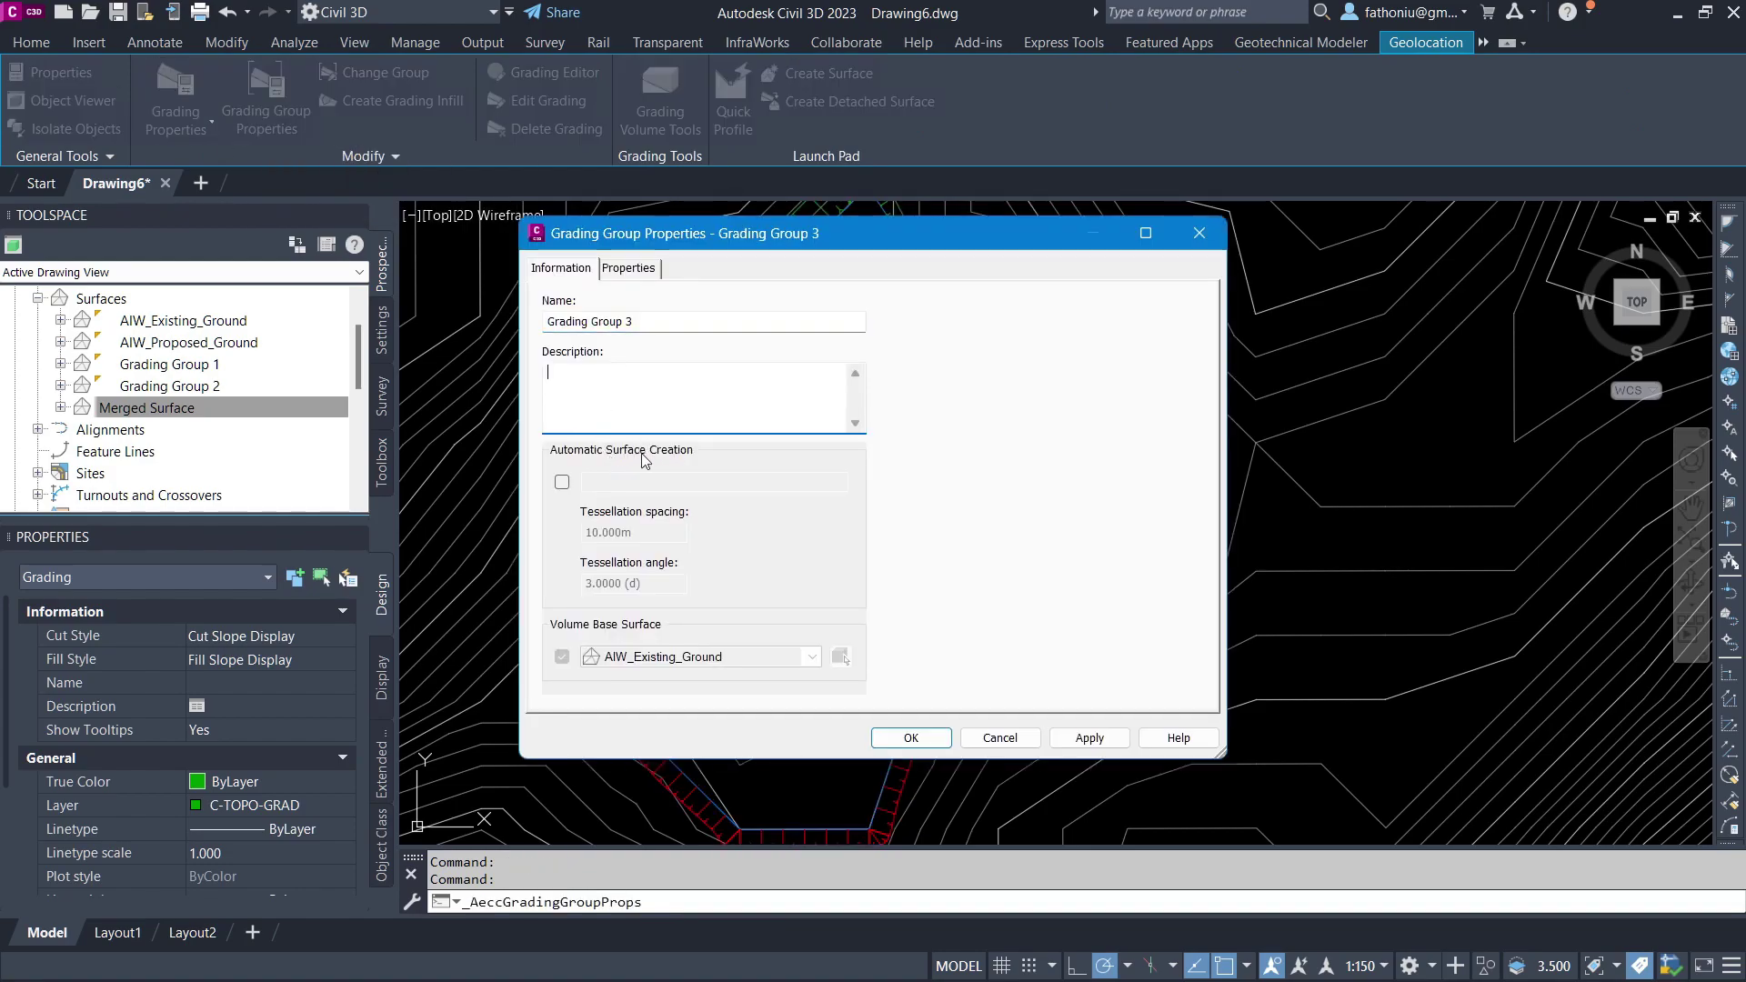
click(562, 482)
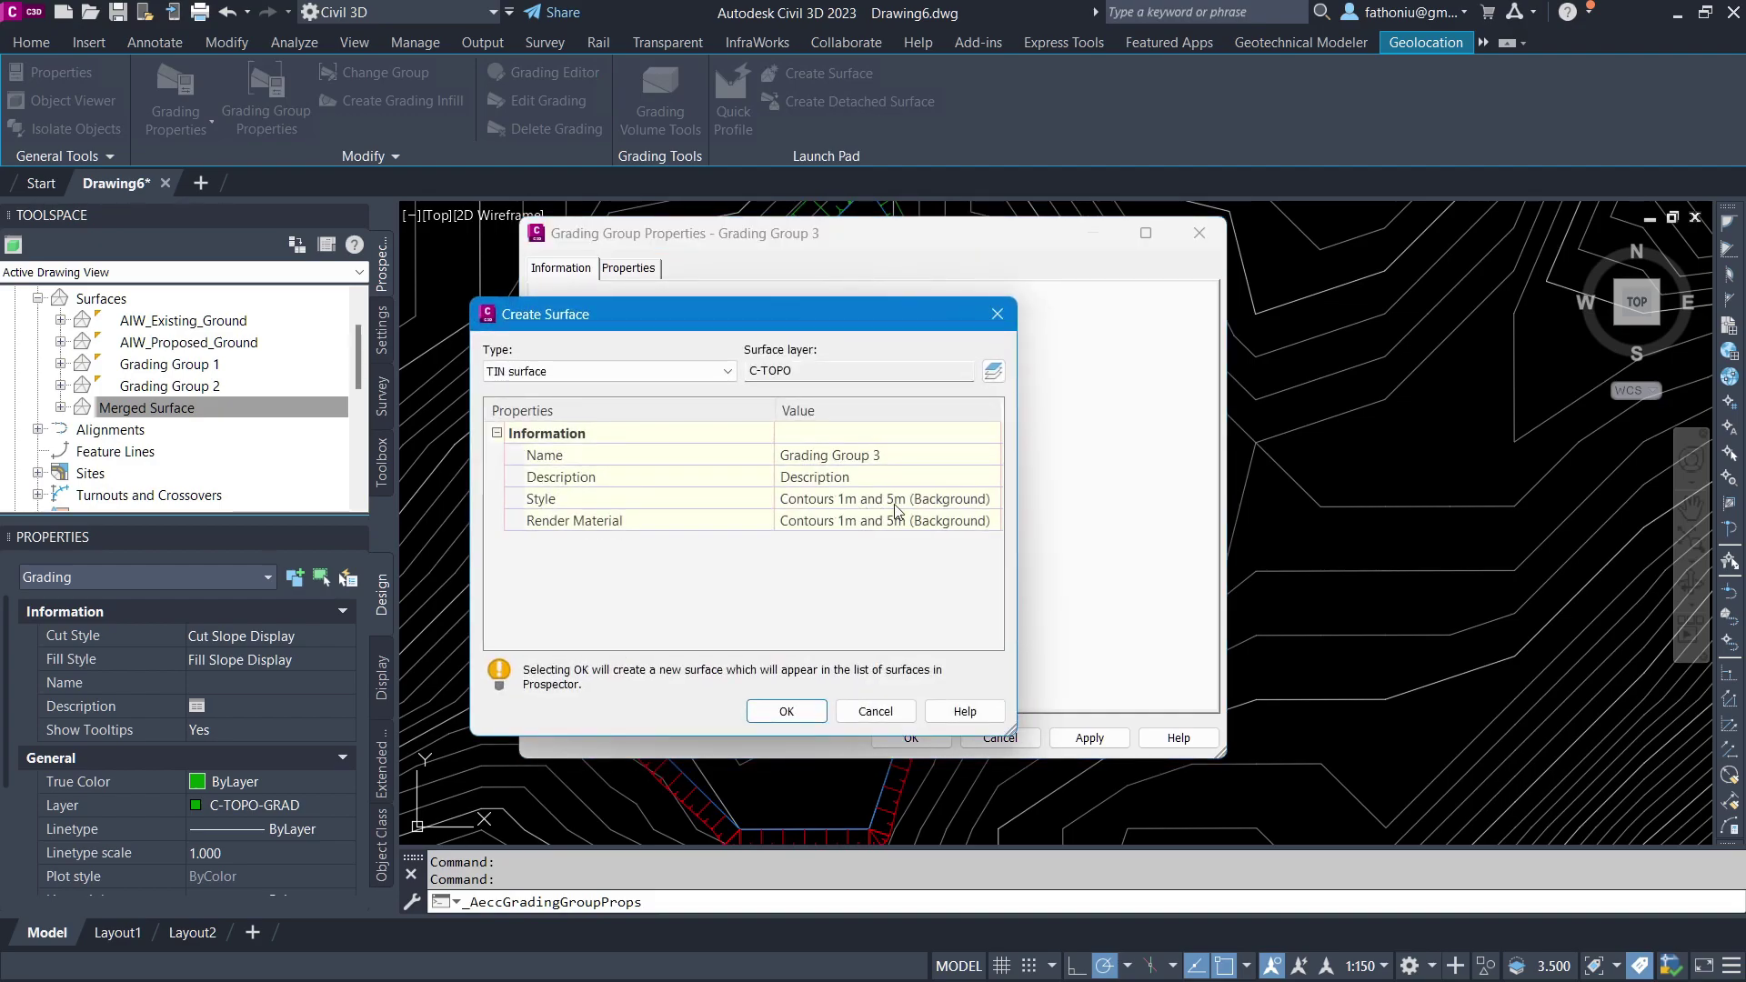
click(788, 718)
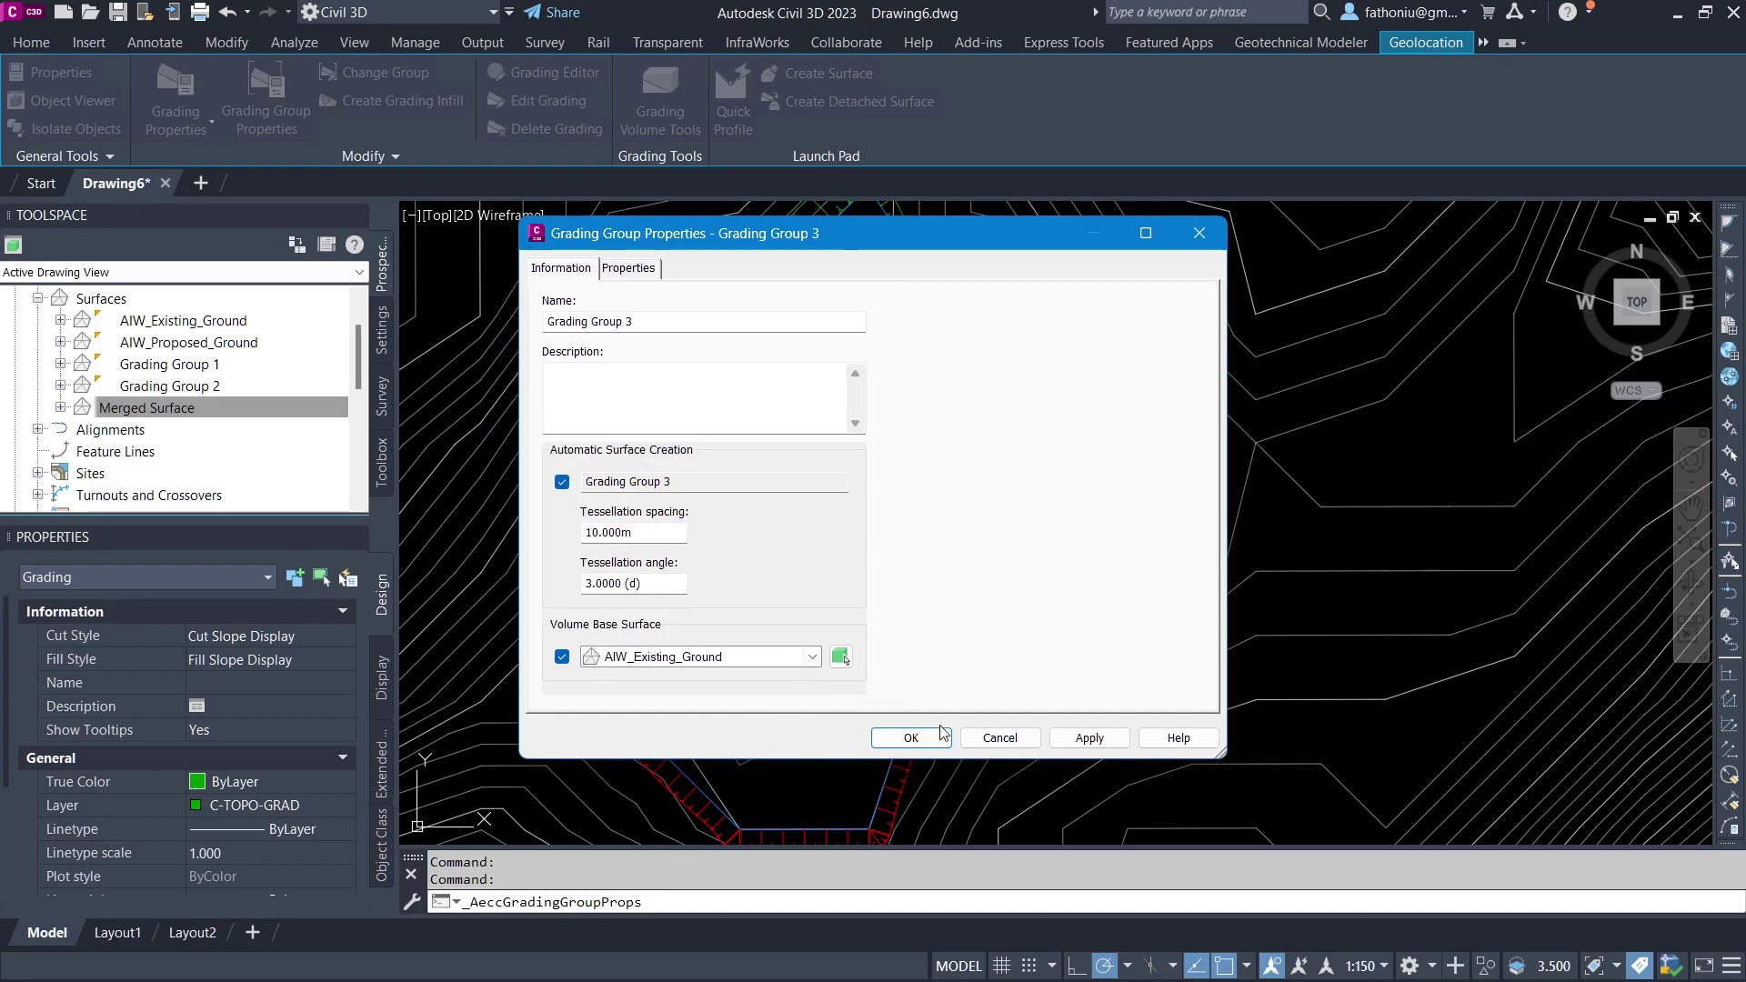
click(1008, 738)
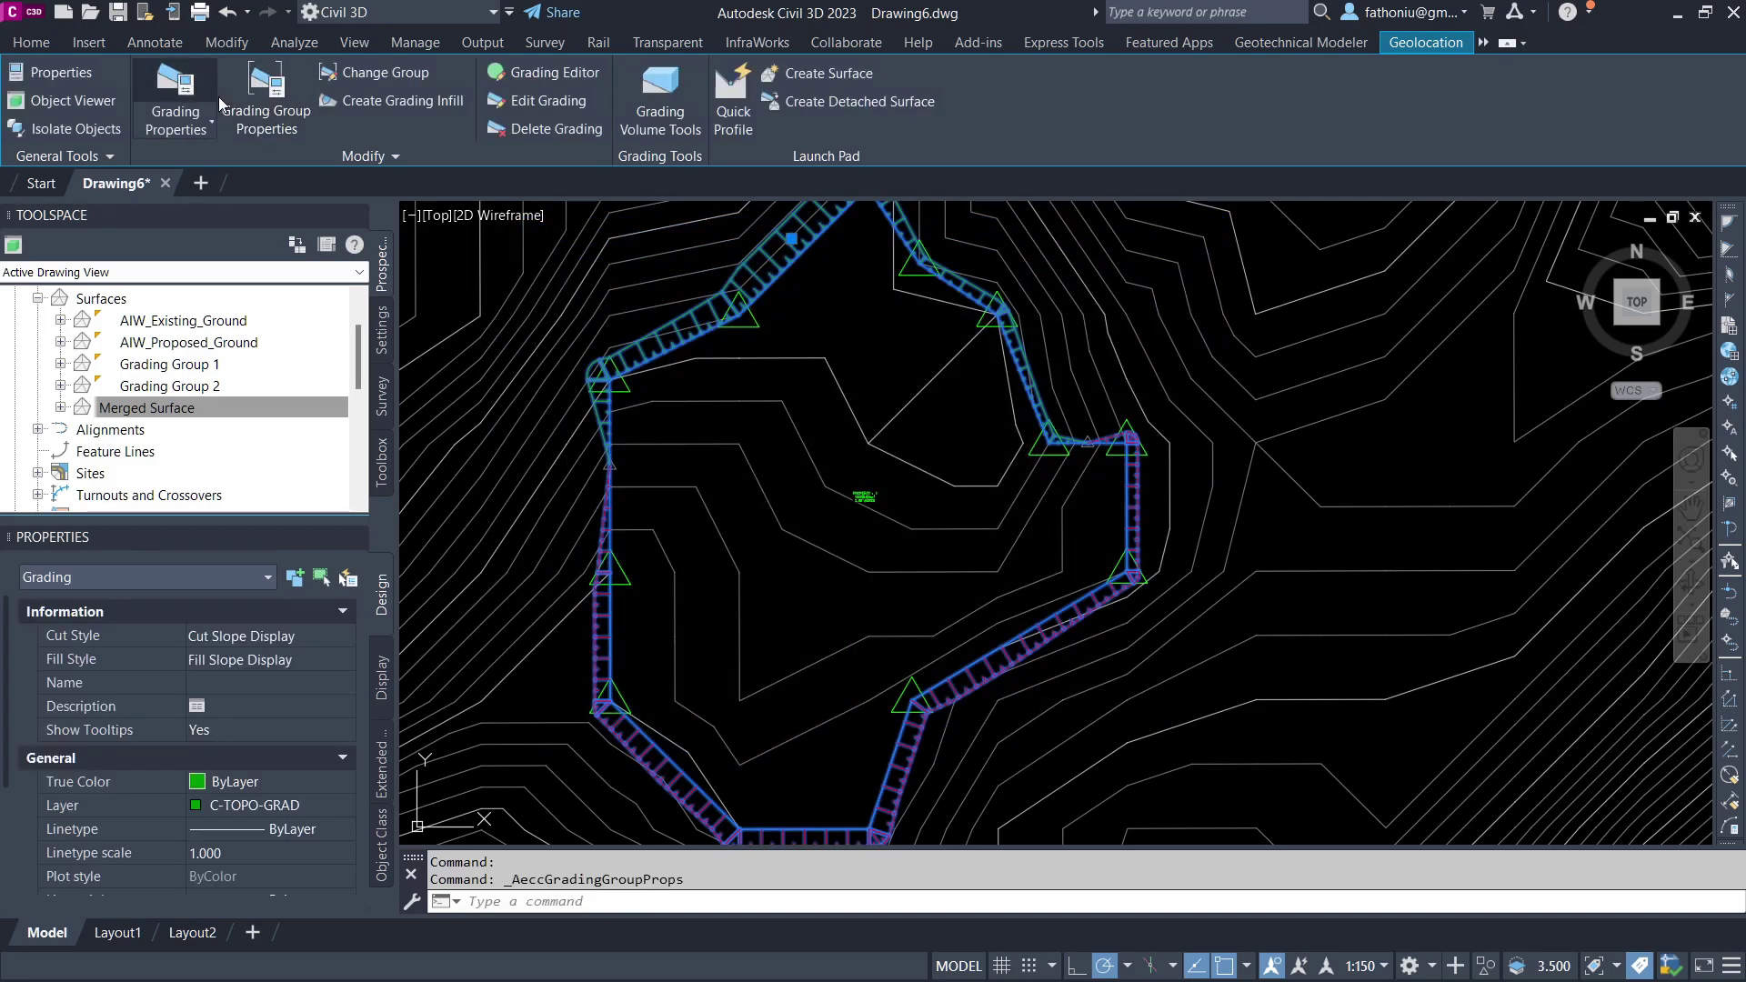
click(266, 95)
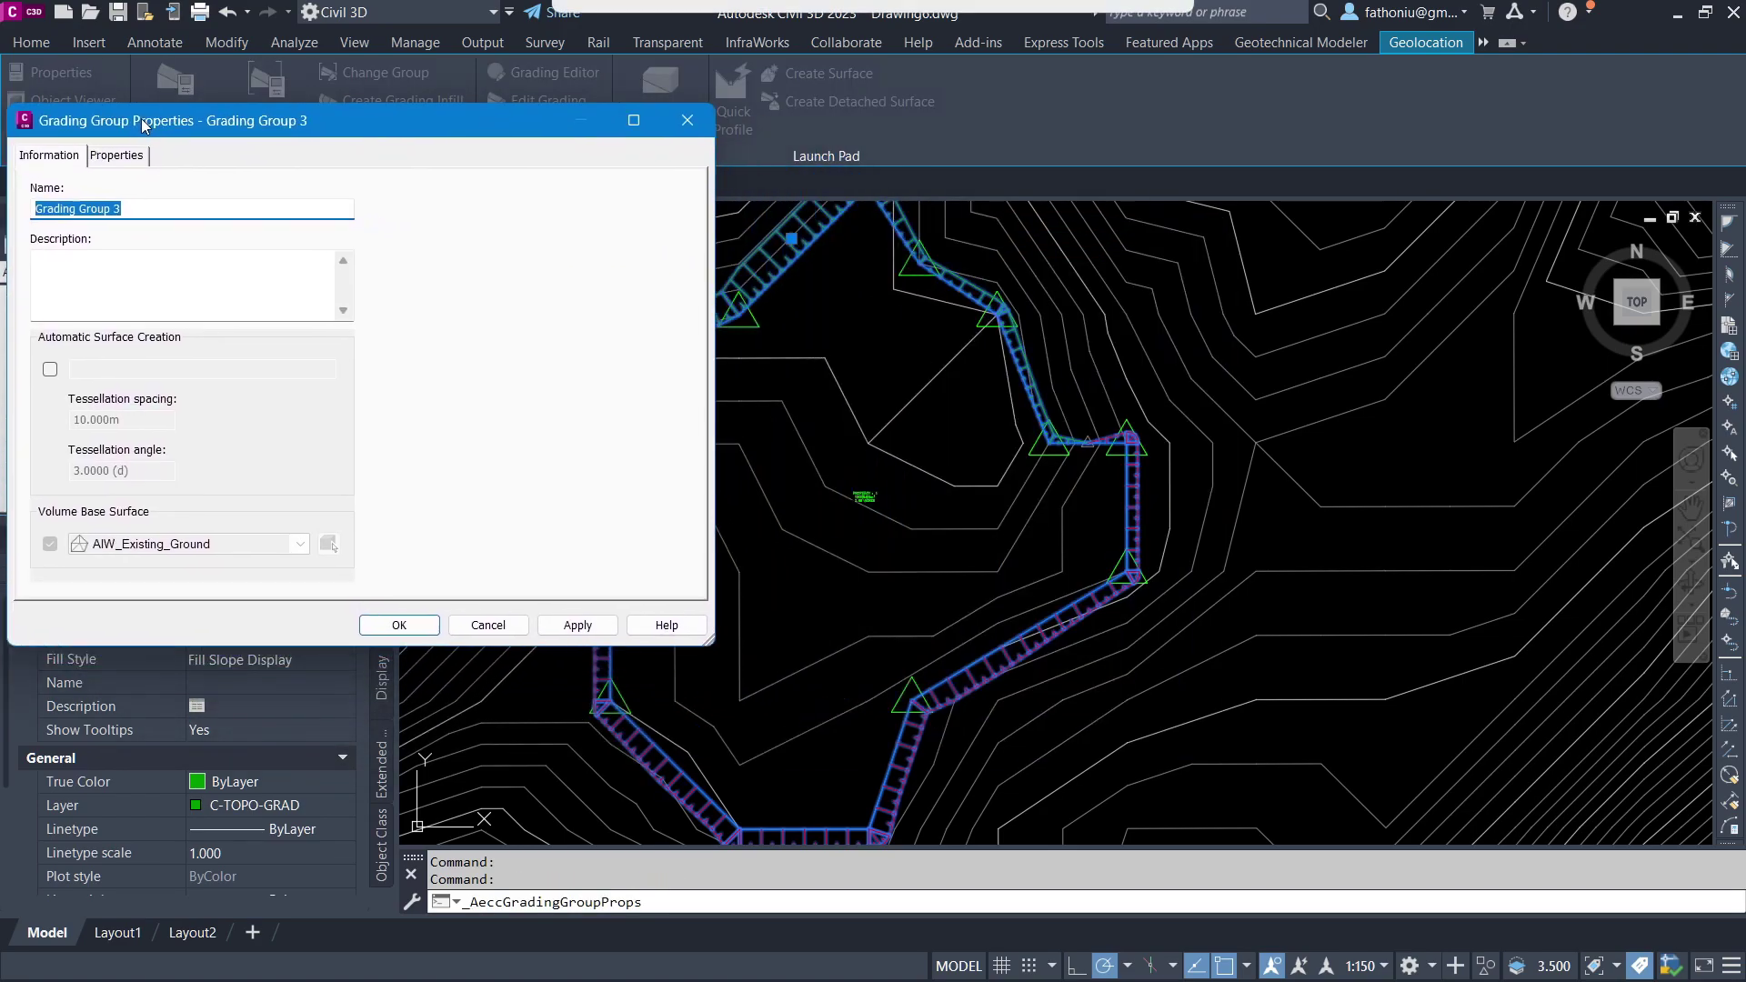
click(682, 160)
key(Escape)
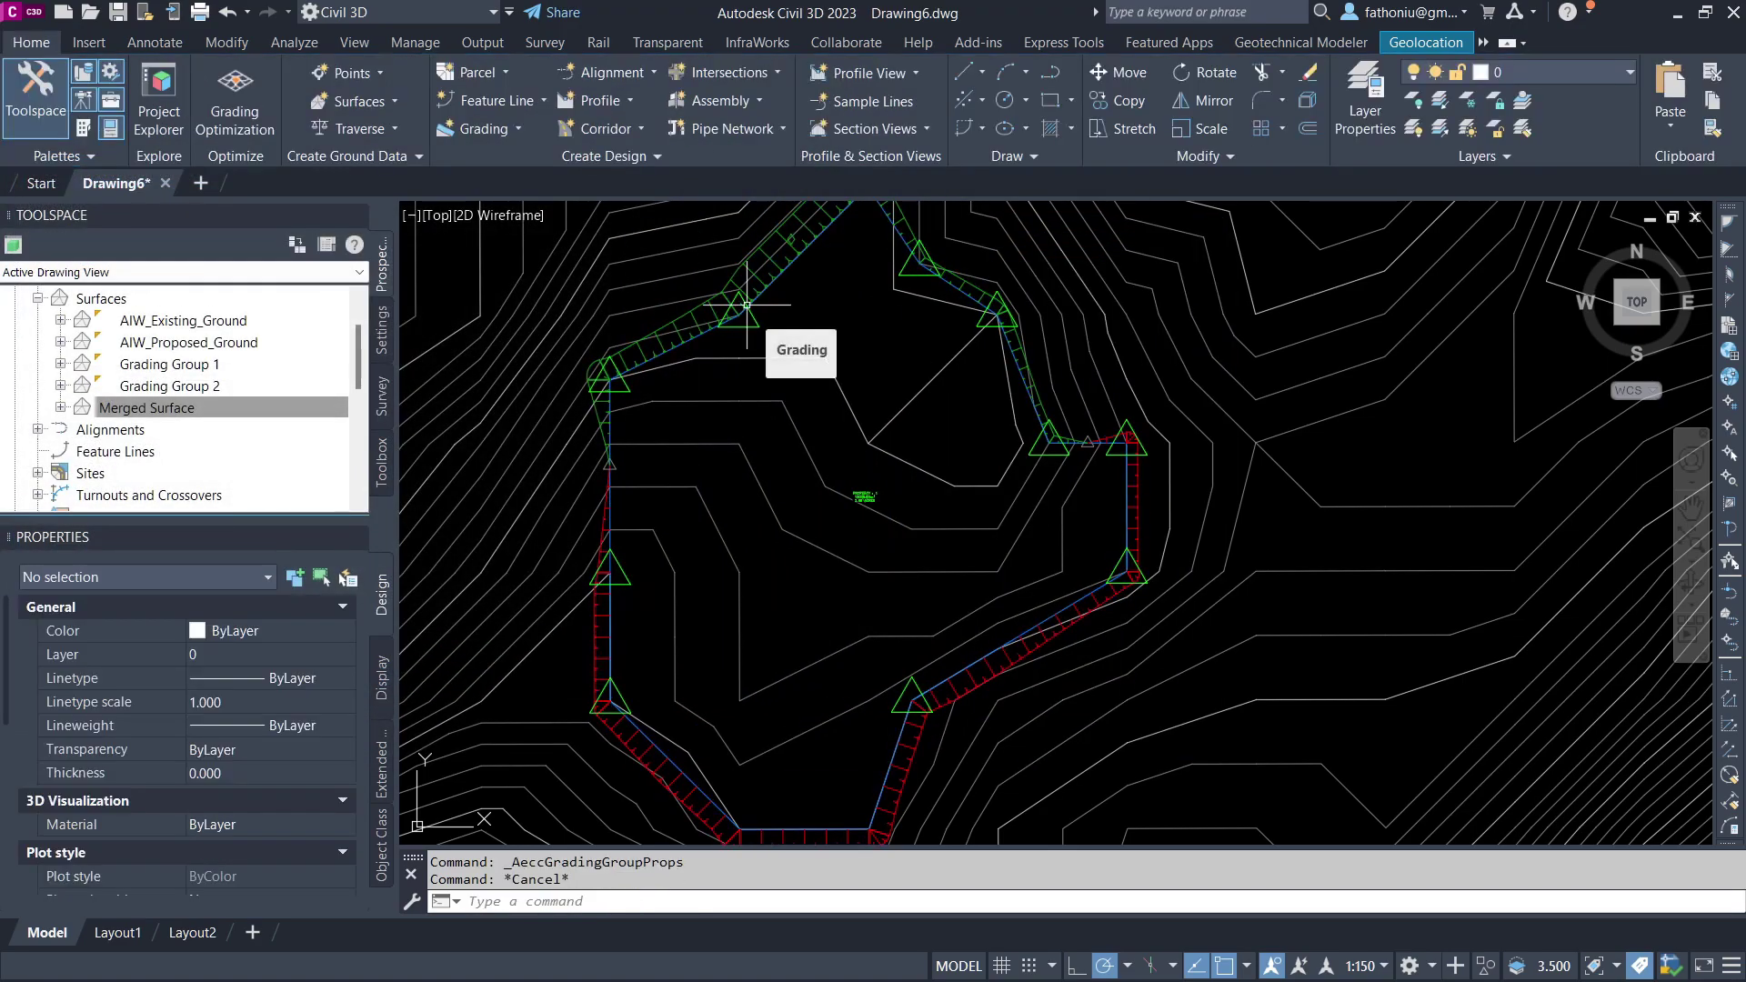
Turn on automatic surface creation in the properties of Grading Group 3
click(689, 333)
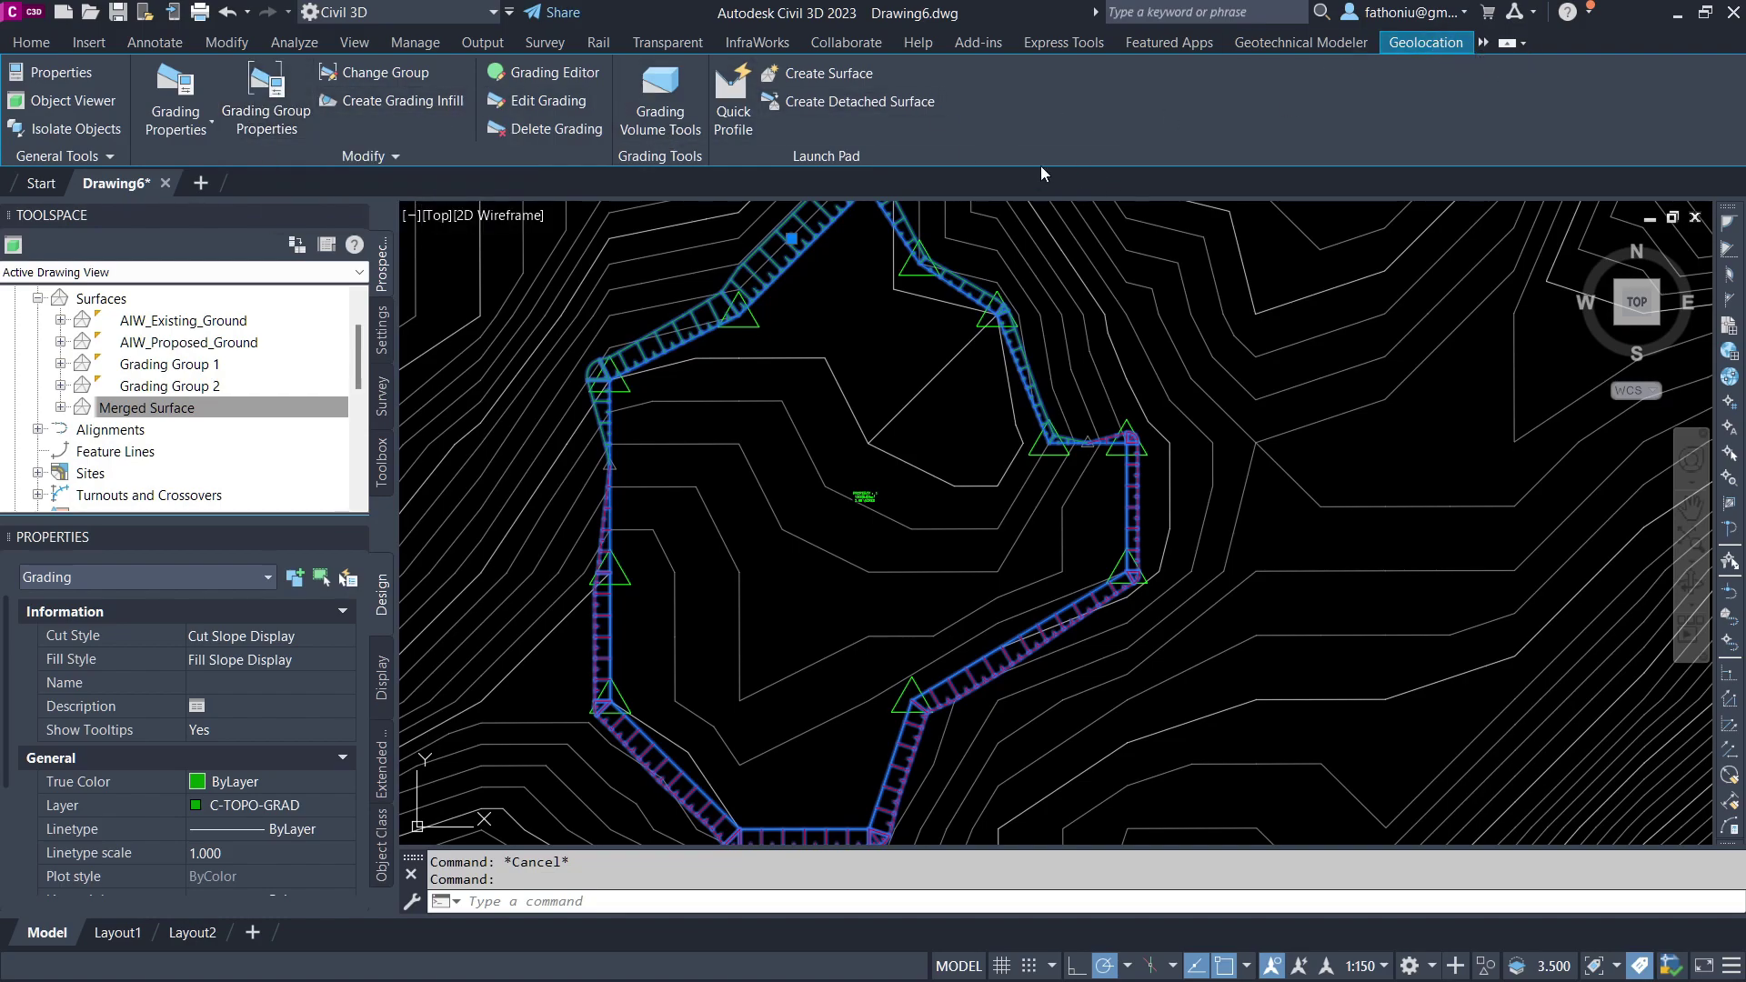
click(262, 91)
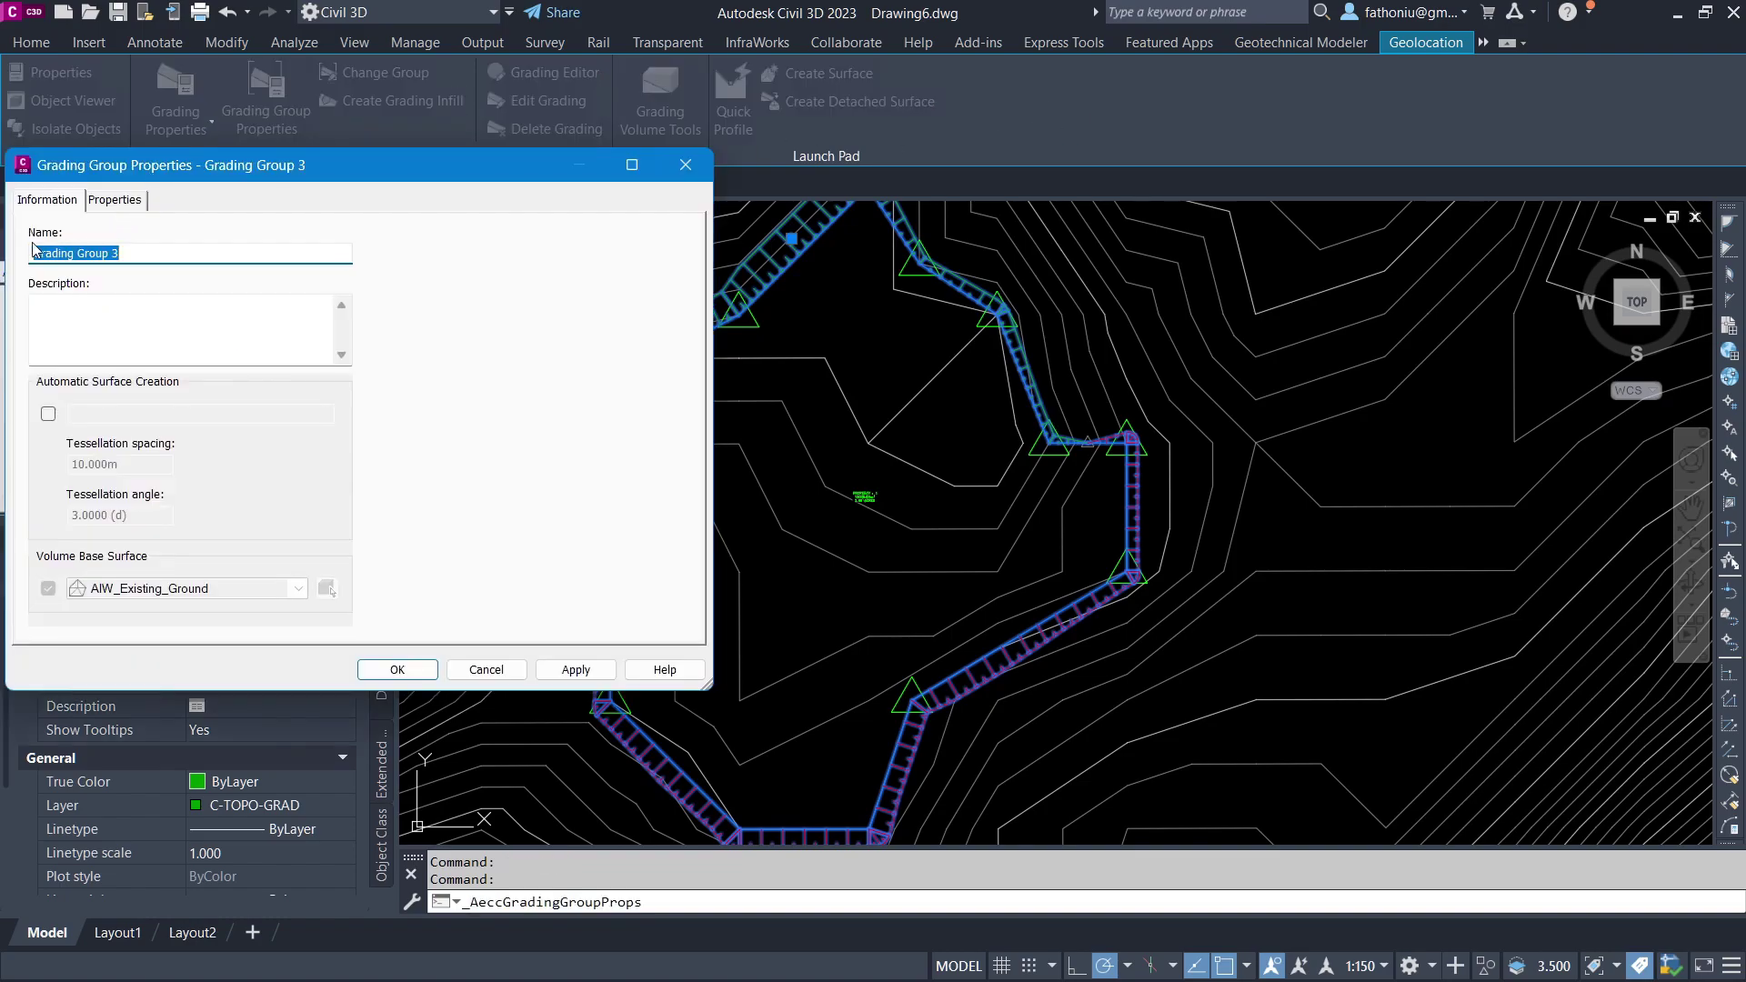
click(49, 414)
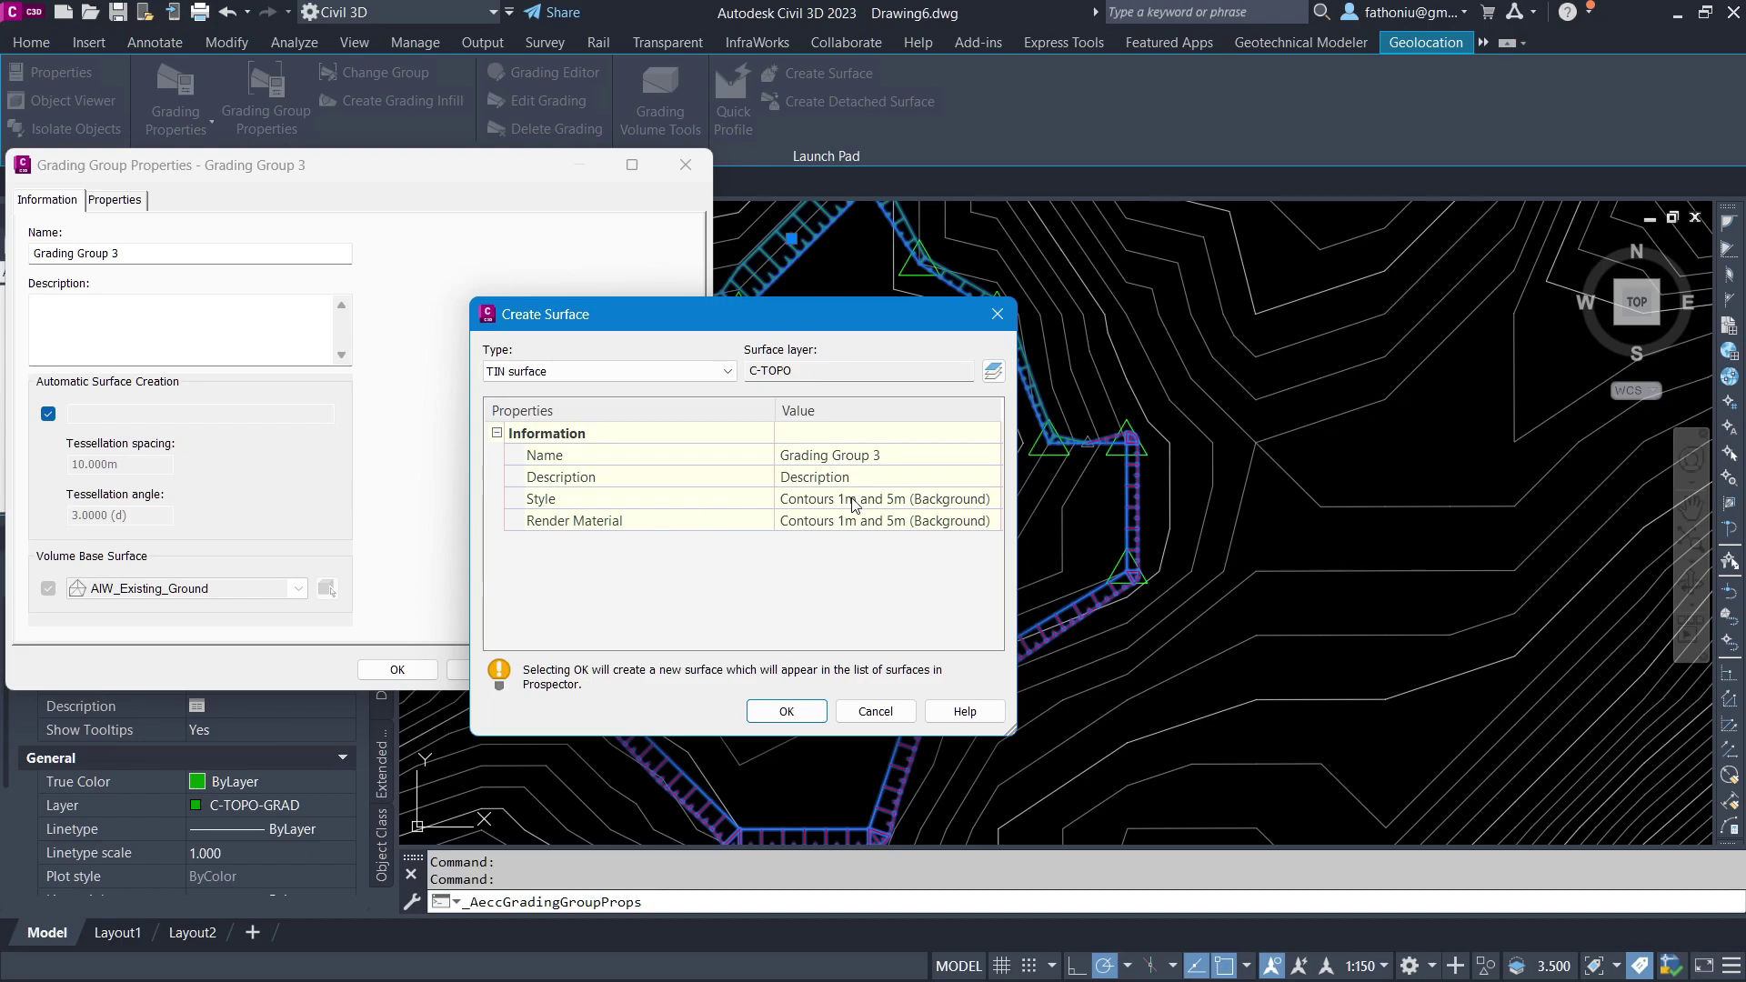
click(862, 520)
click(990, 520)
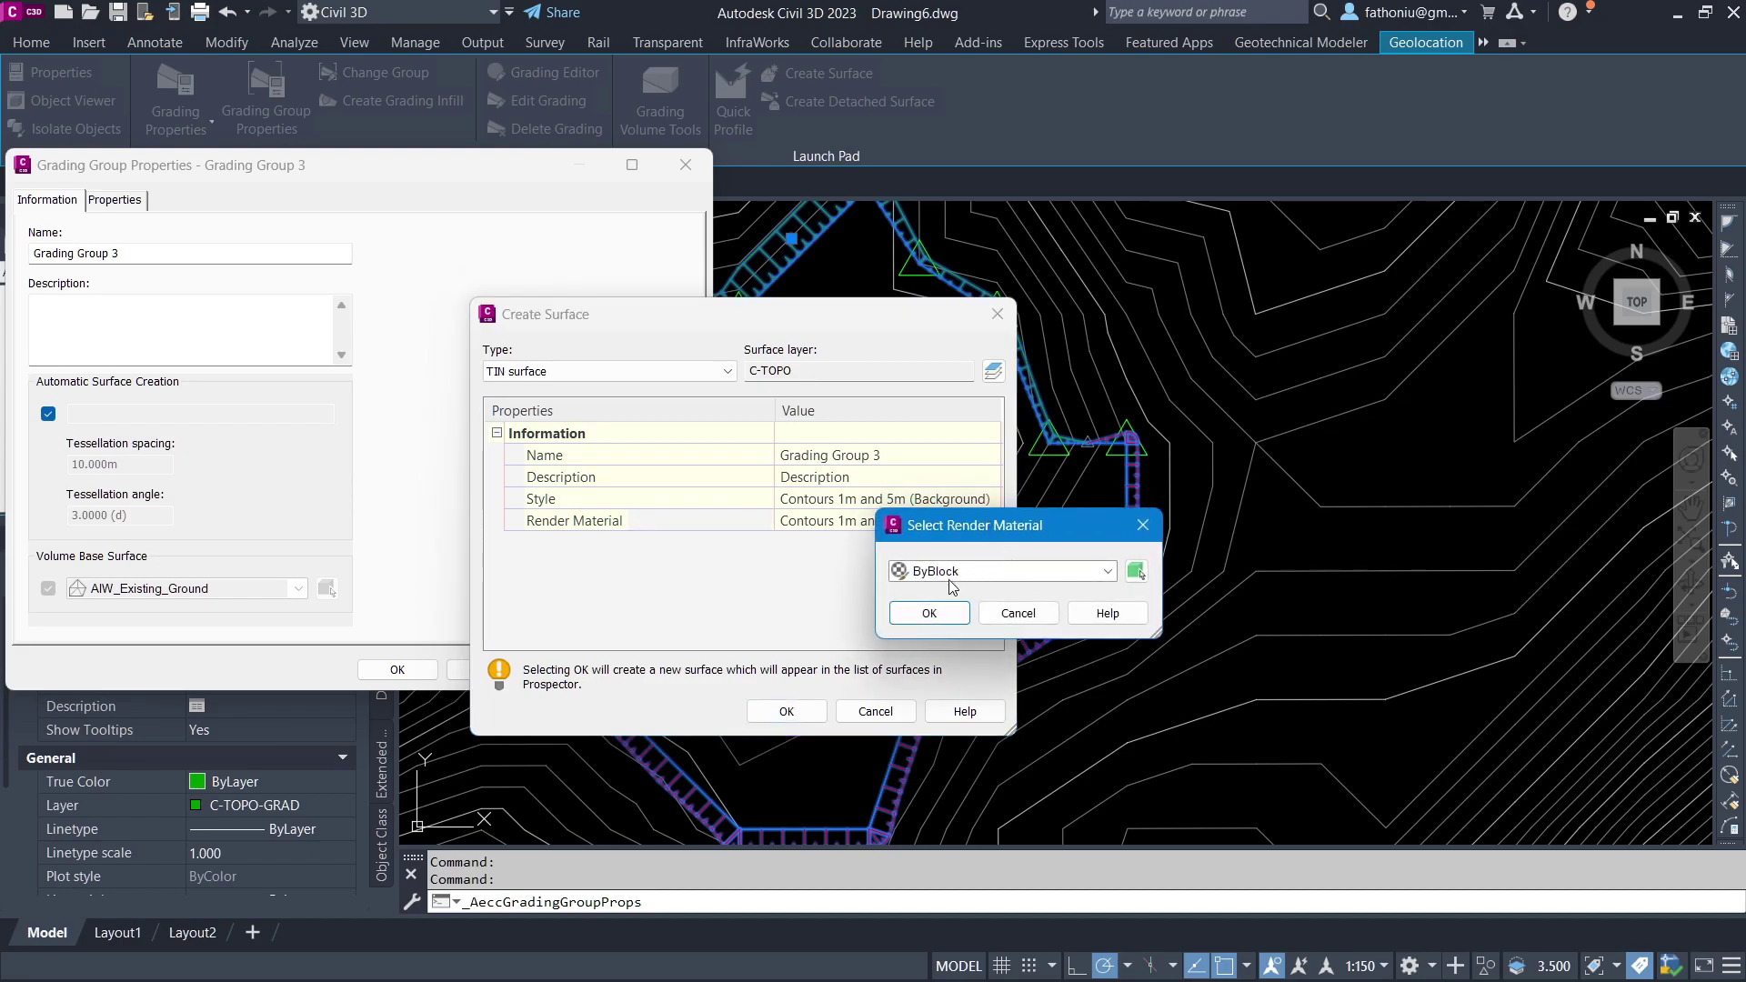
click(1109, 571)
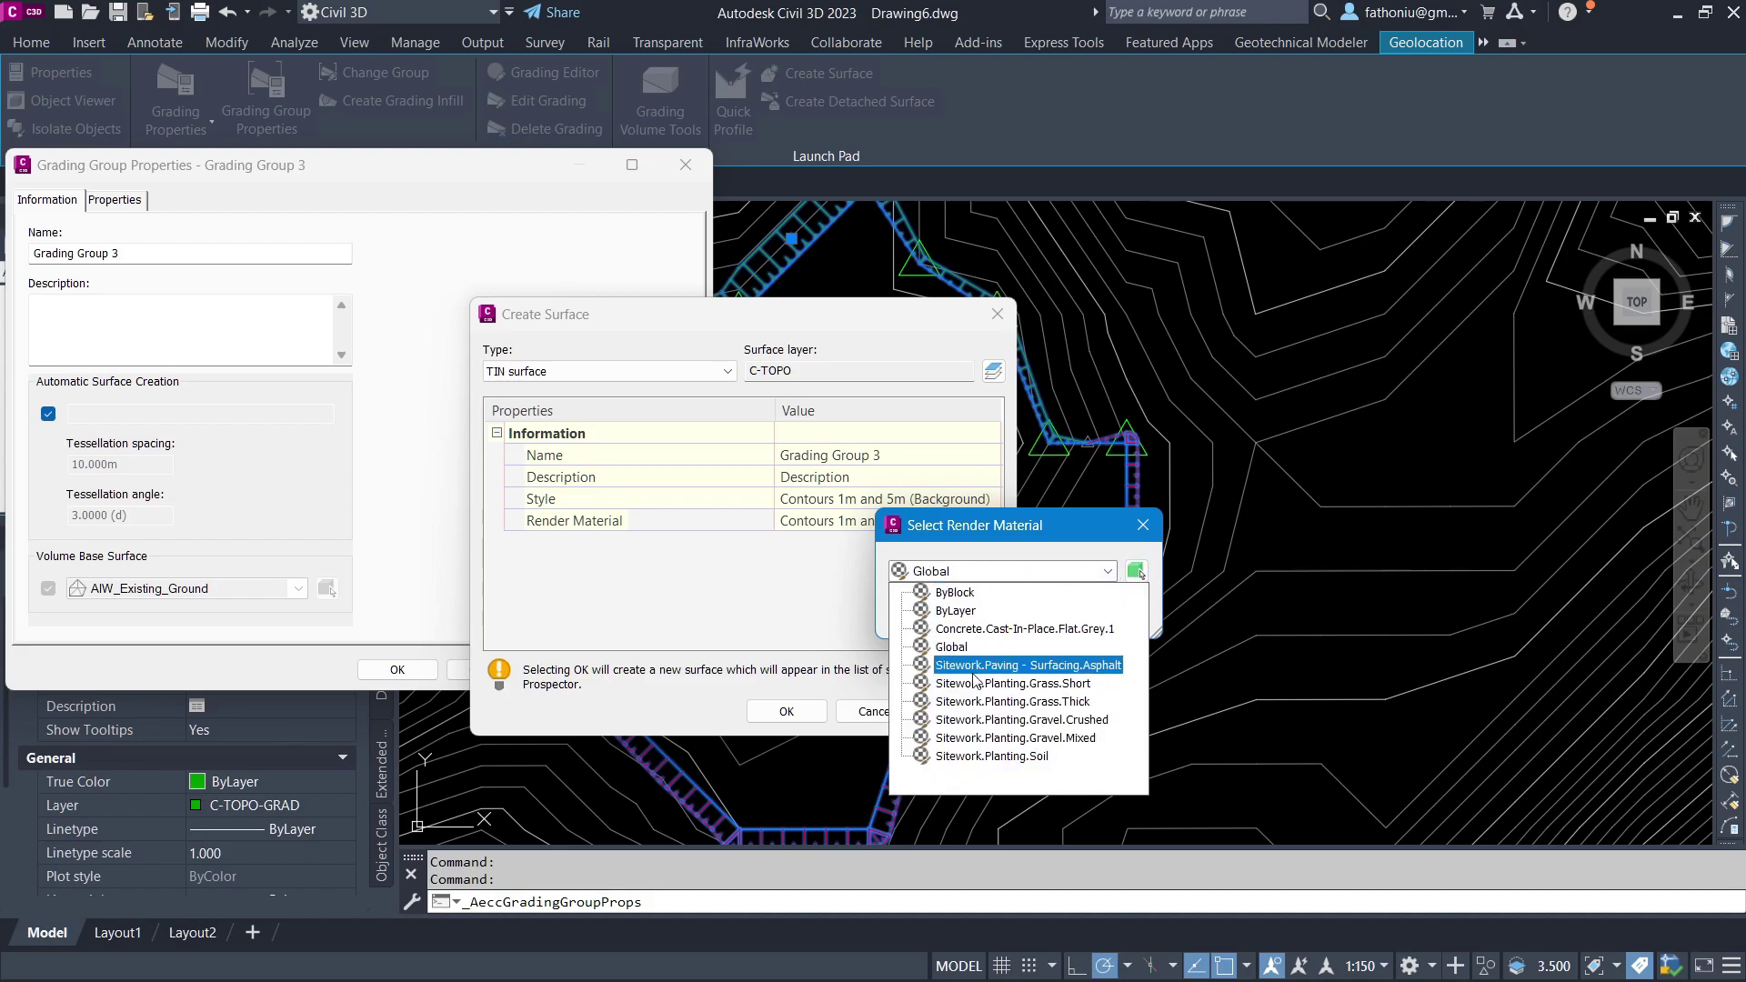
click(1143, 528)
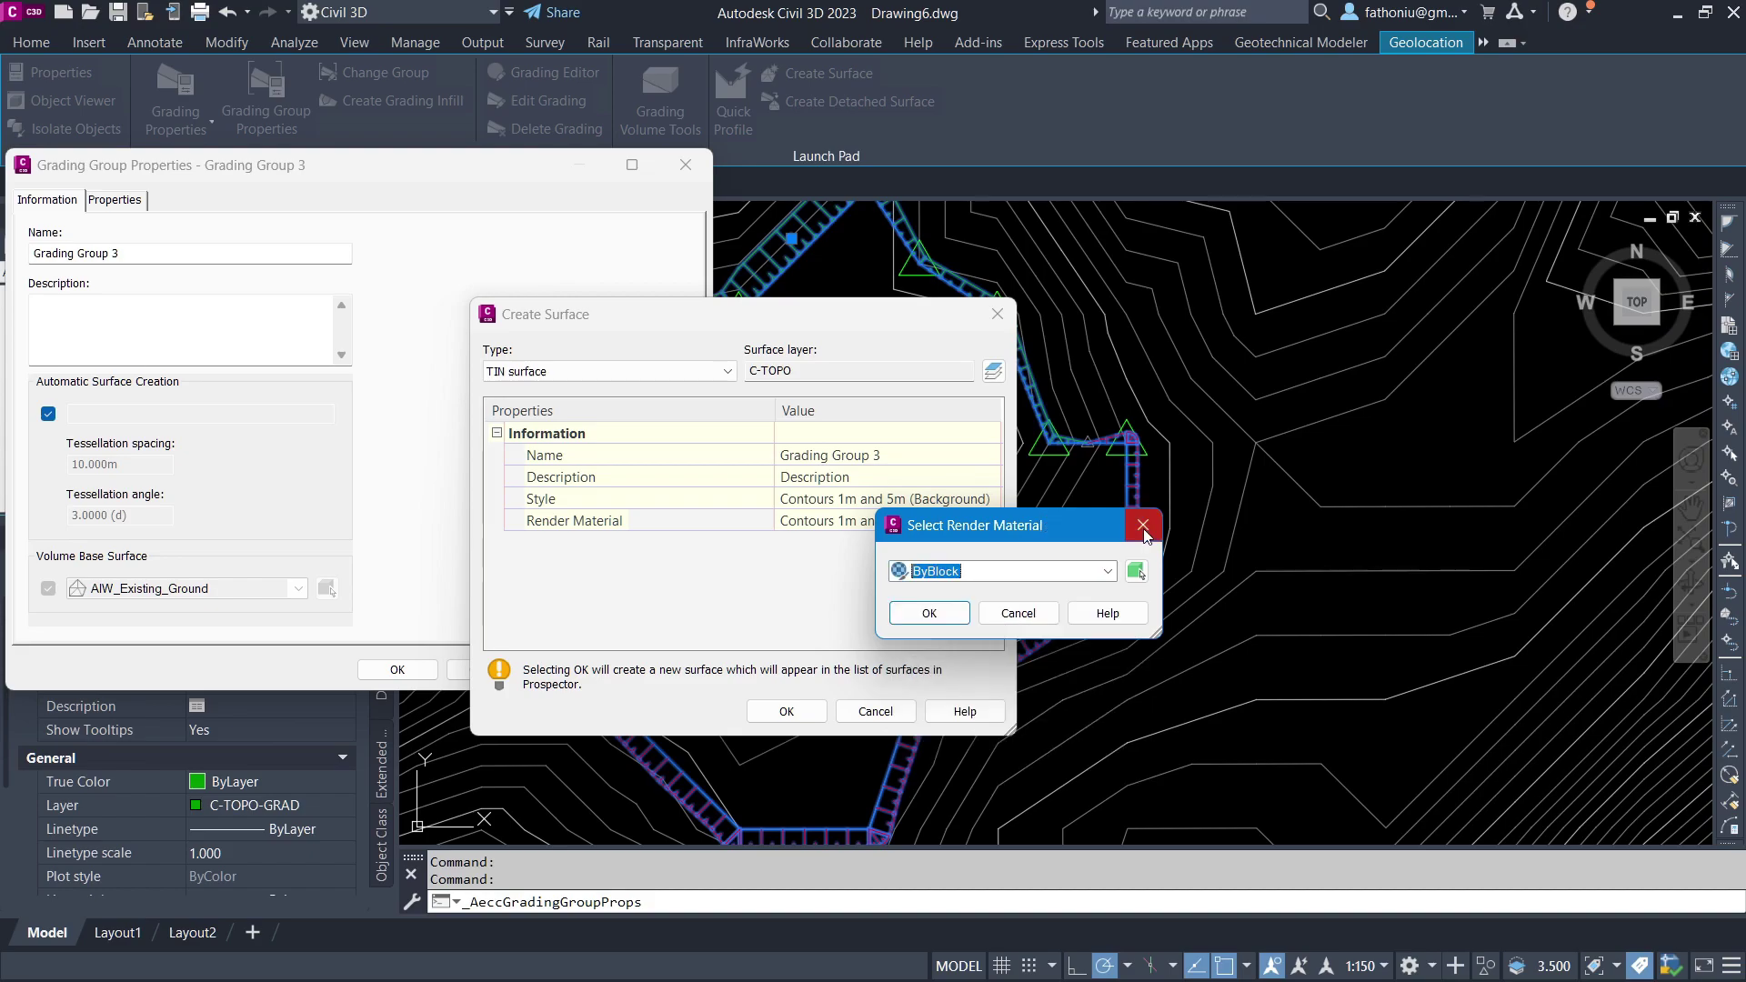
click(1143, 527)
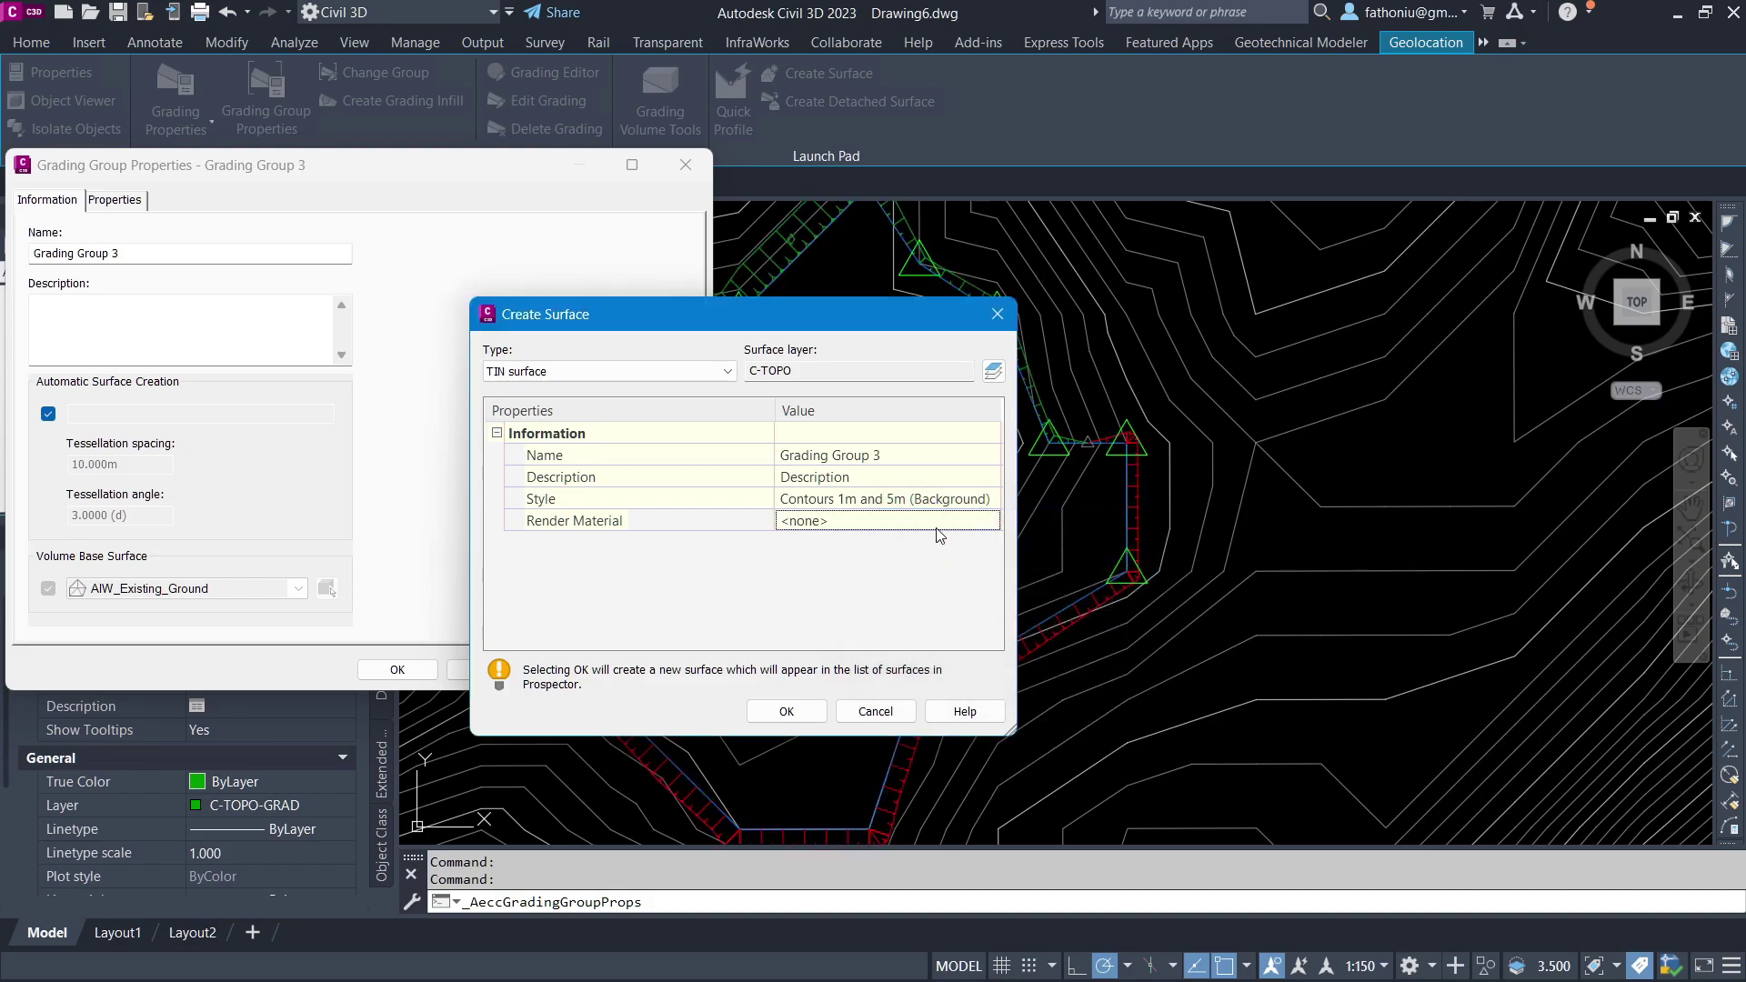
Assign a Sitework.Planting.Grass render material to the Grading Group 3 TIN surface, create it and apply the grading group properties
click(943, 521)
click(963, 525)
click(1010, 571)
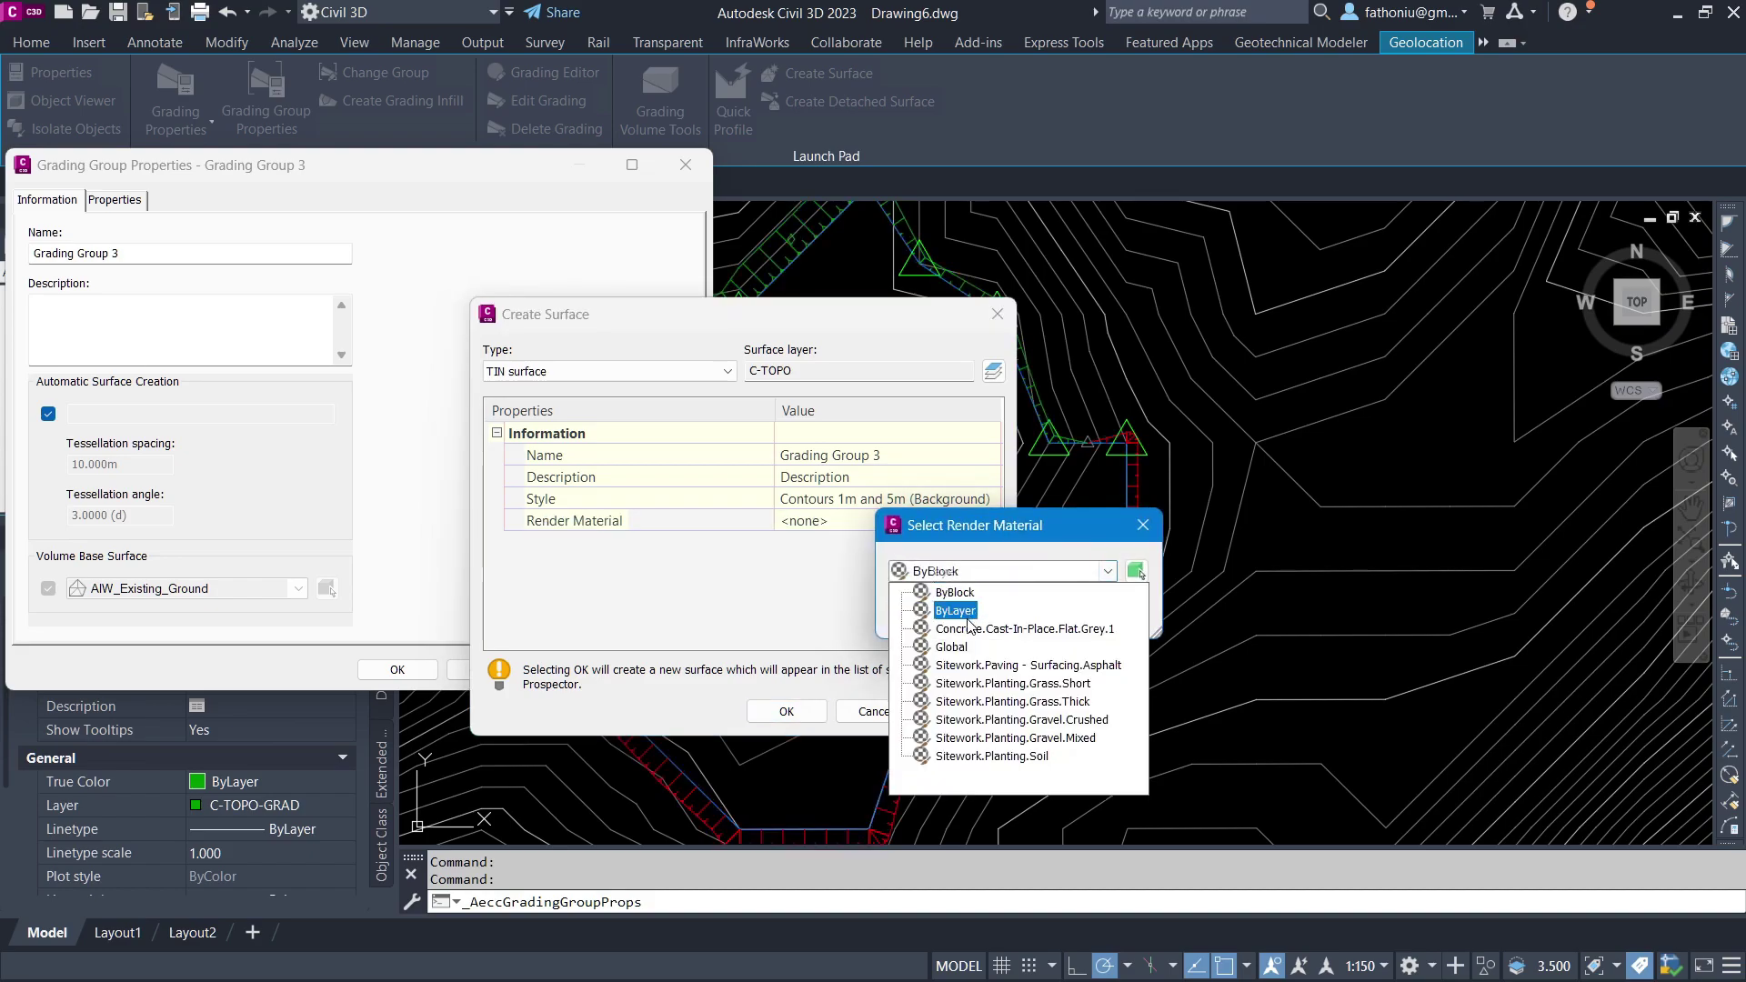
click(1006, 670)
click(788, 709)
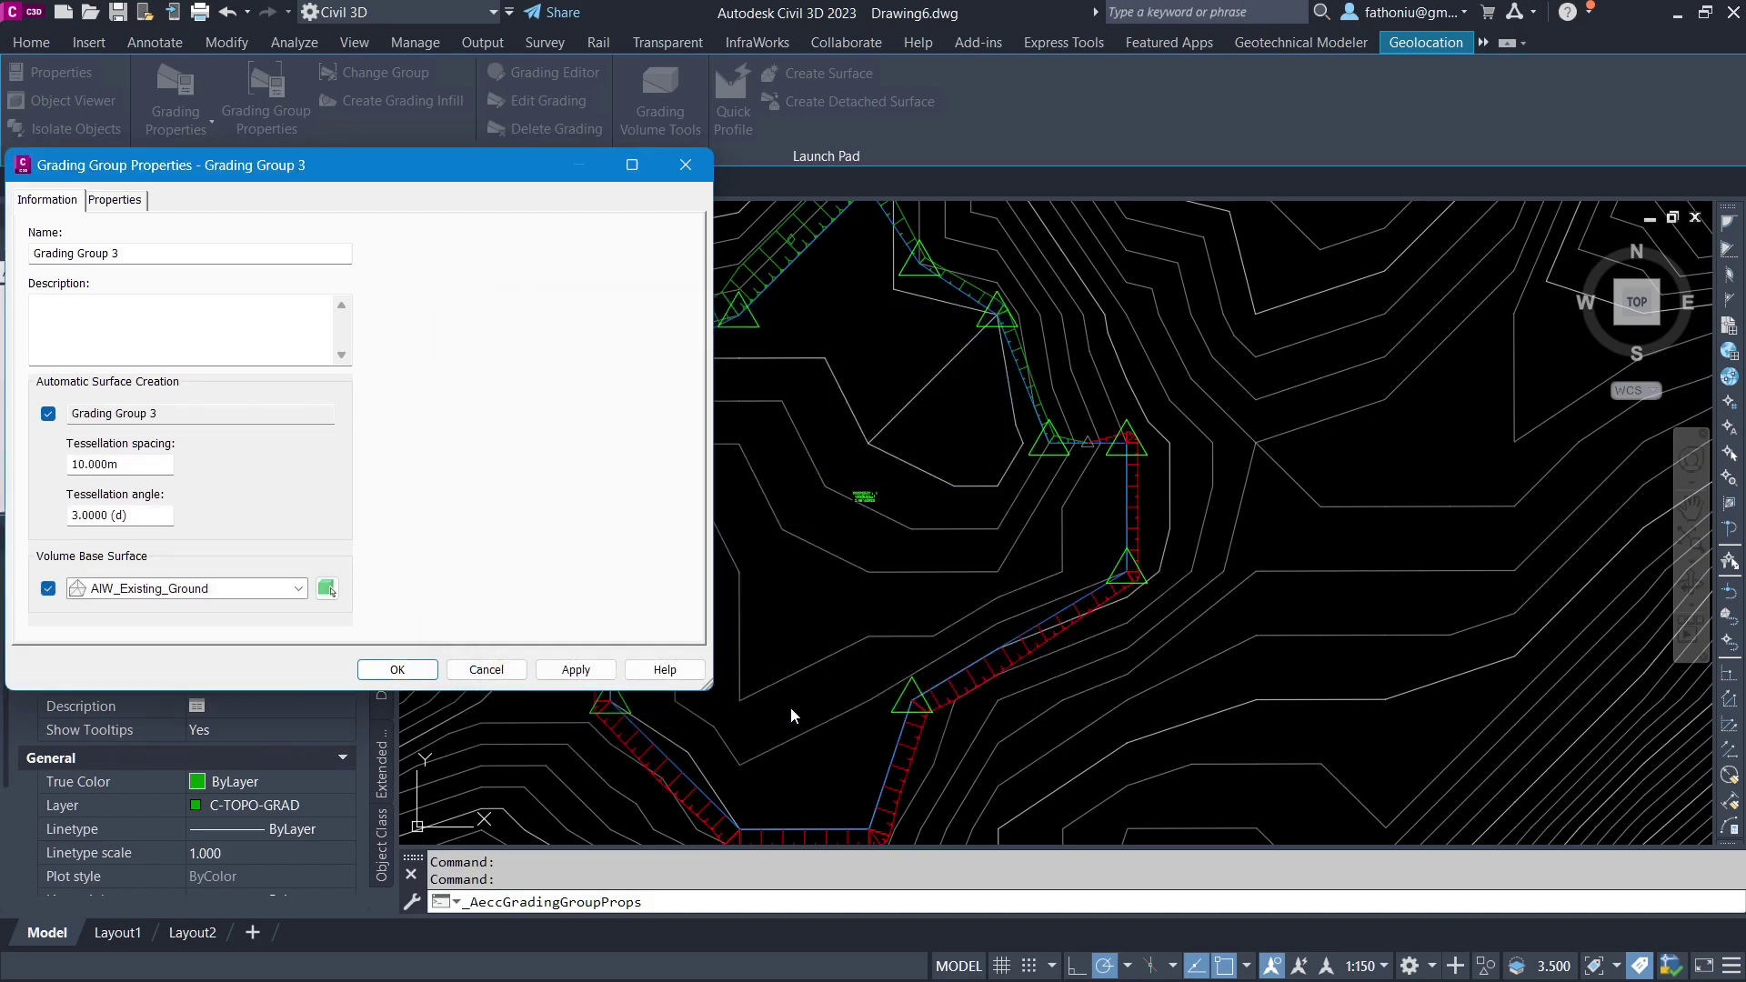
click(557, 681)
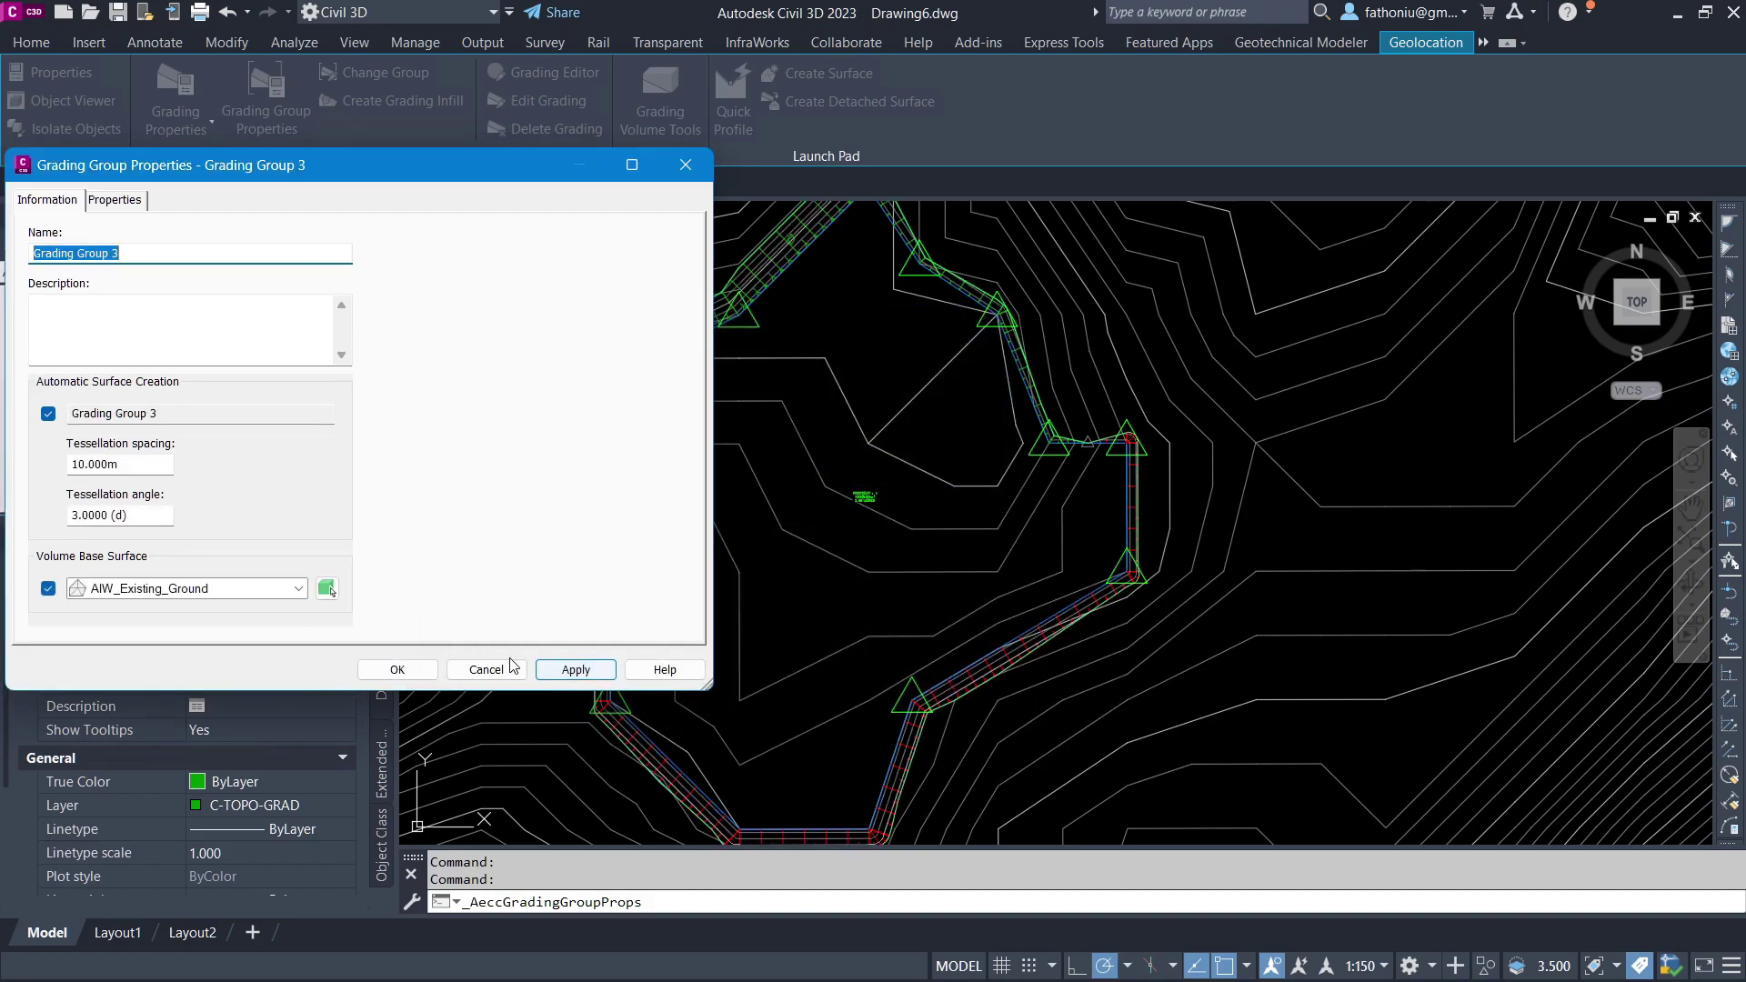
click(413, 670)
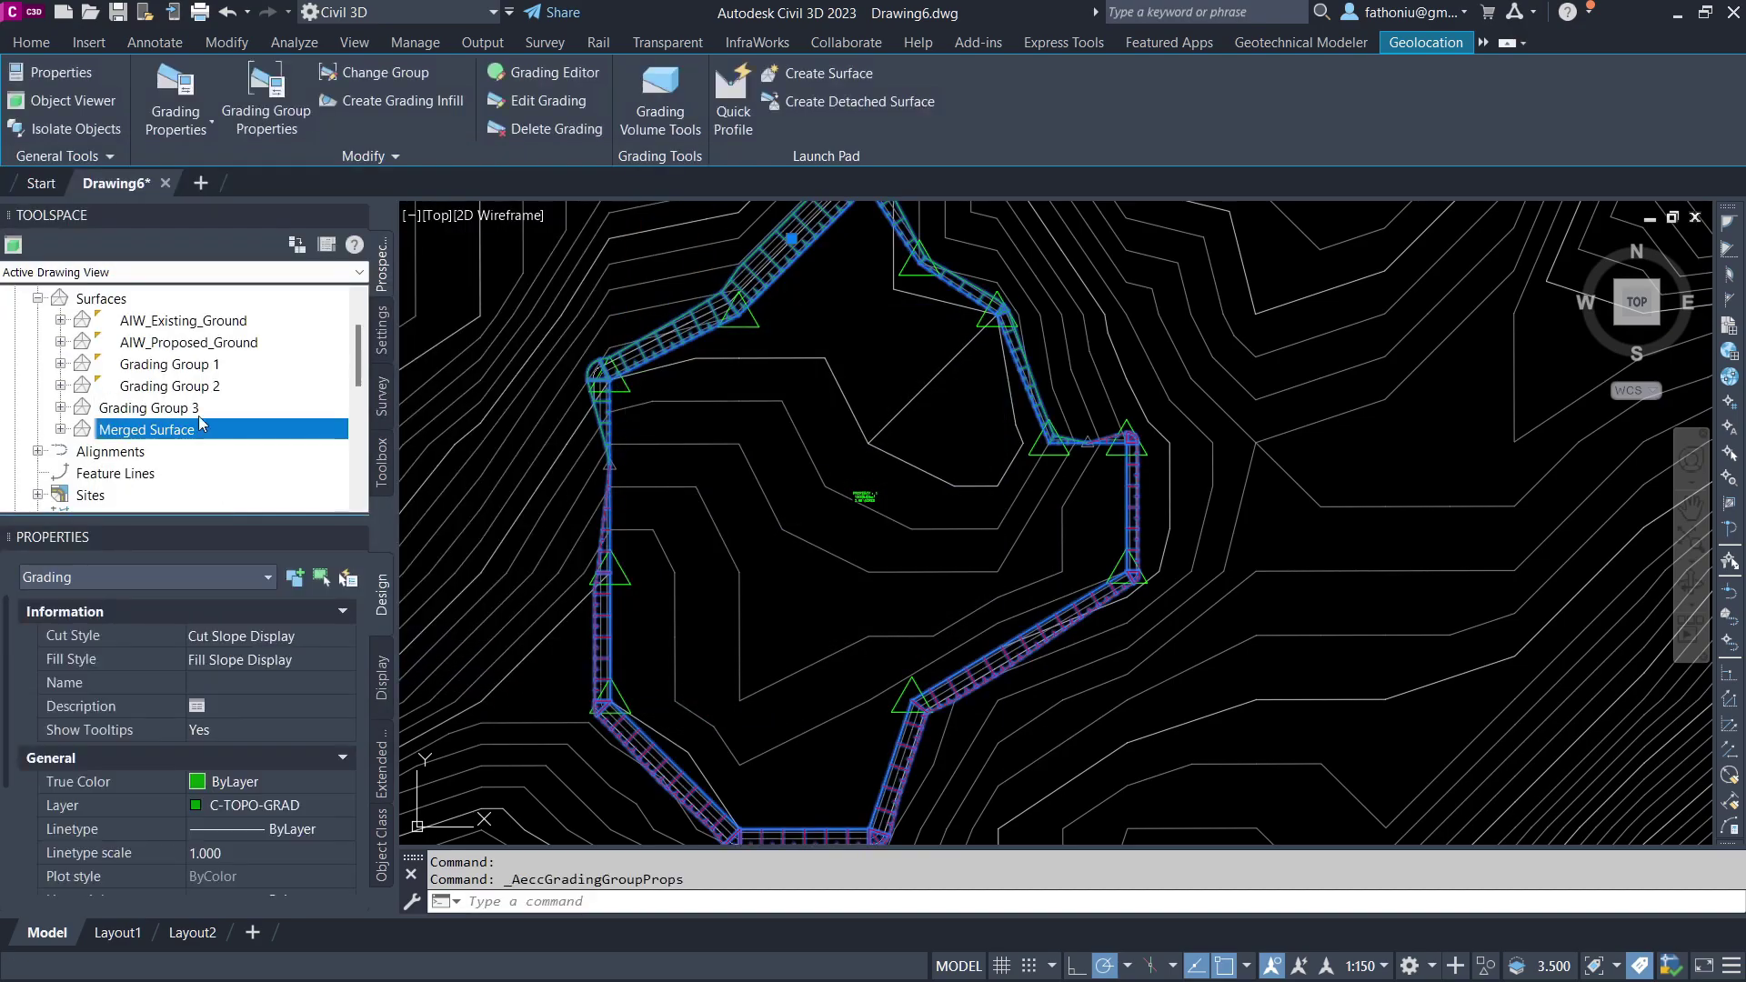
Inspect the parcel grading together with the Grading Group 3 surface in a tilted 3D object view
click(185, 415)
click(669, 338)
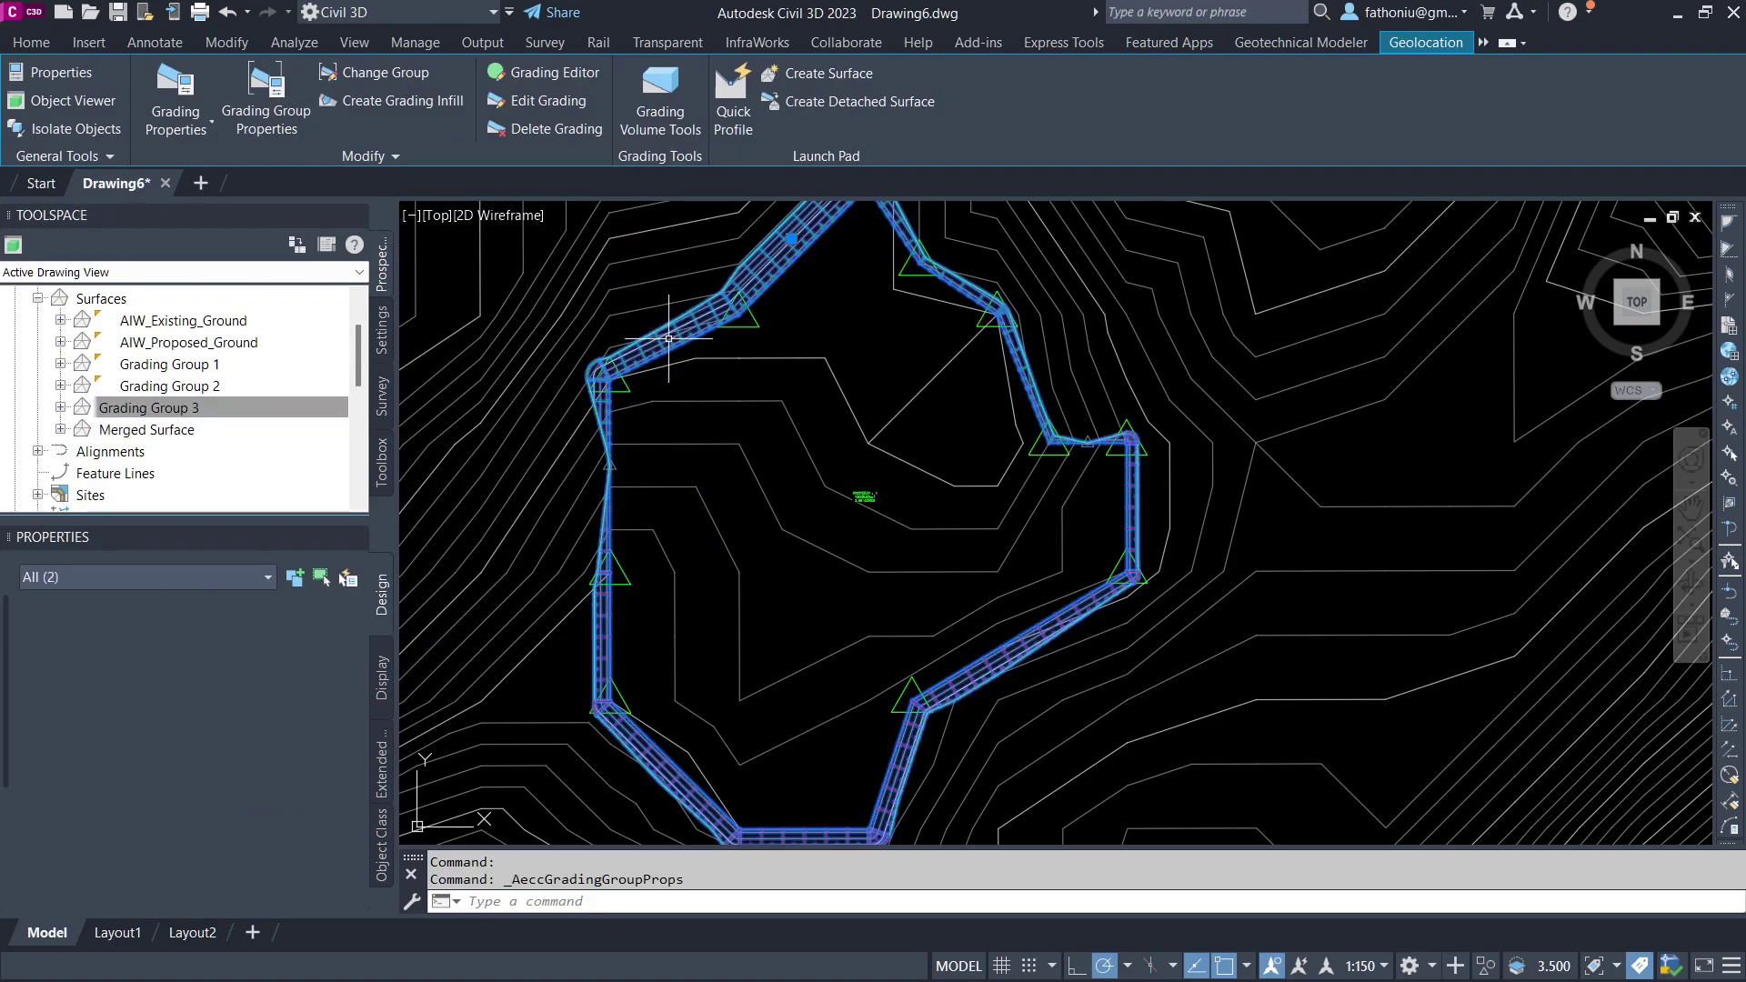
right_click(668, 338)
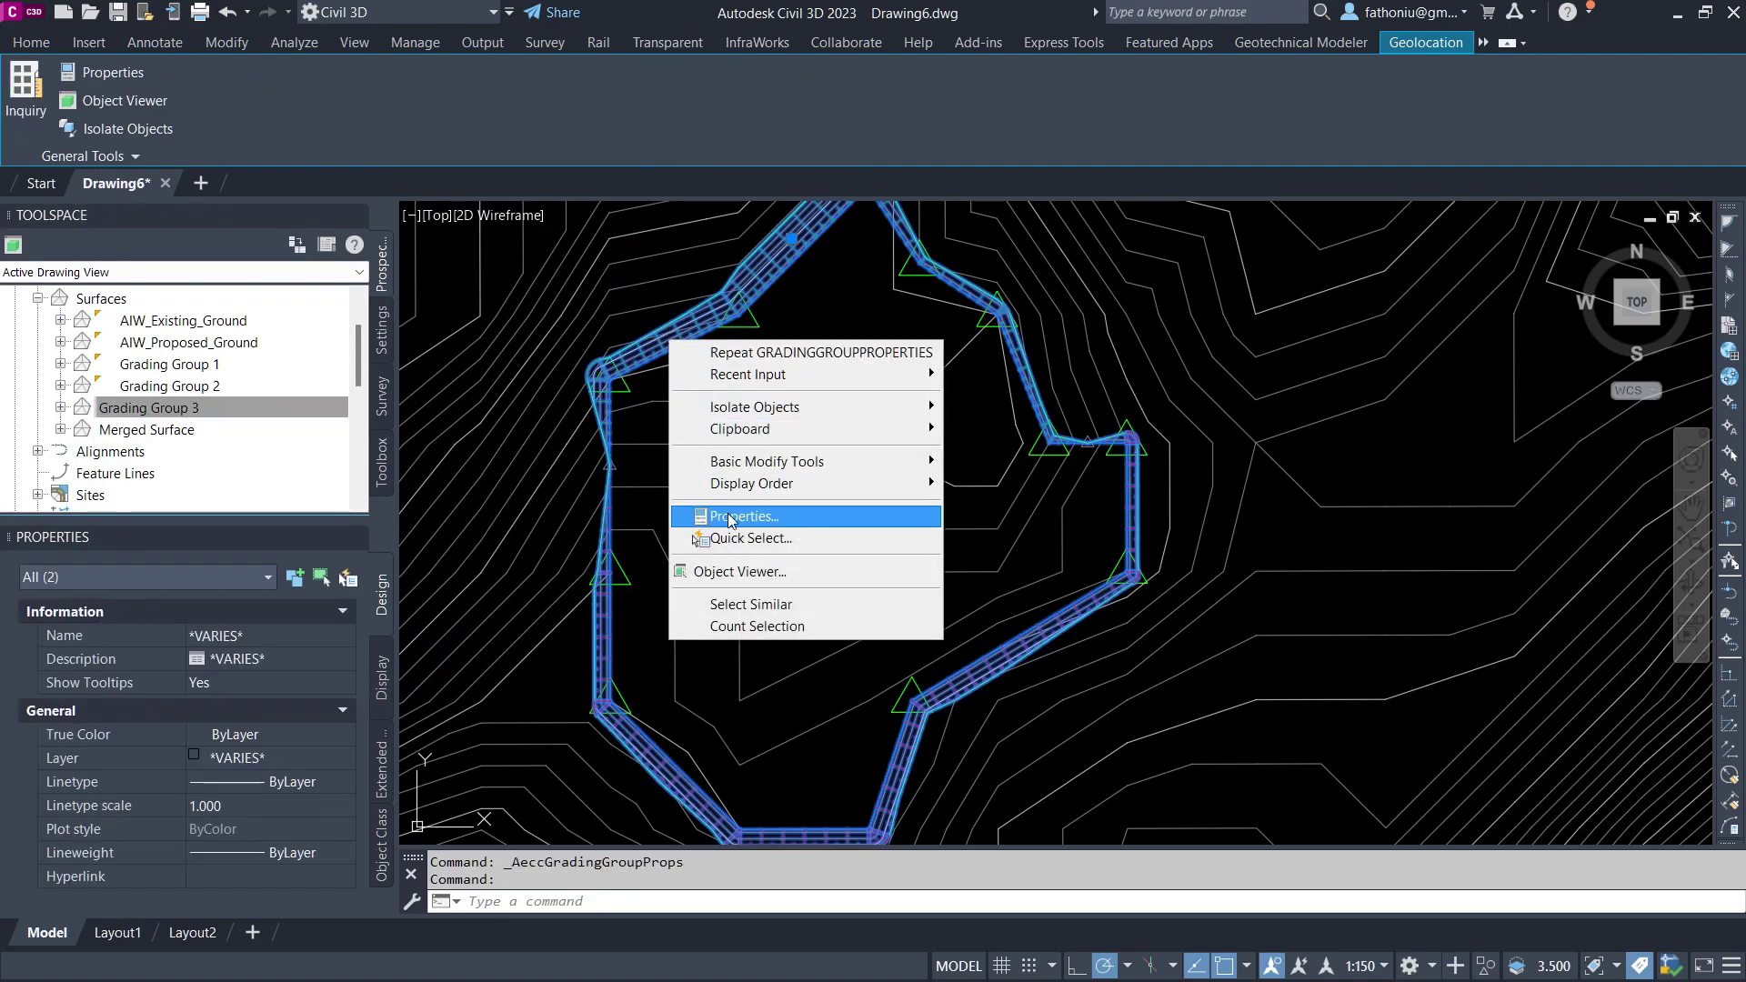
click(766, 575)
drag(792, 320, 749, 486)
scroll(733, 546, up, 10)
scroll(728, 538, down, 10)
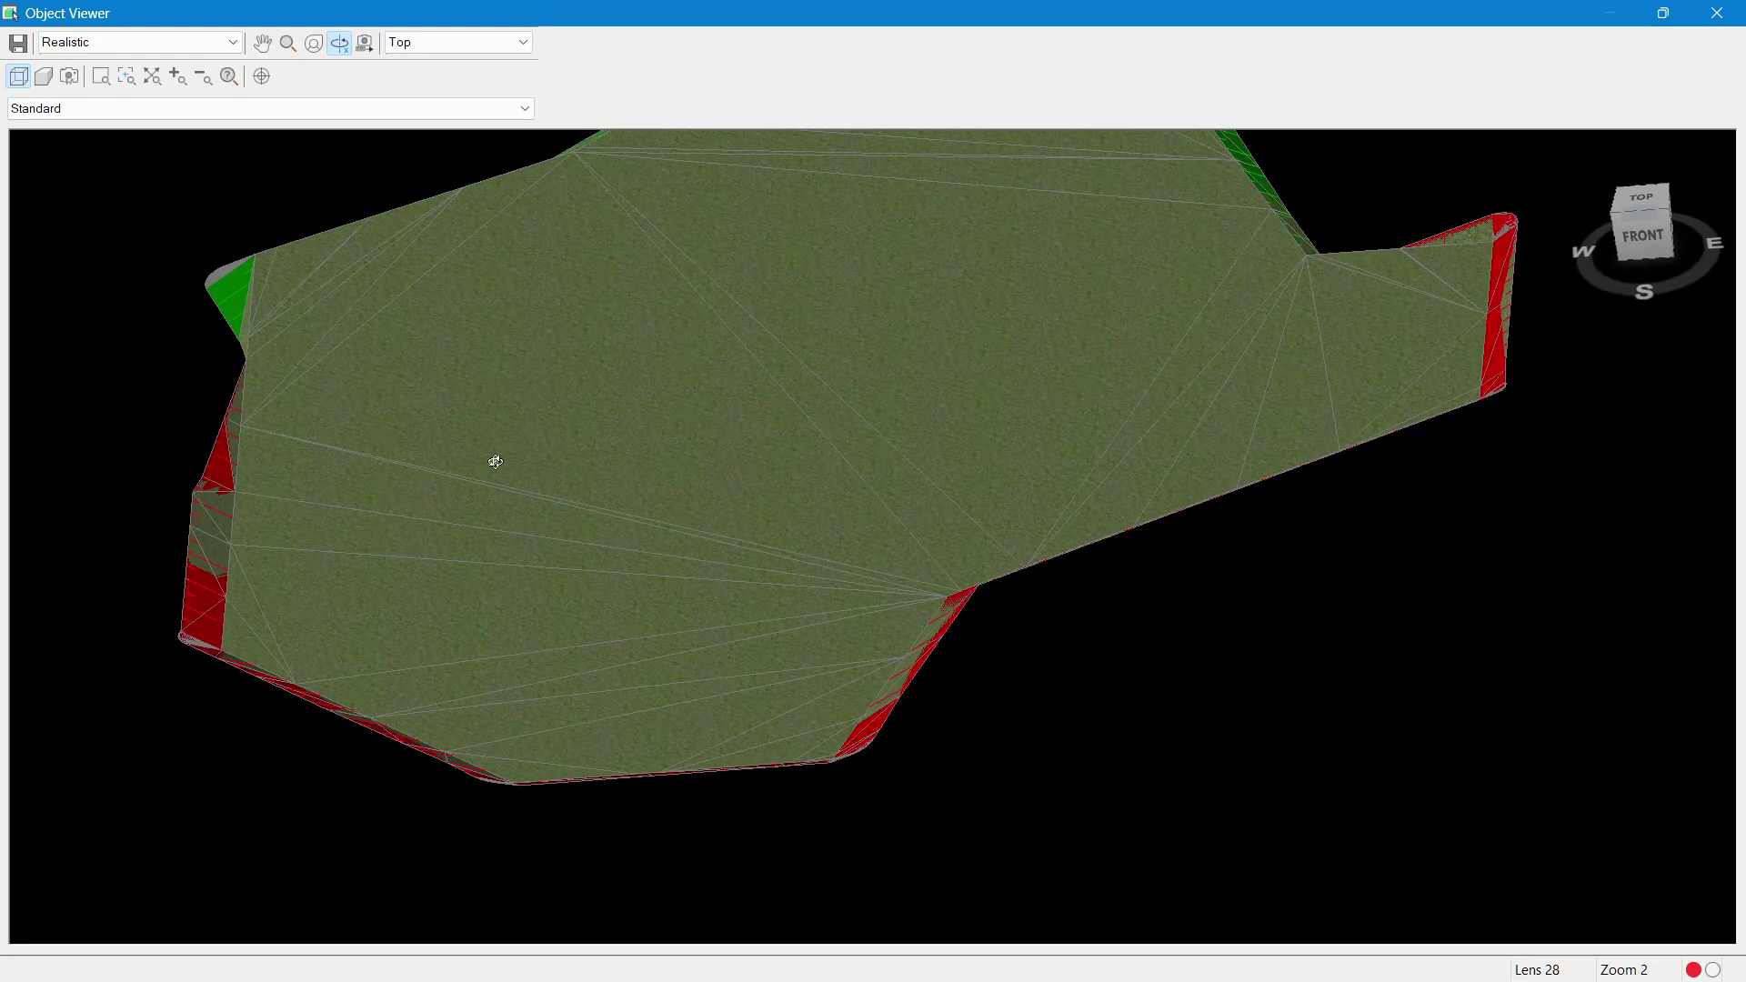
click(1717, 13)
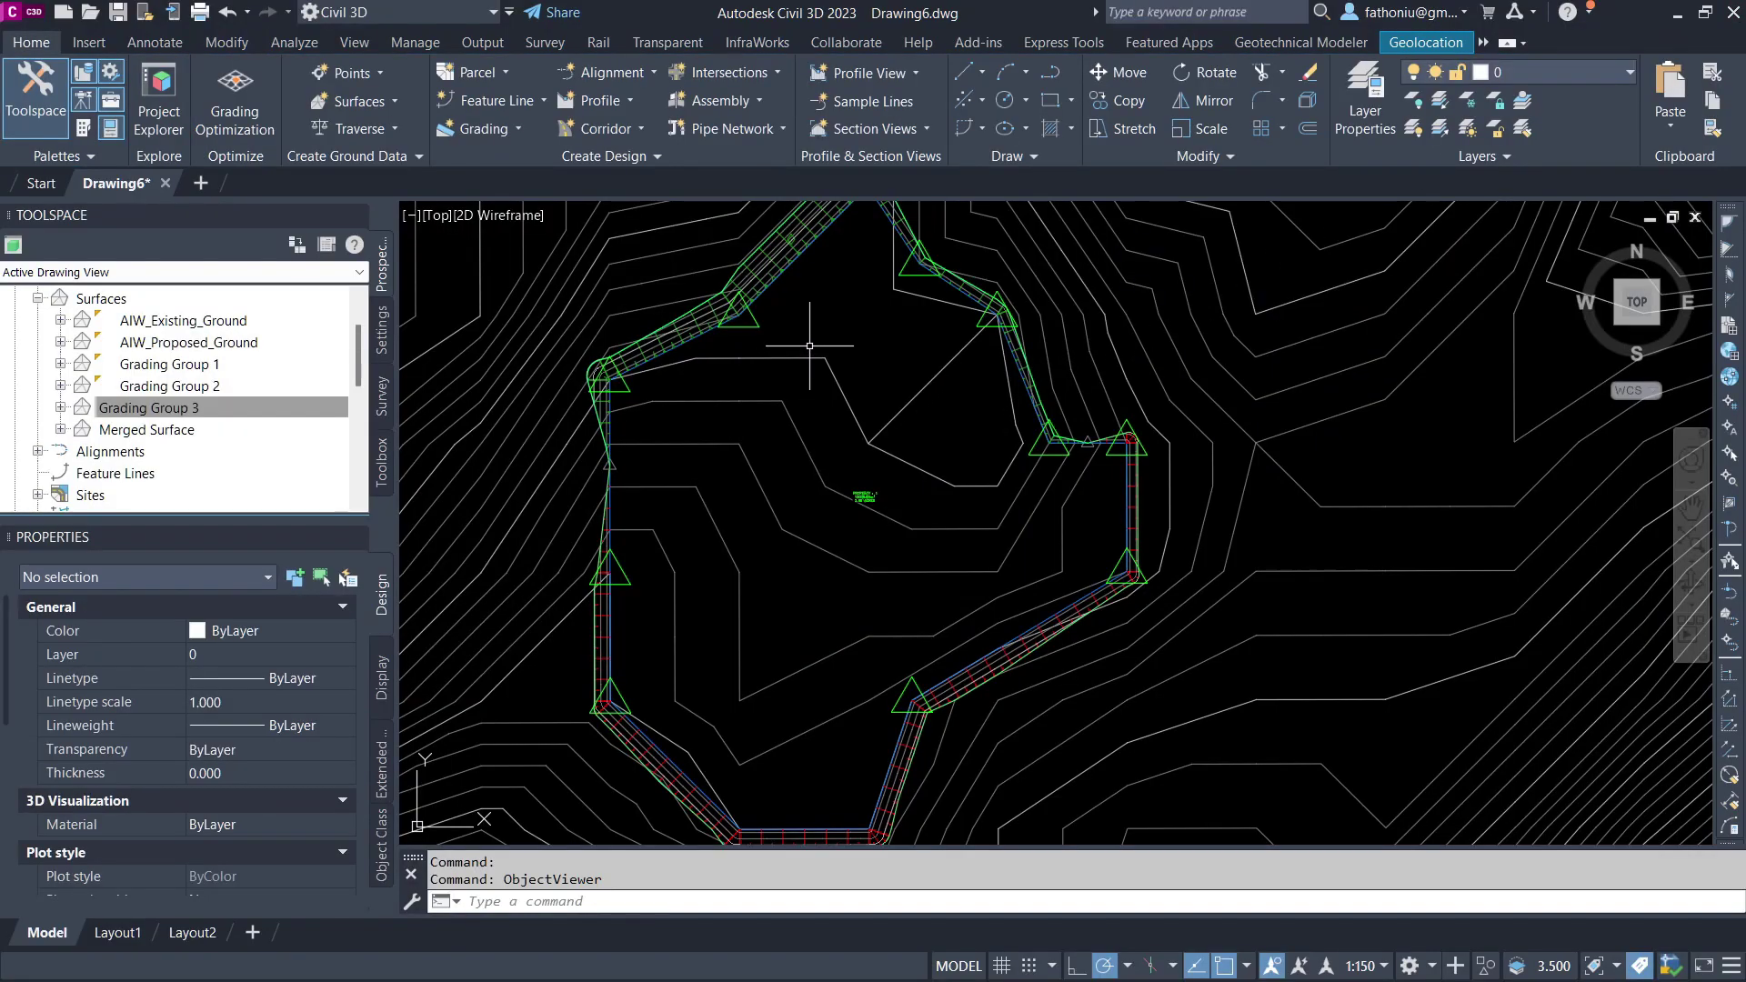
Send the Grading Group 3 surface behind the grading in the display order
click(685, 338)
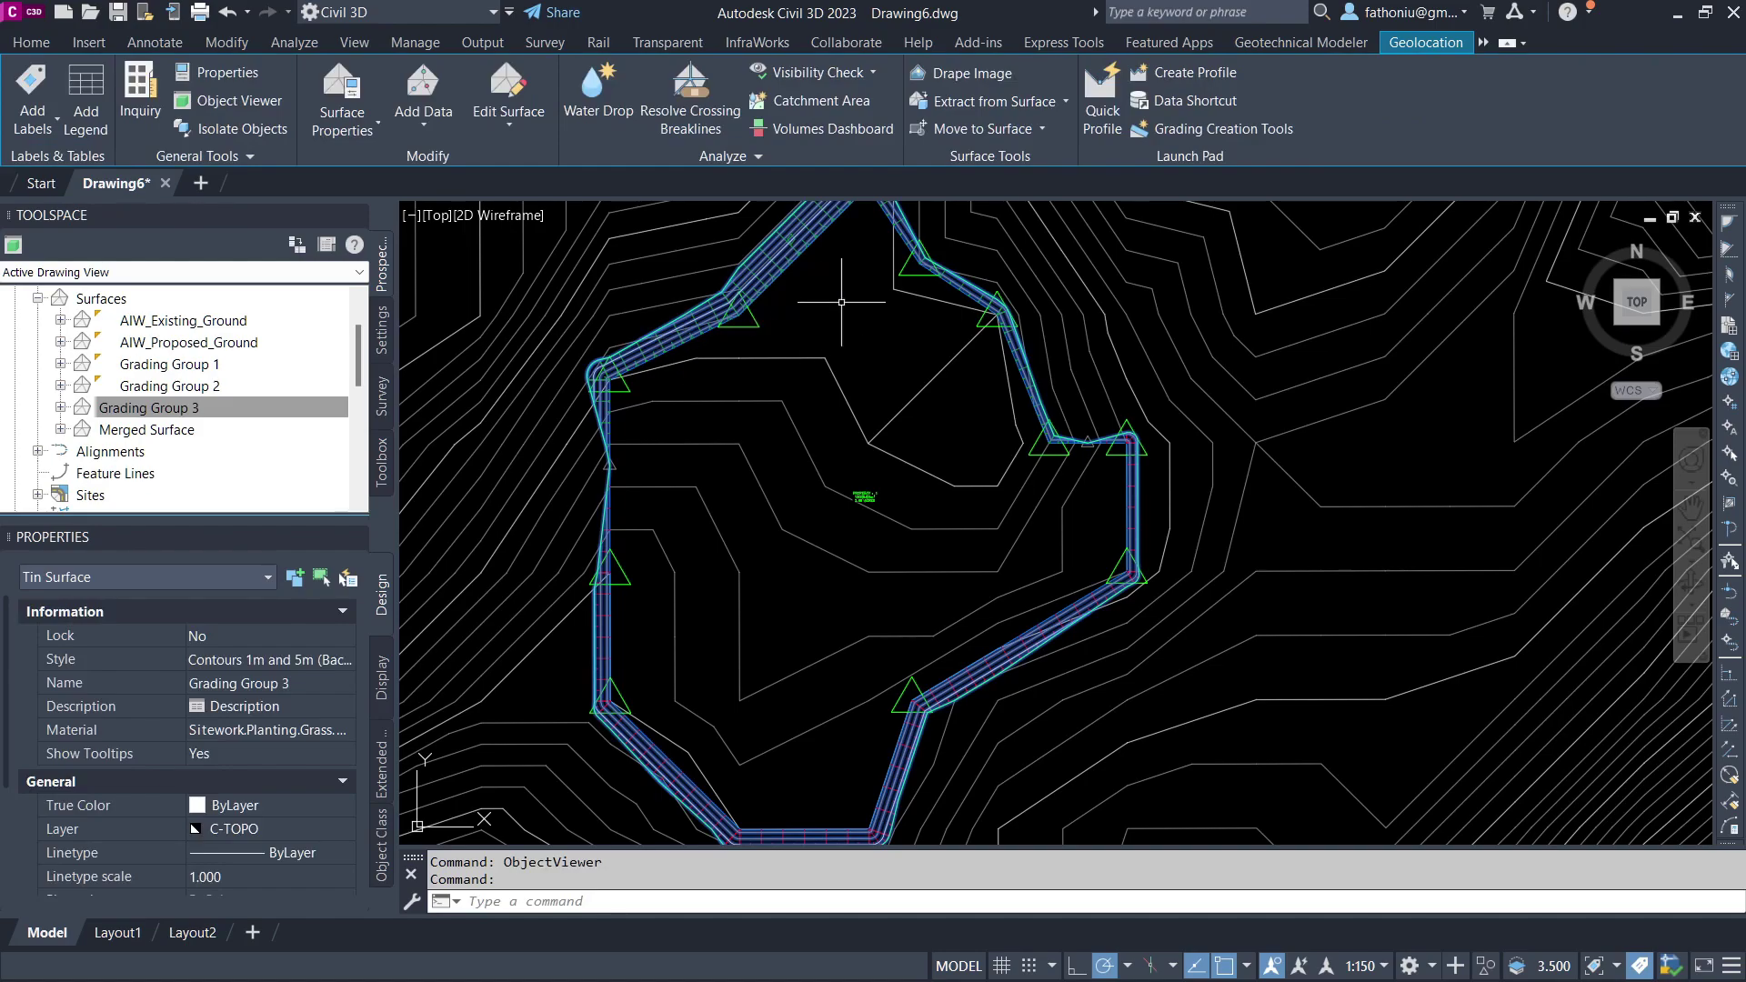
key(Escape)
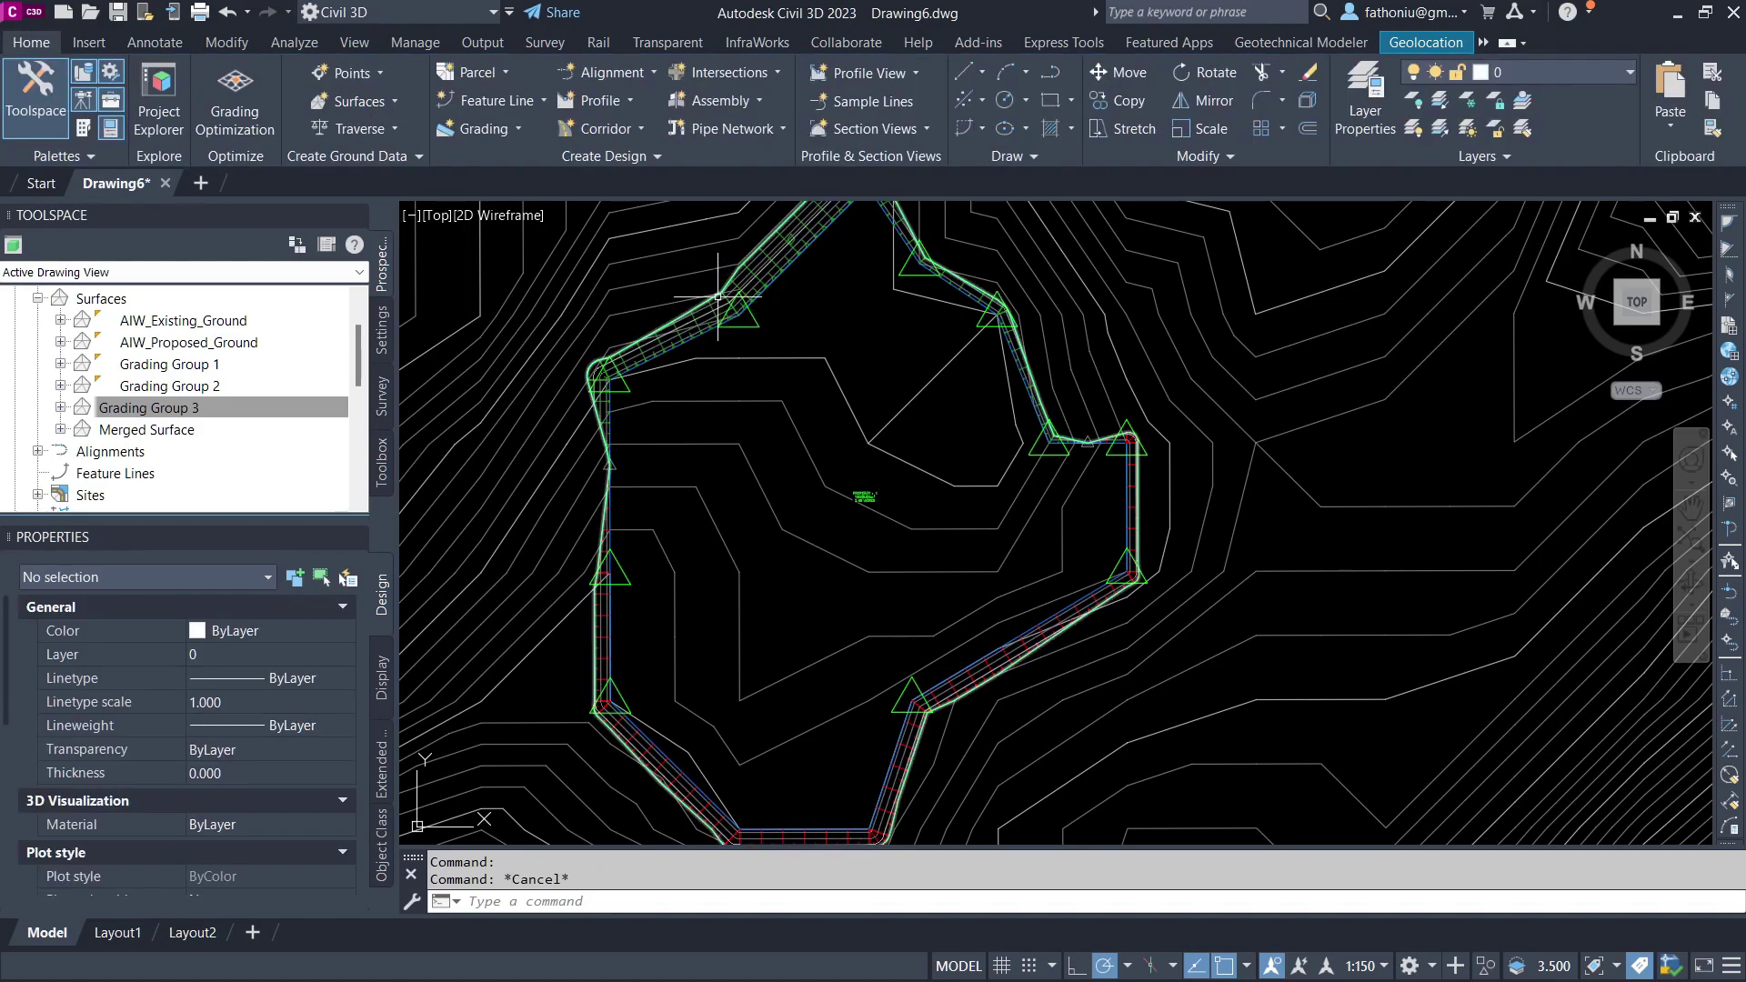
click(700, 326)
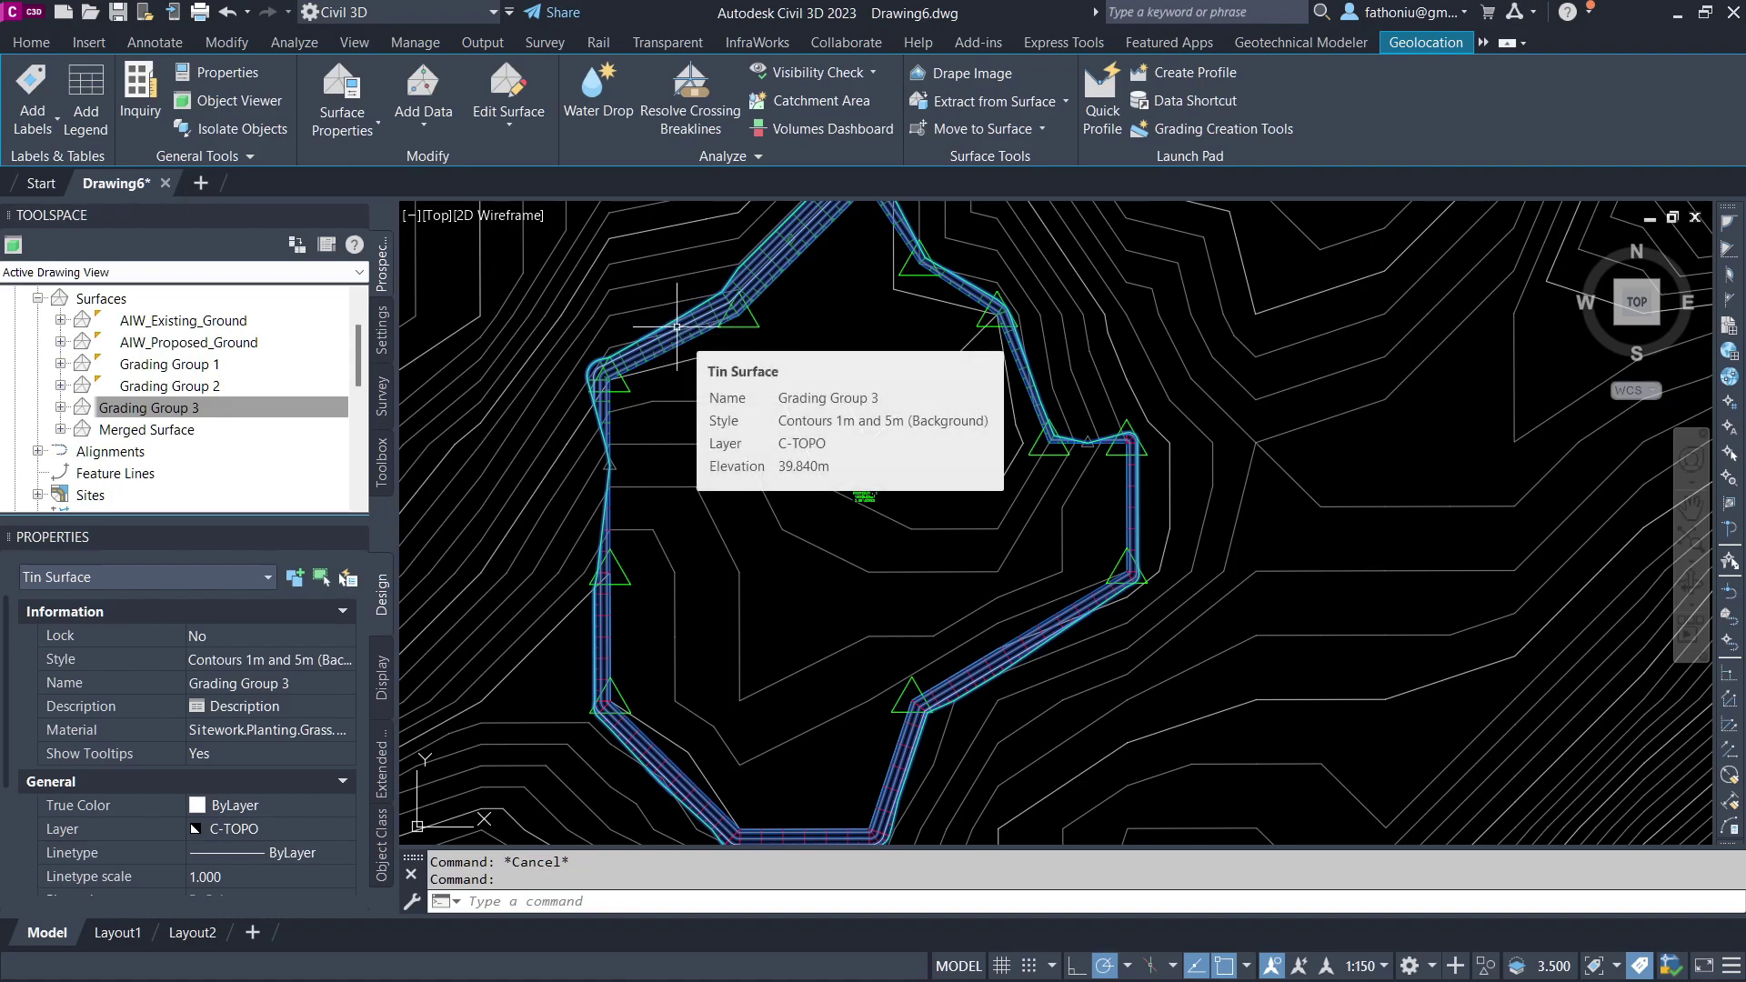
right_click(678, 327)
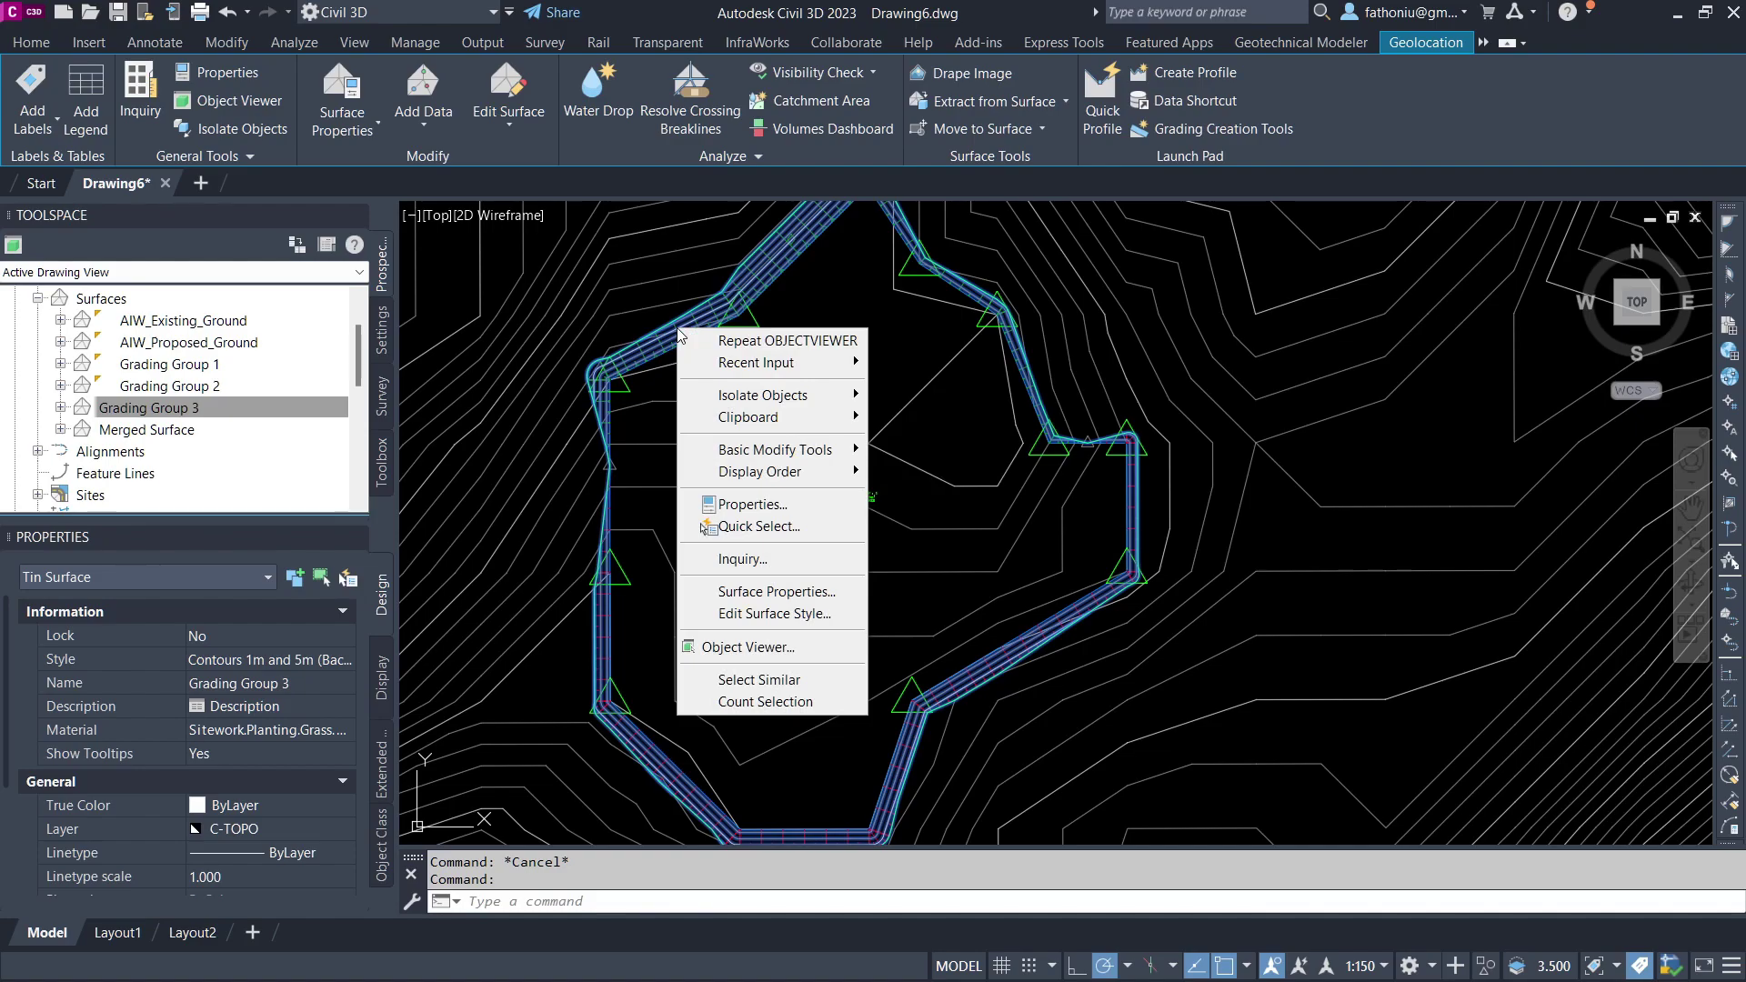
mouse_move(784, 473)
click(964, 501)
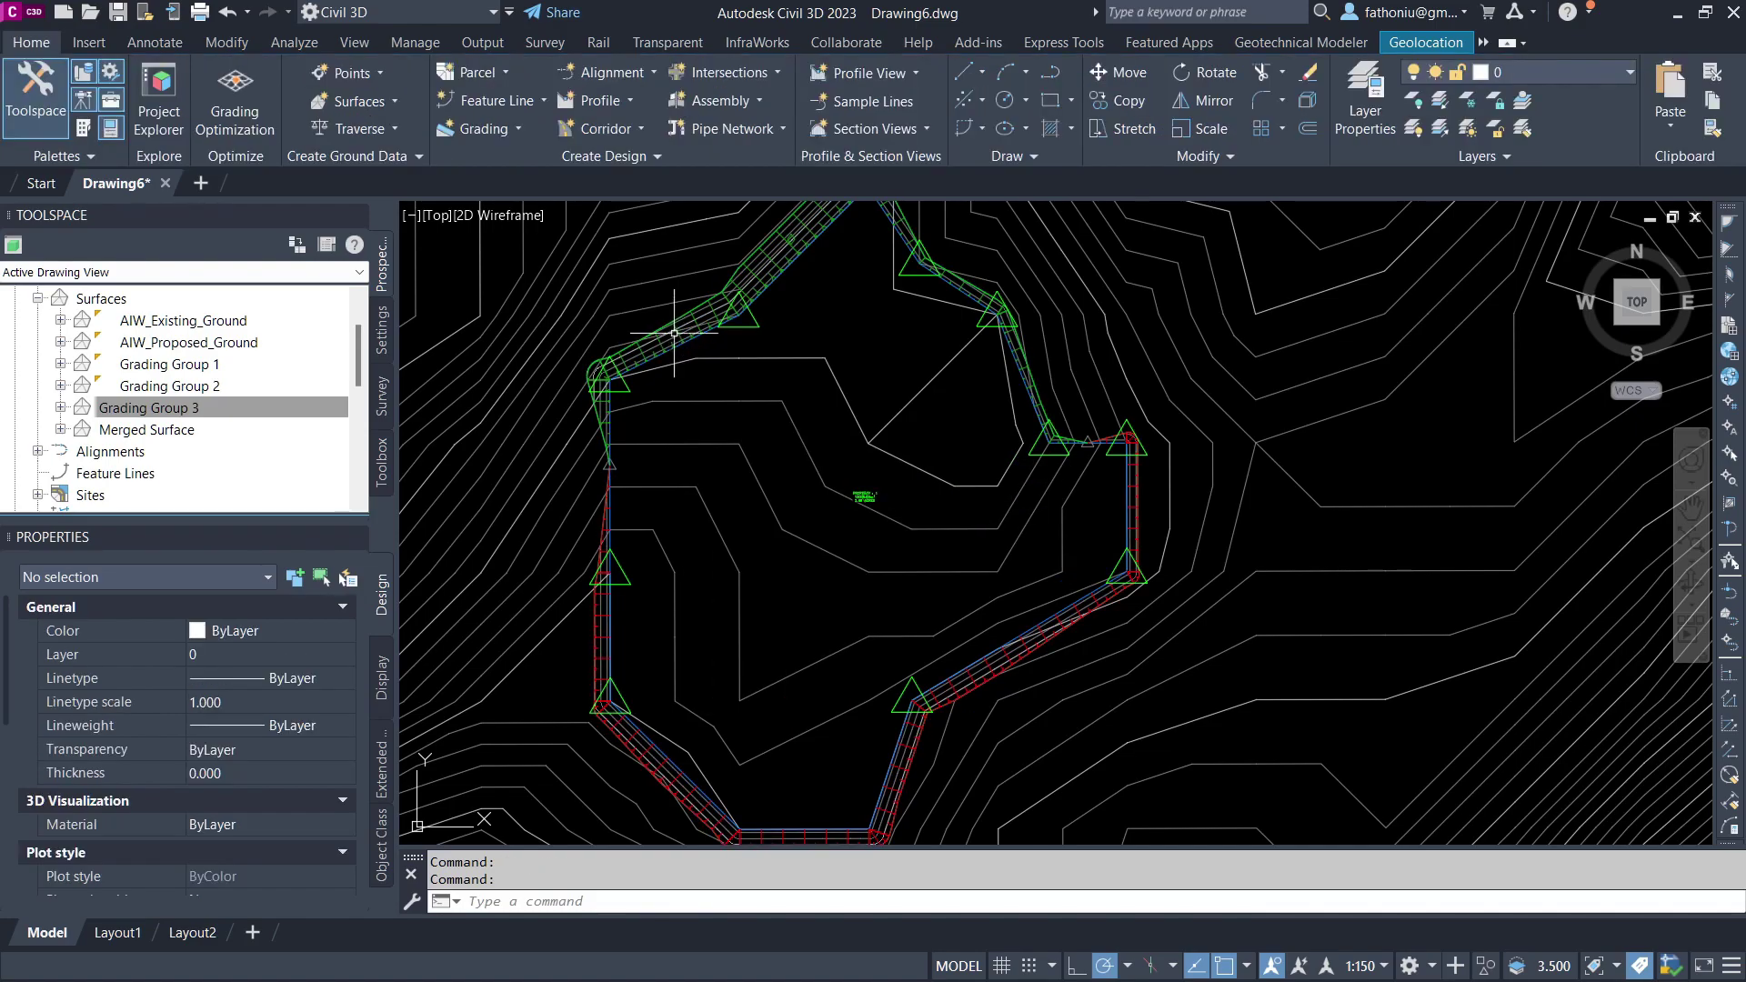
Calculate the cut, fill and net volumes for the entire Grading Group 3 in Site 3 with the grading volume tools
click(674, 337)
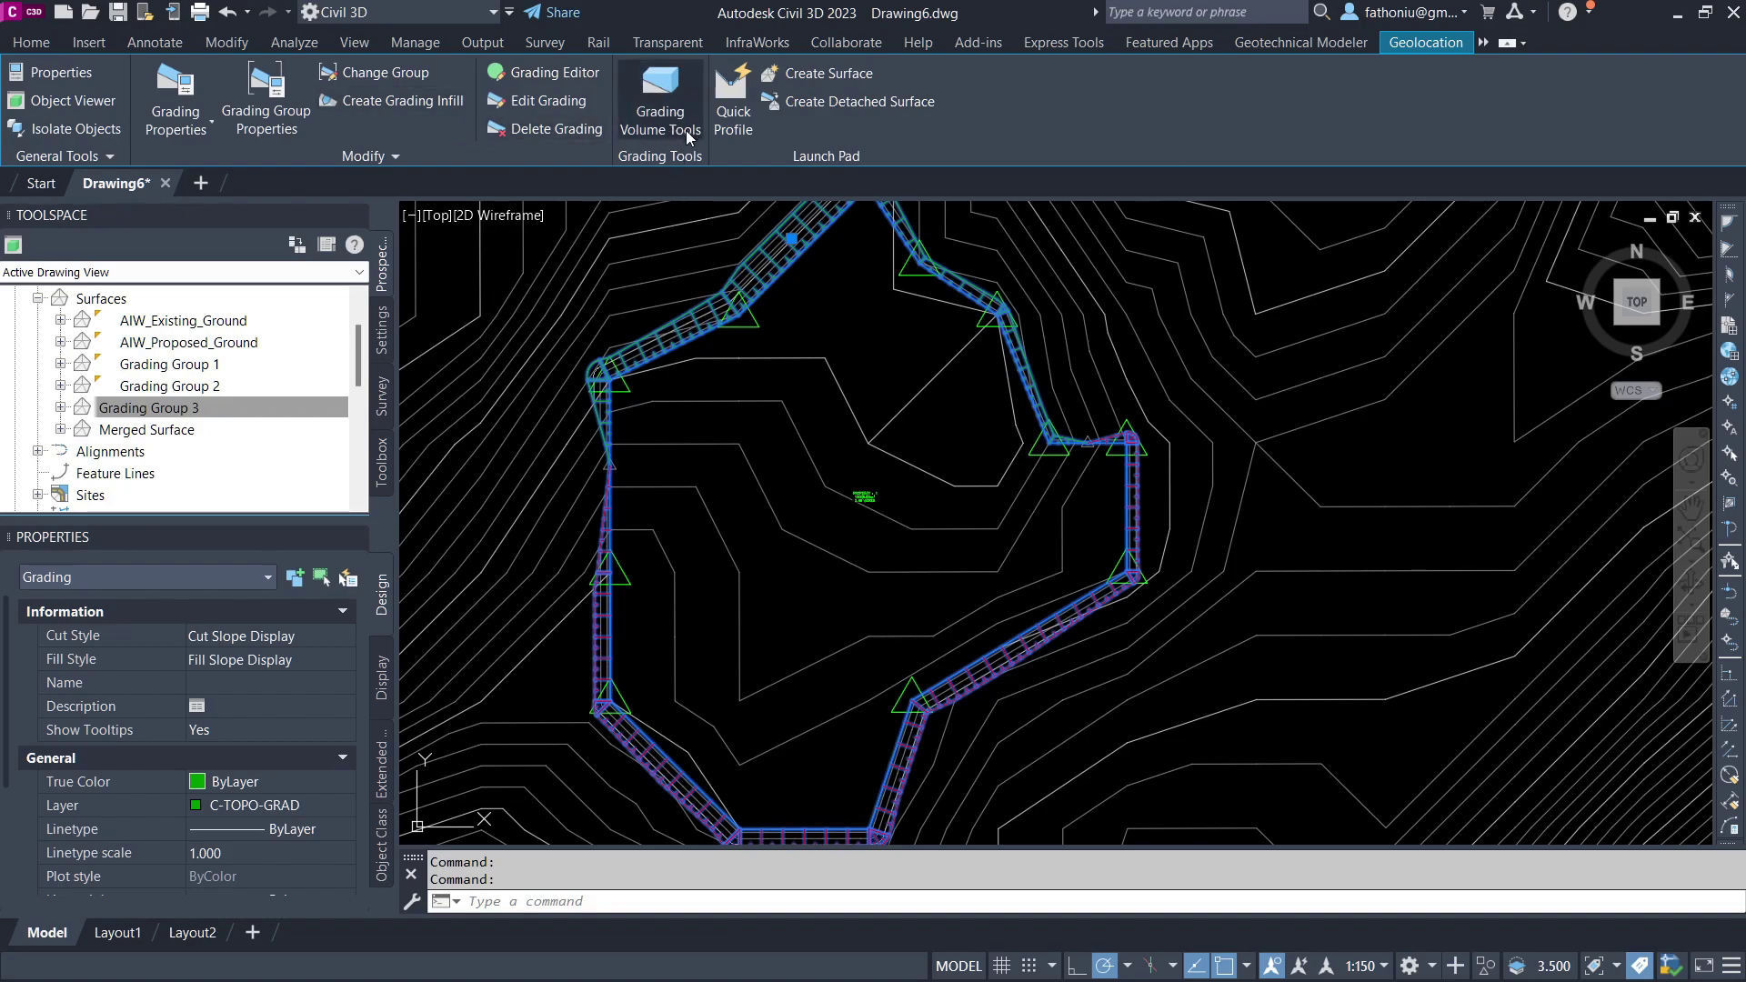
click(654, 100)
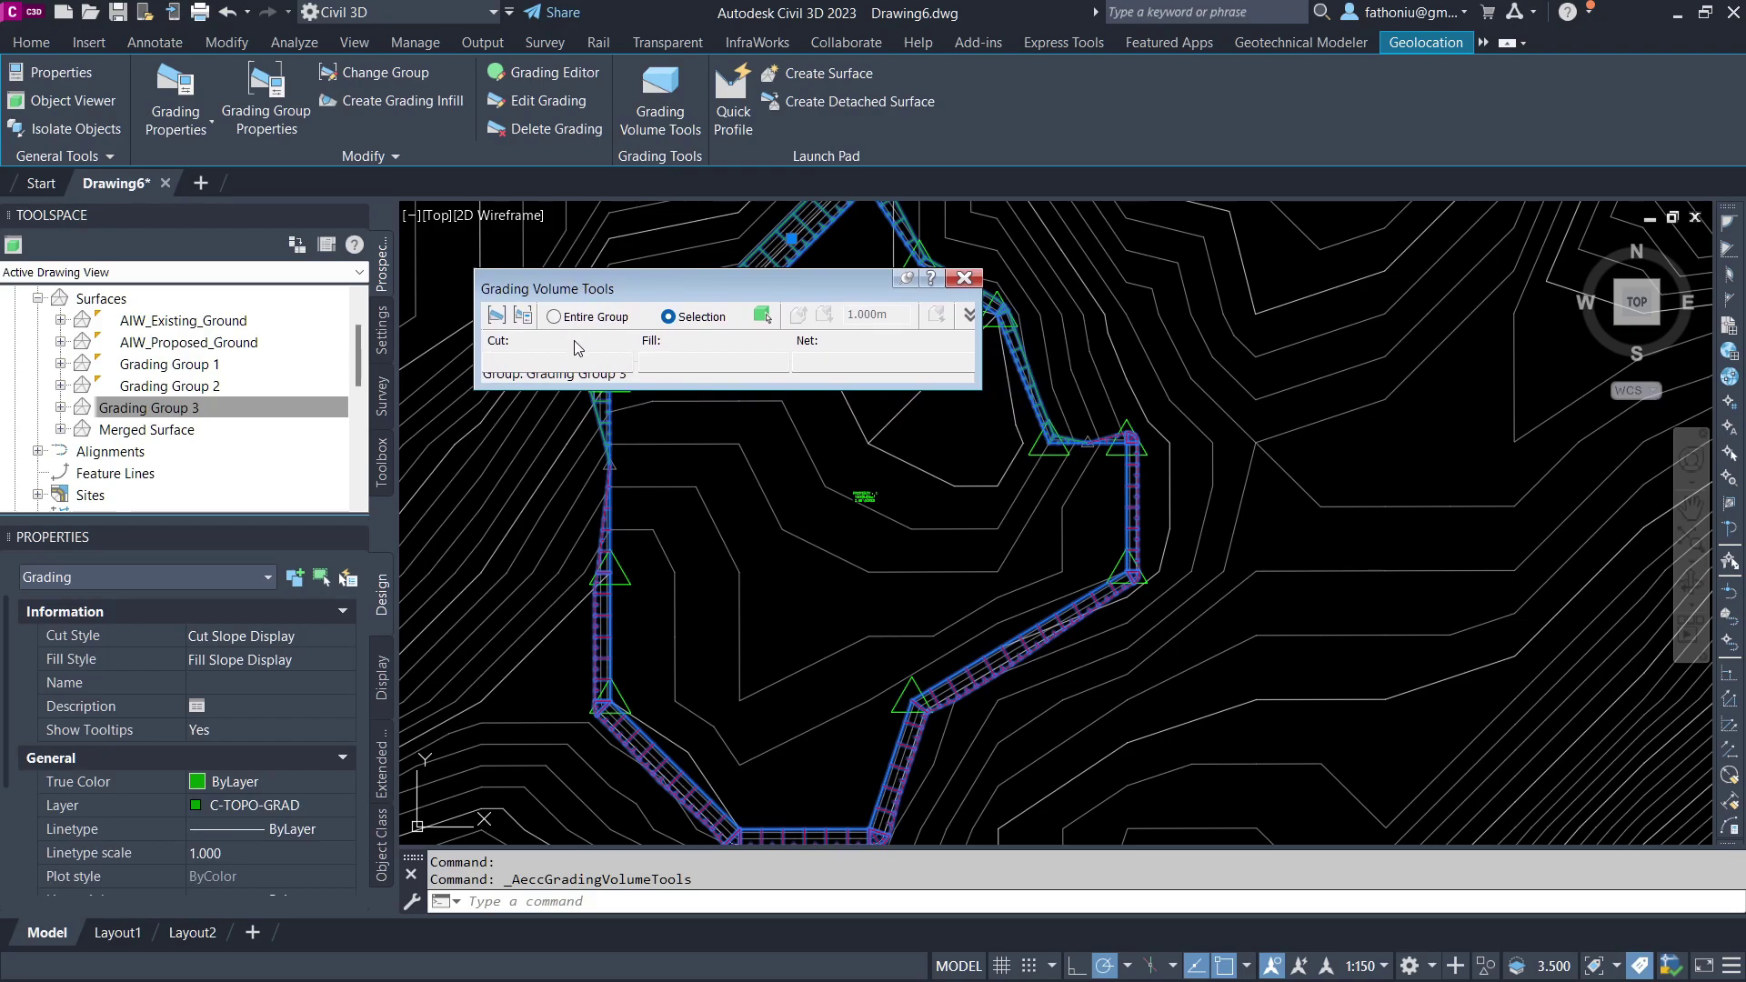
click(497, 318)
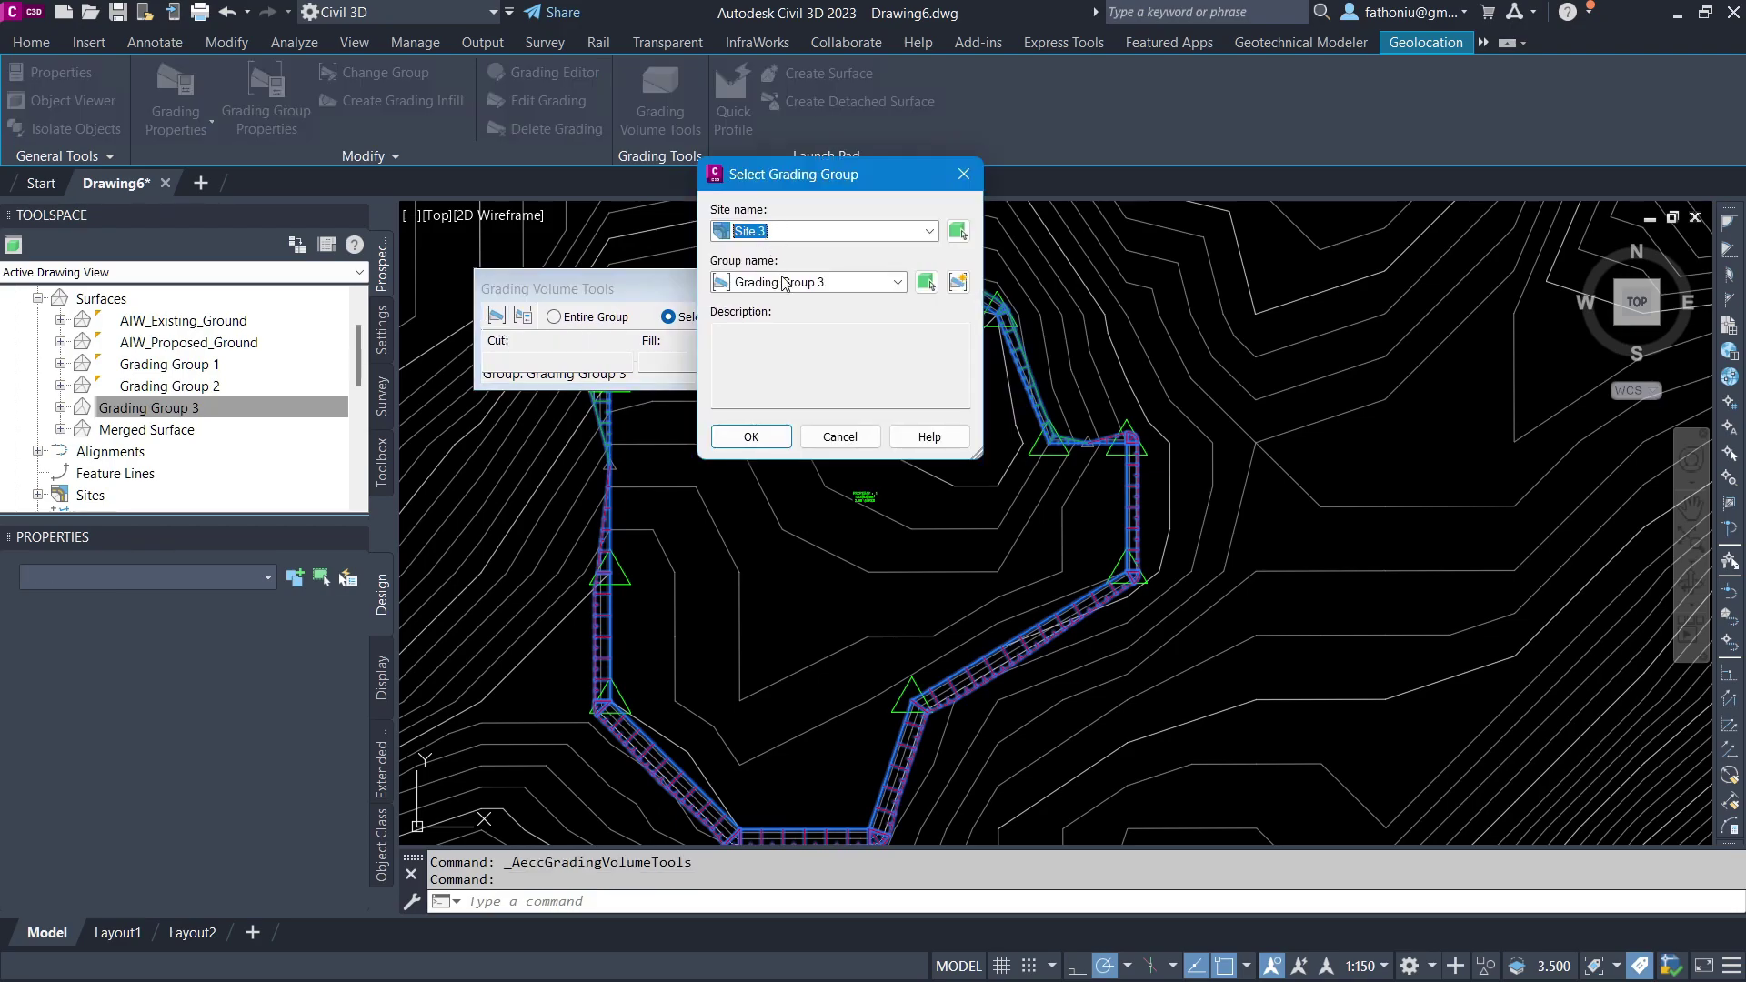
click(751, 436)
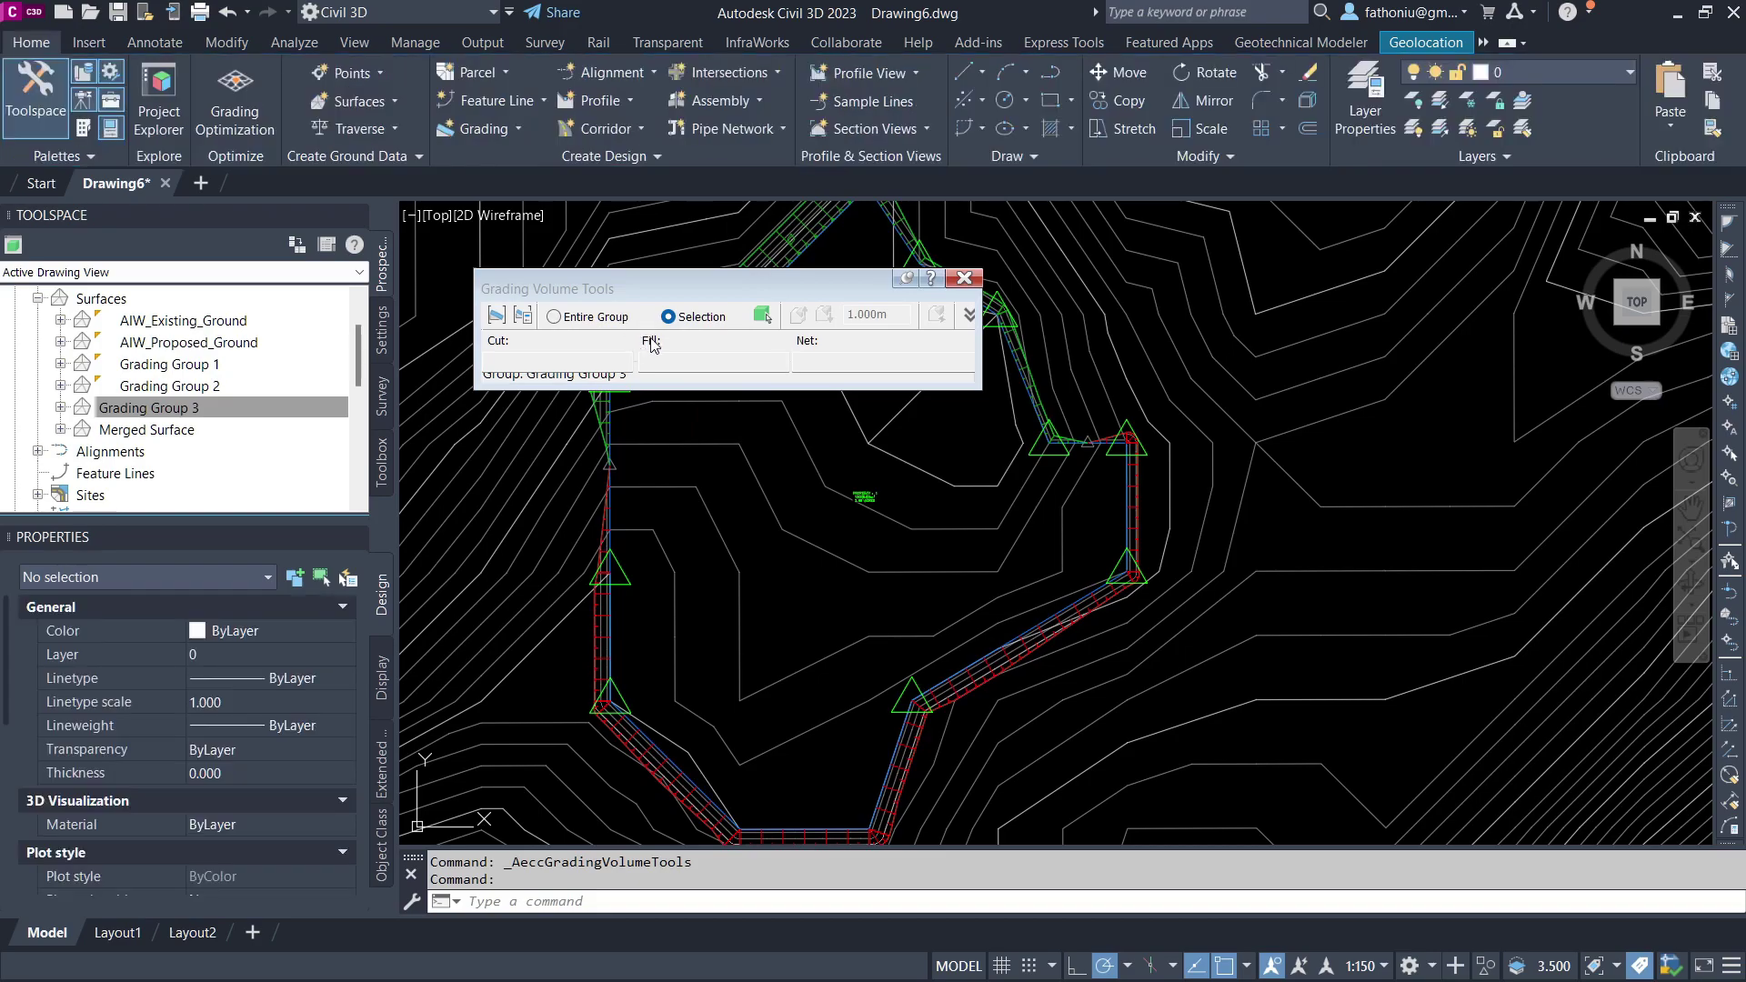
click(554, 317)
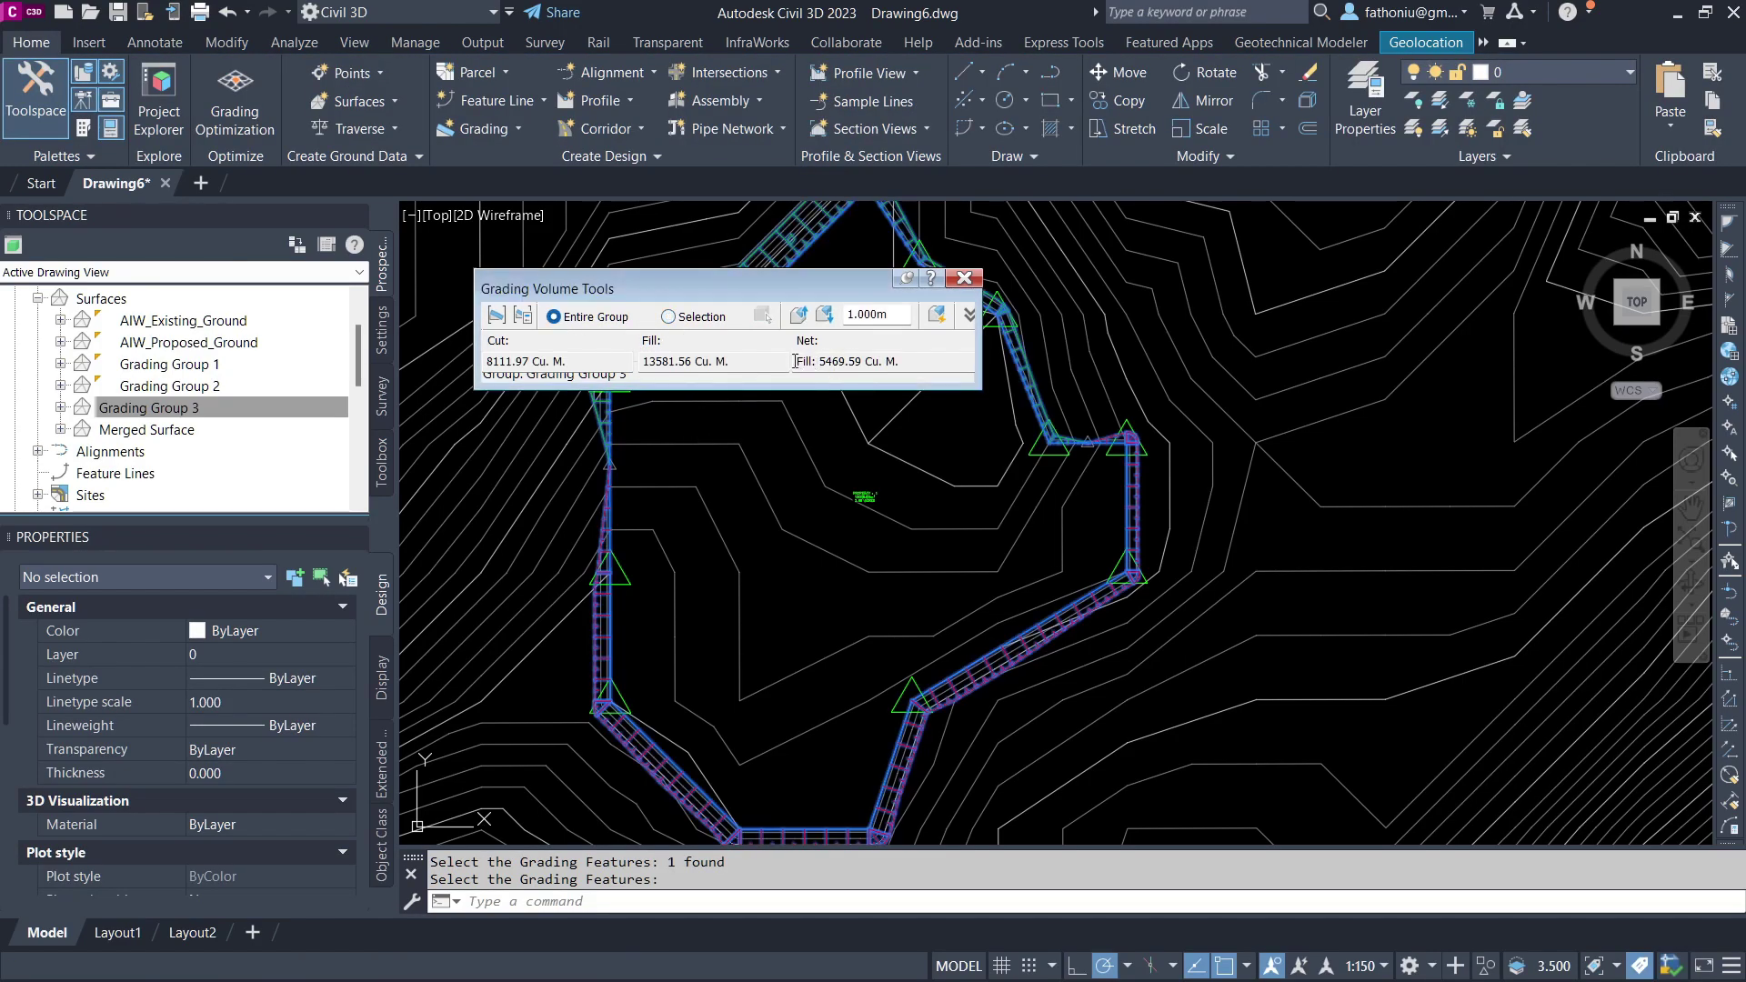
click(595, 317)
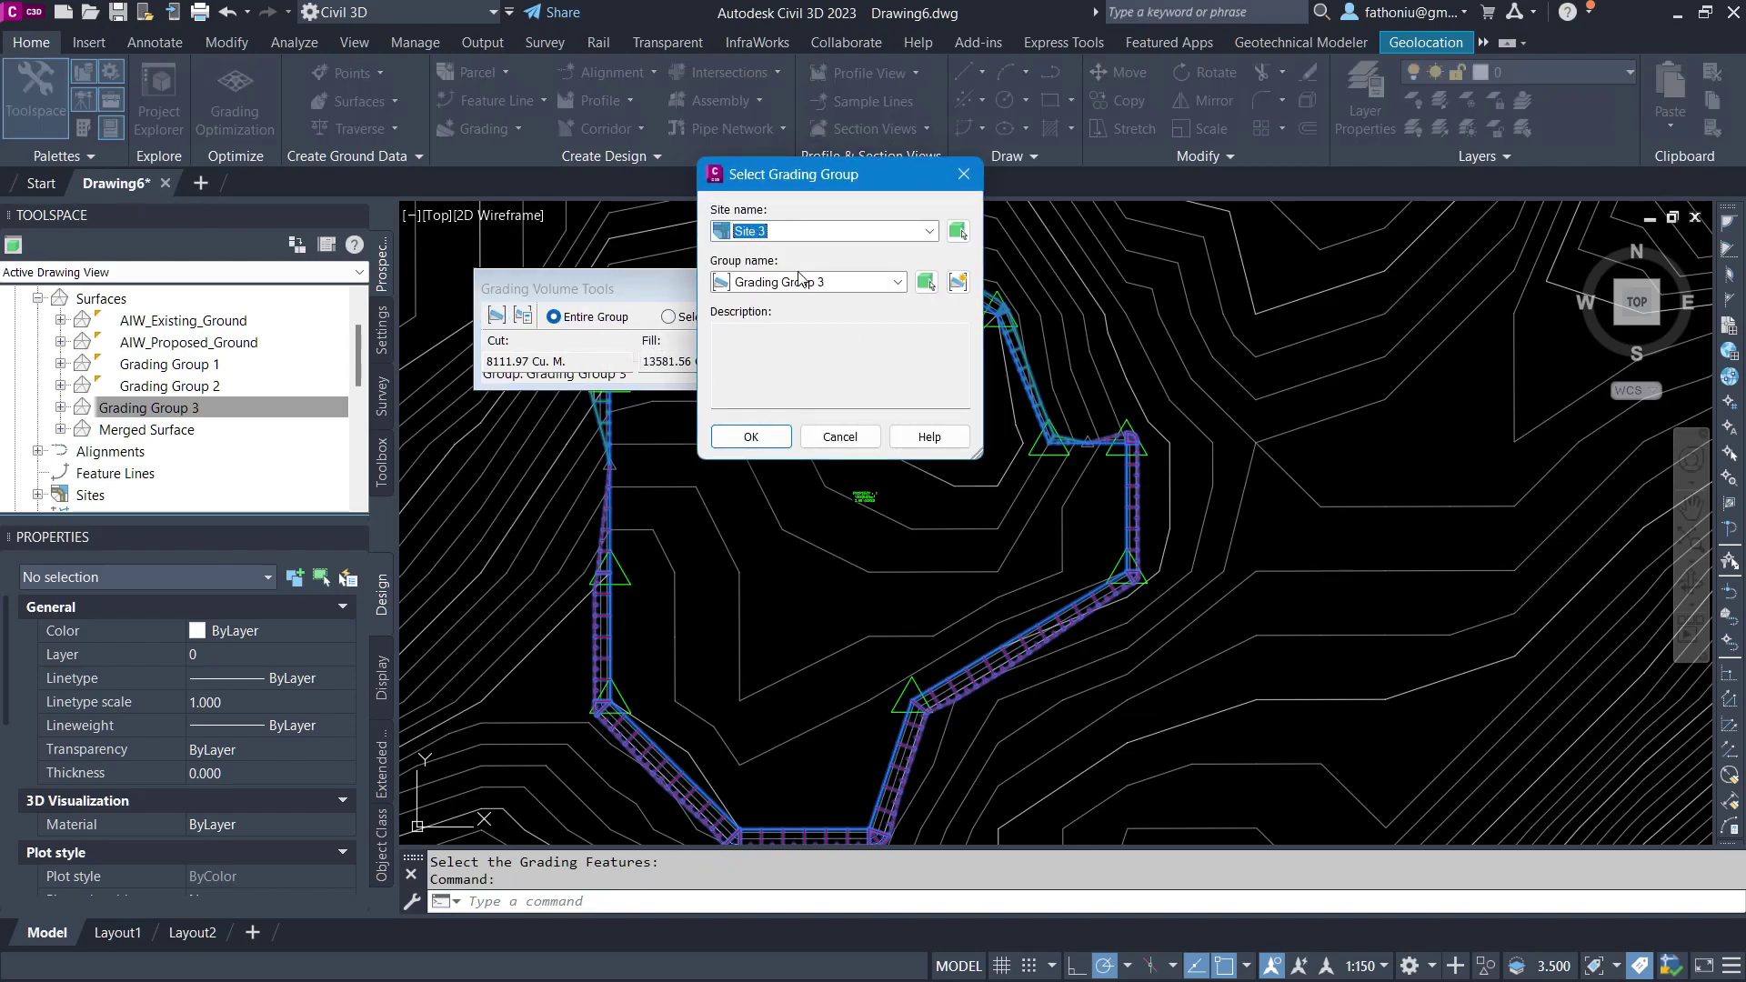
click(752, 436)
drag(493, 362, 533, 369)
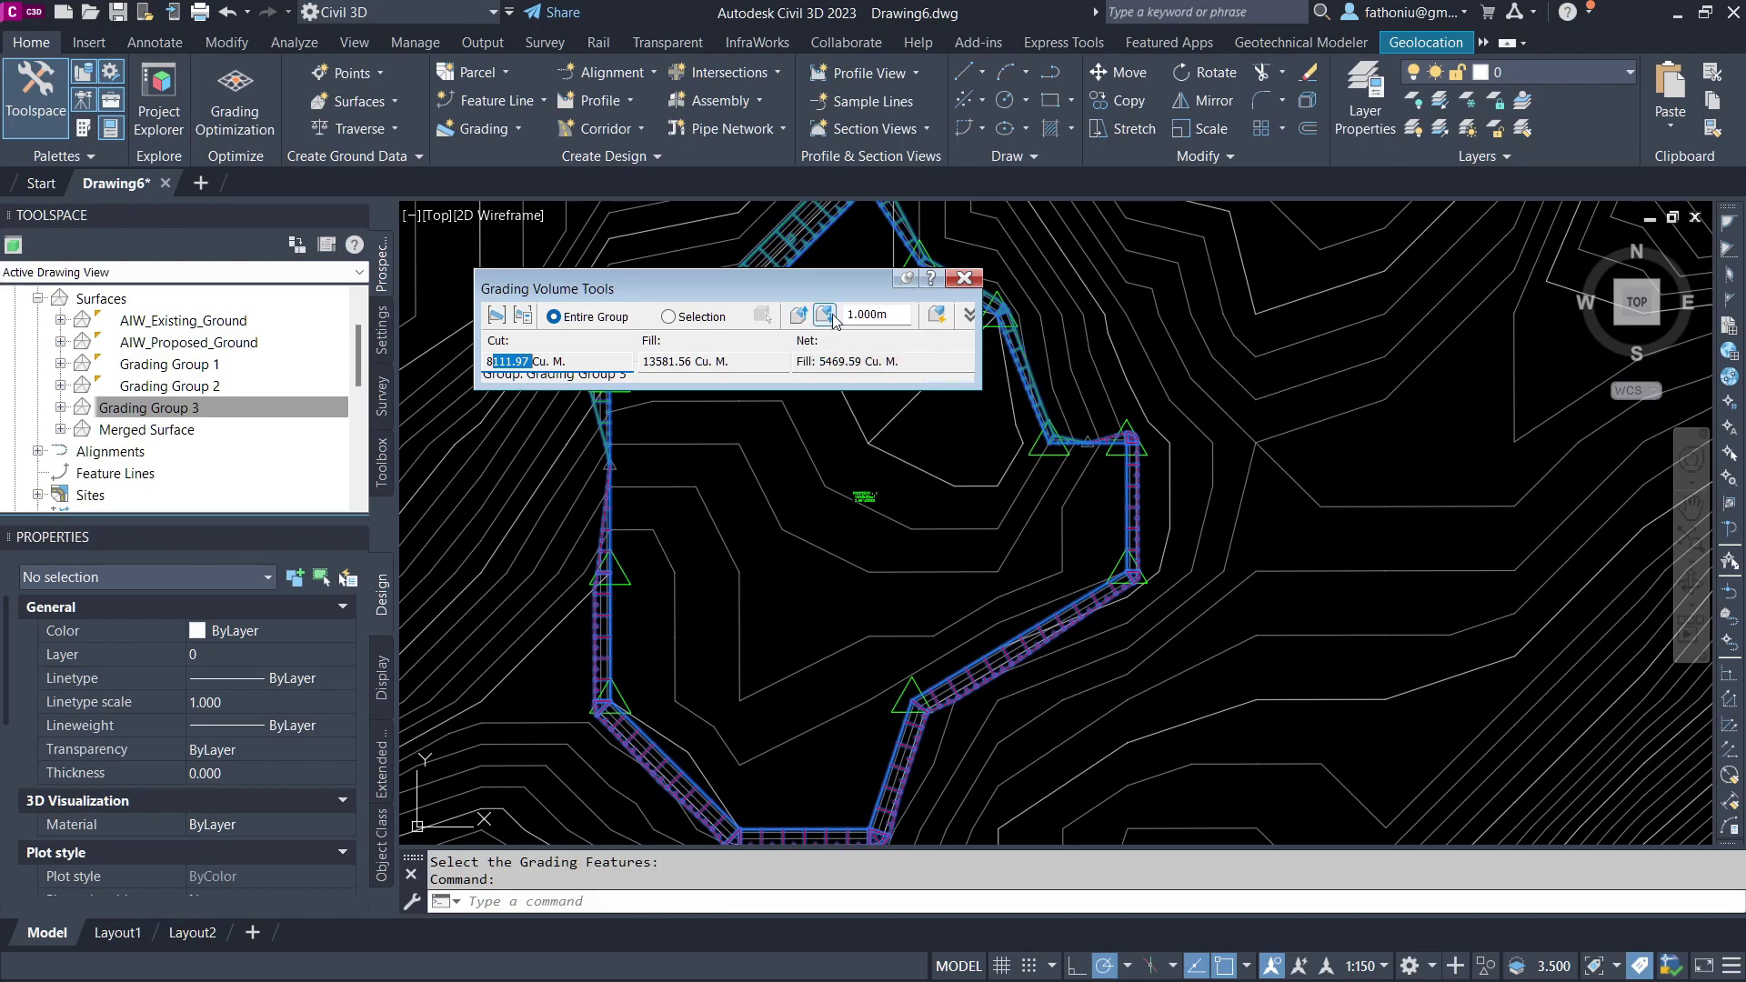
Auto-balance the grading group's cut and fill to a required volume of 0.00 Cu. M. and close the volume tools
click(938, 315)
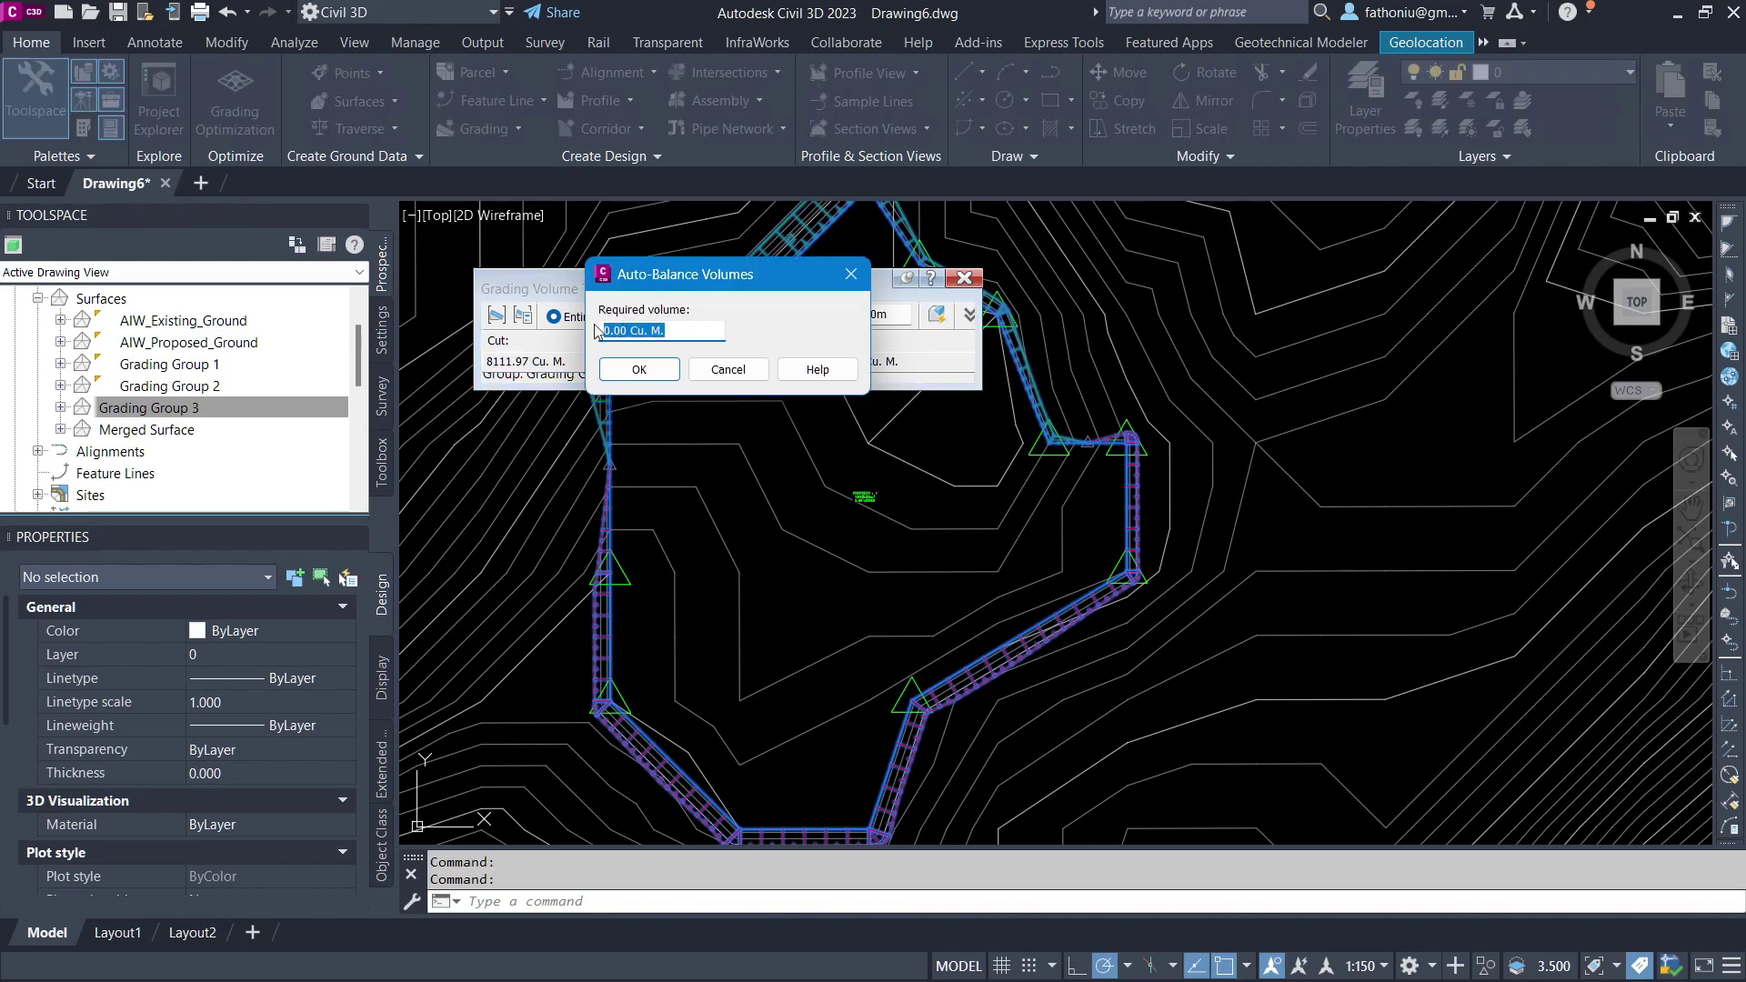
click(635, 371)
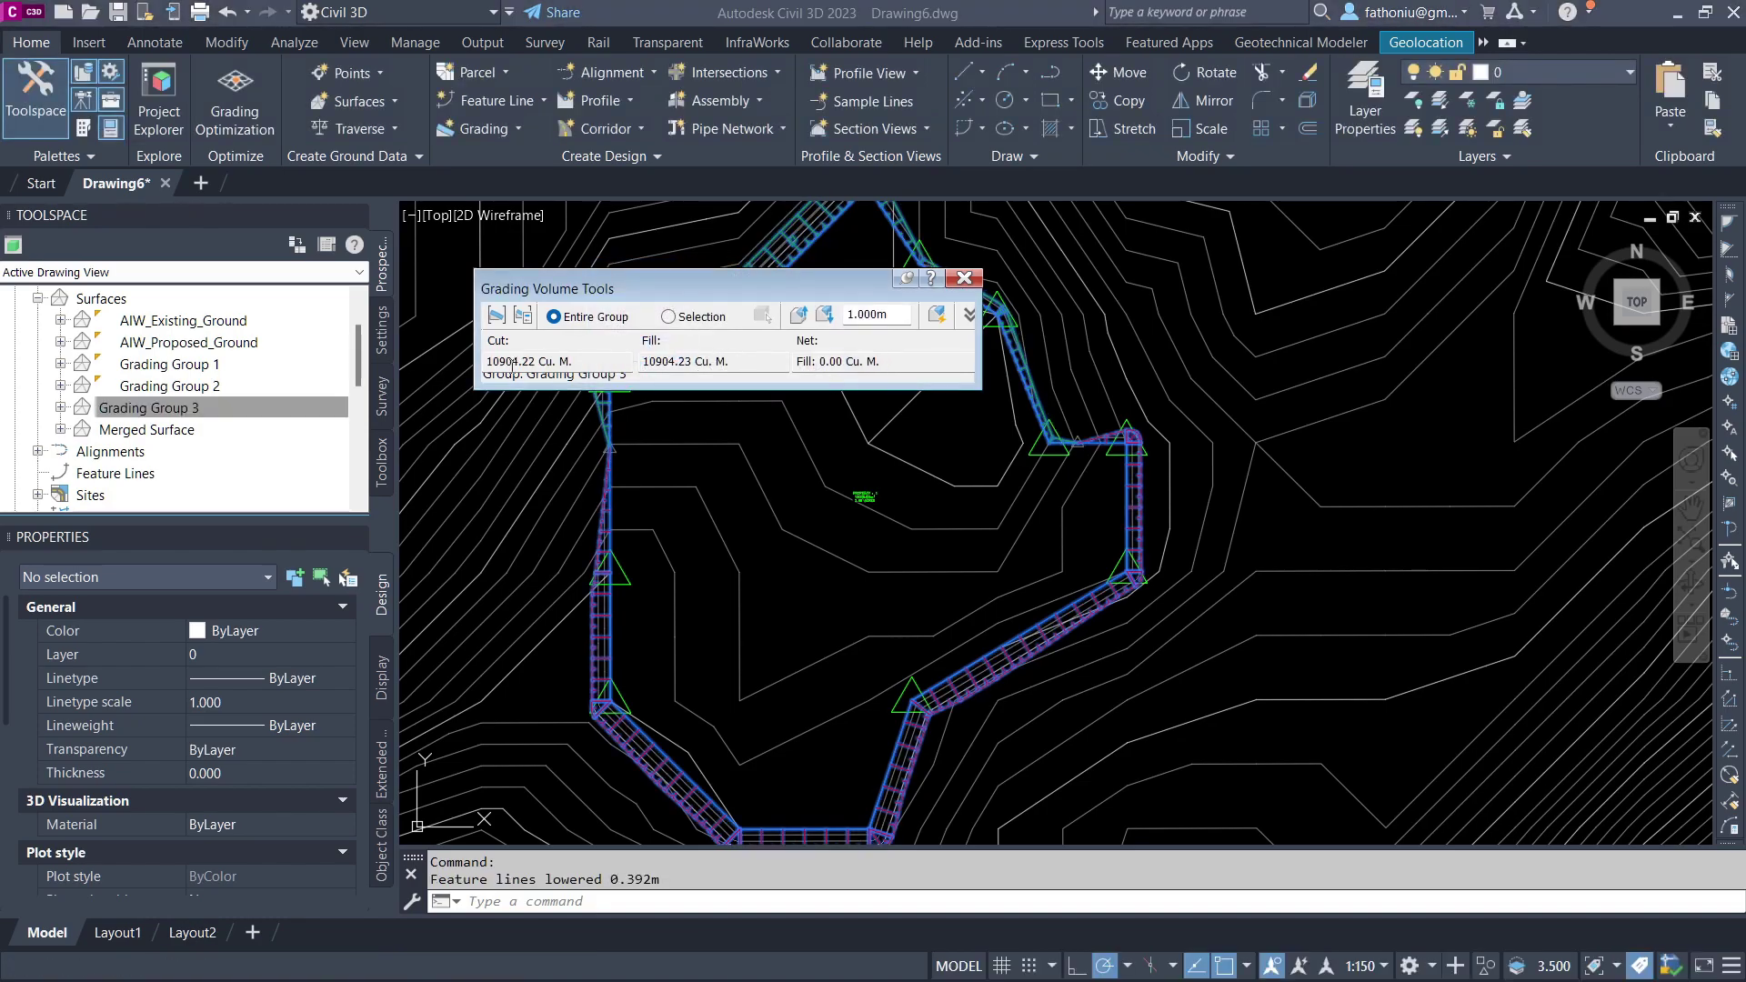
drag(816, 273, 1303, 367)
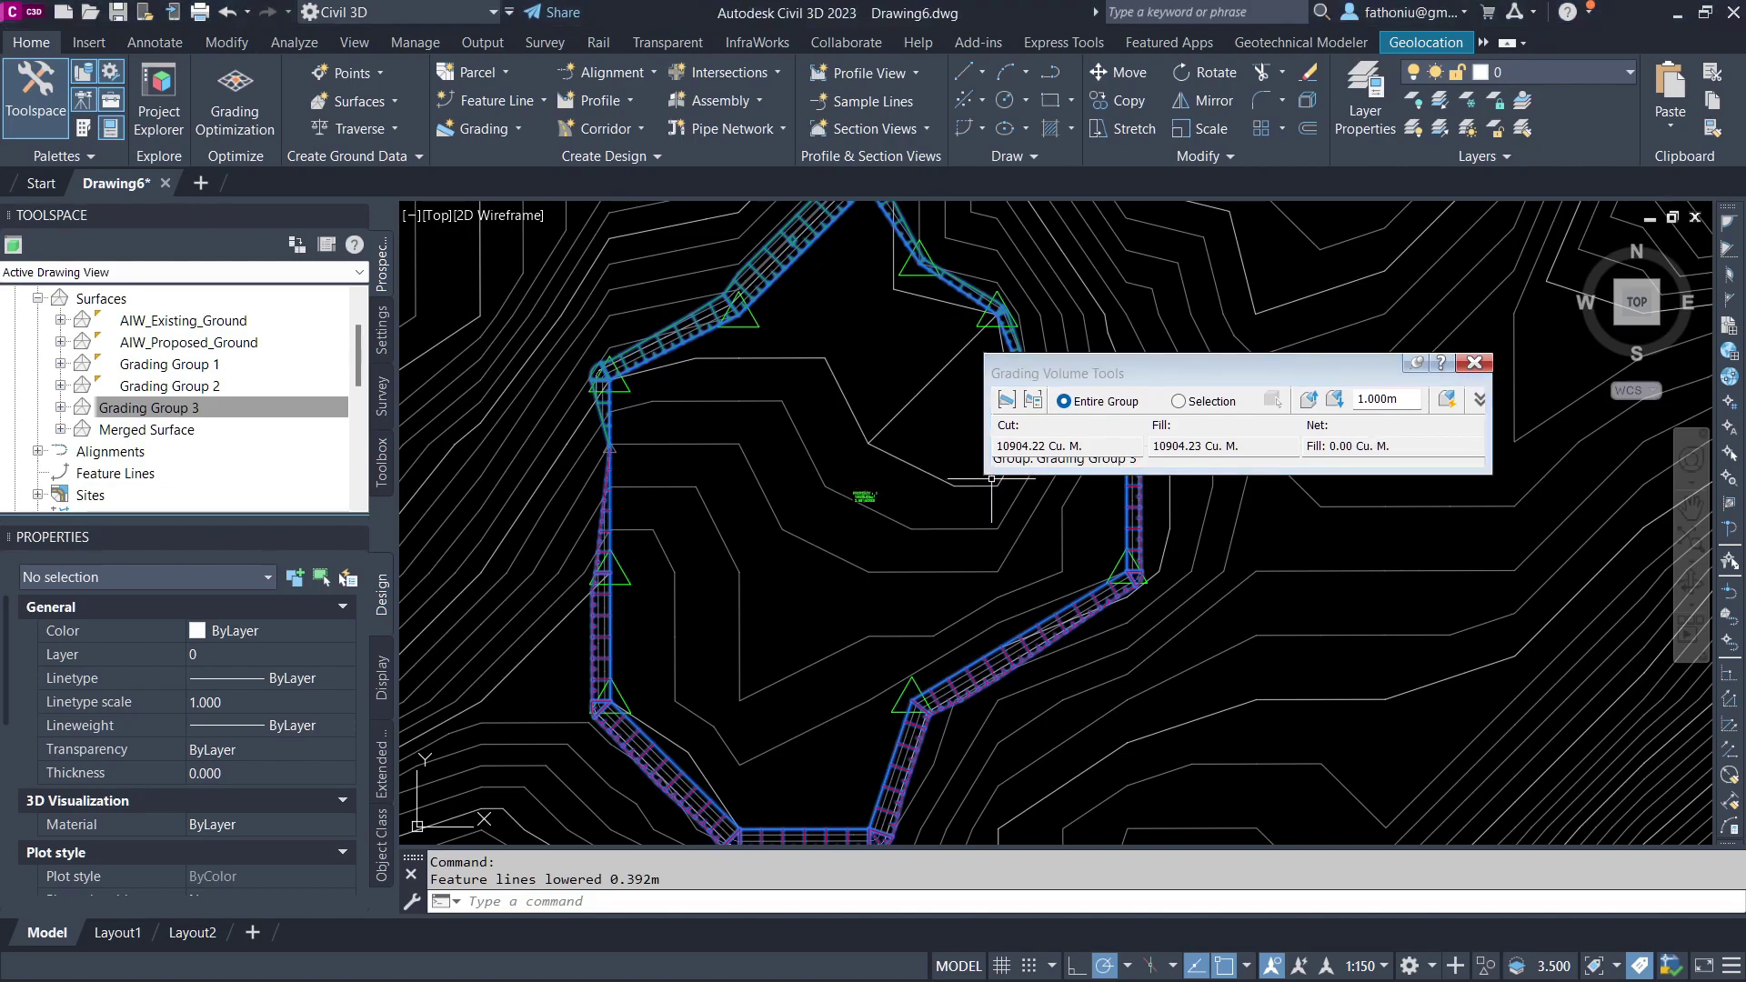
click(1474, 363)
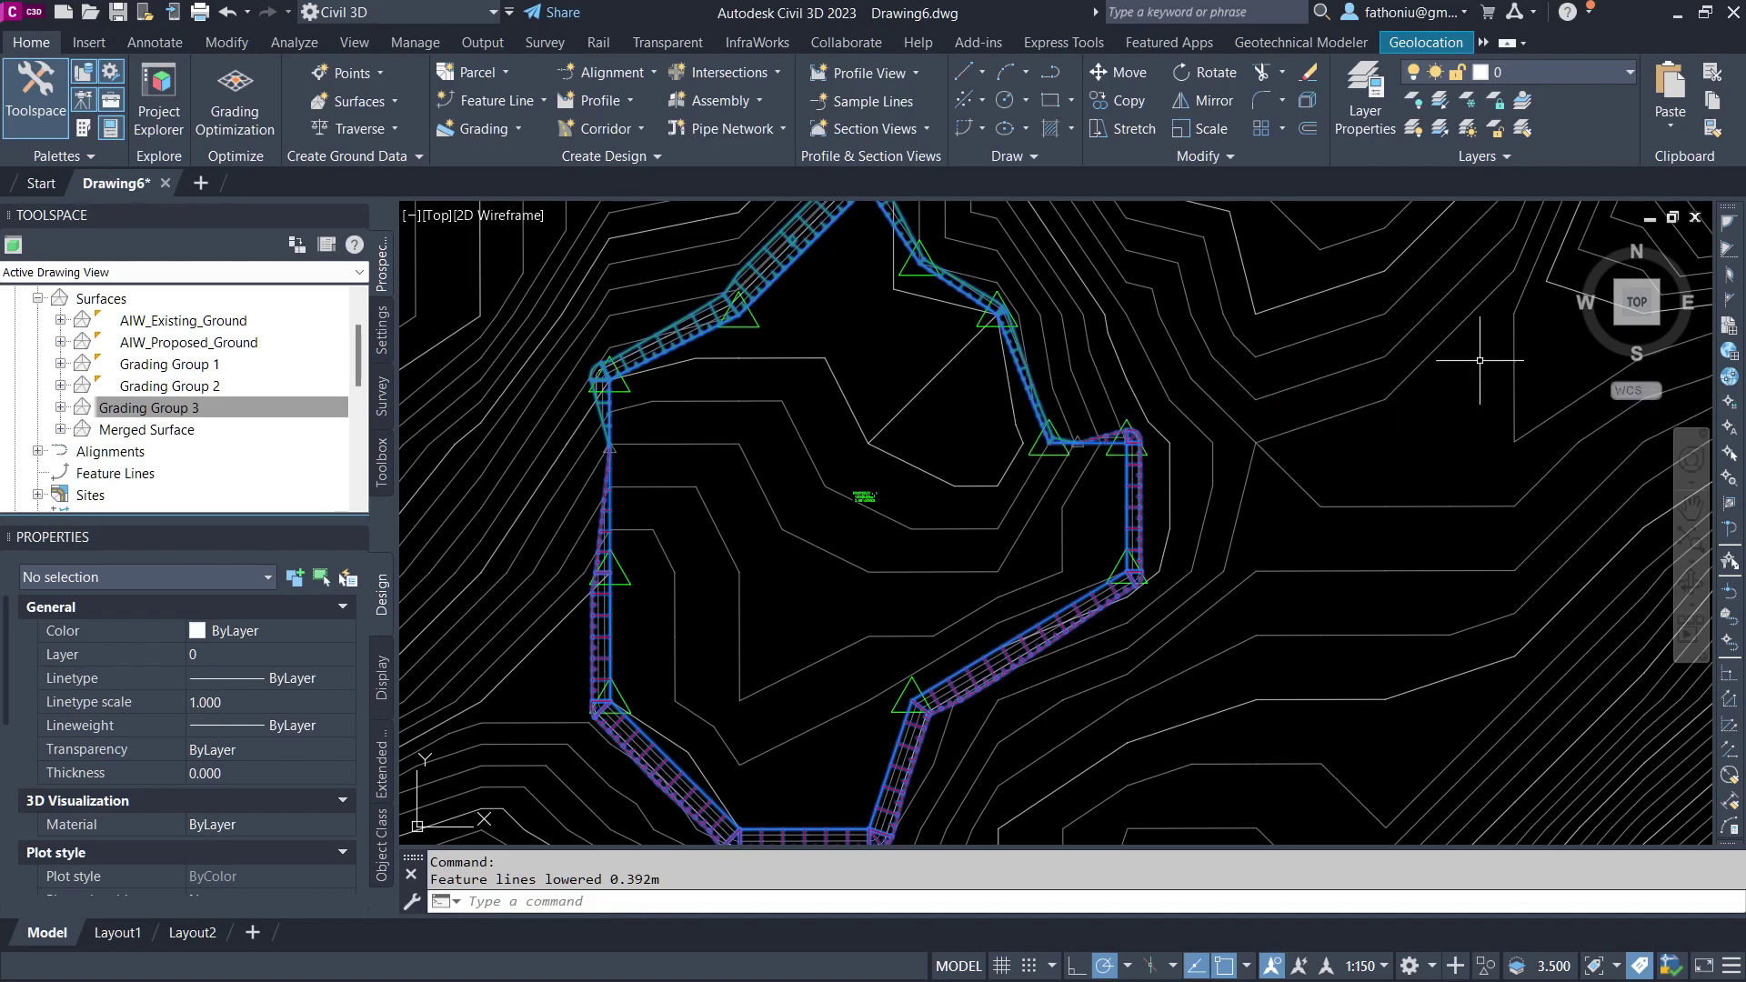
Check the elevation of the balanced grading inside the parcel
click(780, 273)
mouse_move(782, 365)
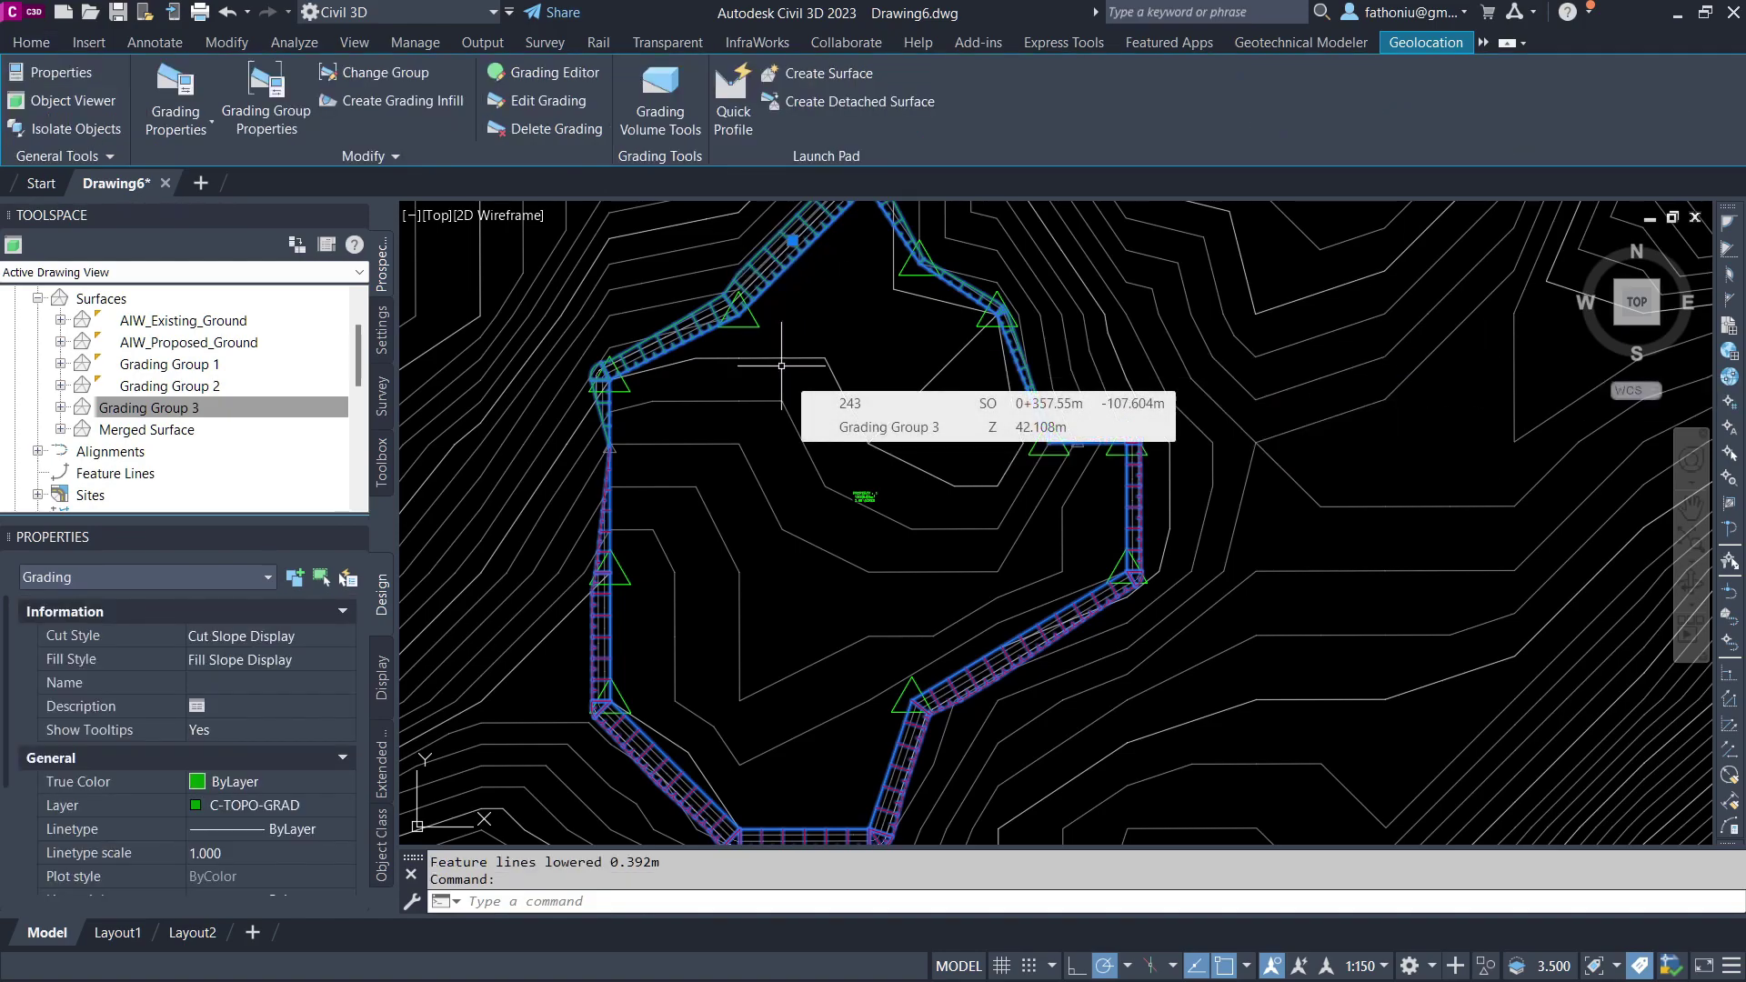
key(Escape)
click(660, 339)
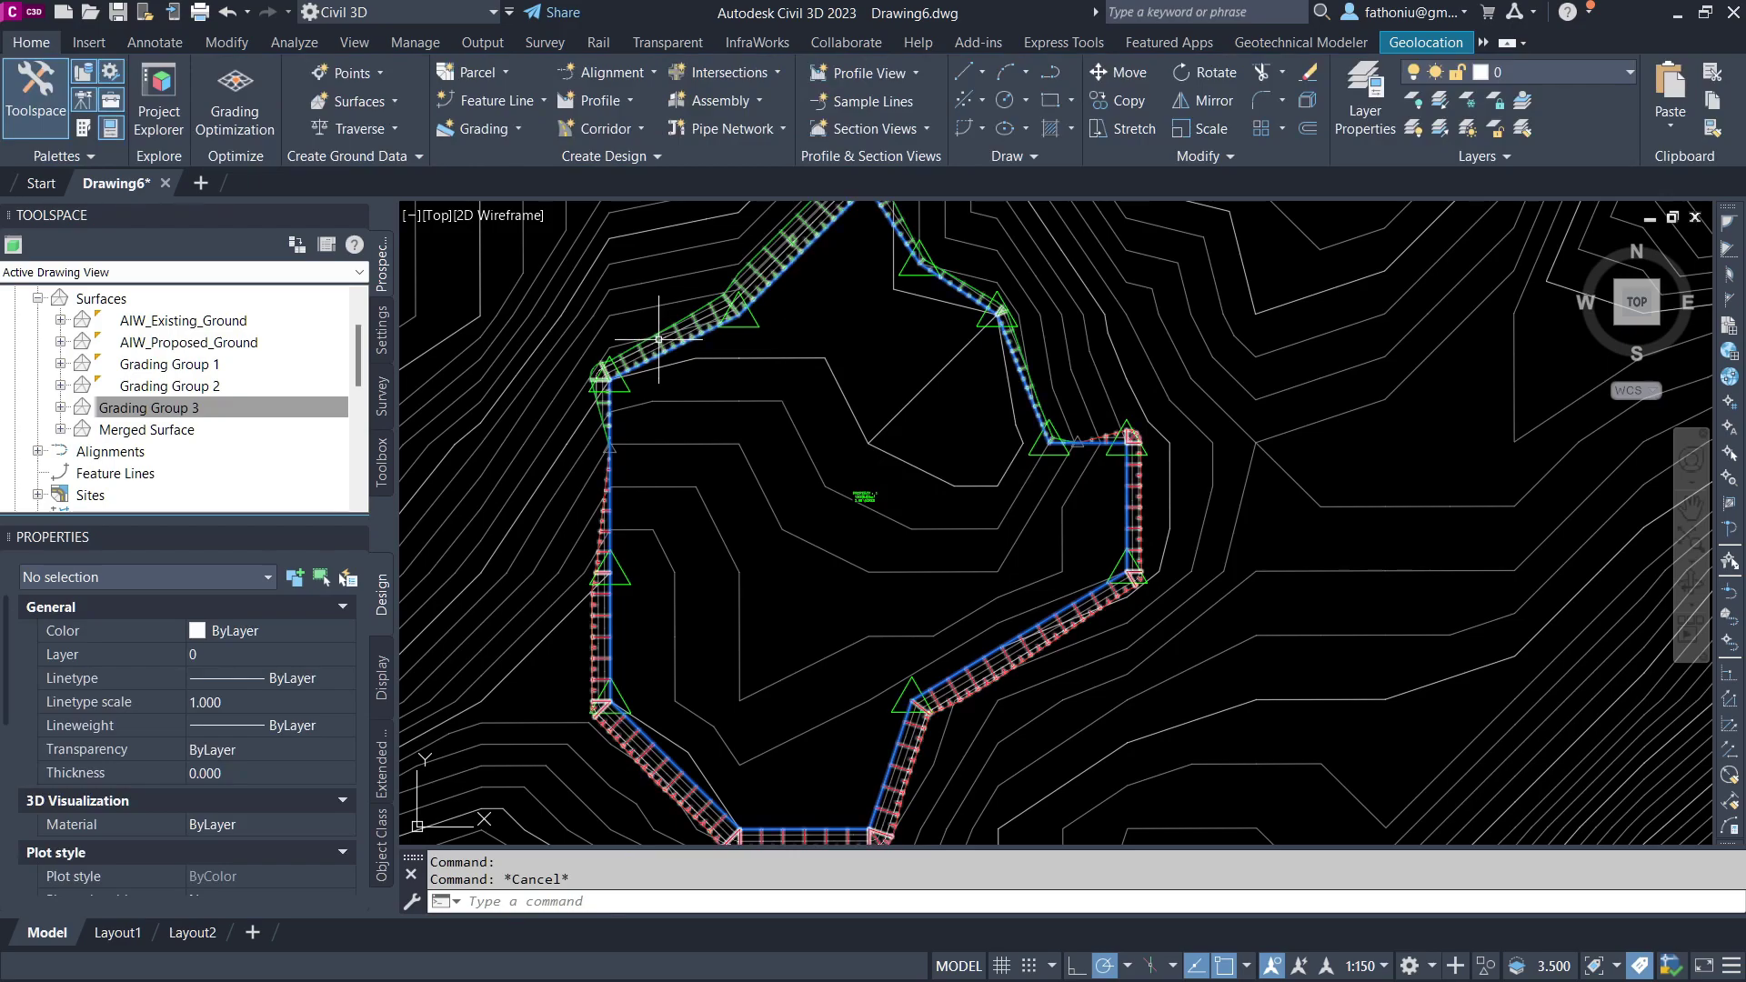
right_click(661, 342)
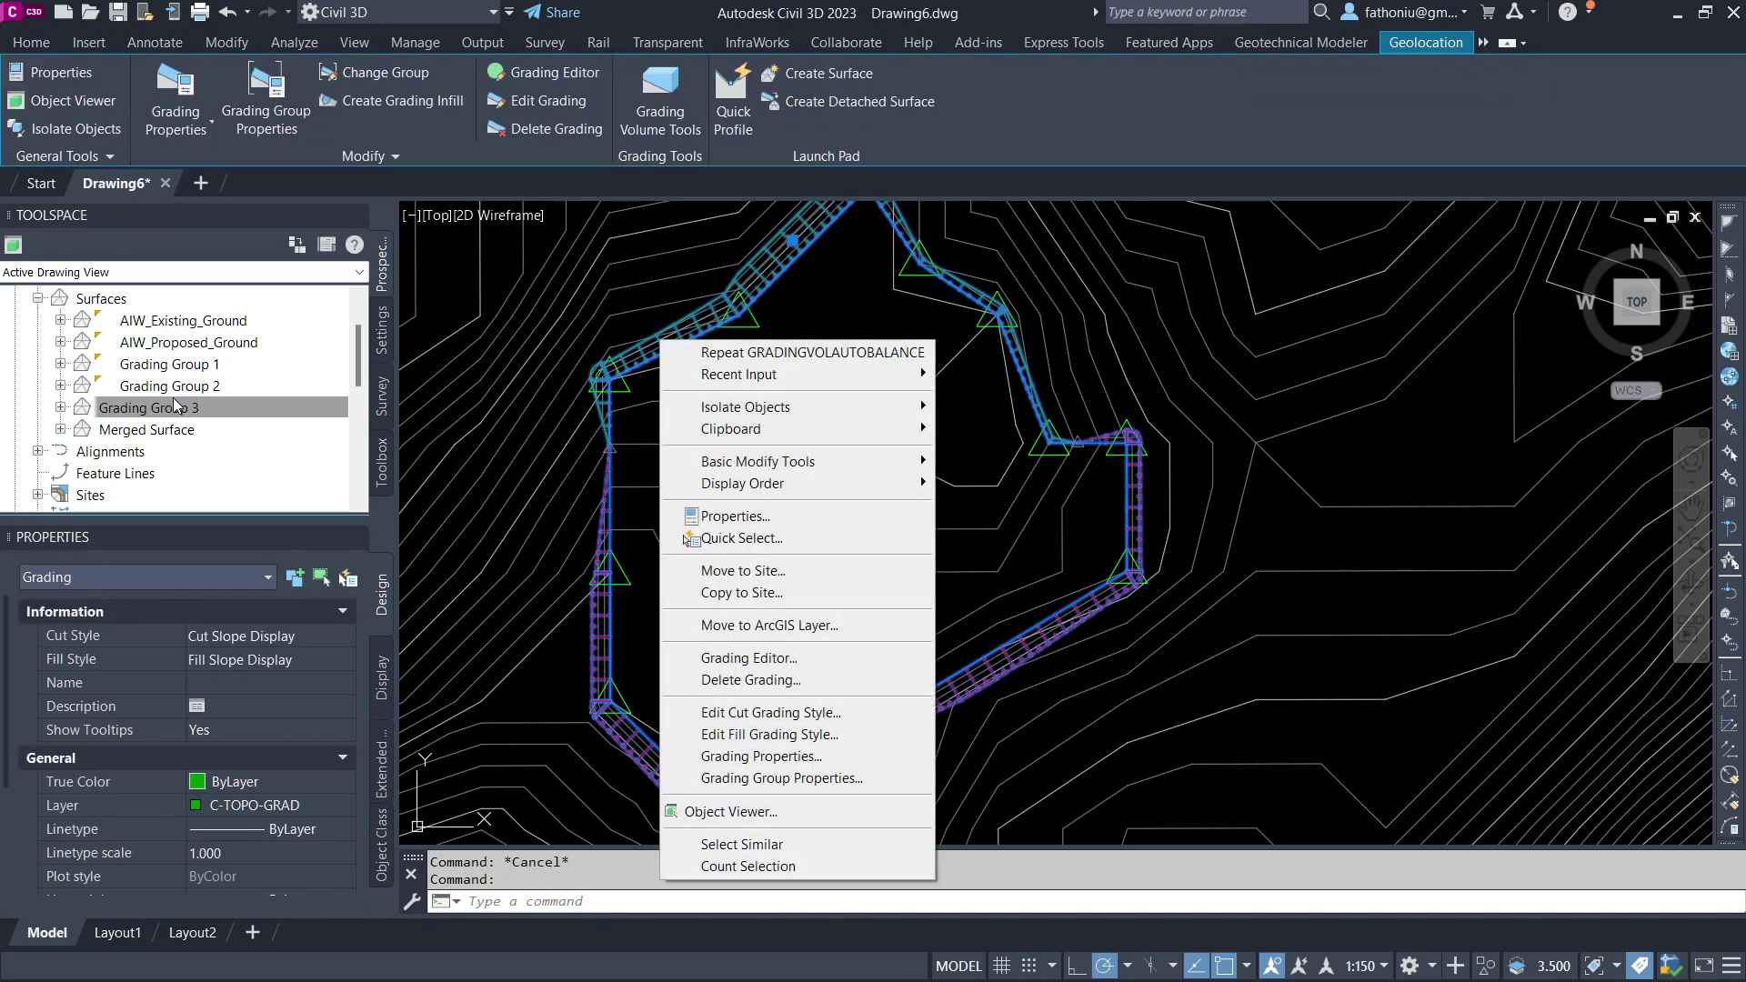
Change the surface style of the Grading Group 3 surface so that its contours are hidden
right_click(174, 400)
click(291, 411)
click(196, 393)
click(127, 423)
click(591, 631)
click(446, 629)
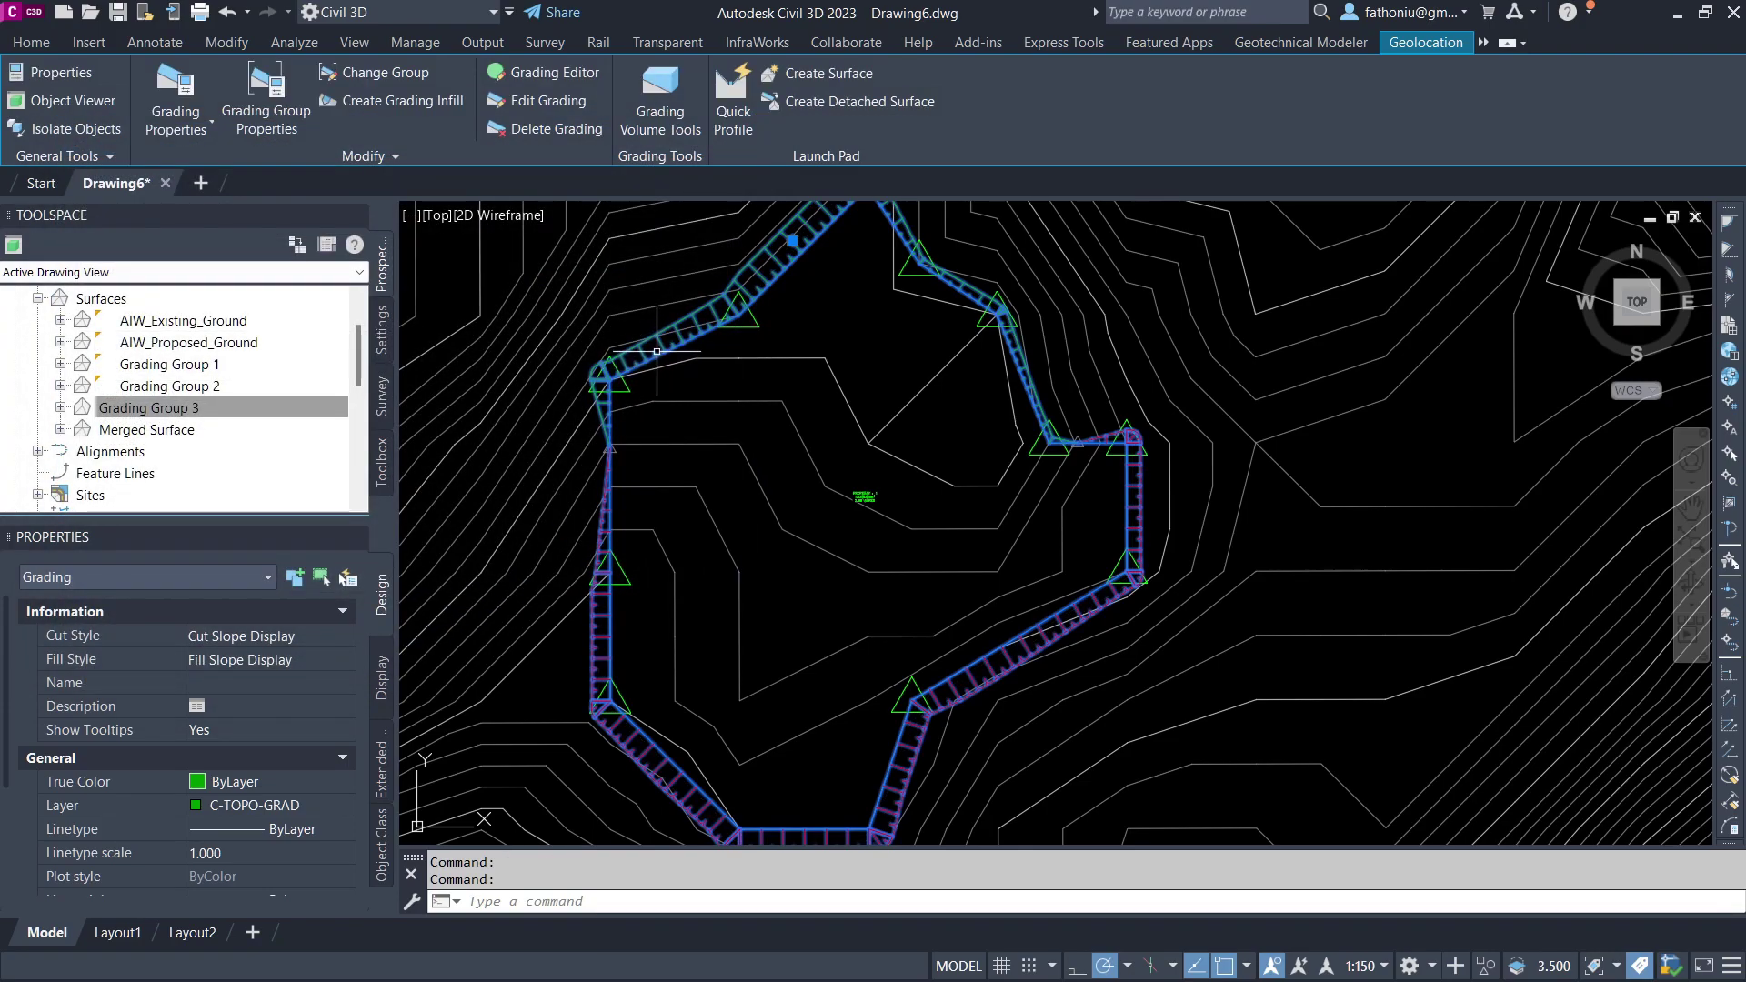
Send the Grading Group 3 slope grading to the back of the display order
right_click(644, 354)
mouse_move(741, 498)
click(972, 501)
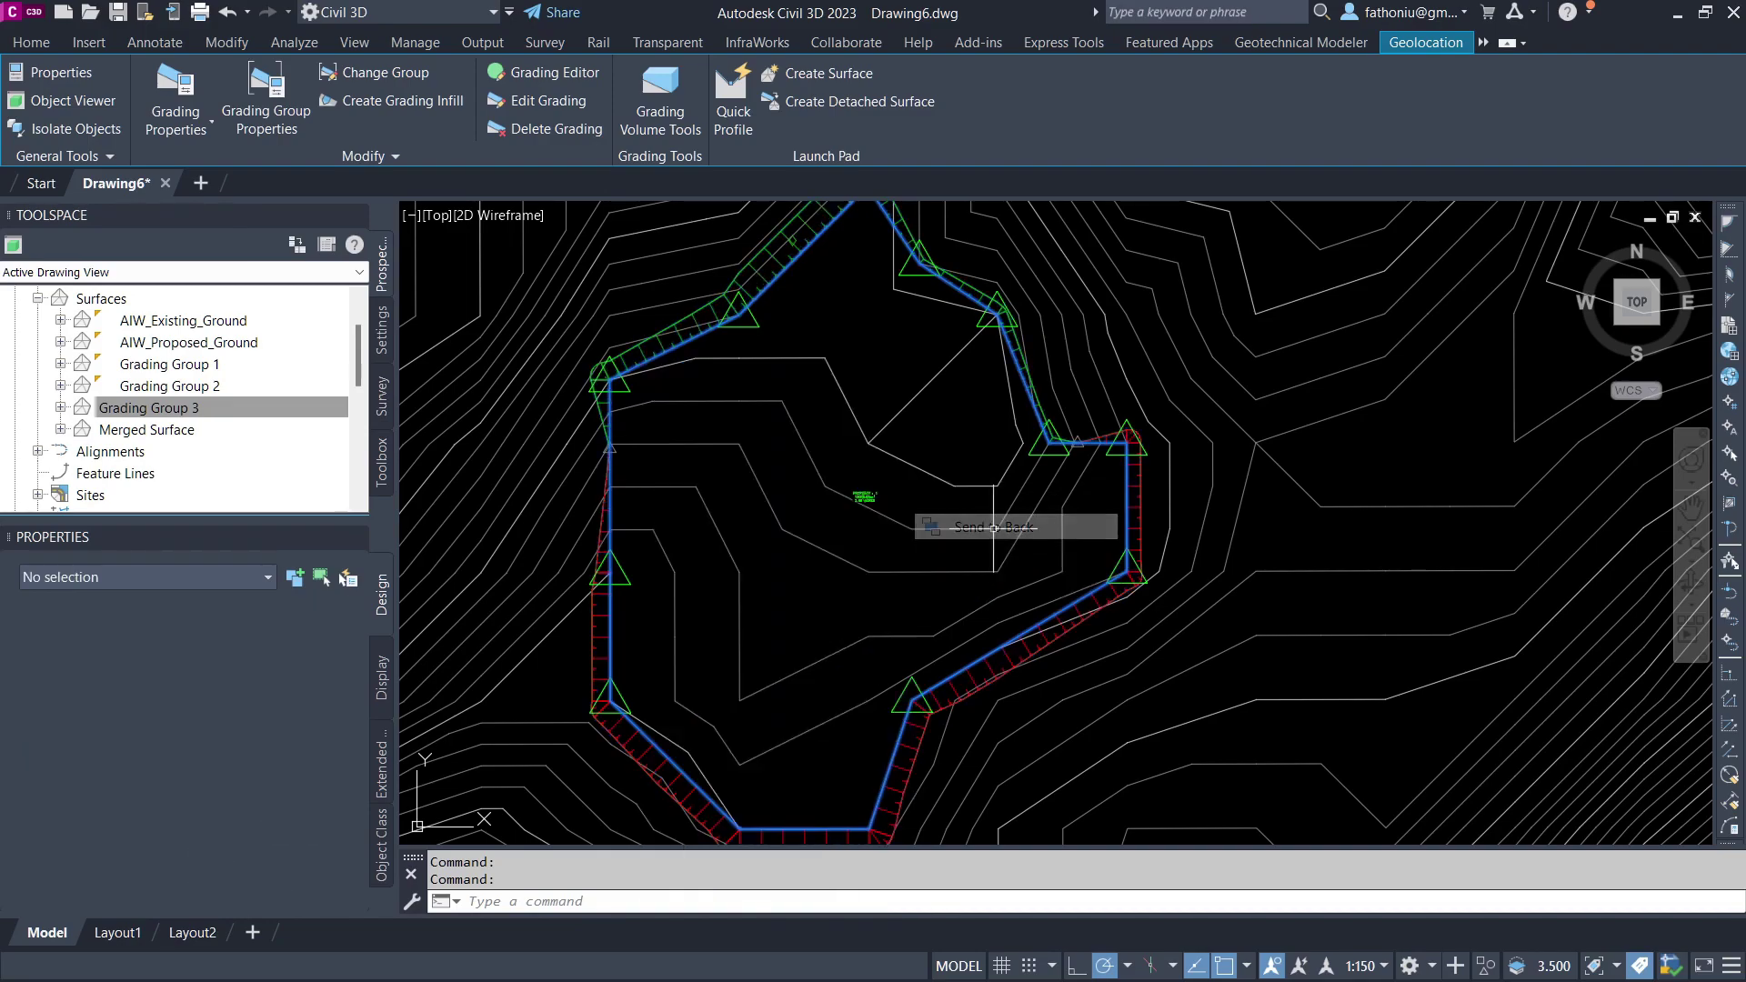
Review the elevation points and grades of the Site 3 parcel line in the Elevation Editor
click(706, 330)
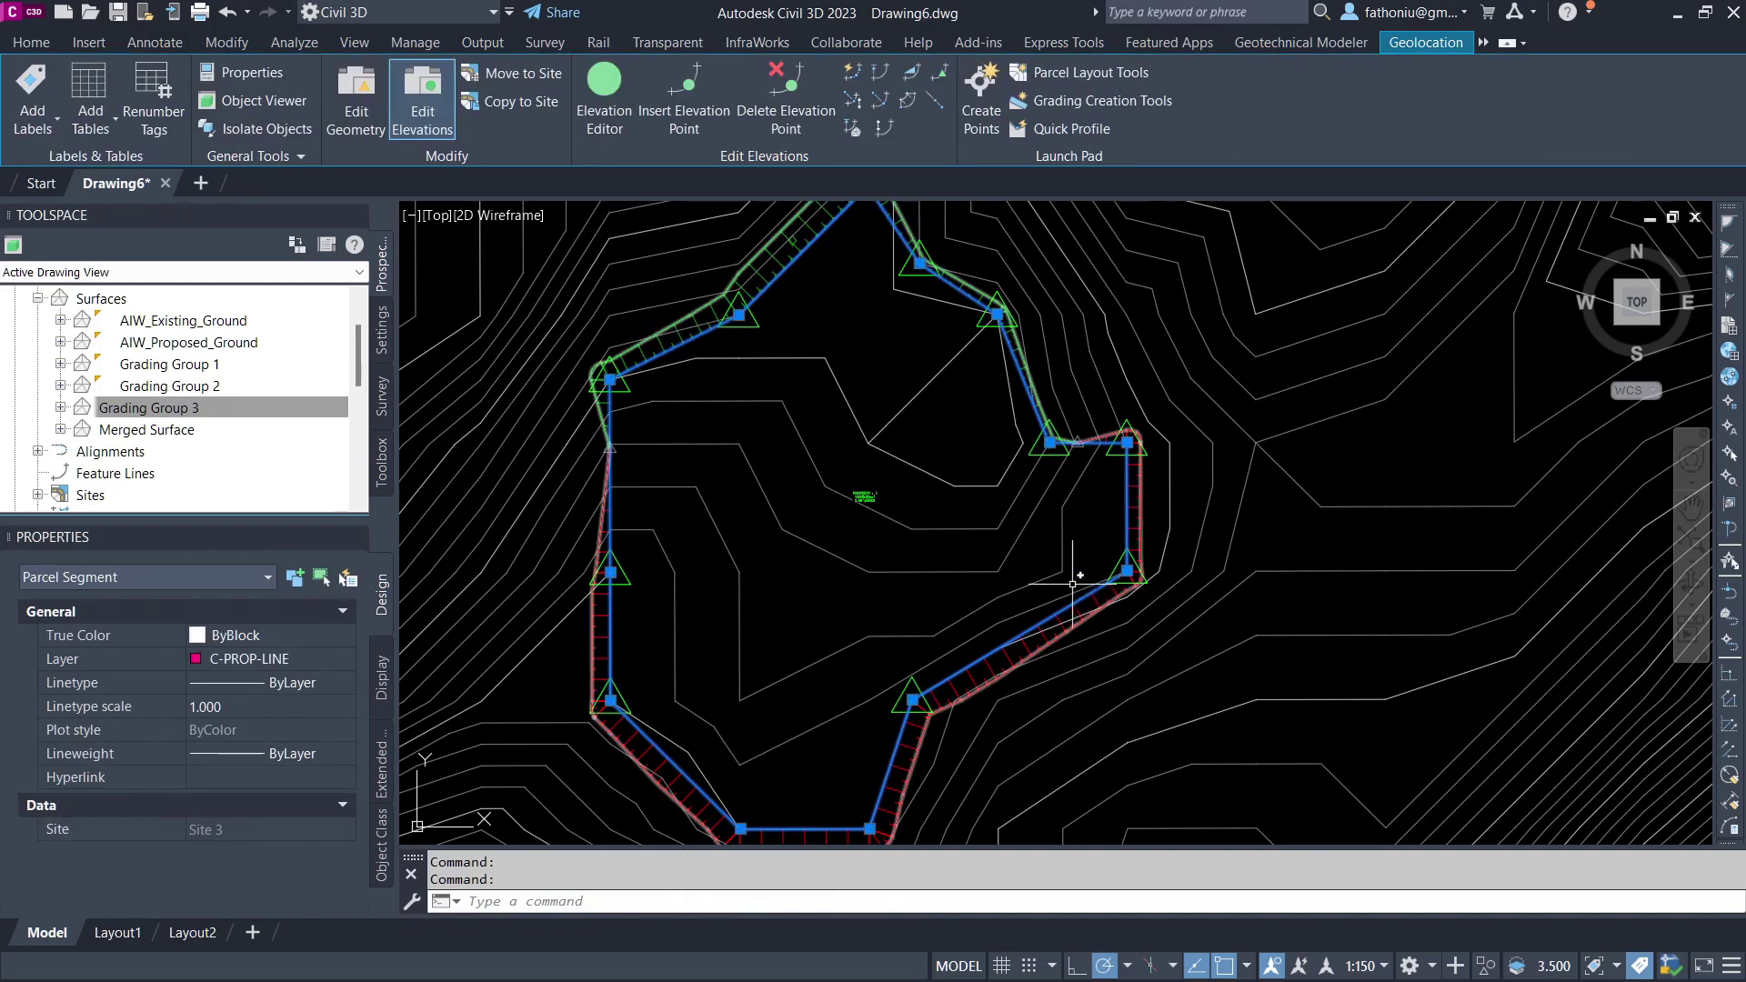
click(599, 84)
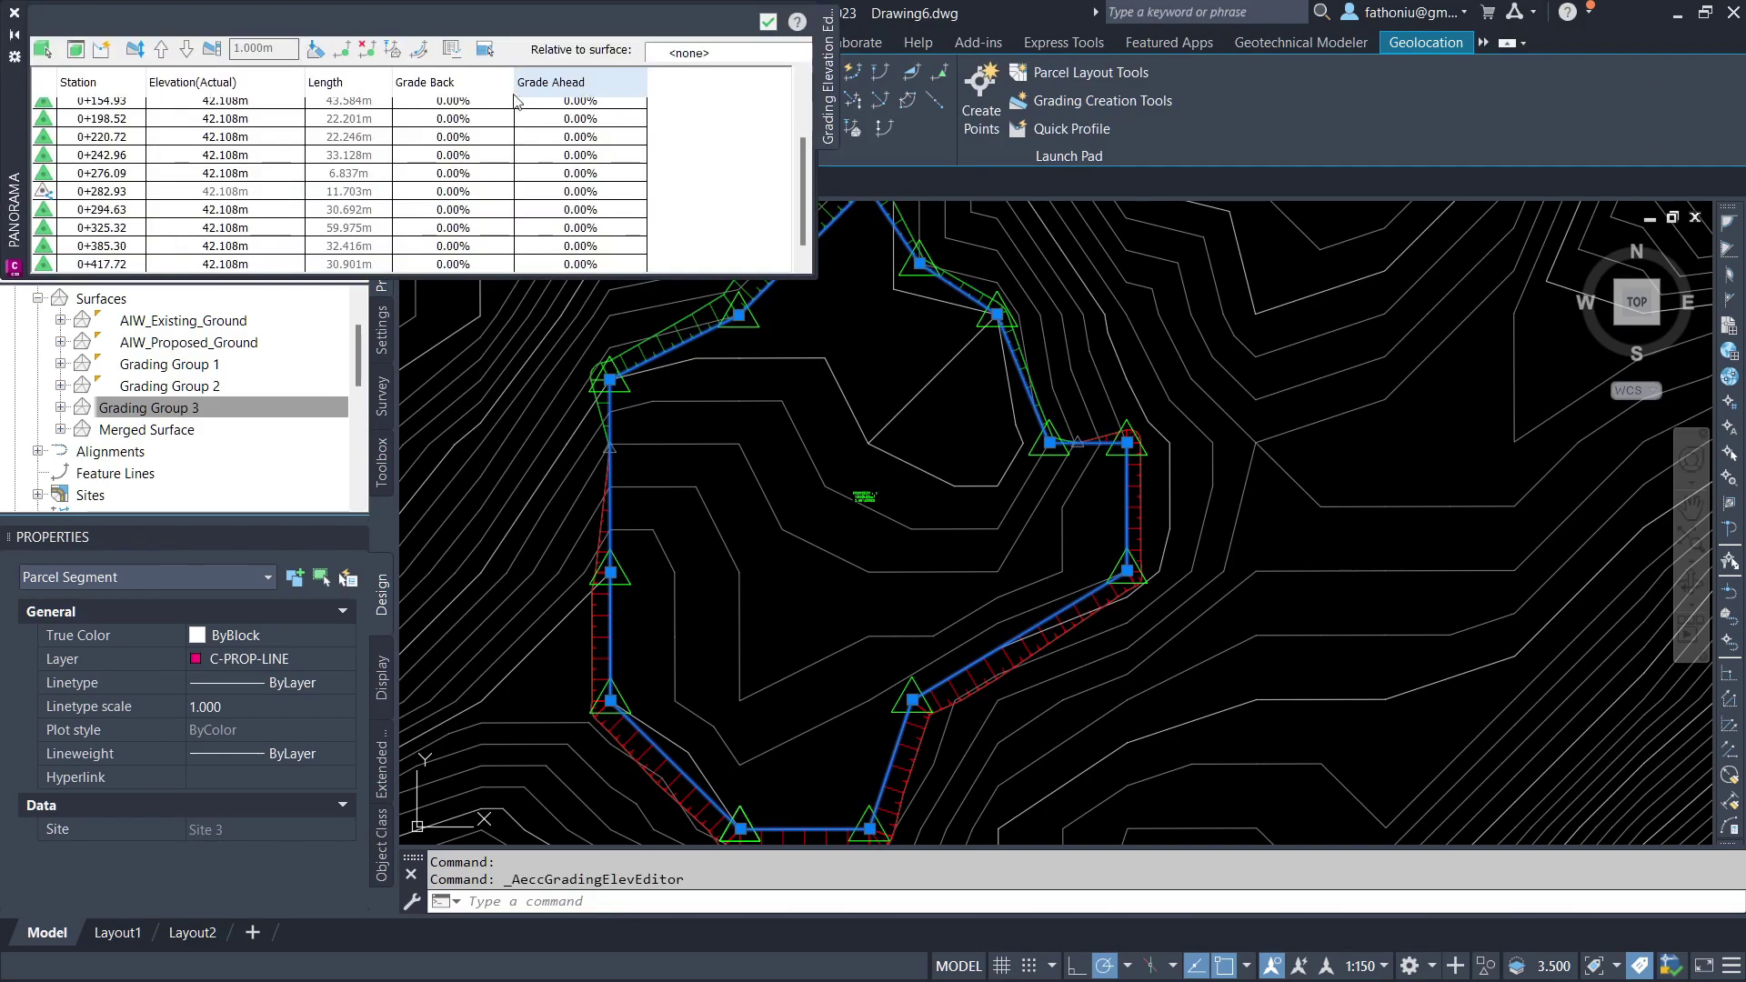
scroll(226, 116, up, 2)
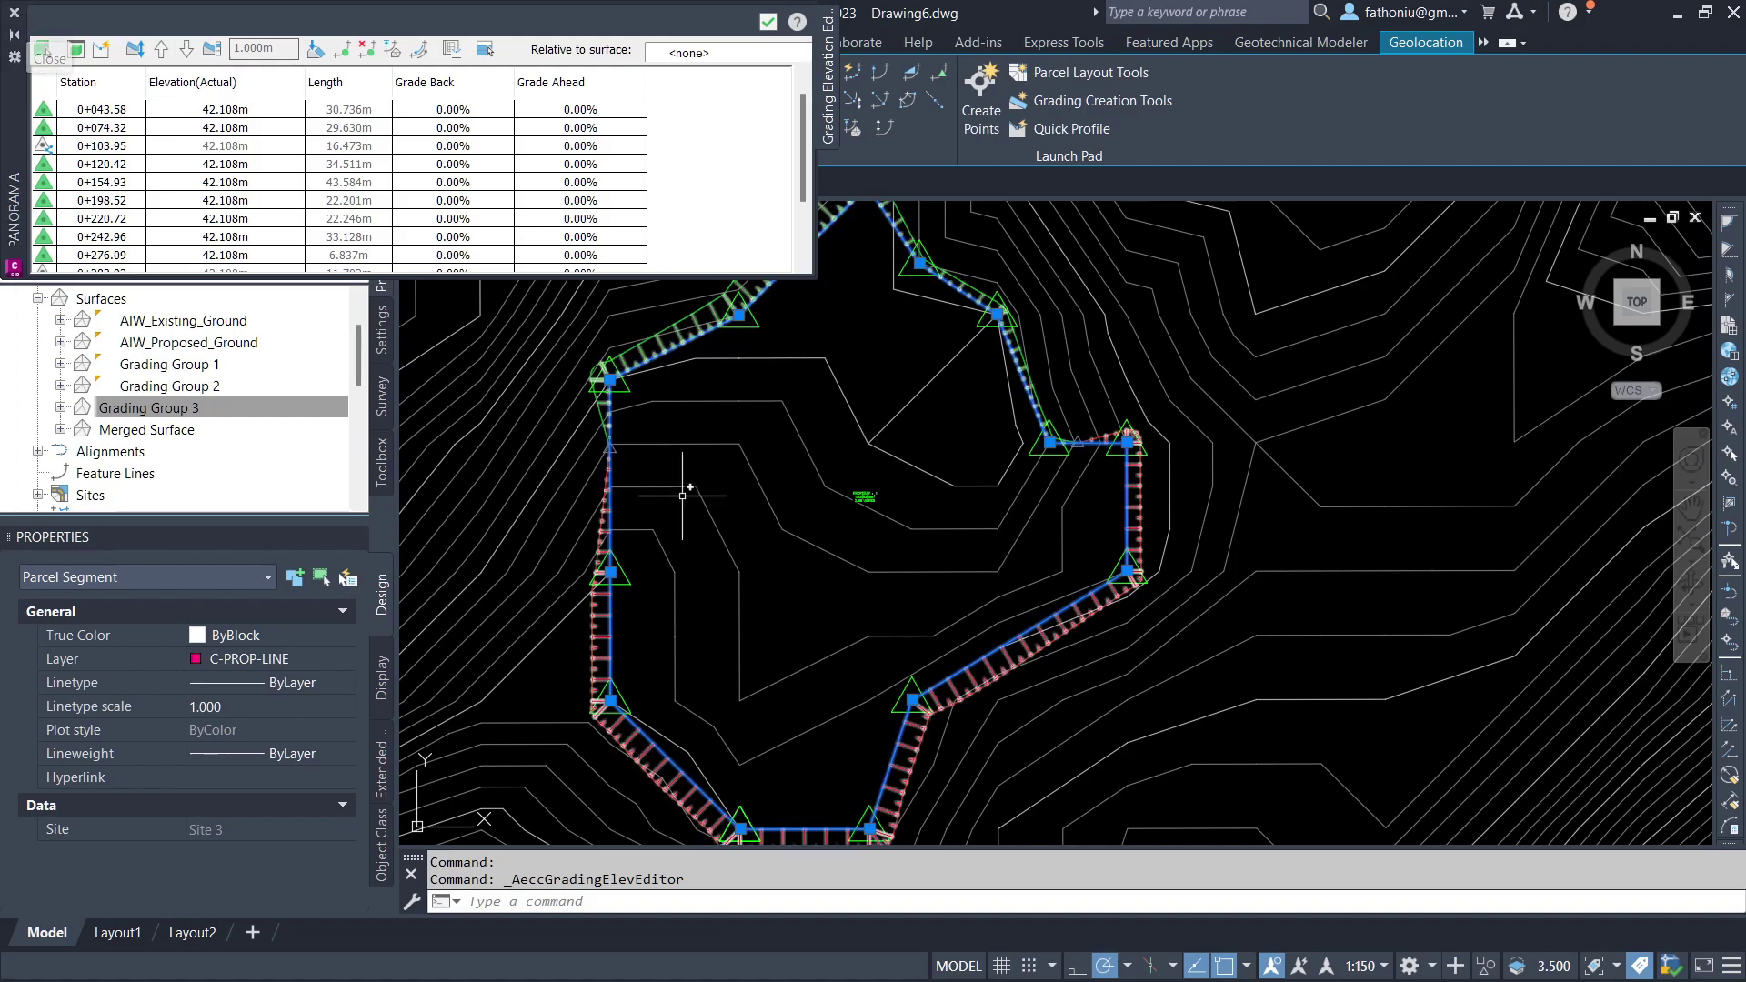
click(67, 45)
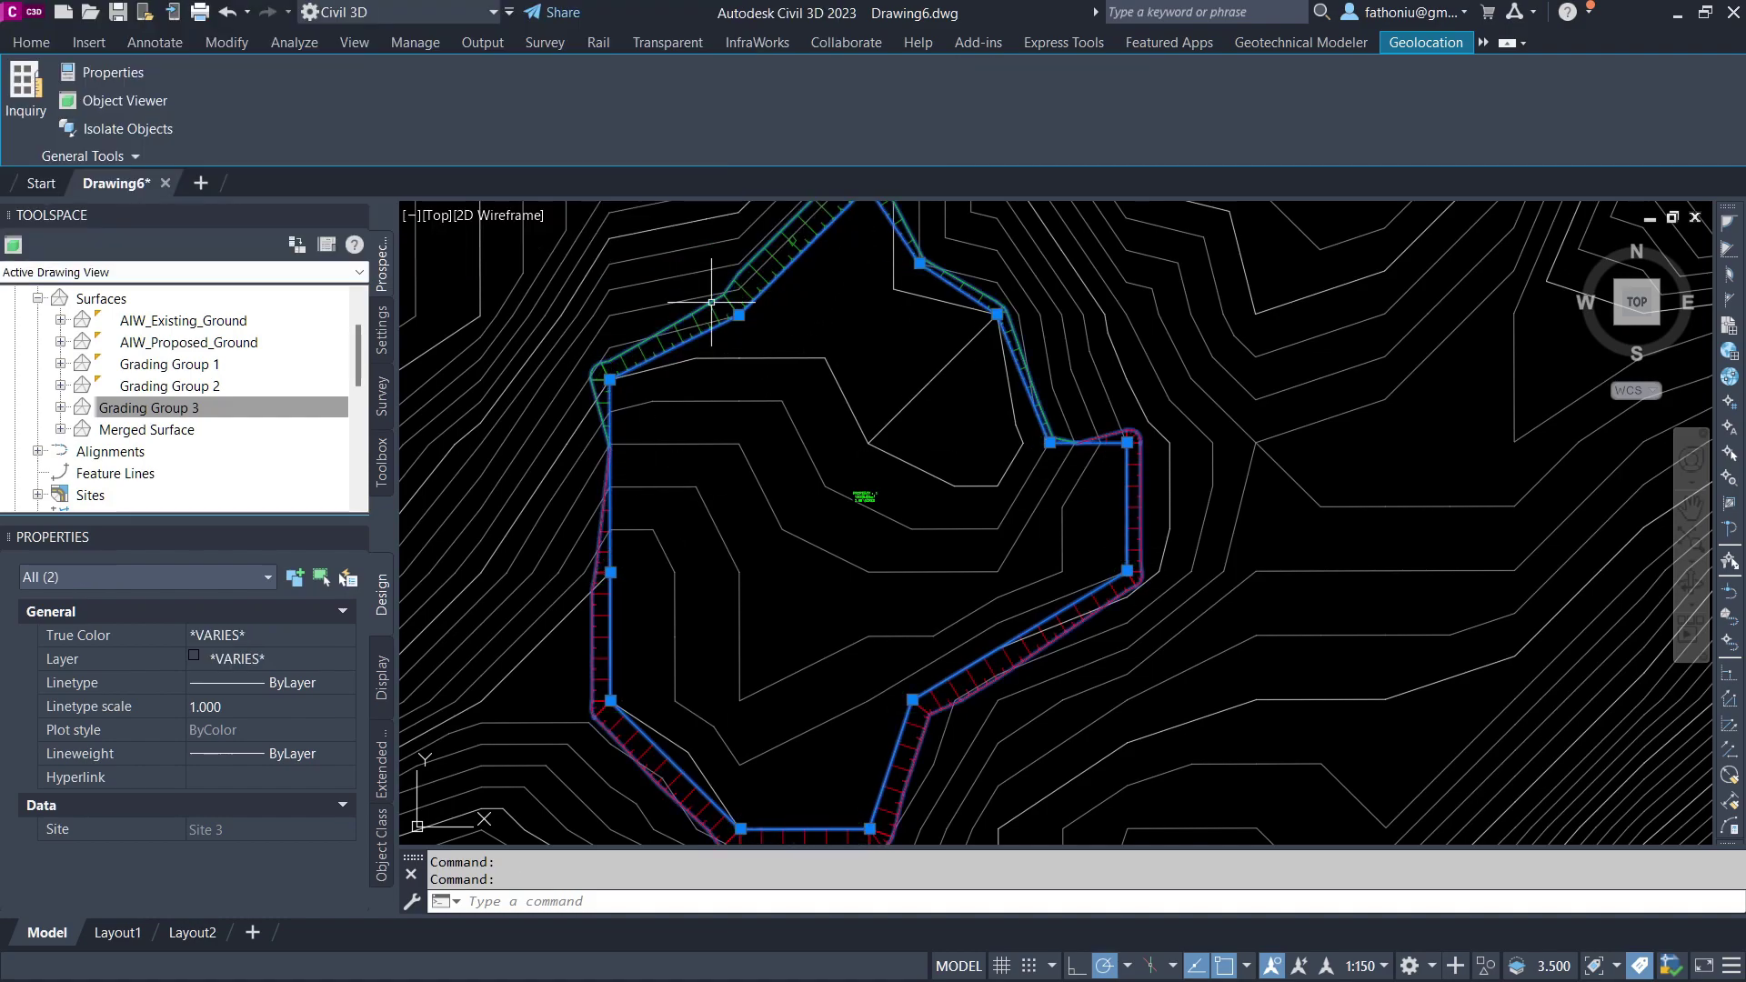
Replace the Border Only surface style of the Grading Group 3 surface with another display style in its surface properties
key(Escape)
key(Escape)
click(713, 302)
right_click(714, 303)
click(784, 480)
right_click(699, 312)
right_click(144, 410)
click(228, 413)
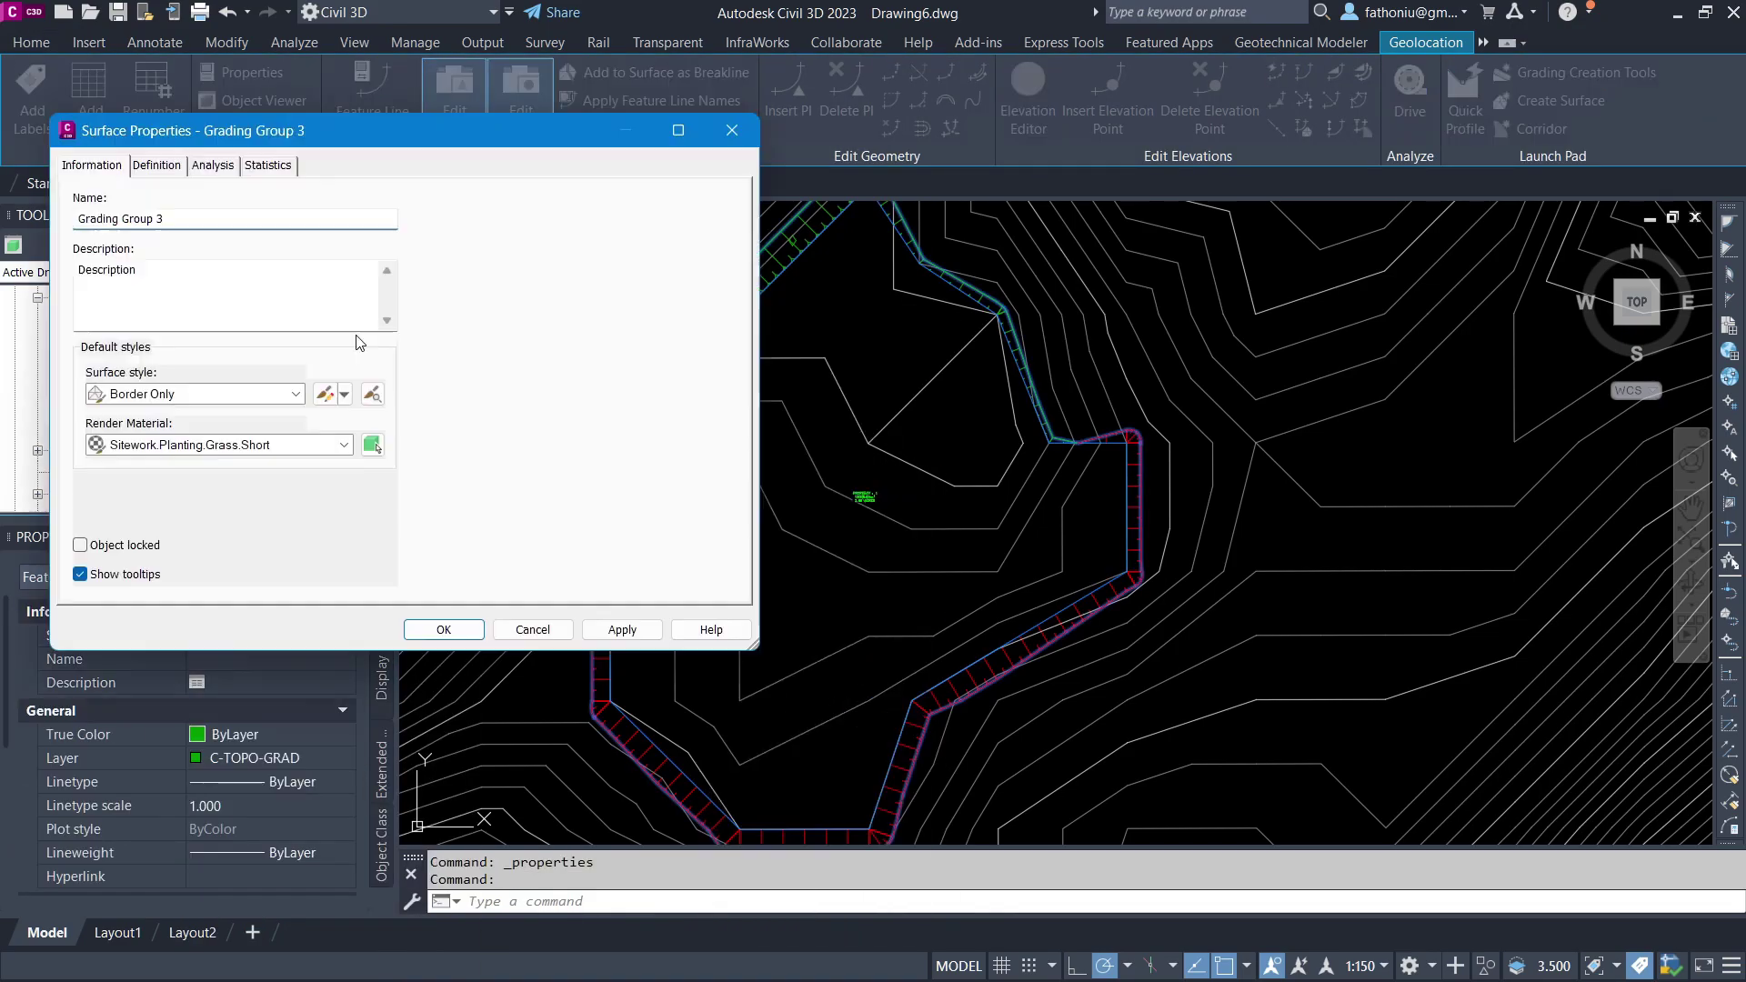
click(295, 394)
click(251, 415)
click(444, 631)
Paste the Grading Group 3 surface into Merged Surface and check the order of the paste operations in its definition
scroll(564, 438, down, 5)
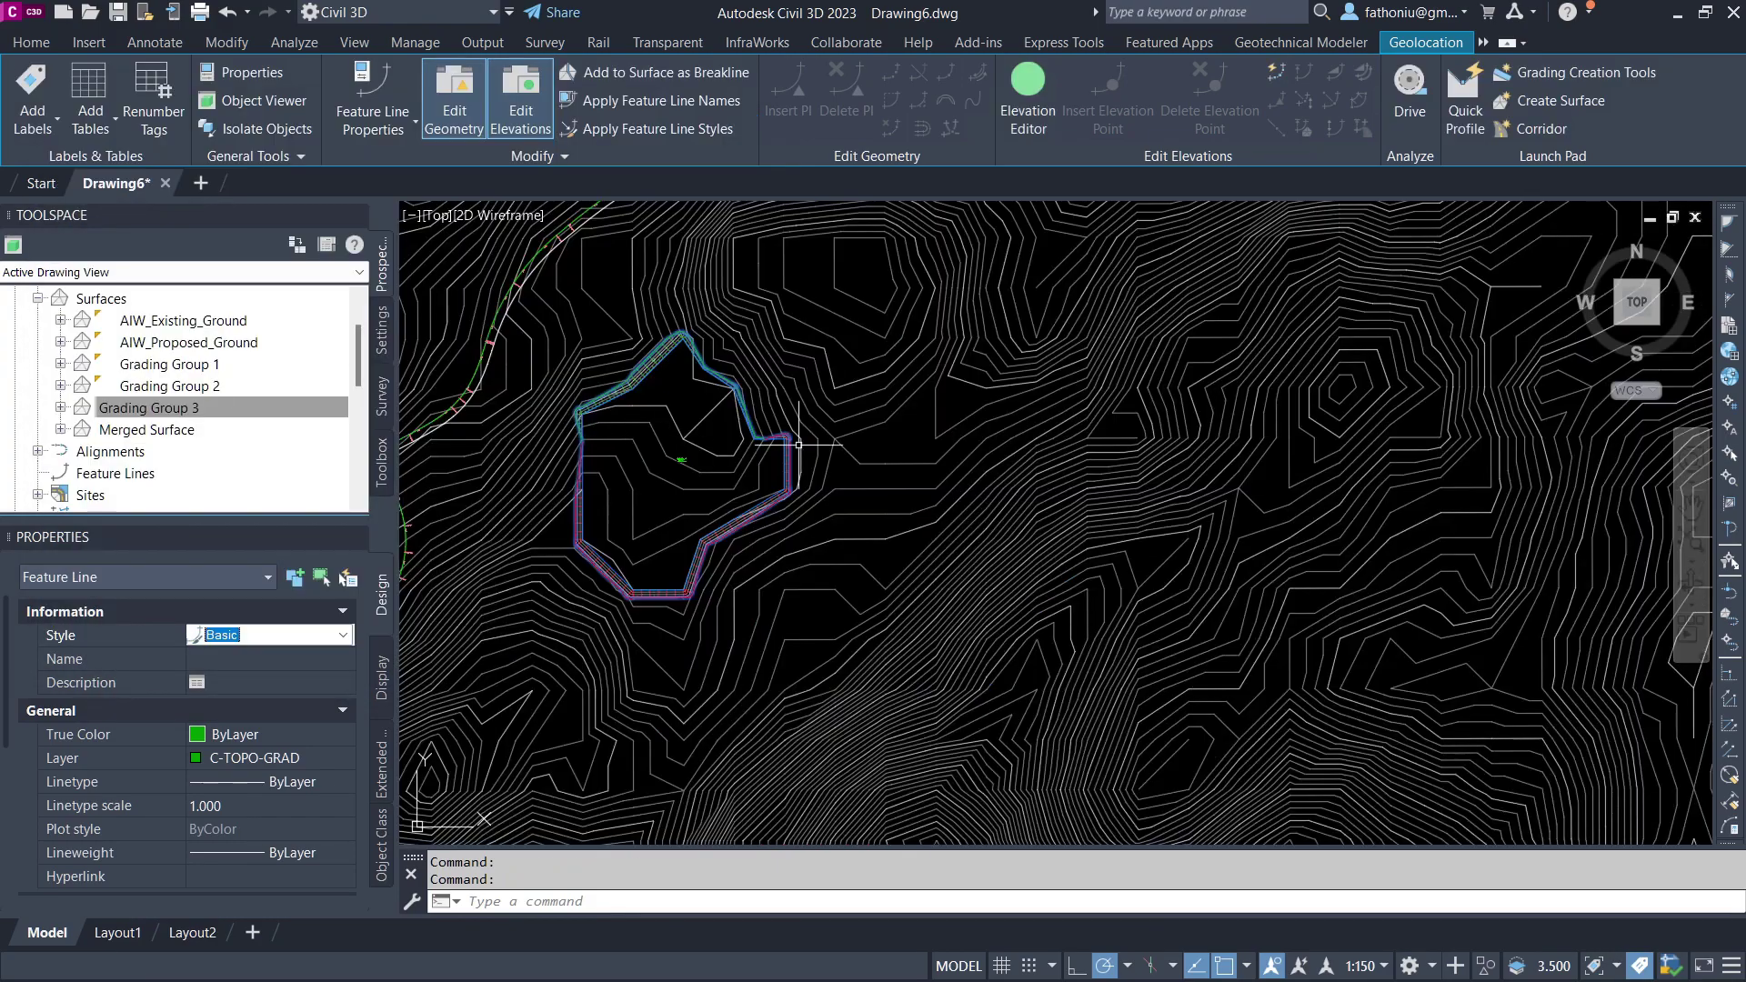
middle_drag(877, 445, 1071, 449)
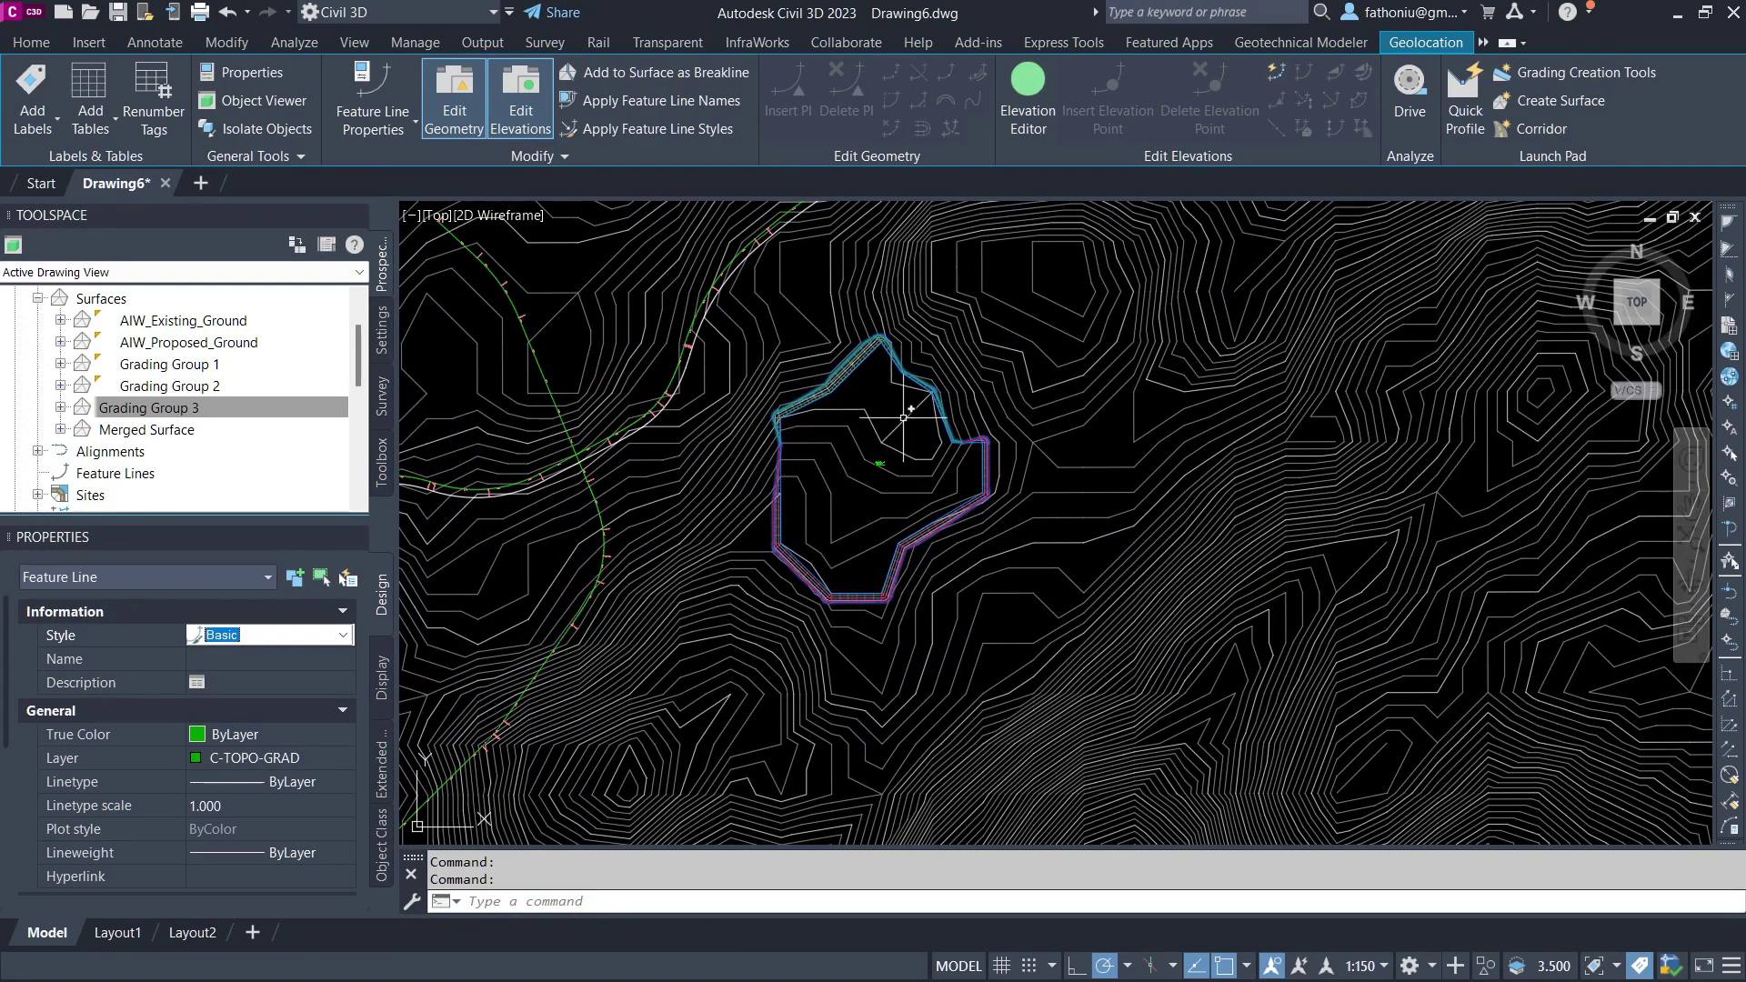
click(308, 409)
click(61, 429)
right_click(161, 296)
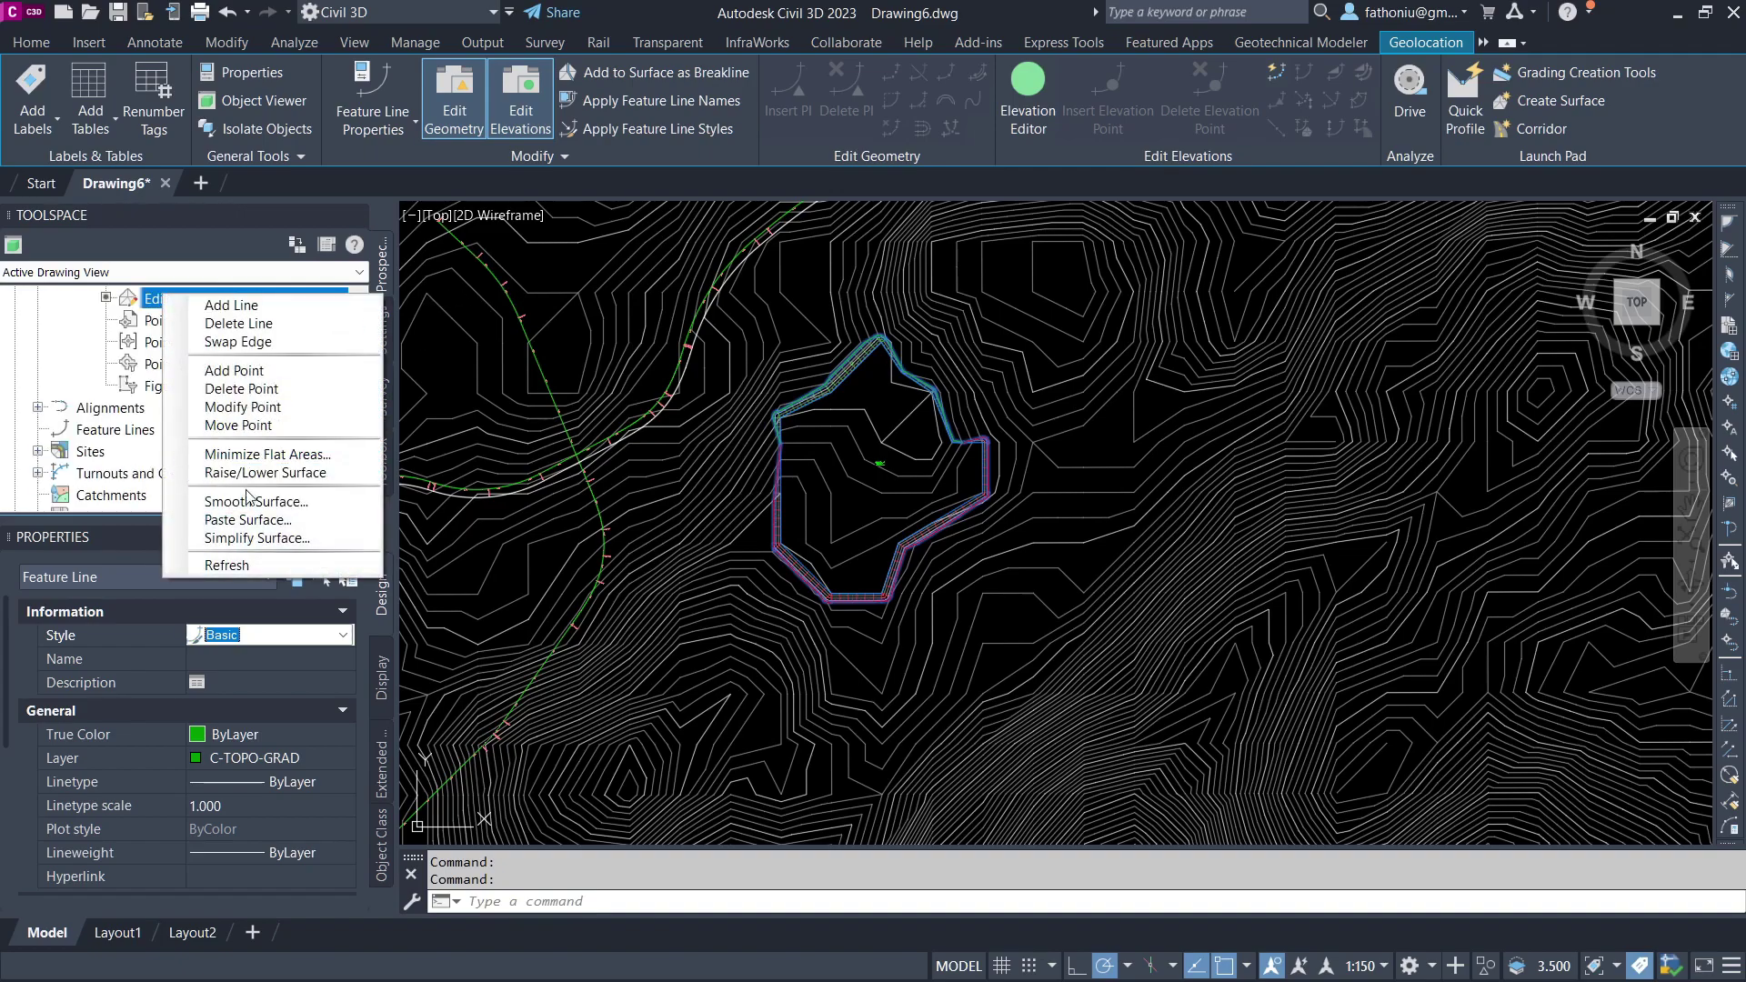
click(261, 521)
scroll(173, 342, up, 3)
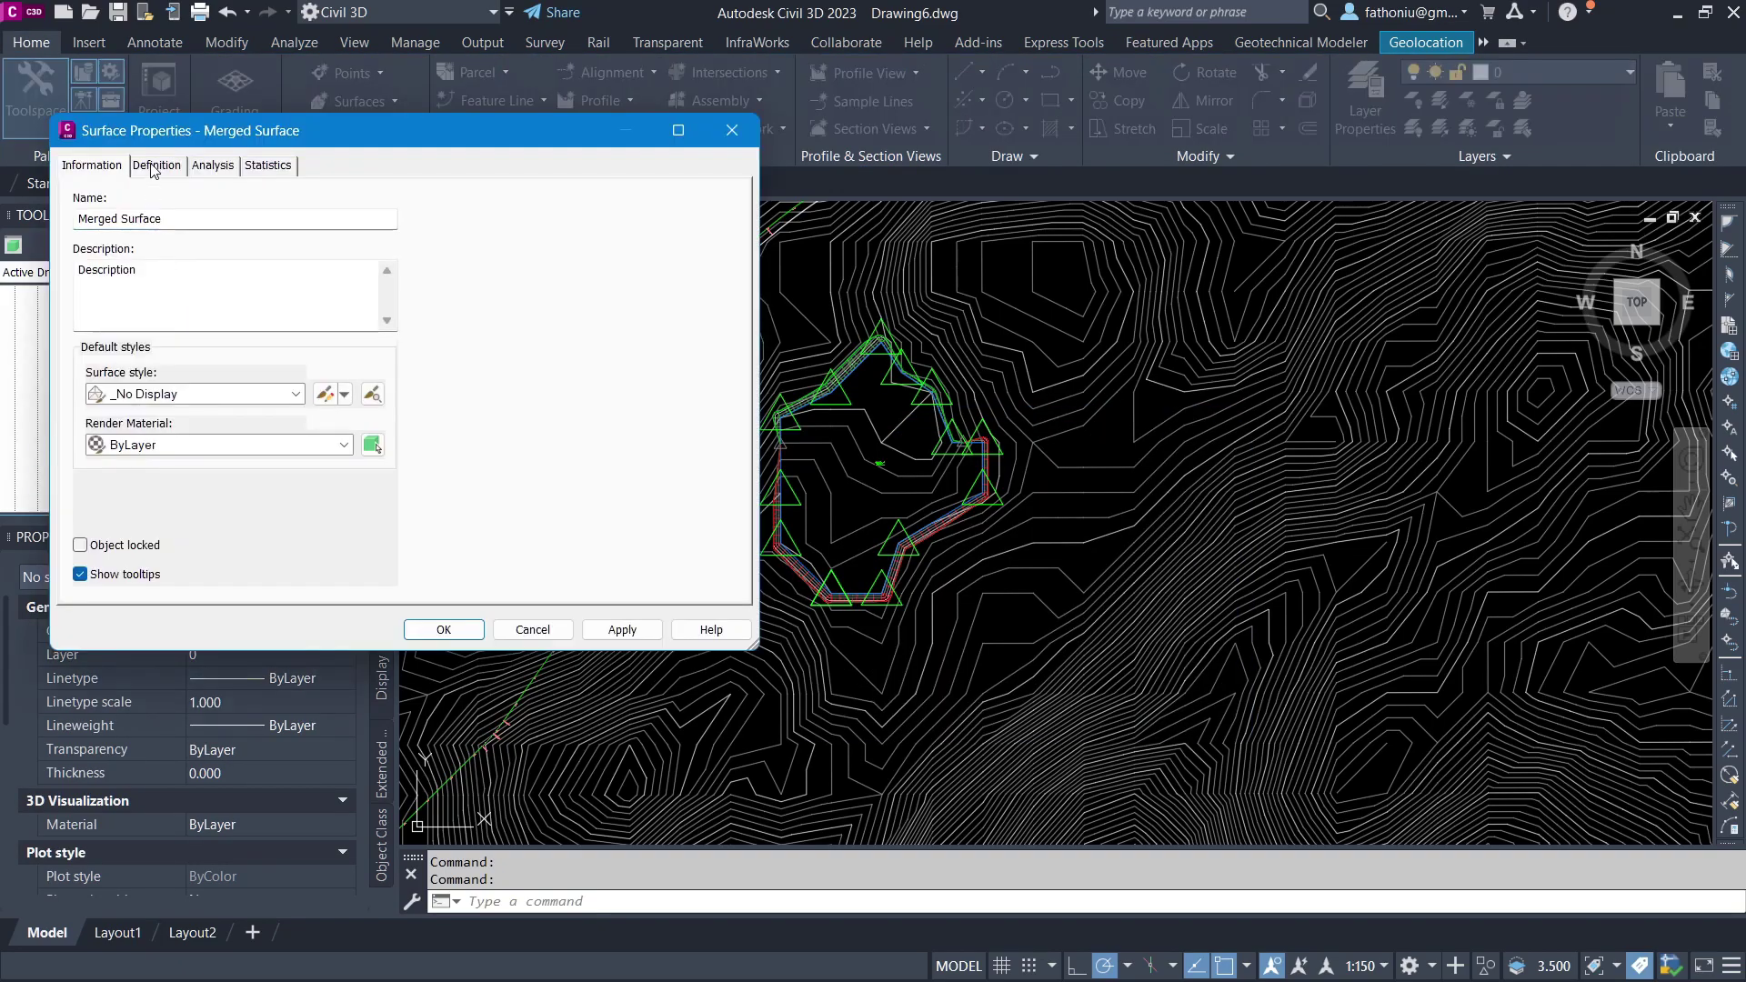
click(151, 166)
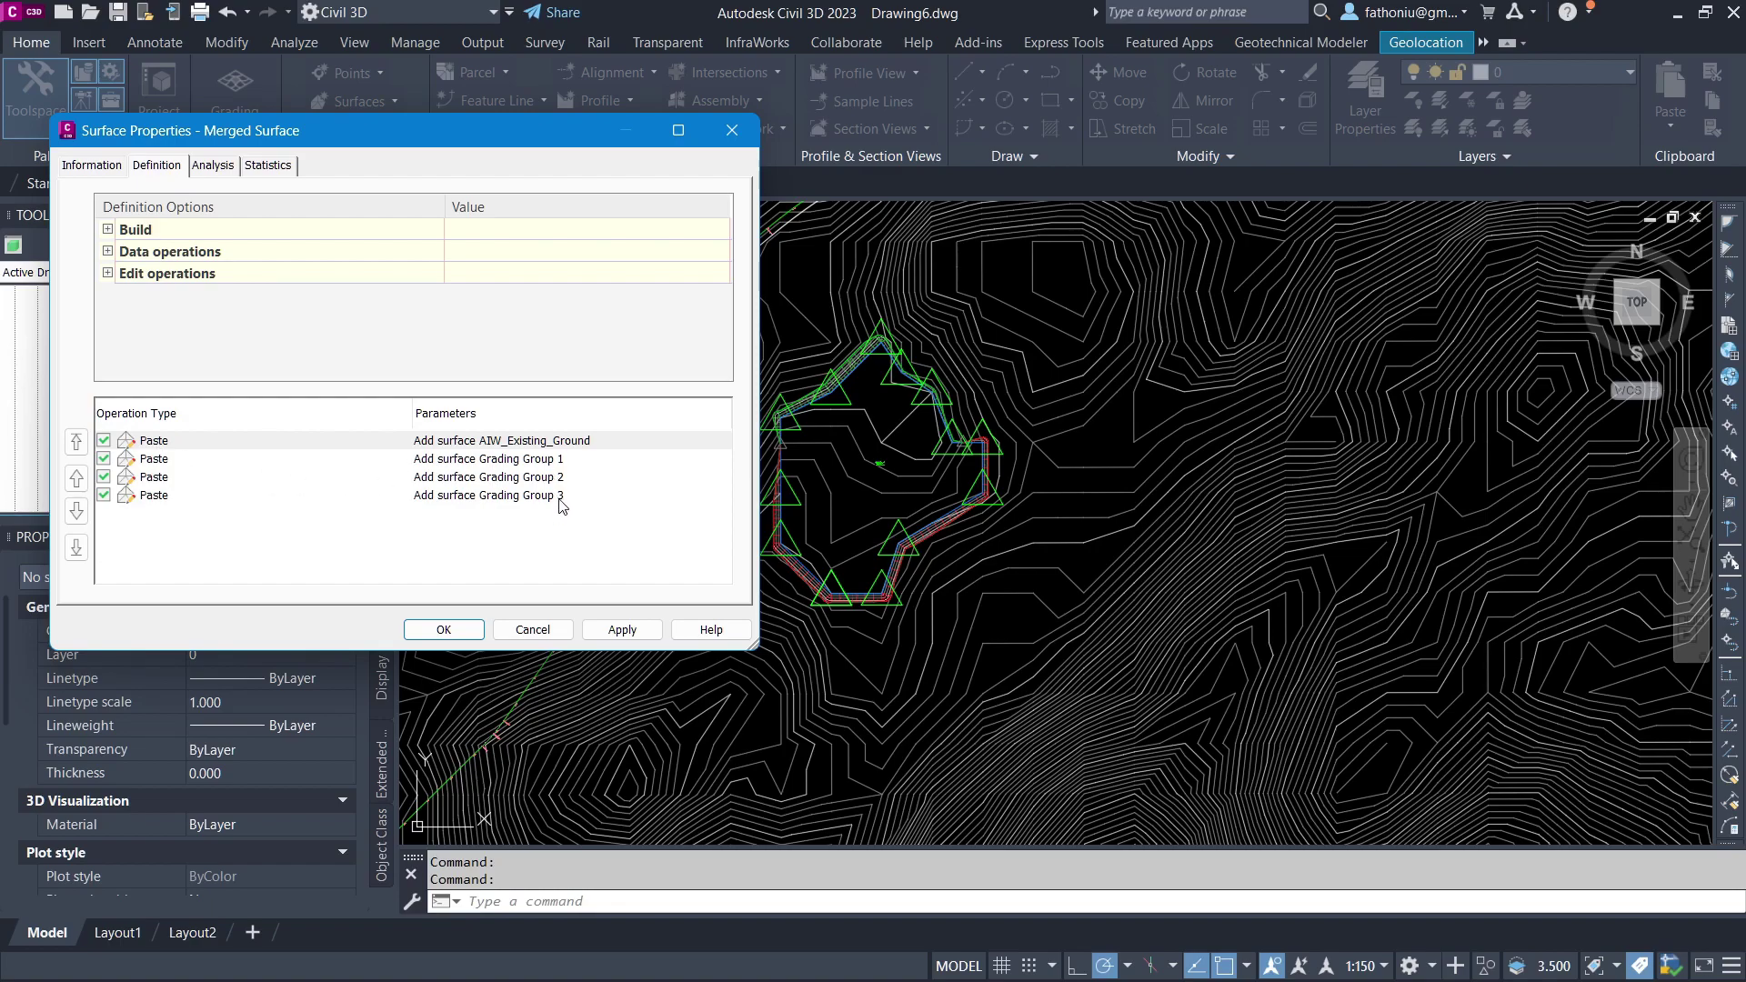
click(443, 630)
Change the surface styles so that the AIW_Existing_Ground contours are hidden and the Merged Surface contours are displayed
scroll(211, 419, up, 1)
scroll(226, 421, down, 2)
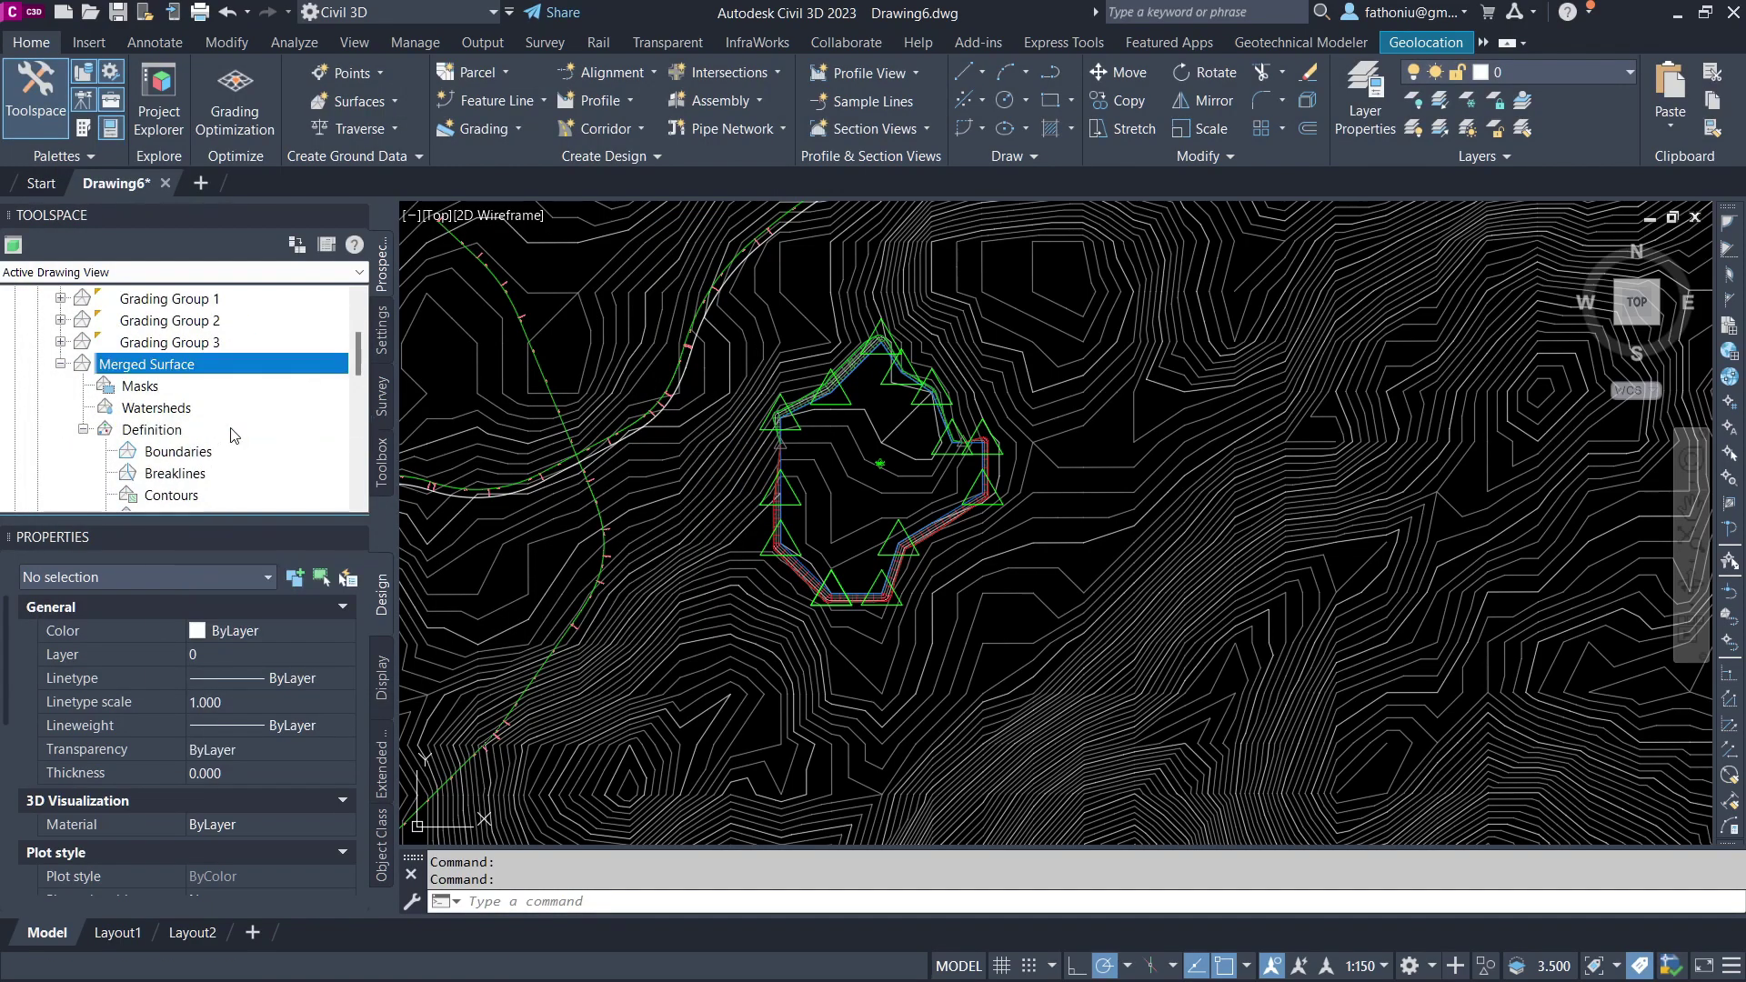
scroll(232, 435, up, 2)
scroll(178, 462, down, 1)
right_click(227, 314)
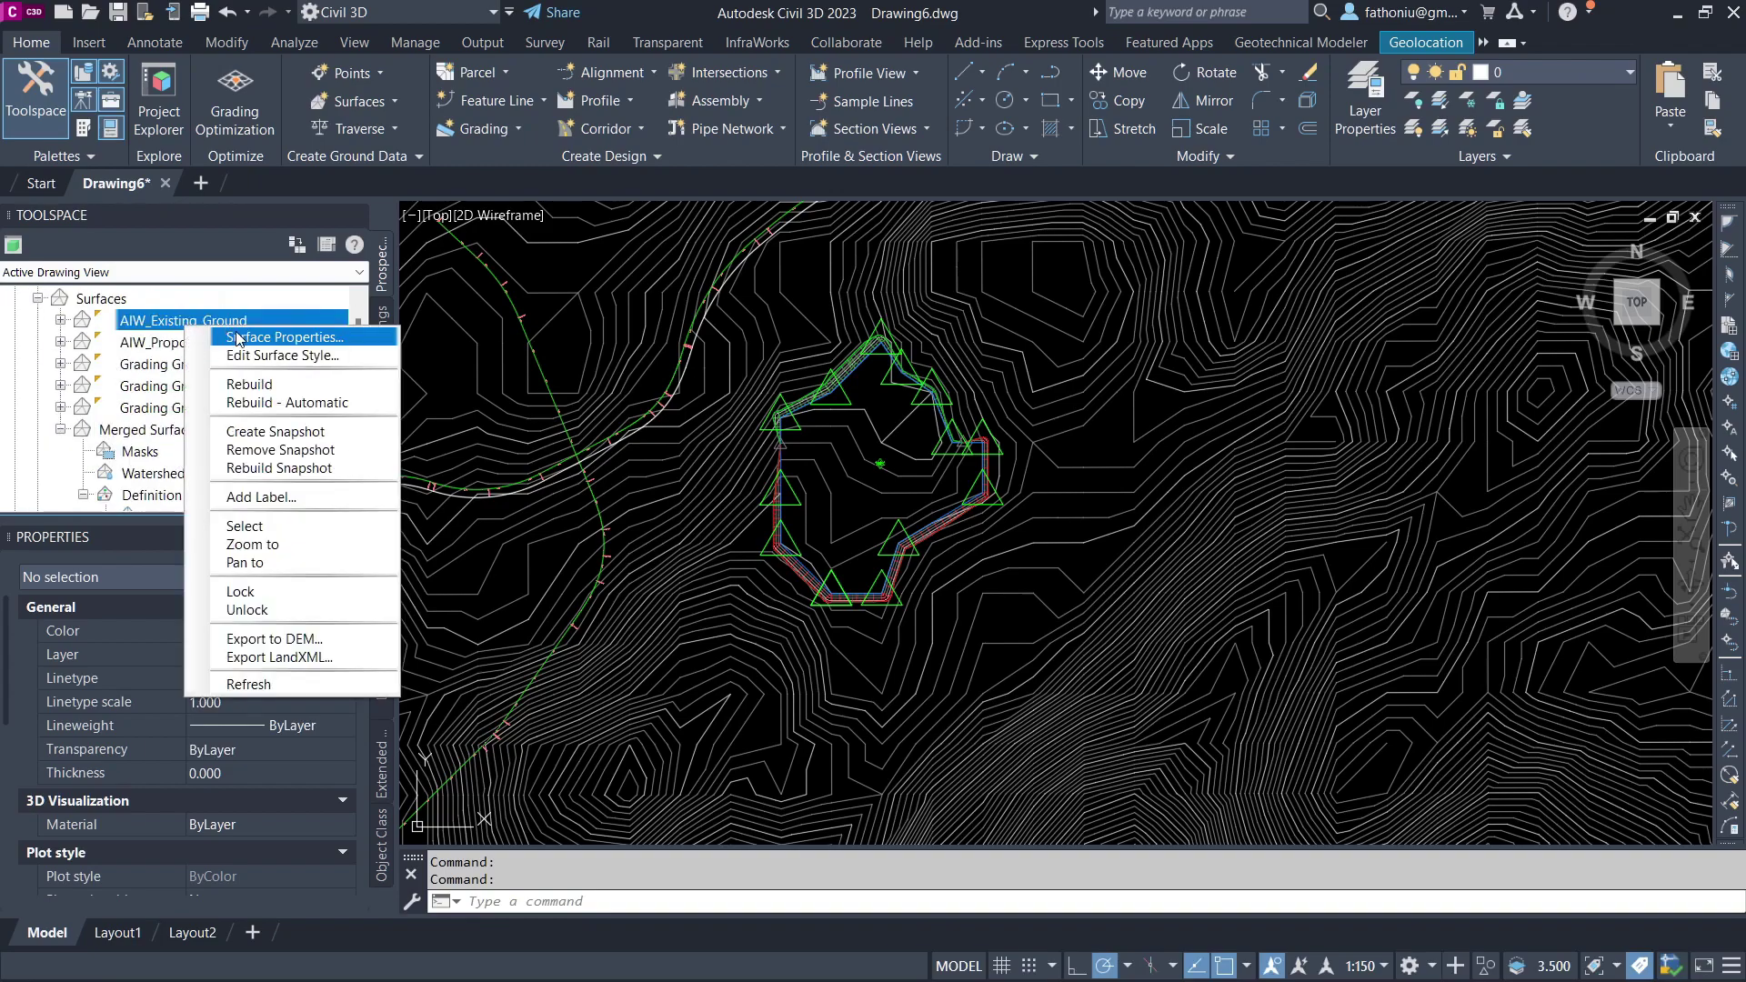
click(238, 337)
click(300, 395)
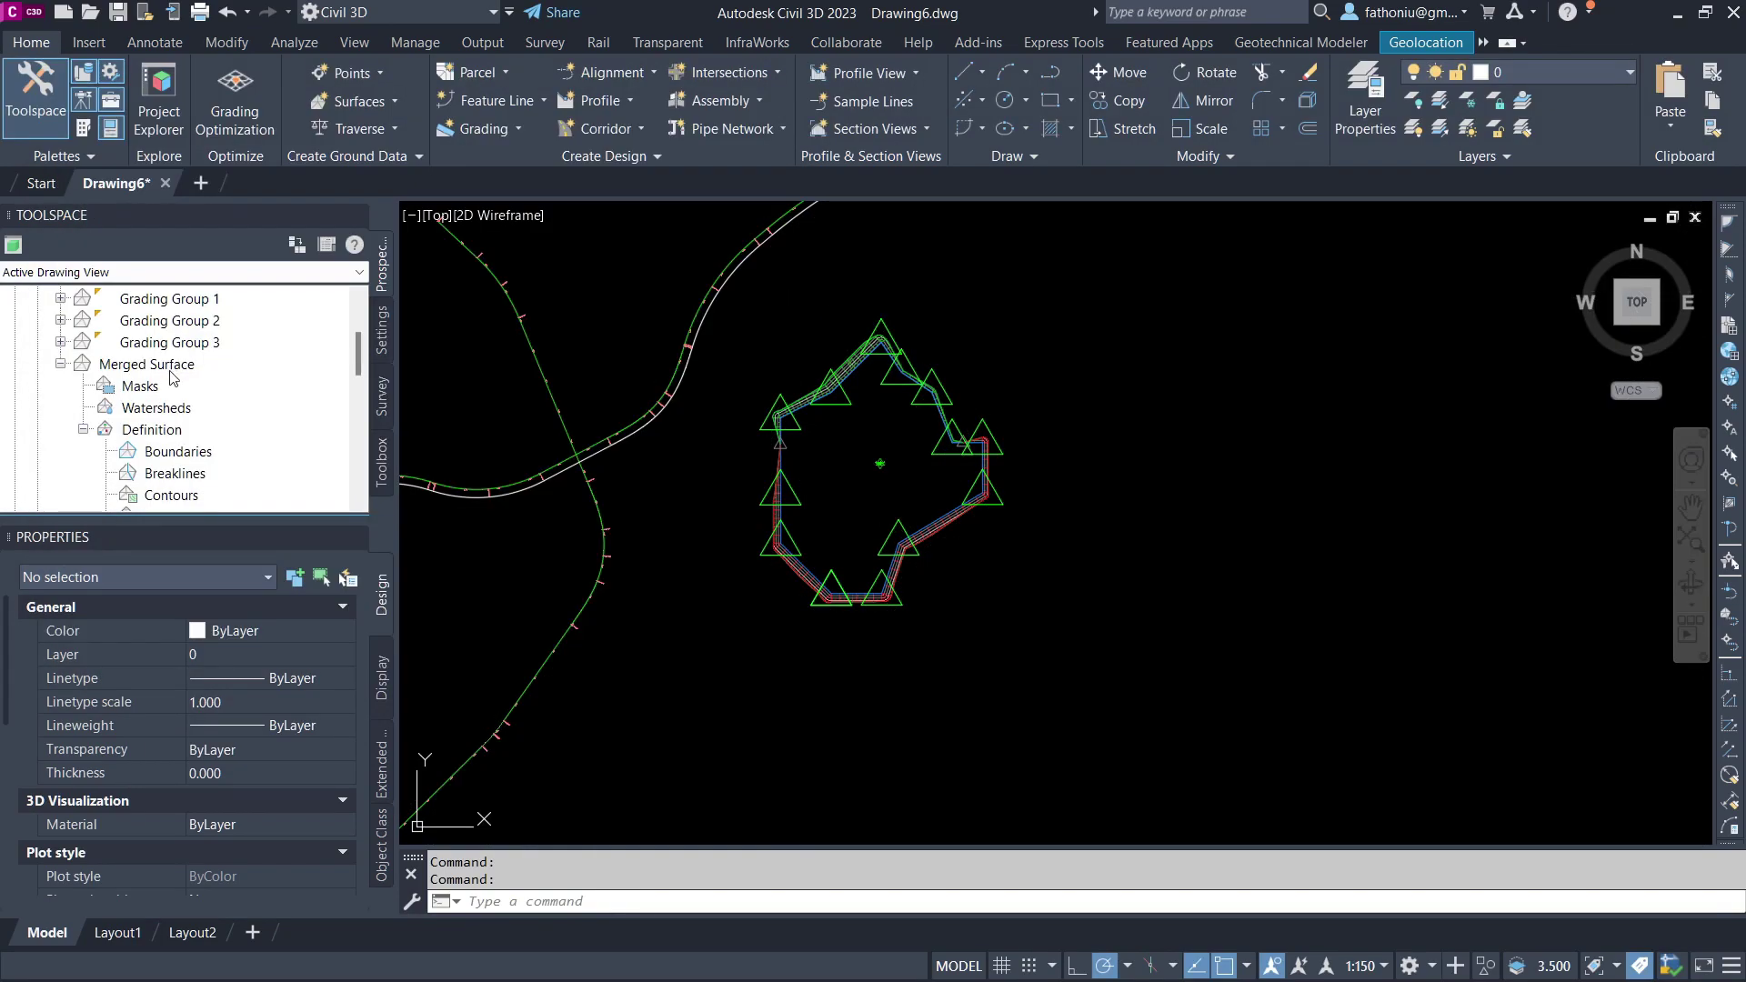
click(170, 367)
right_click(300, 362)
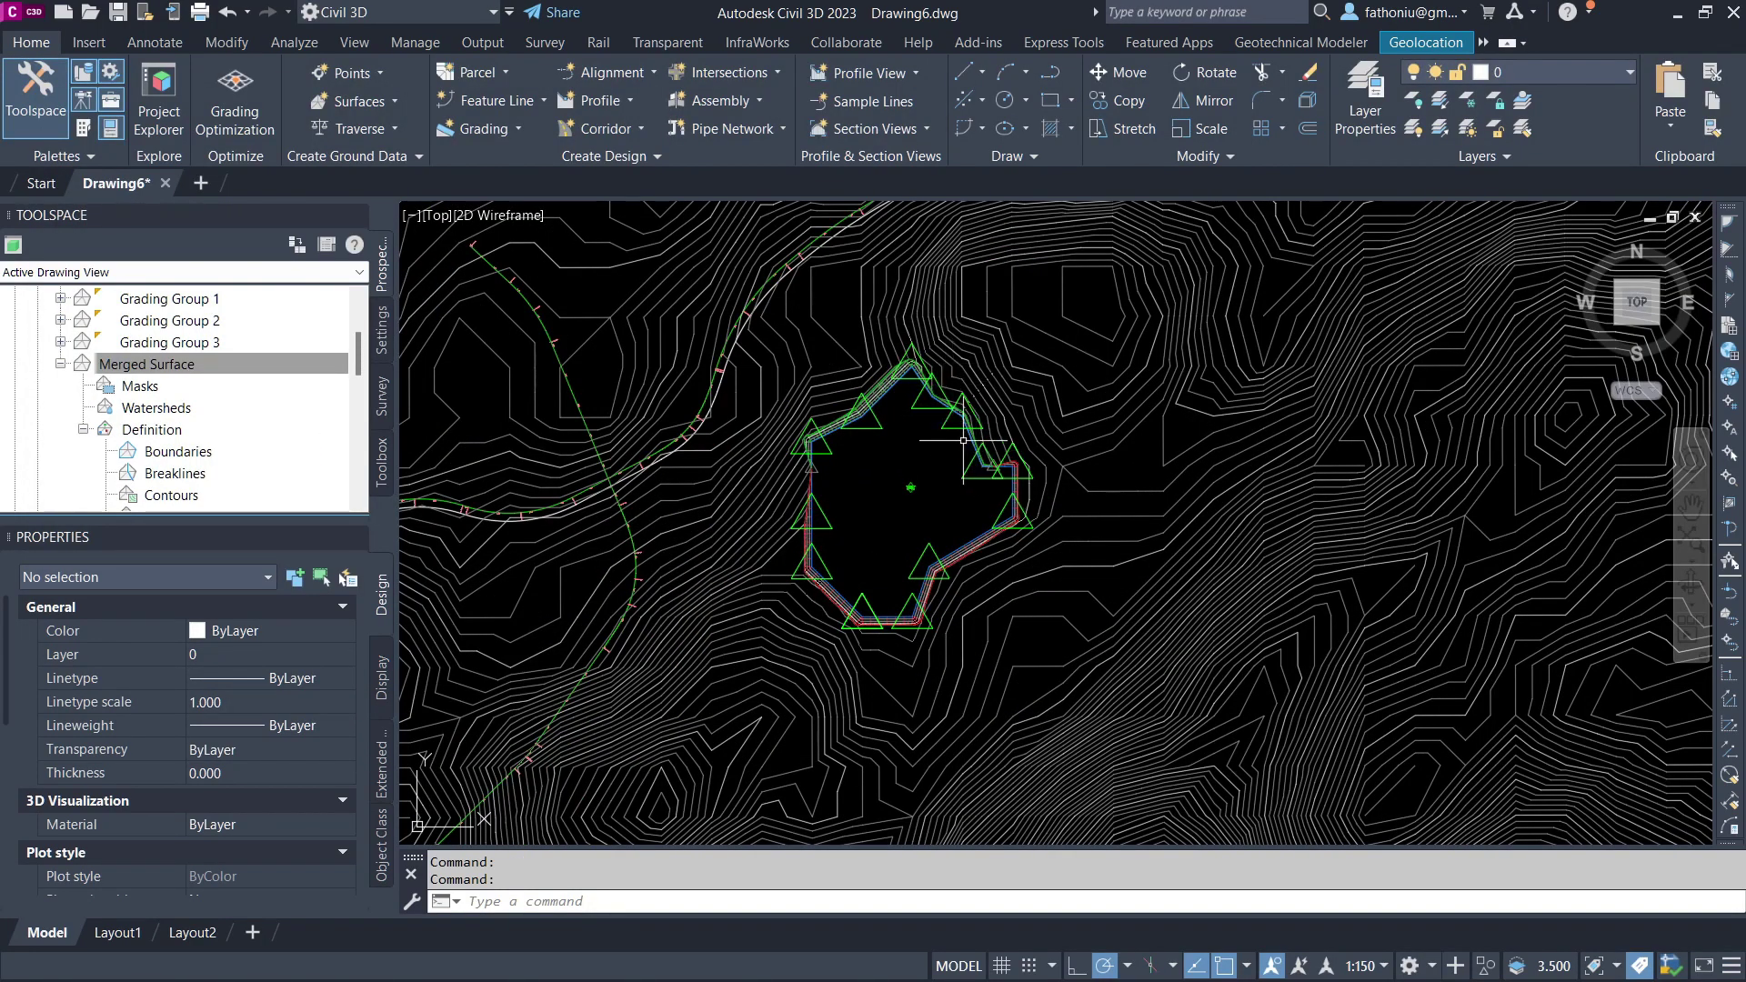
Turn off elevation editing for the Grading Group 3 boundary so its triangular elevation point markers are hidden
scroll(887, 418, up, 5)
click(855, 339)
click(423, 100)
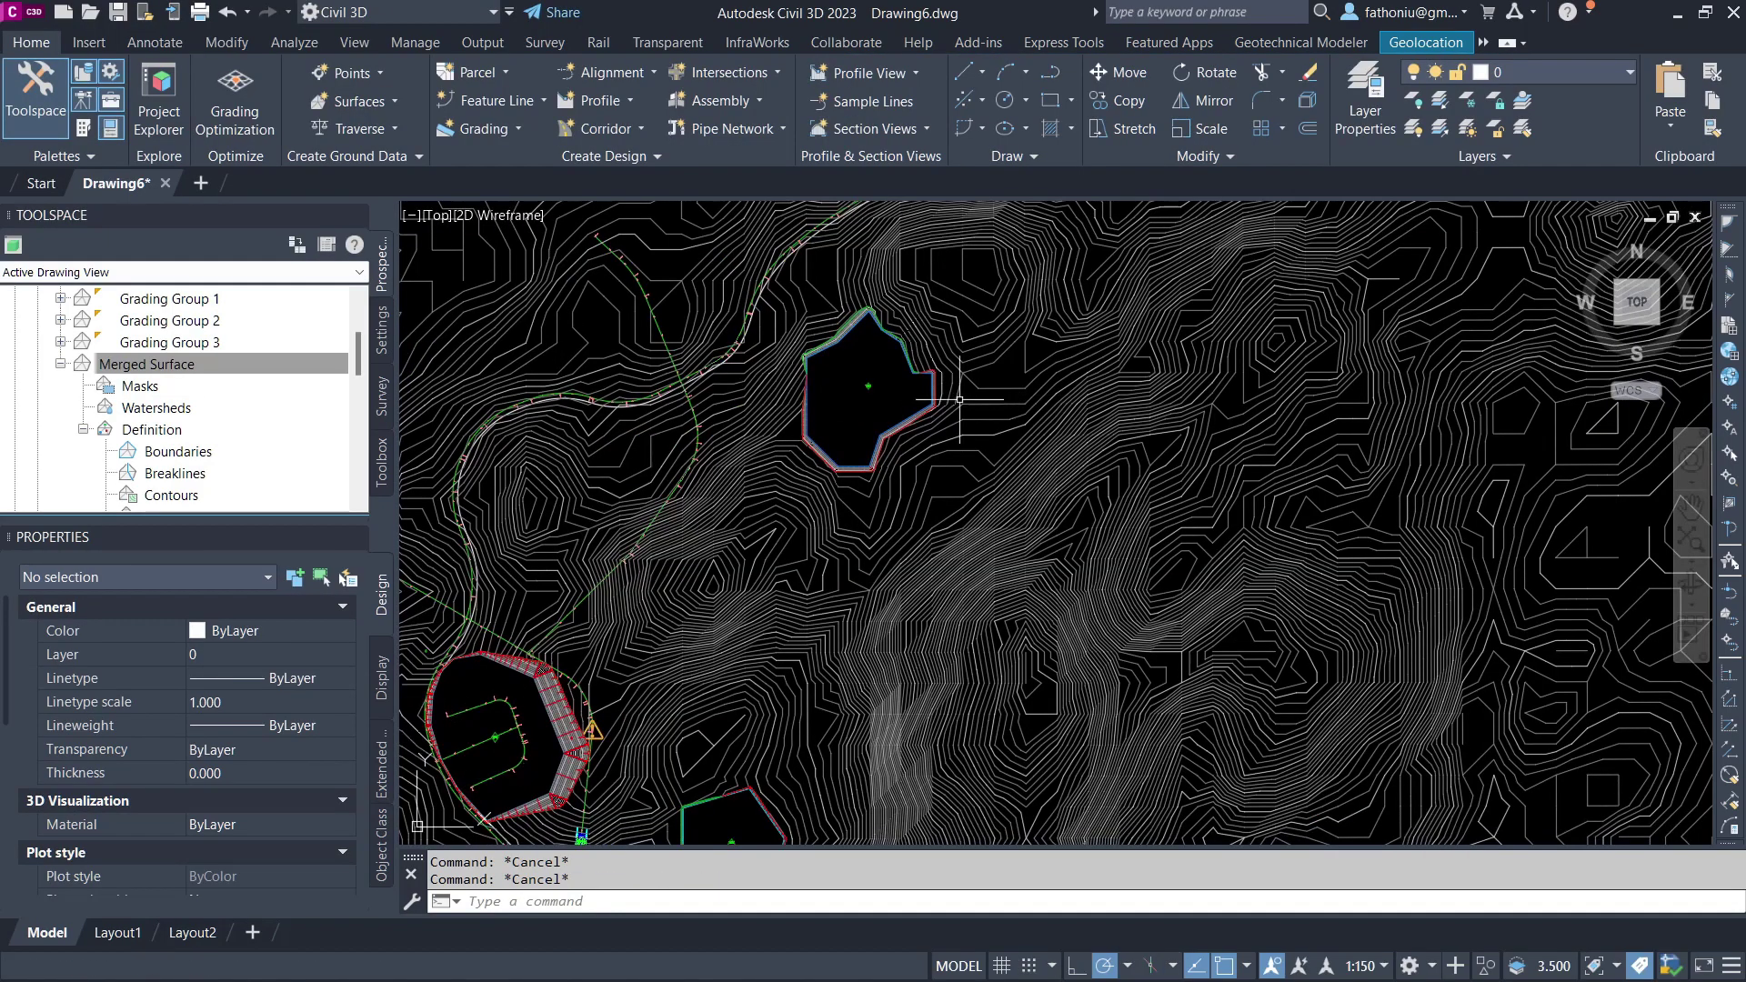
Examine the Merged Surface contours around the three graded areas and the neighbouring roads
scroll(948, 402, down, 4)
scroll(861, 565, up, 4)
scroll(873, 545, down, 2)
middle_drag(930, 428, 898, 602)
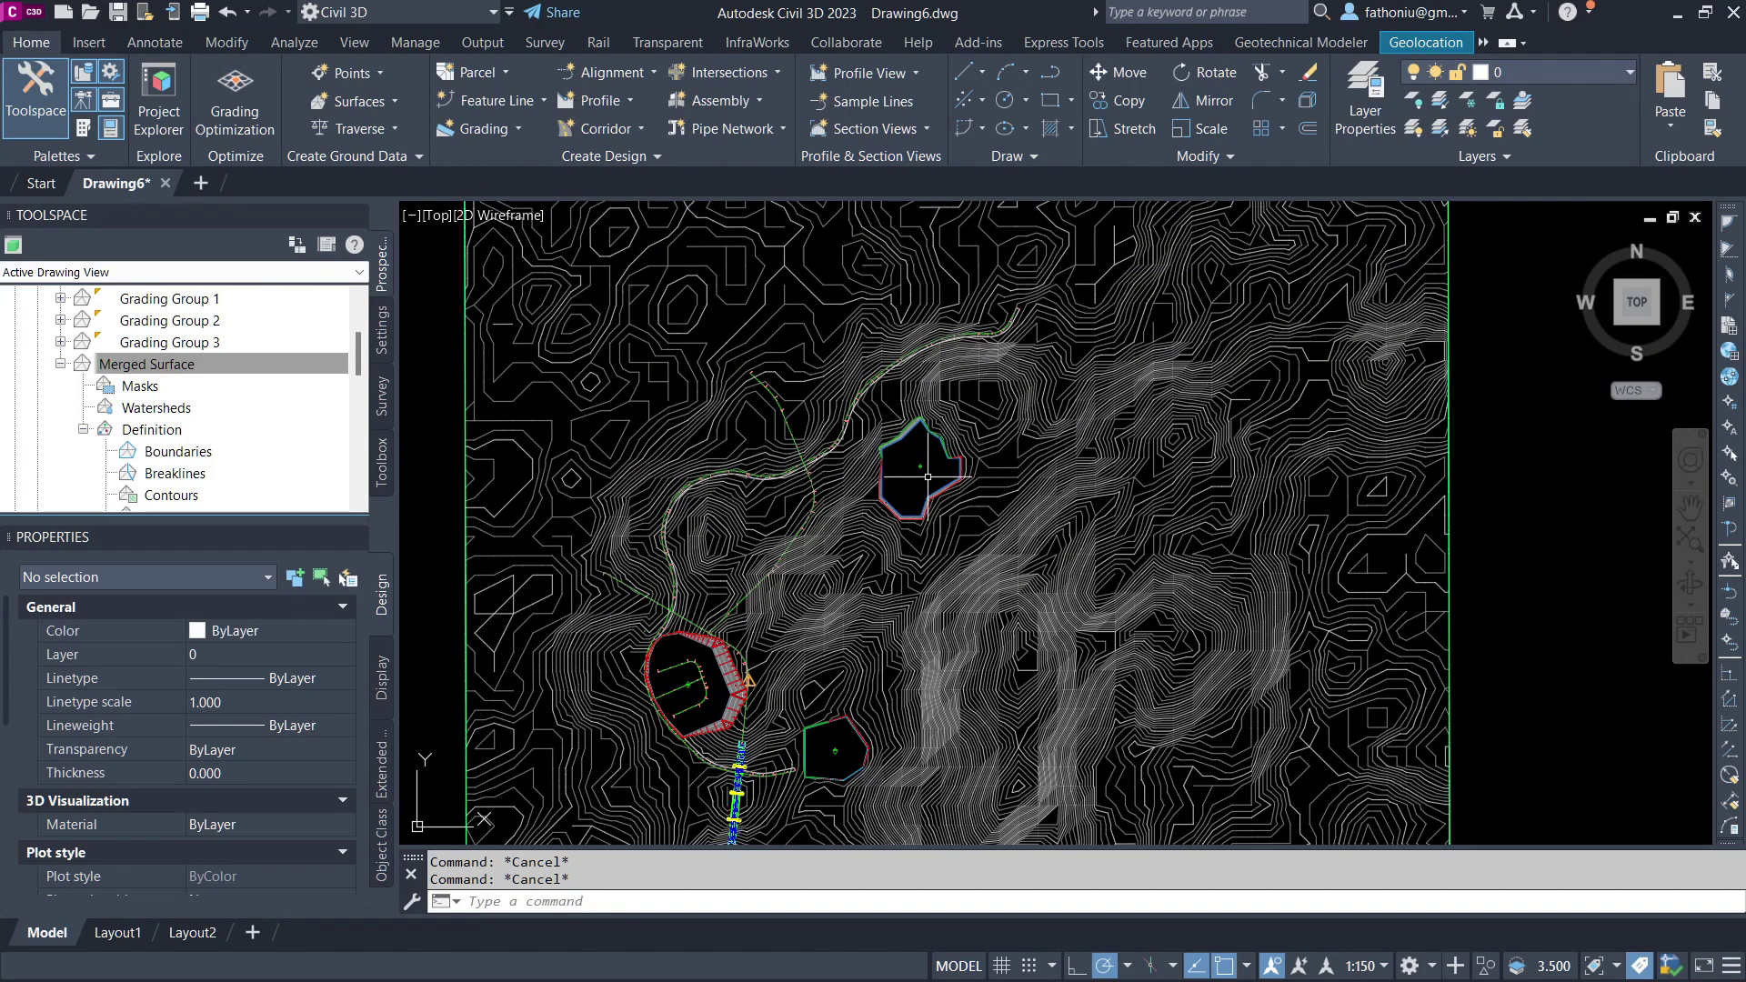
scroll(922, 478, up, 4)
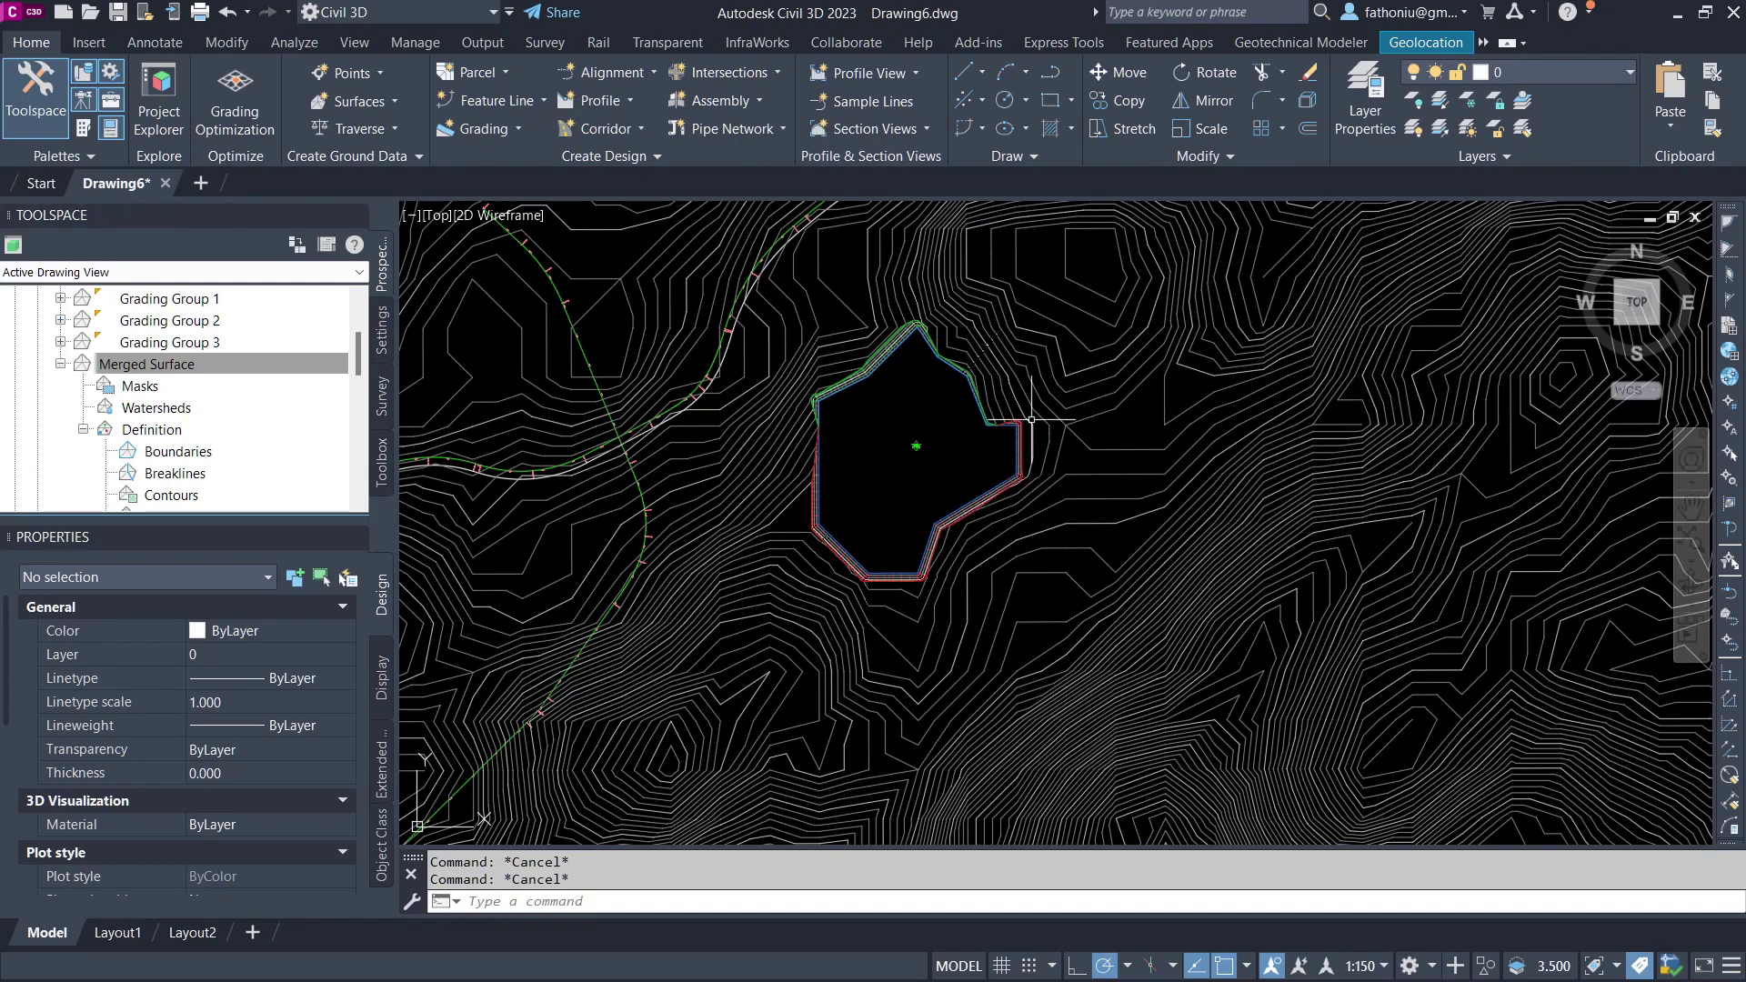
scroll(941, 446, up, 2)
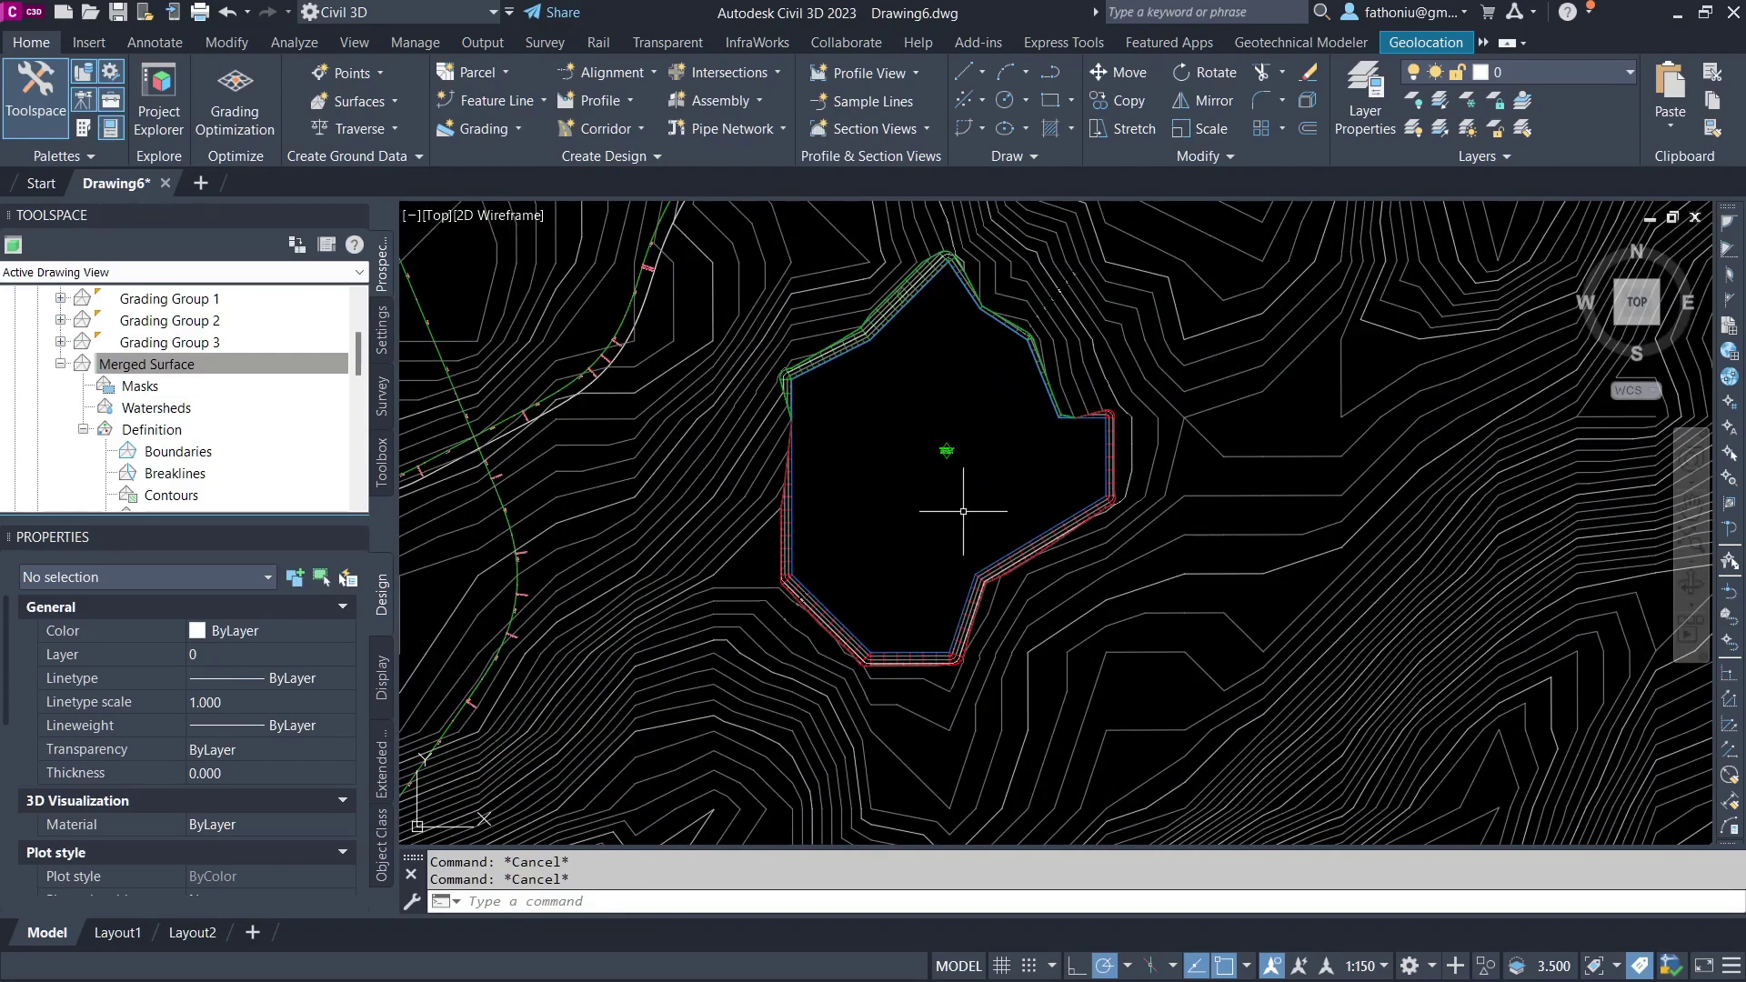
scroll(993, 507, down, 4)
scroll(637, 609, up, 6)
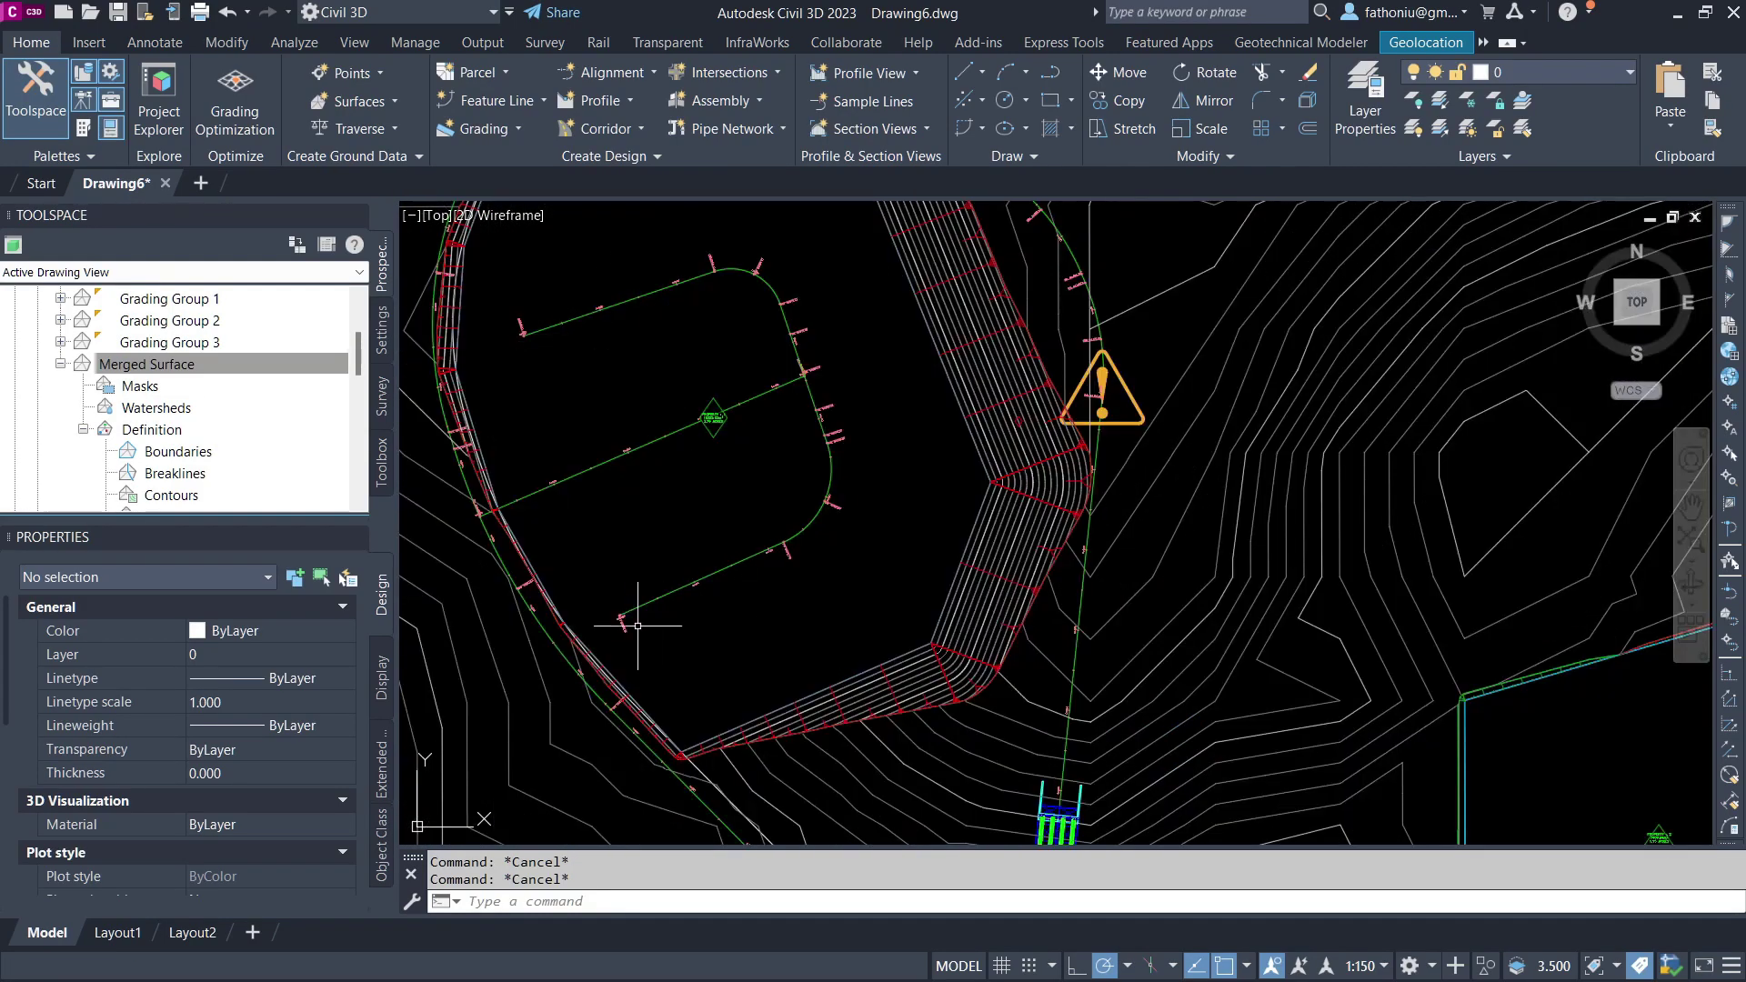
scroll(819, 410, down, 3)
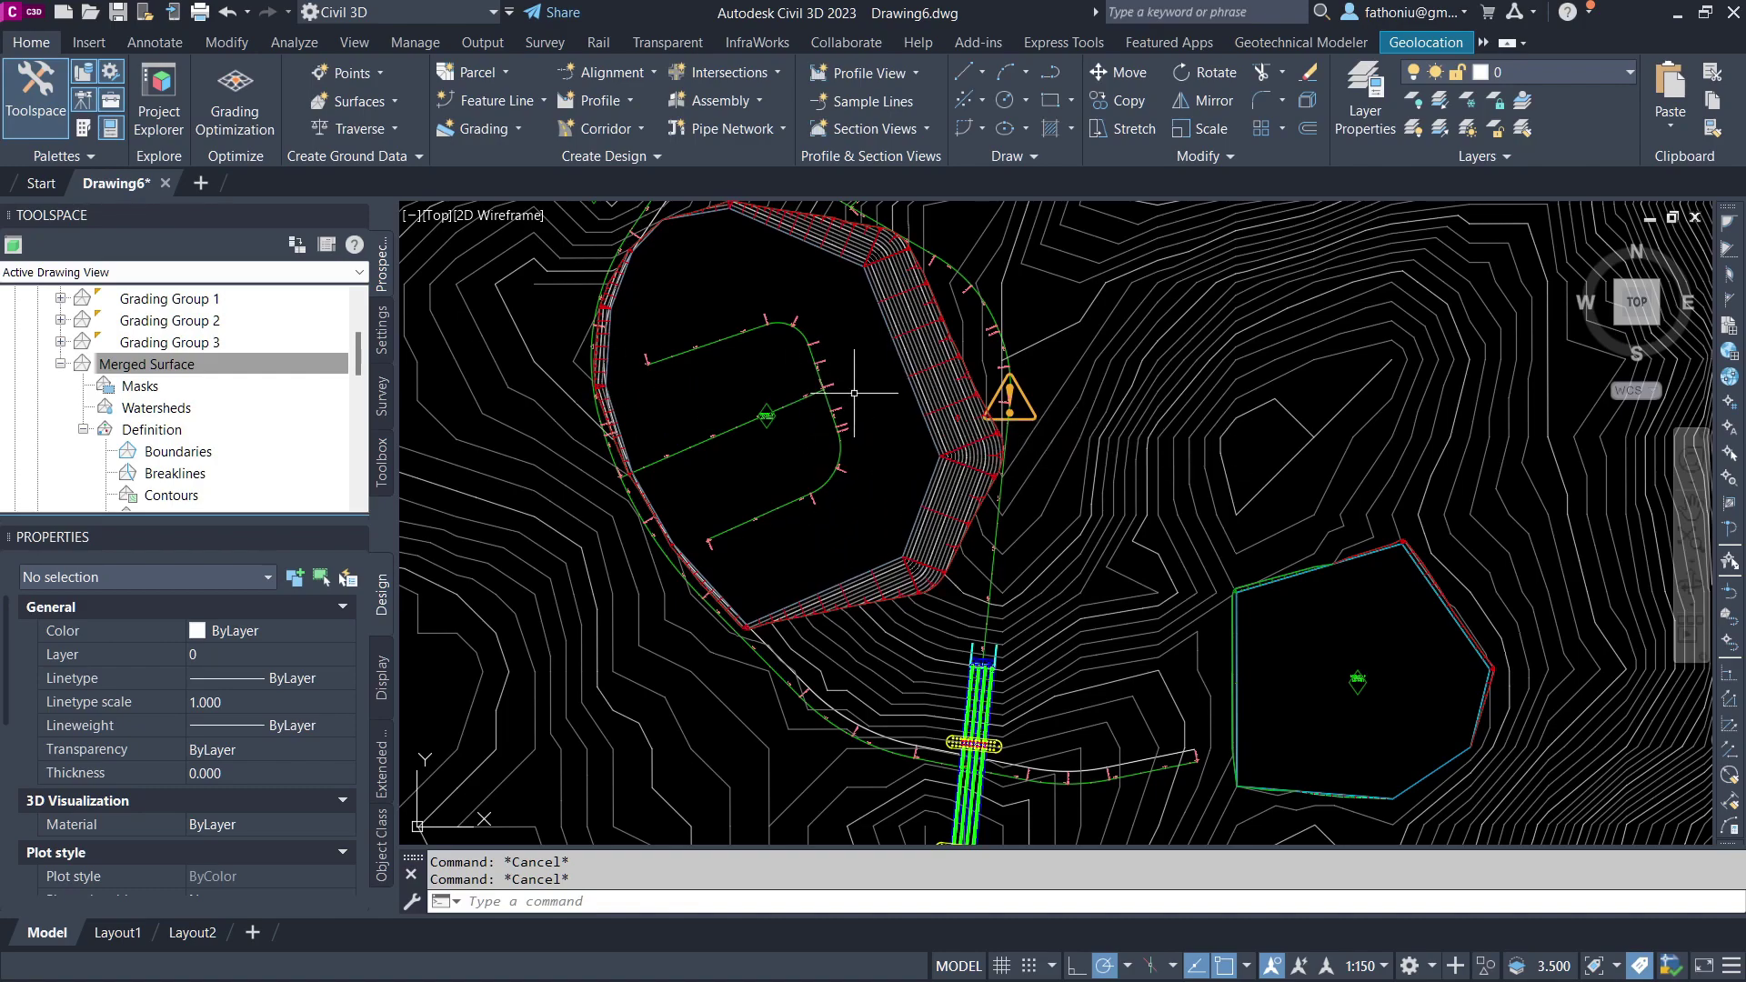
middle_drag(855, 346, 819, 395)
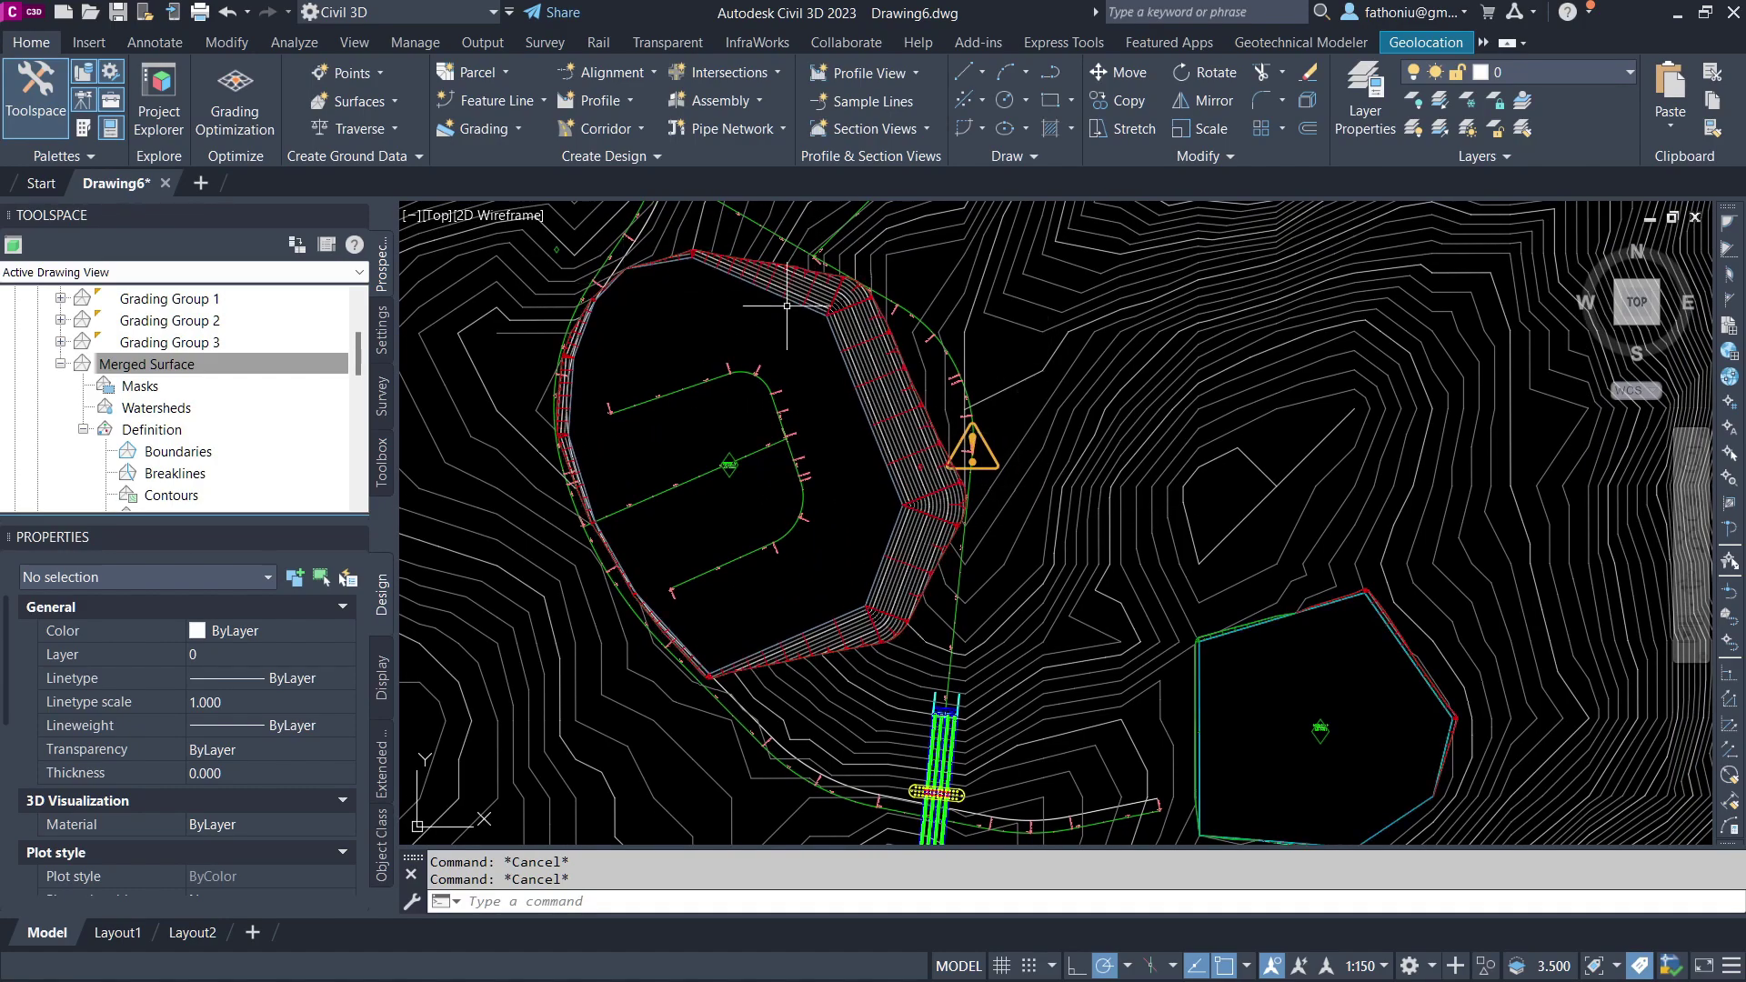
scroll(1032, 418, down, 4)
scroll(918, 433, up, 4)
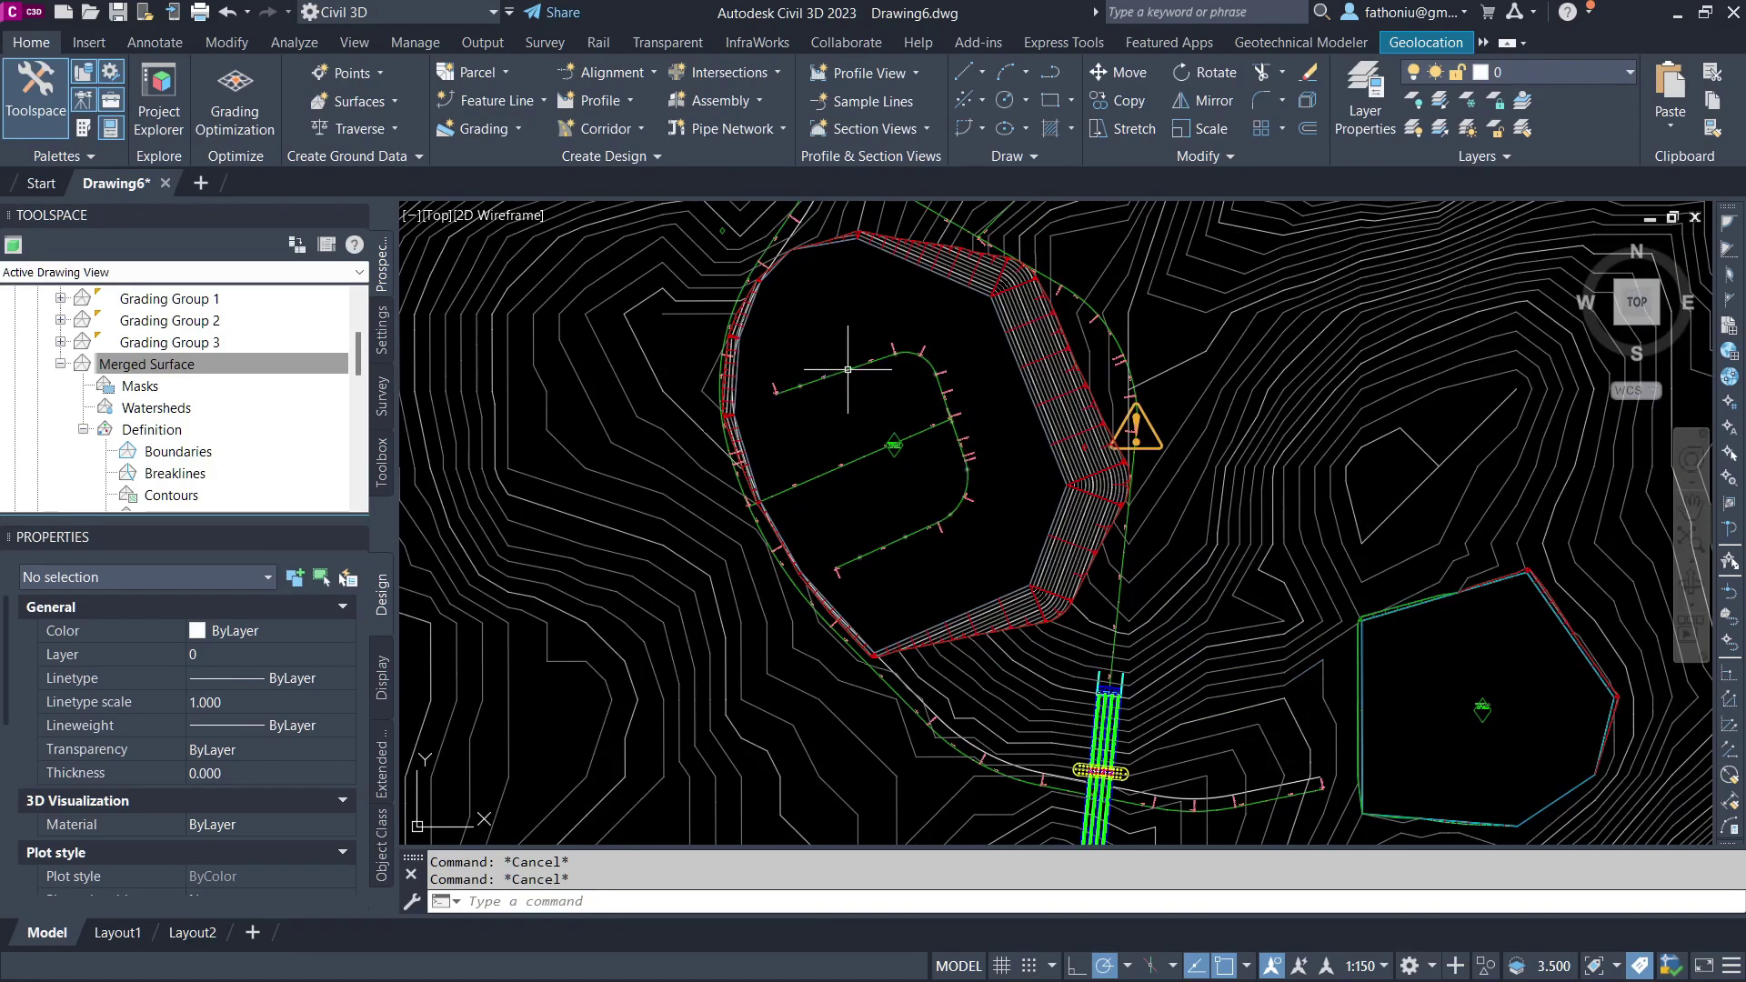
click(843, 372)
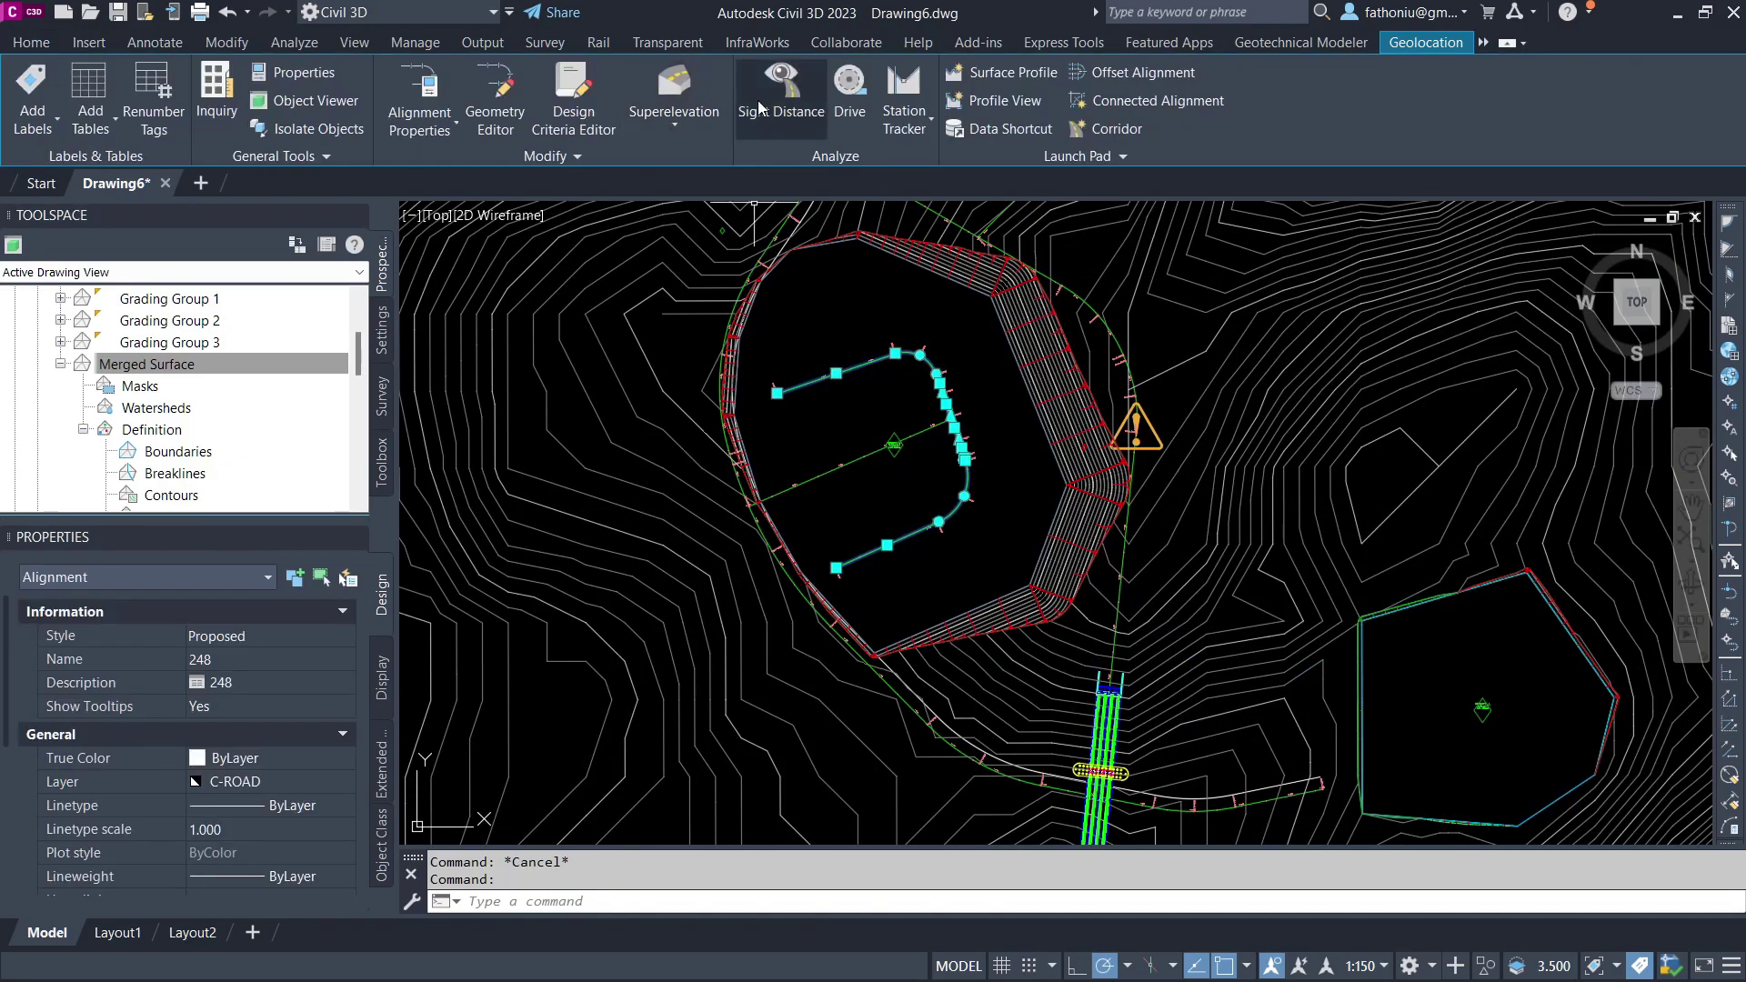
key(Escape)
click(847, 368)
click(791, 389)
right_click(792, 389)
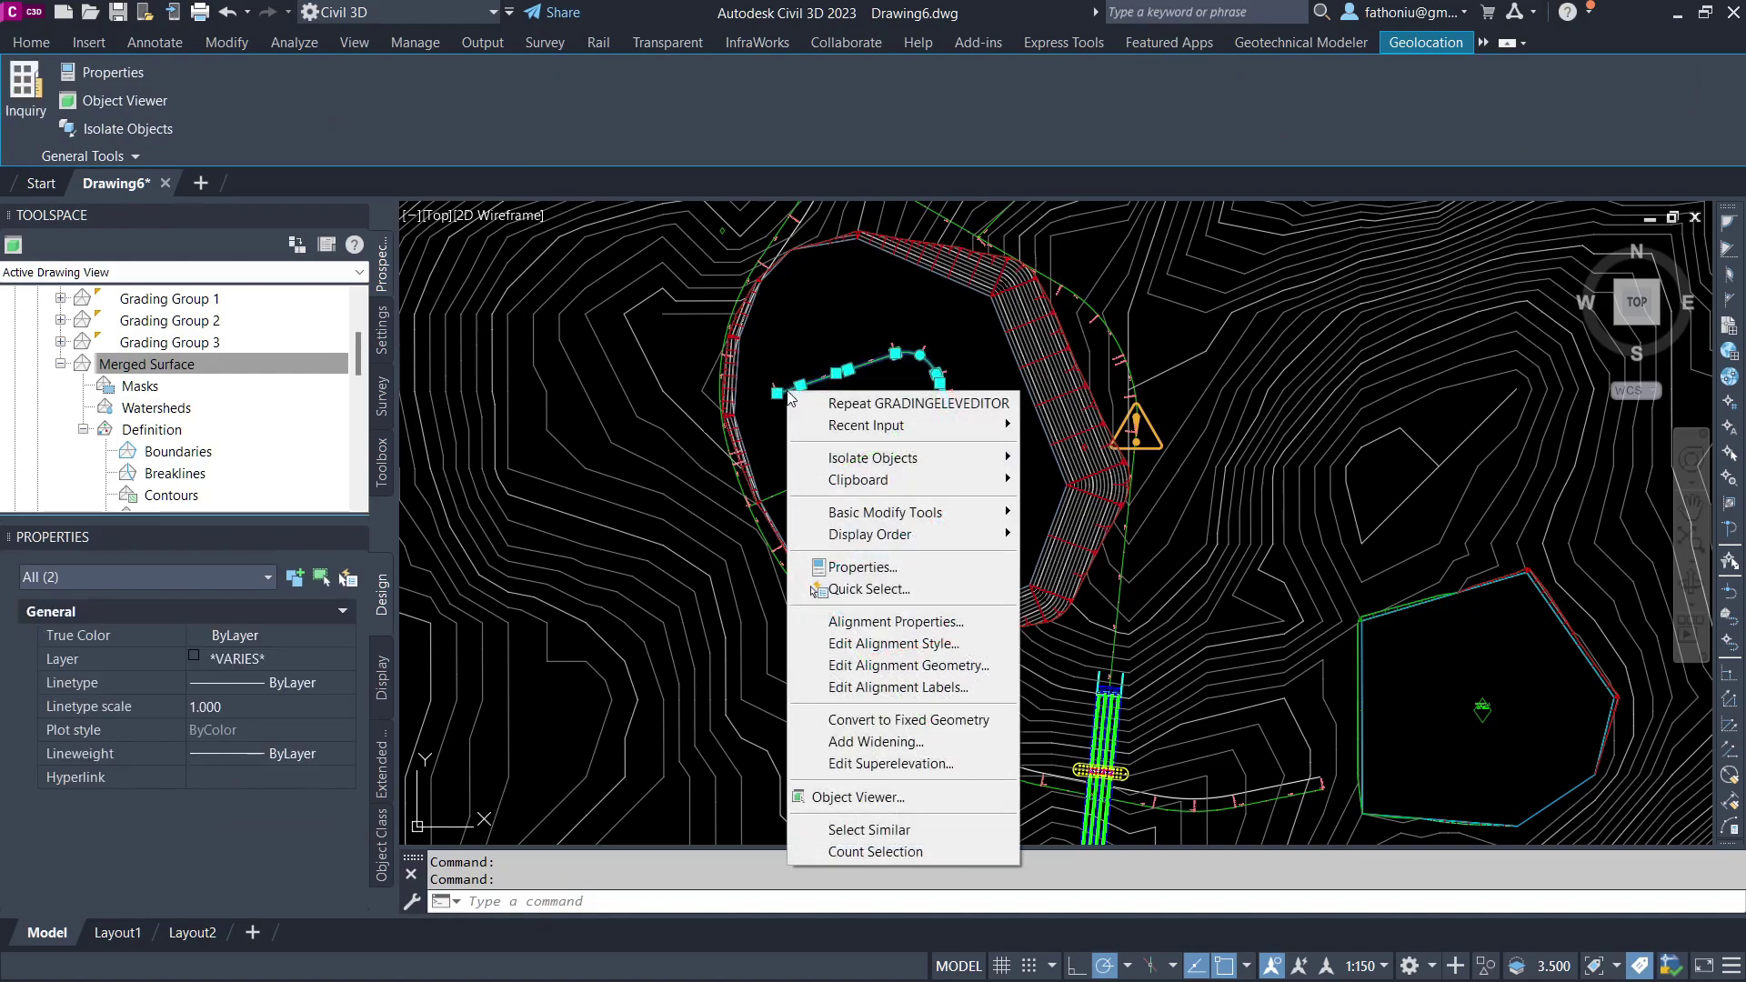
key(Escape)
key(Escape)
Create a surface profile along the U-shaped alignment 248 and start drawing it in a profile view
scroll(847, 366, up, 8)
click(852, 383)
click(1031, 76)
scroll(1391, 227, down, 1)
click(1392, 226)
click(1584, 301)
click(1210, 537)
Adjust the profile display options for alignment 248, create its profile view and place it in the drawing
click(683, 441)
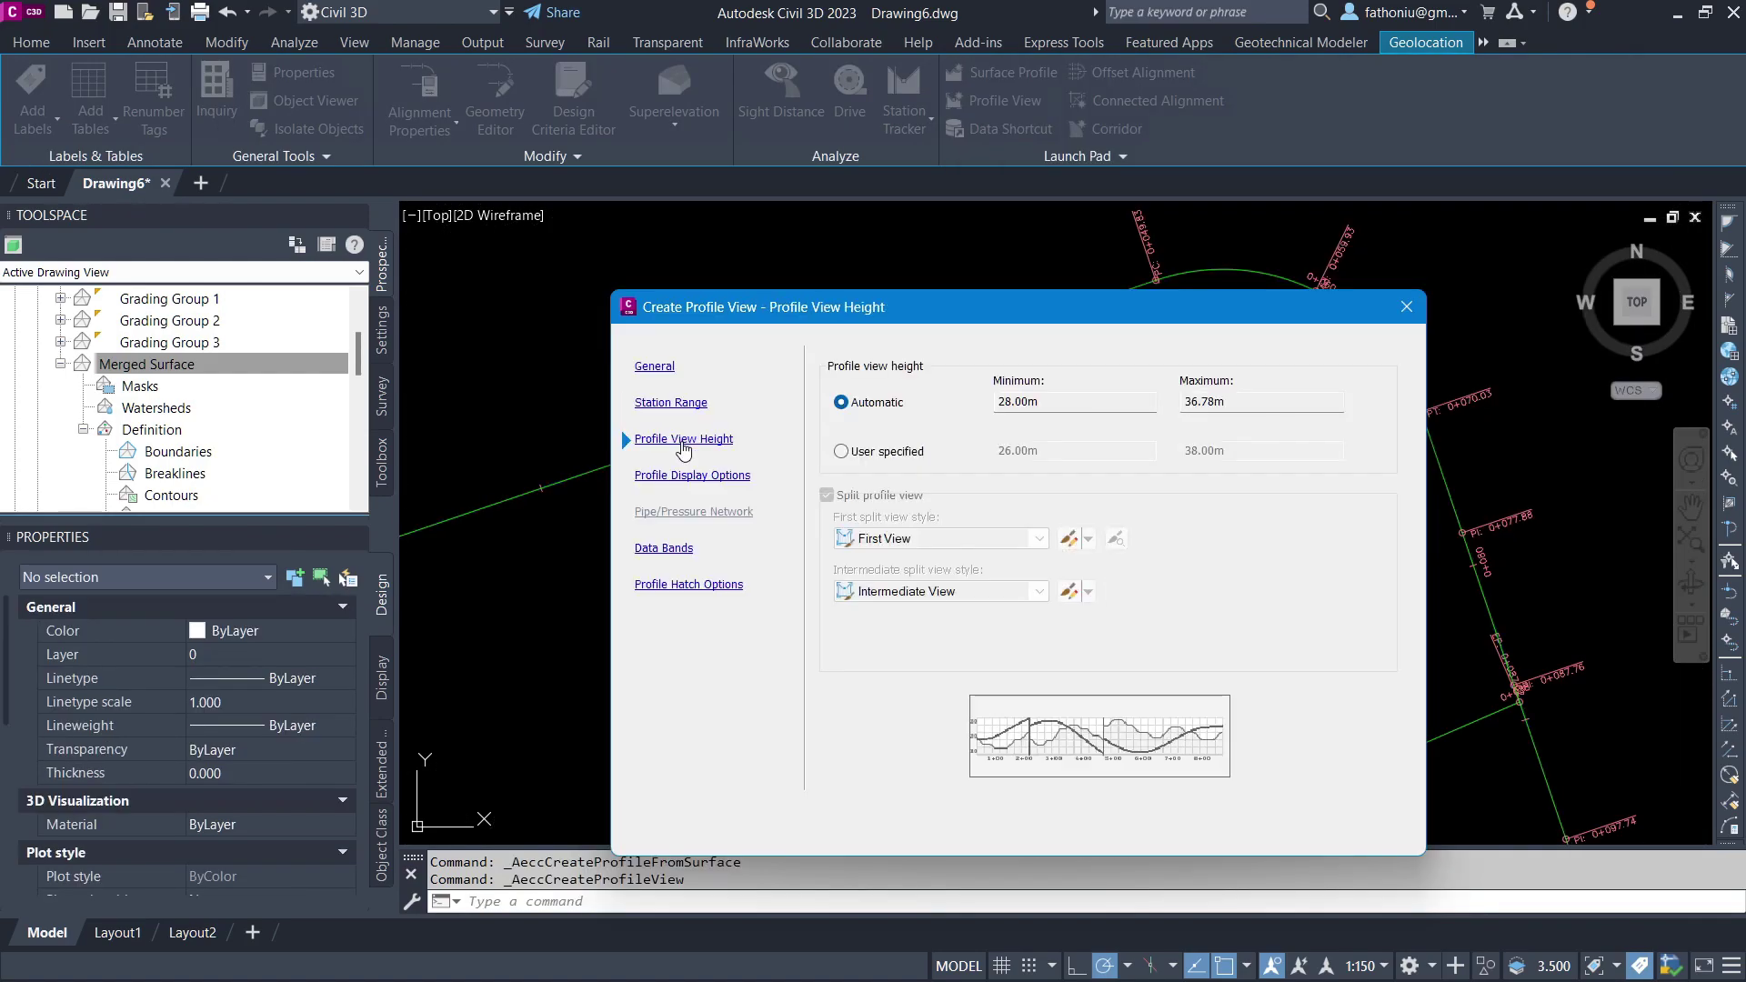
click(693, 475)
click(915, 469)
click(915, 488)
click(1148, 833)
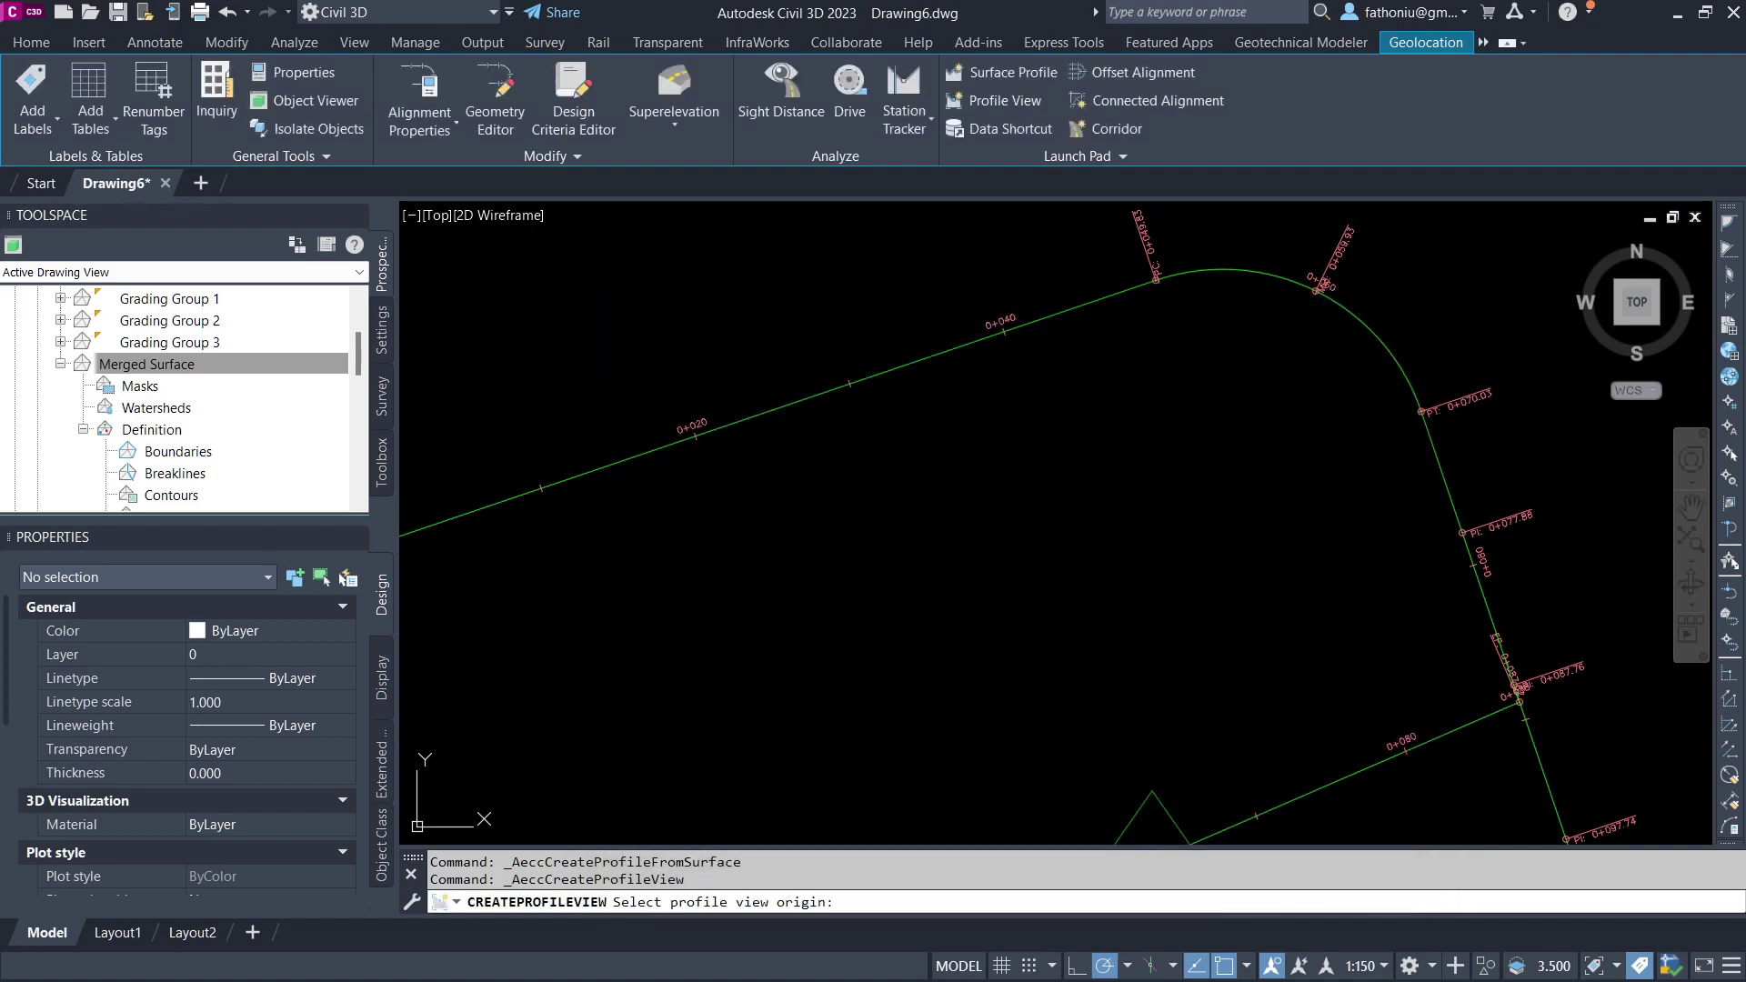
click(1426, 628)
Check the elevation range of the new profile view in its properties
scroll(1060, 556, down, 5)
click(881, 397)
right_click(880, 397)
click(962, 626)
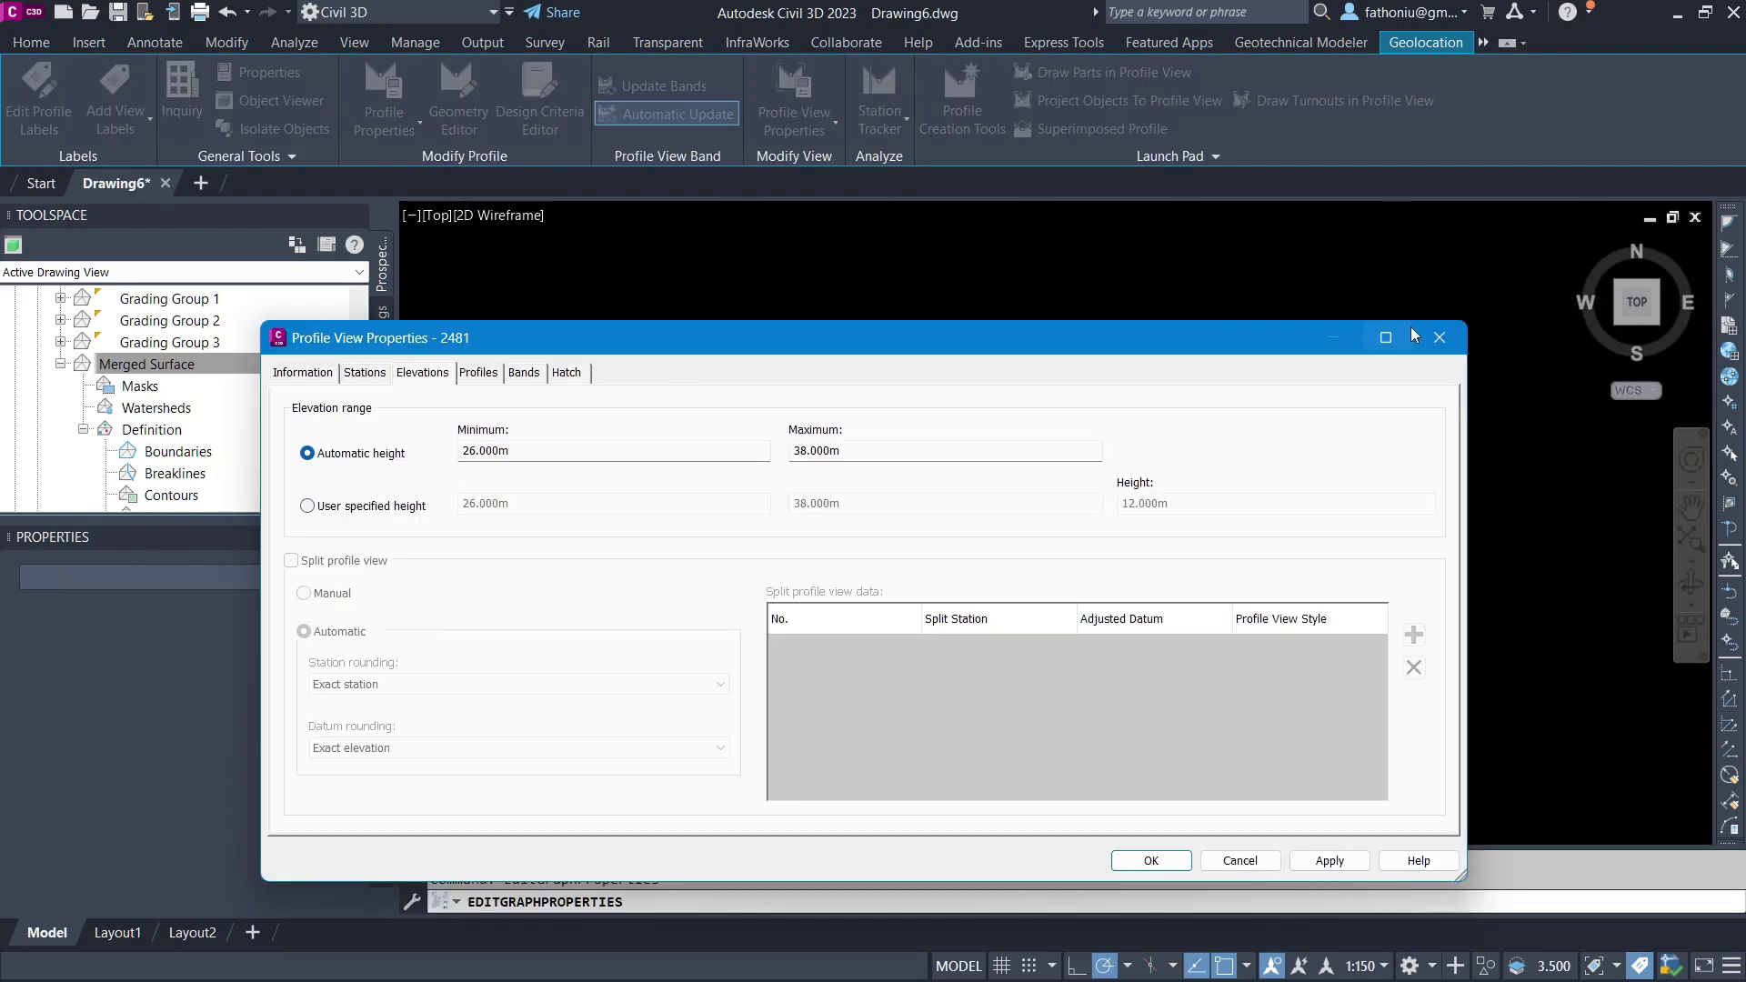
click(1435, 342)
Edit the profile view style so that the grid lines are hidden
click(835, 332)
right_click(835, 333)
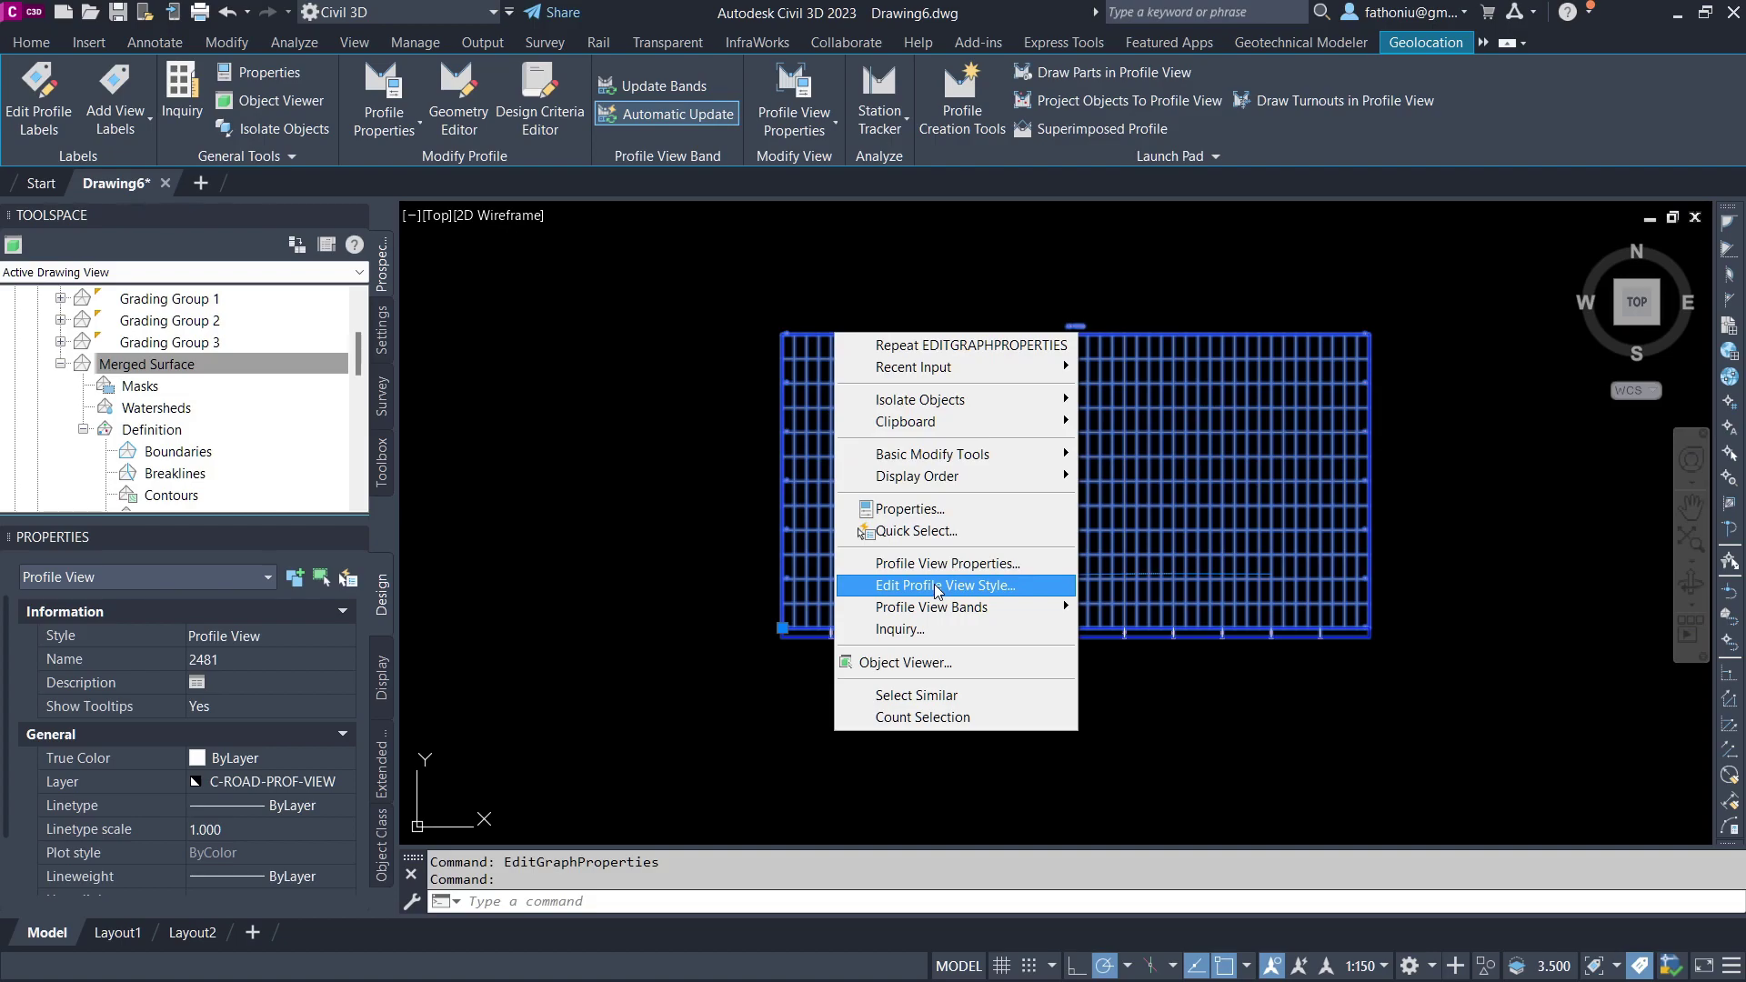
click(942, 587)
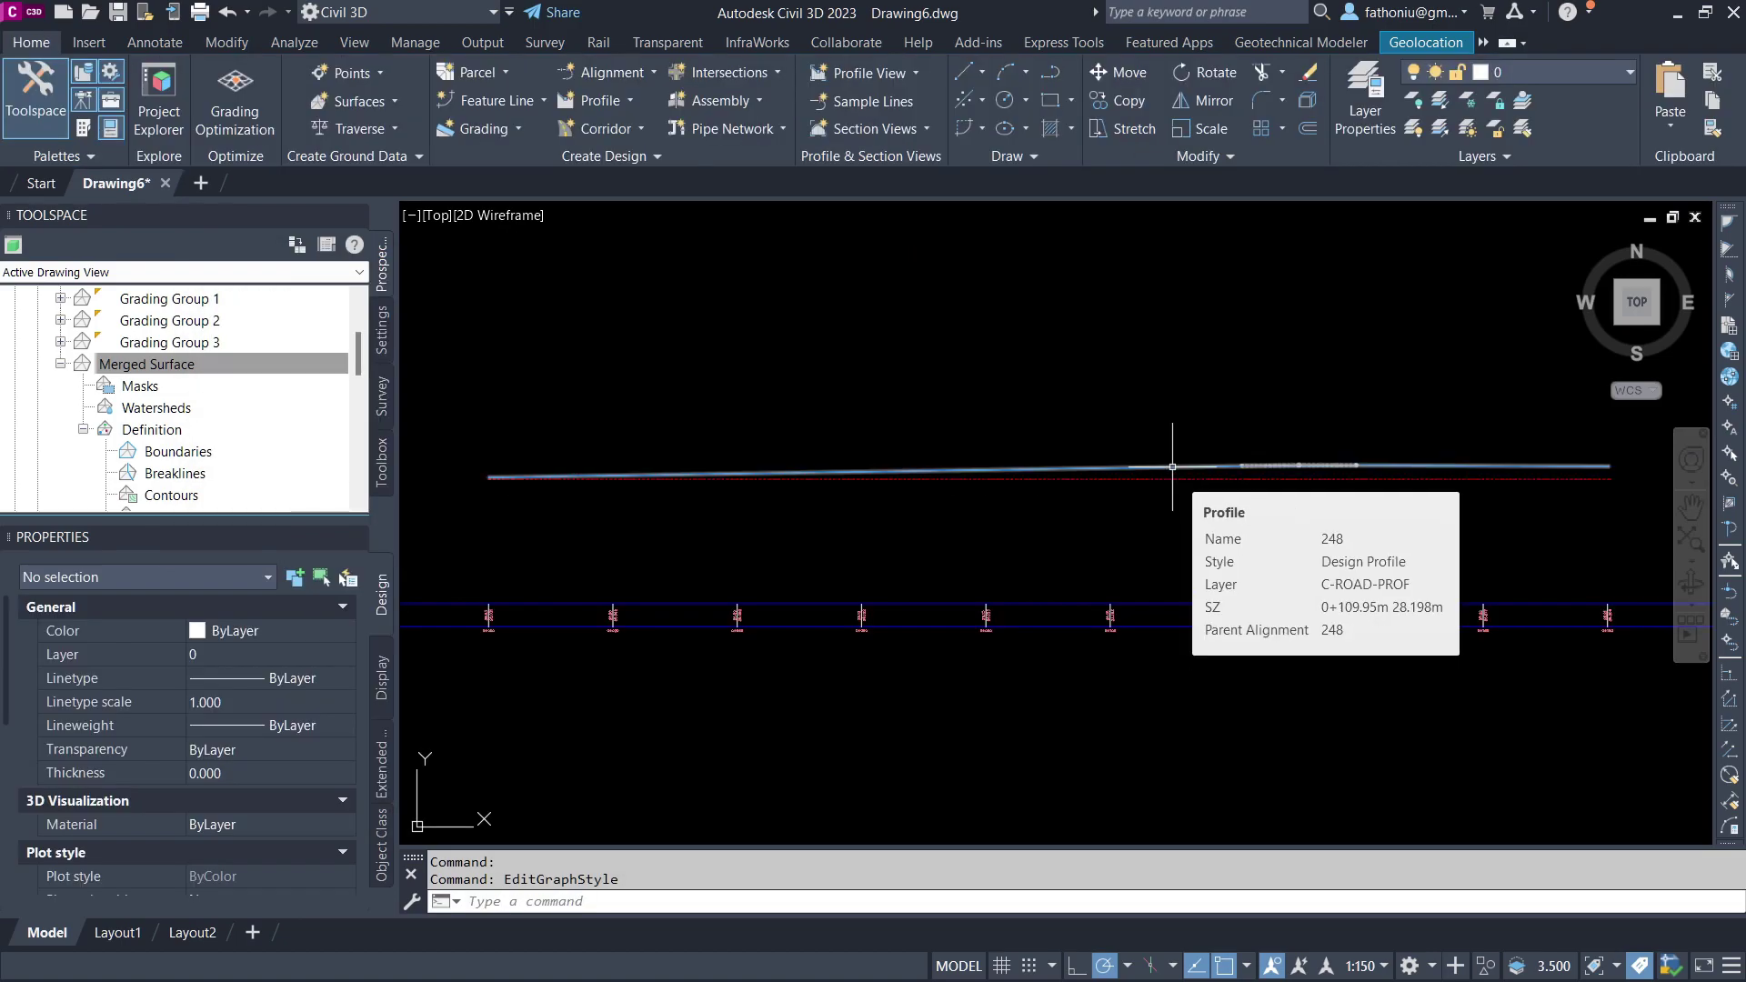
Compare the design profile of alignment 248 with the surface profile in the profile view
scroll(1173, 467, down, 4)
scroll(1219, 464, up, 4)
scroll(1139, 536, down, 4)
scroll(1198, 552, up, 4)
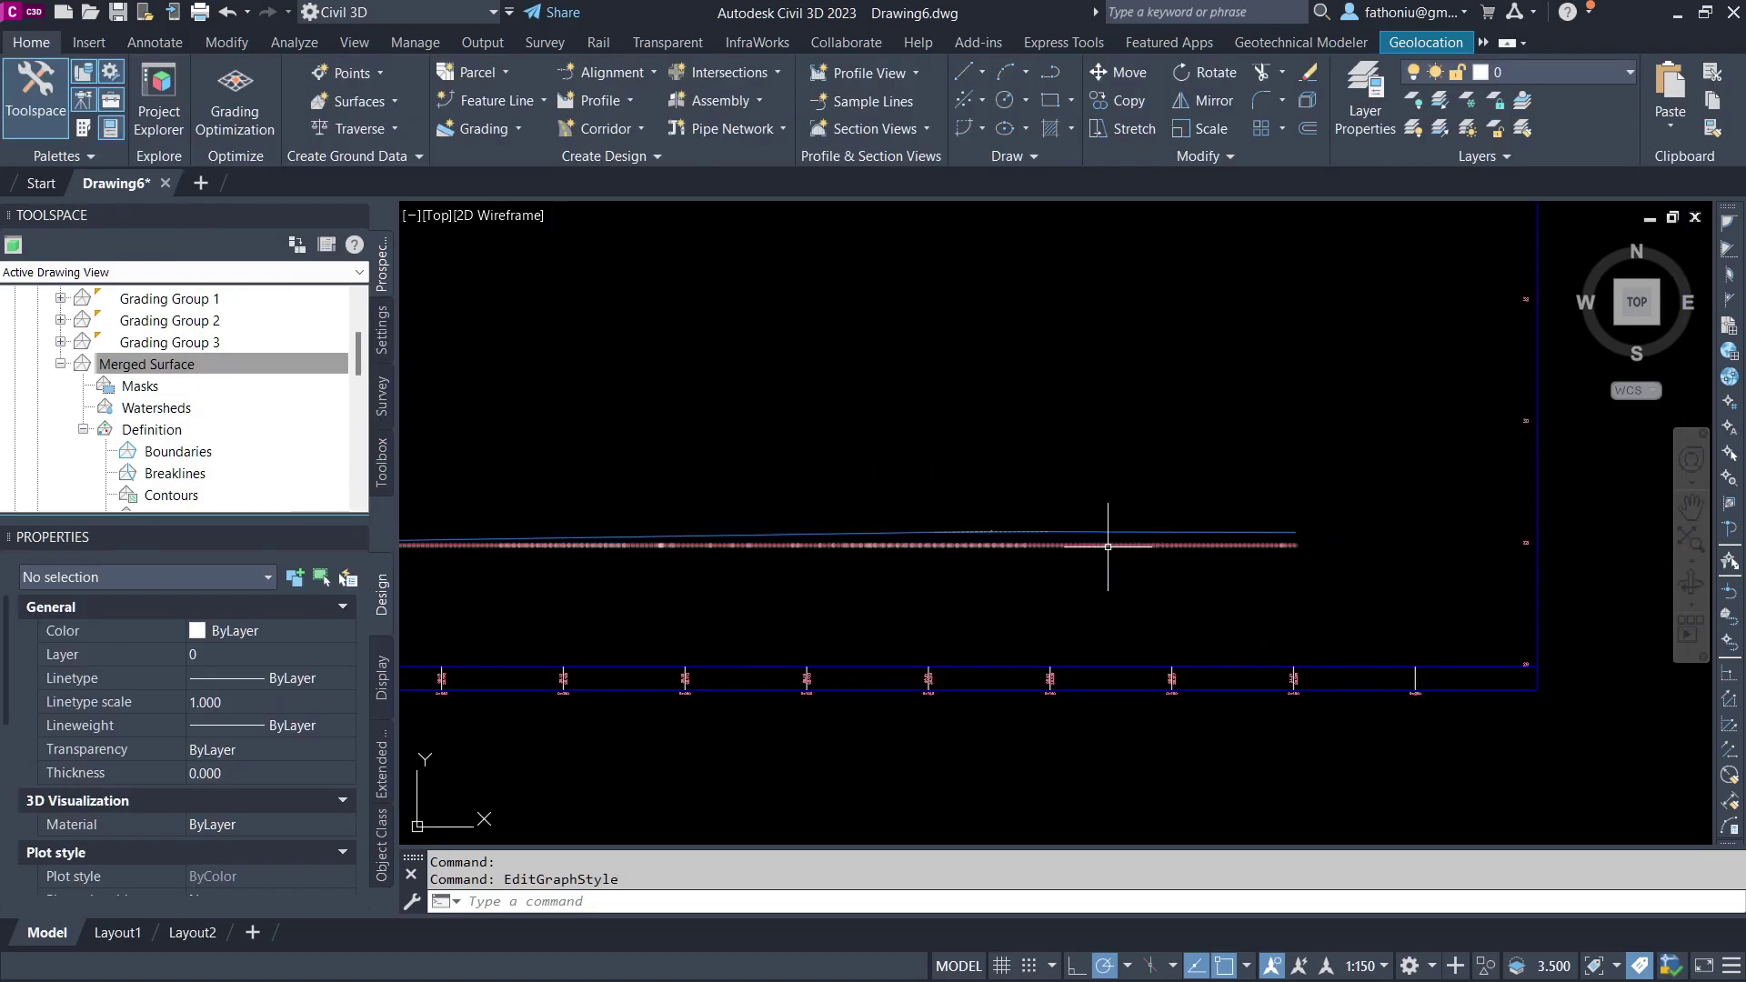
key(Escape)
Inspect the graded areas in plan, ending at the edge slopes of the pad around alignment 248
scroll(1092, 546, down, 5)
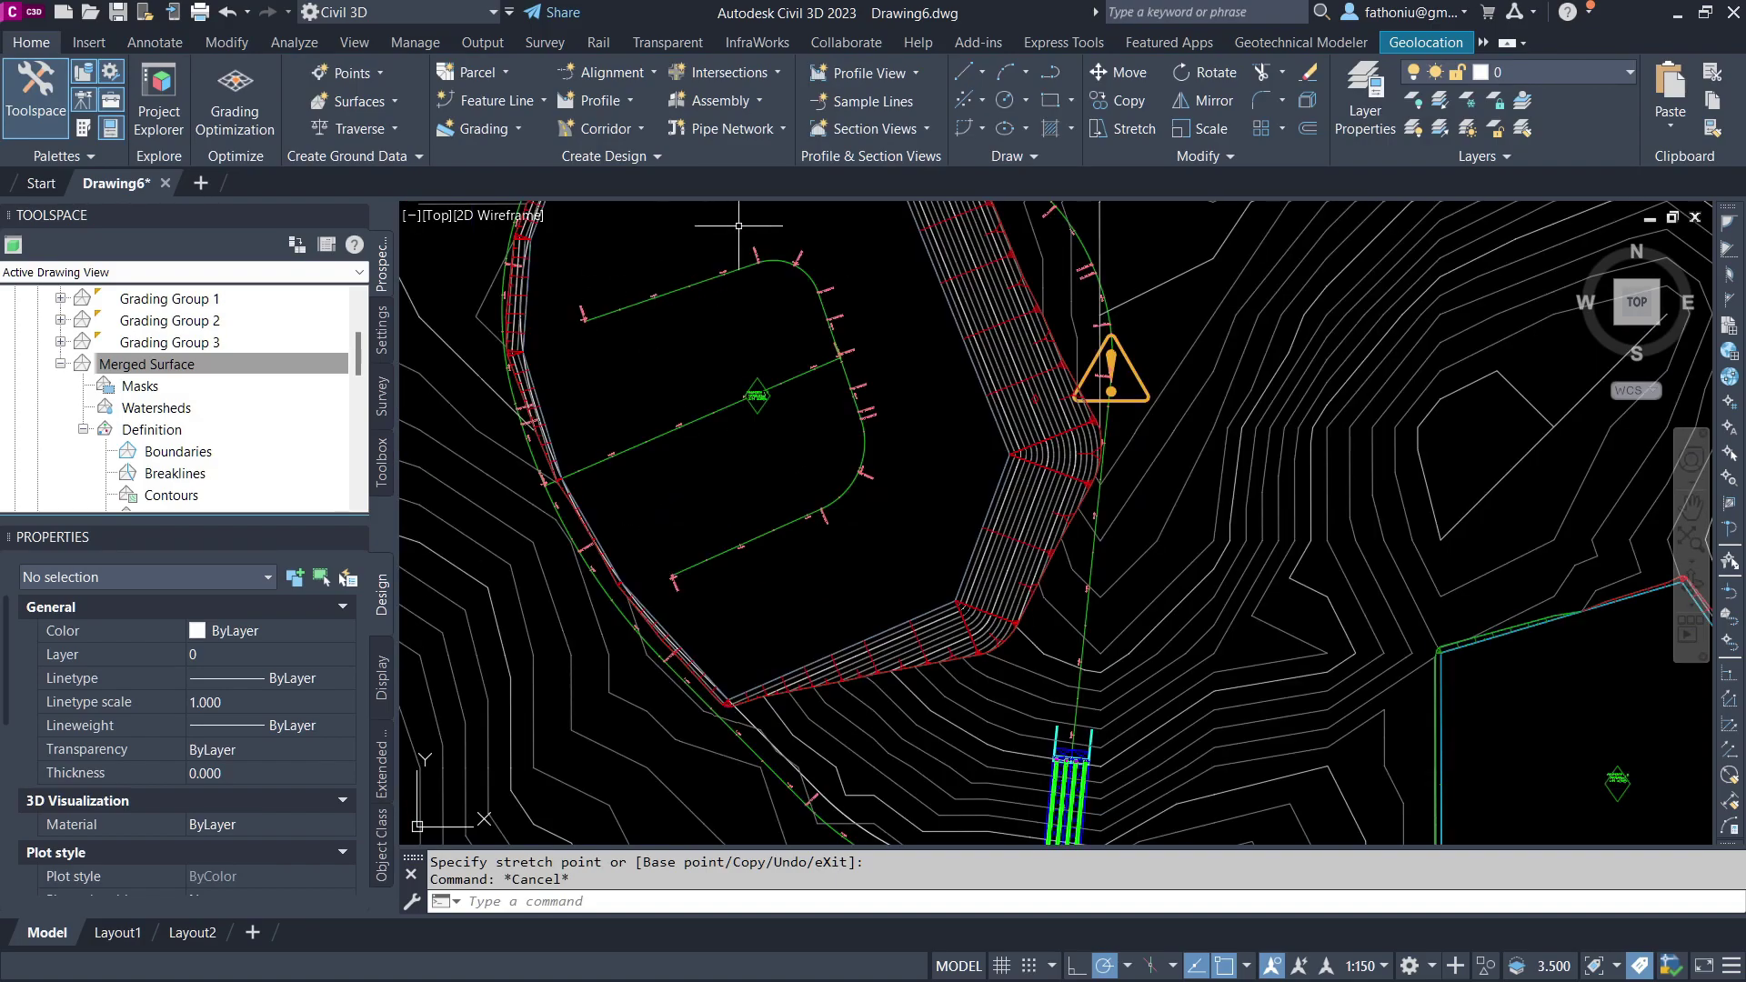
scroll(770, 555, down, 8)
middle_drag(932, 441, 885, 490)
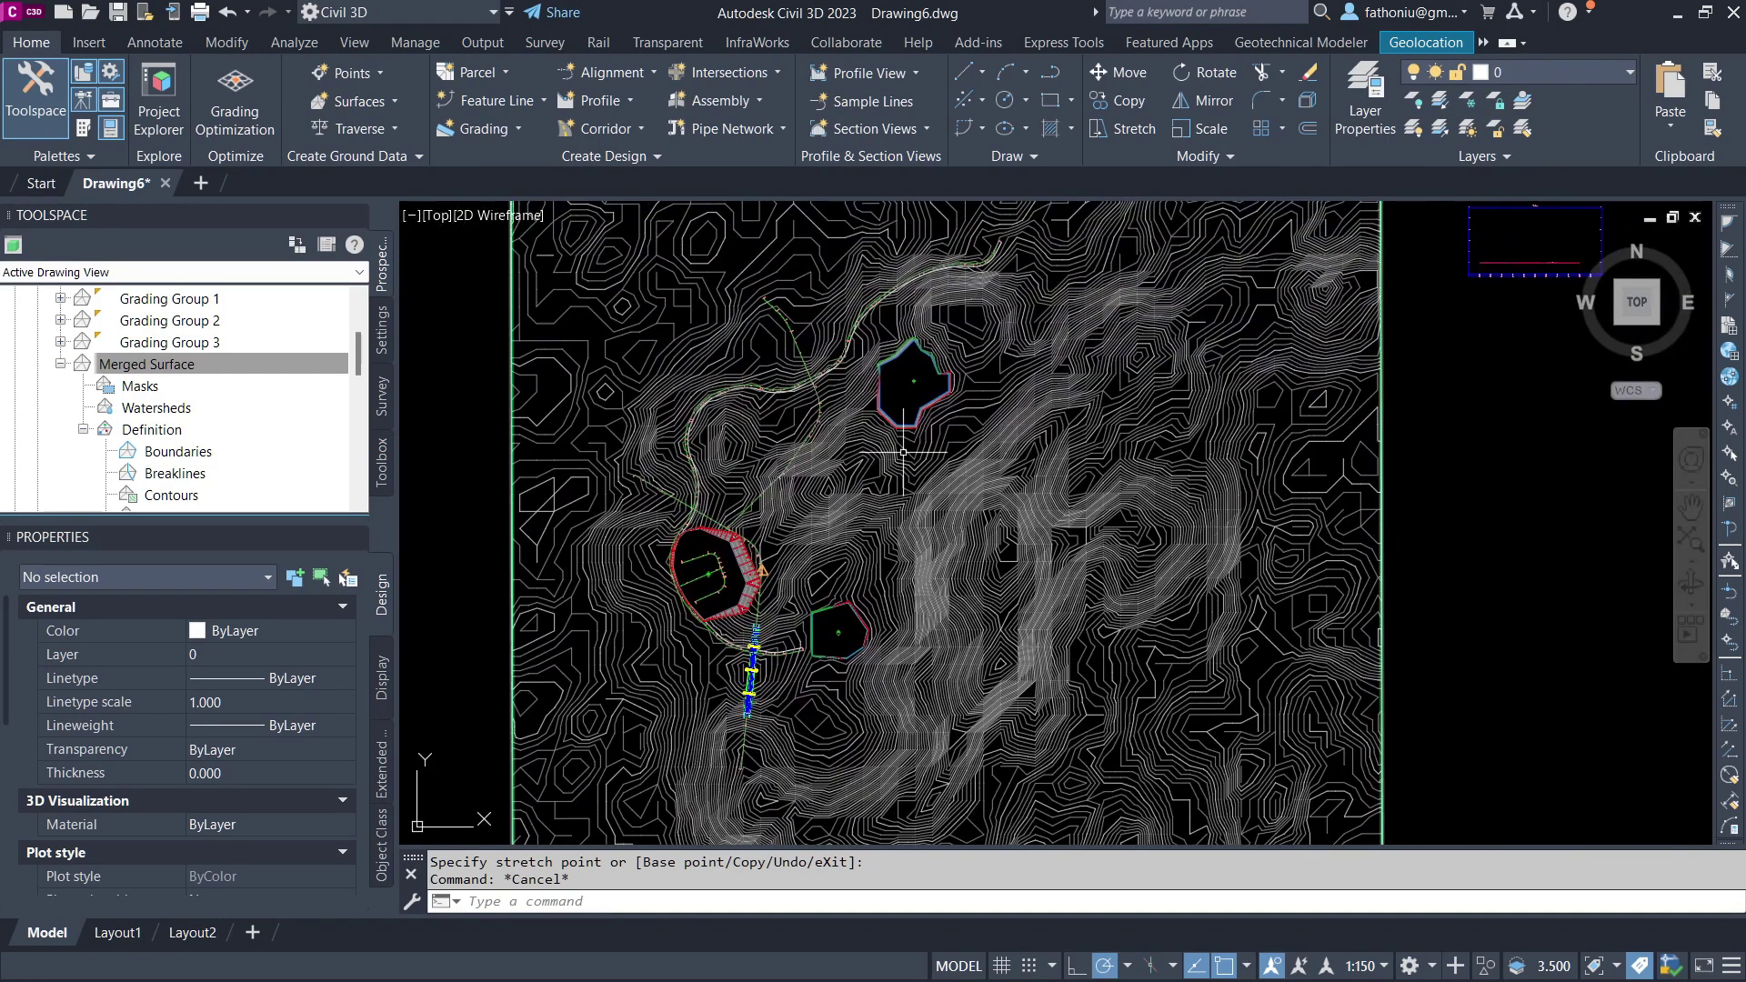
scroll(900, 357, up, 4)
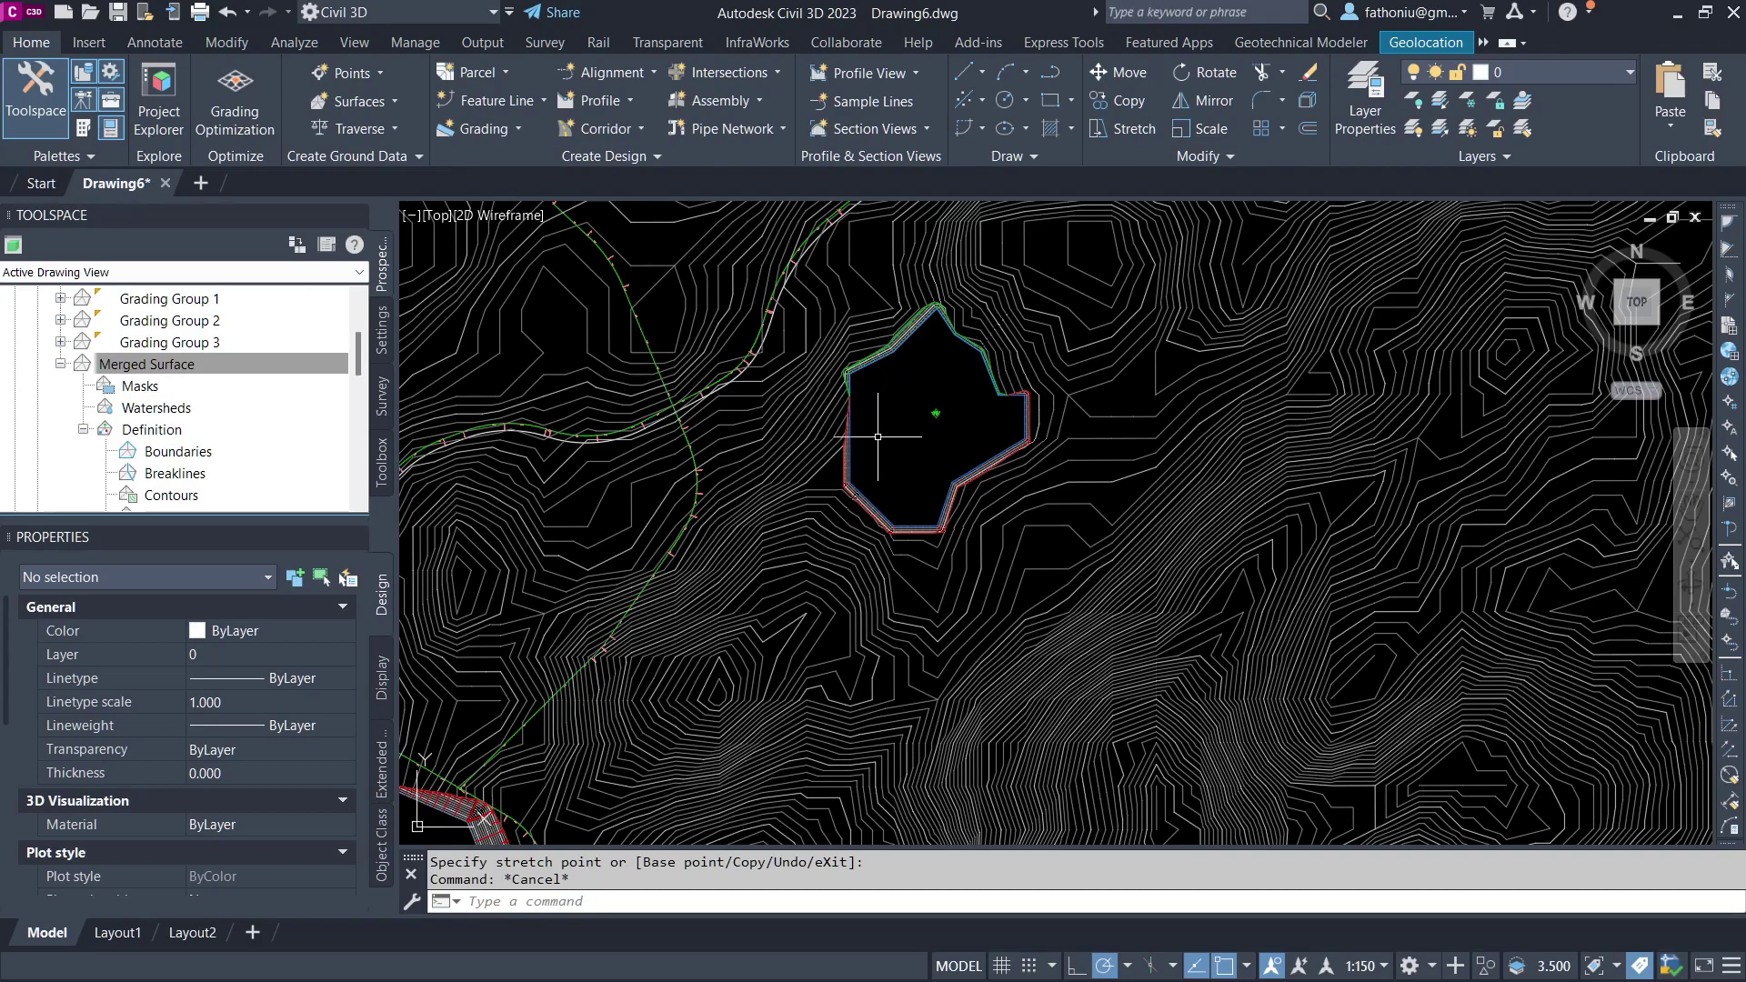
middle_drag(785, 469, 960, 288)
scroll(684, 506, up, 2)
mouse_move(623, 640)
middle_down()
mouse_move(684, 506)
mouse_move(857, 373)
middle_up()
scroll(680, 510, up, 4)
scroll(680, 511, down, 2)
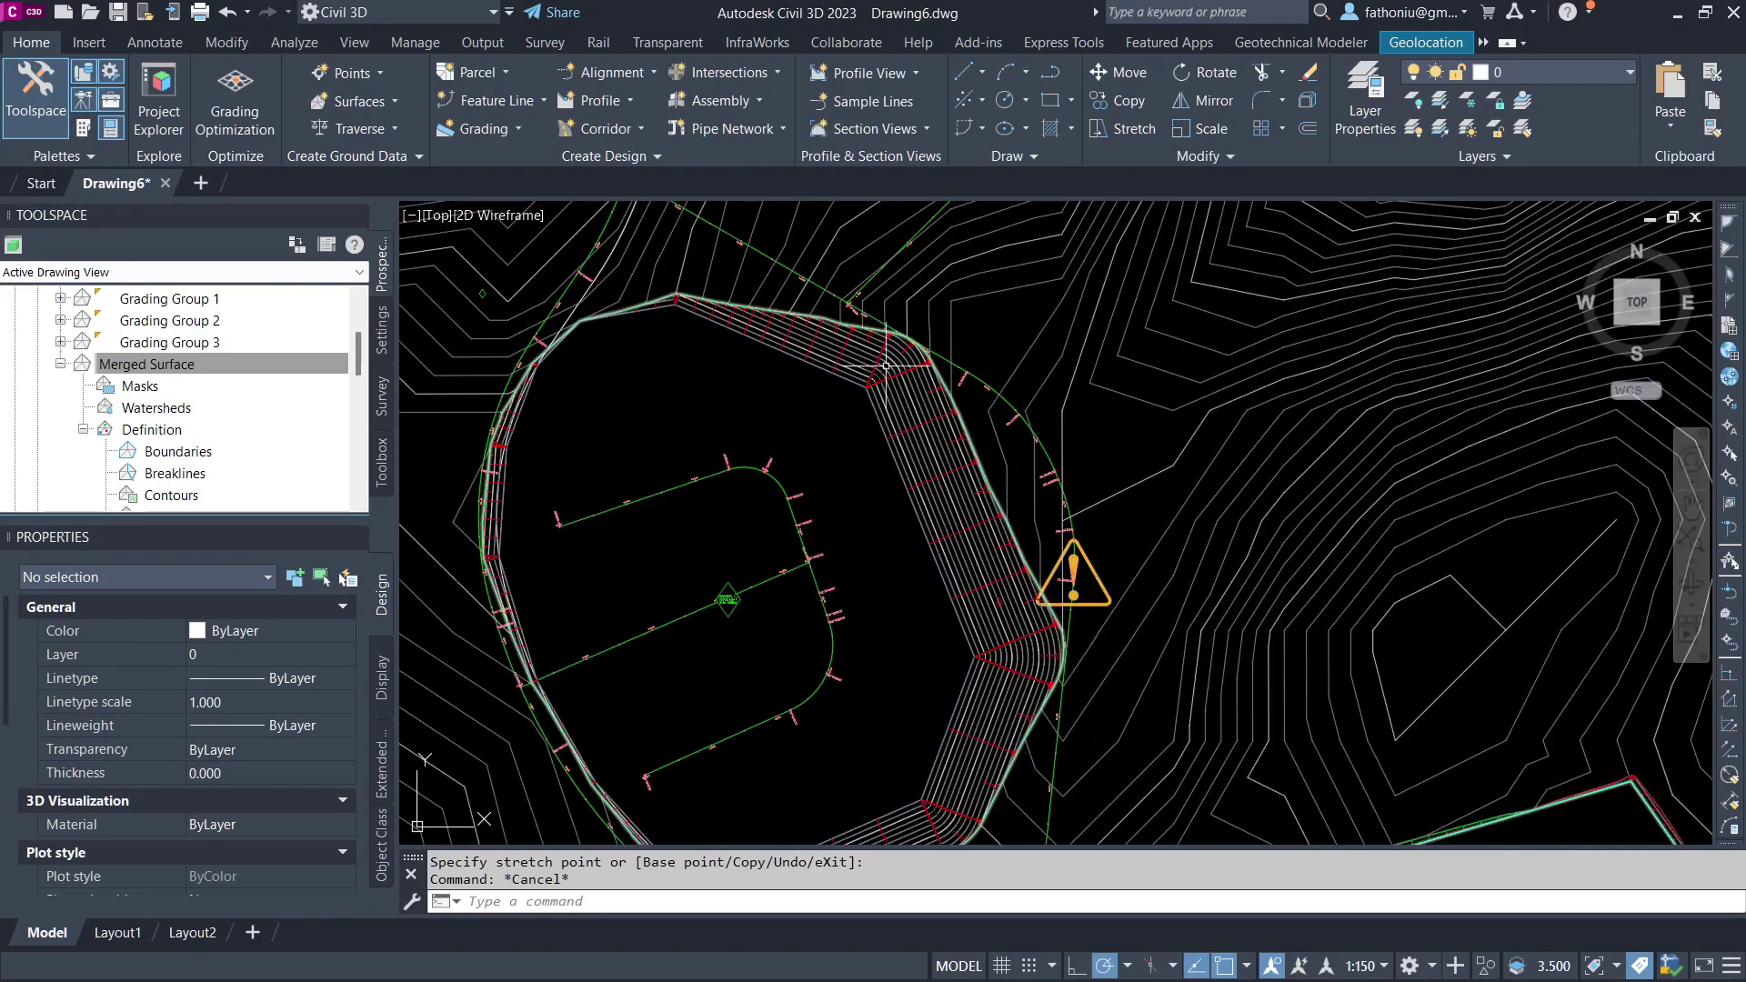
Add contour elevation labels to the merged surface along a line crossing the pad's eastern edge slope
scroll(937, 398, up, 4)
scroll(797, 471, down, 2)
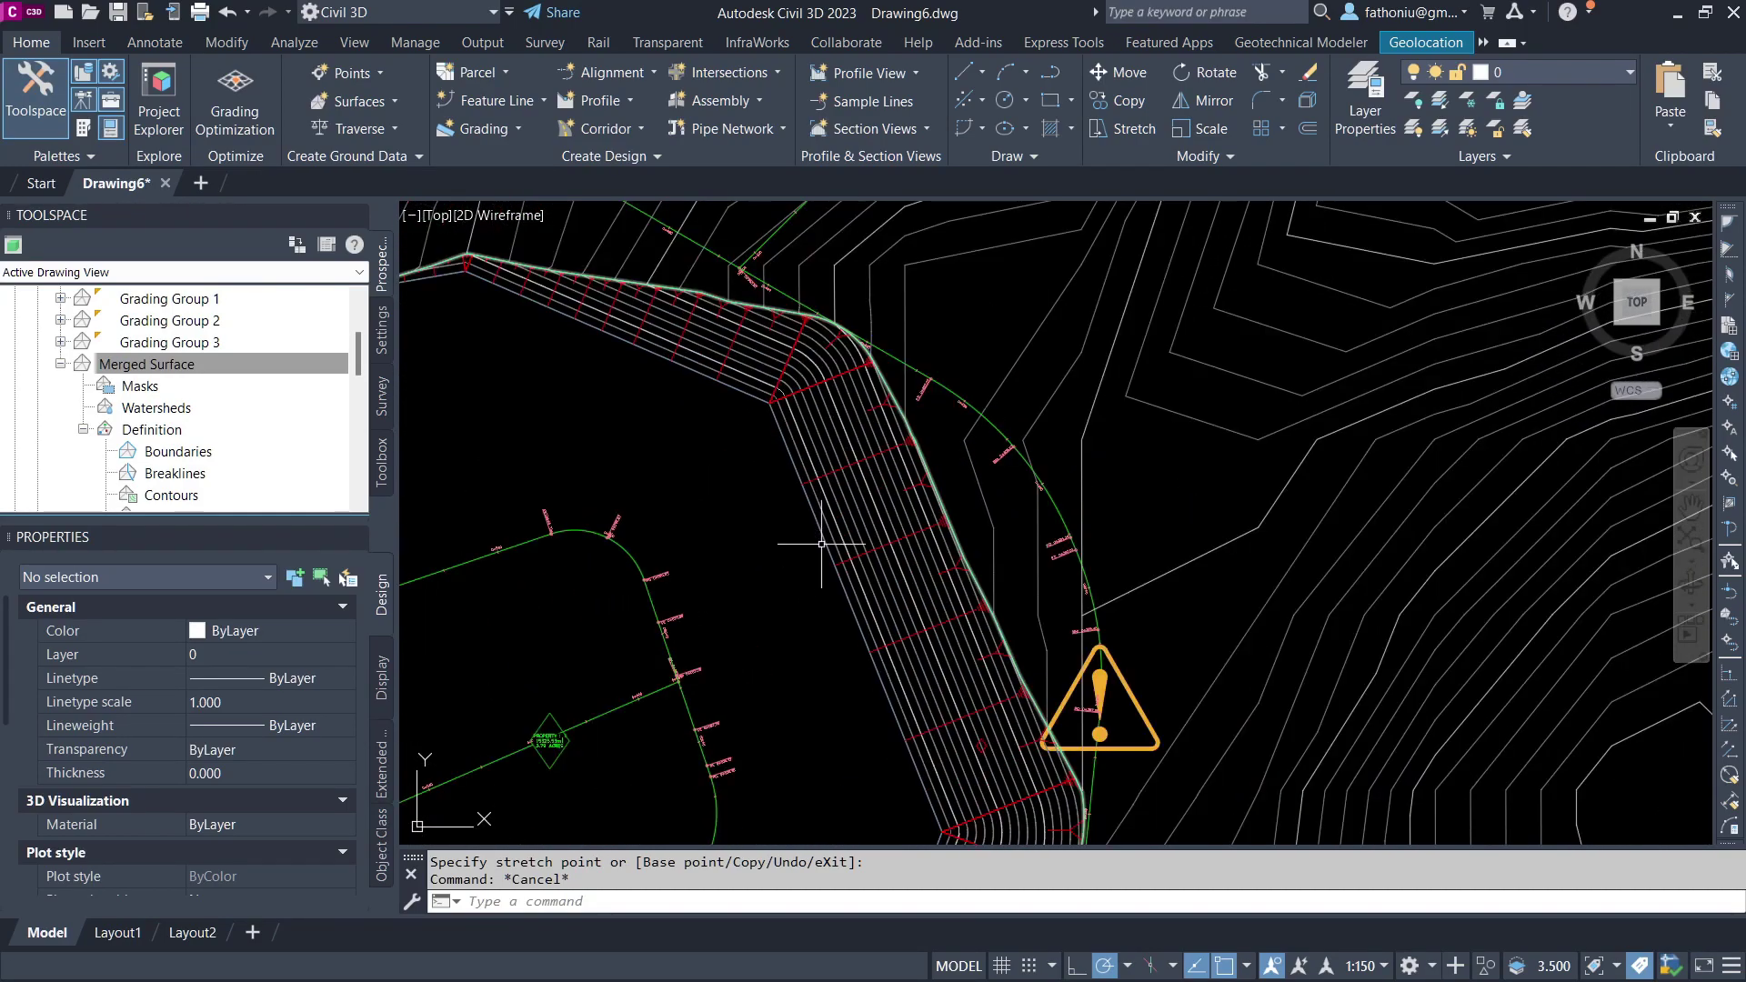
right_click(147, 365)
click(202, 536)
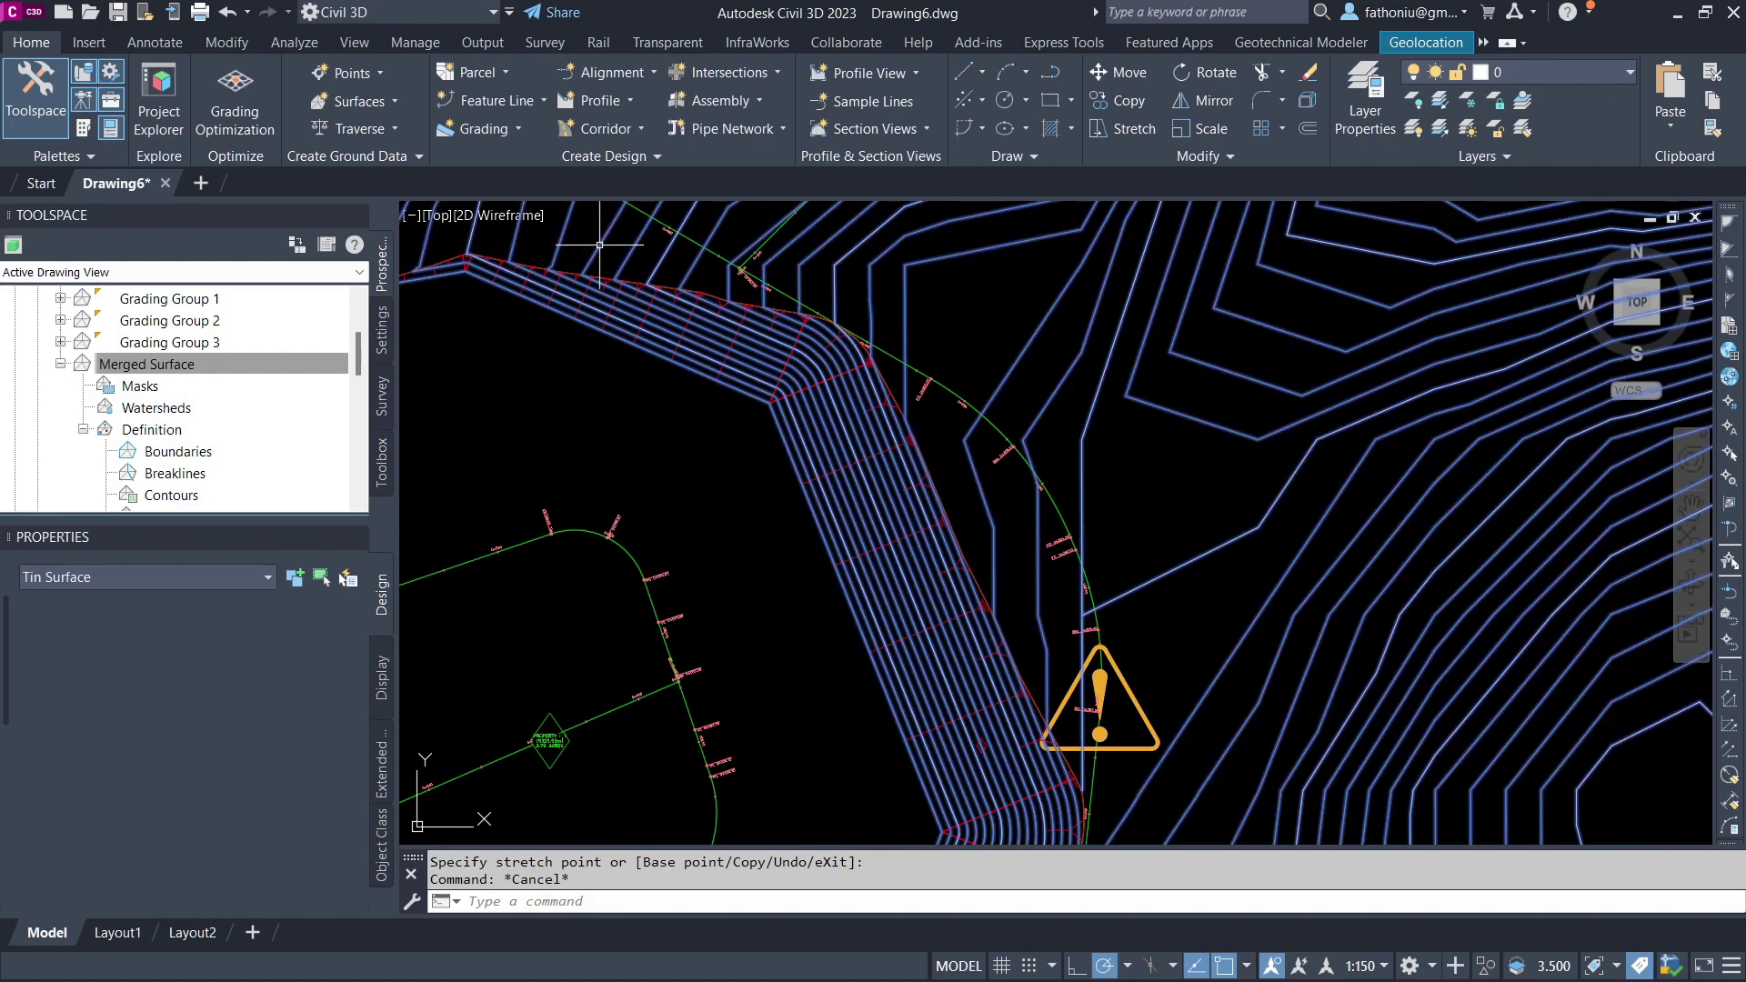
click(44, 125)
click(107, 392)
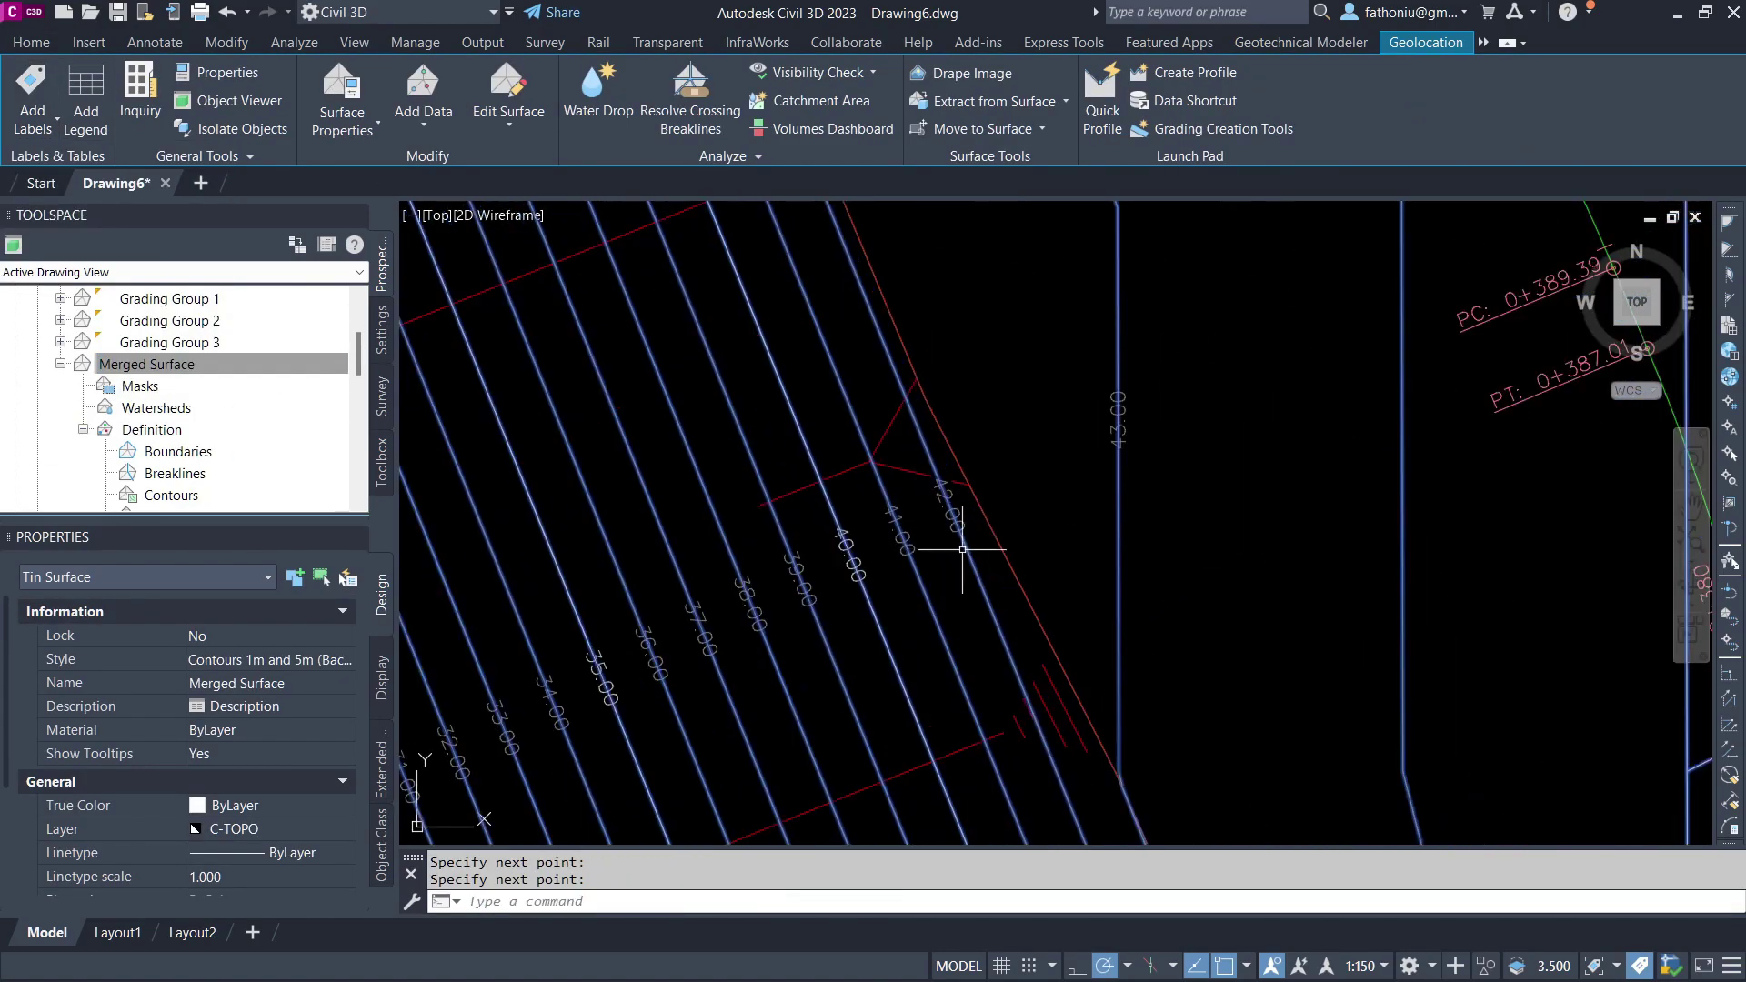
Examine the contour elevation labels from the crest to the toe of the slope and the surrounding pad
scroll(978, 505, down, 3)
scroll(837, 585, up, 3)
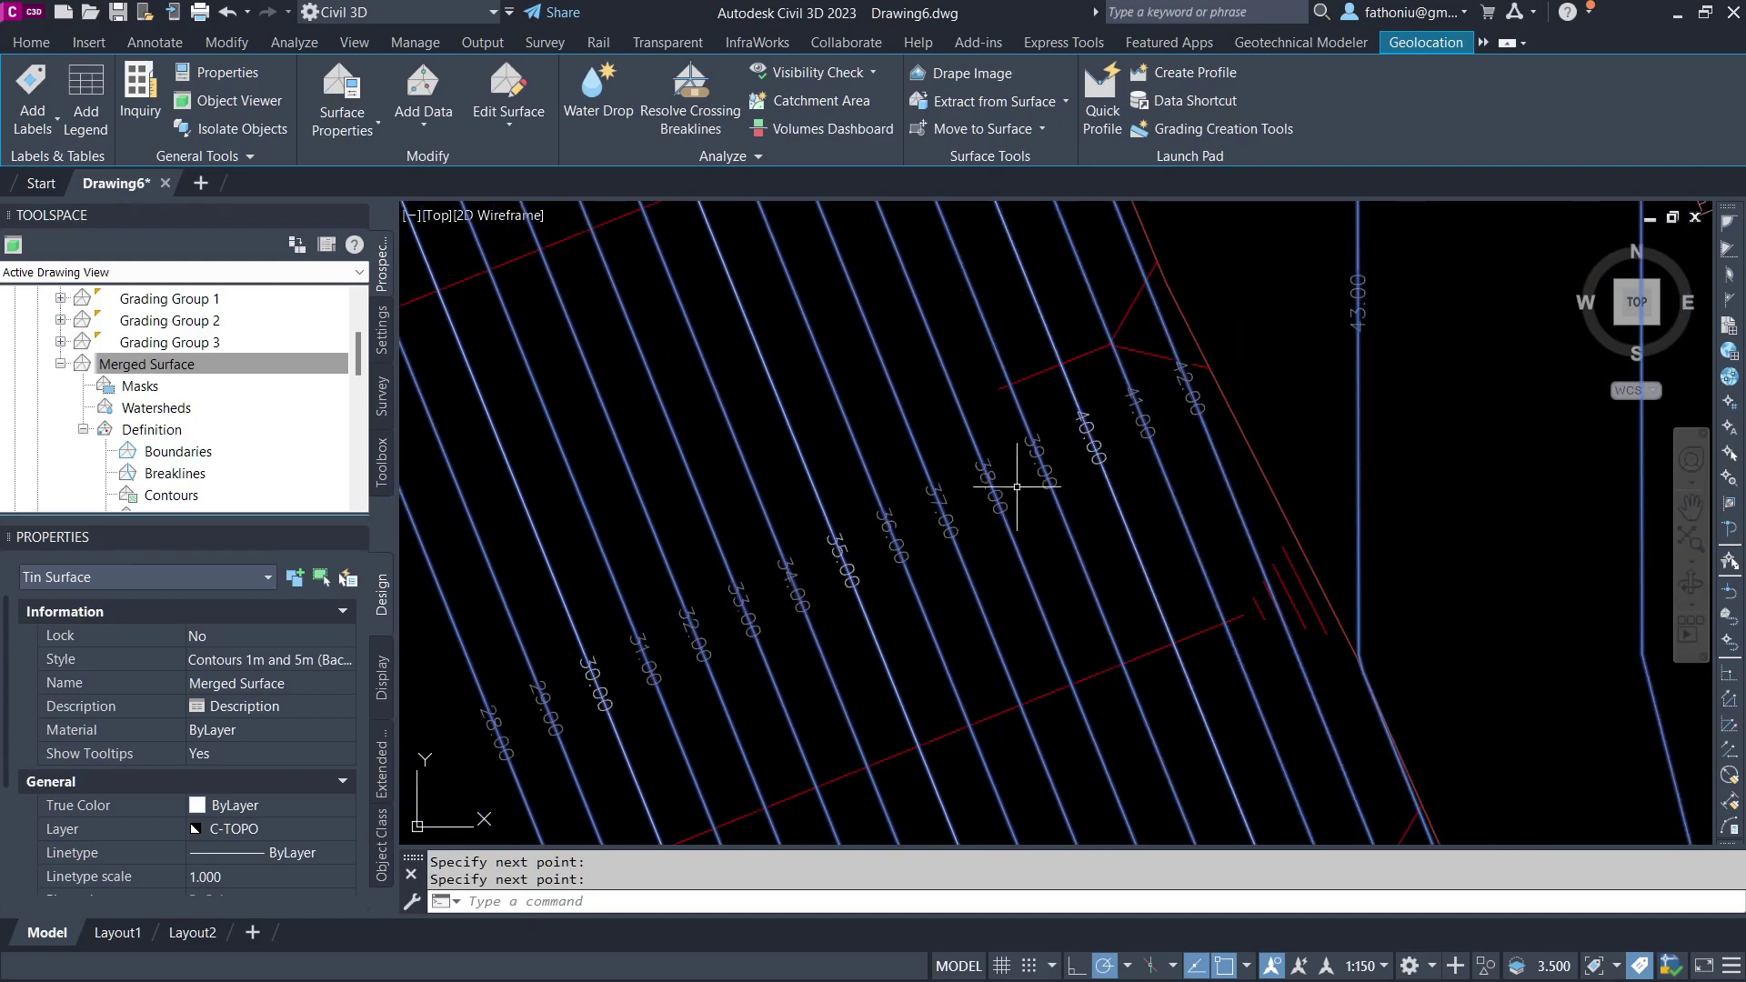
scroll(1119, 432, down, 3)
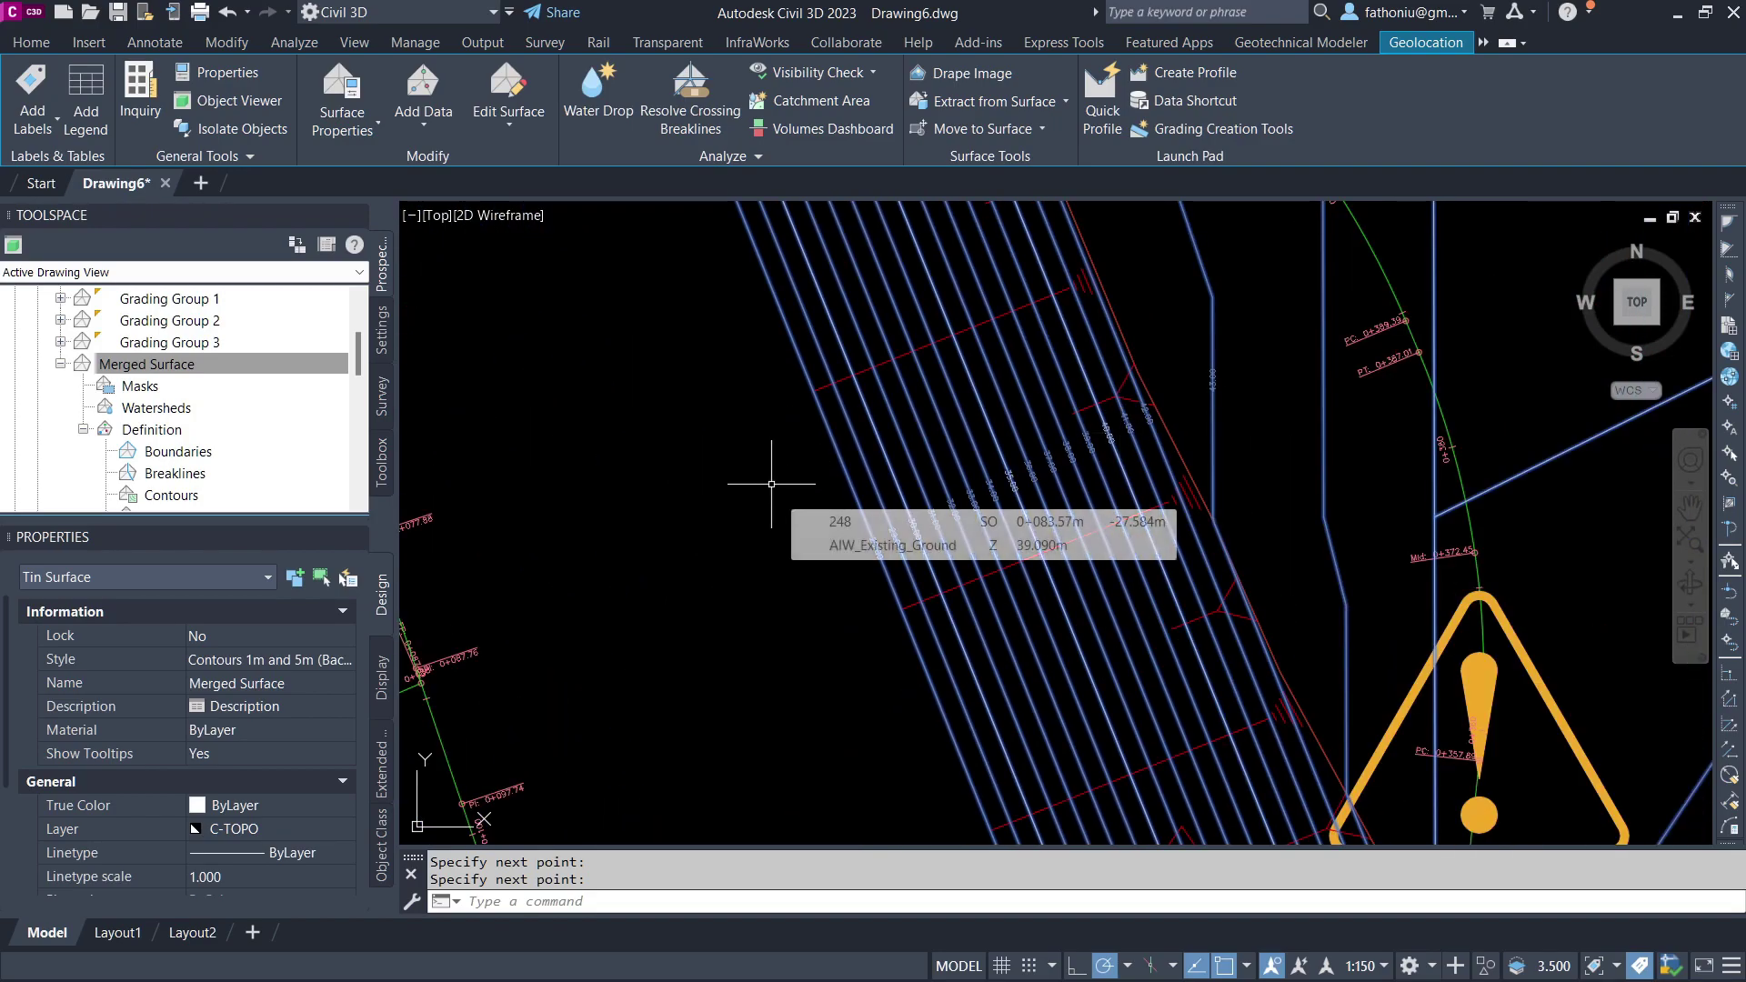
scroll(771, 484, down, 3)
key(Escape)
key(Escape)
scroll(926, 325, down, 4)
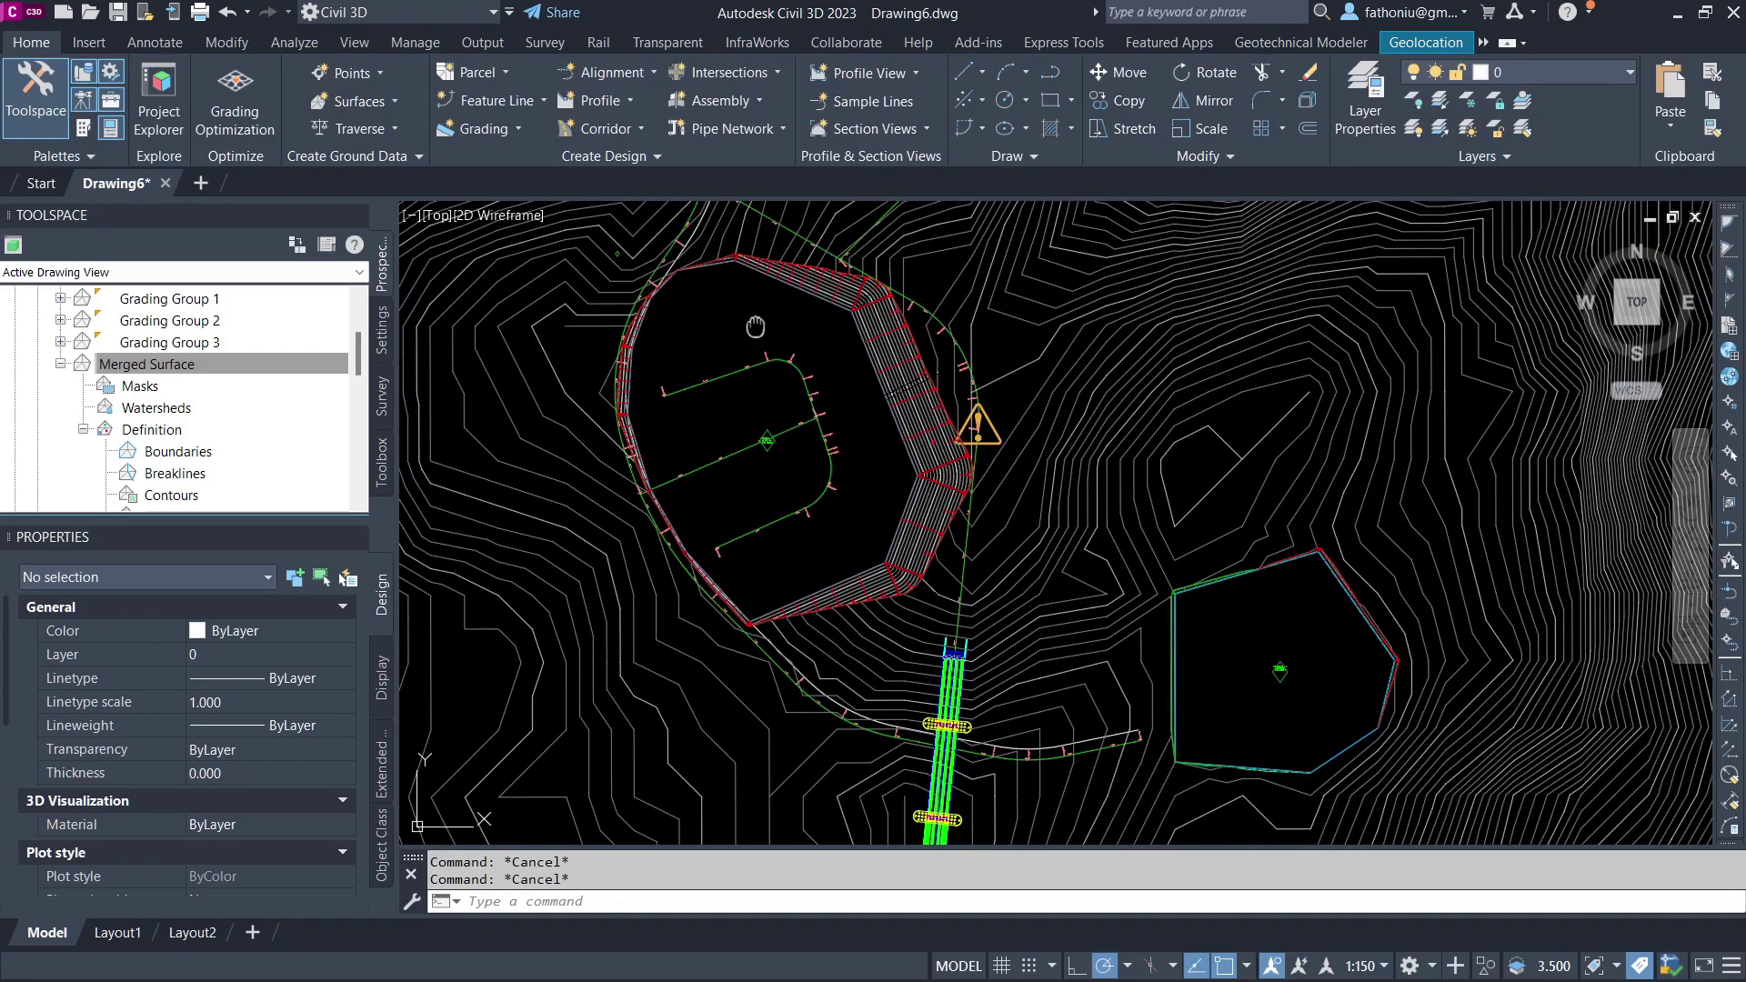
middle_drag(760, 325, 825, 420)
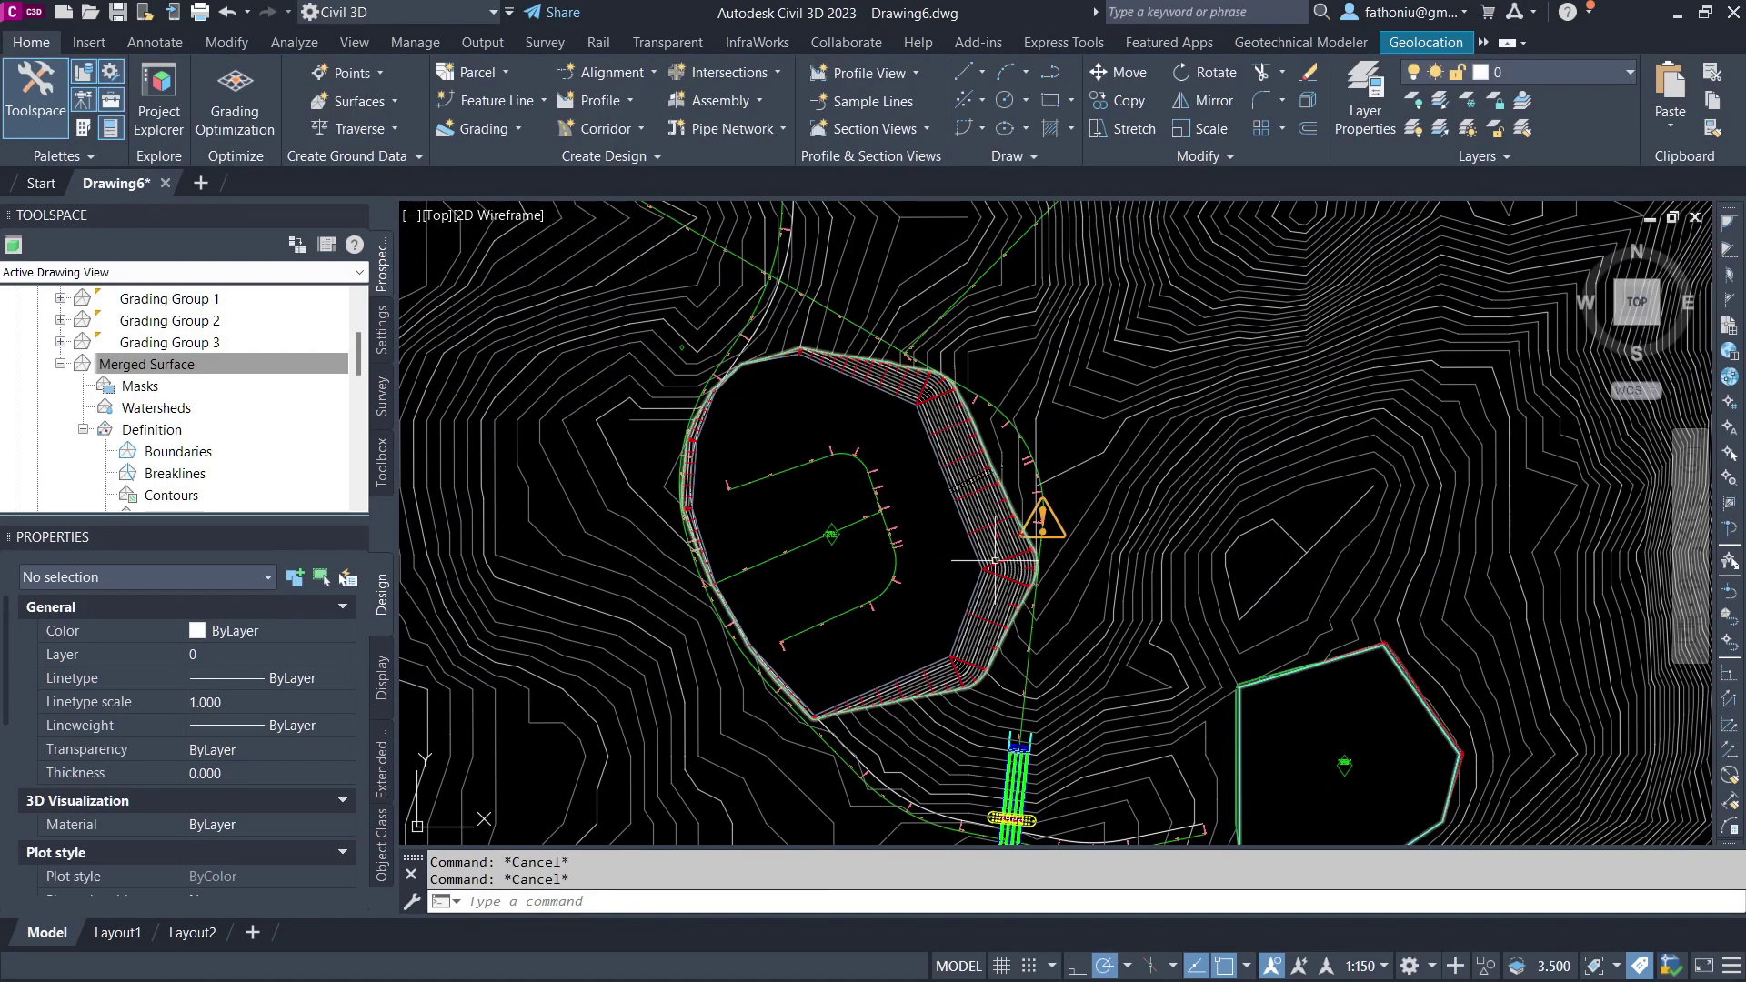
scroll(843, 344, up, 2)
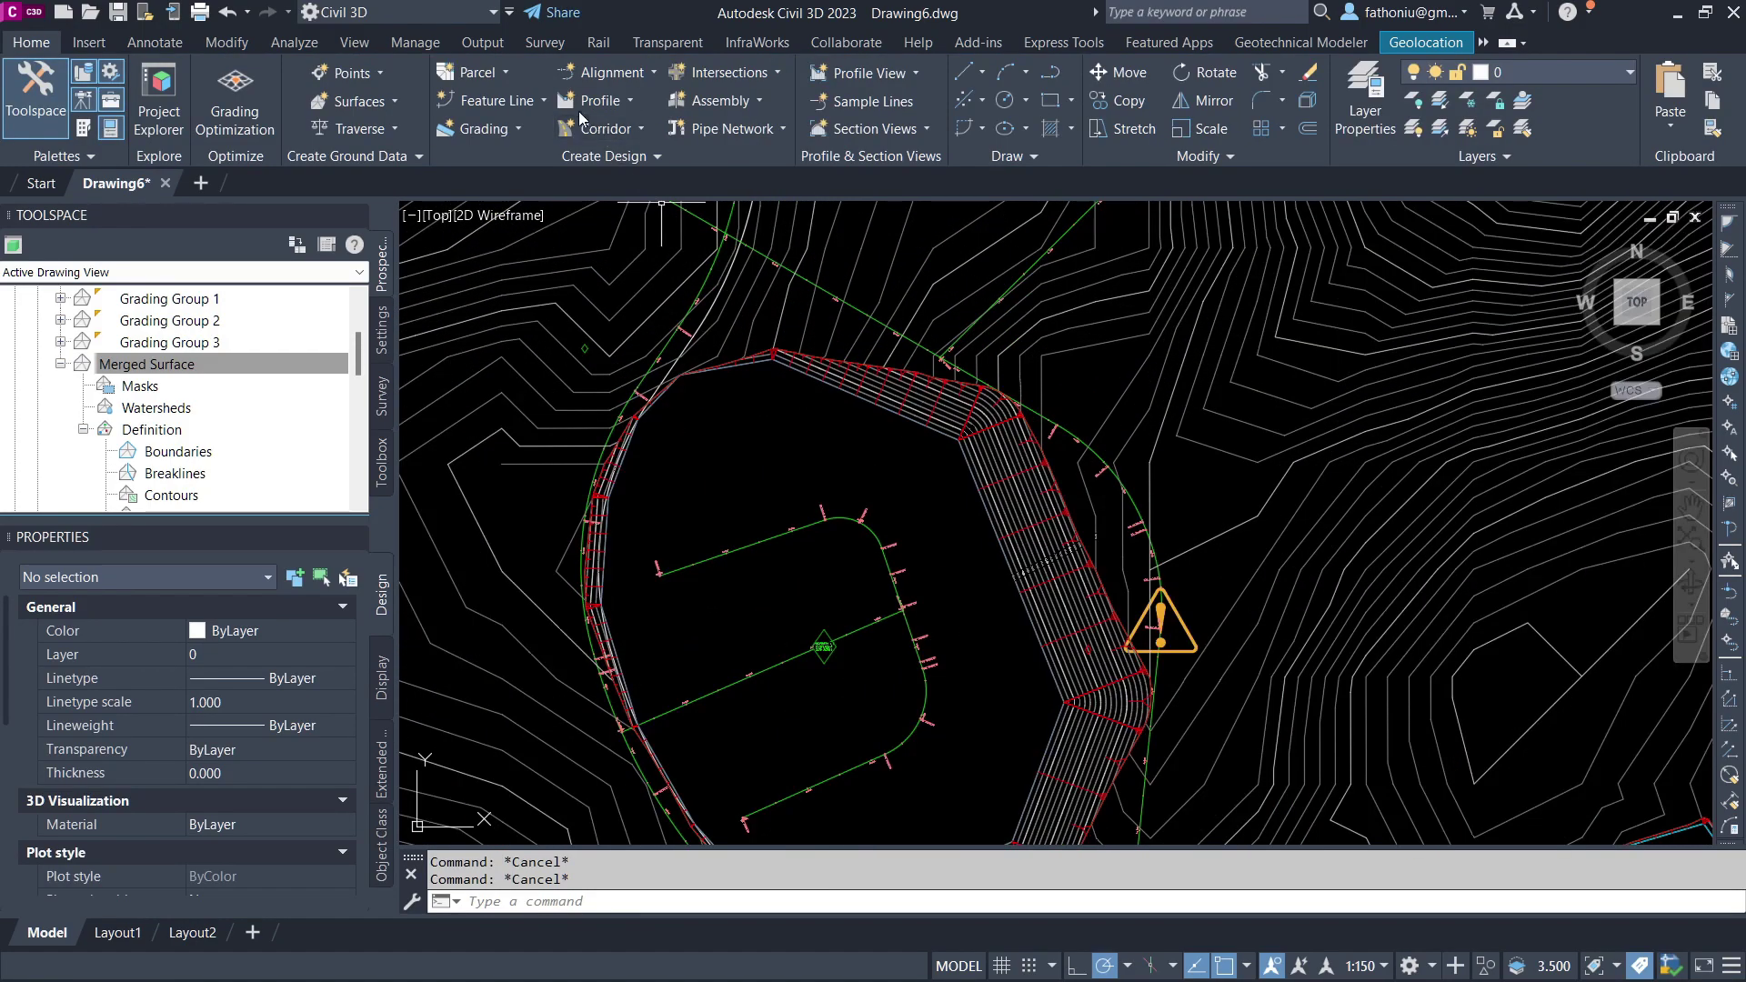
Trace a polyline along the slope's inner edge from the pad's northwest corner to its east corner
click(653, 76)
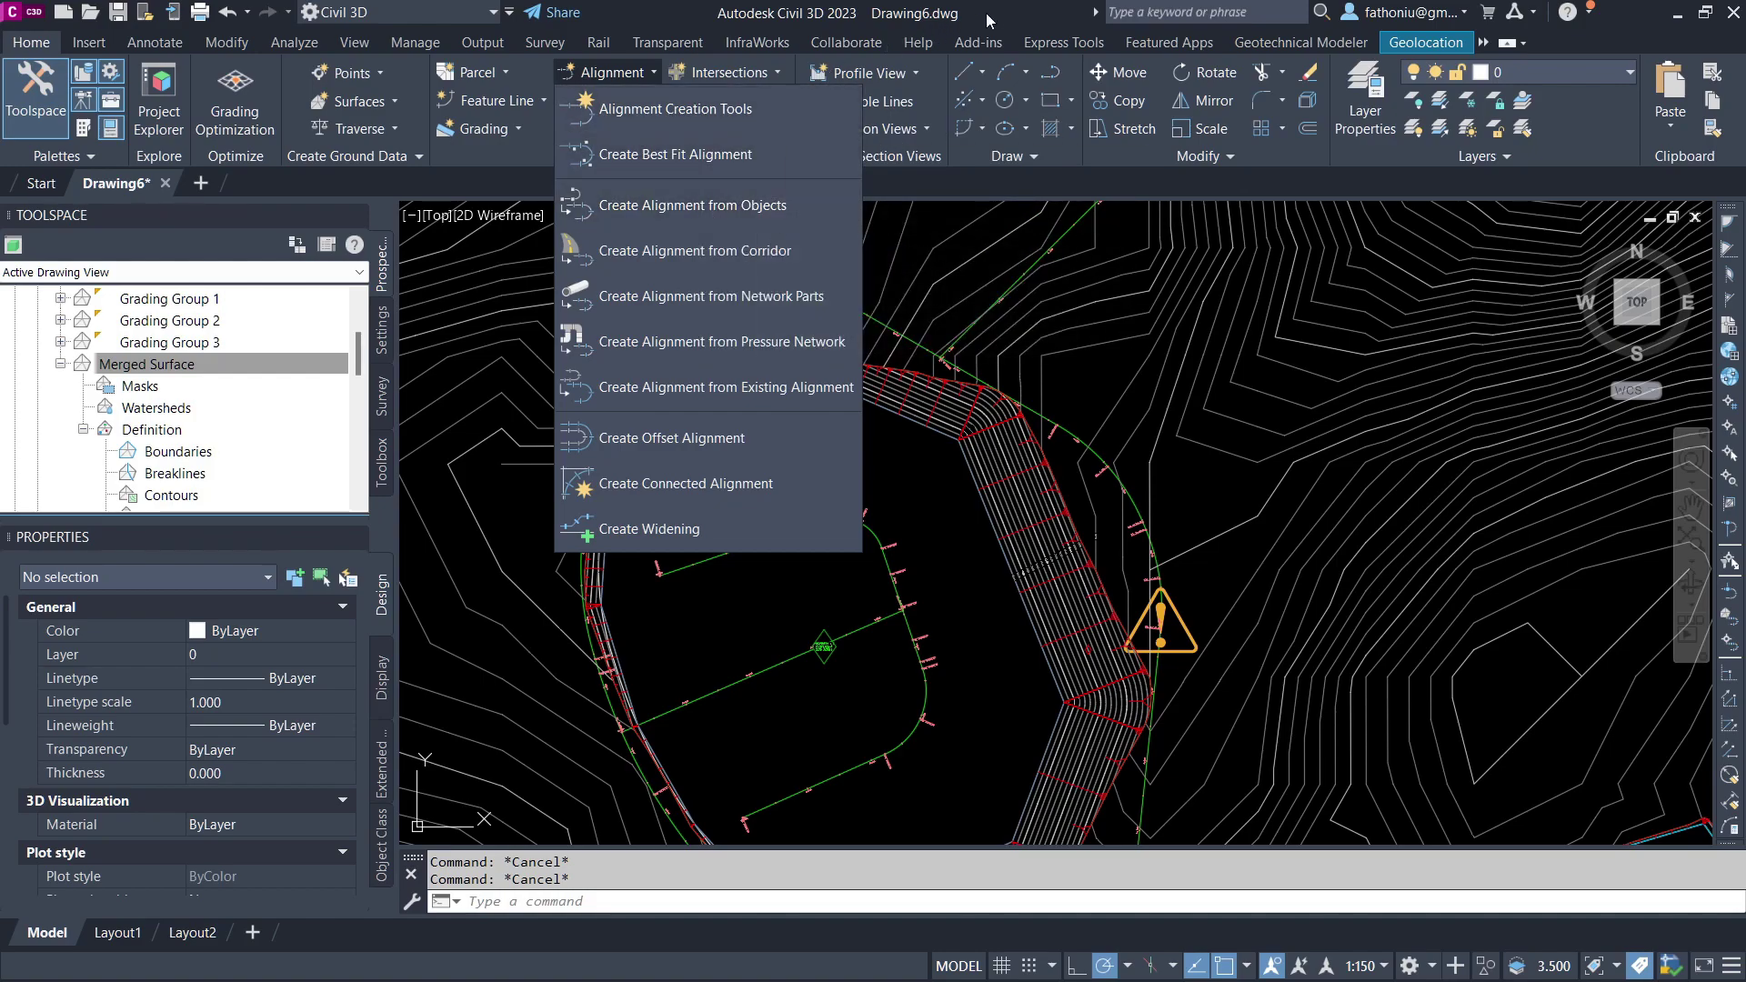
click(1050, 75)
scroll(675, 396, up, 5)
click(690, 310)
click(1067, 244)
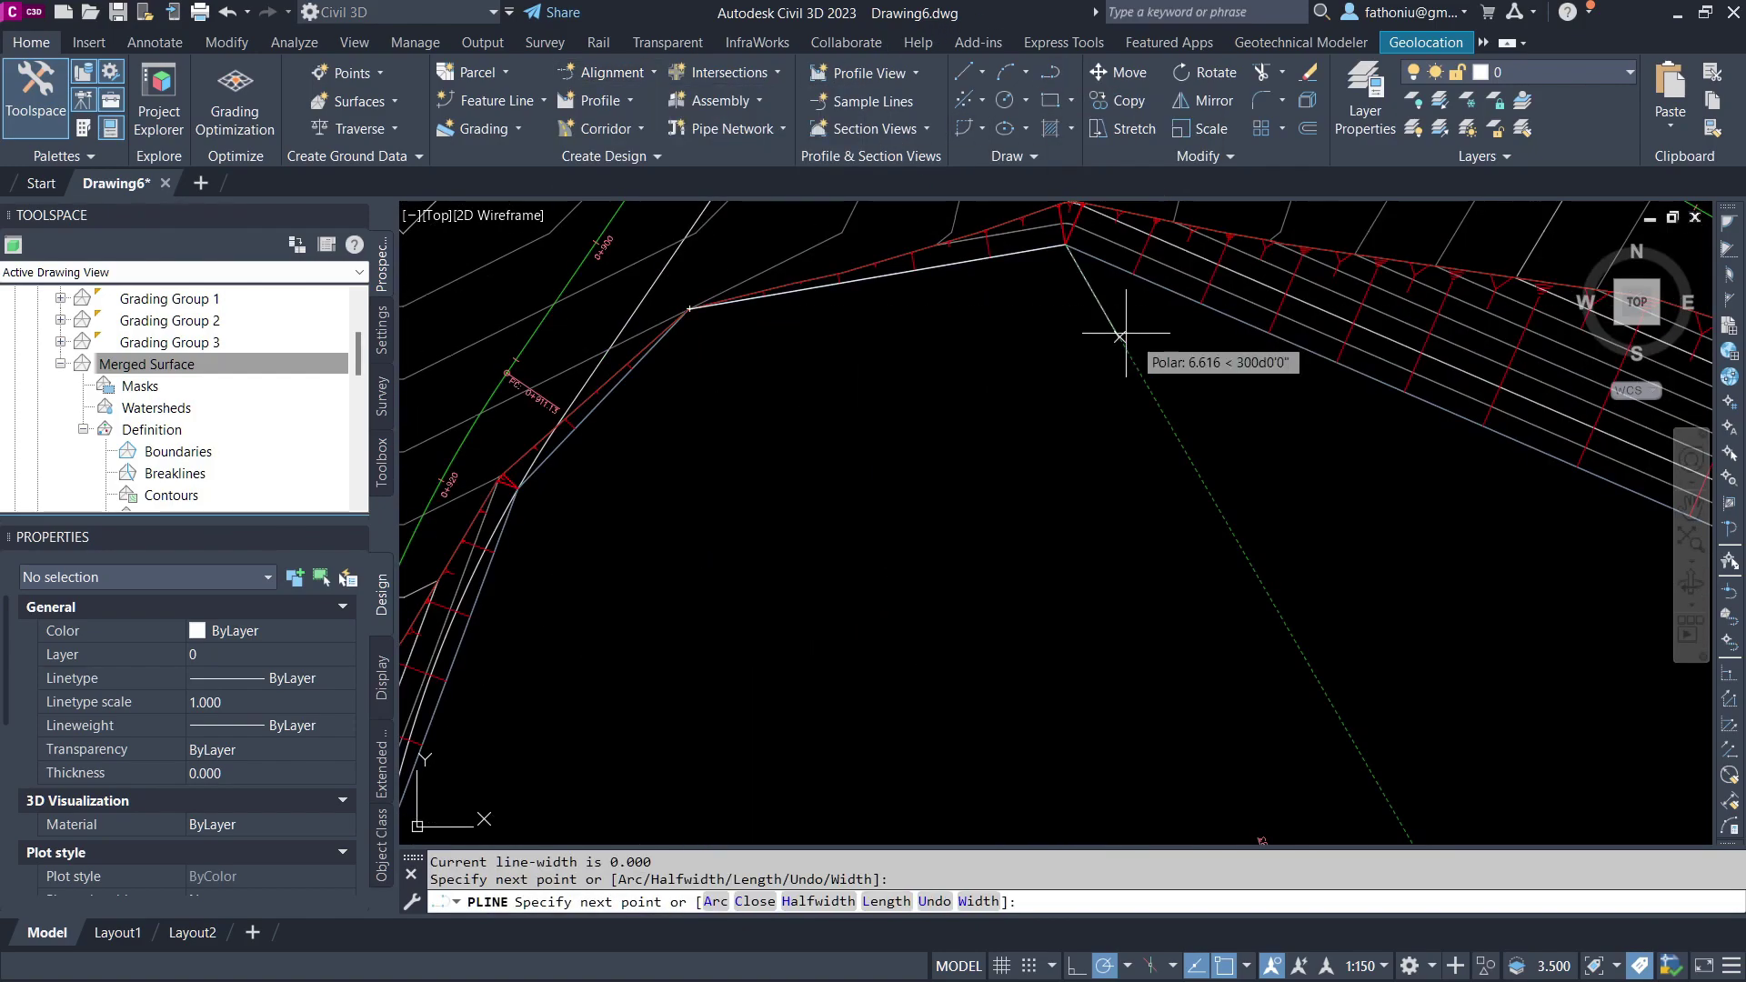
middle_drag(1183, 382, 464, 355)
click(1128, 553)
scroll(1091, 509, down, 6)
scroll(967, 407, up, 5)
click(967, 412)
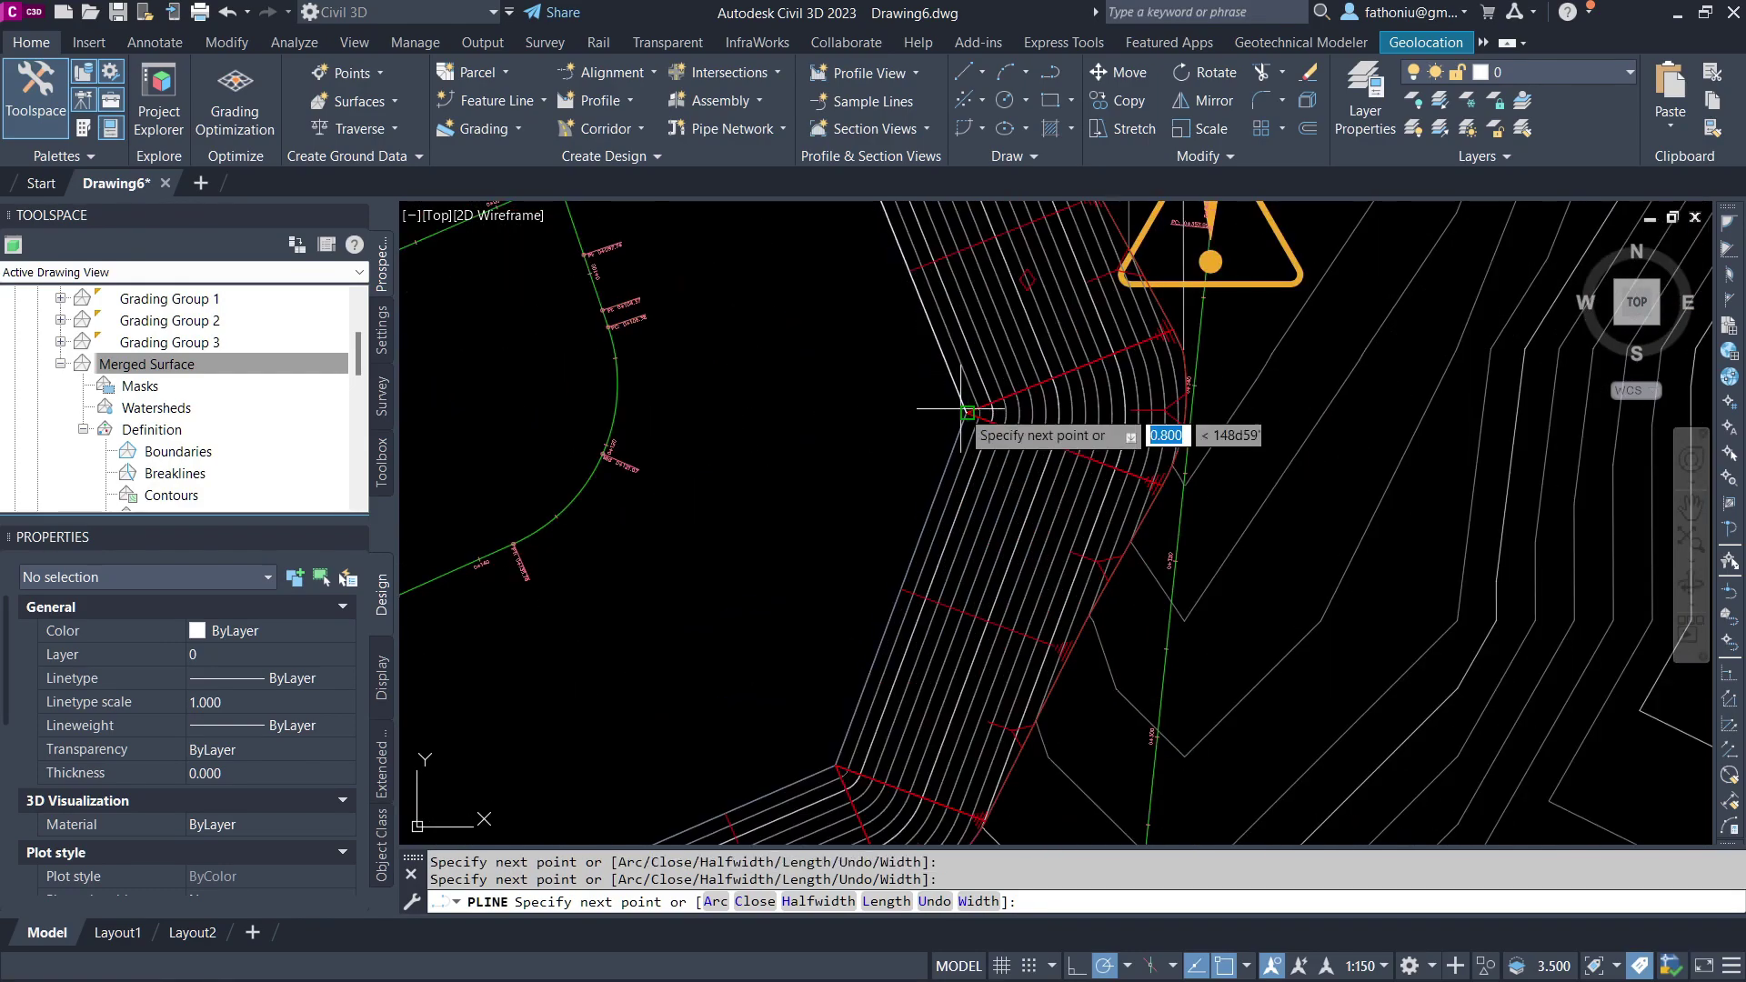
key(Return)
Draw a polyline along the slope's inner edge, from just before the northeast corner around the east side onto the southern edge
scroll(946, 428, down, 5)
key(Return)
click(930, 426)
click(963, 439)
middle_drag(963, 439, 854, 366)
click(954, 630)
click(903, 768)
click(856, 787)
key(Return)
Try to make an alignment from the traced polyline, assigning it to Site 1 with the Major and Minor only label set
middle_drag(902, 685, 1056, 597)
click(605, 72)
click(670, 202)
click(963, 264)
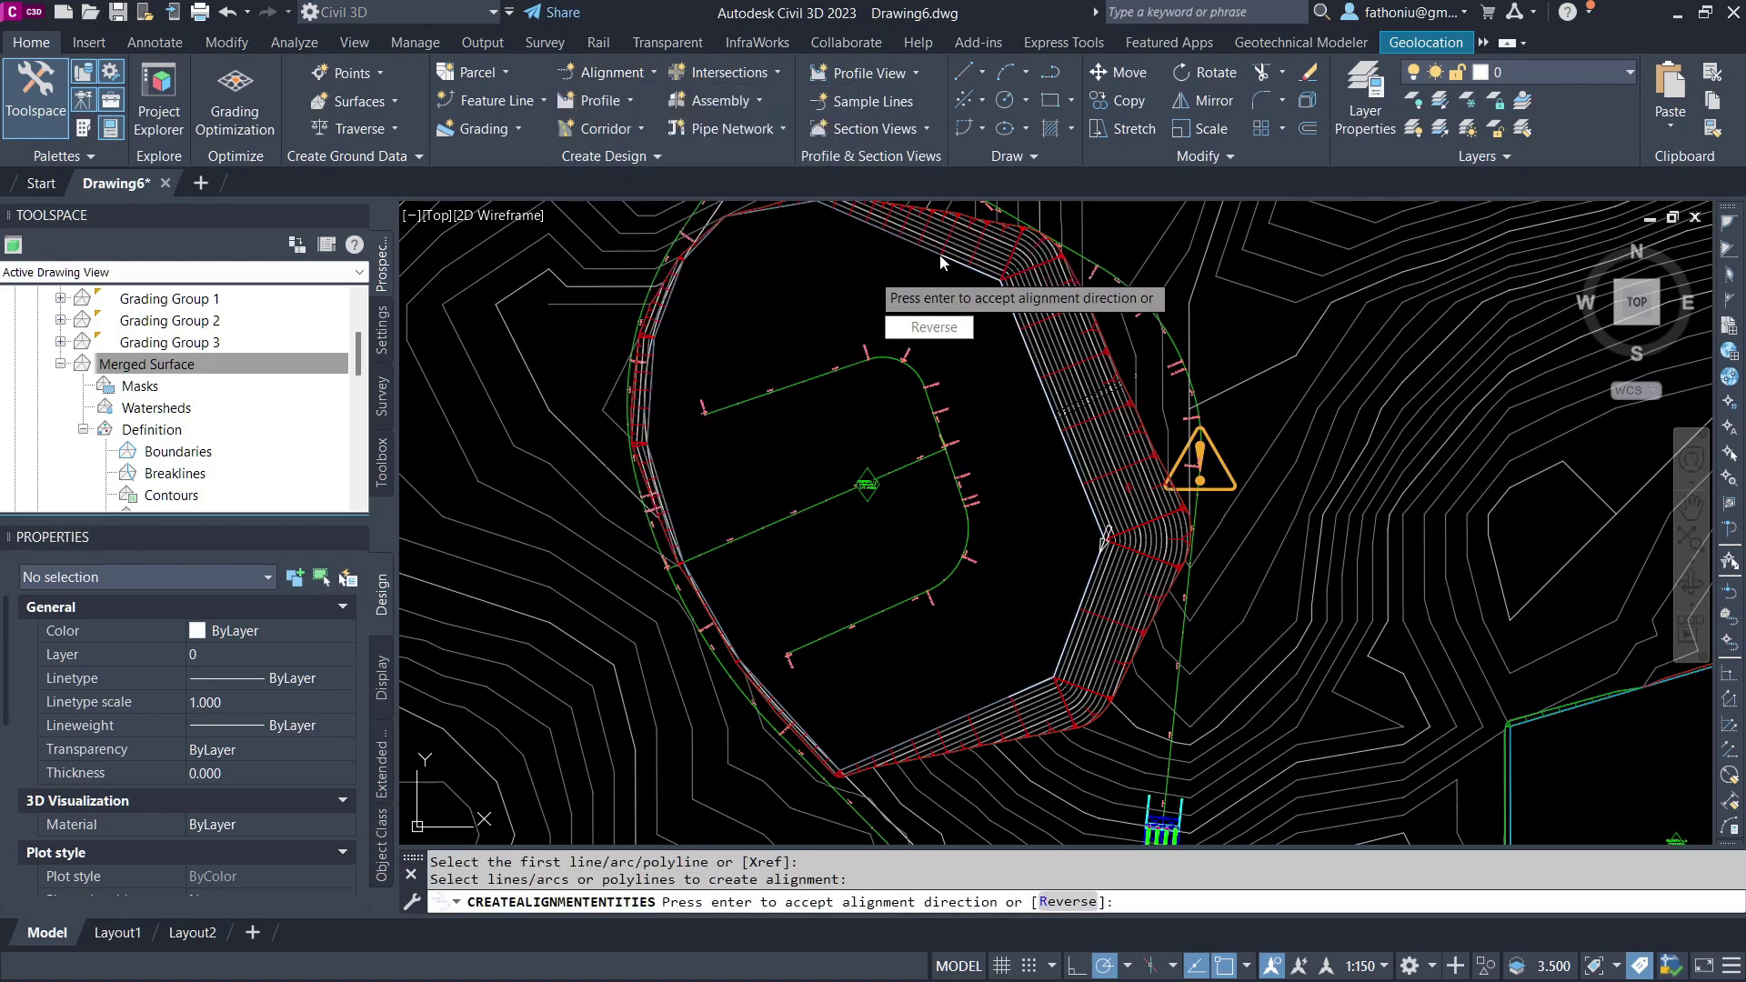
key(Return)
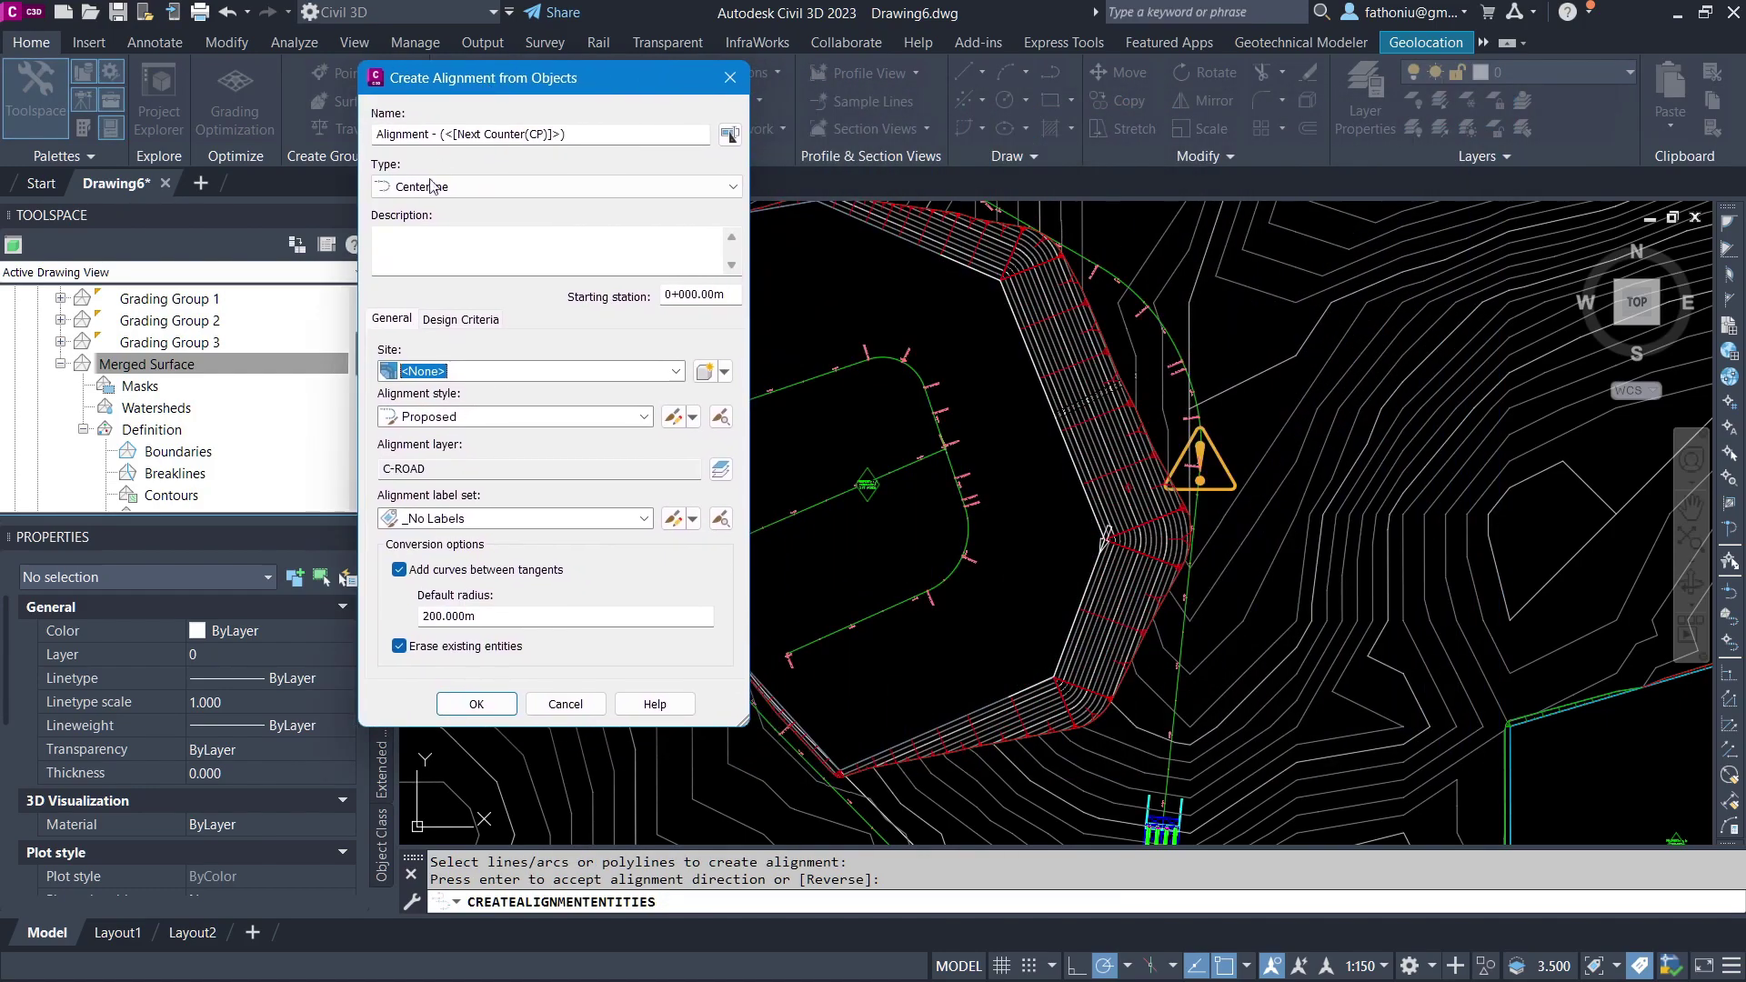
click(661, 373)
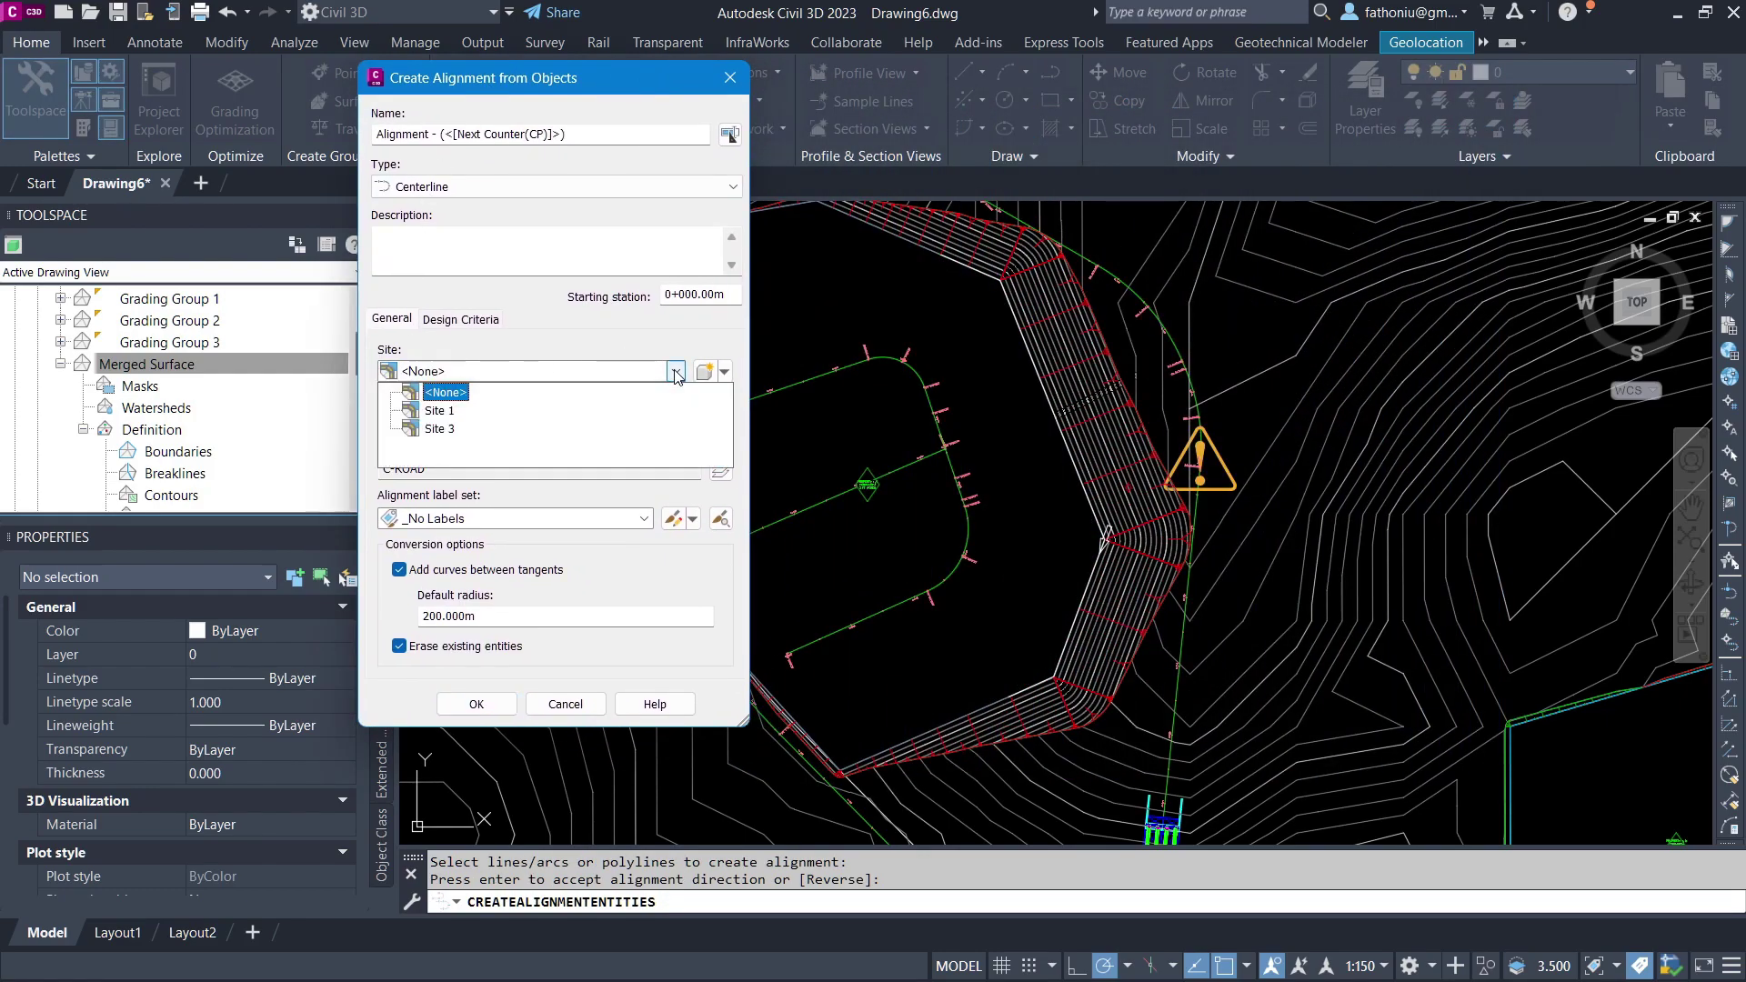
click(429, 403)
click(448, 520)
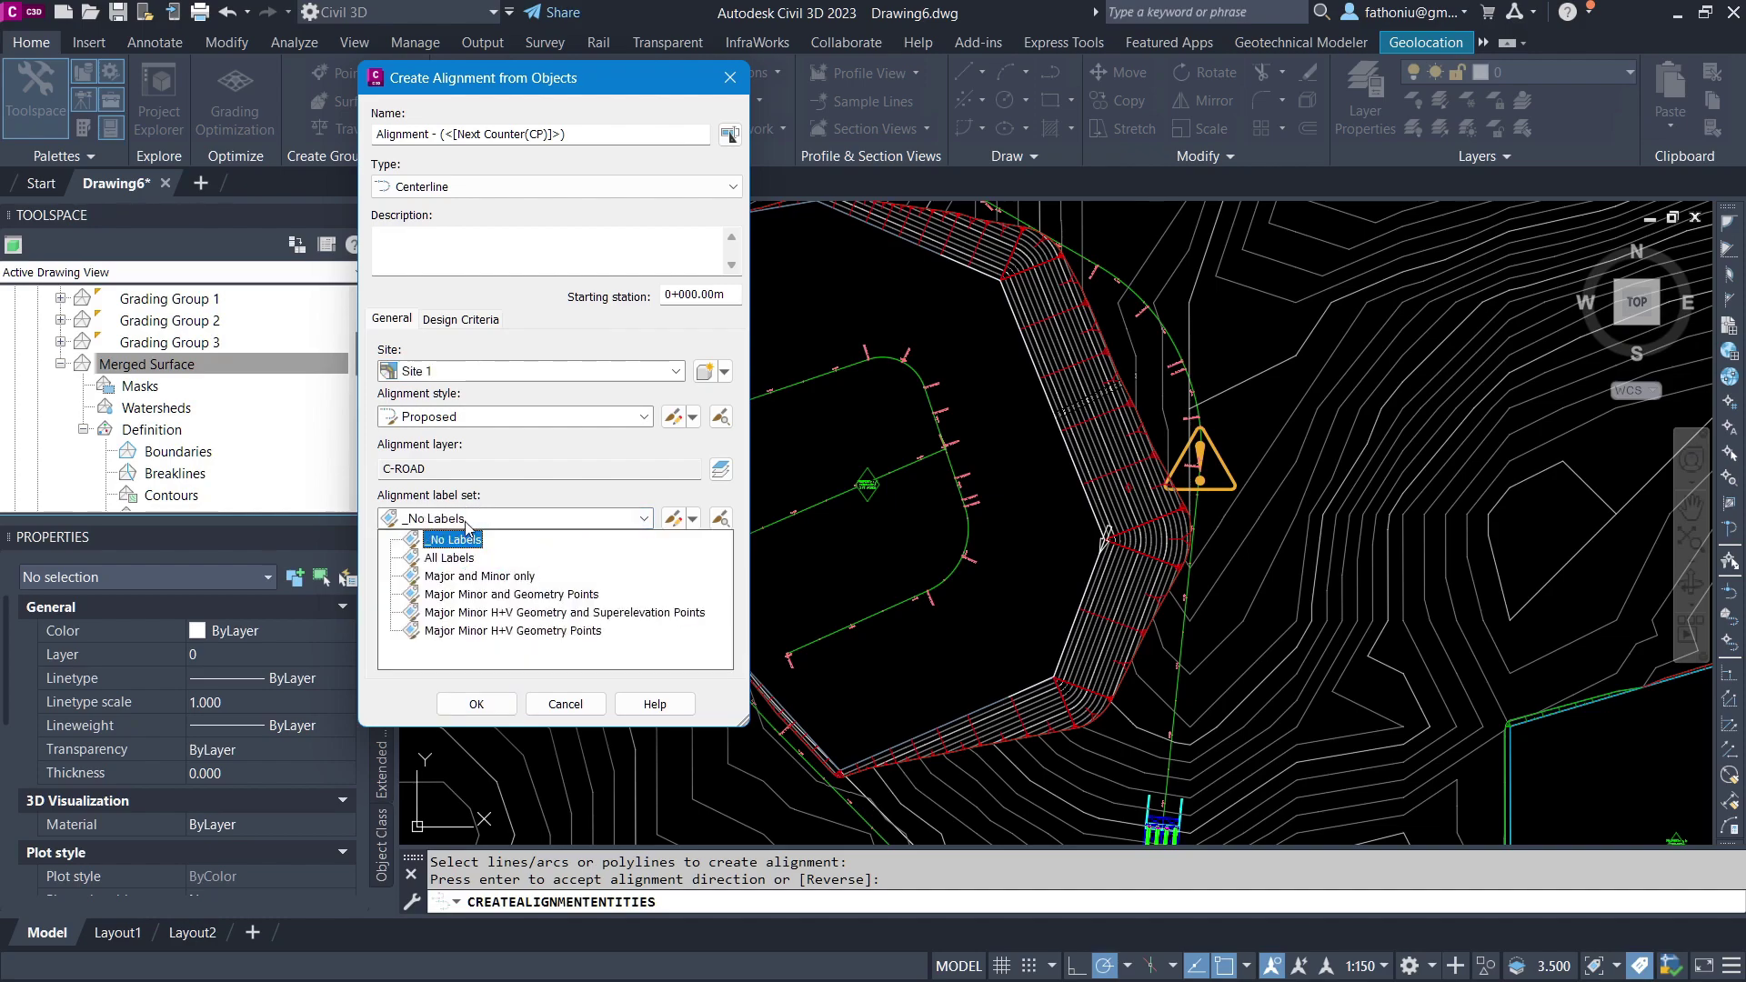
click(500, 577)
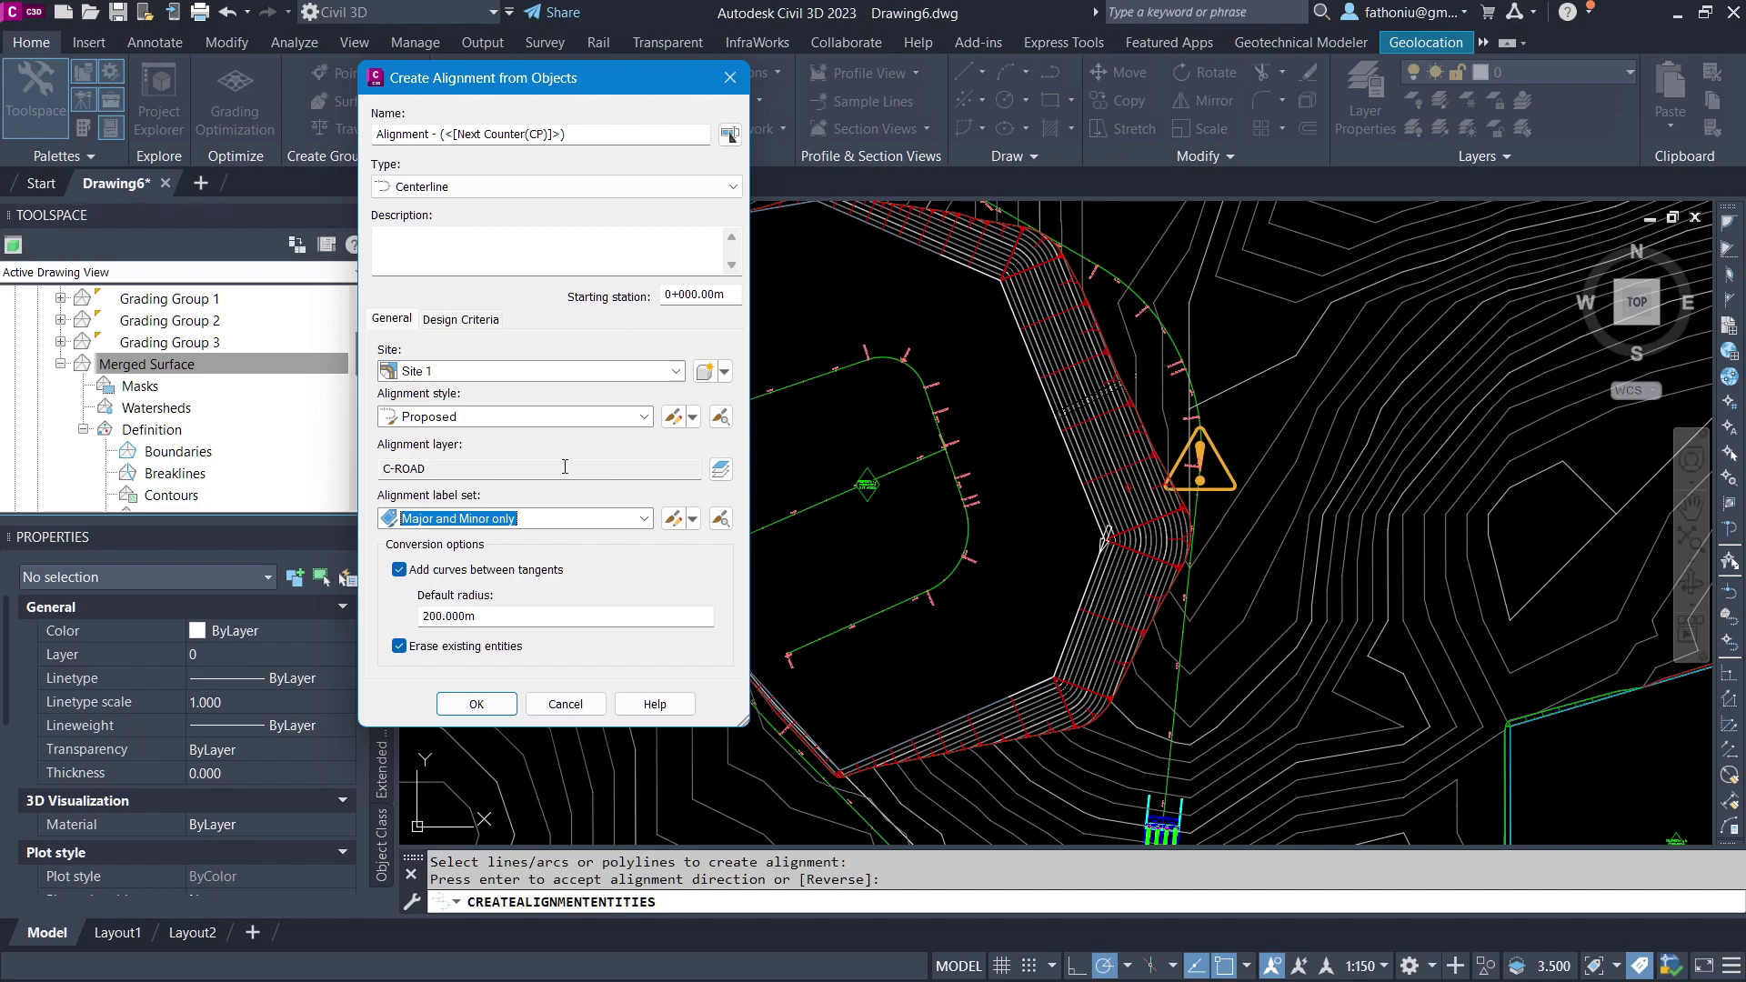
Apply the Basic alignment style and a default curve radius of 2 m, and create the alignment
click(644, 416)
click(428, 438)
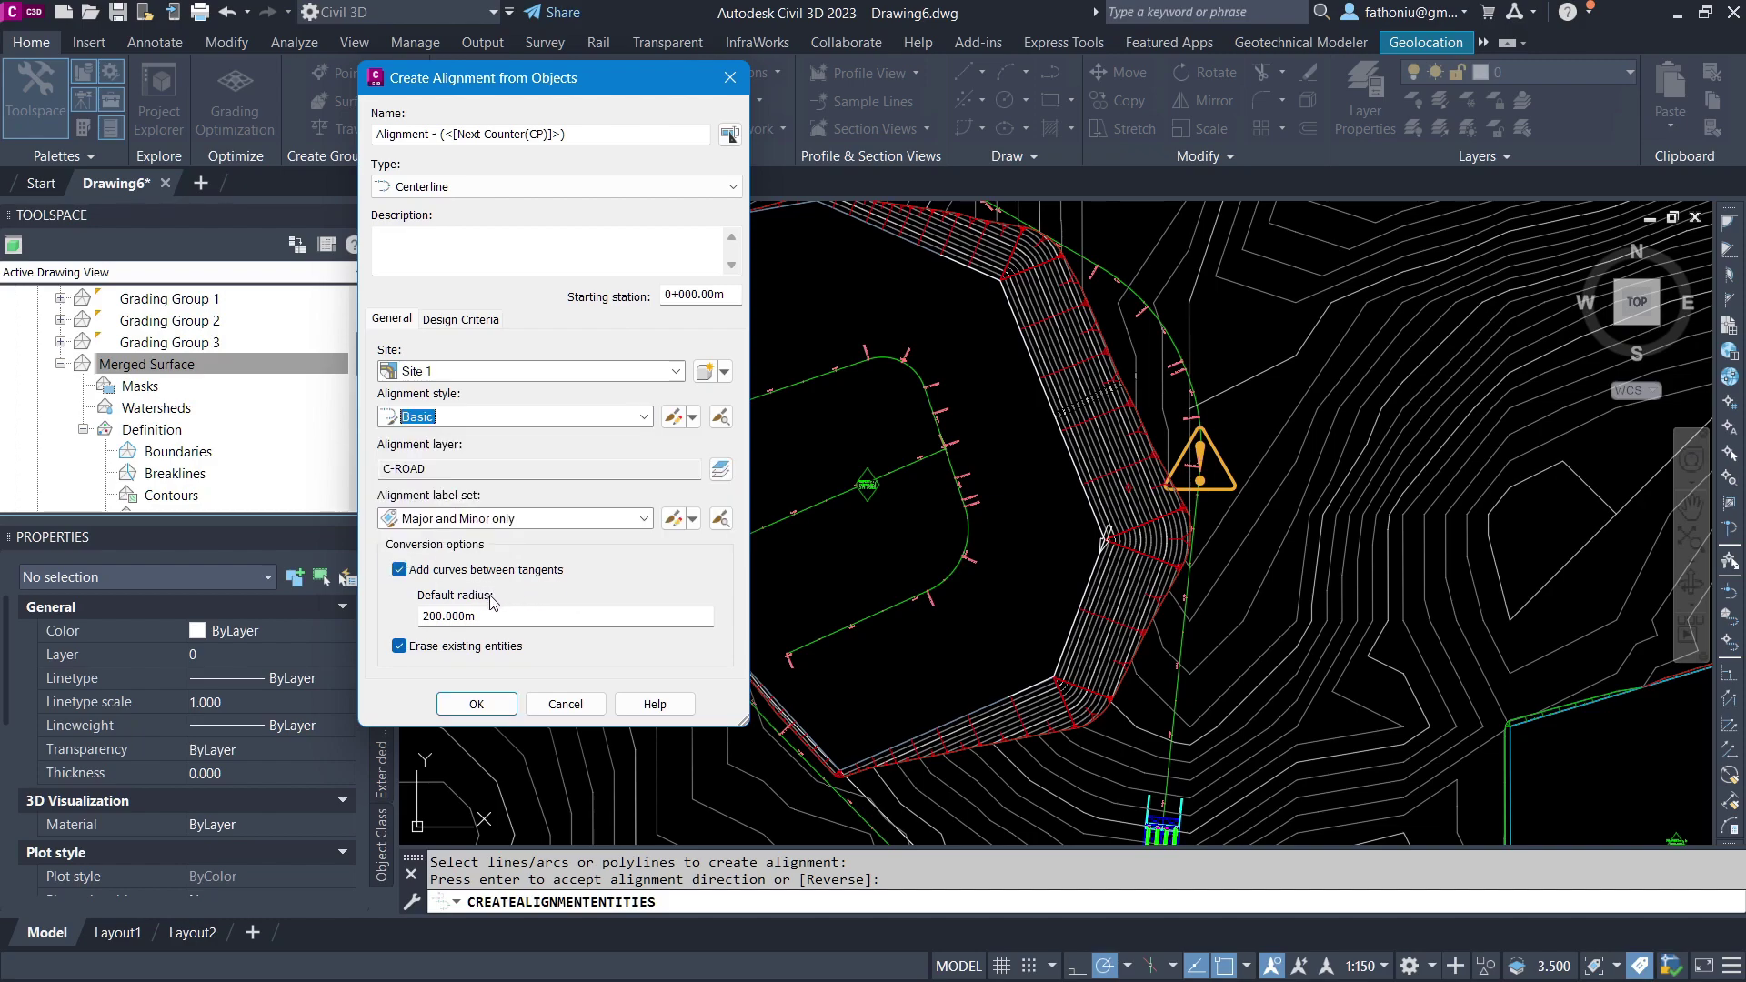
click(441, 615)
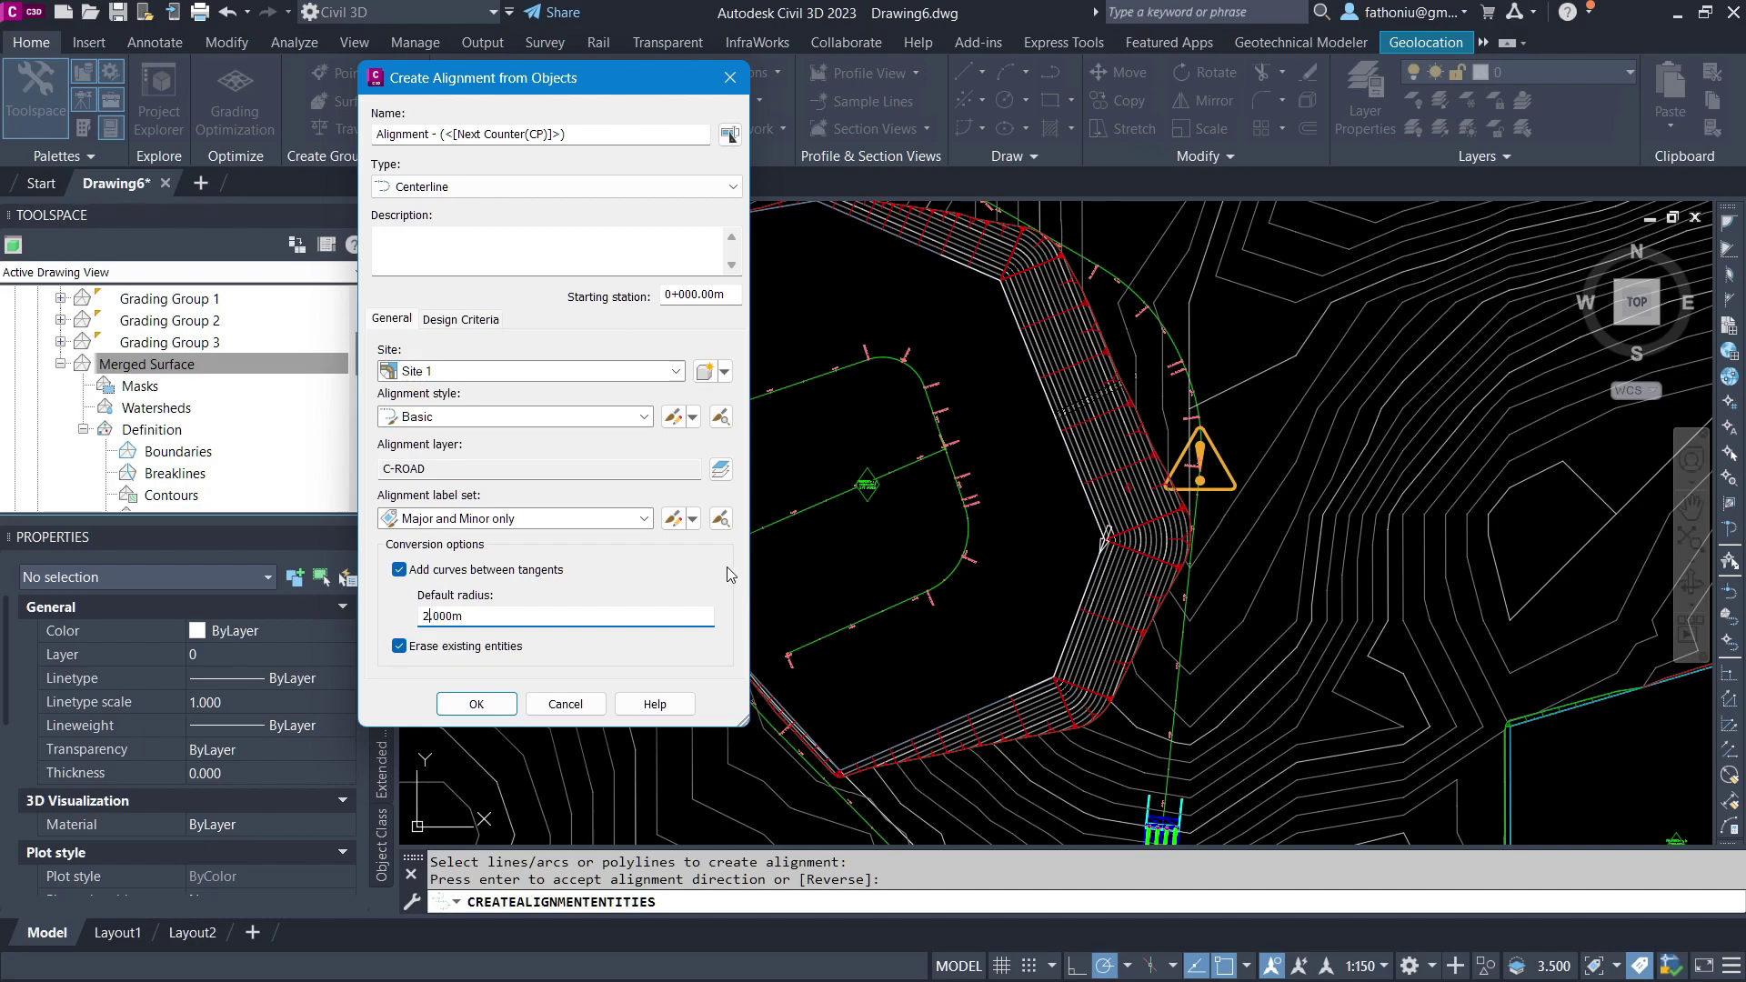
key(Return)
scroll(937, 547, up, 5)
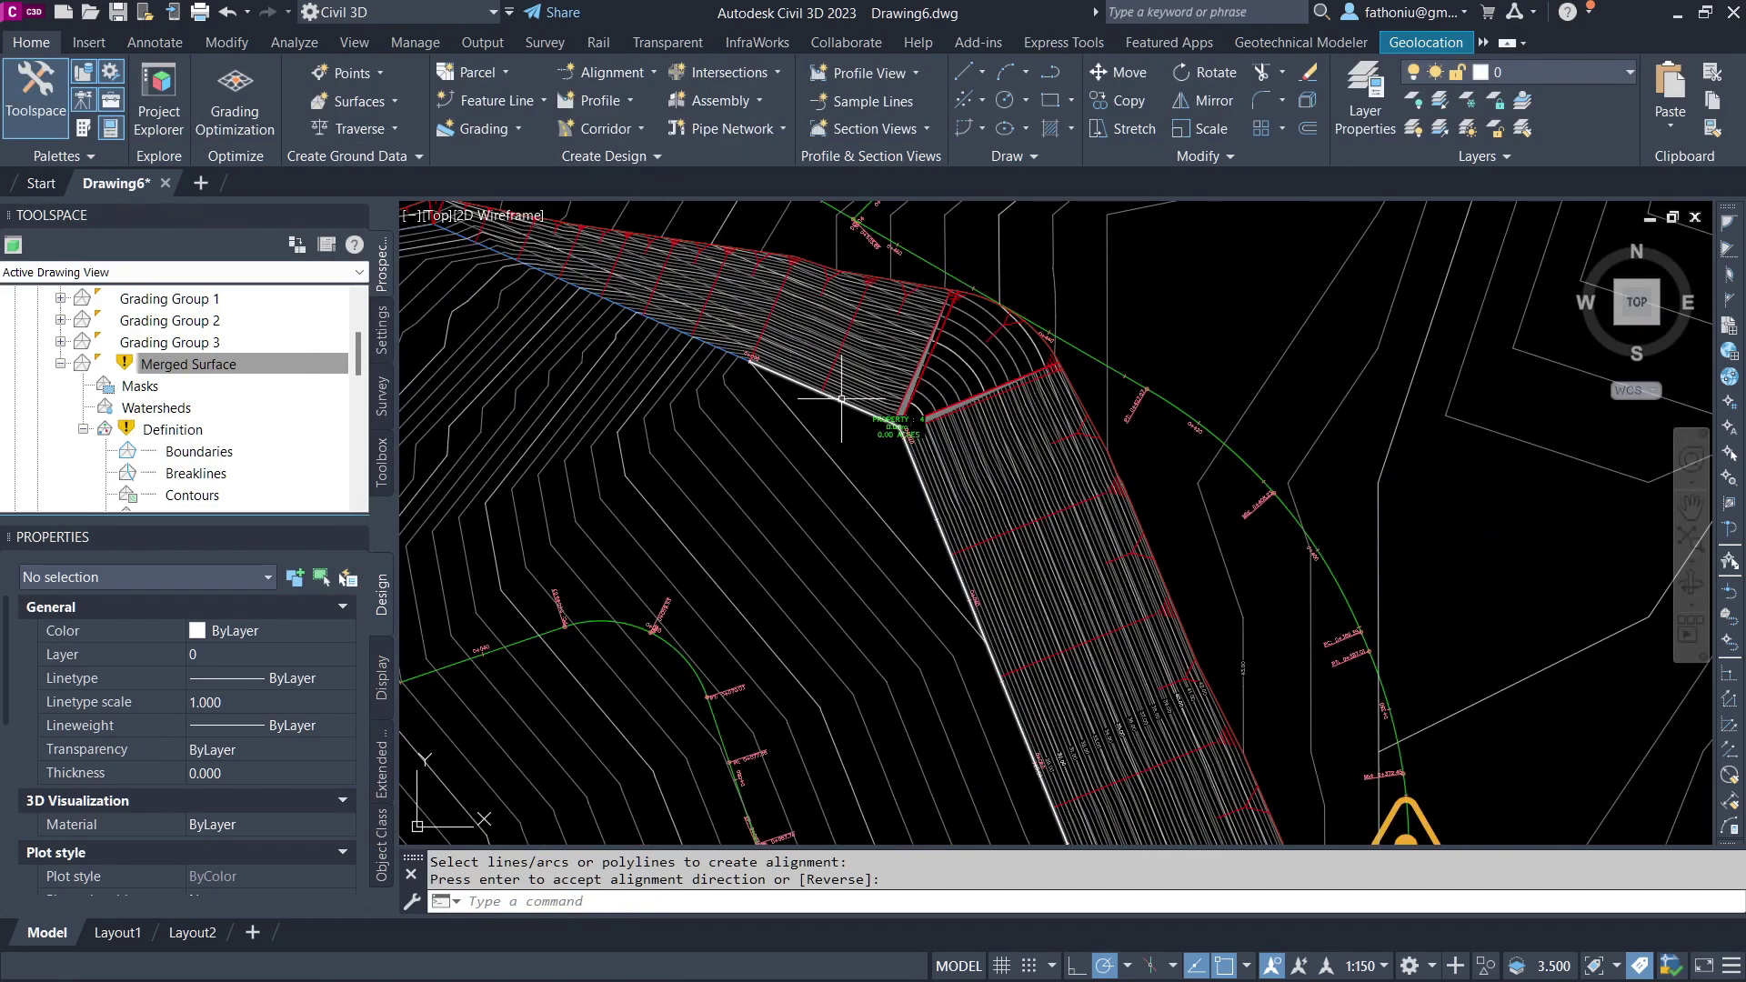
scroll(937, 547, down, 5)
scroll(925, 273, up, 3)
Create an alignment from the traced polyline with the site set to None and the Proposed style
click(1111, 491)
click(607, 72)
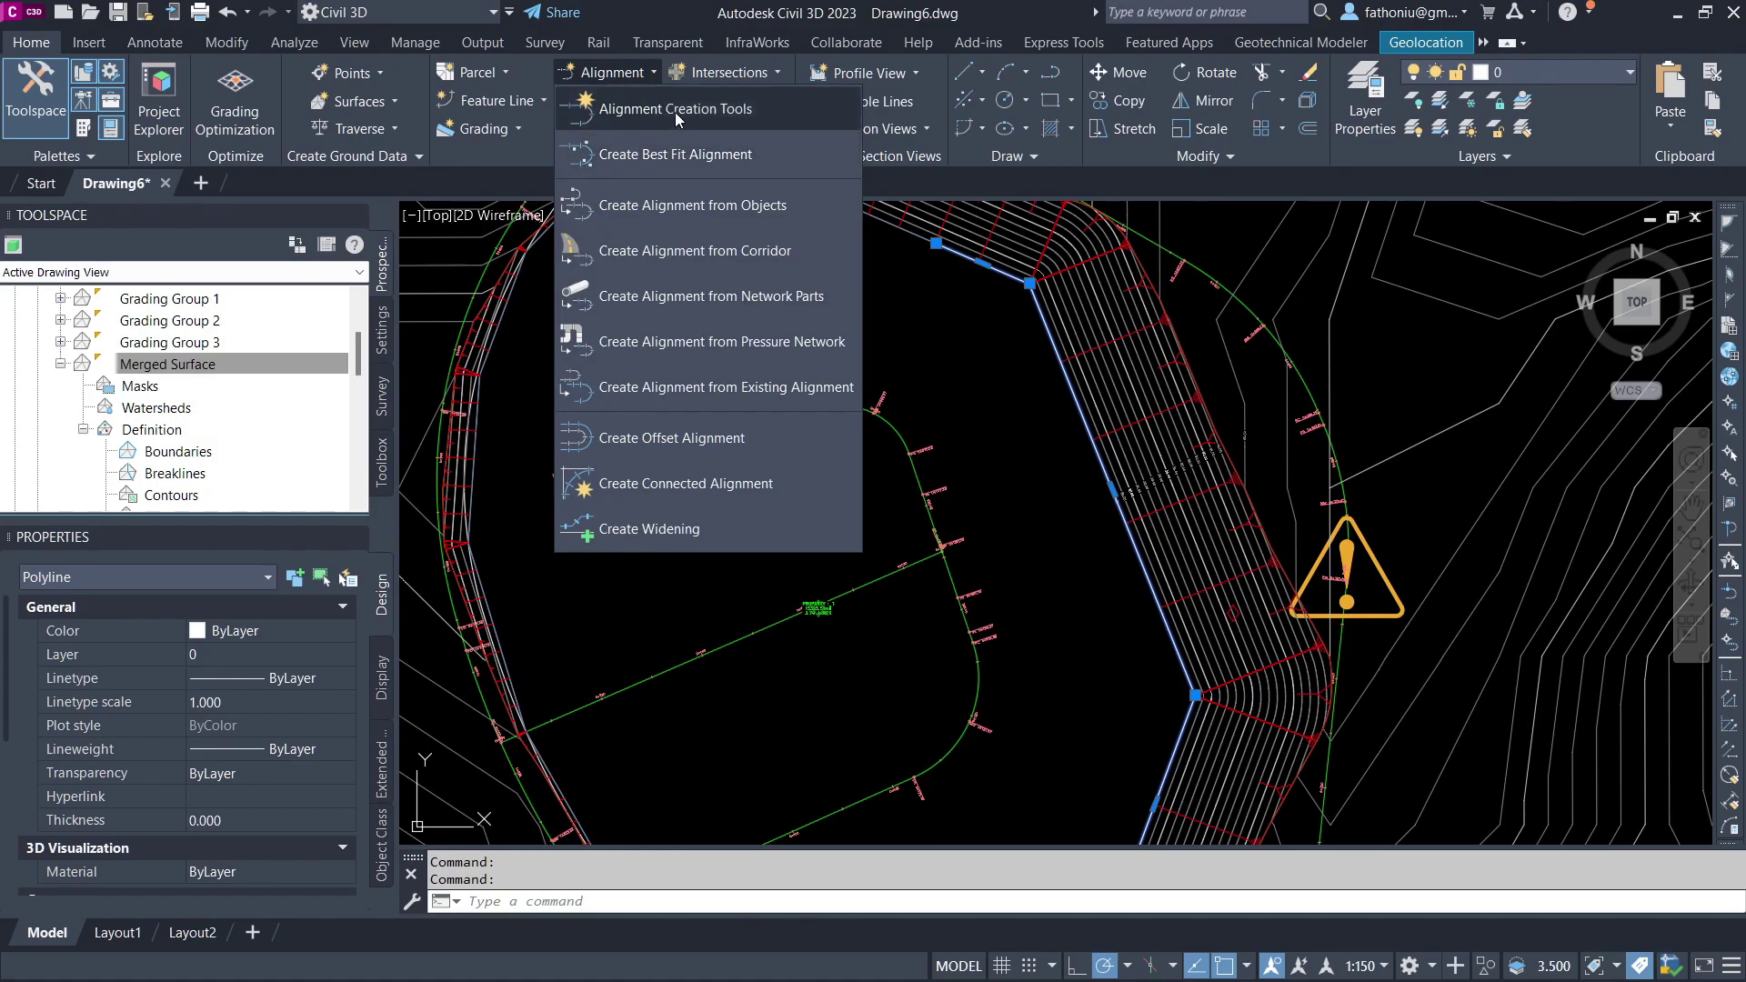
click(687, 205)
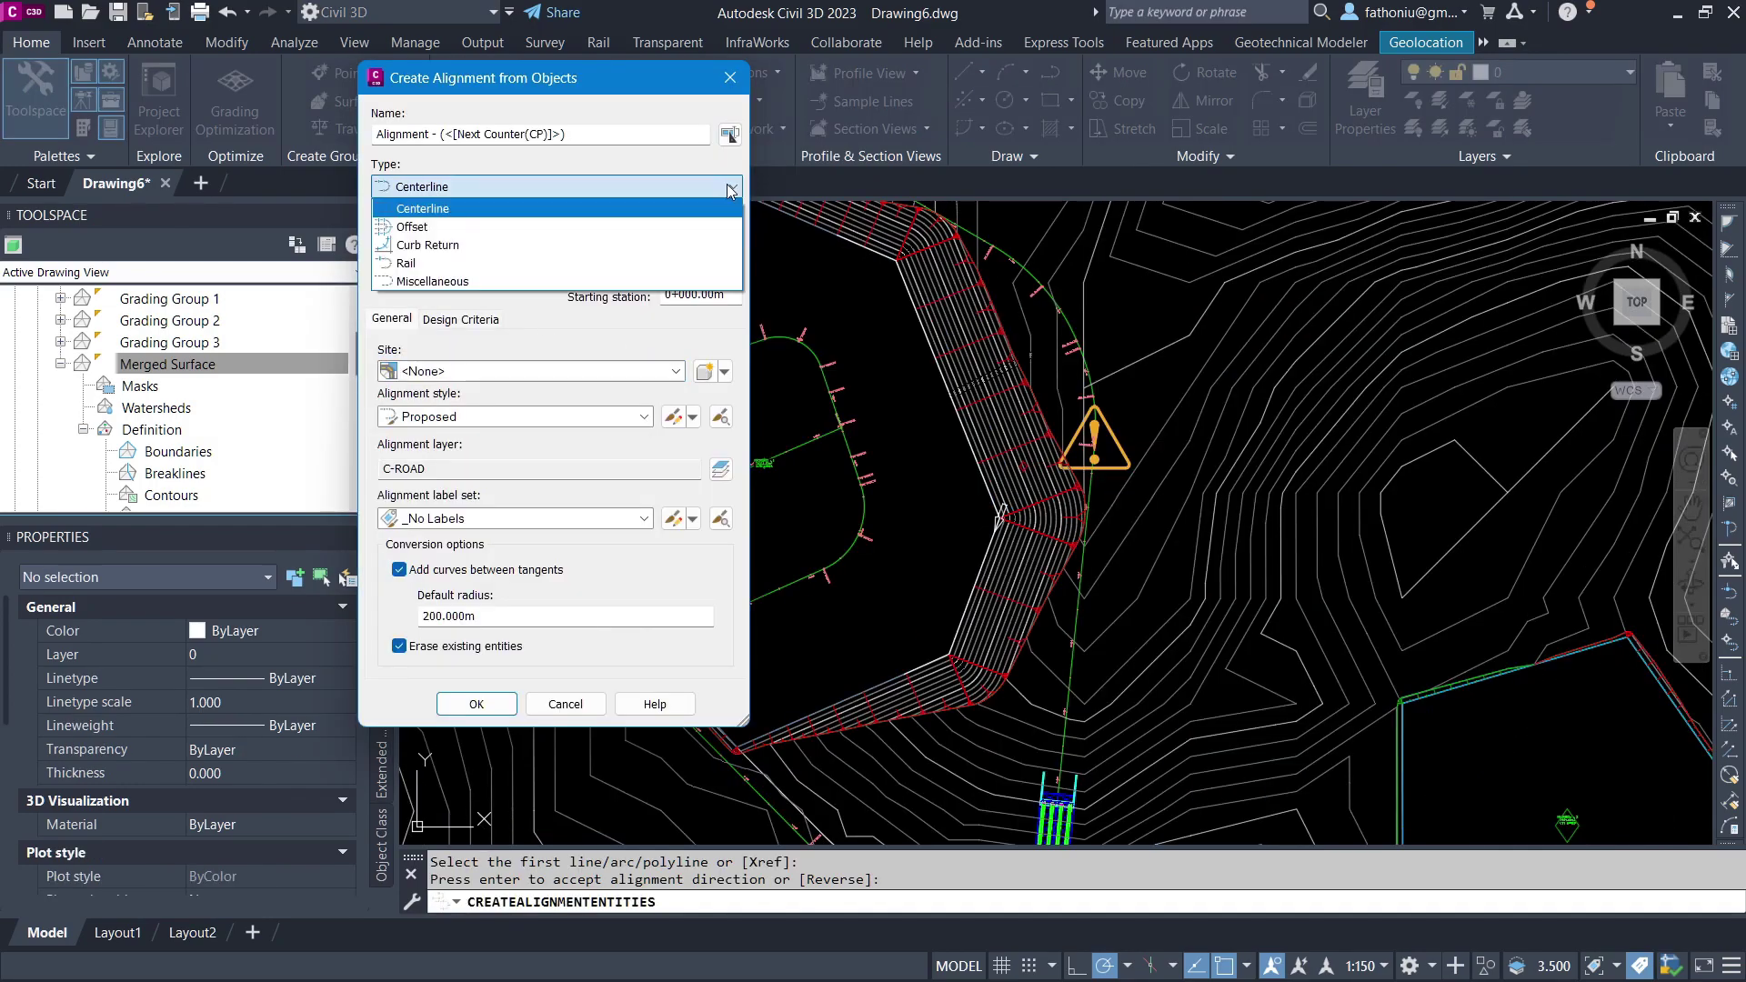
key(Return)
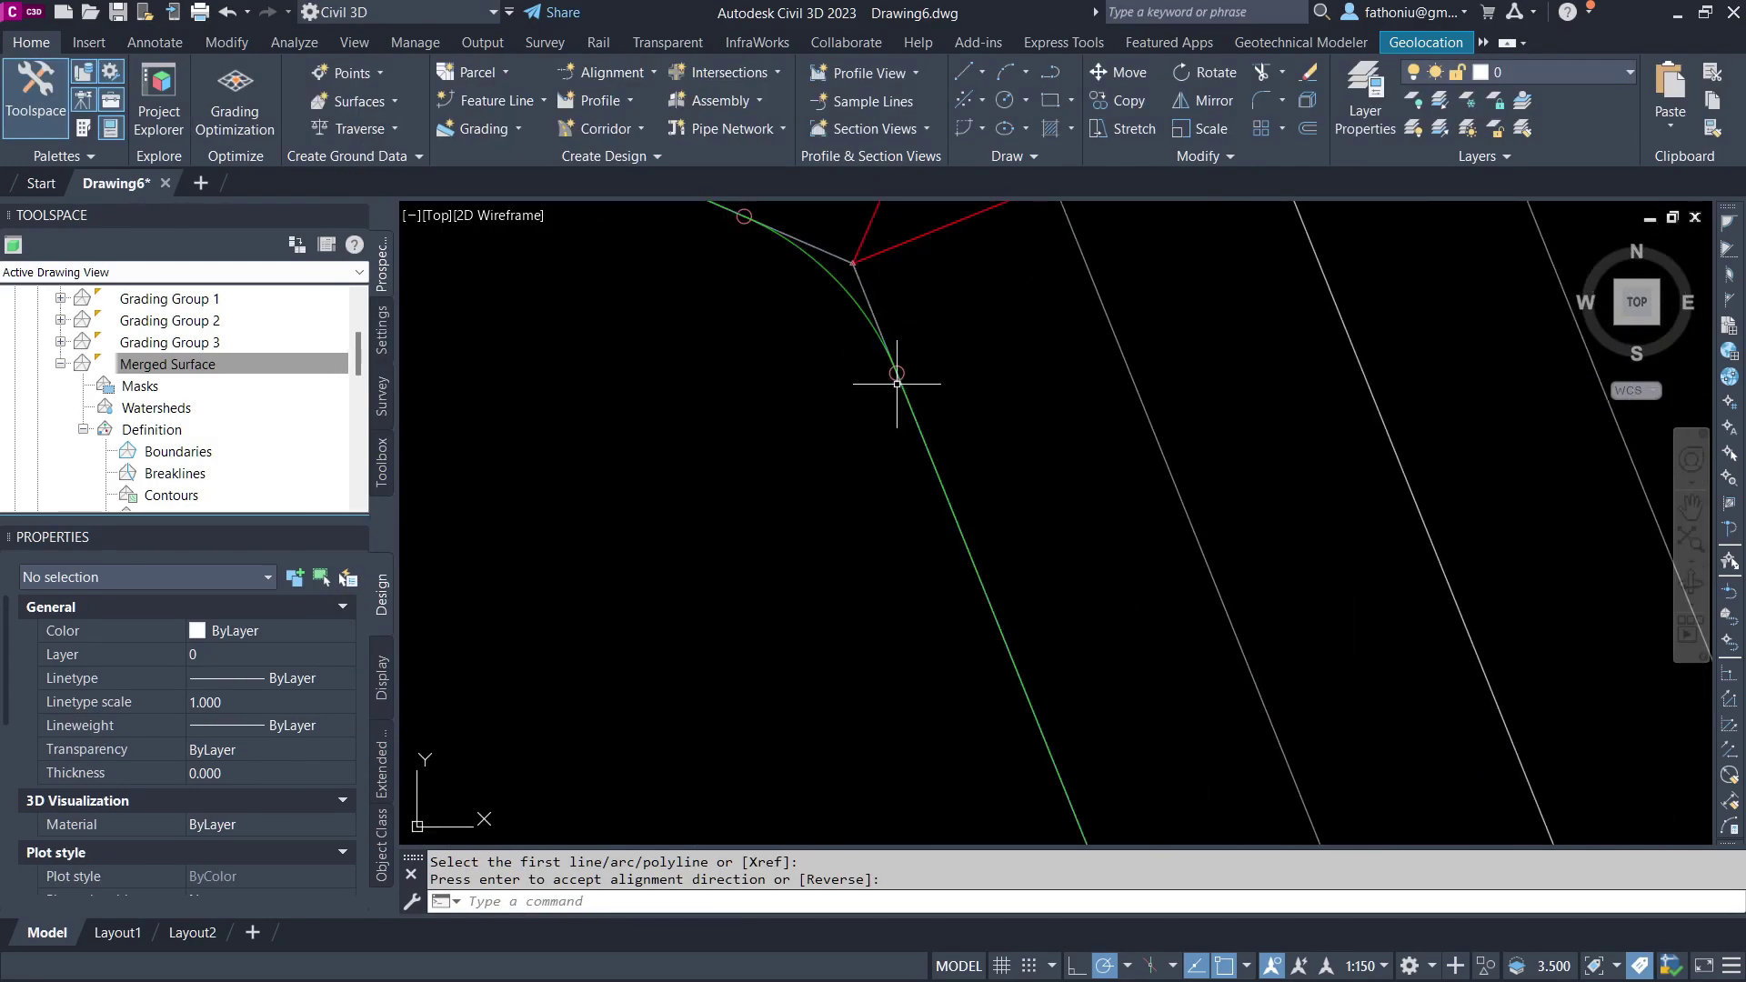
scroll(905, 379, down, 3)
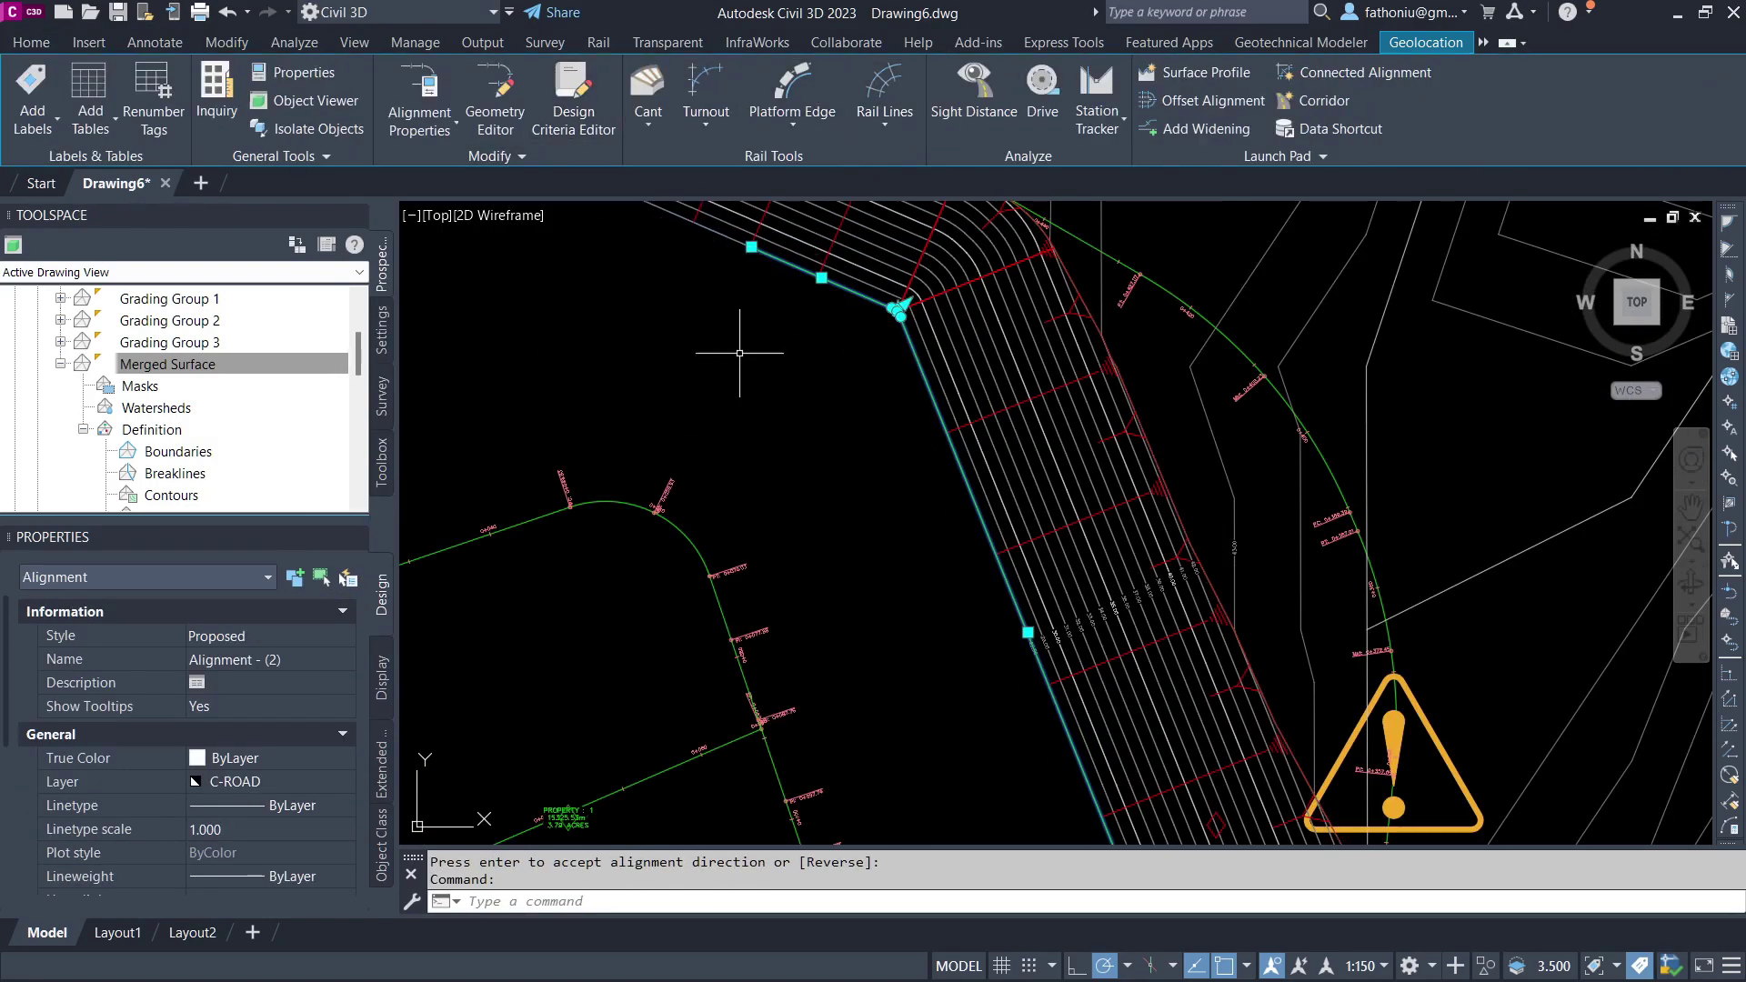
key(Escape)
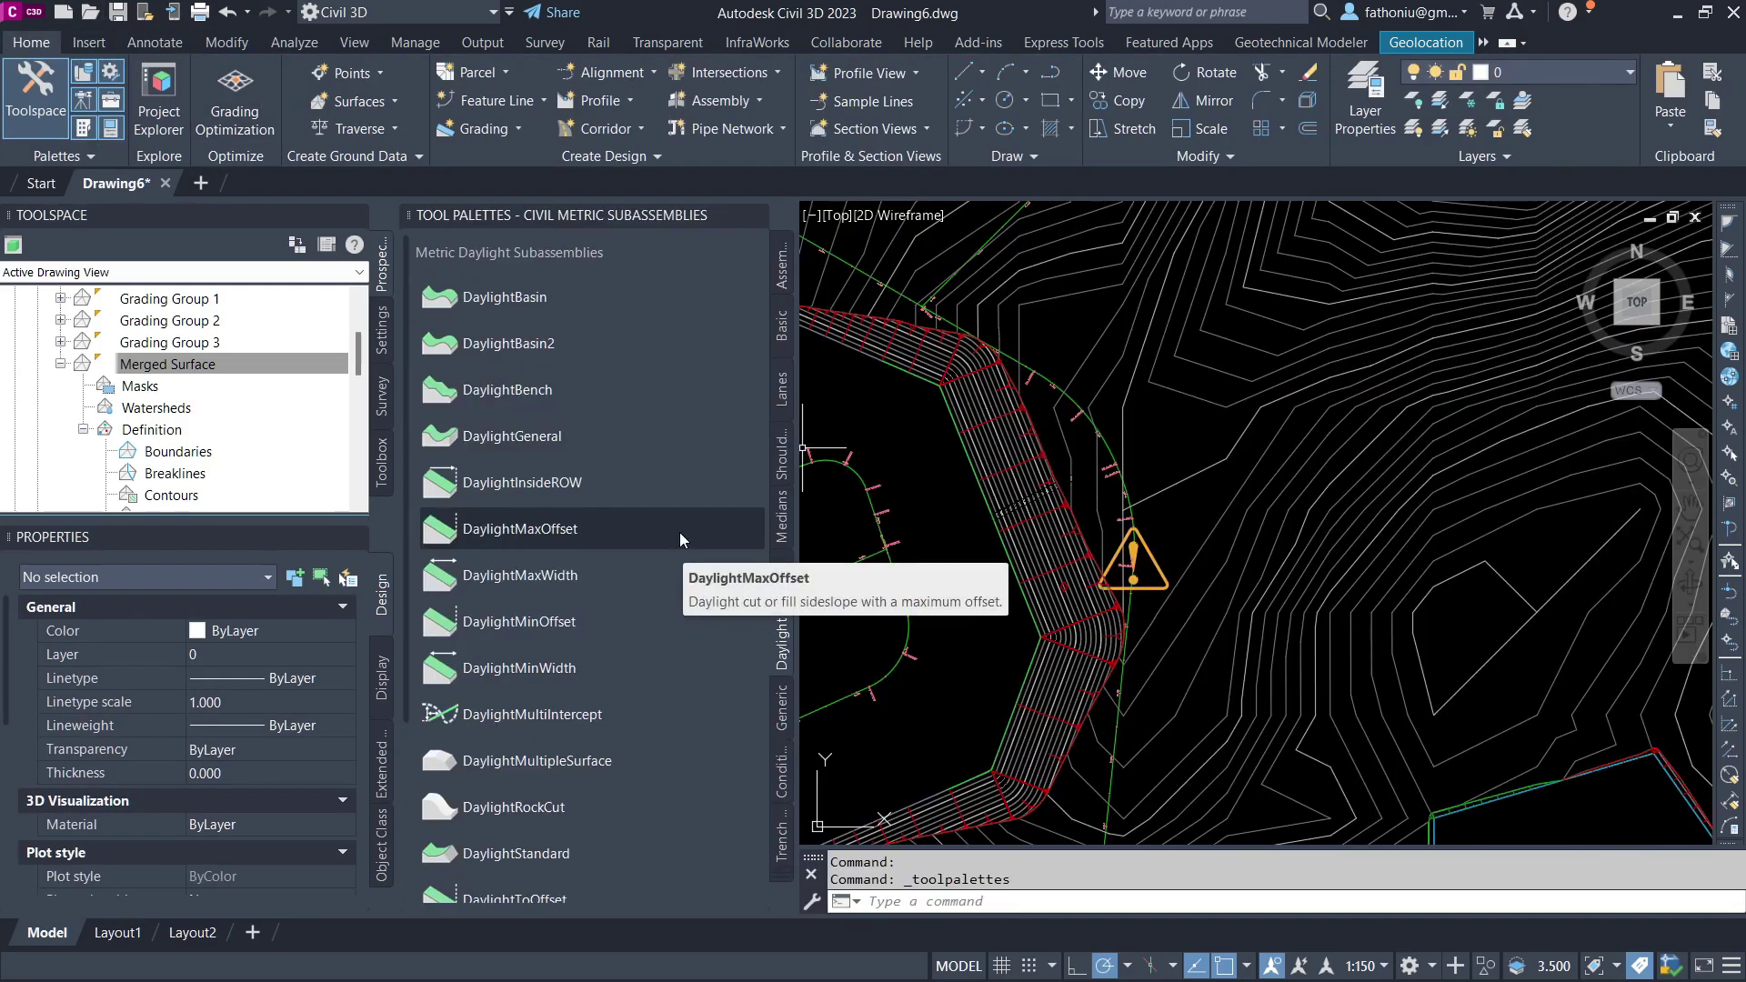
Split the drawing area into two horizontal viewports and place a Null Assembly in the empty one
click(808, 216)
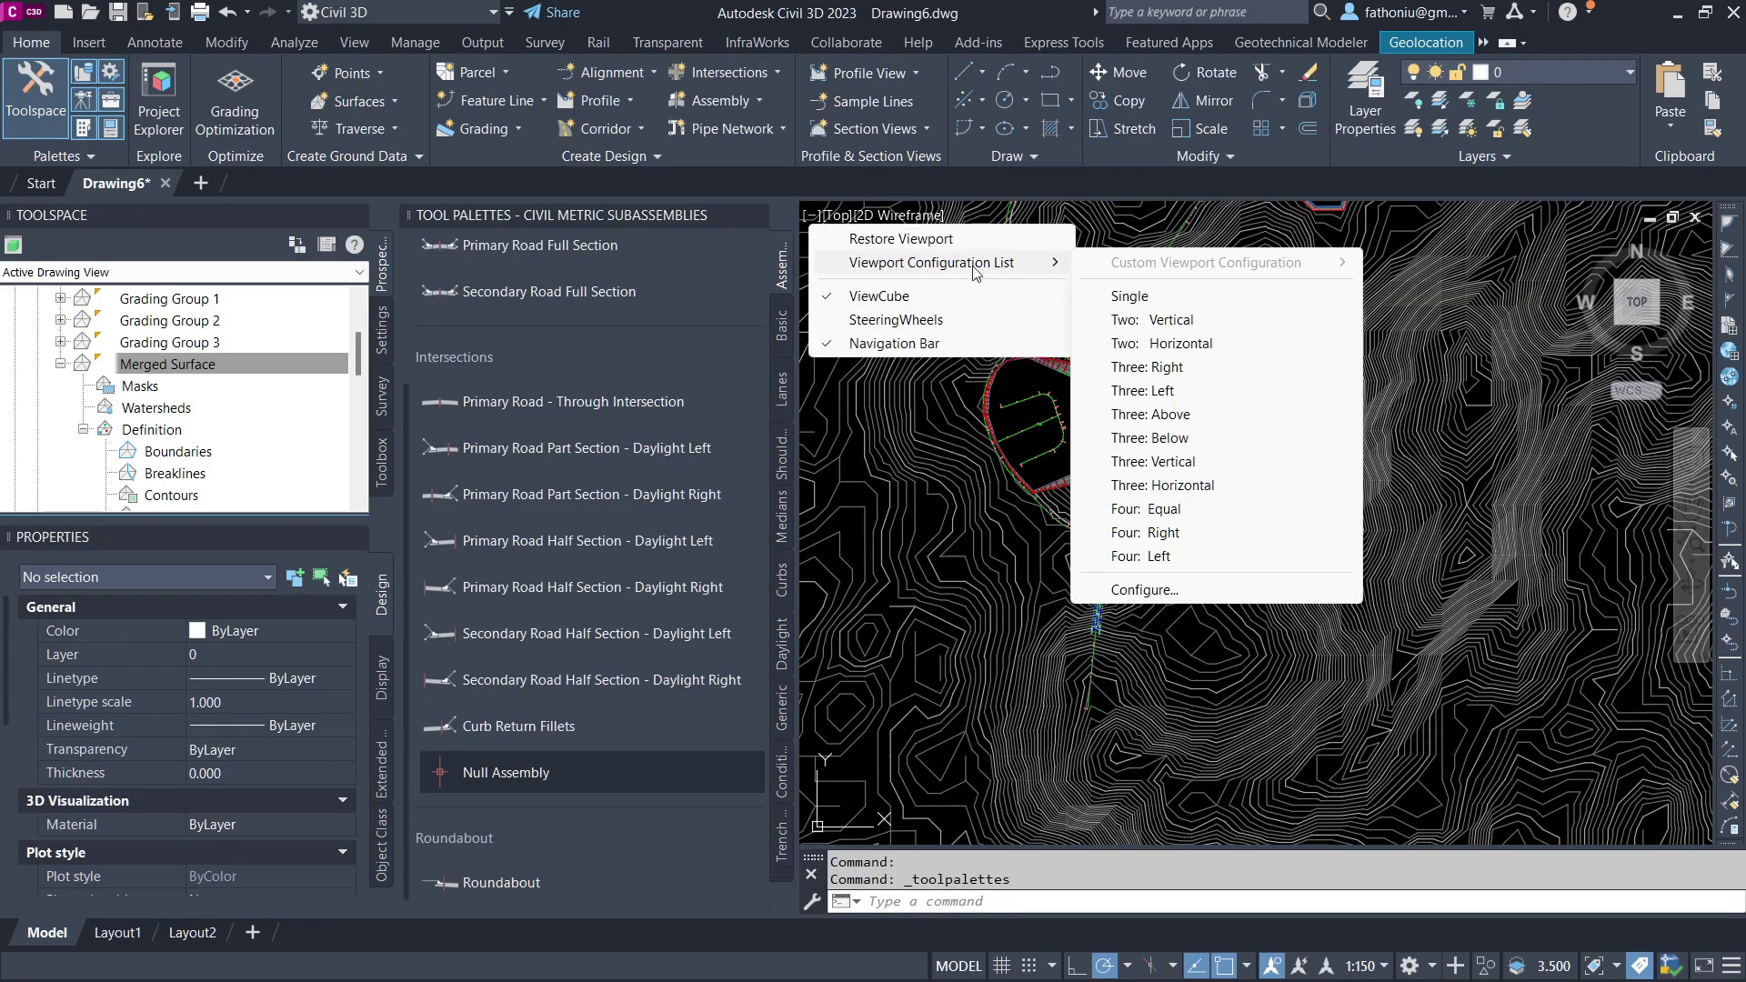
click(1173, 333)
click(506, 773)
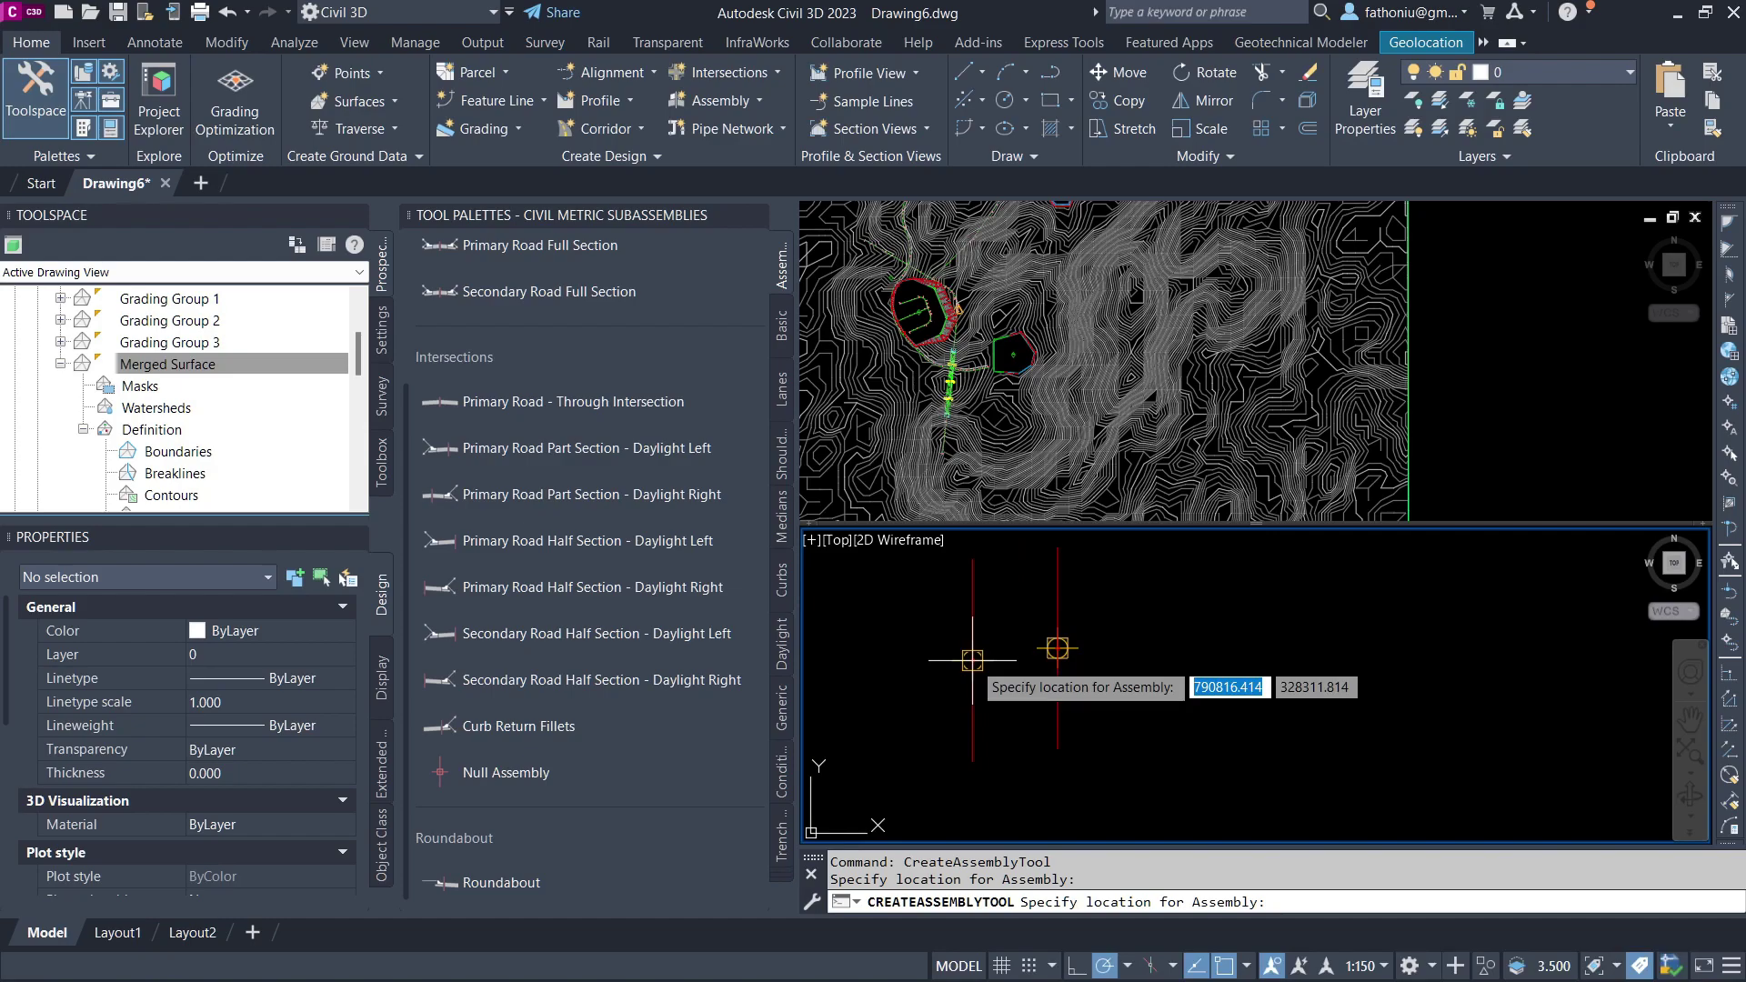
key(Escape)
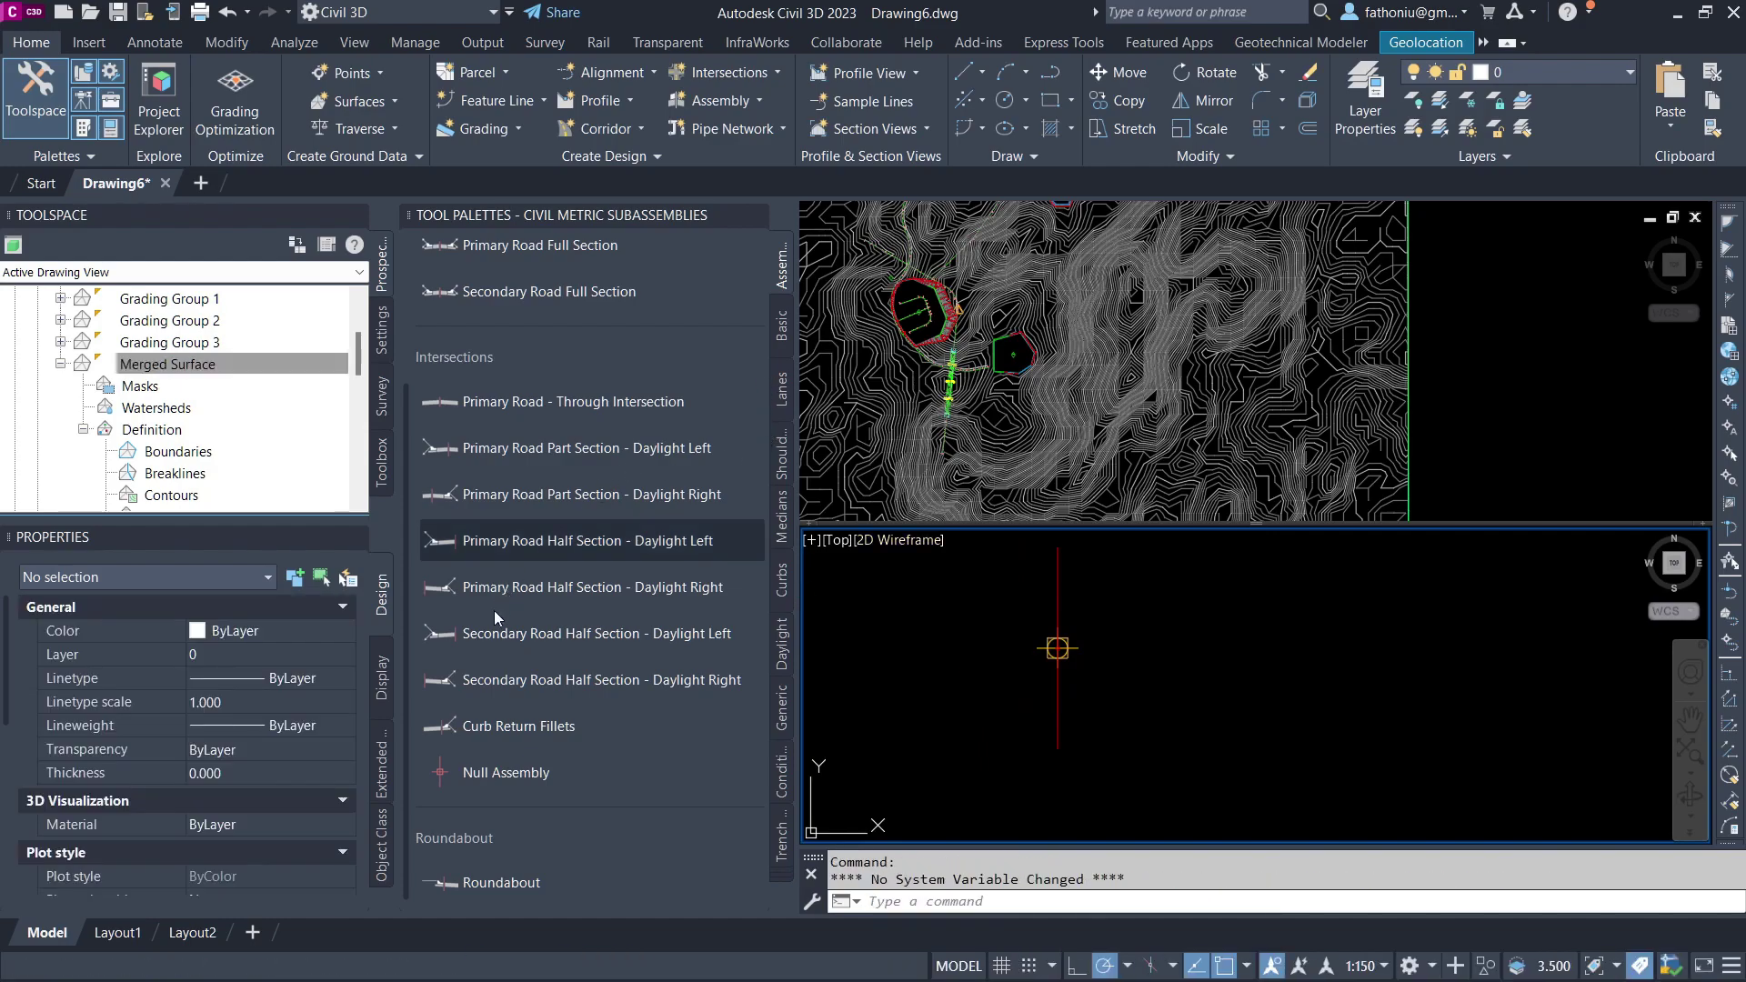
Bring up the metric trench pipe subassemblies and inspect the new alignment along the slope's inner edge
click(782, 836)
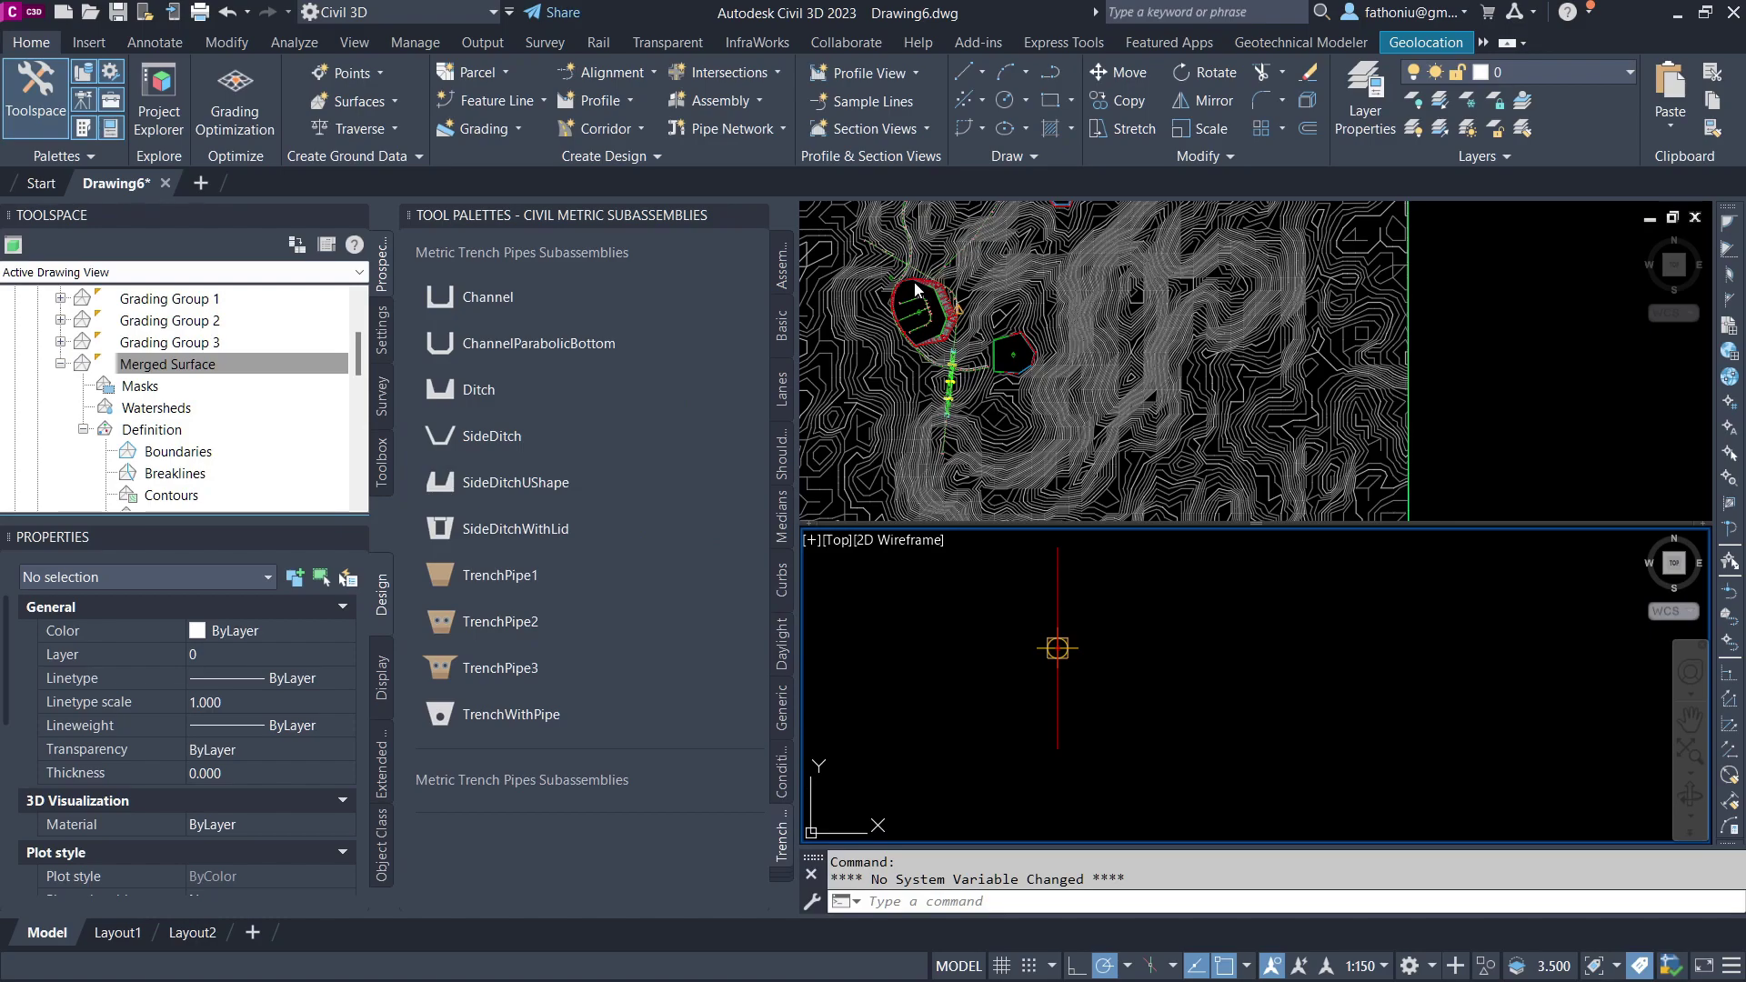
scroll(914, 282, up, 10)
click(1049, 359)
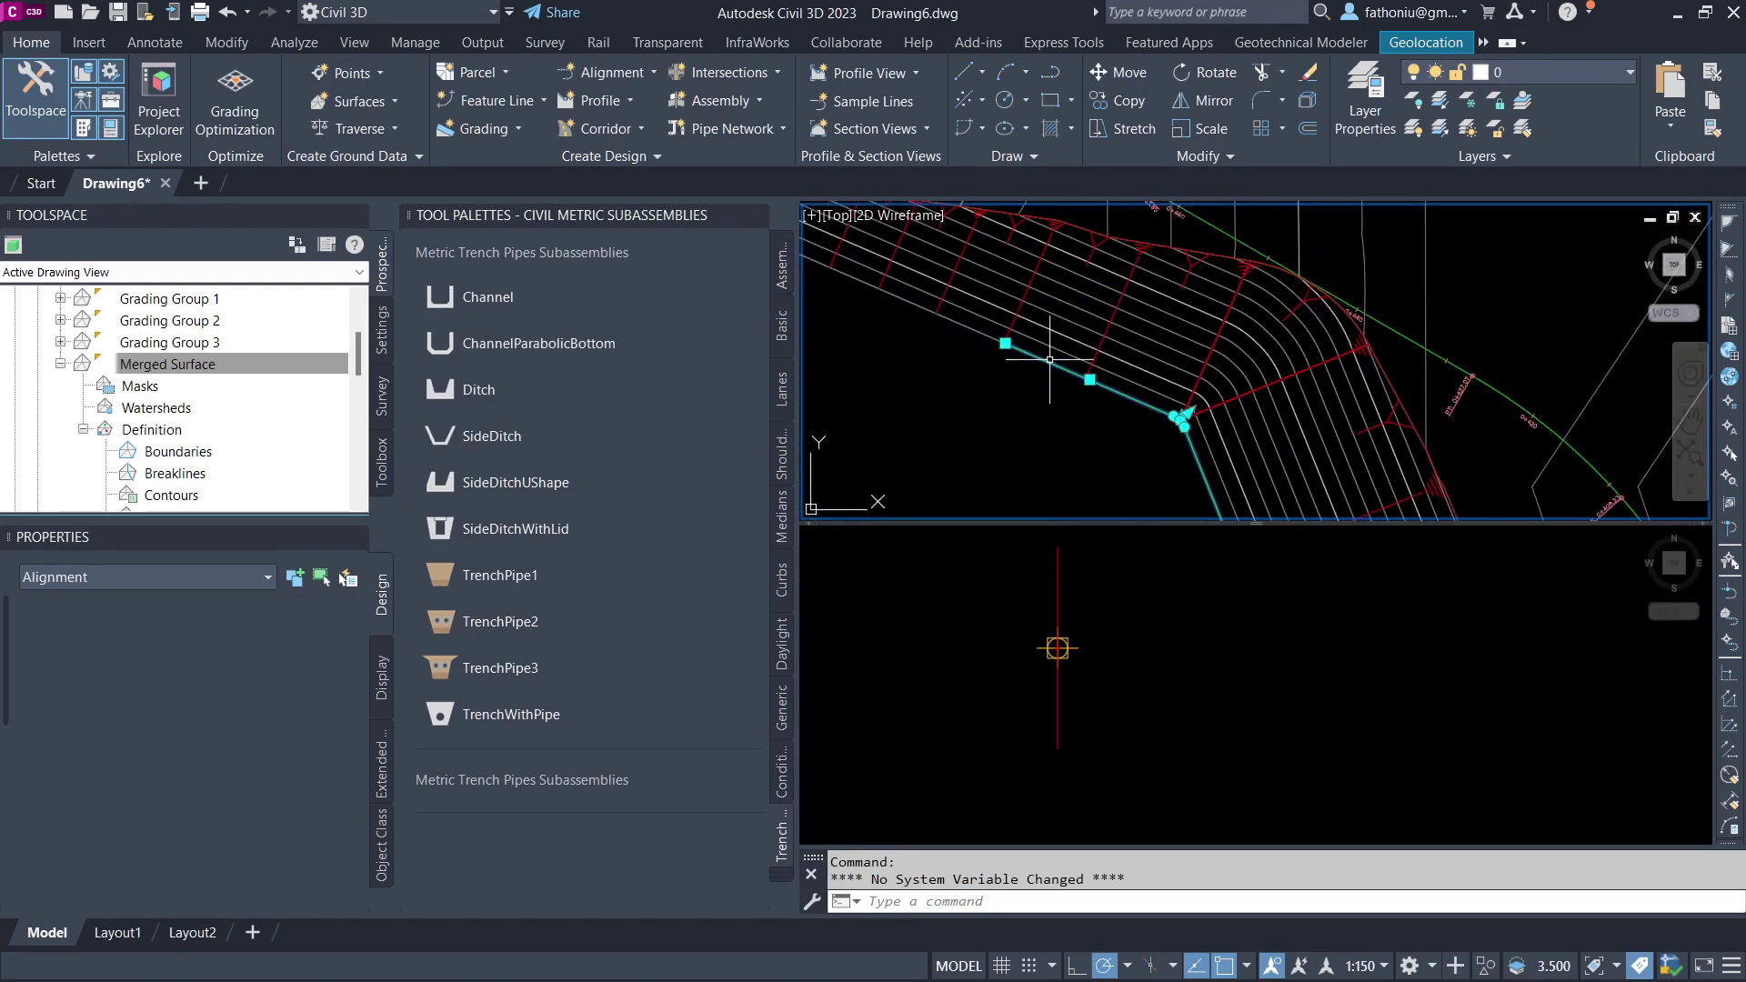
click(419, 96)
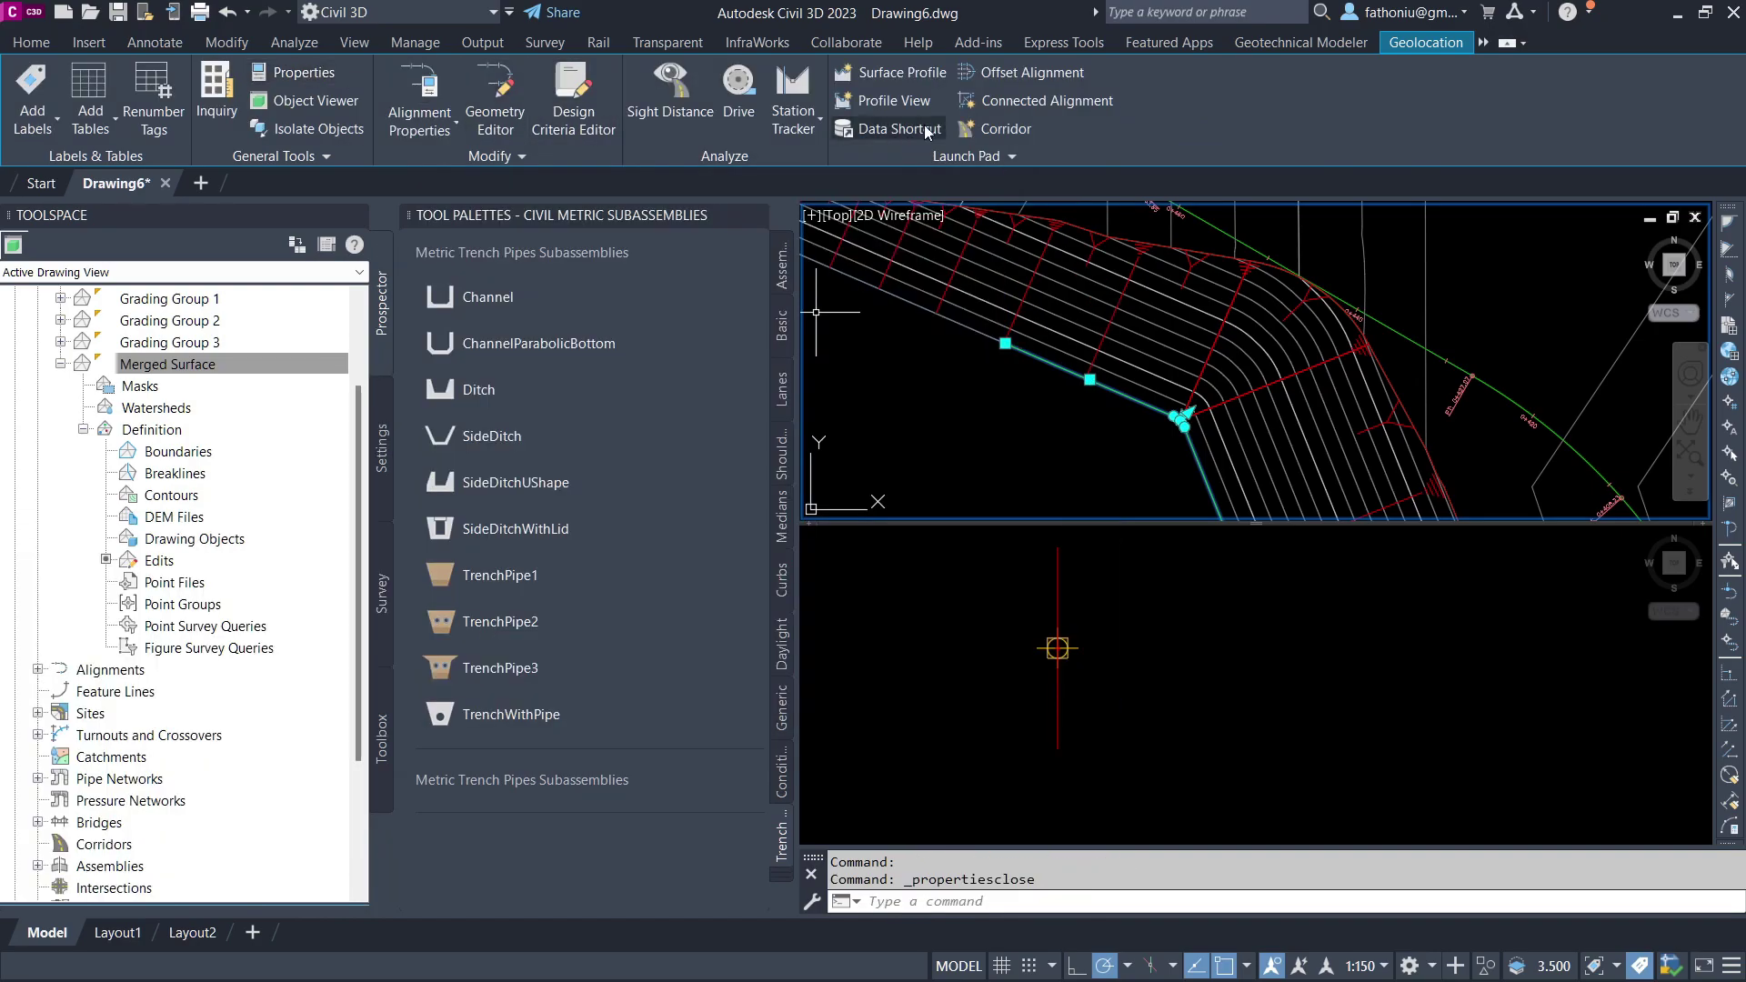
key(Escape)
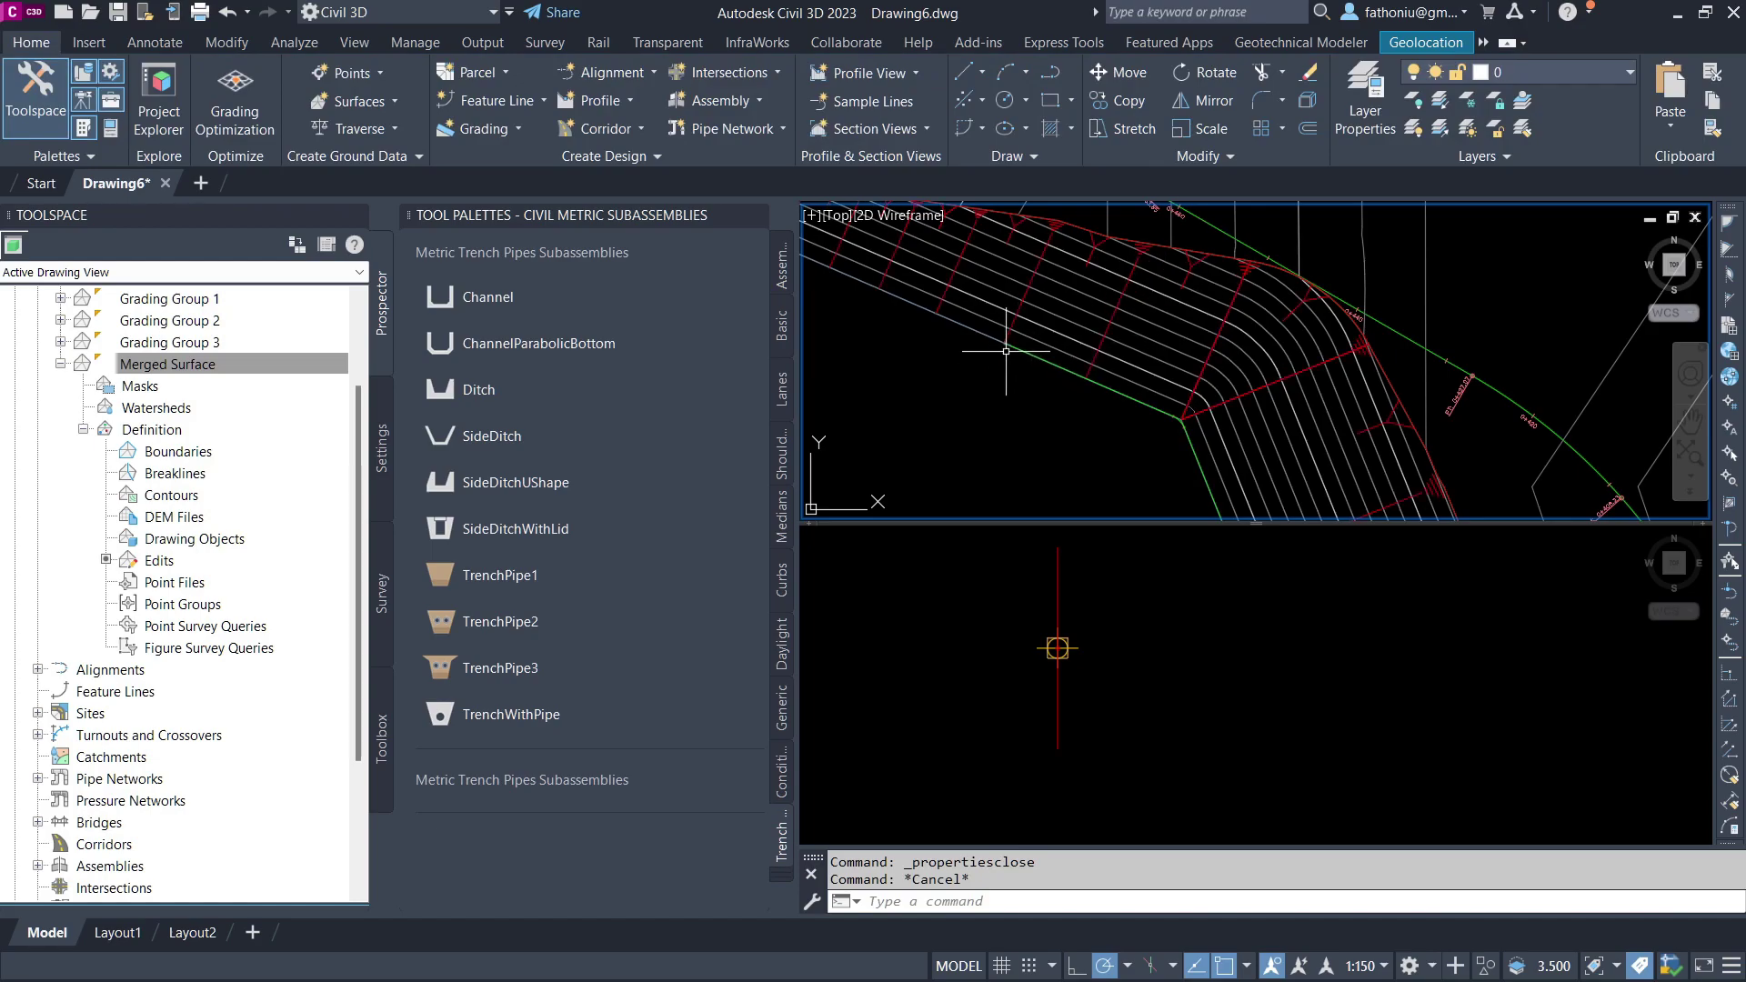
scroll(1005, 343, down, 2)
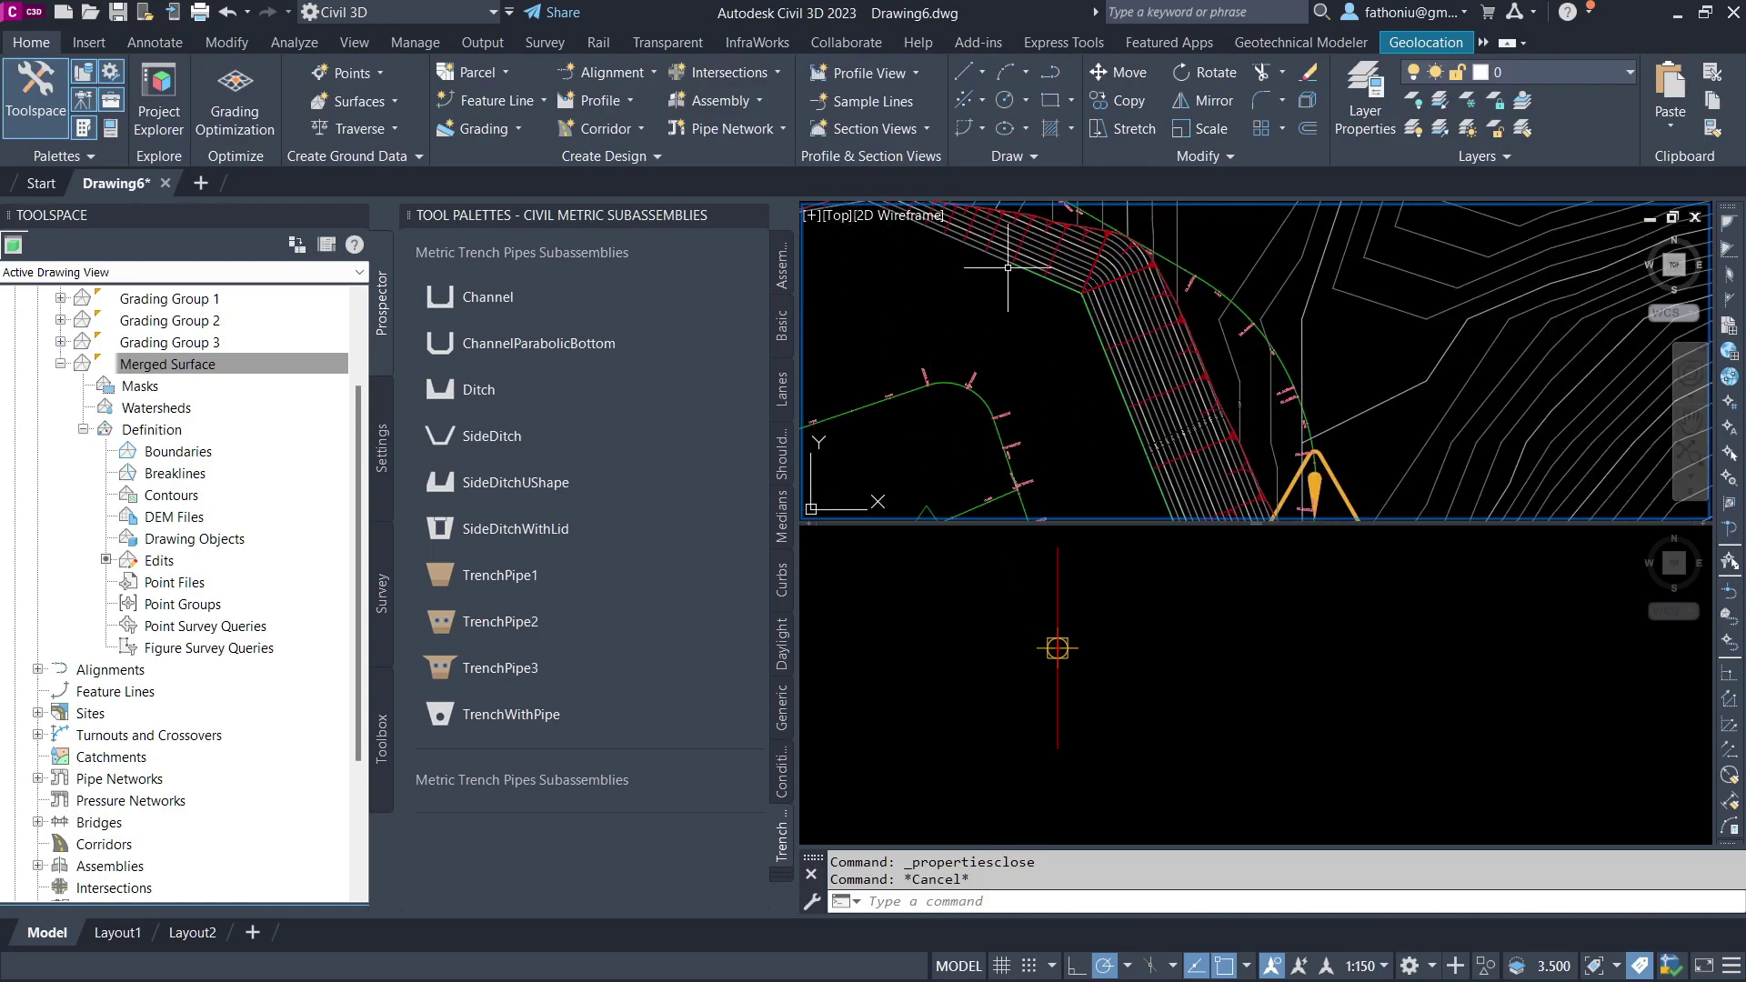
mouse_move(1158, 485)
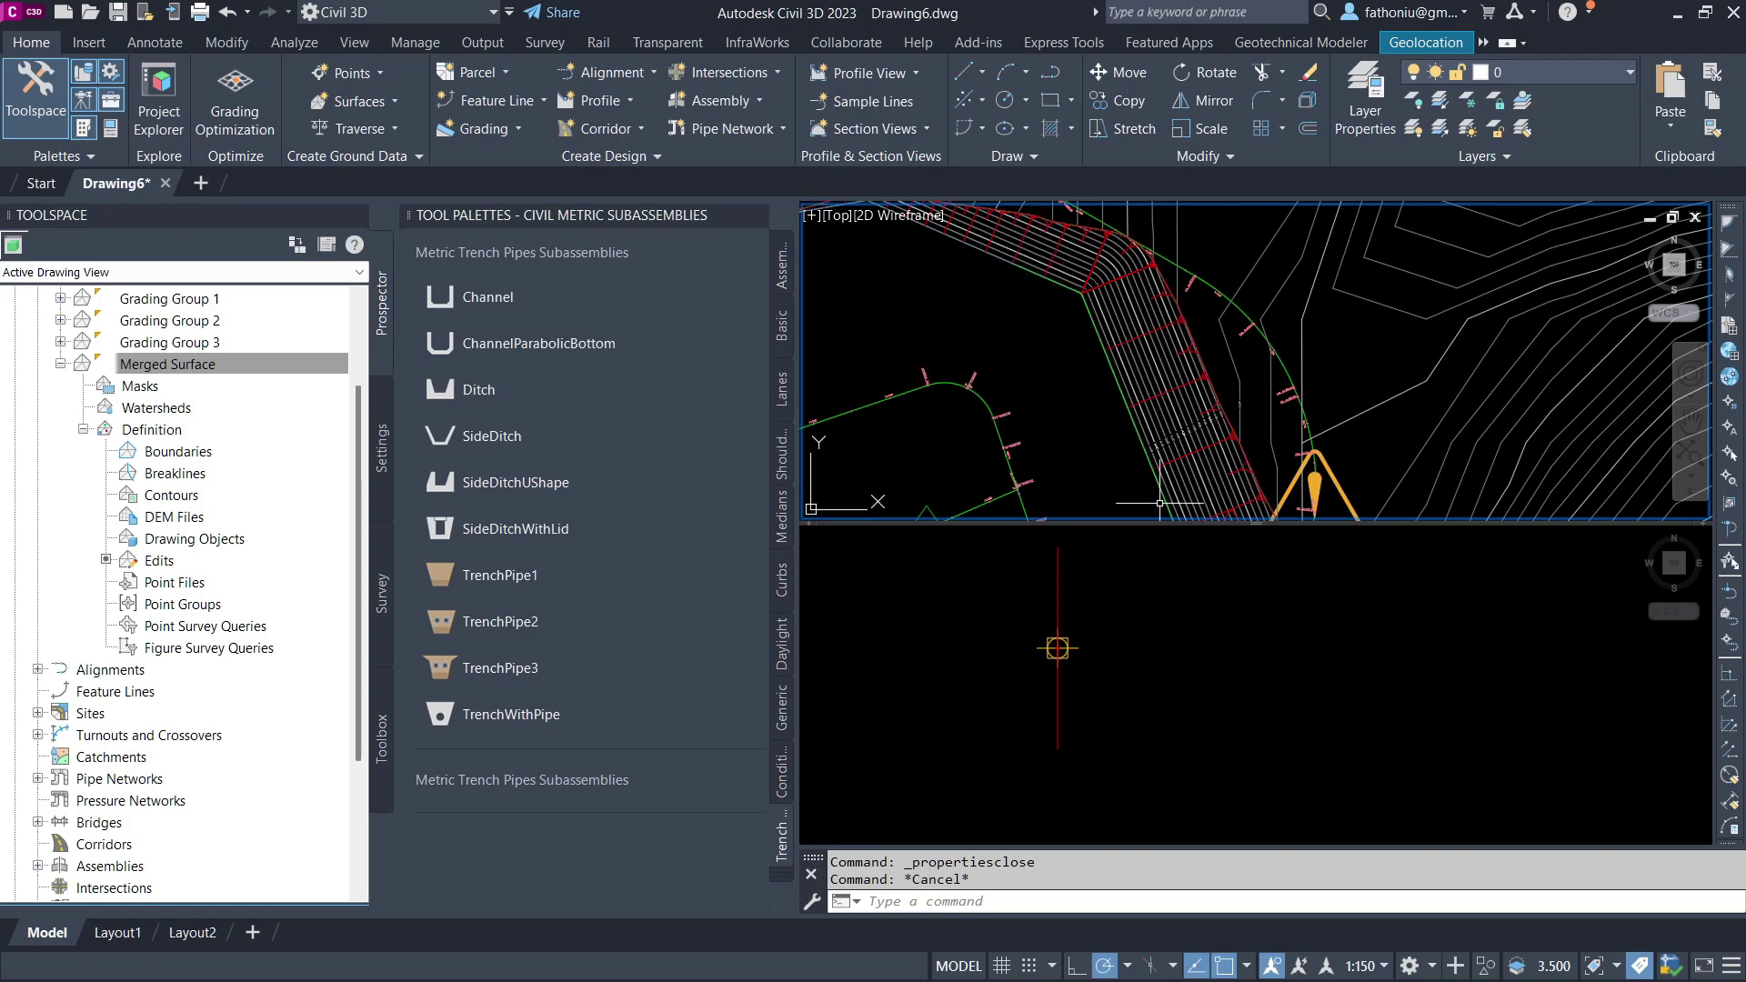
Attach a SideDitch subassembly to the Null Assembly and set its side to Left
click(452, 437)
click(992, 603)
key(Escape)
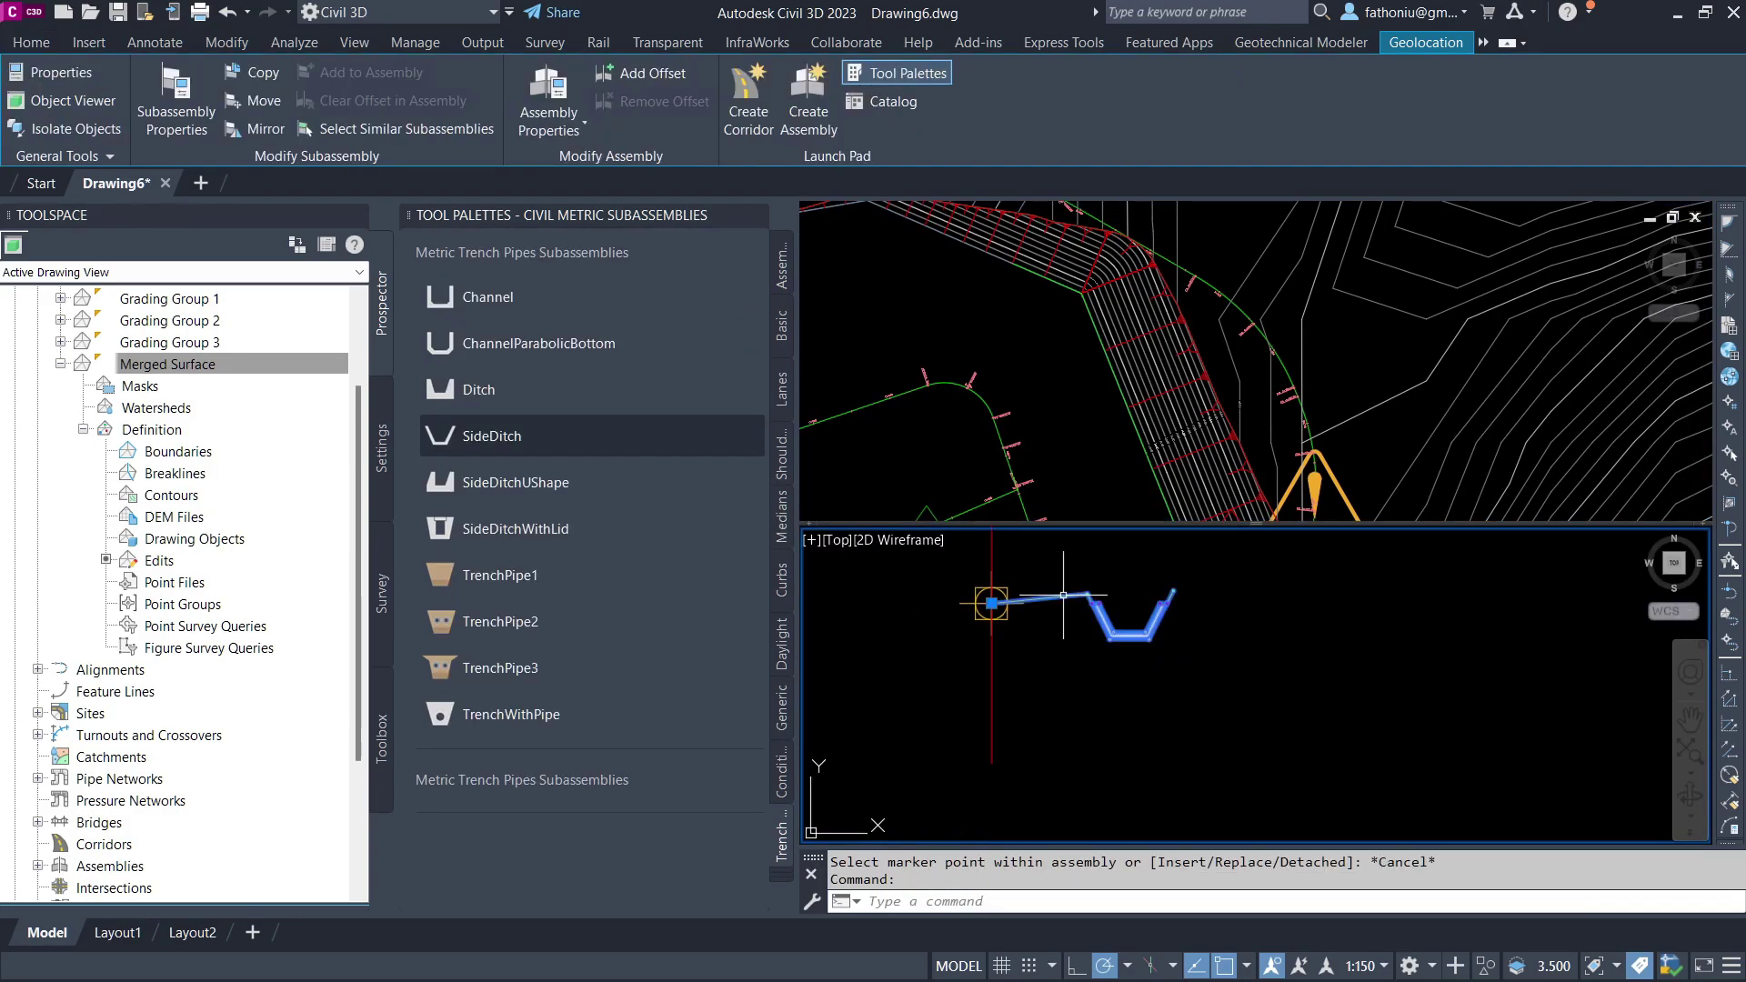
click(661, 392)
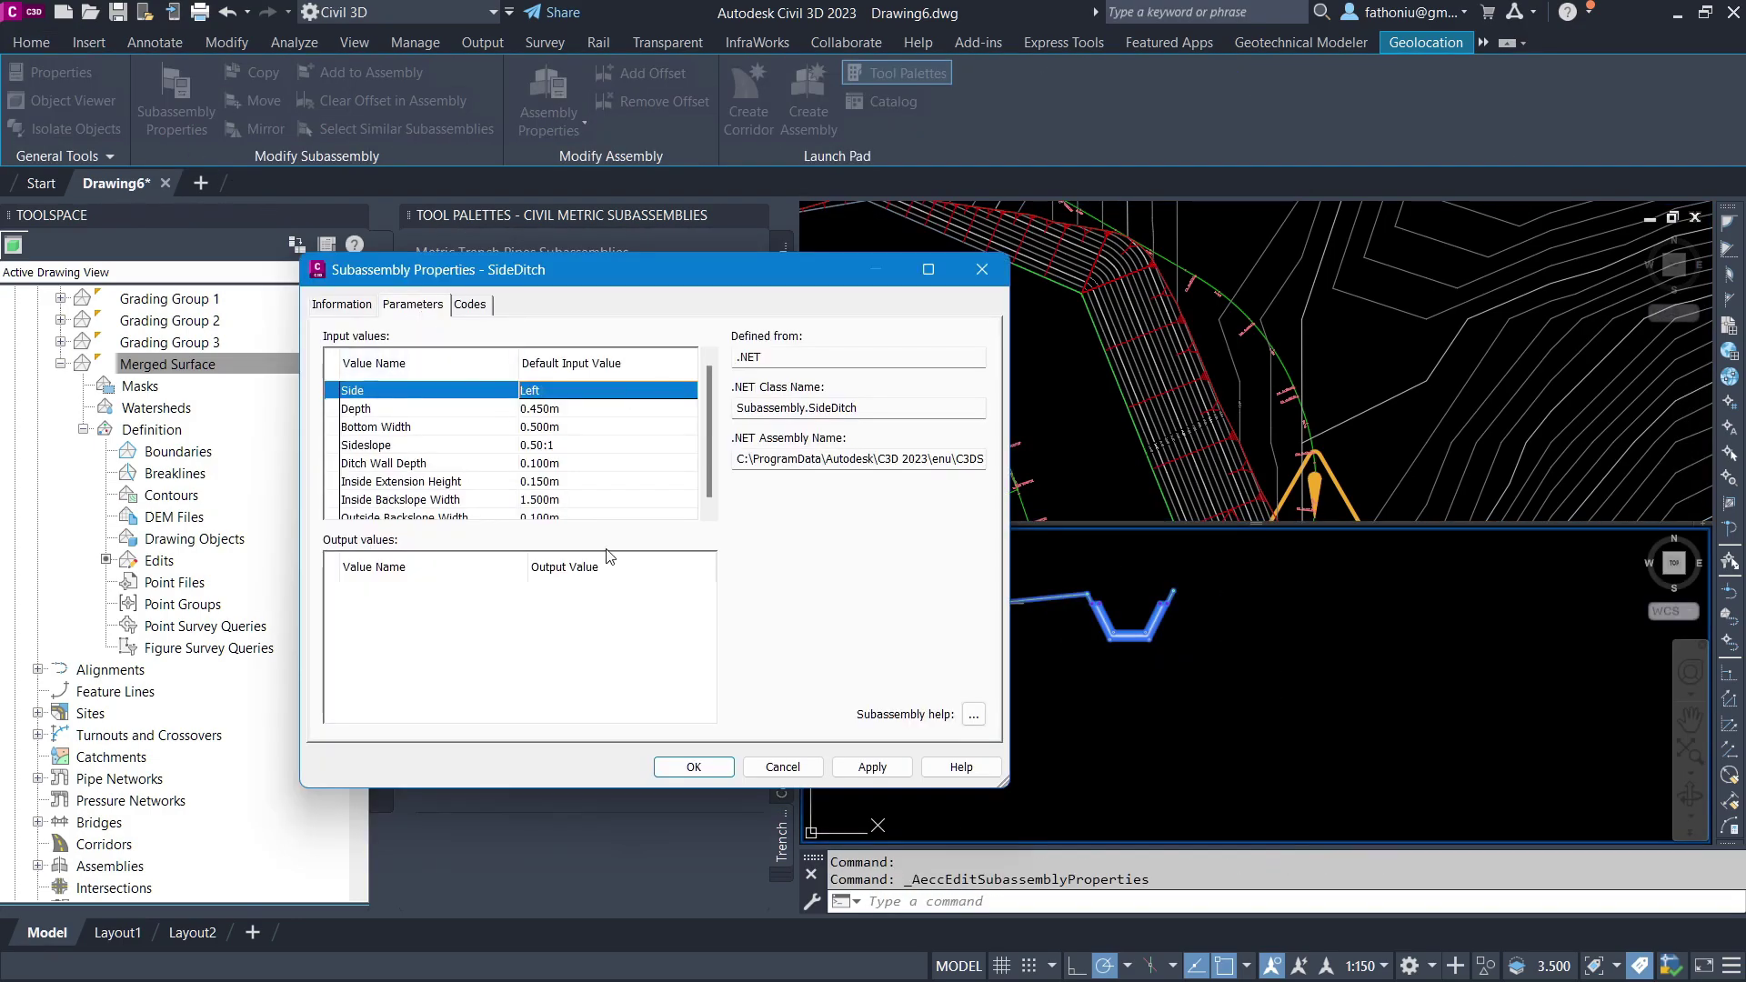
key(Return)
Set the SideDitch's inside extension height, inside backslope width and outside backslope width to 0.000 m
double_click(992, 603)
scroll(250, 798, down, 5)
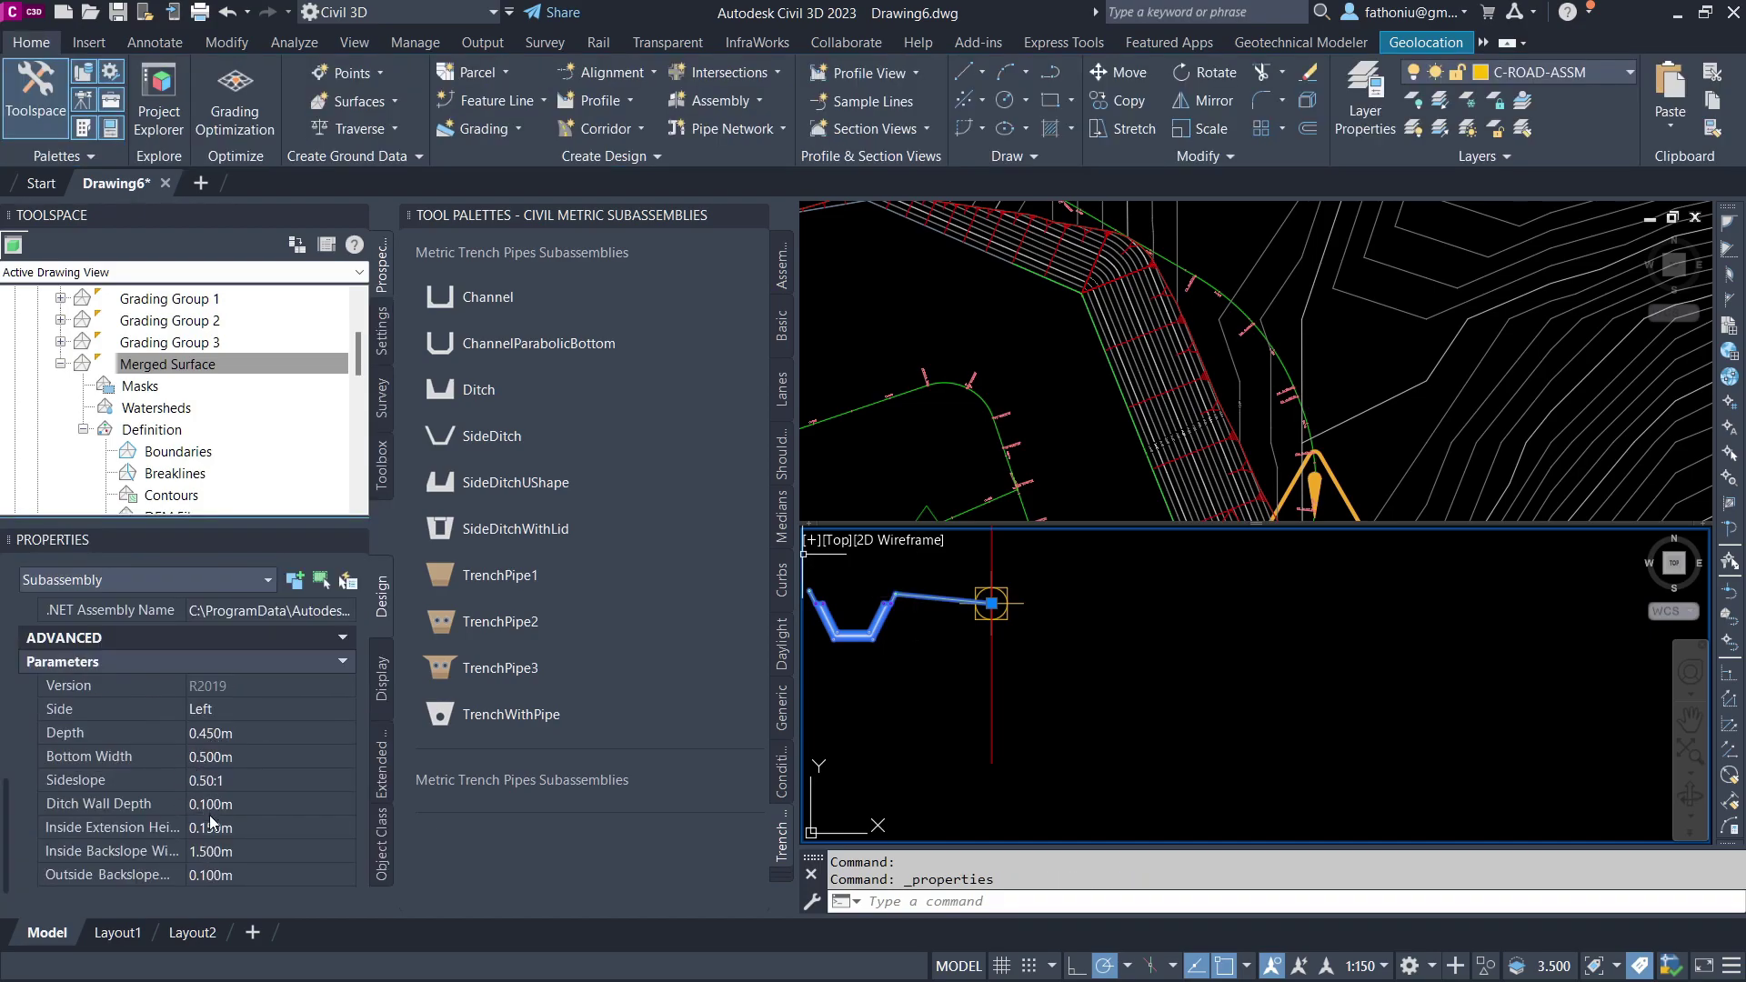
click(211, 851)
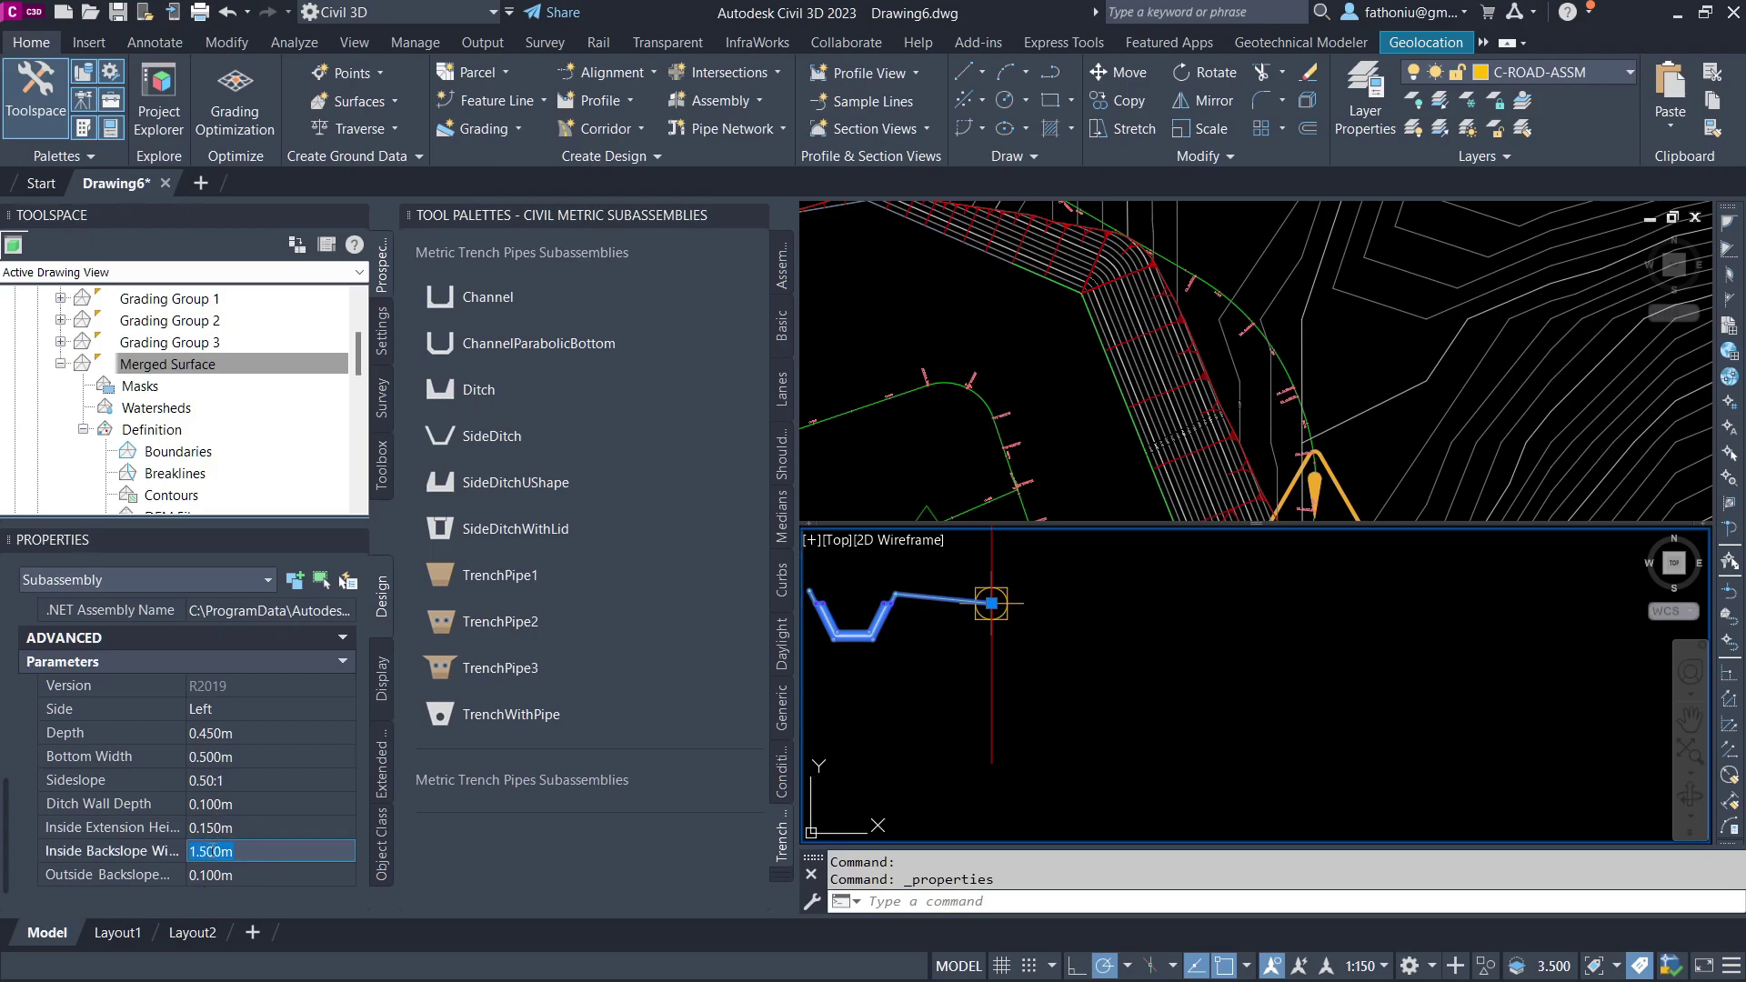
key(Return)
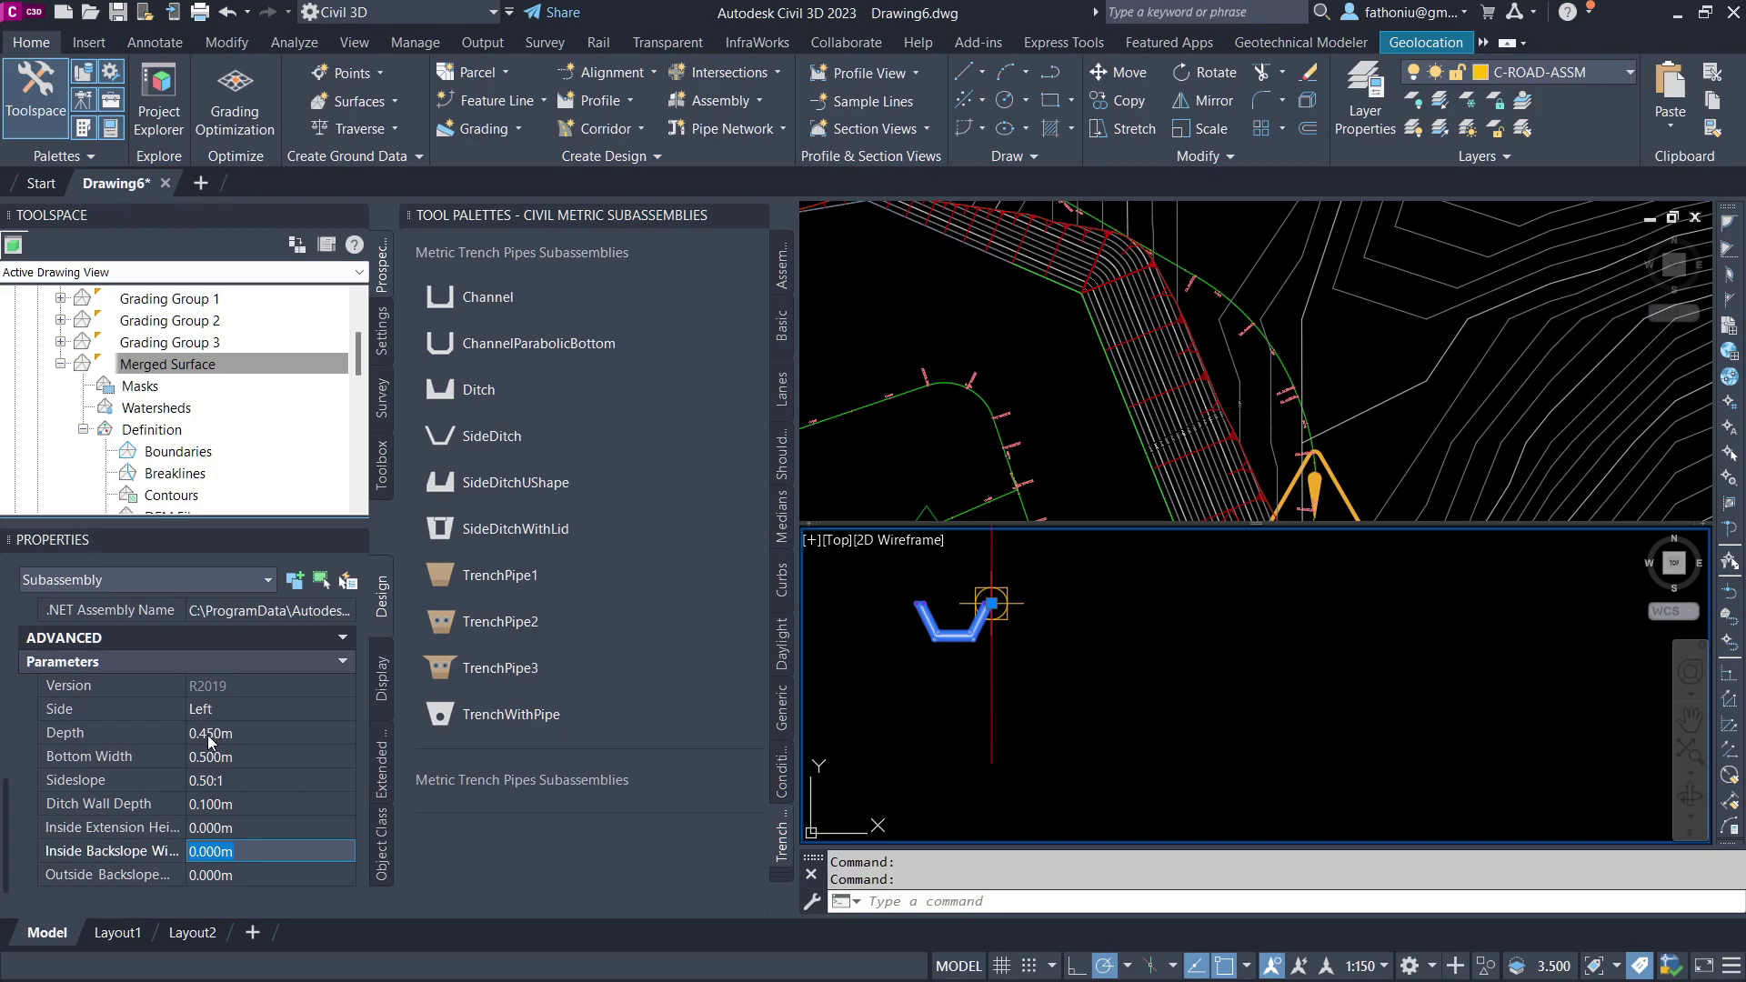
Set the SideDitch's depth to 0.500 m and its bottom width to 0.400 m
click(216, 733)
click(205, 757)
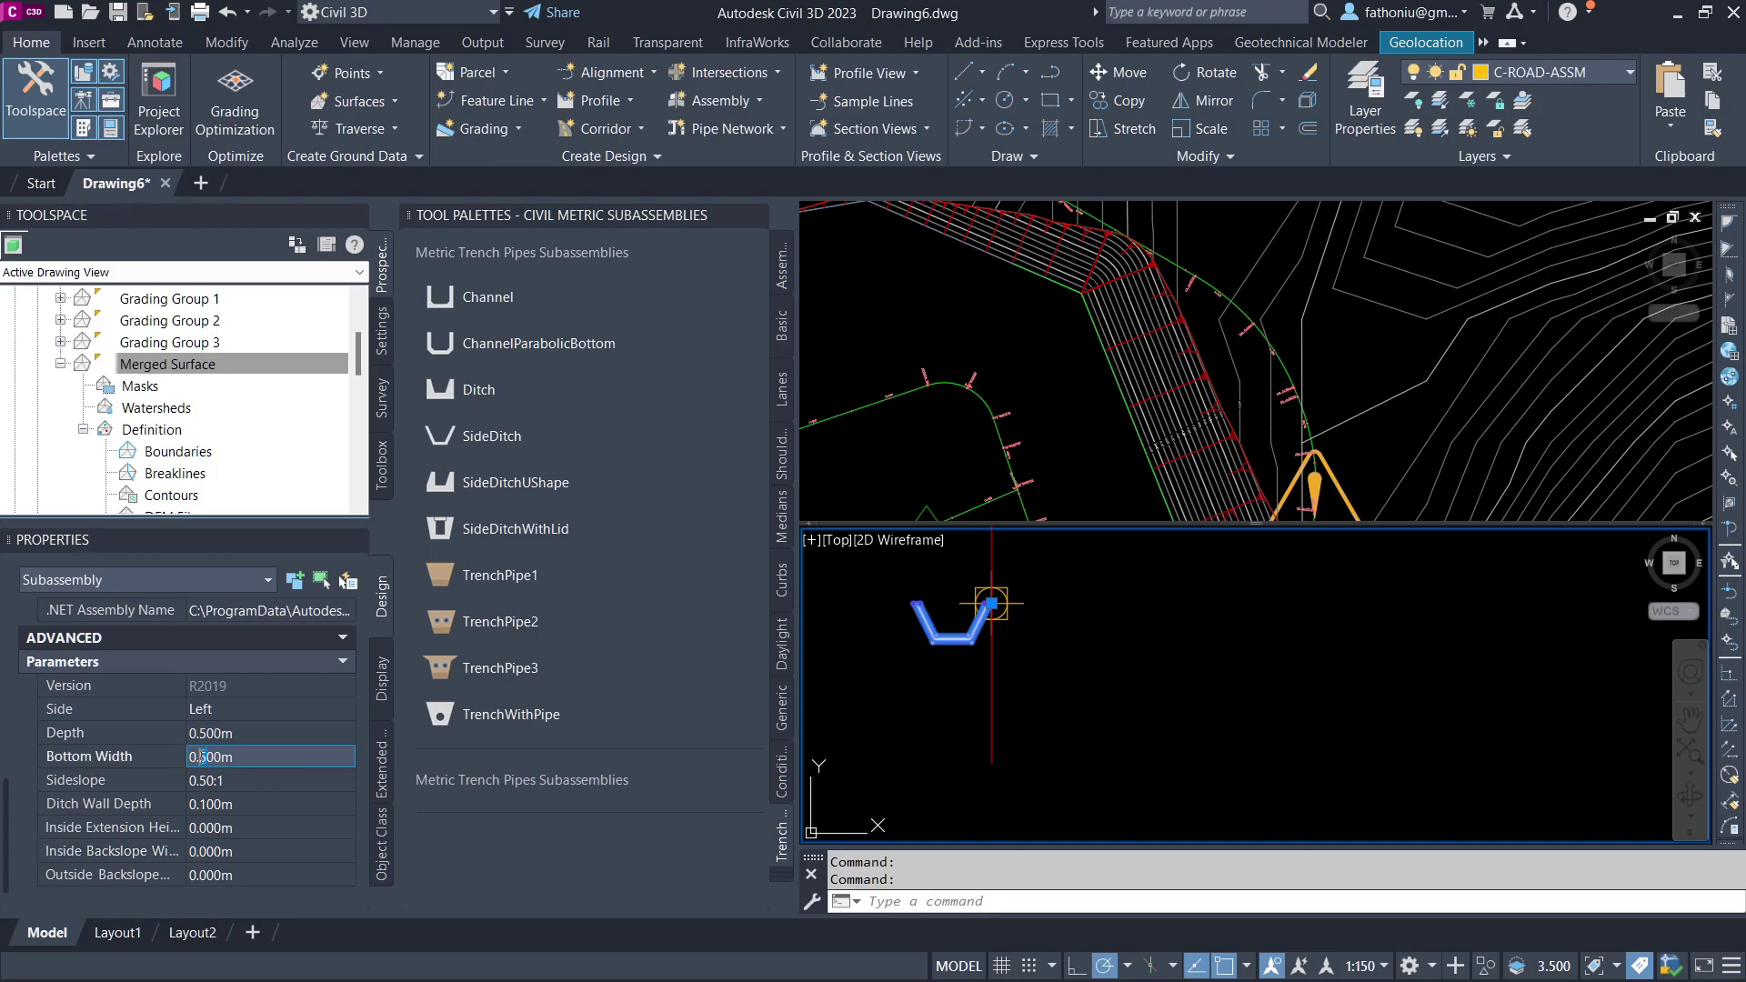
key(Escape)
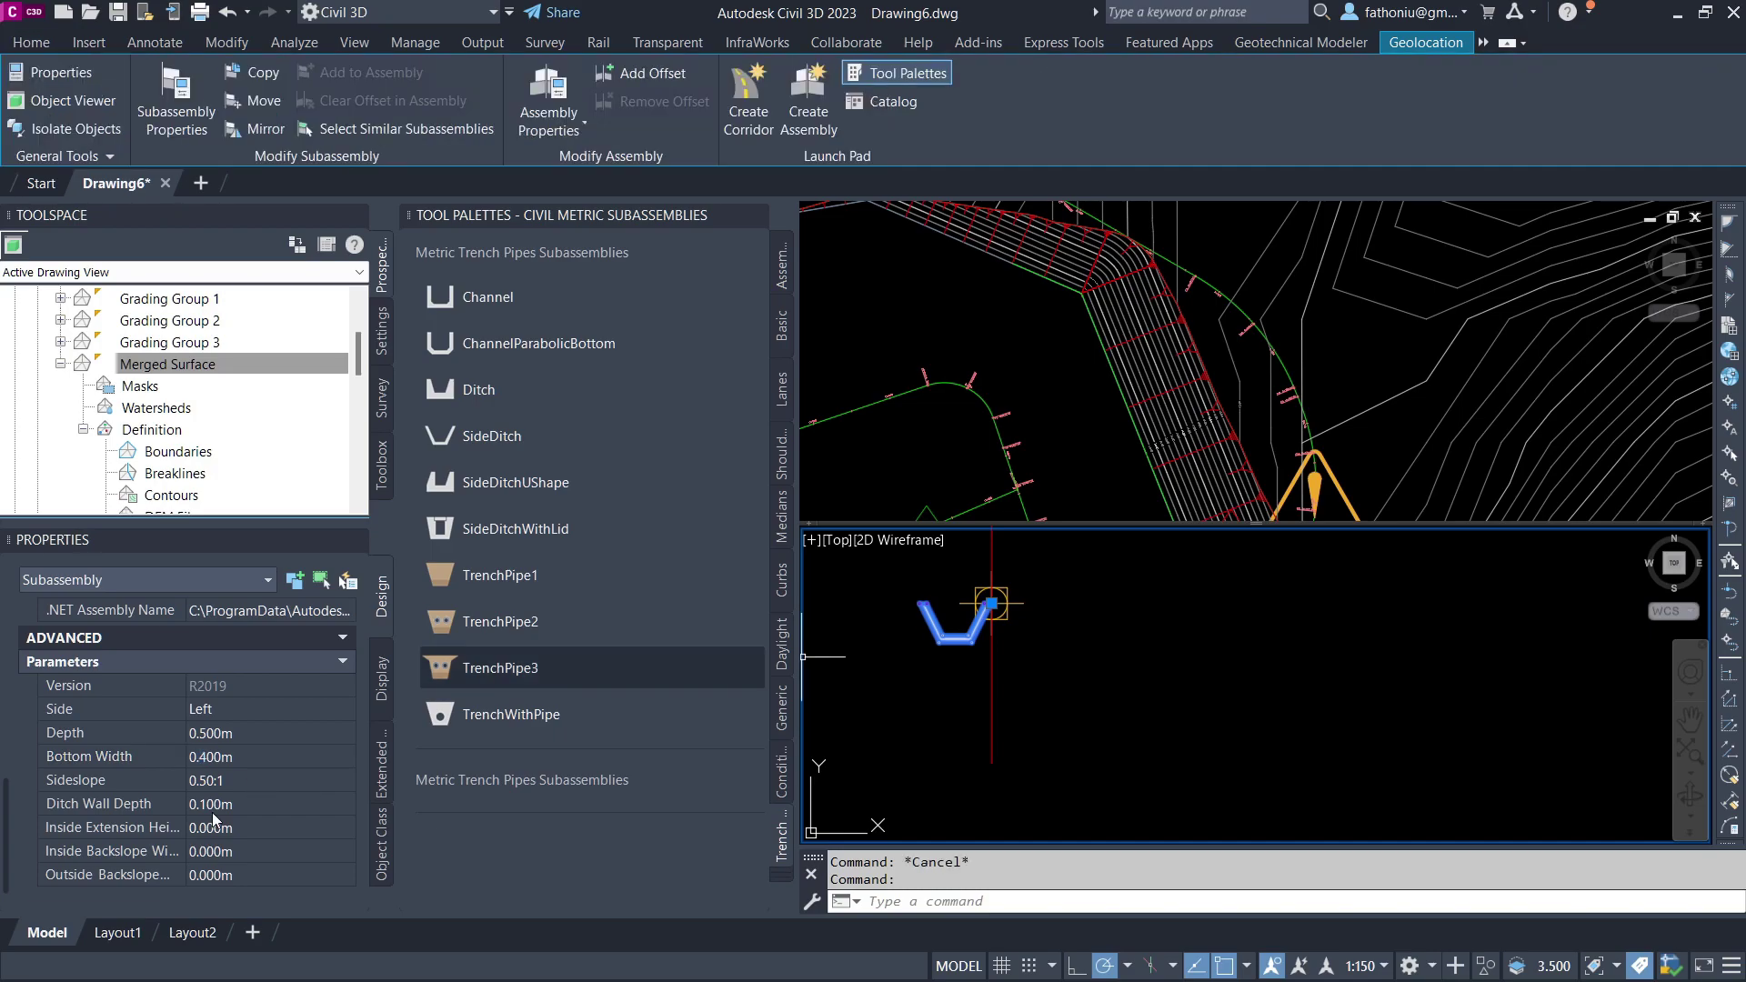
key(Escape)
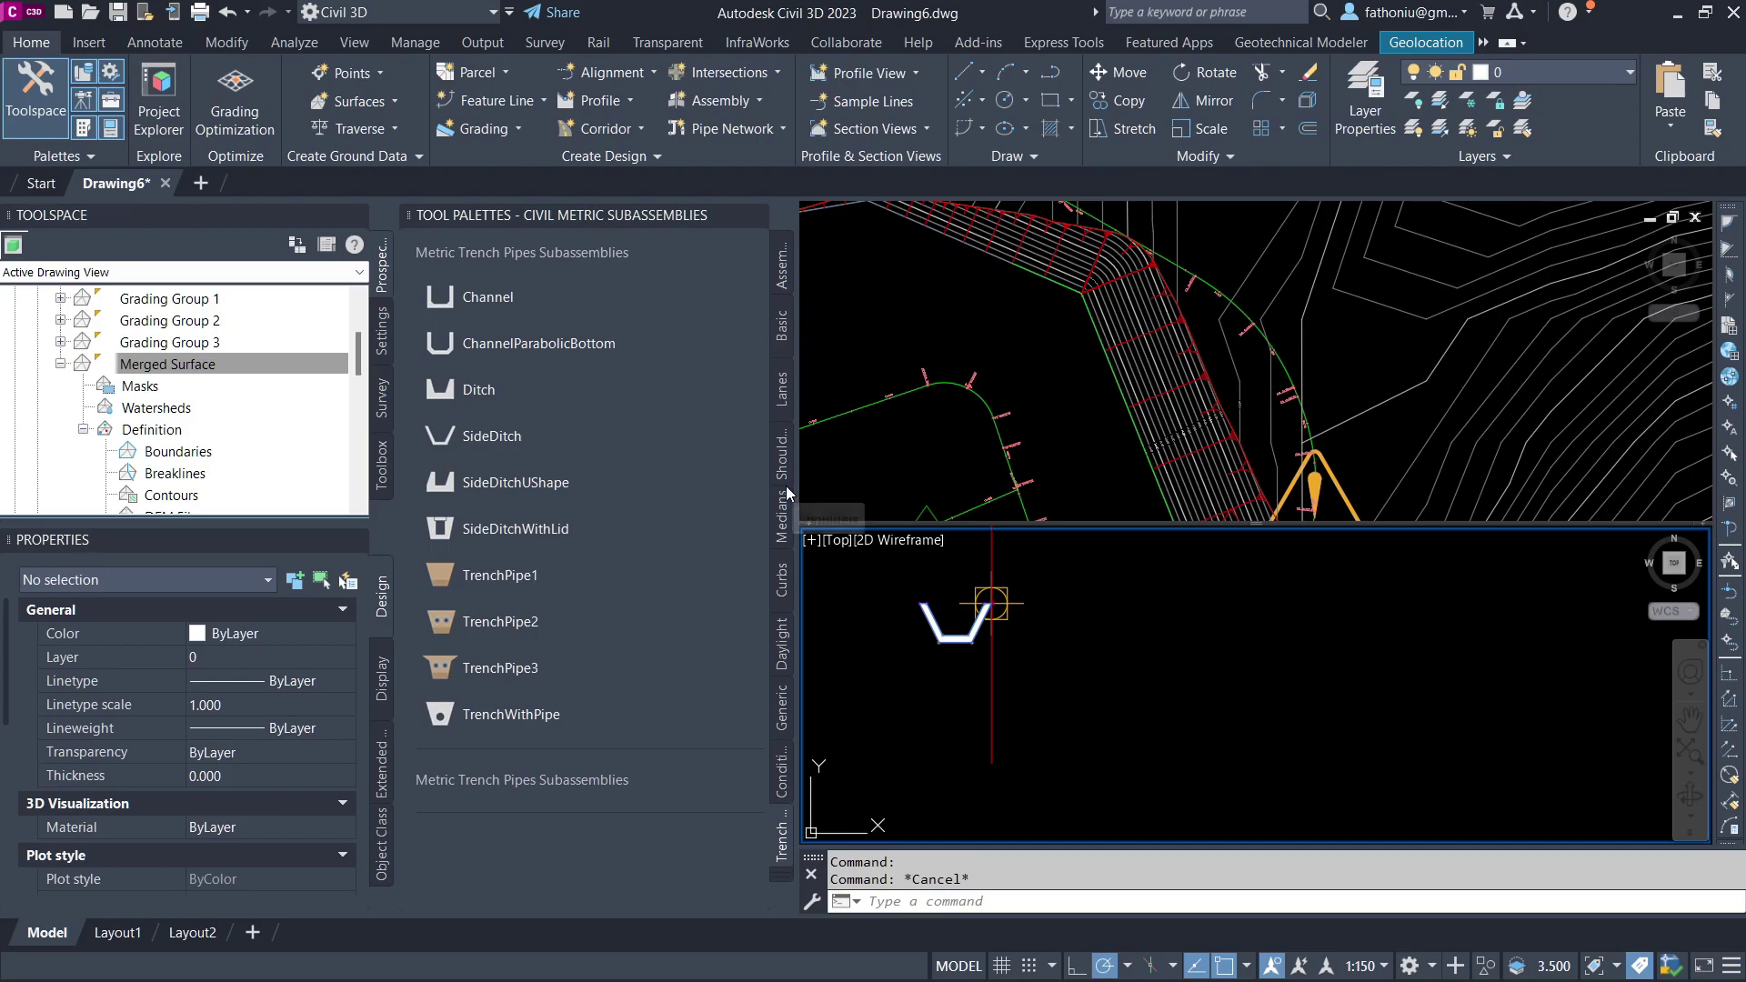
Attach a DaylightBench subassembly on the Left side to the ditch's outer upper edge, with a 1.50:1 cut slope
click(782, 644)
click(507, 390)
click(244, 680)
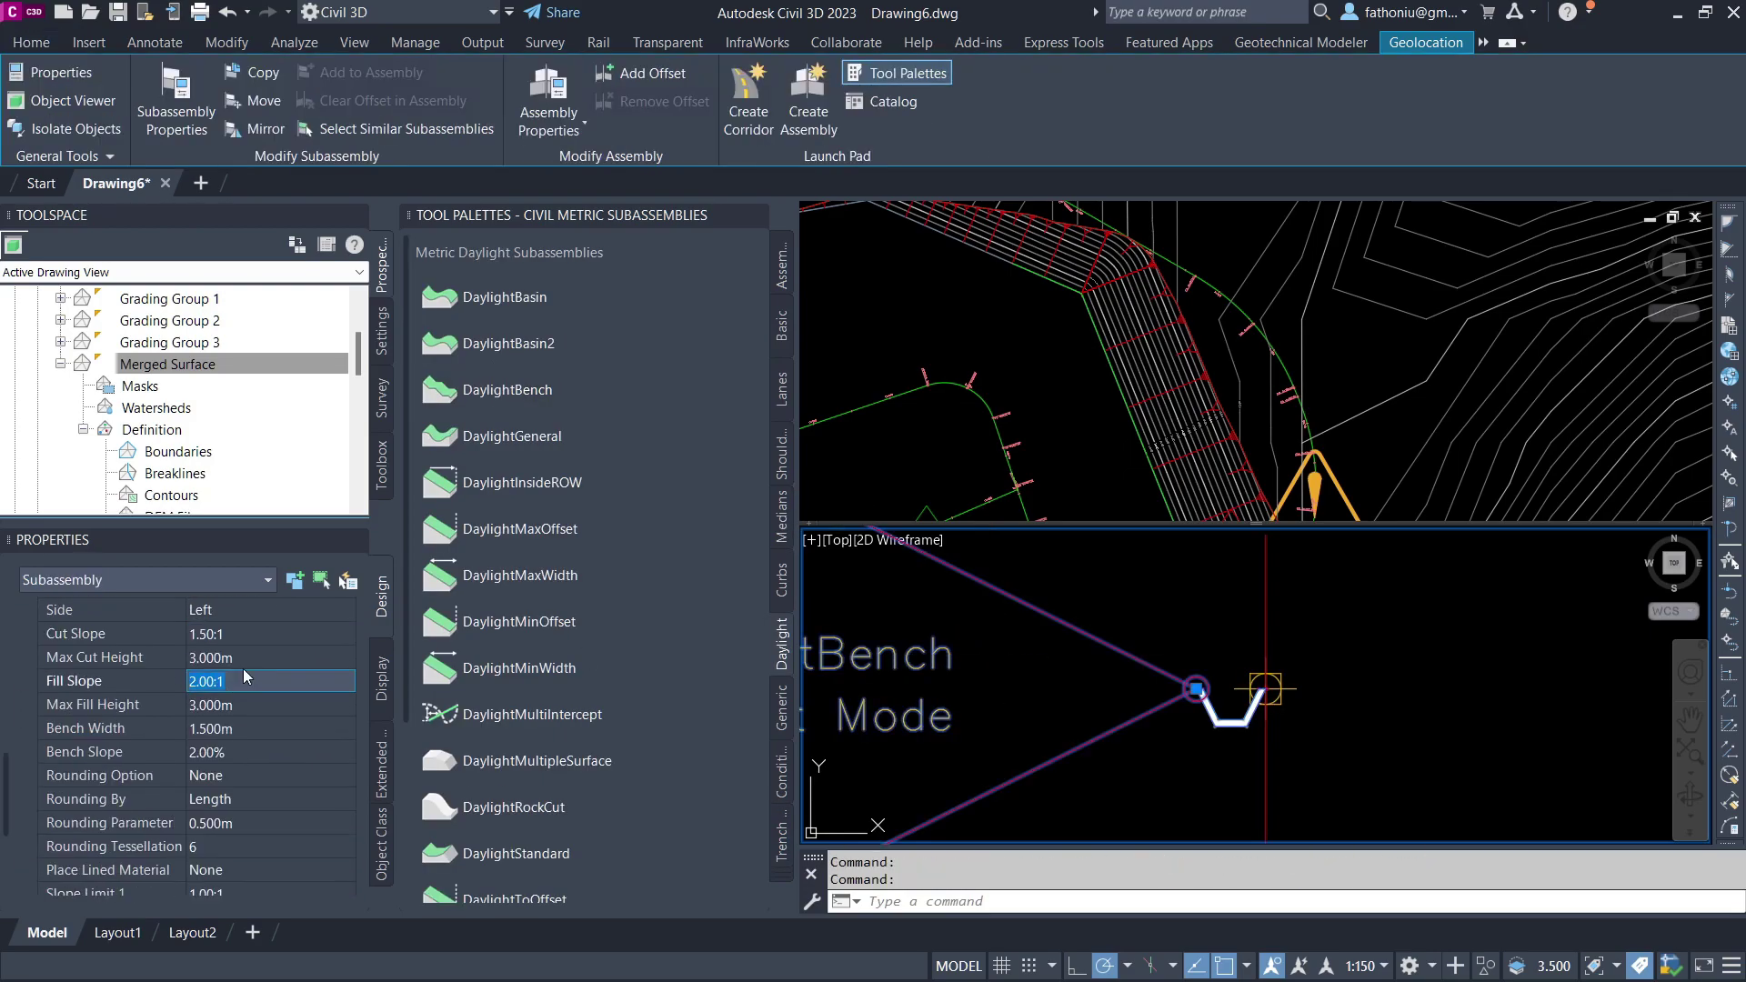
key(Escape)
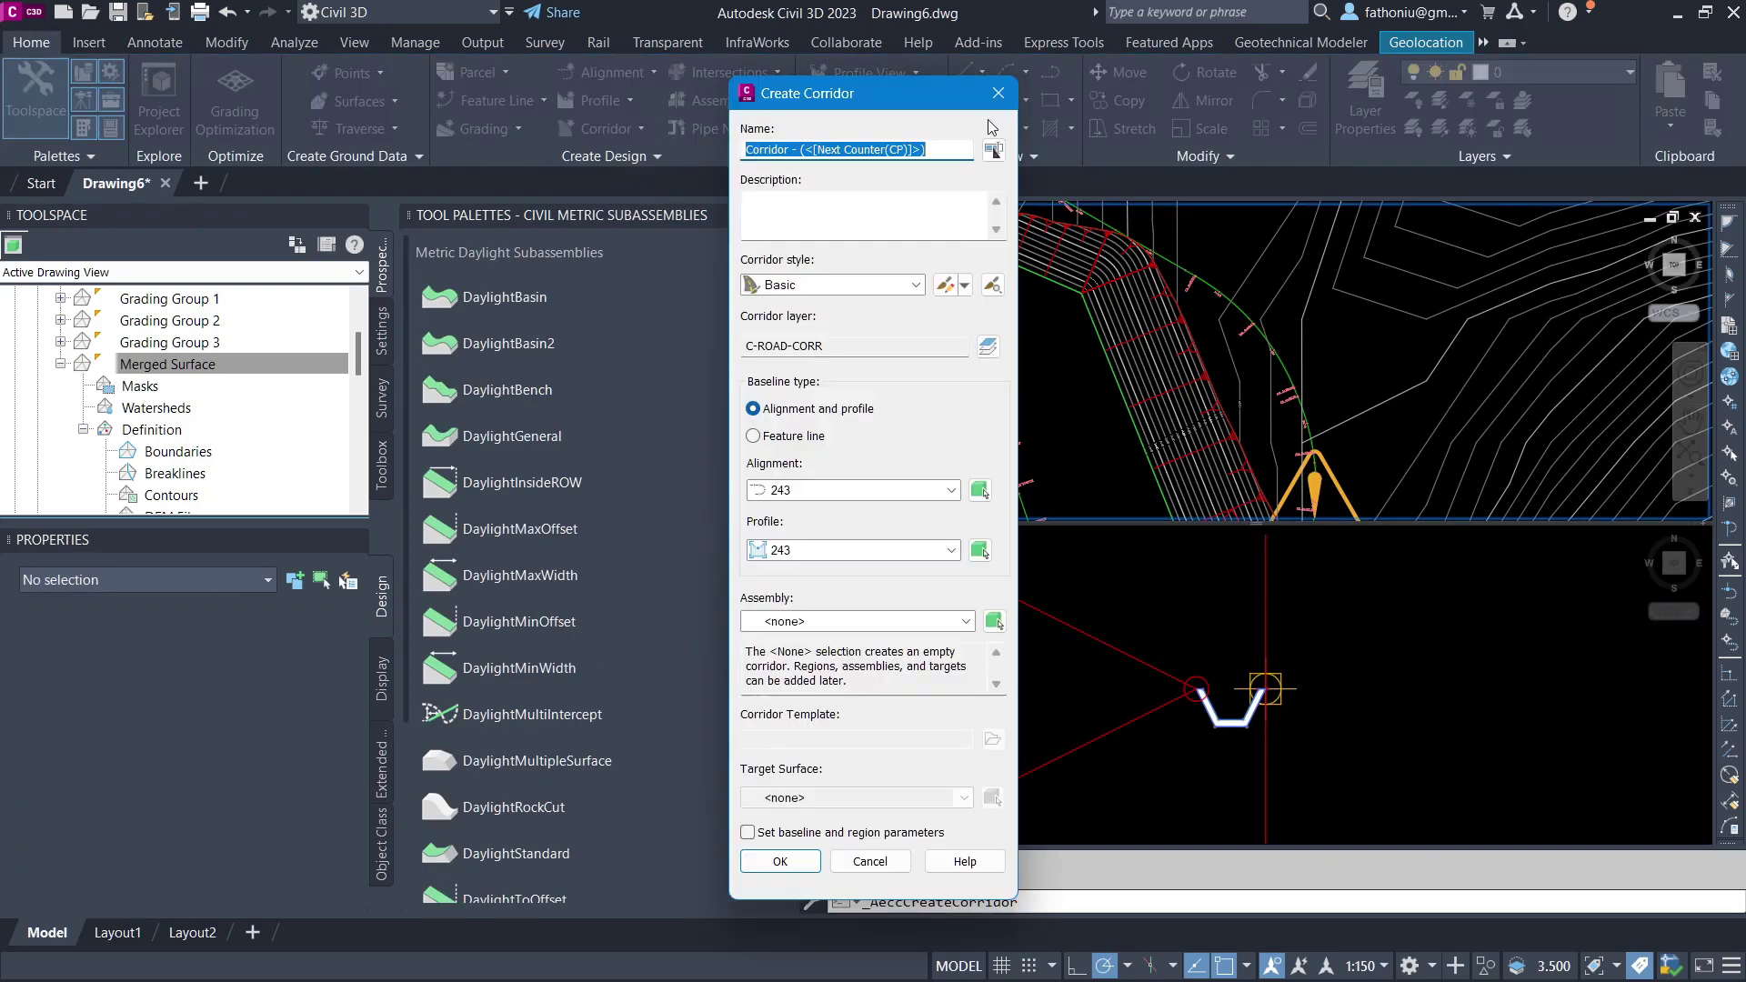
click(1003, 98)
Sample a surface profile of Merged Surface along Alignment - (2) on the slope's inner edge
scroll(1002, 324, down, 2)
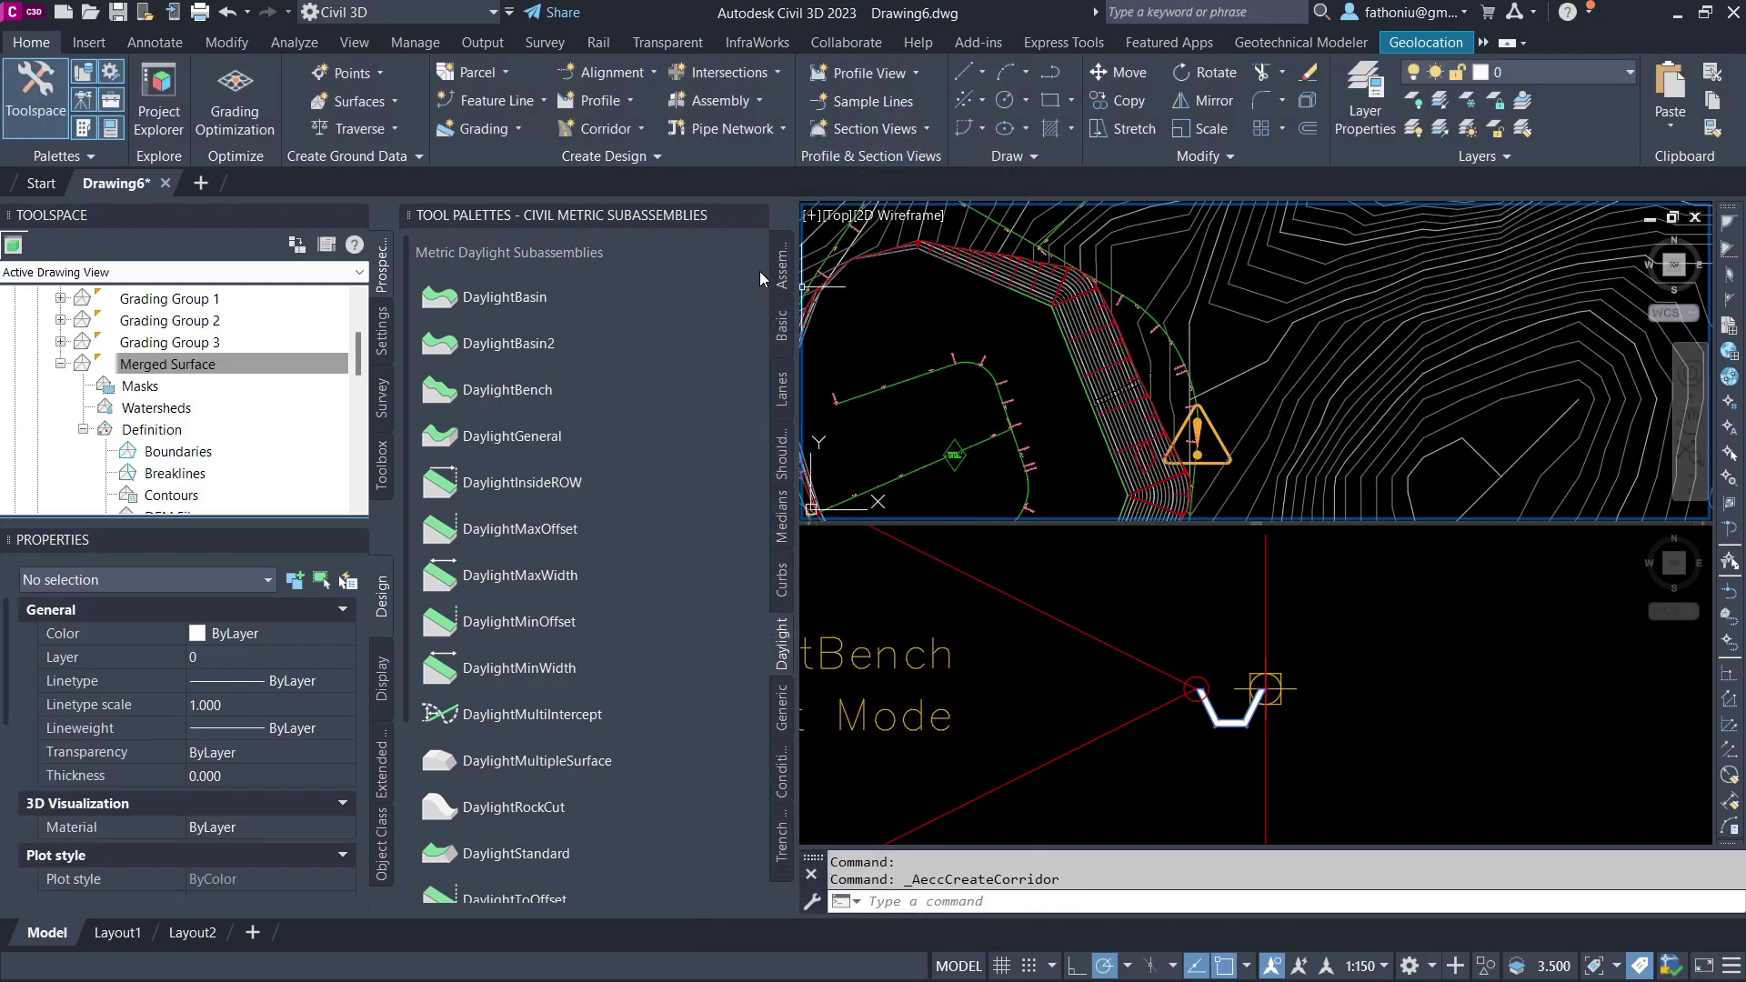
click(1030, 295)
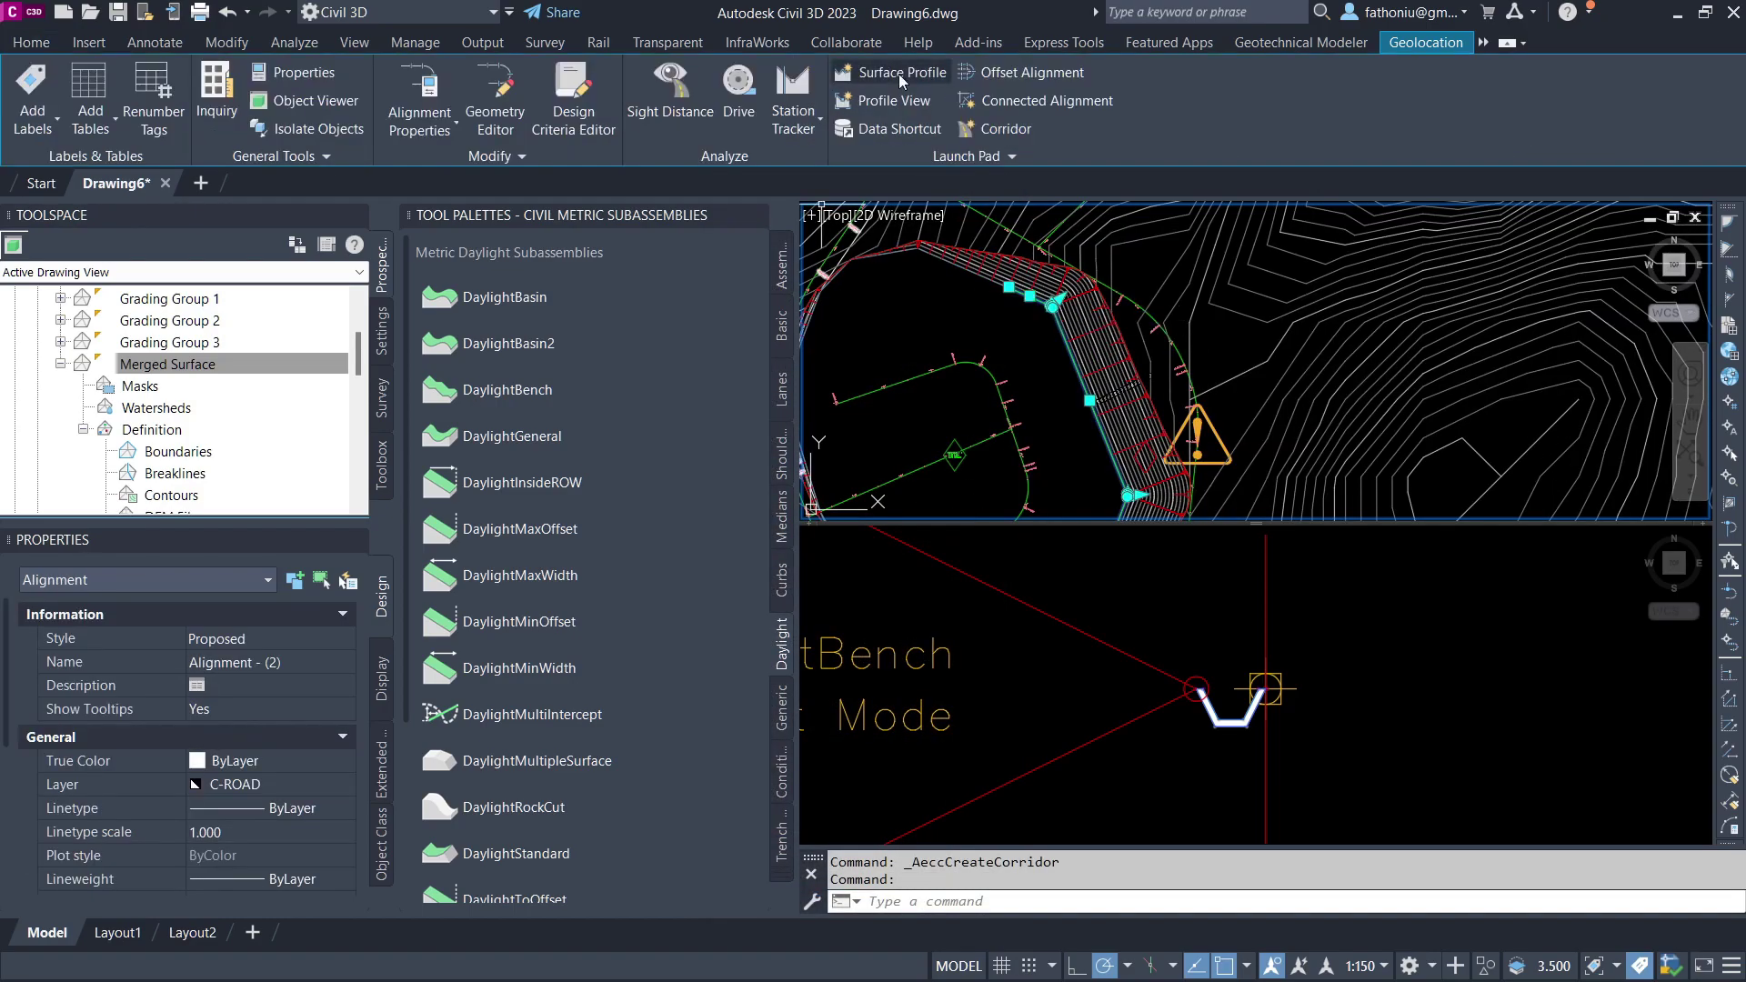
click(901, 74)
click(1277, 142)
click(1092, 380)
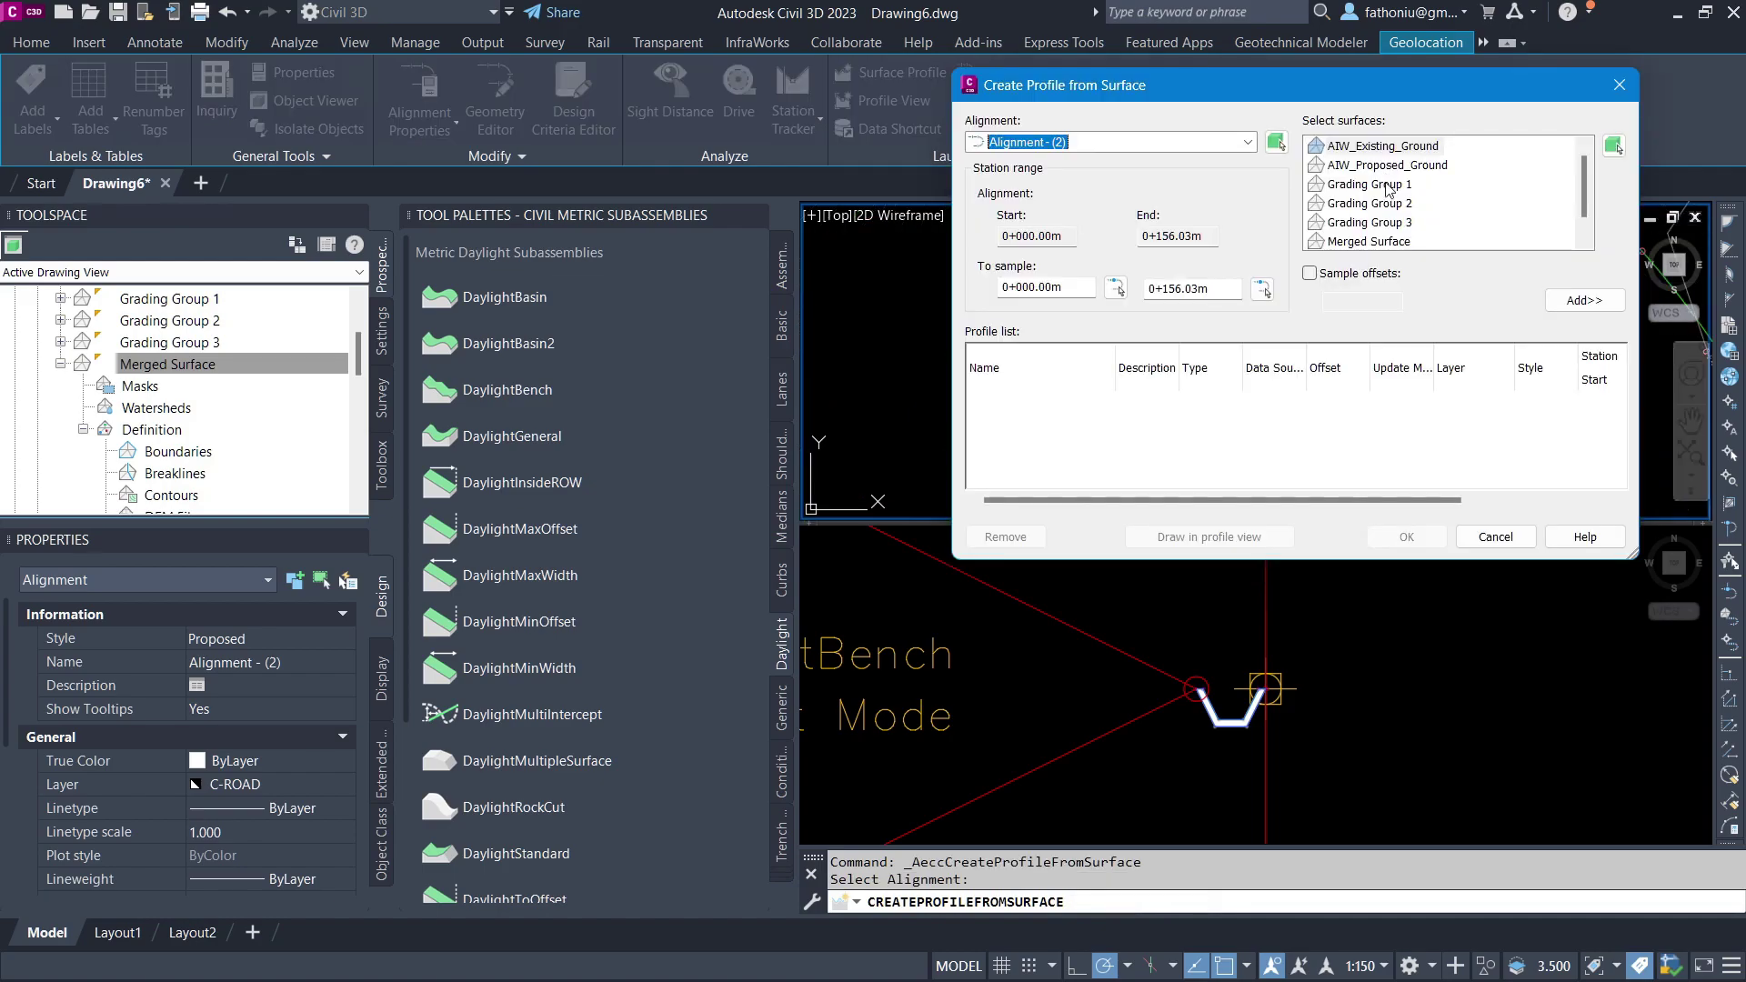
click(1368, 241)
click(1585, 300)
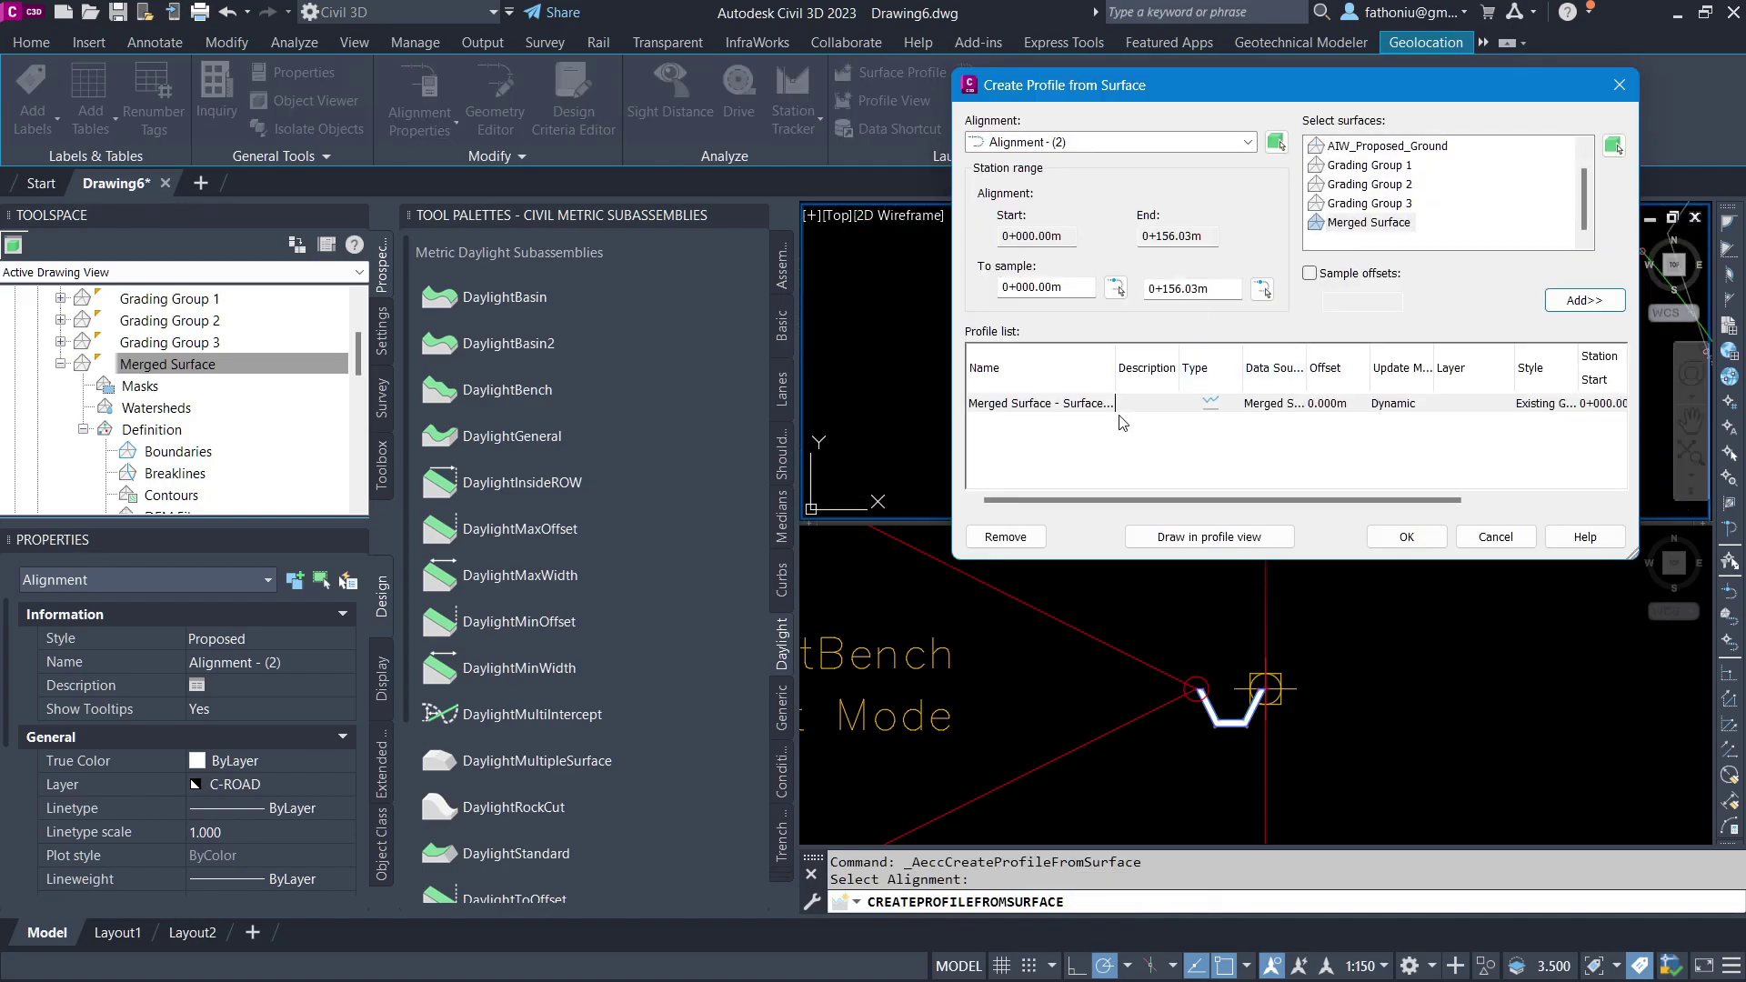
Draw the sampled profile in a new profile view and place it in an empty area of the drawing
click(1215, 537)
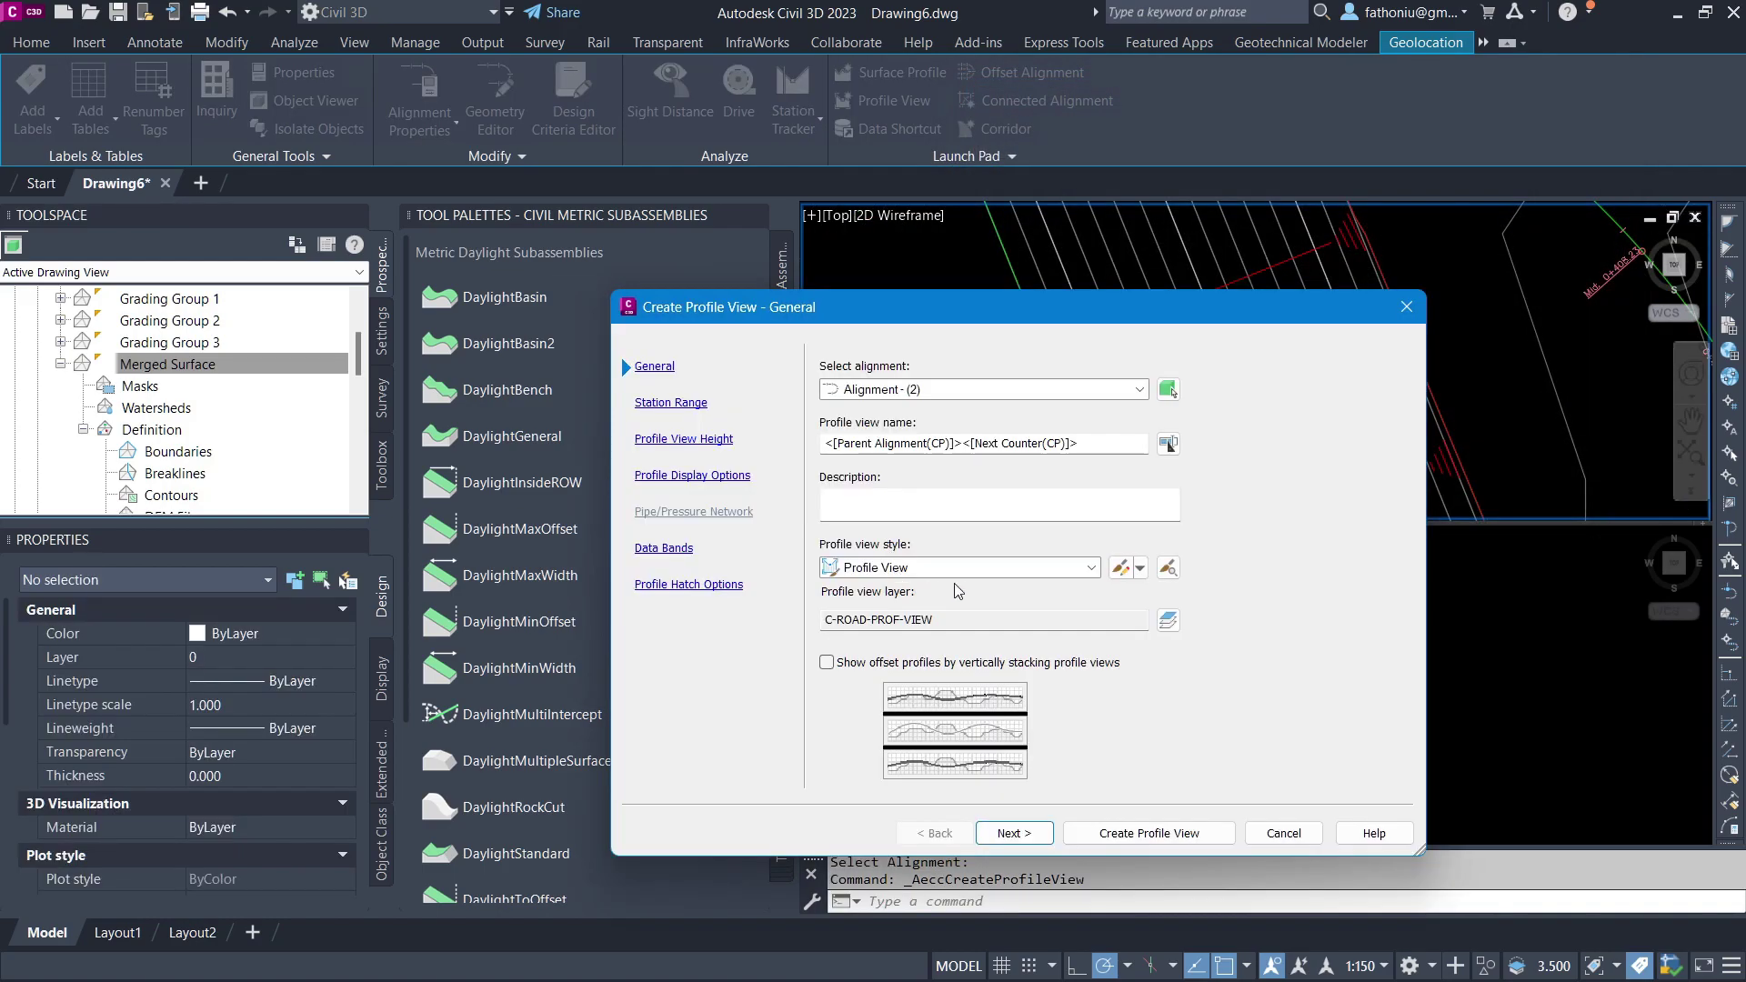
click(1170, 831)
click(1255, 403)
Edit the new profile view's properties and accept the settings
right_click(1061, 344)
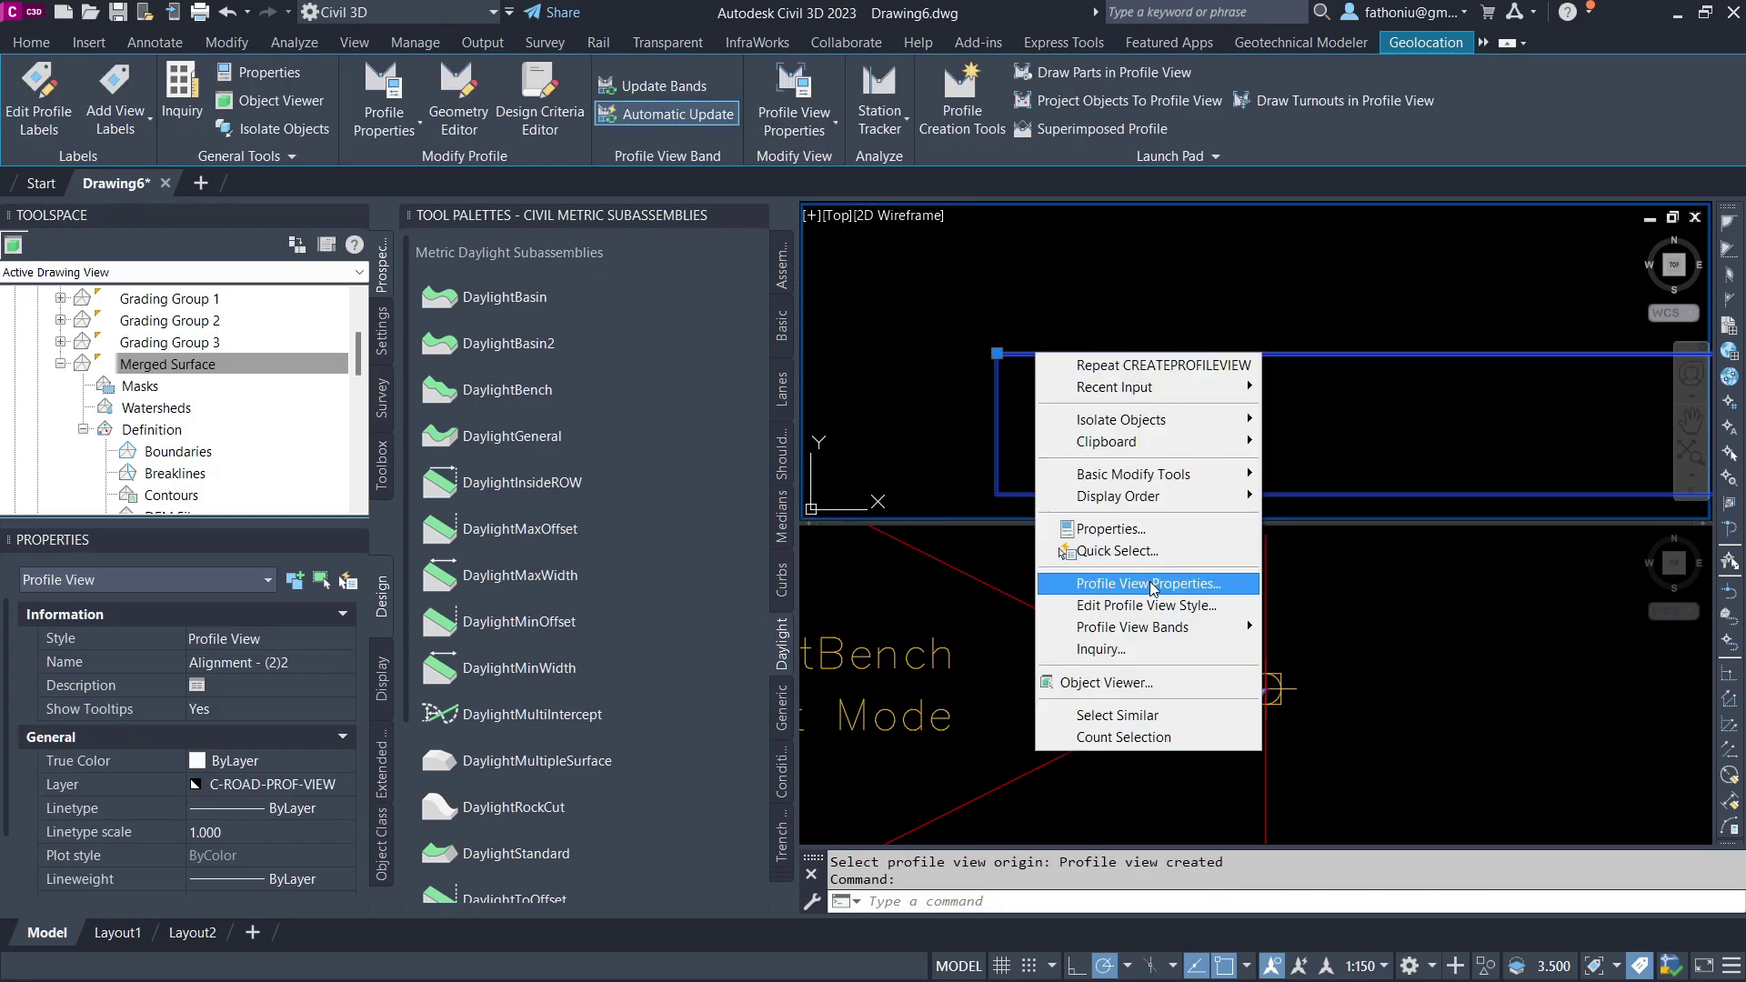
click(1173, 797)
click(307, 506)
click(474, 503)
key(Return)
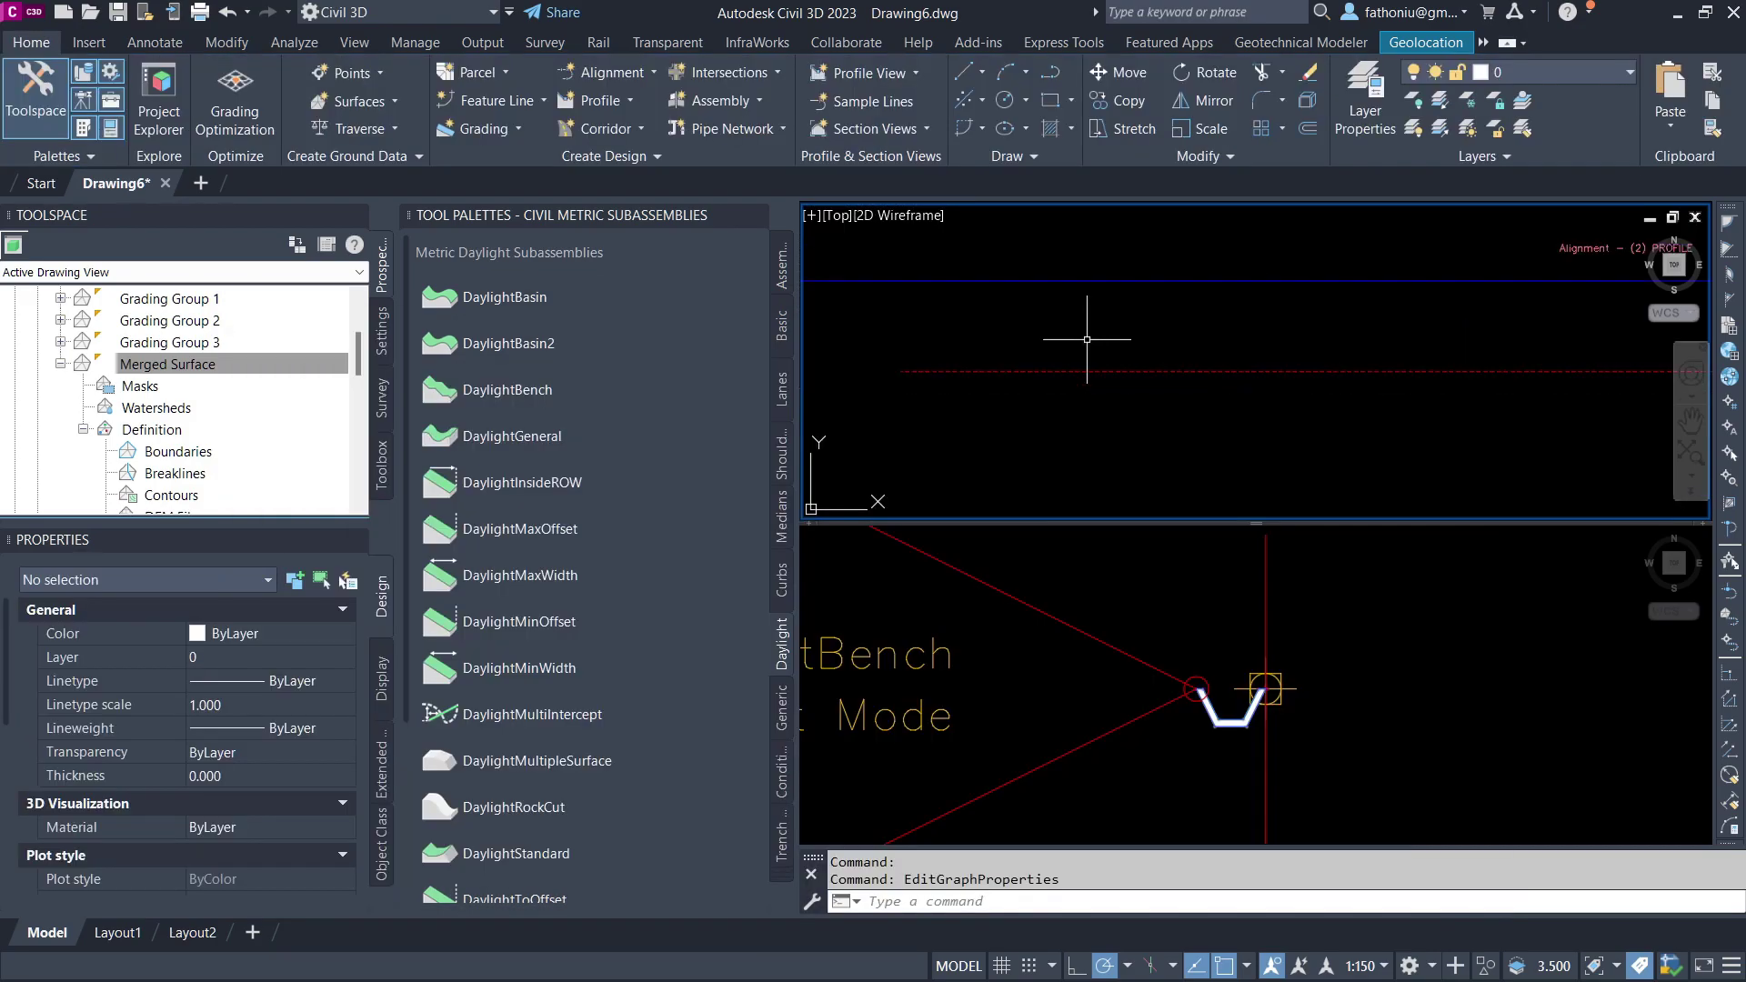
Create a layout profile with the Design Profile style and Complete Label Set, and draw its tangents along the sampled surface line
click(621, 102)
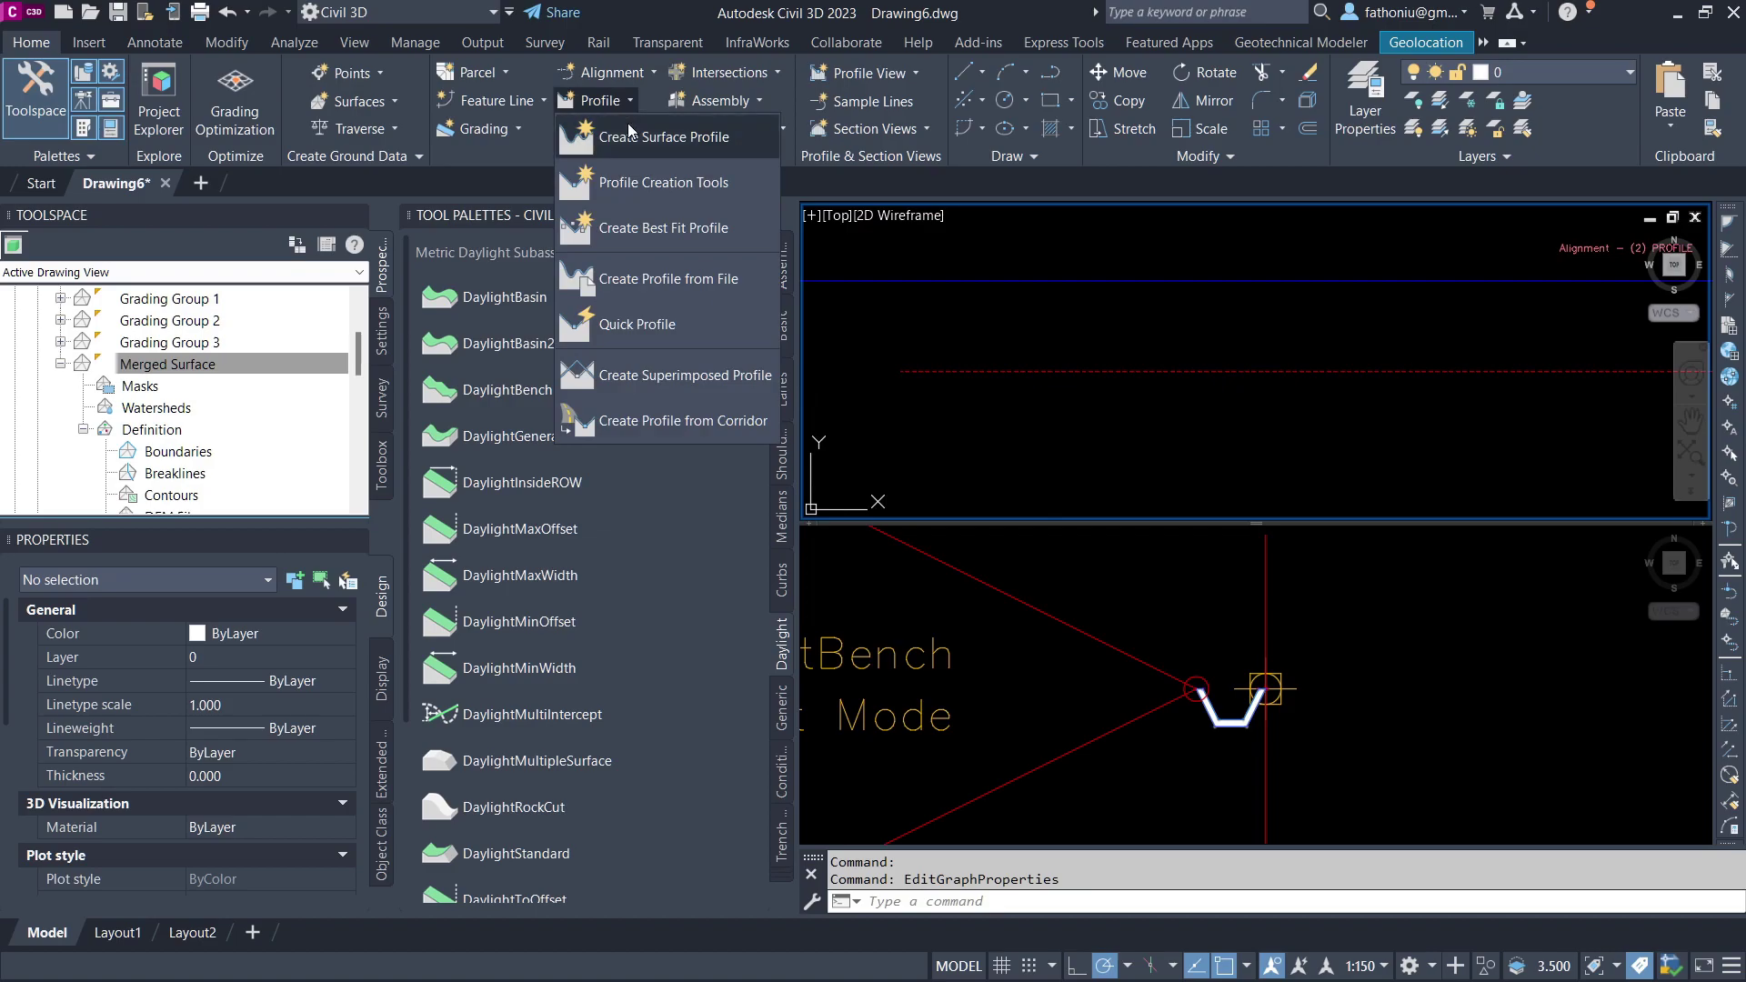
click(641, 182)
click(936, 300)
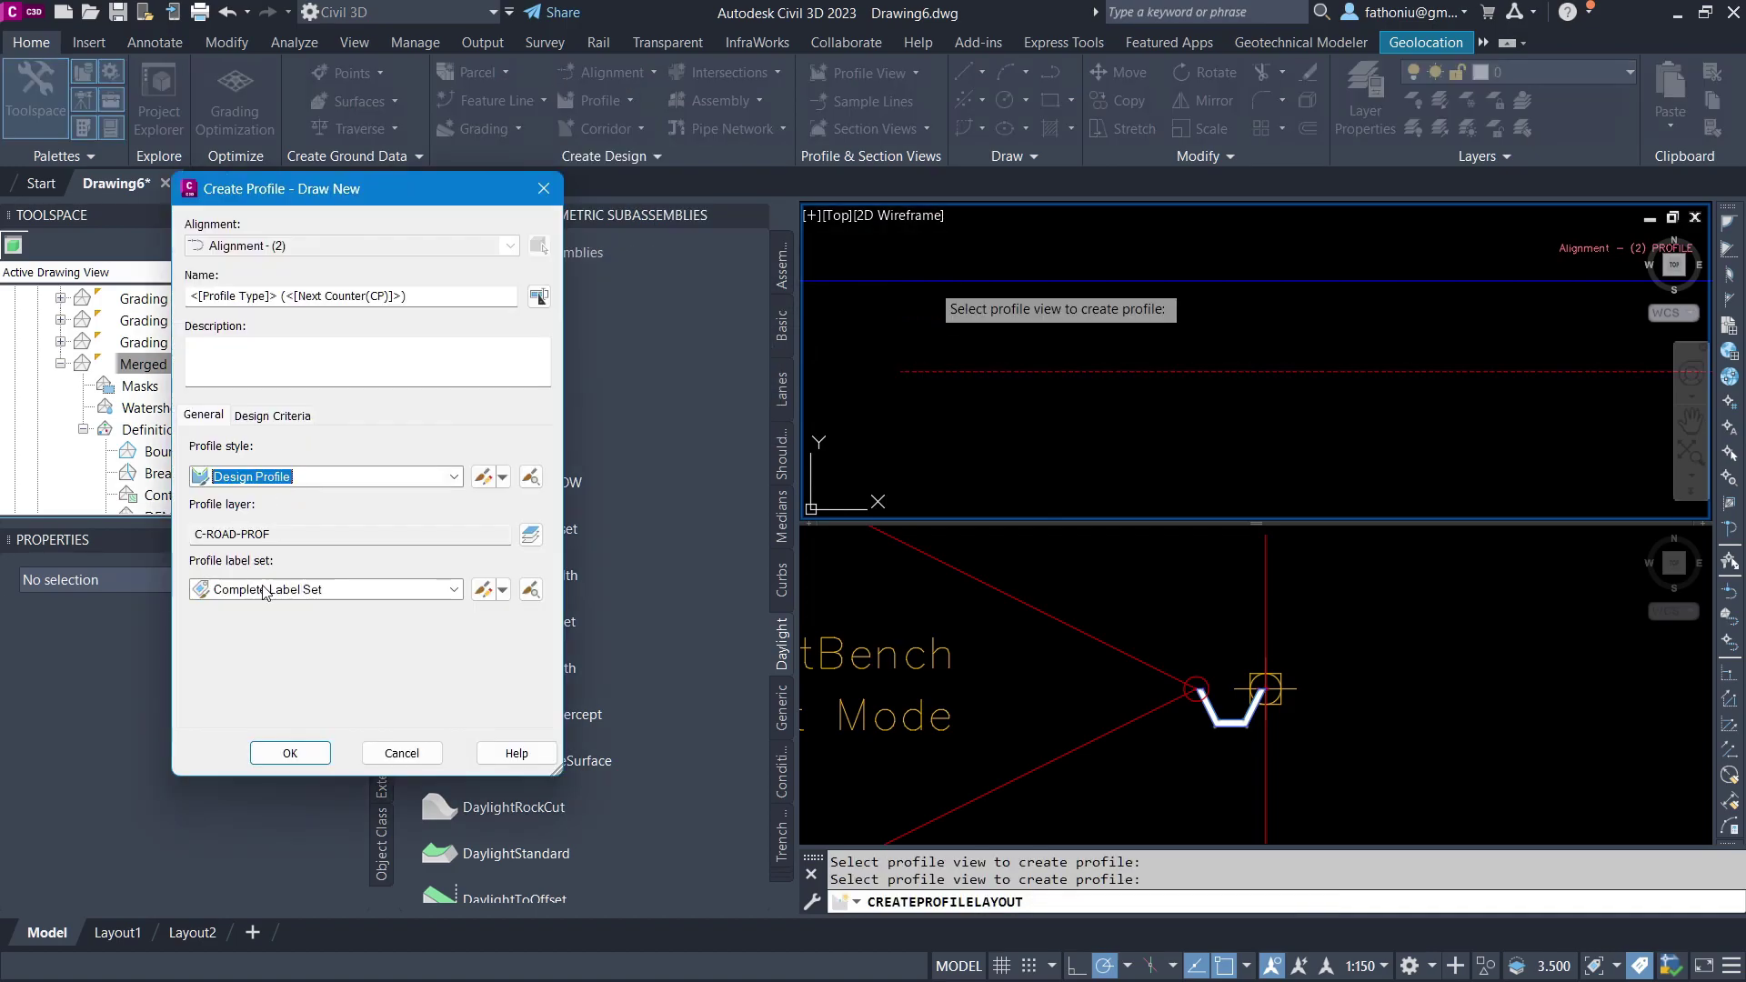
key(Return)
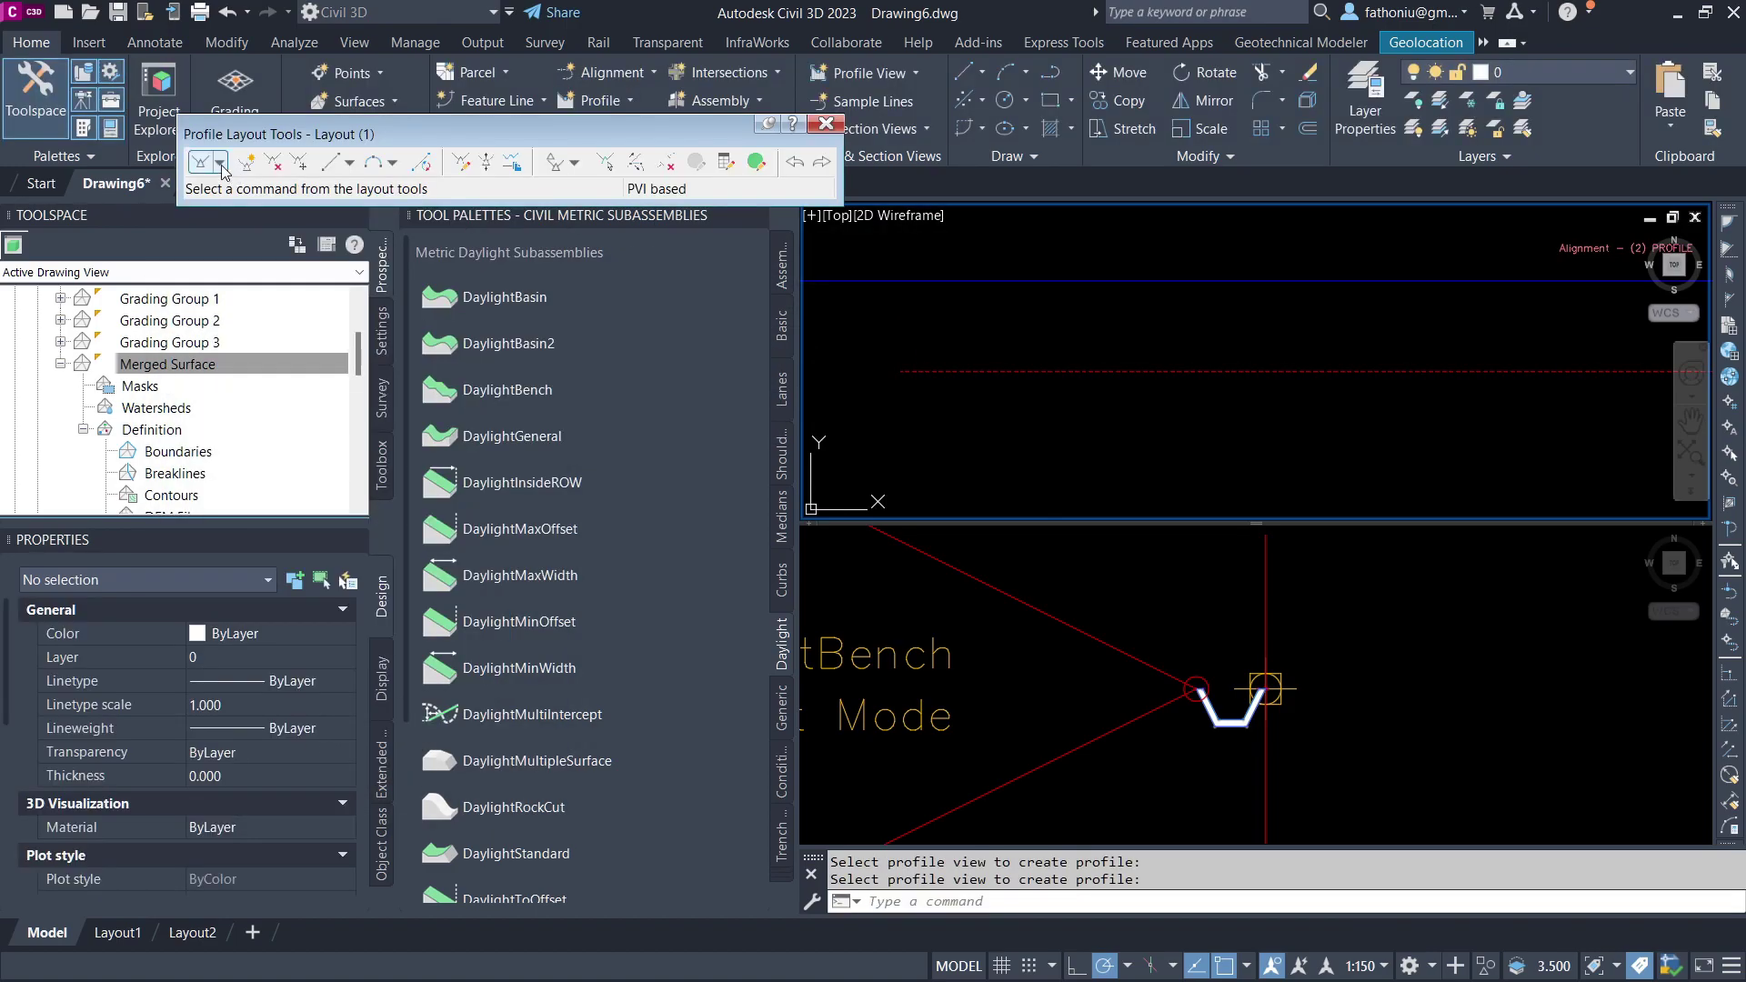
click(207, 161)
click(1017, 382)
key(Escape)
key(Escape)
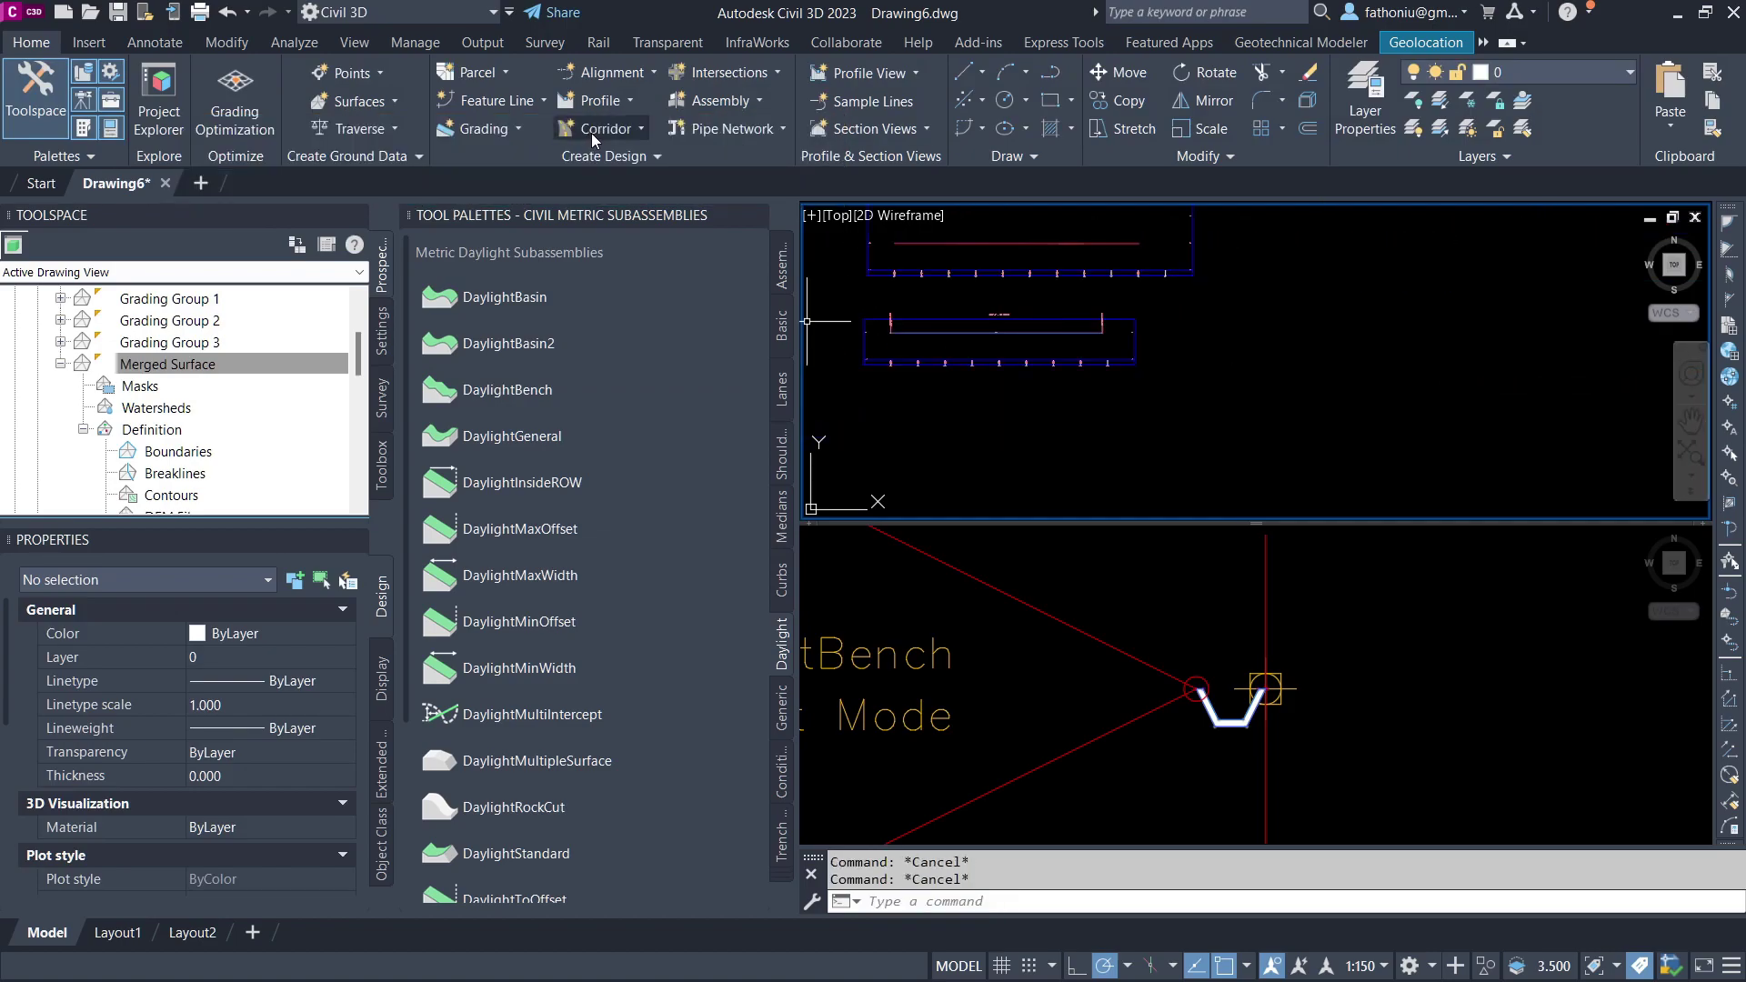
Try to set up a new corridor that uses Alignment - (2) as its baseline alignment
scroll(1126, 292, down, 10)
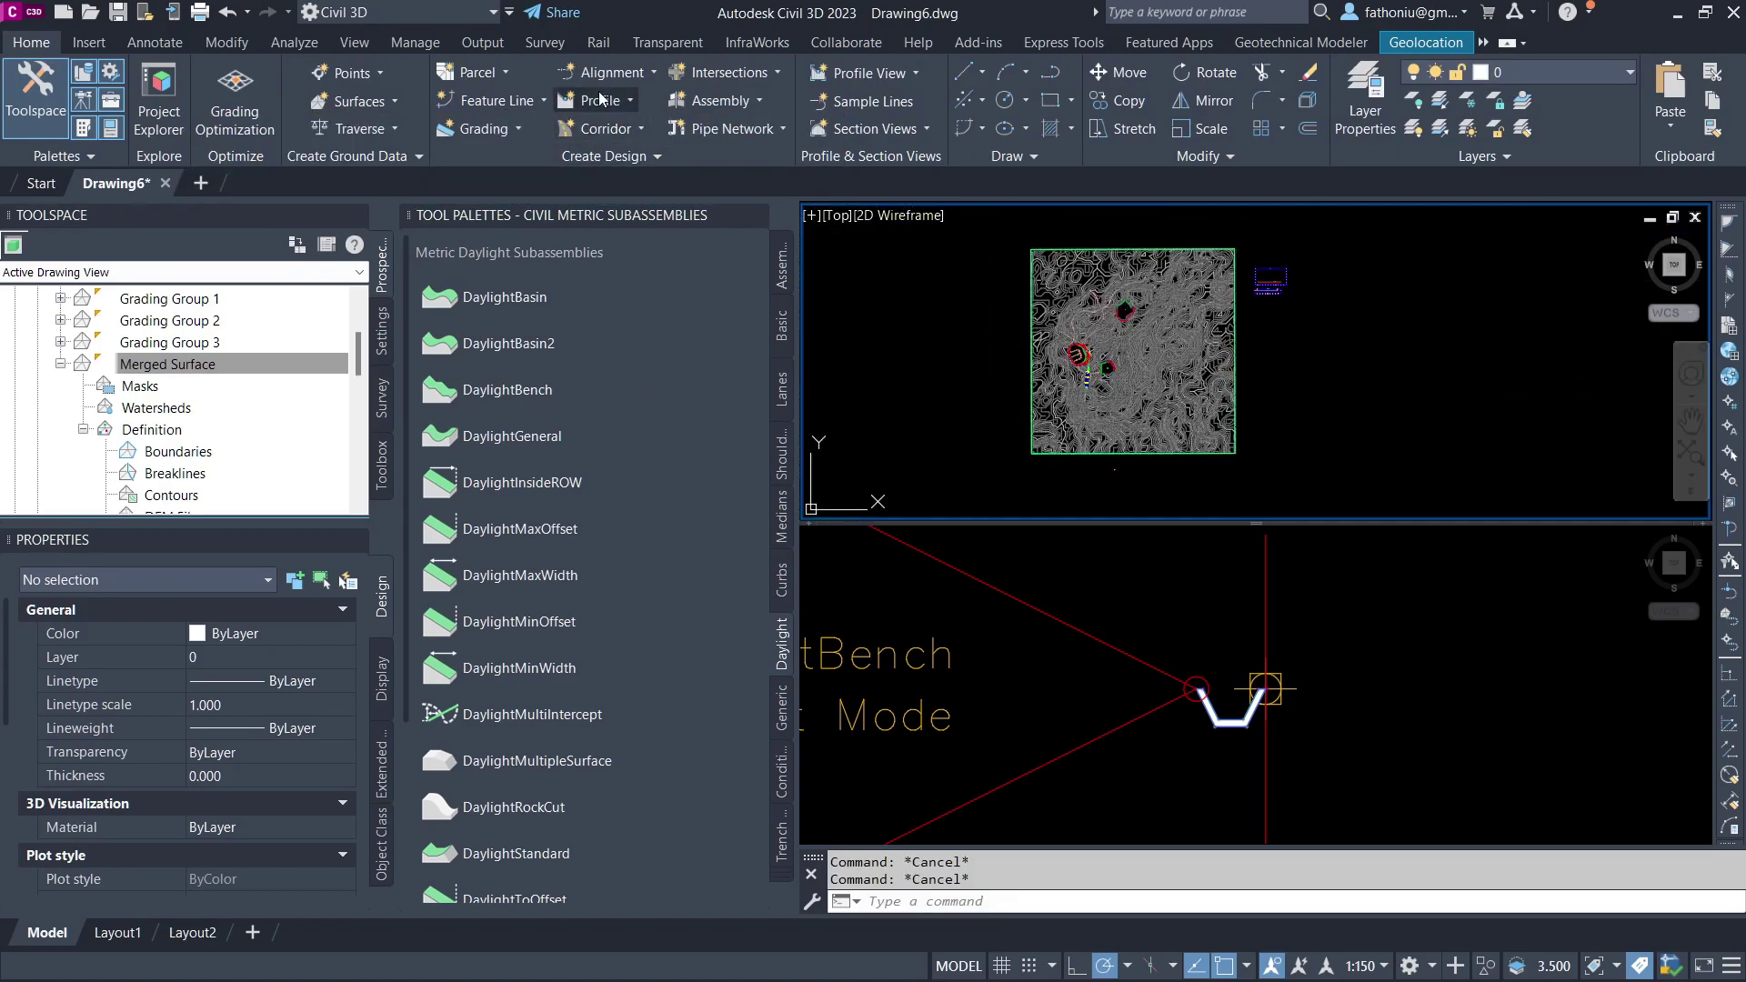
click(601, 129)
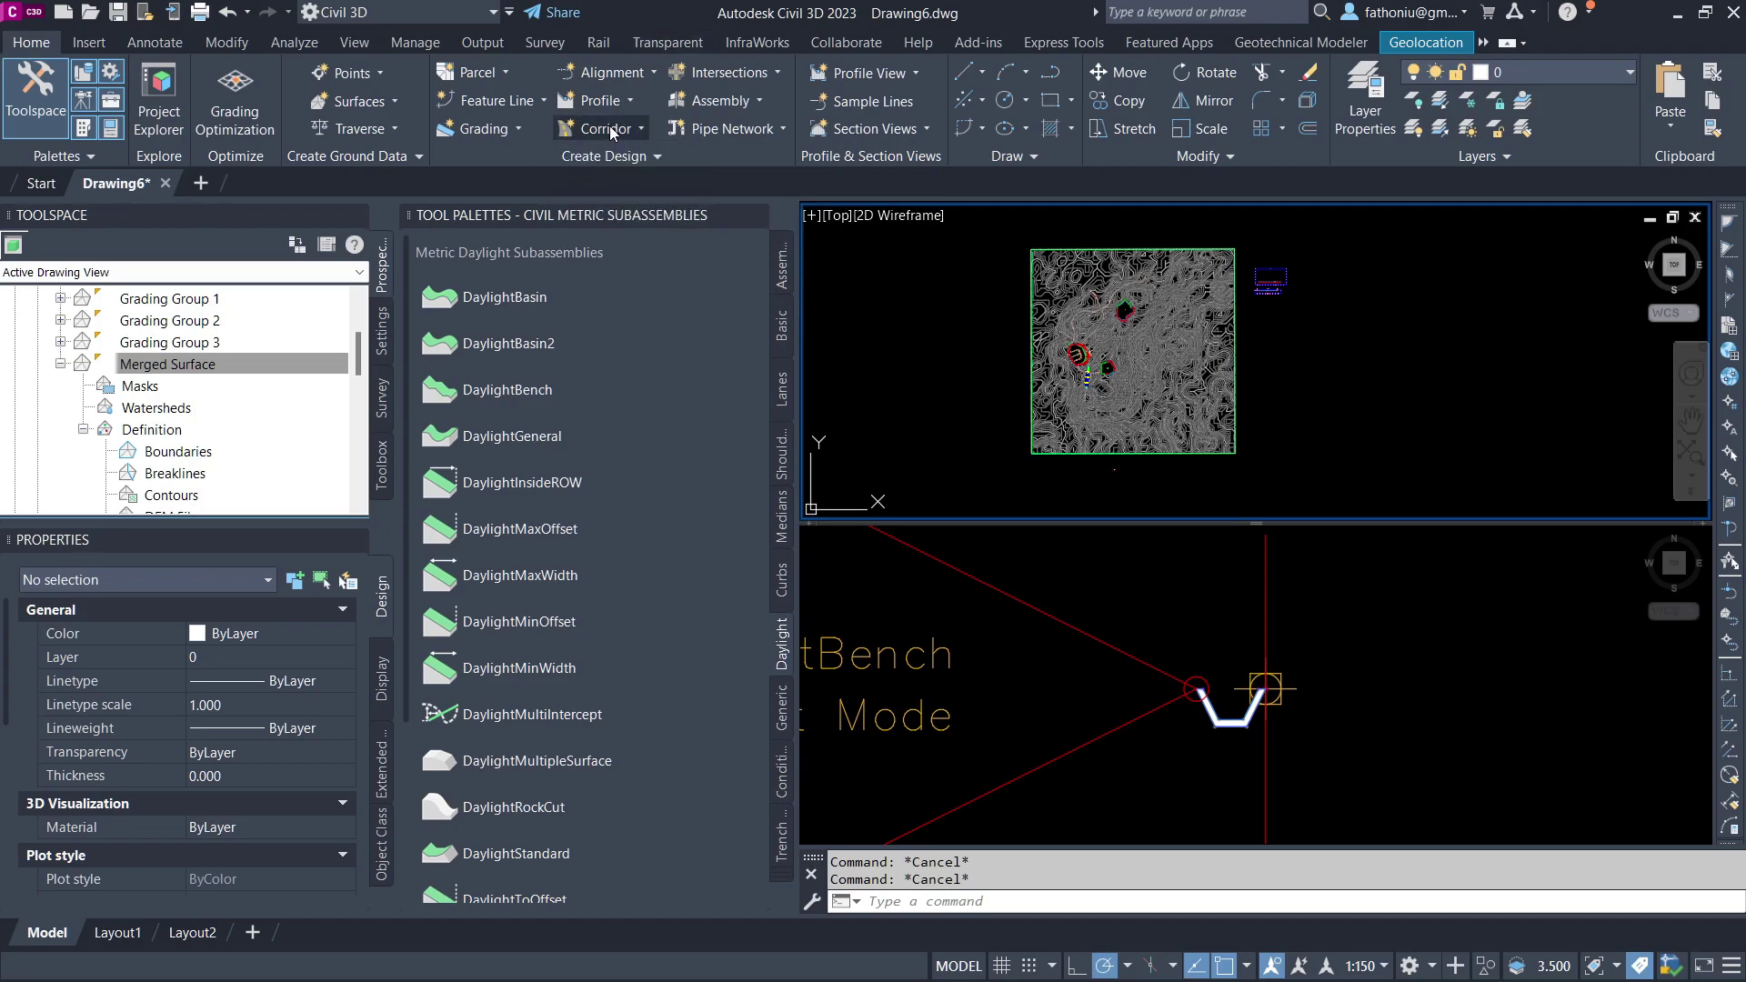
click(597, 132)
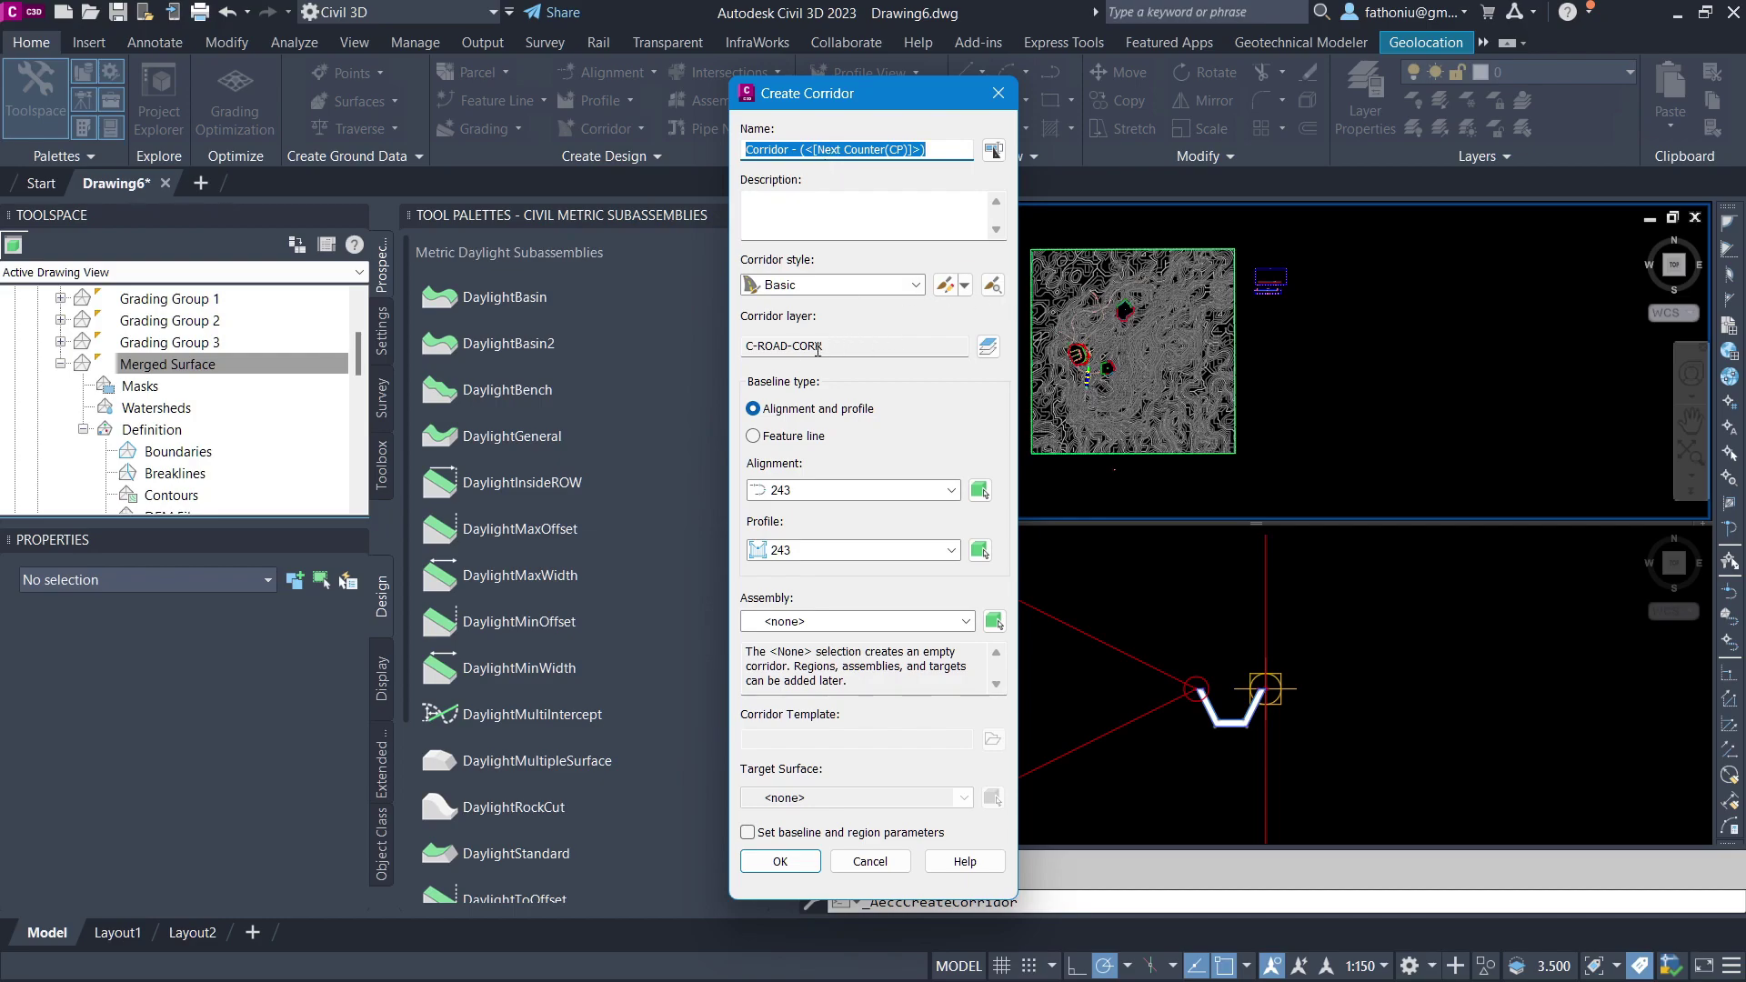
click(979, 491)
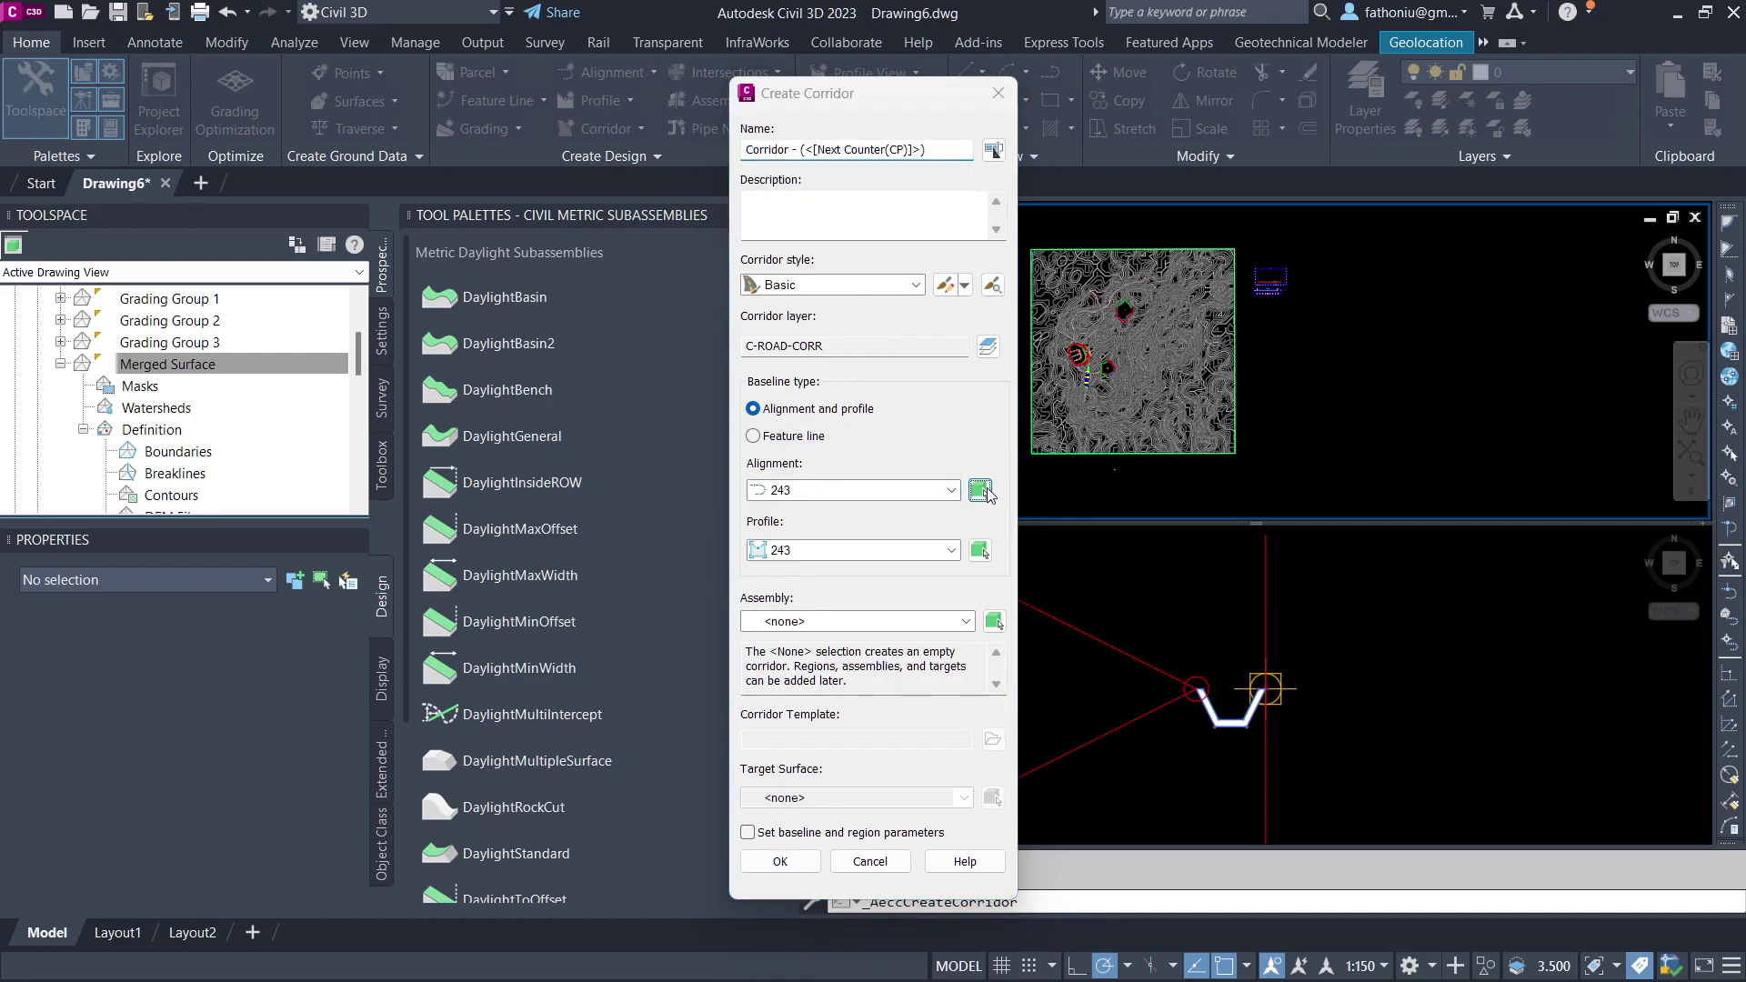
scroll(1084, 364, up, 10)
click(1096, 323)
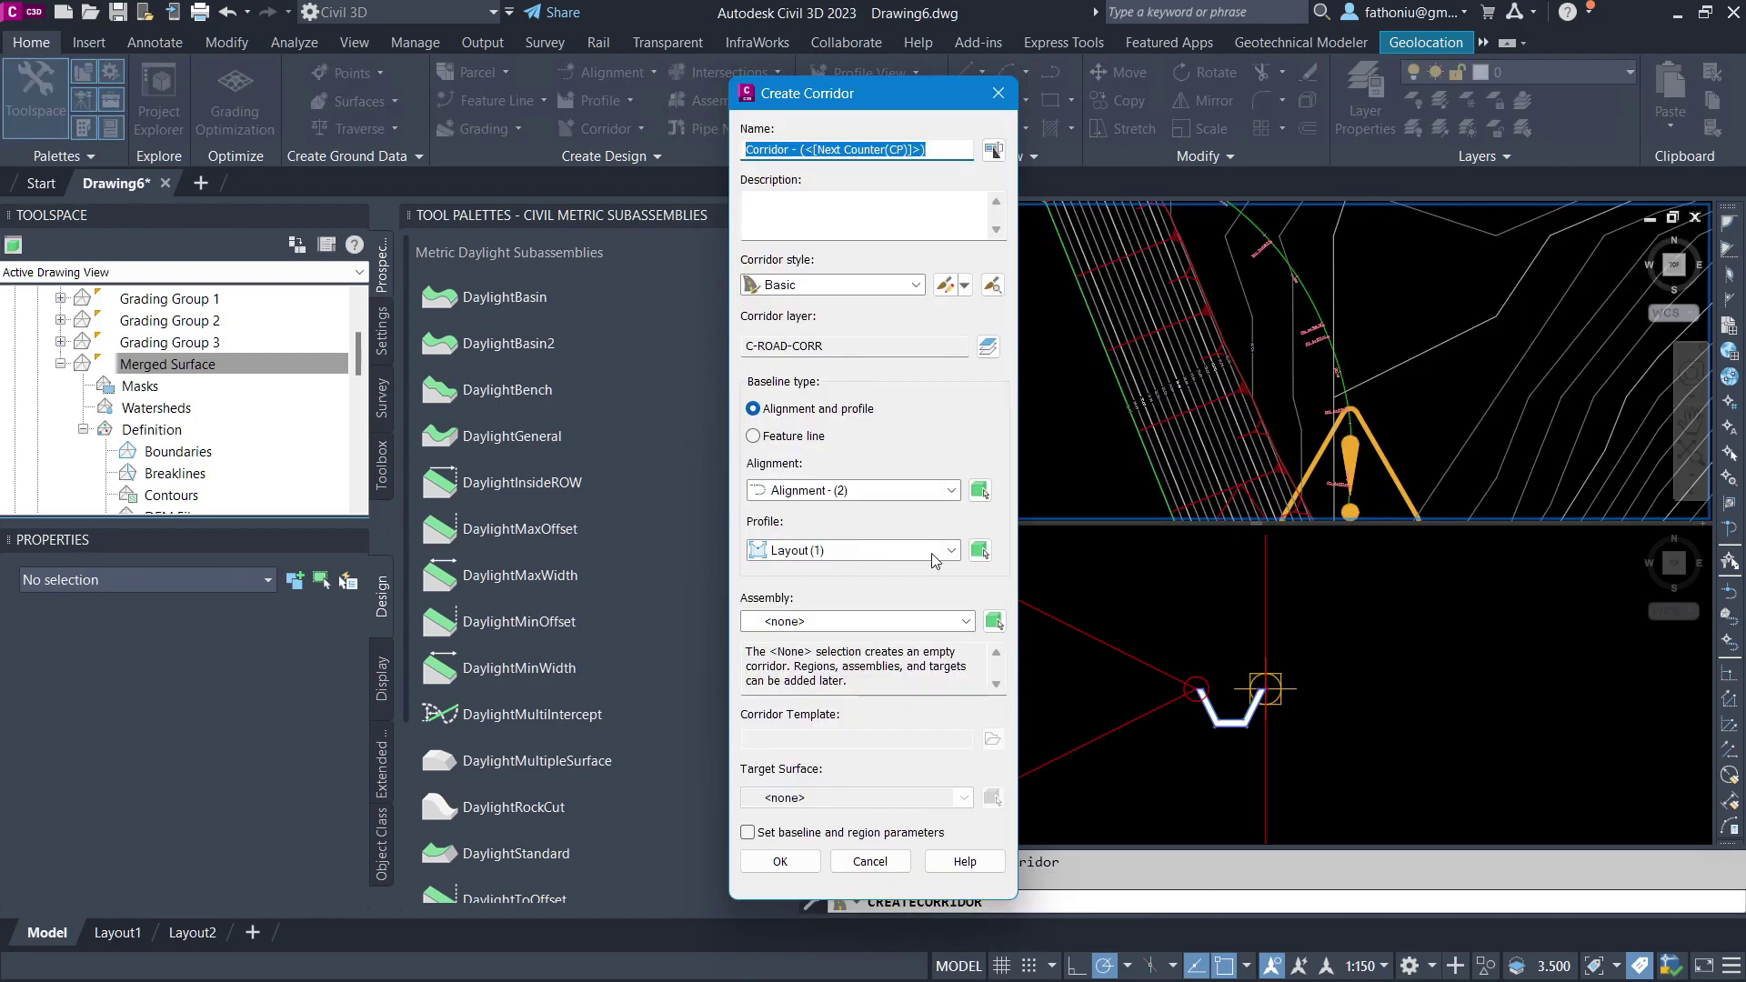
Assign the Layout (1) profile and the Null Assembly to the corridor being set up
click(979, 550)
scroll(1073, 400, down, 10)
scroll(1217, 373, up, 5)
click(1140, 298)
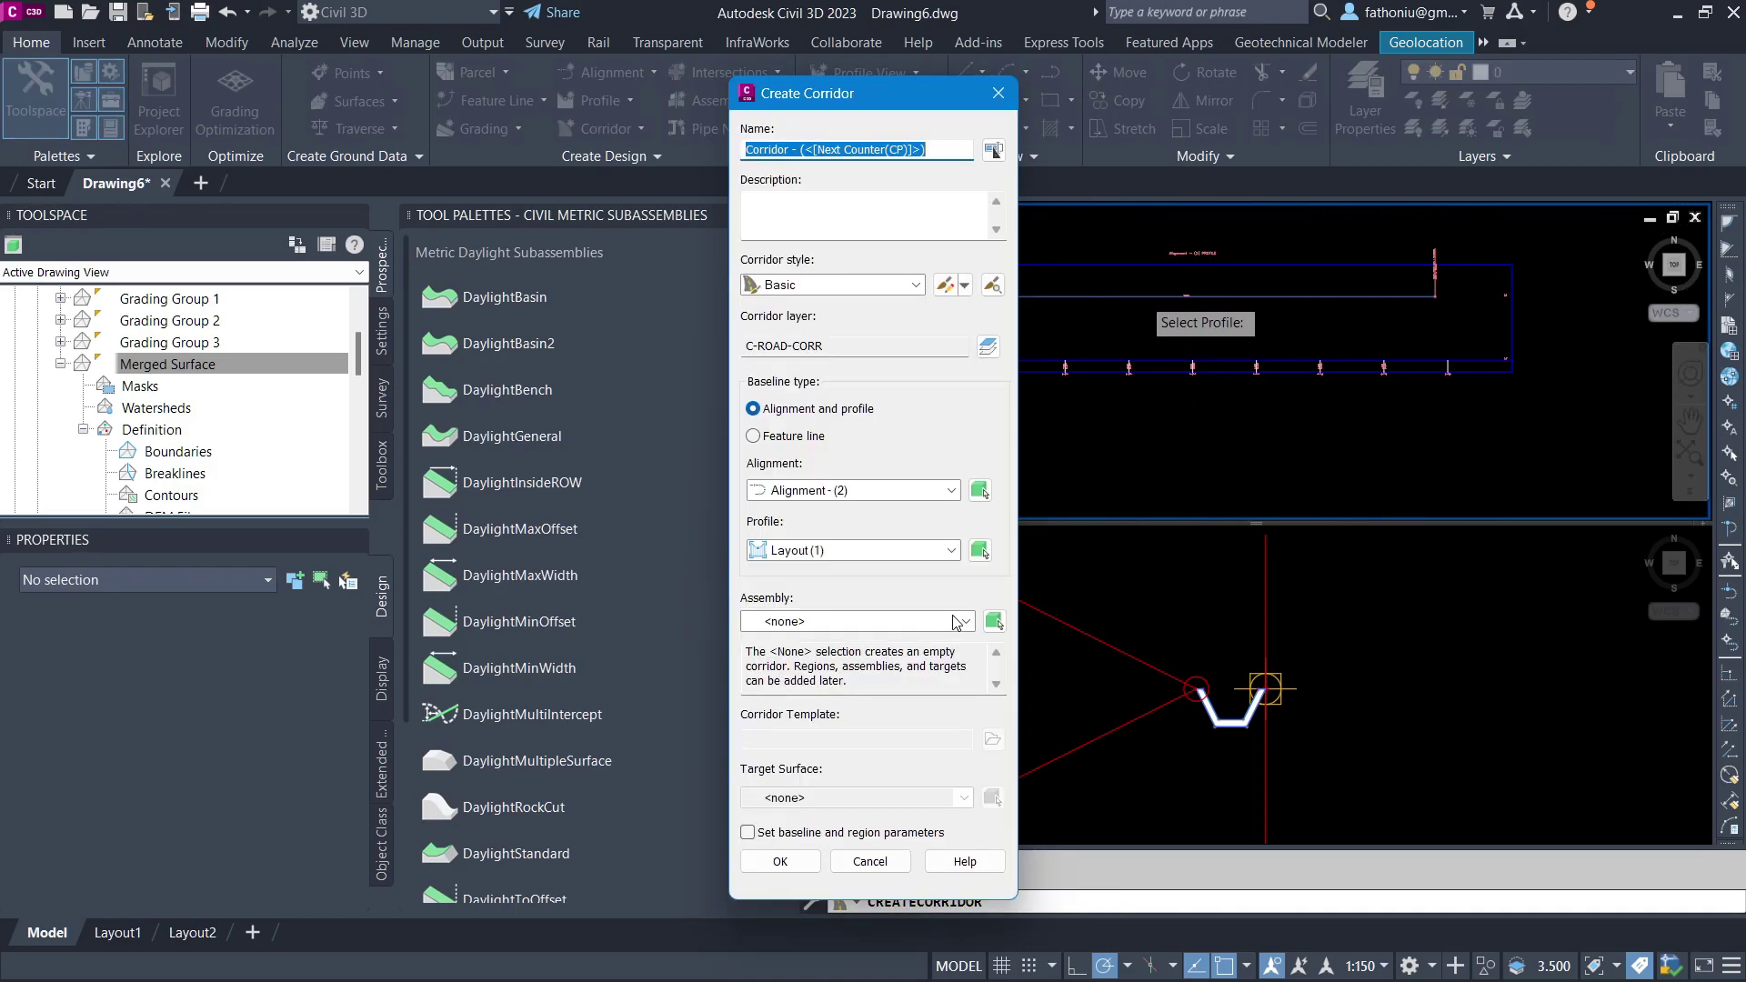
click(995, 622)
click(1264, 593)
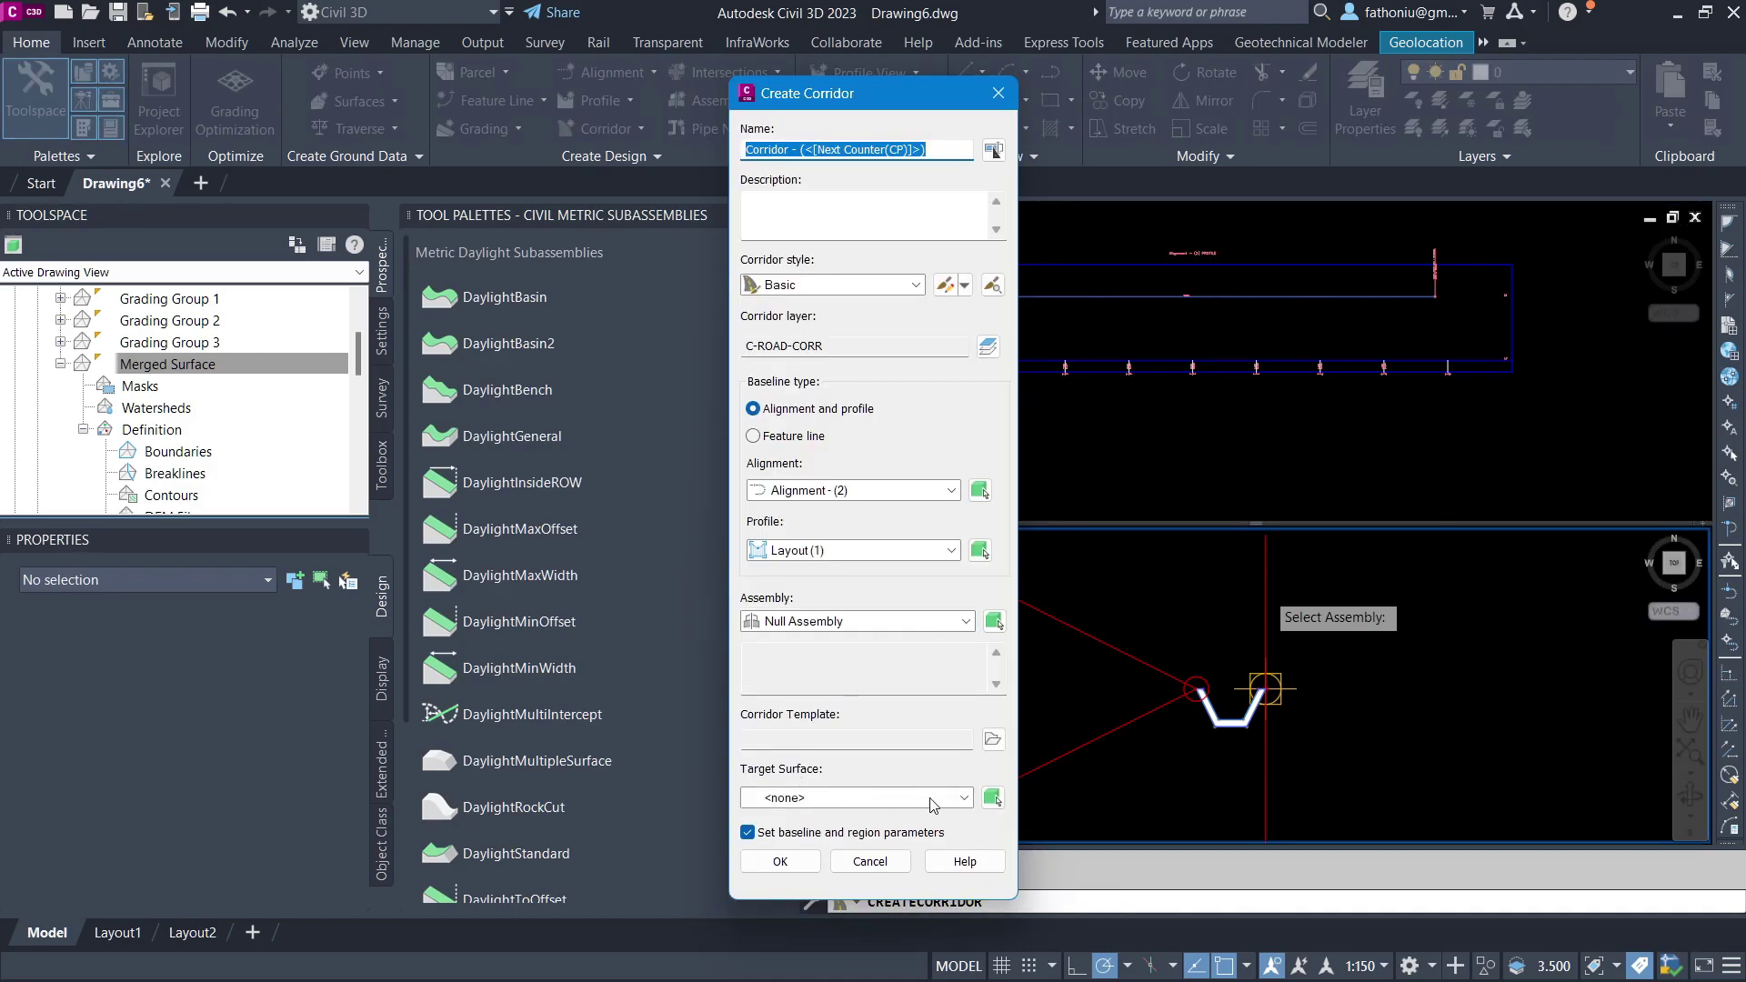
click(932, 805)
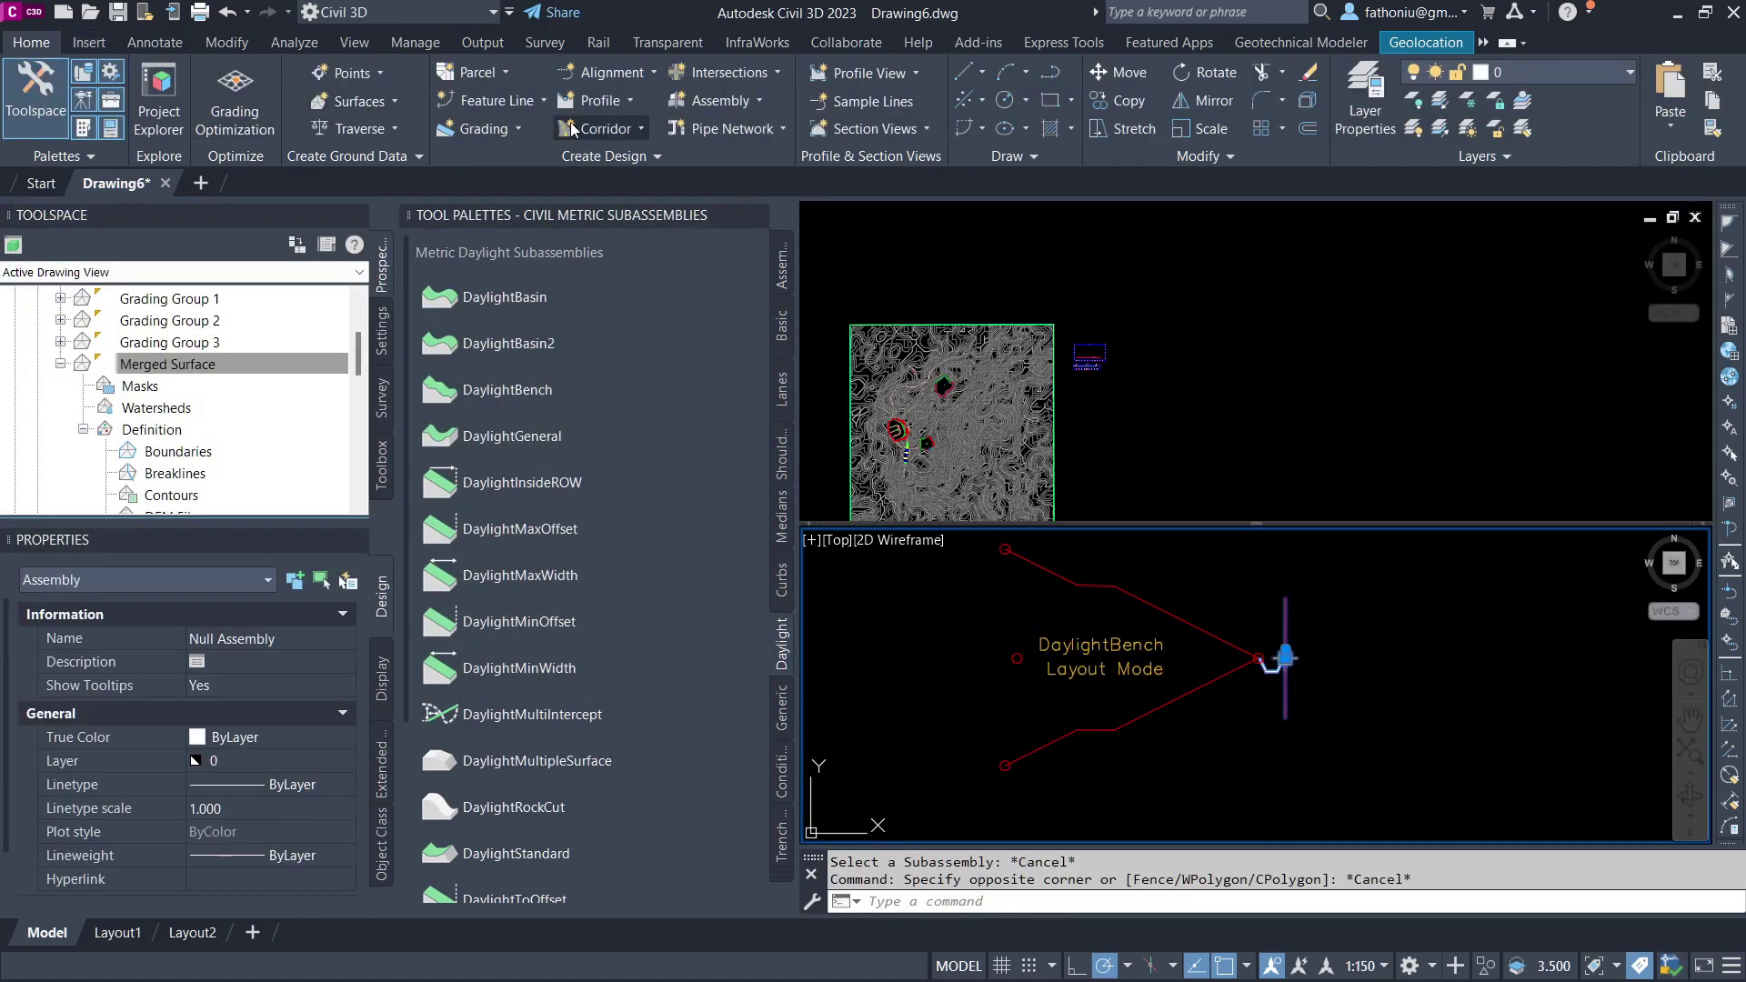
Create a corridor on the 243 baseline alignment
click(620, 128)
click(624, 164)
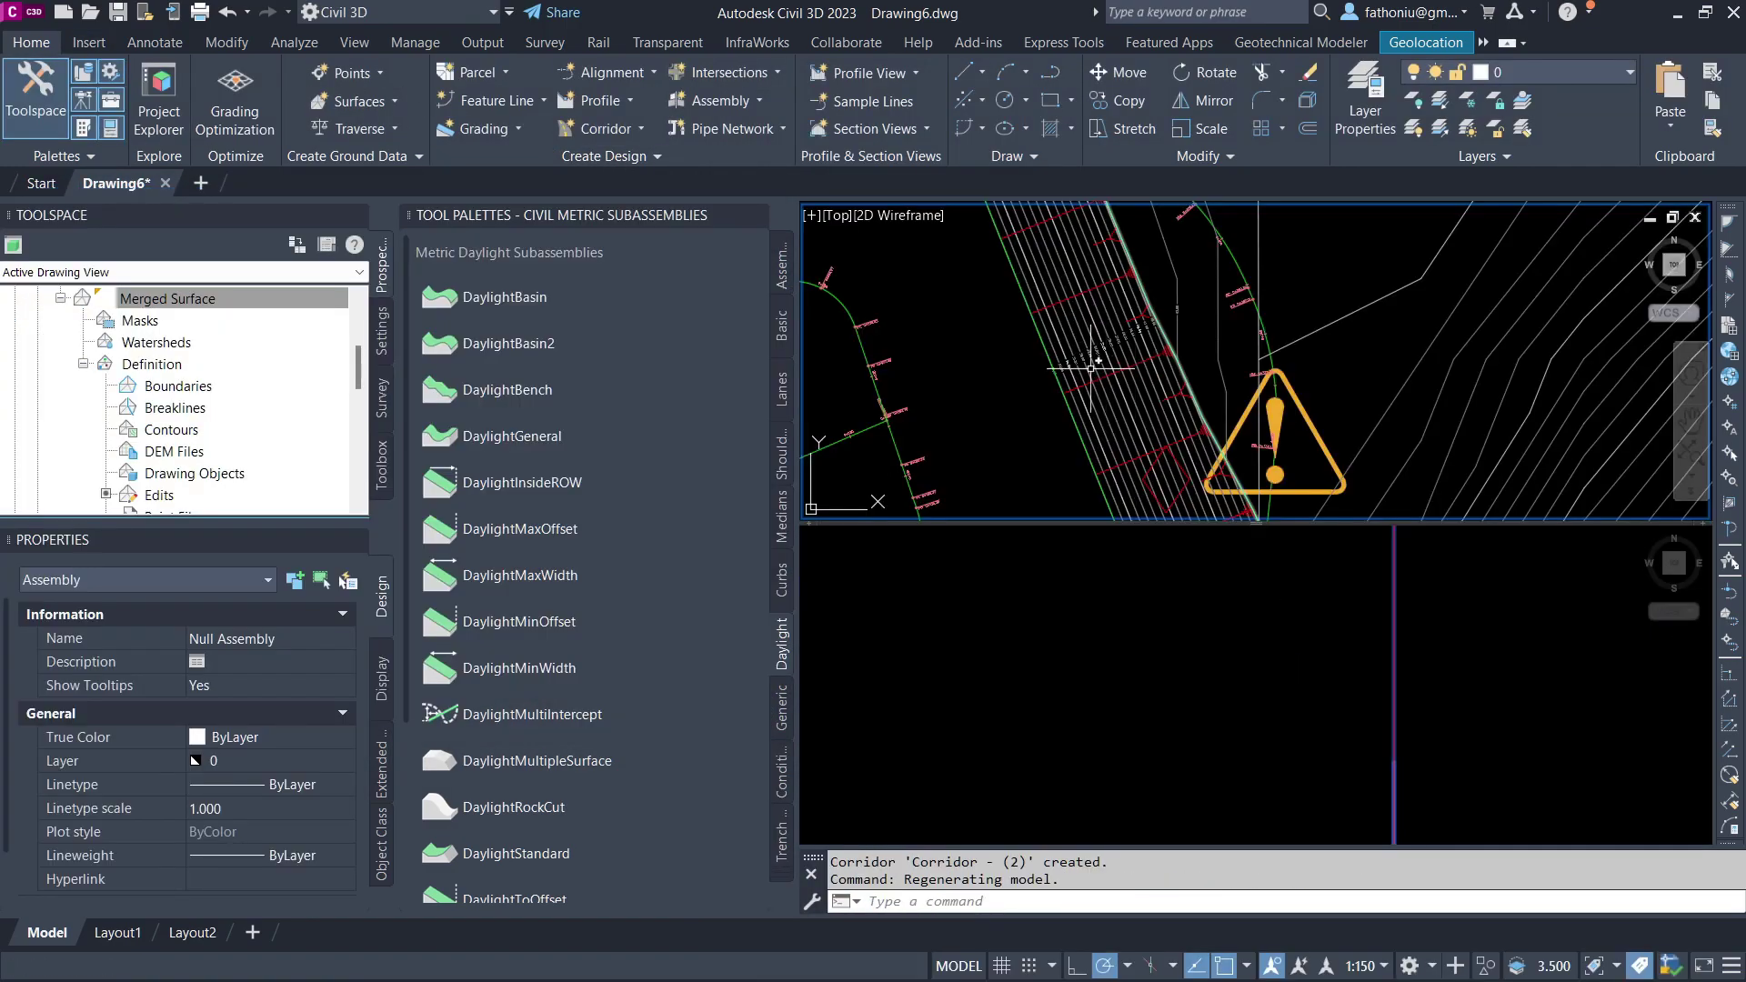
scroll(1092, 368, down, 12)
Examine the Null Assembly's construction, including the SideDitch and DaylightBench items, and its link codes
click(1246, 660)
scroll(1232, 651, down, 10)
middle_drag(1213, 651, 1125, 564)
scroll(1144, 677, down, 6)
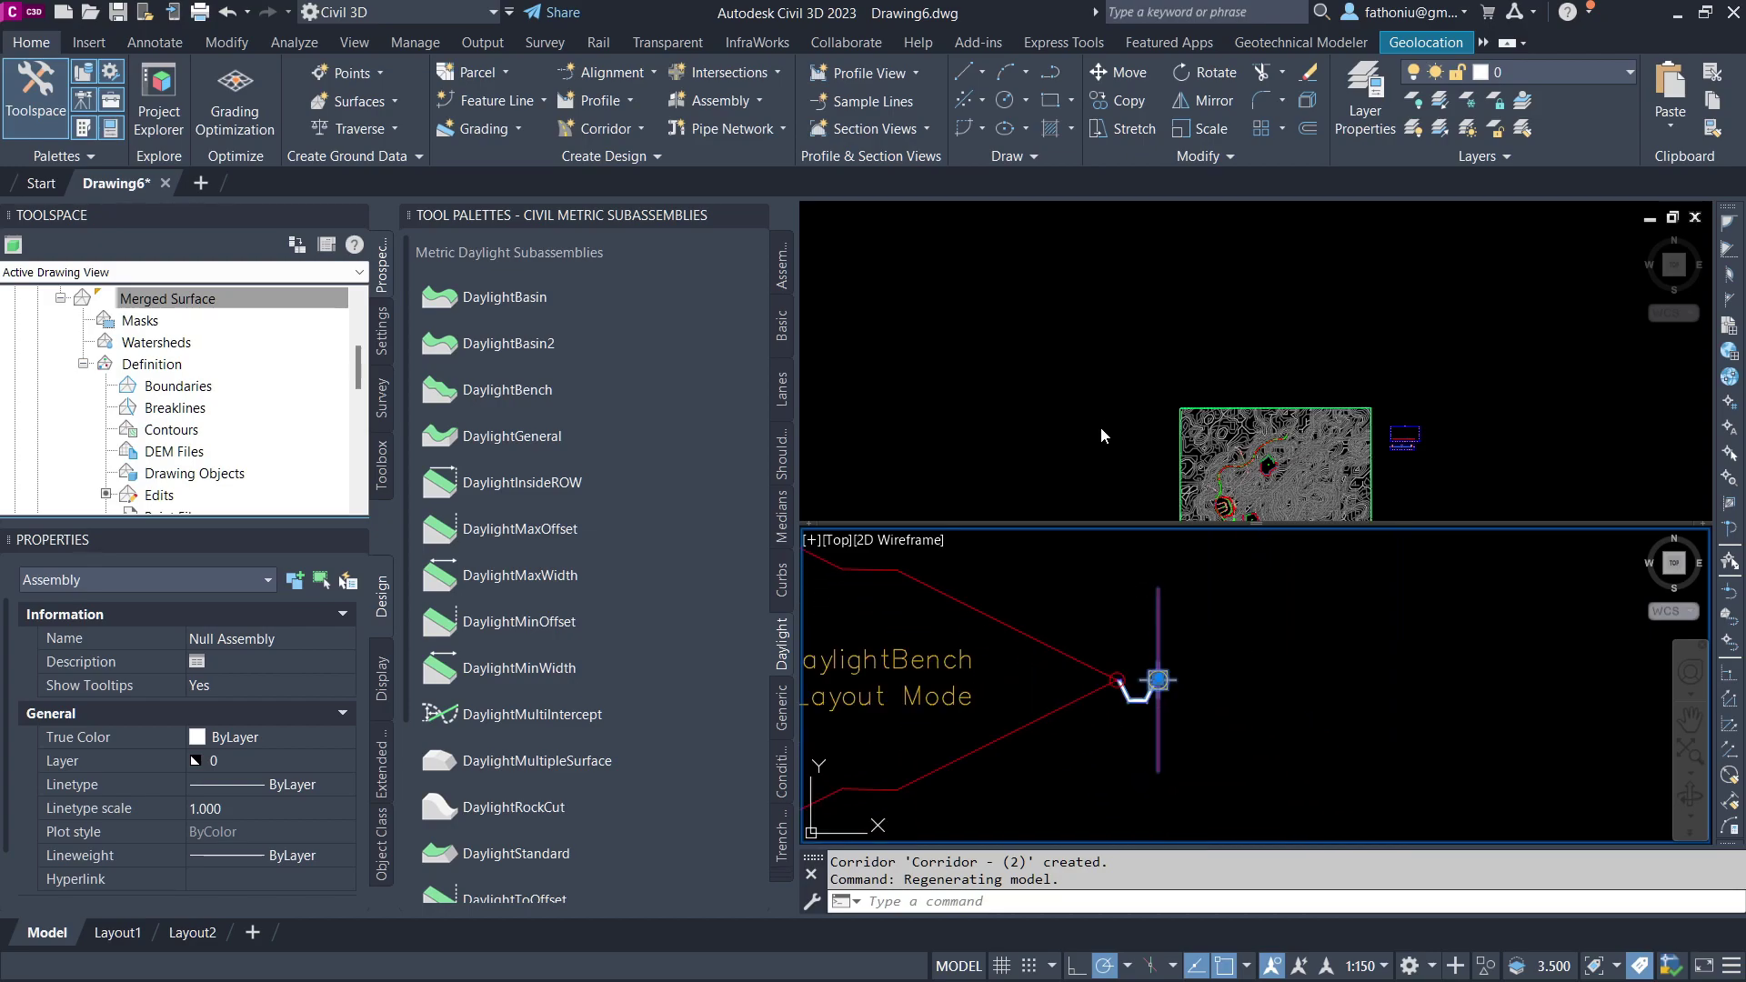
scroll(1160, 684, up, 5)
key(Escape)
key(Escape)
click(1094, 716)
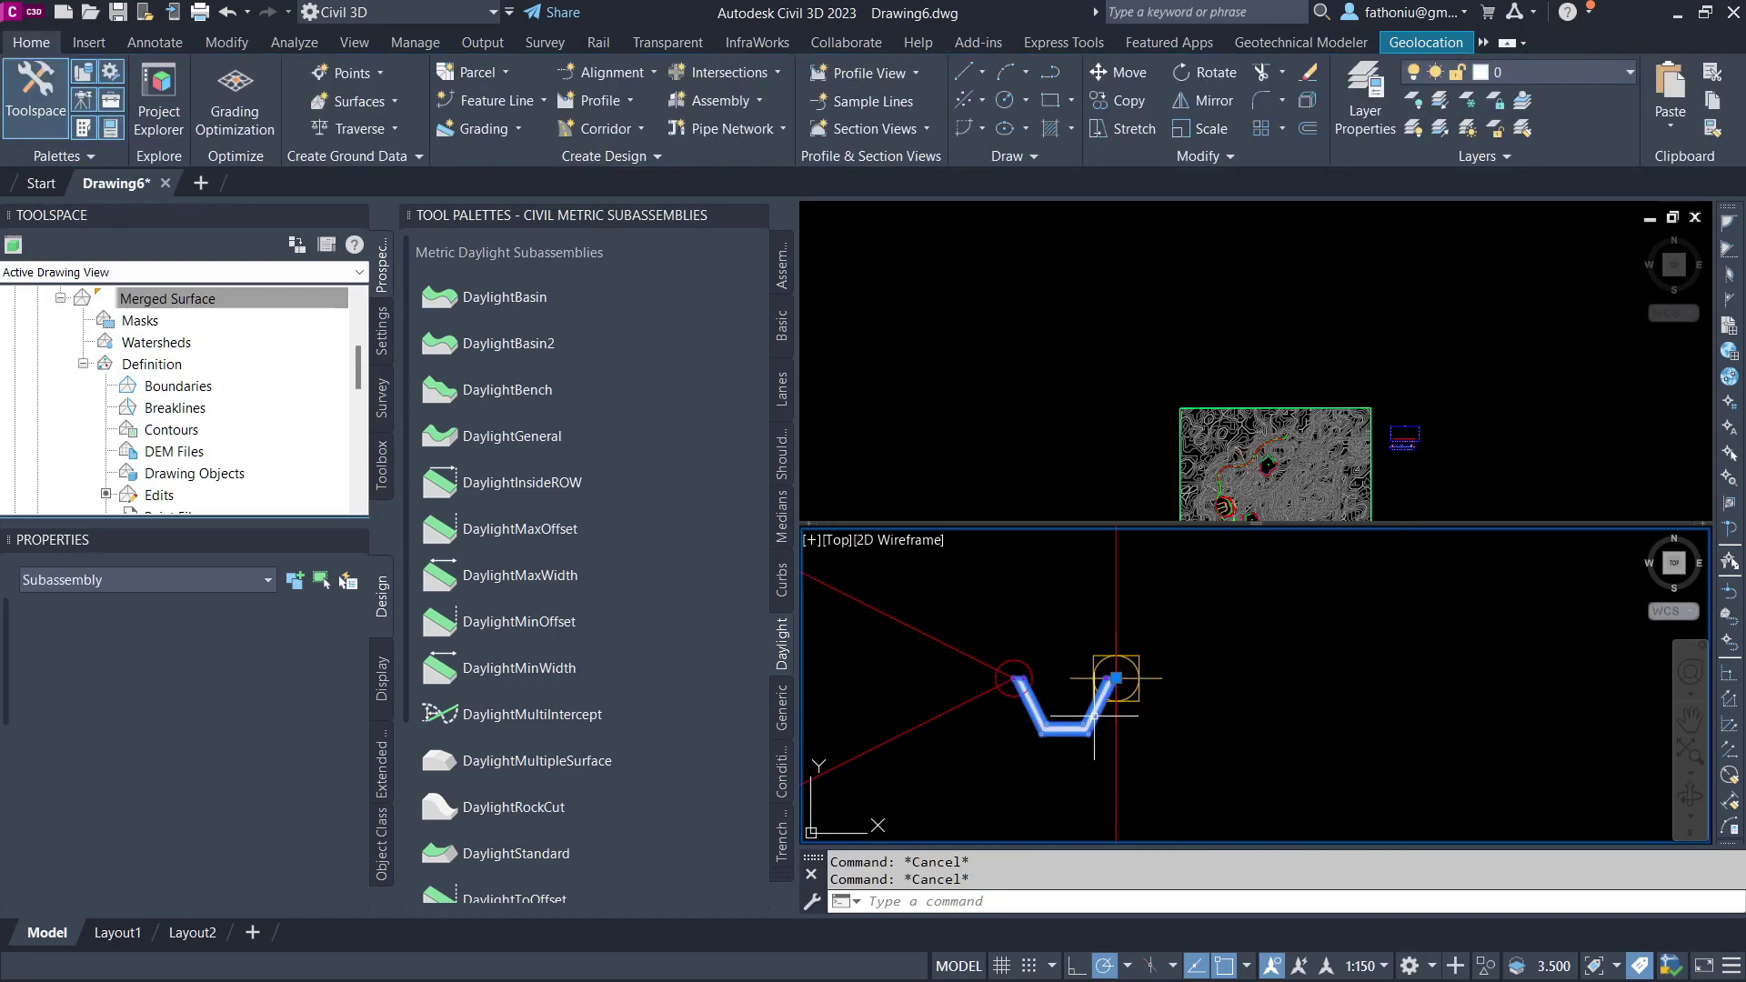
click(548, 100)
click(790, 509)
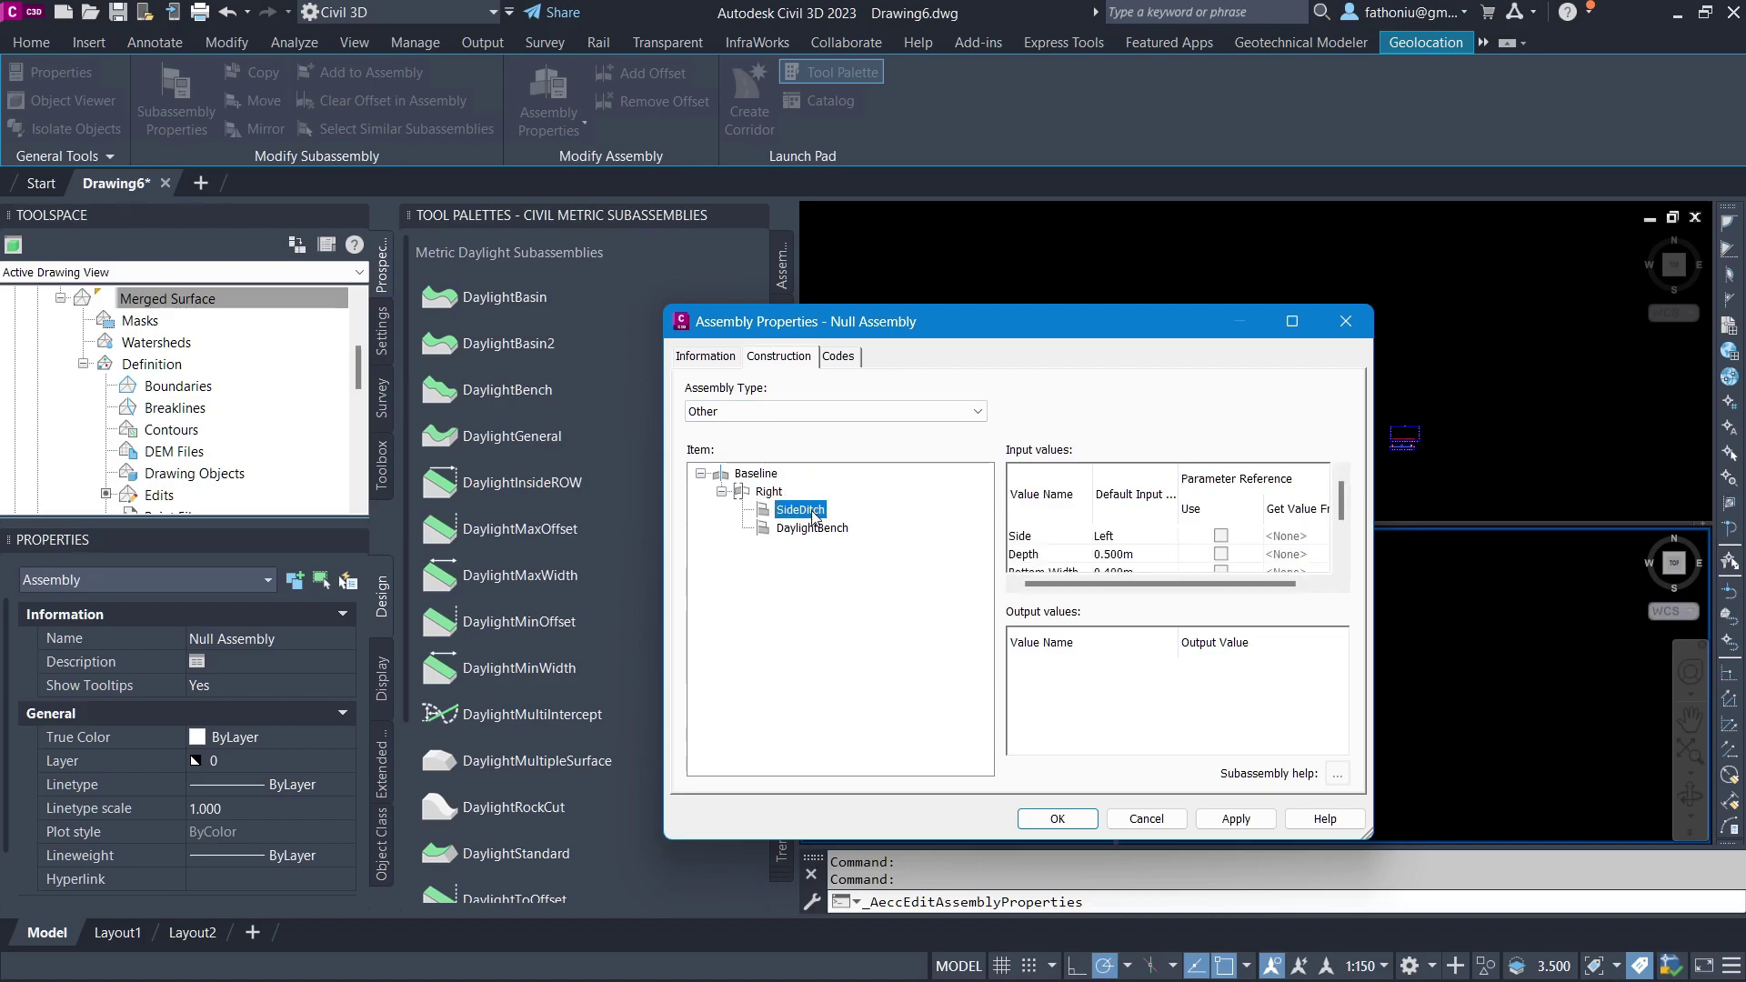
click(838, 356)
double_click(719, 474)
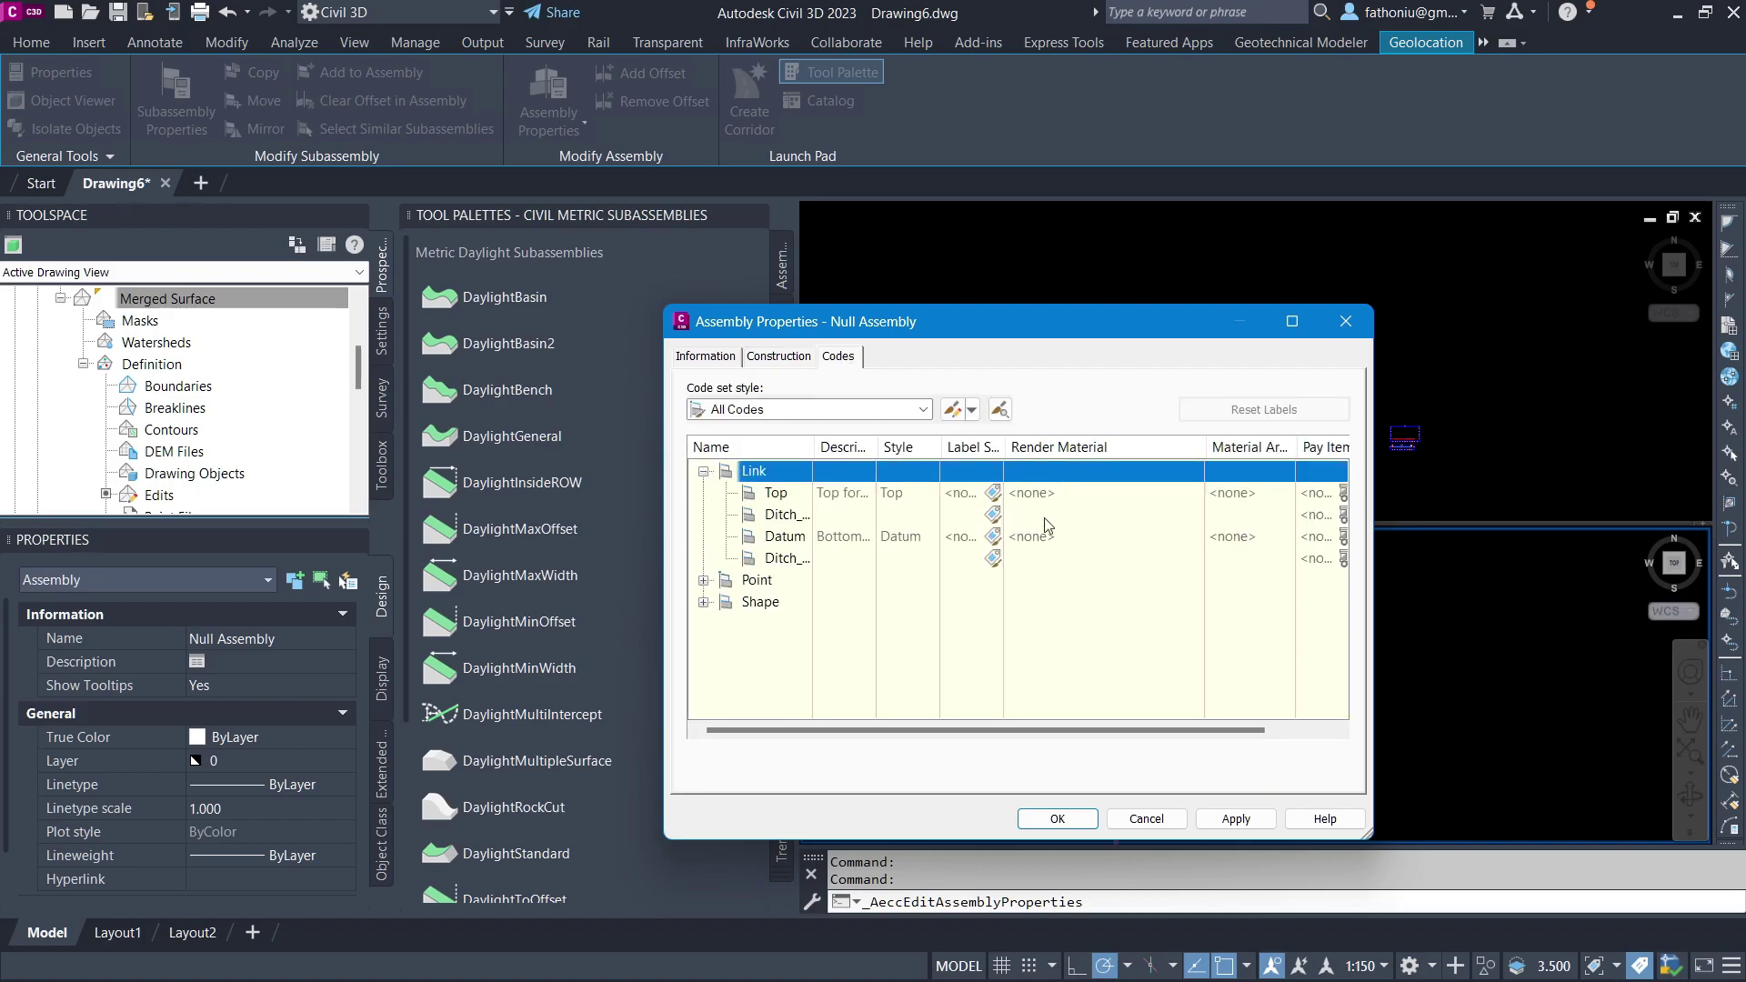
key(Return)
Set up a new corridor named bench with Alignment - (2) as its baseline alignment and Layout (1) as its profile
click(602, 128)
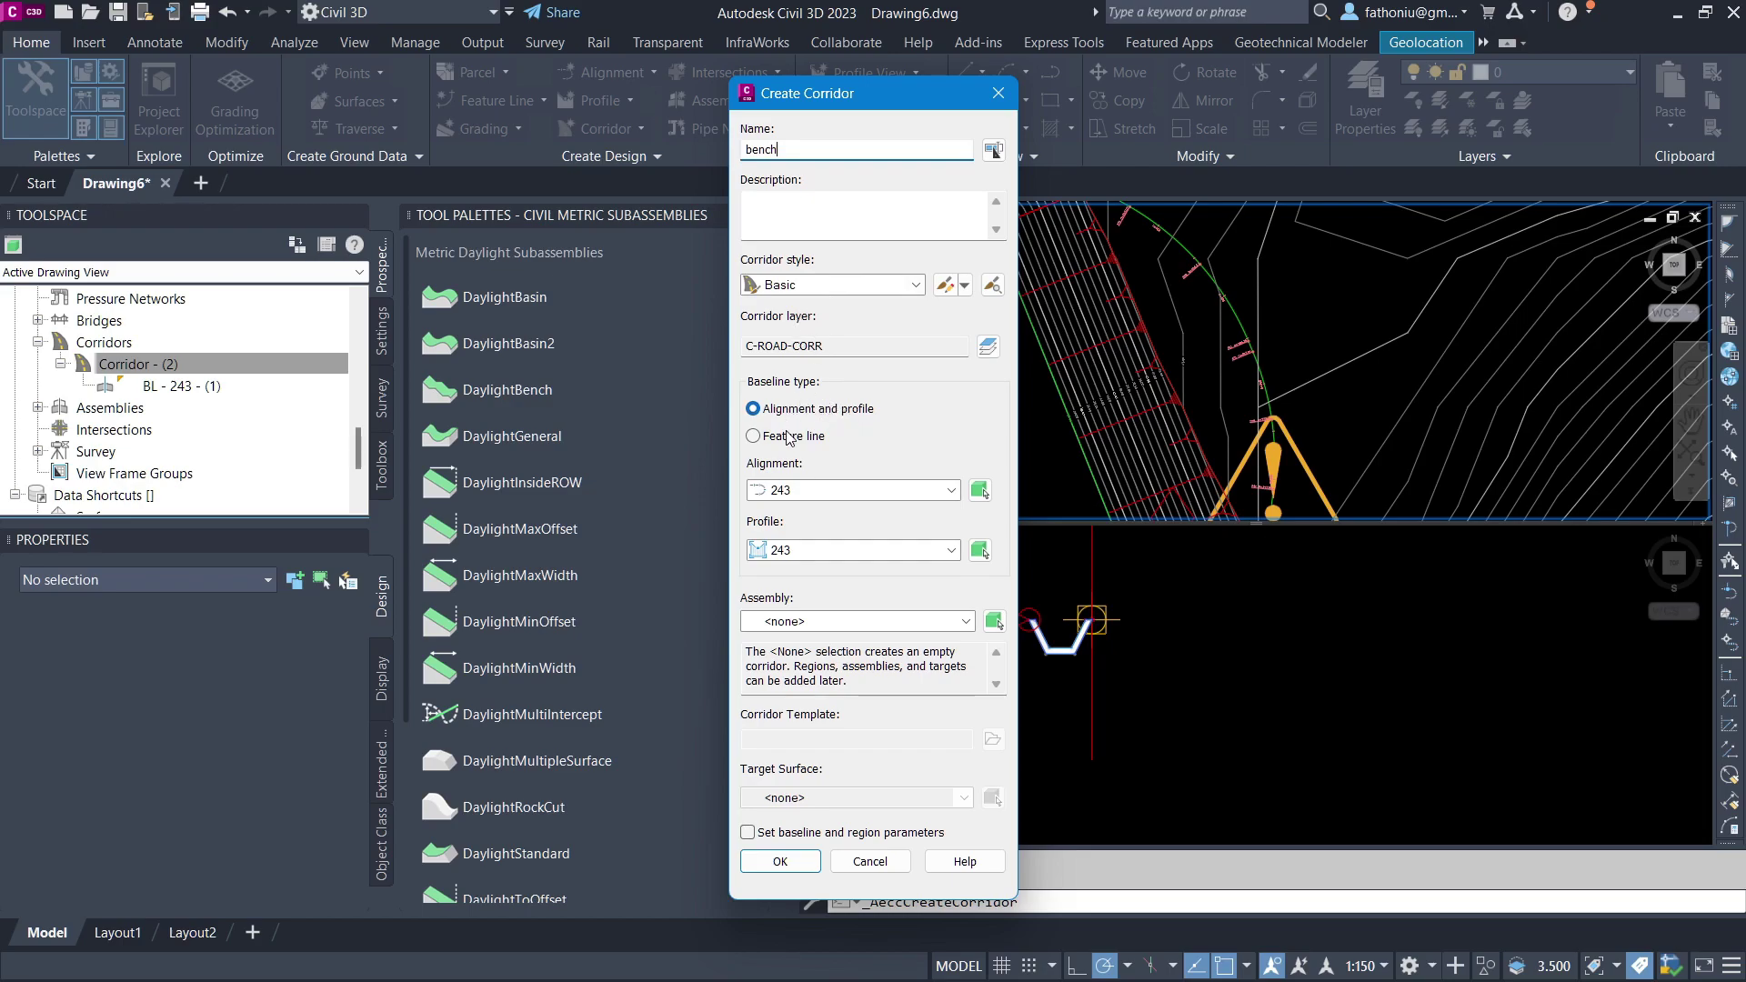
click(951, 491)
click(818, 604)
click(950, 552)
click(979, 551)
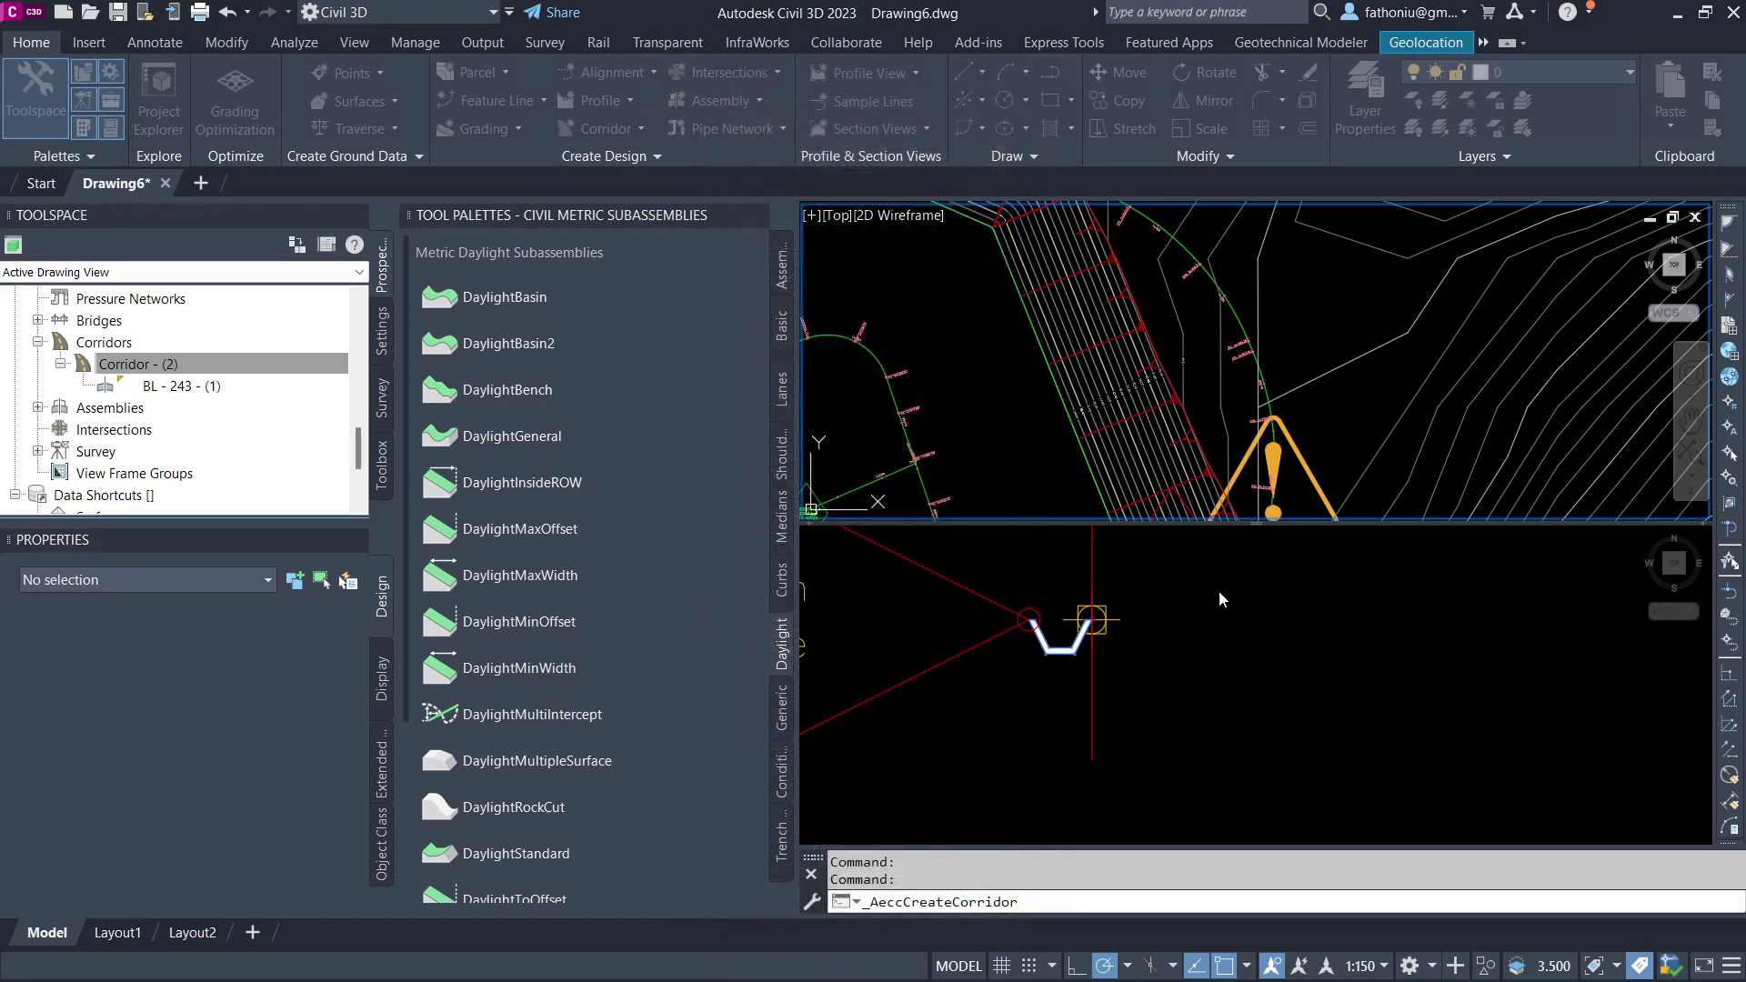
scroll(1199, 313, down, 10)
scroll(1187, 320, up, 12)
click(1112, 471)
Assign the Null Assembly and the AIW_Existing_Ground target surface, and create the bench corridor
click(966, 621)
click(995, 621)
click(1093, 590)
click(1093, 589)
click(996, 743)
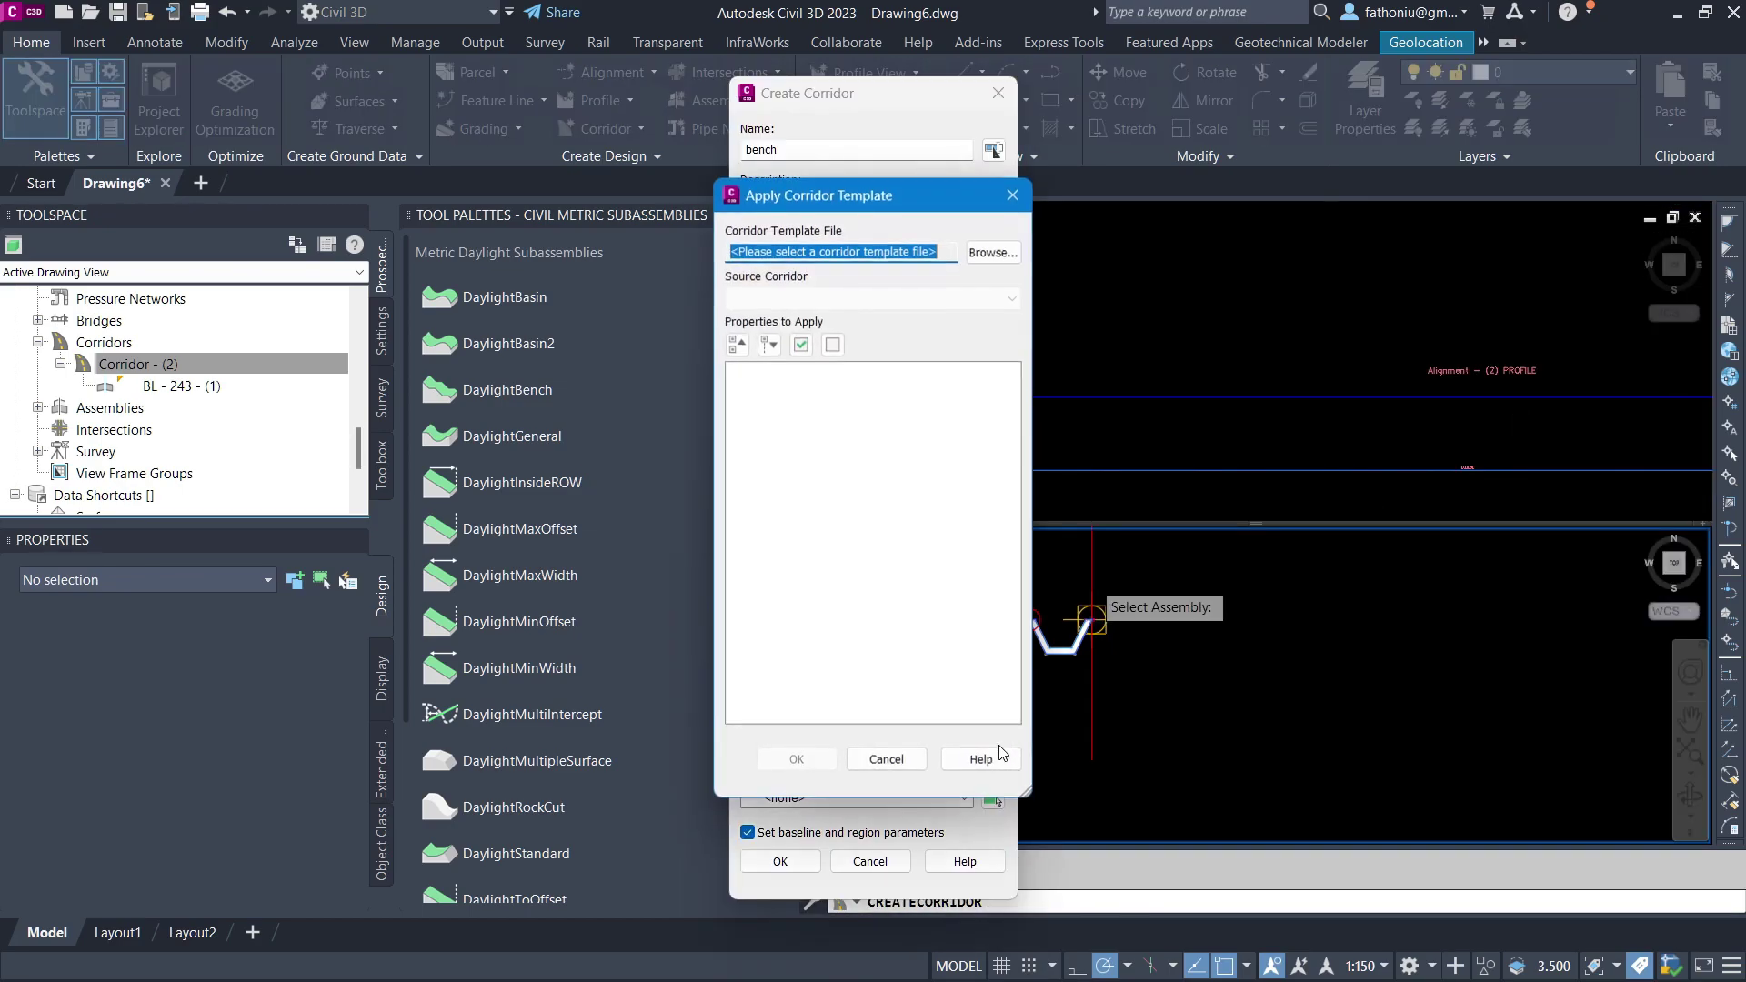
click(886, 758)
click(963, 798)
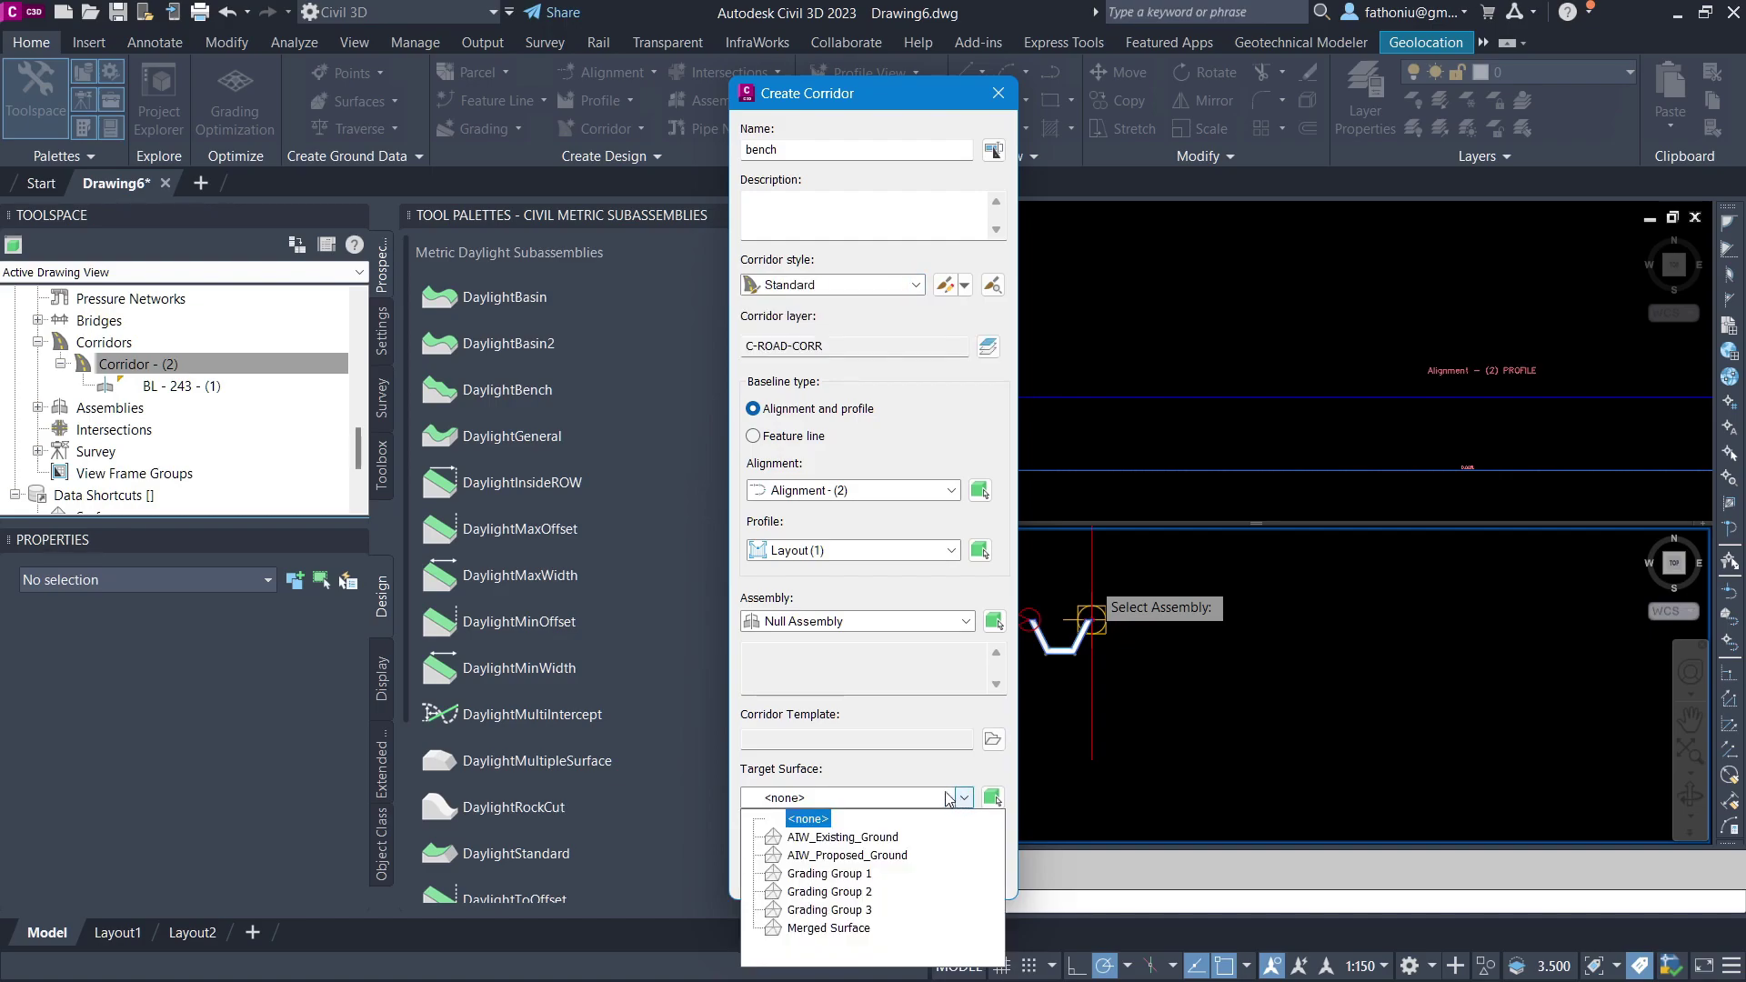
click(843, 838)
click(791, 872)
click(482, 704)
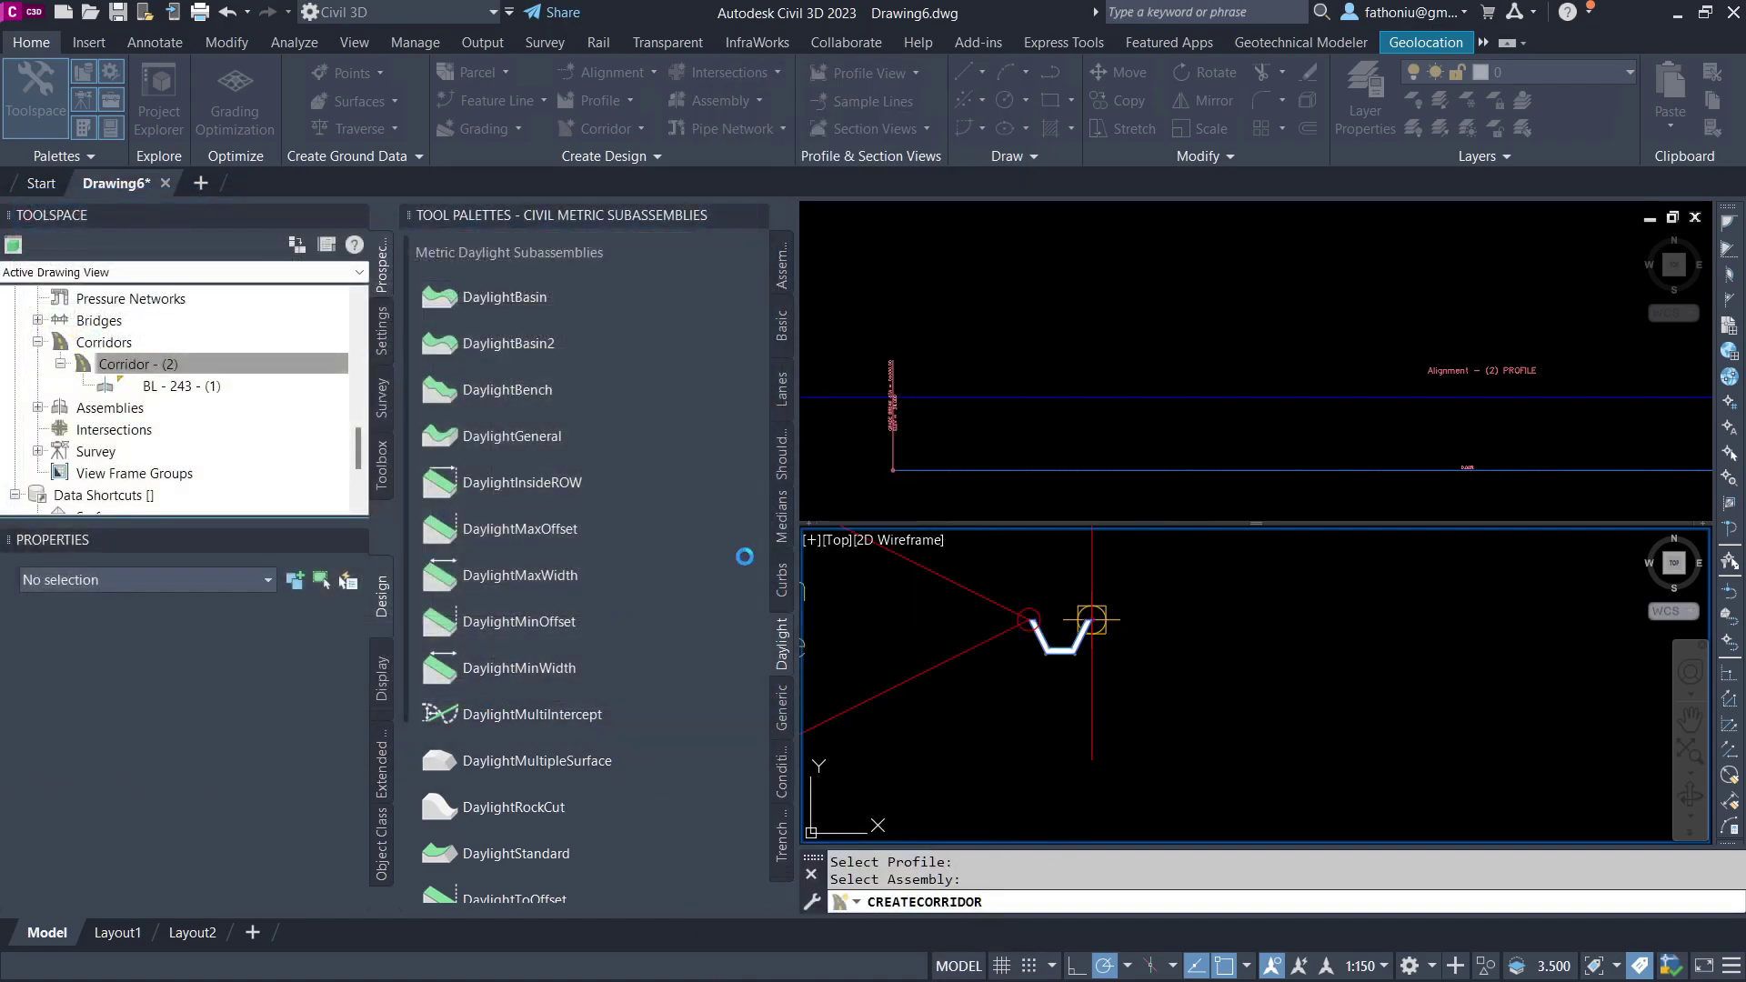
Examine the bench corridor in 3D in the Object Viewer
scroll(1001, 318, up, 4)
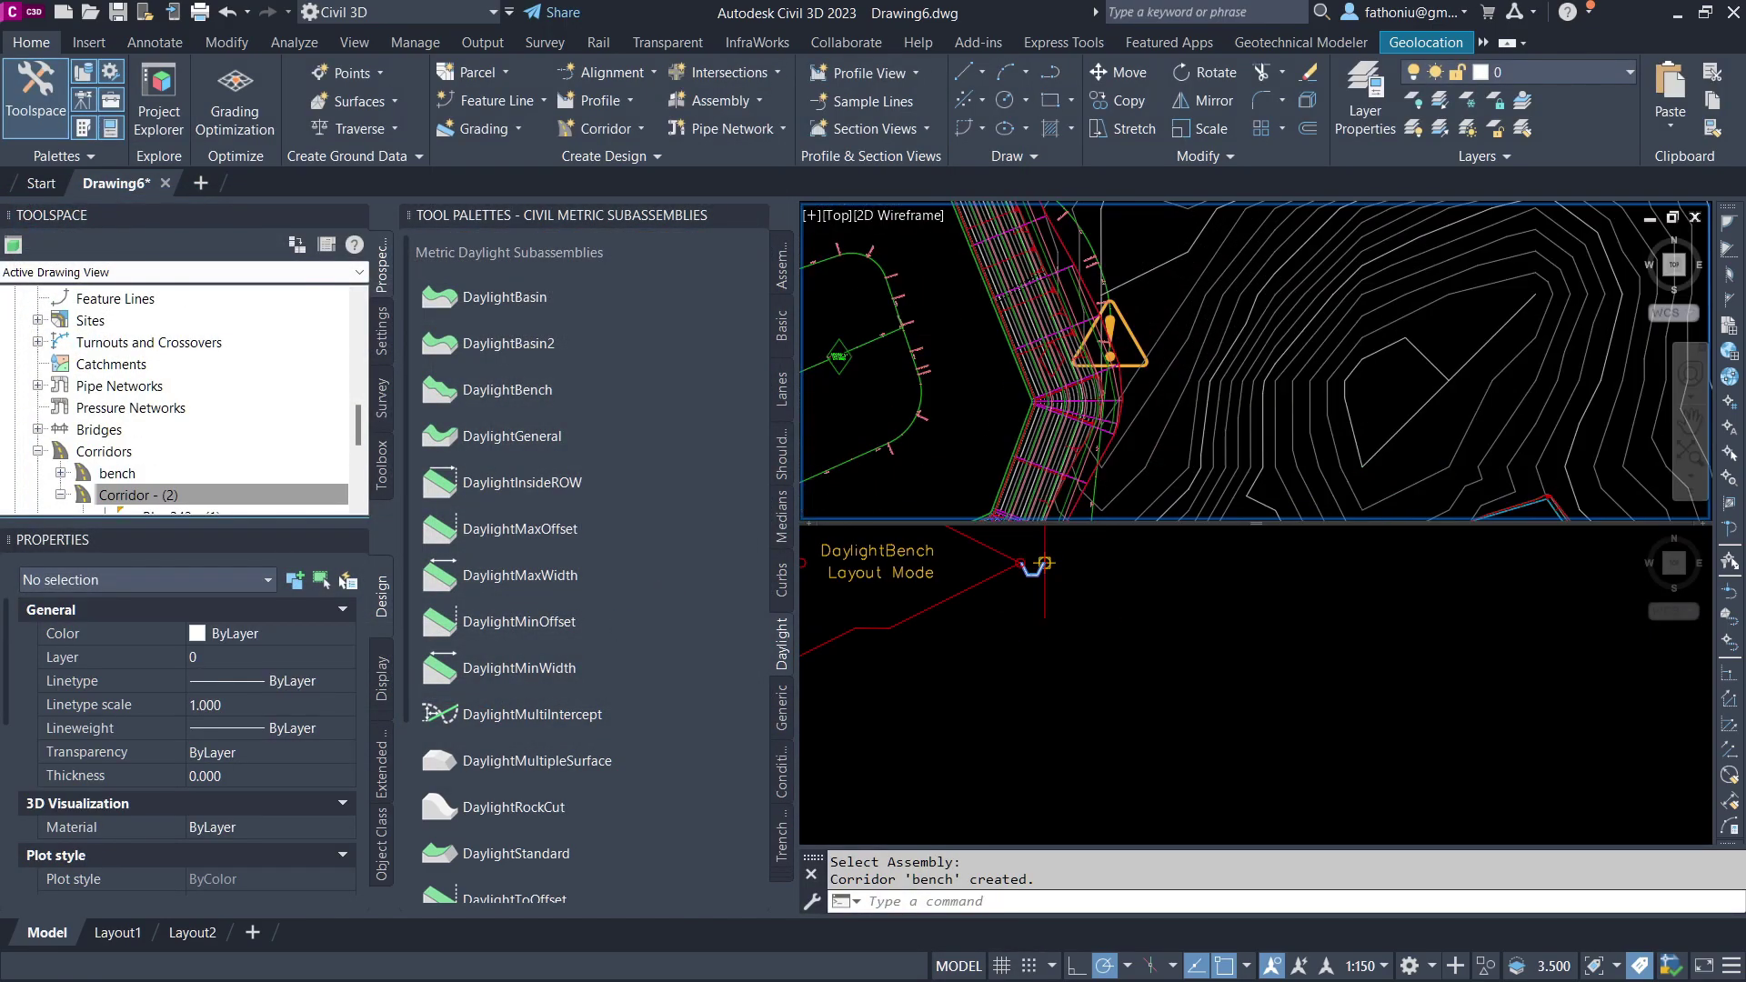
middle_drag(997, 316, 1122, 444)
scroll(1122, 444, down, 3)
click(1155, 296)
key(Escape)
scroll(1171, 263, up, 4)
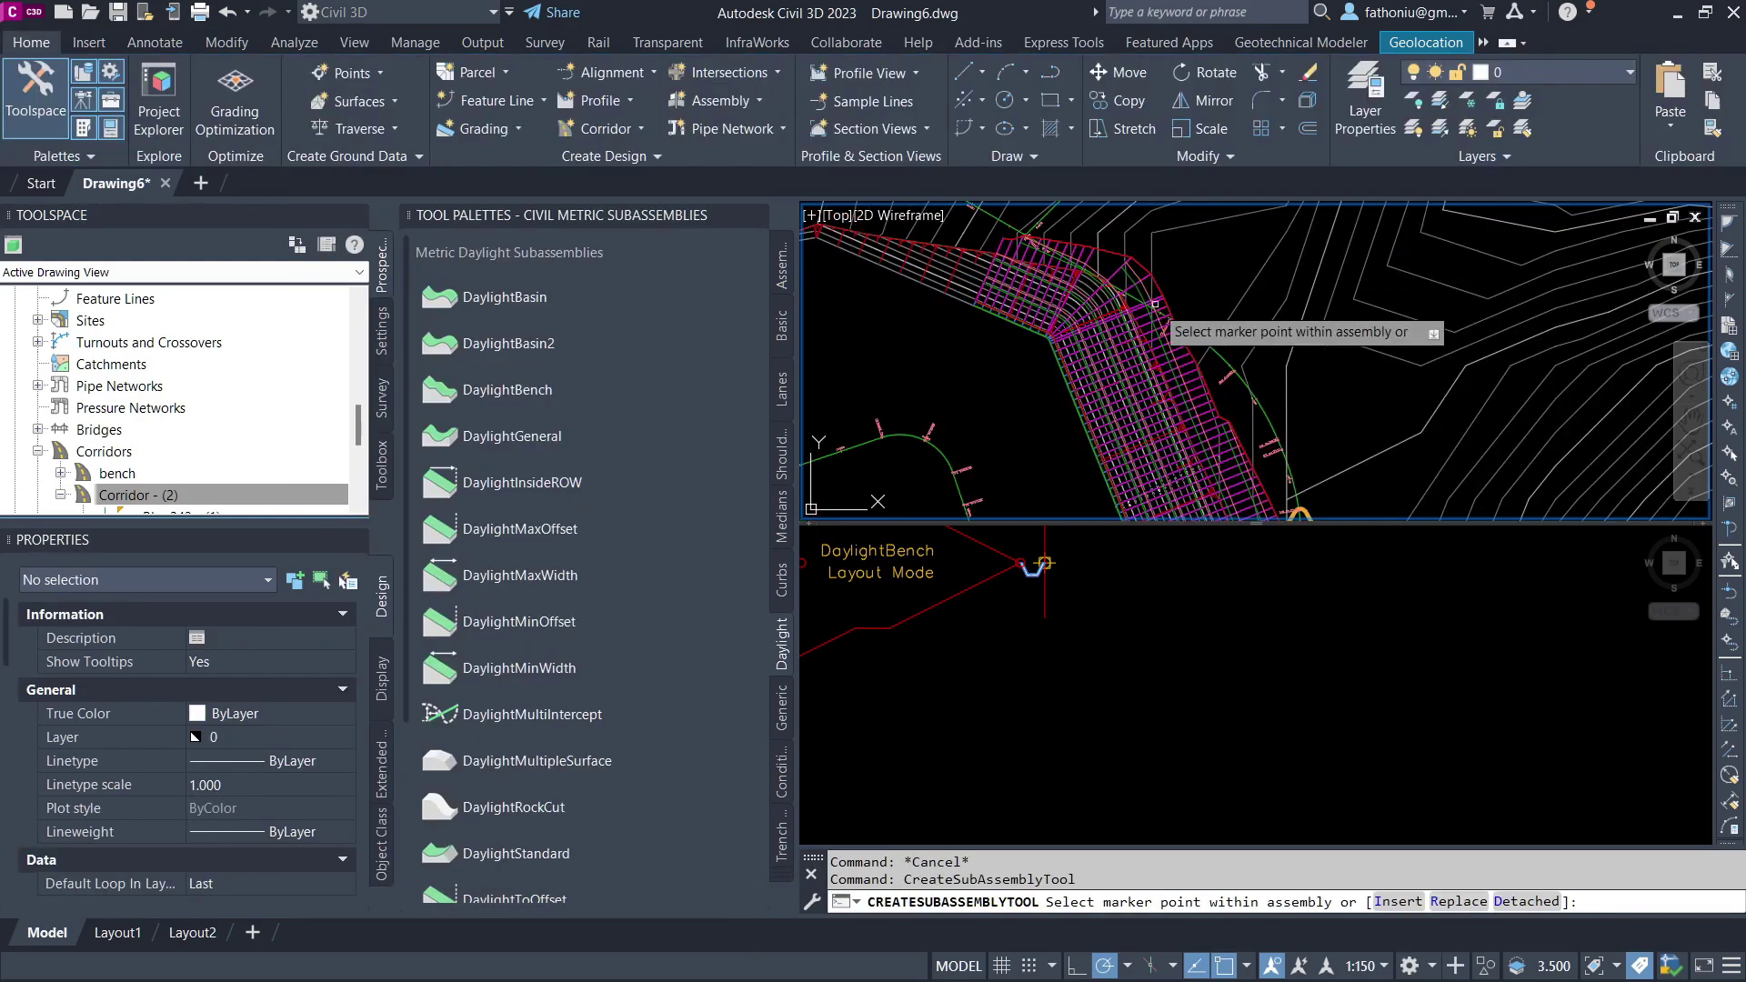
scroll(1255, 364, down, 3)
key(Escape)
right_click(1095, 296)
click(1146, 746)
scroll(925, 407, down, 3)
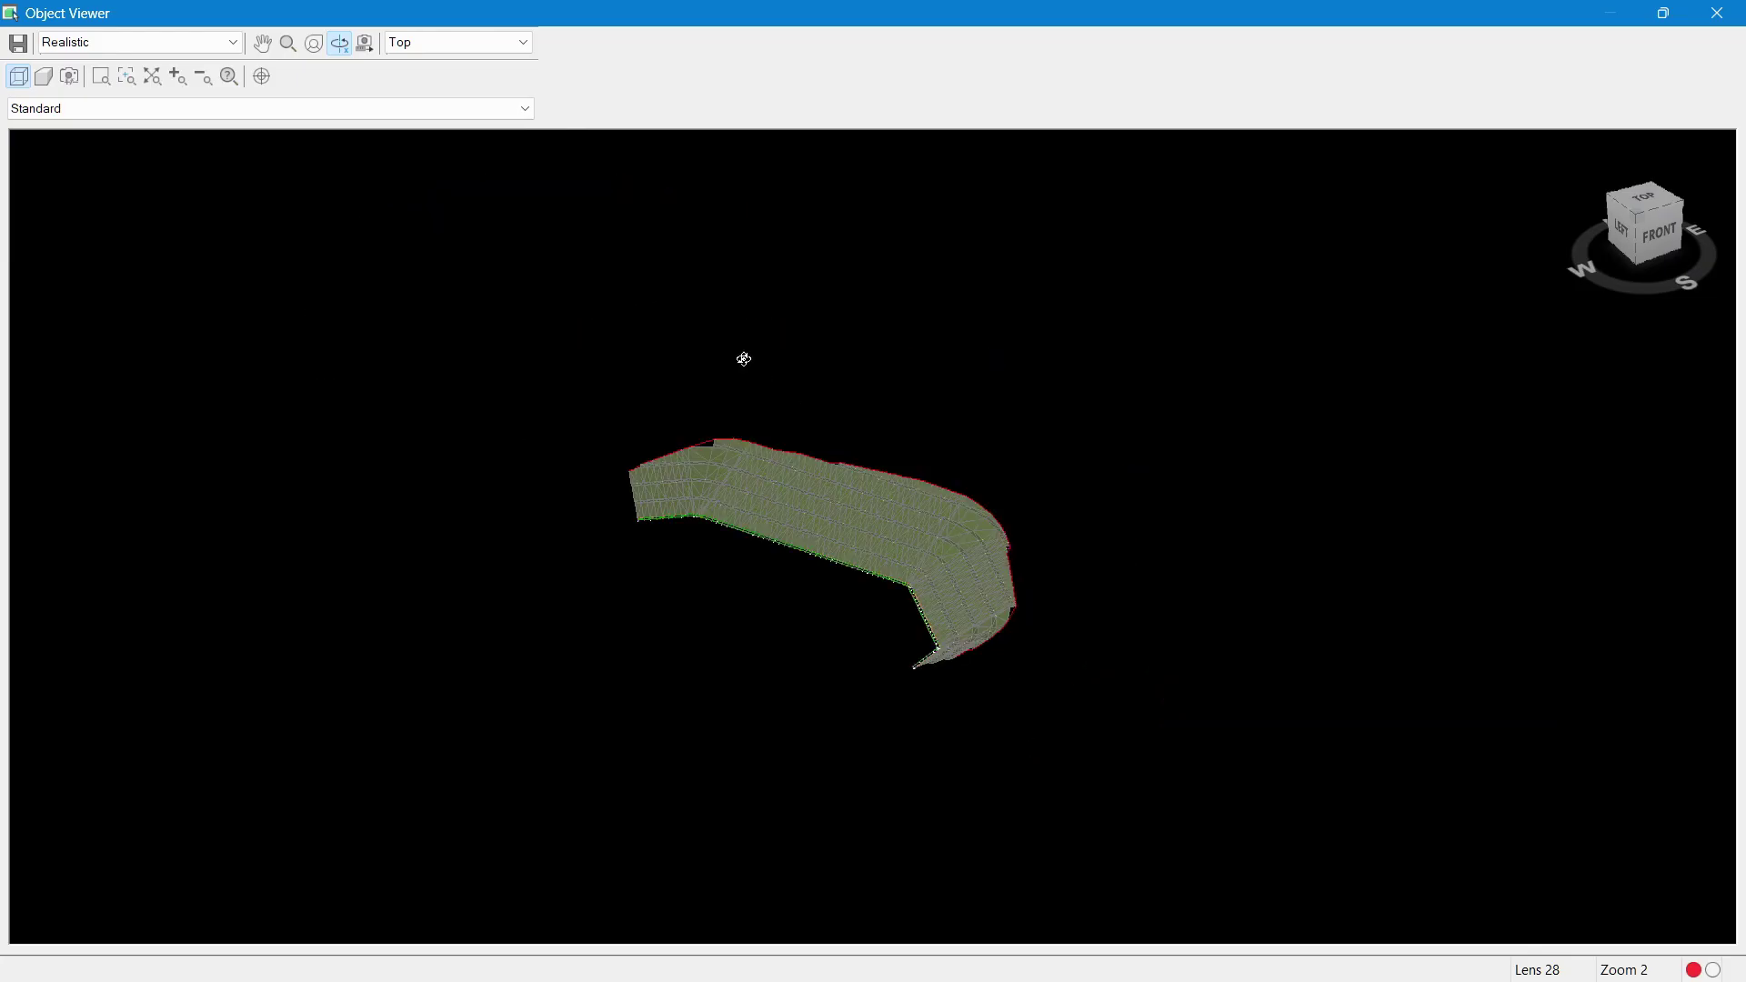
click(1718, 12)
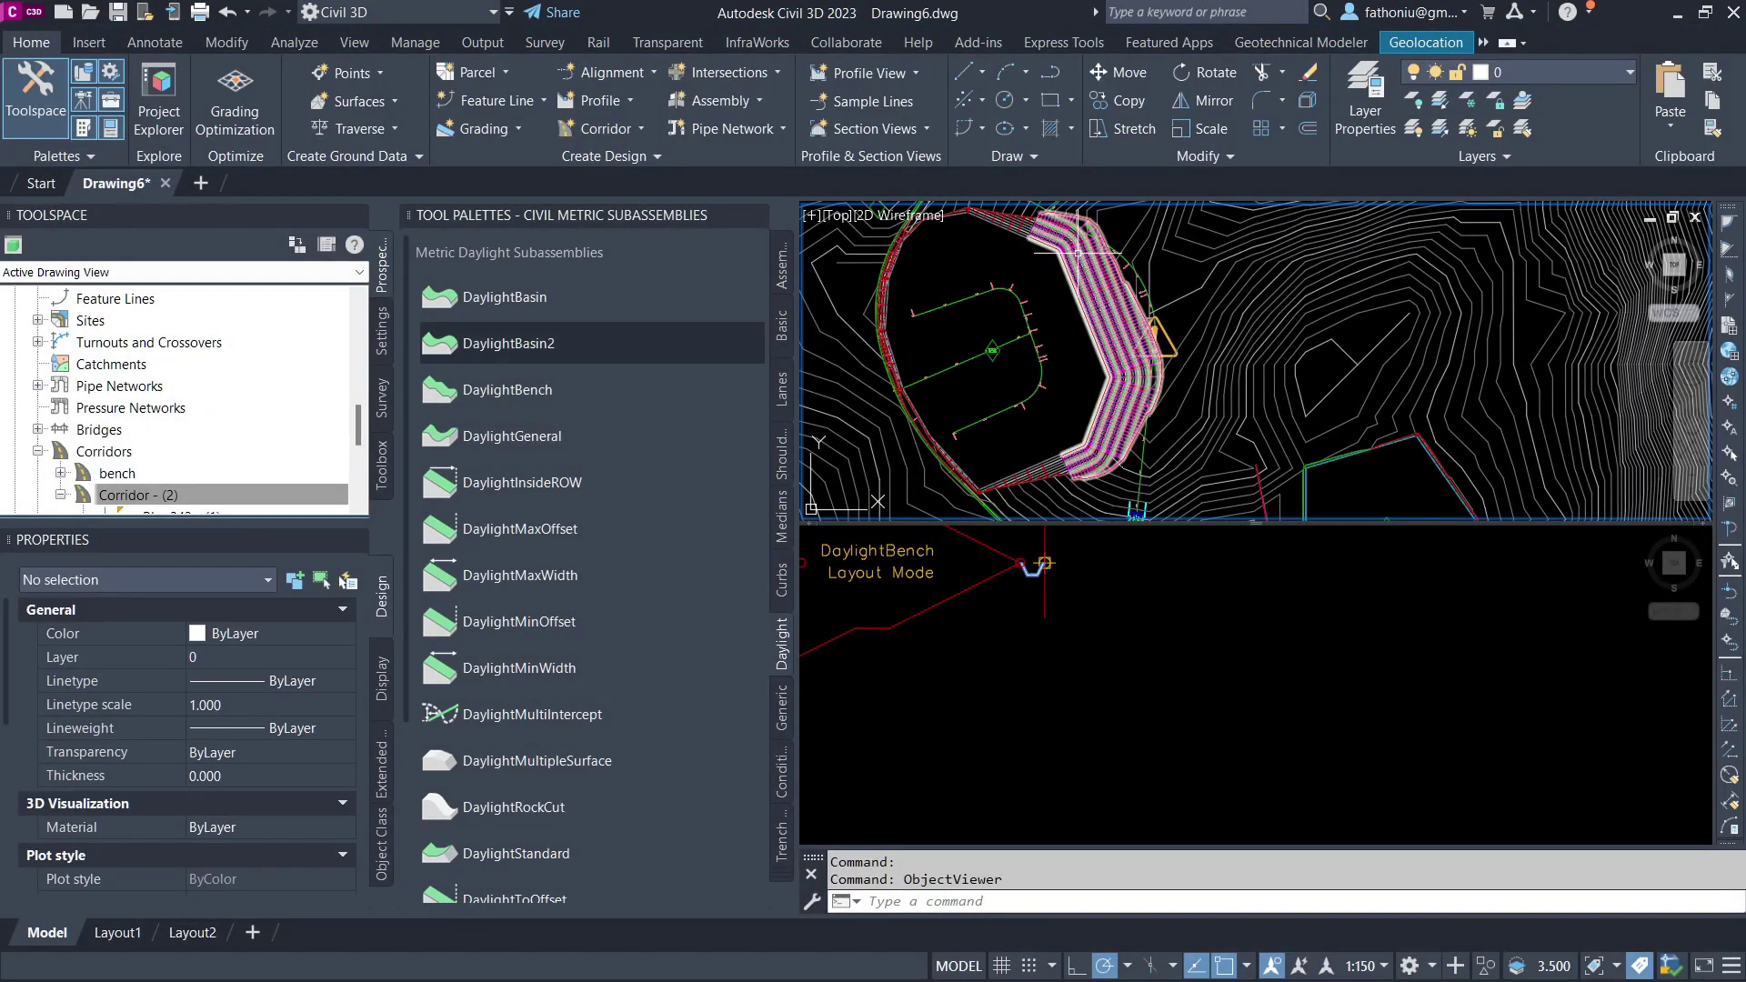
Create a corridor surface for the bench corridor and rebuild the corridor
click(512, 113)
click(33, 316)
click(694, 316)
click(659, 316)
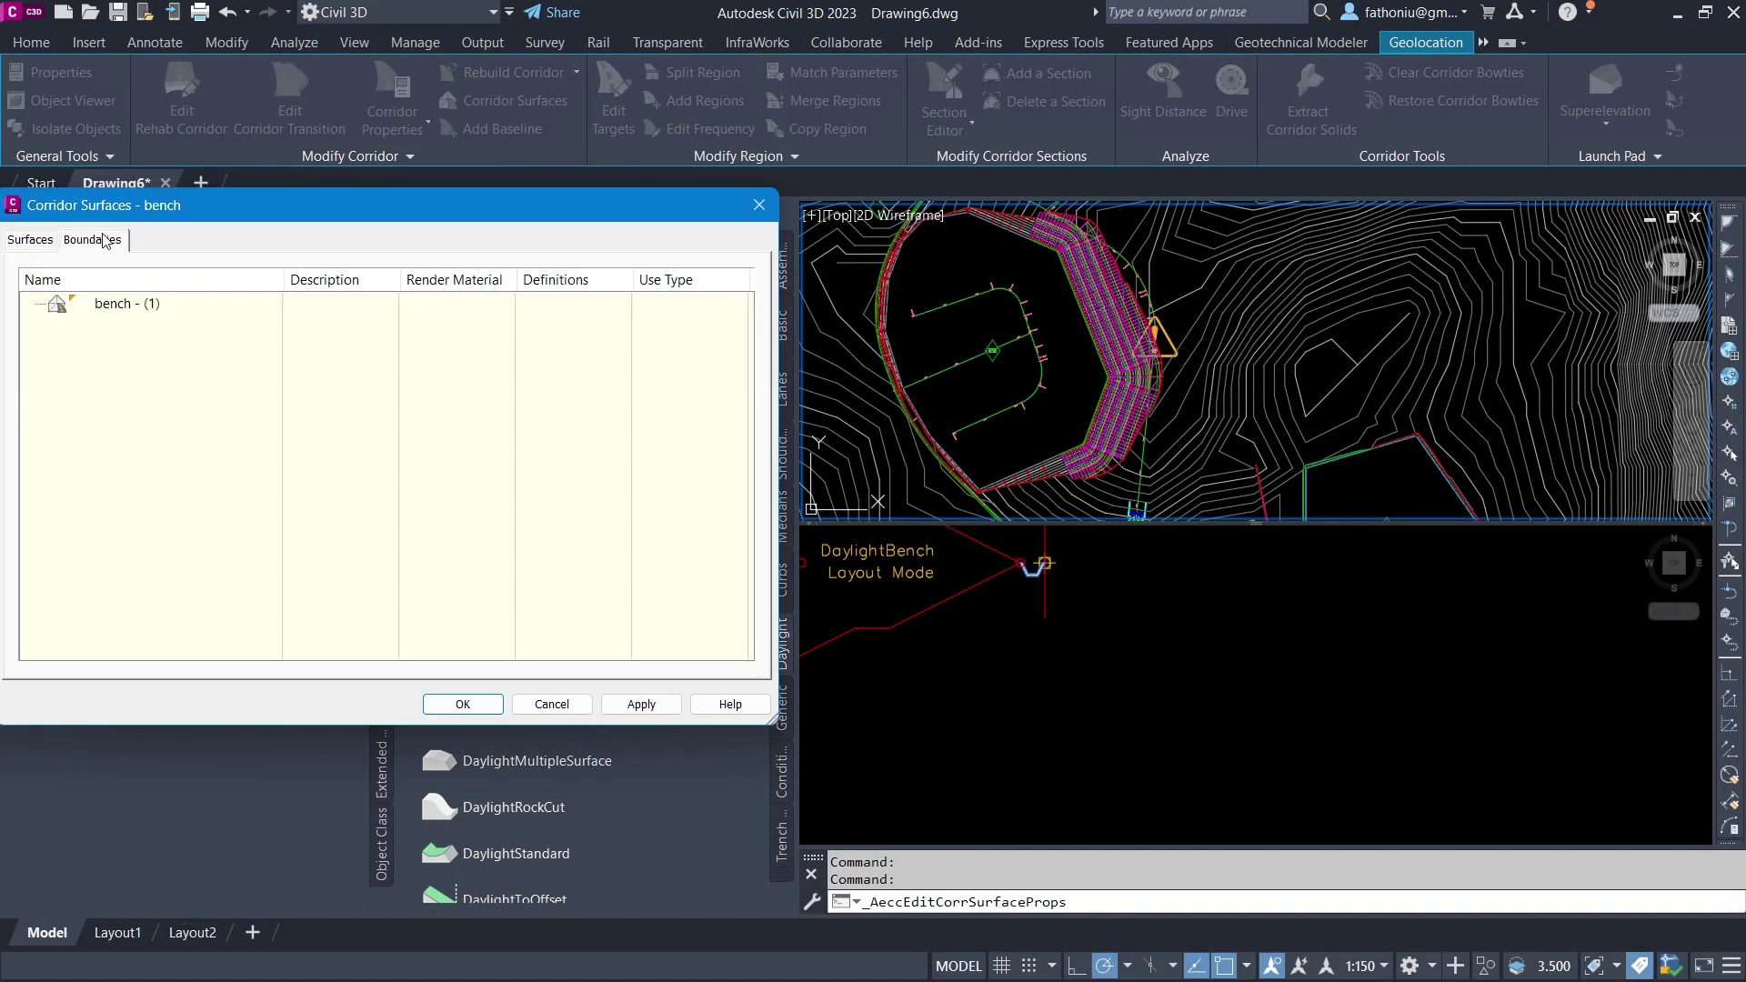
click(467, 385)
click(113, 239)
click(462, 704)
middle_drag(915, 266, 904, 345)
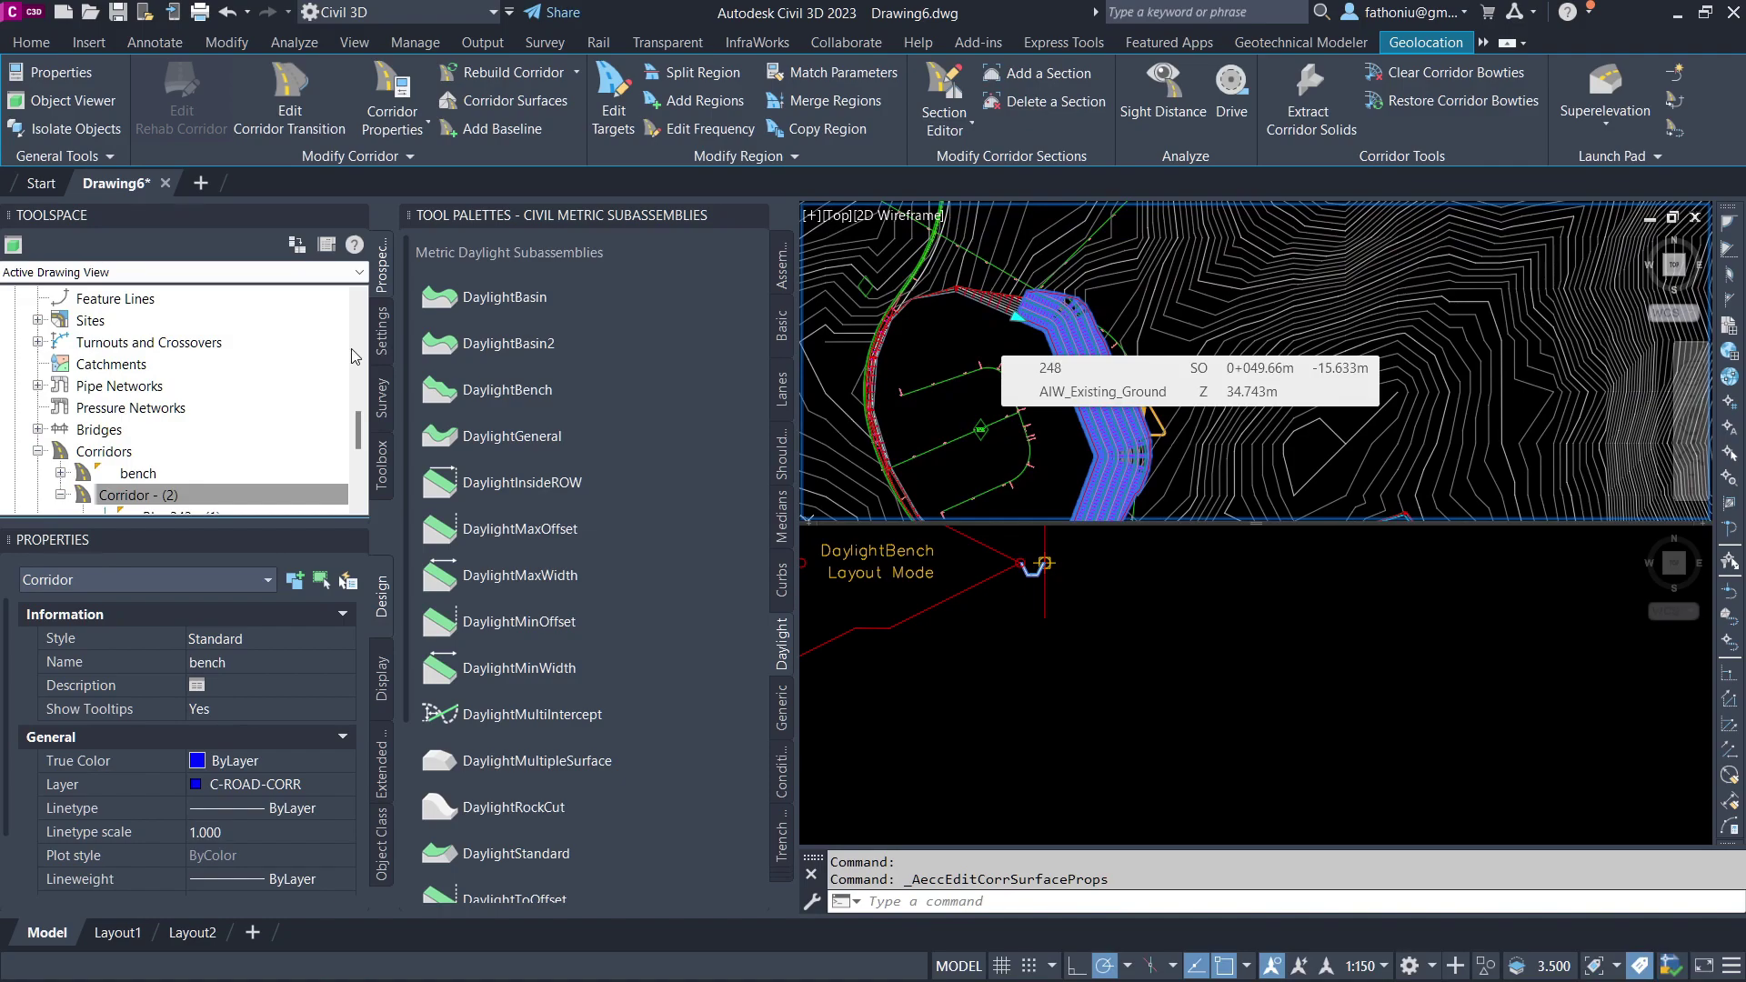
Create a new surface named Final in the drawing's surface collection
scroll(197, 390, up, 3)
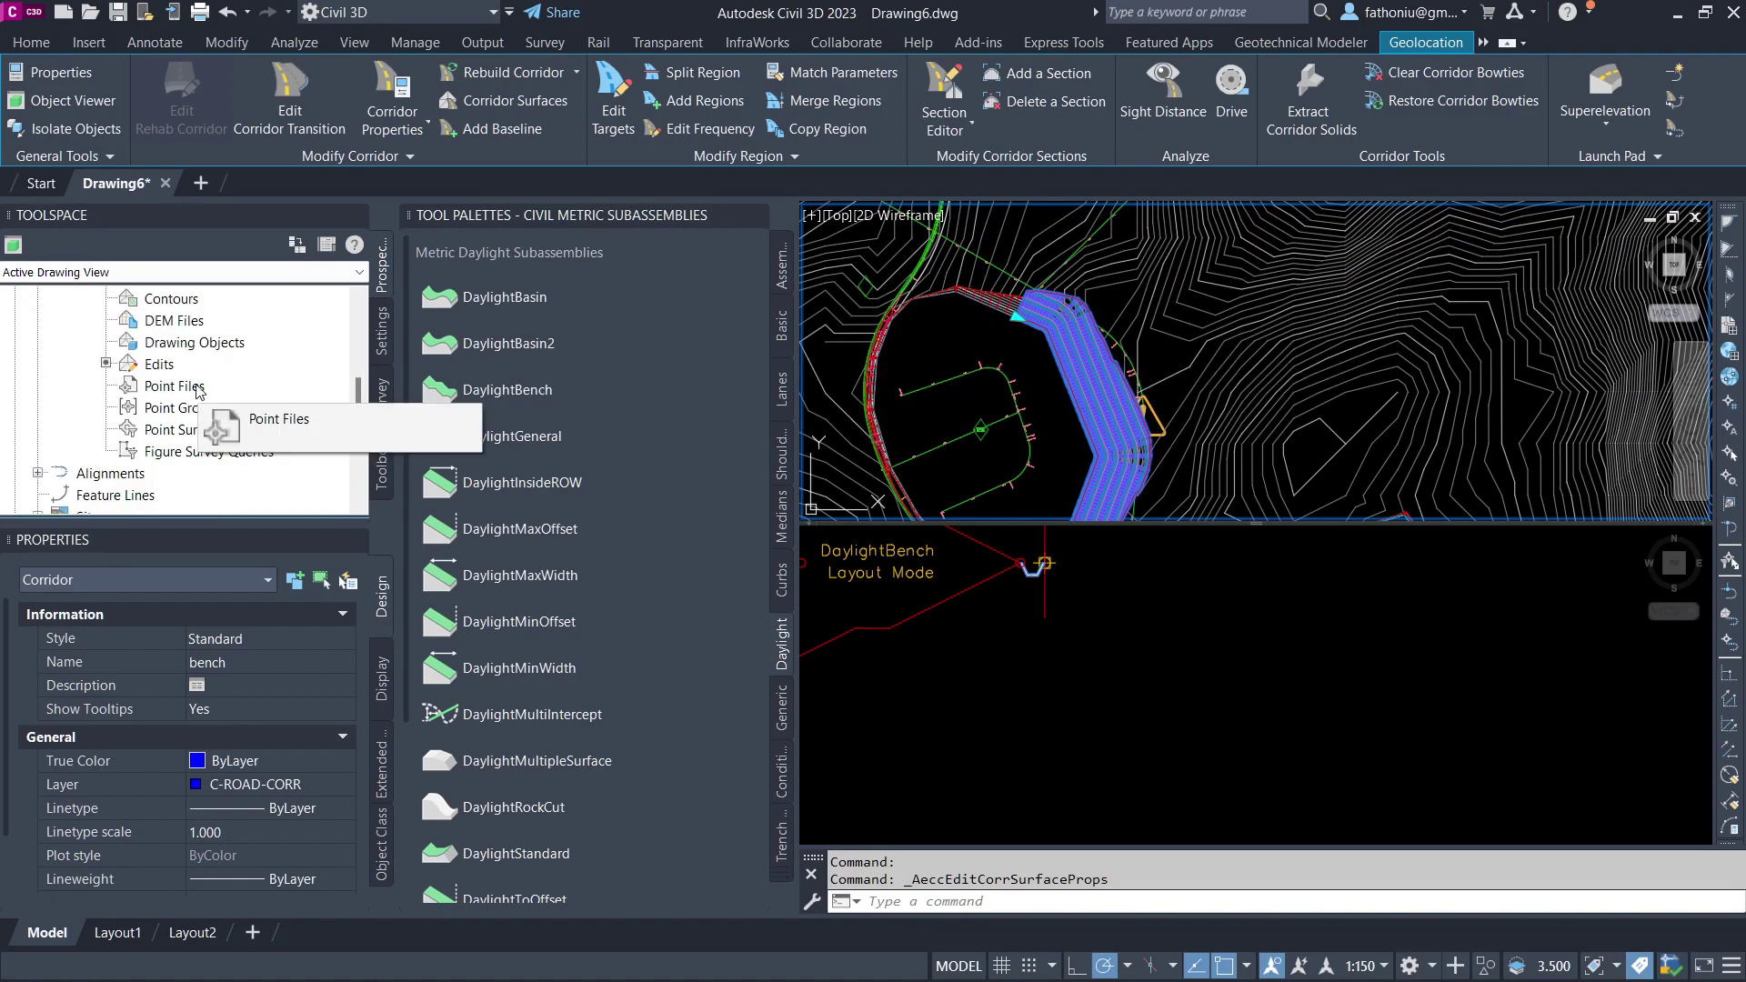
click(152, 367)
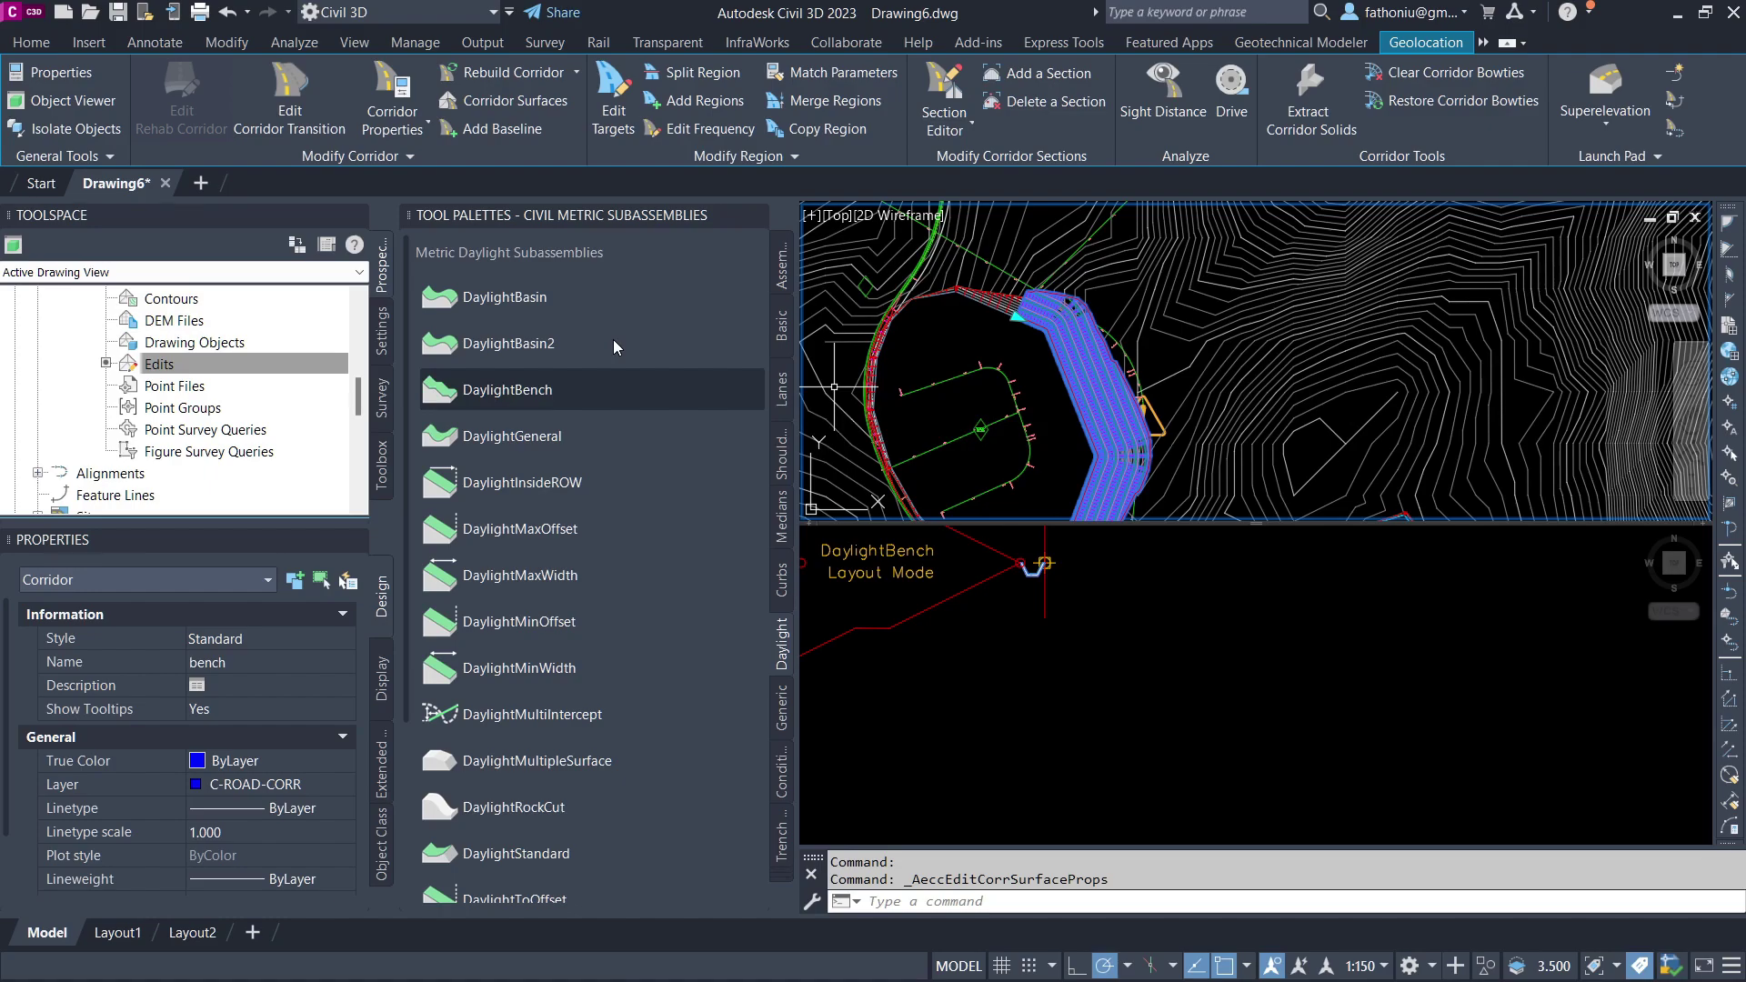
scroll(95, 347, up, 3)
scroll(95, 347, up, 3)
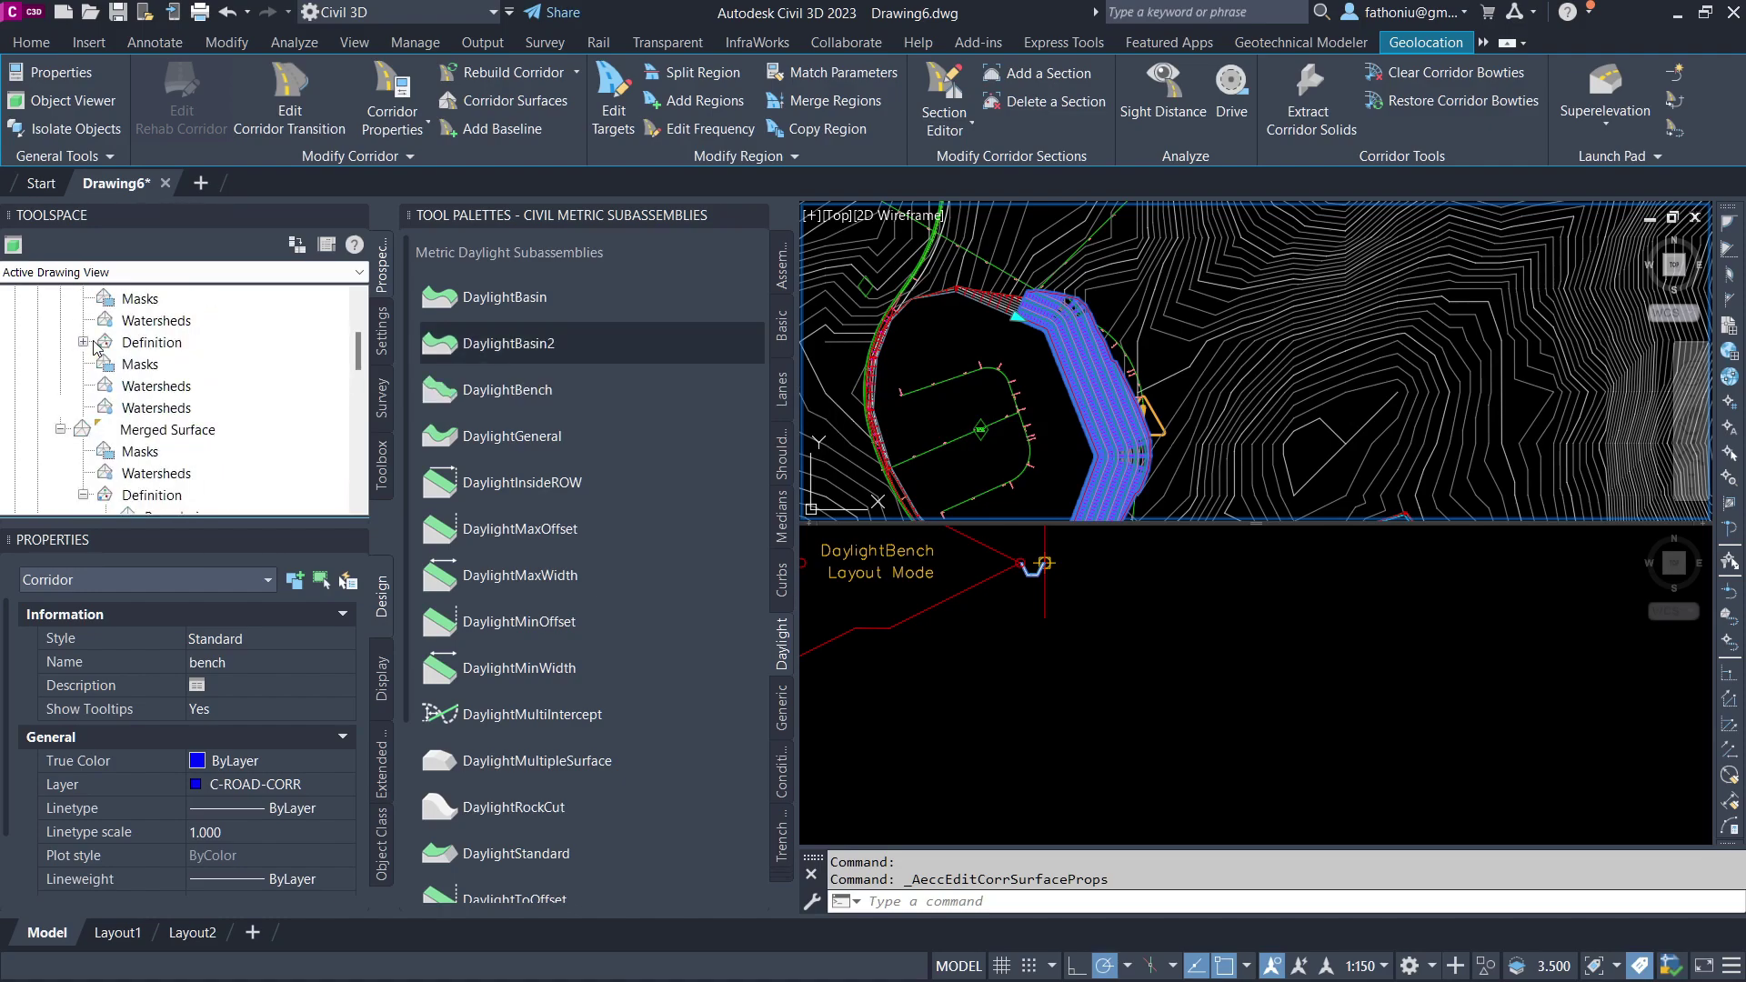
scroll(95, 347, up, 3)
click(101, 342)
right_click(114, 348)
key(Escape)
scroll(115, 389, down, 3)
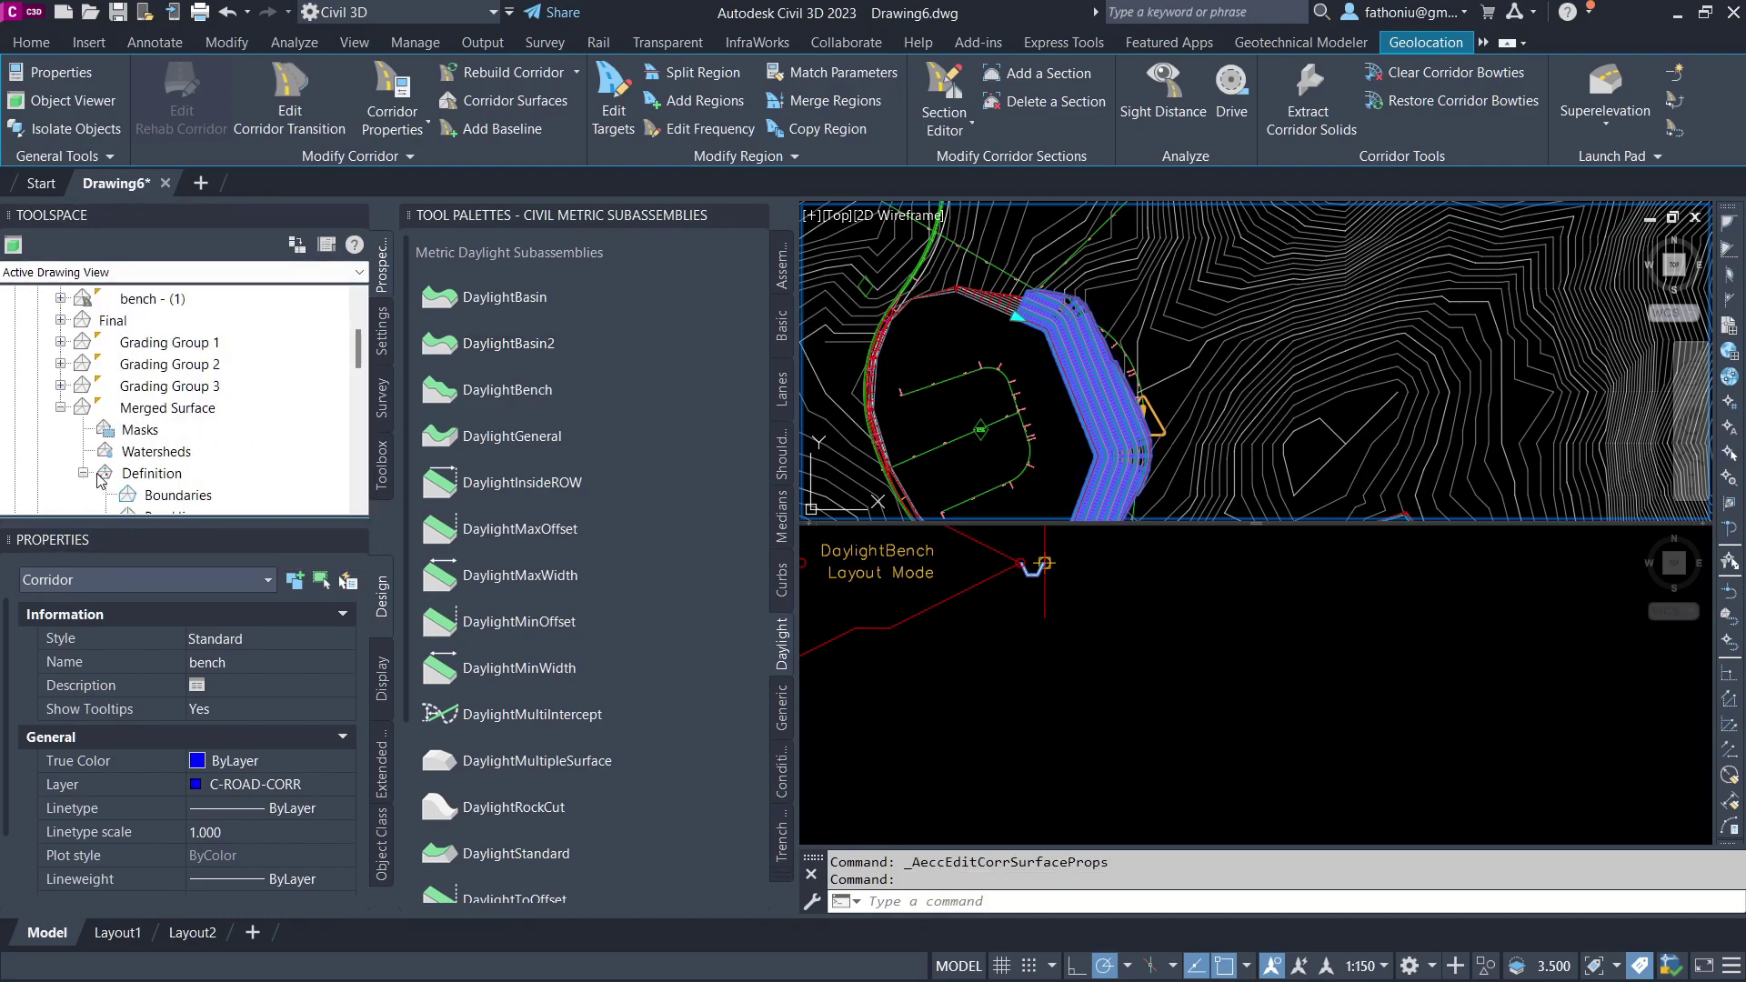
right_click(115, 390)
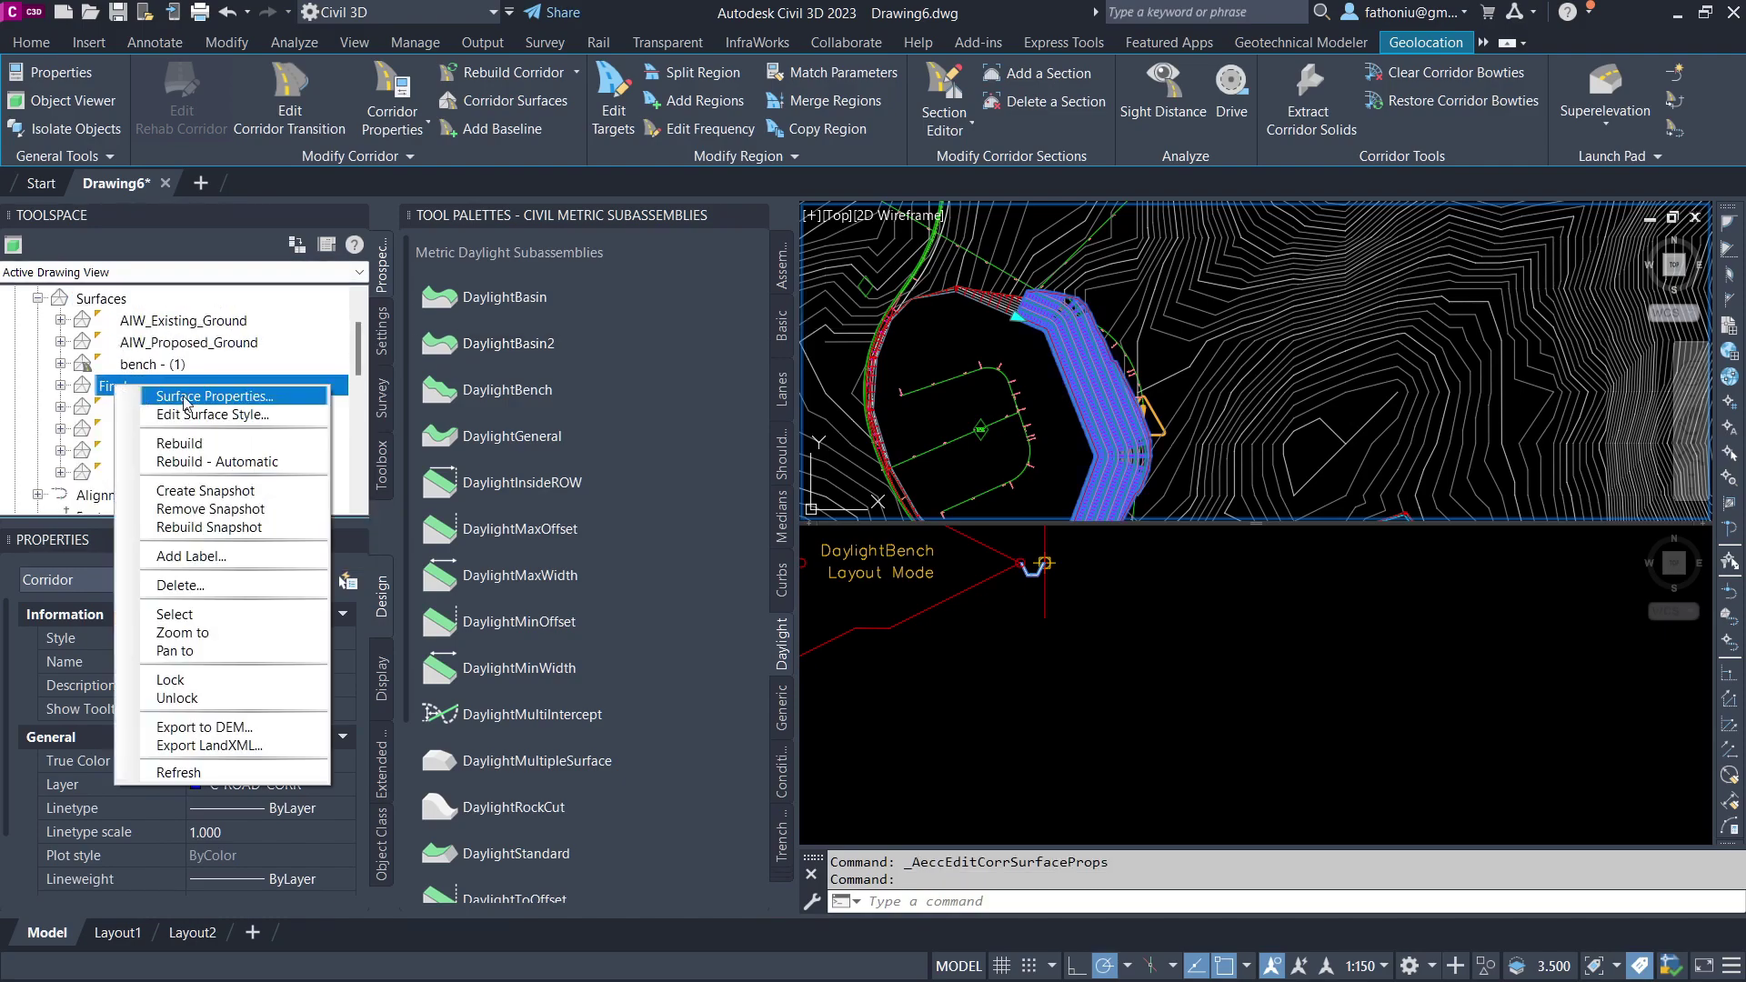
click(138, 399)
click(739, 132)
Paste the bench - (1) surface and the Merged Surface into the Final surface
click(60, 385)
click(84, 452)
right_click(155, 429)
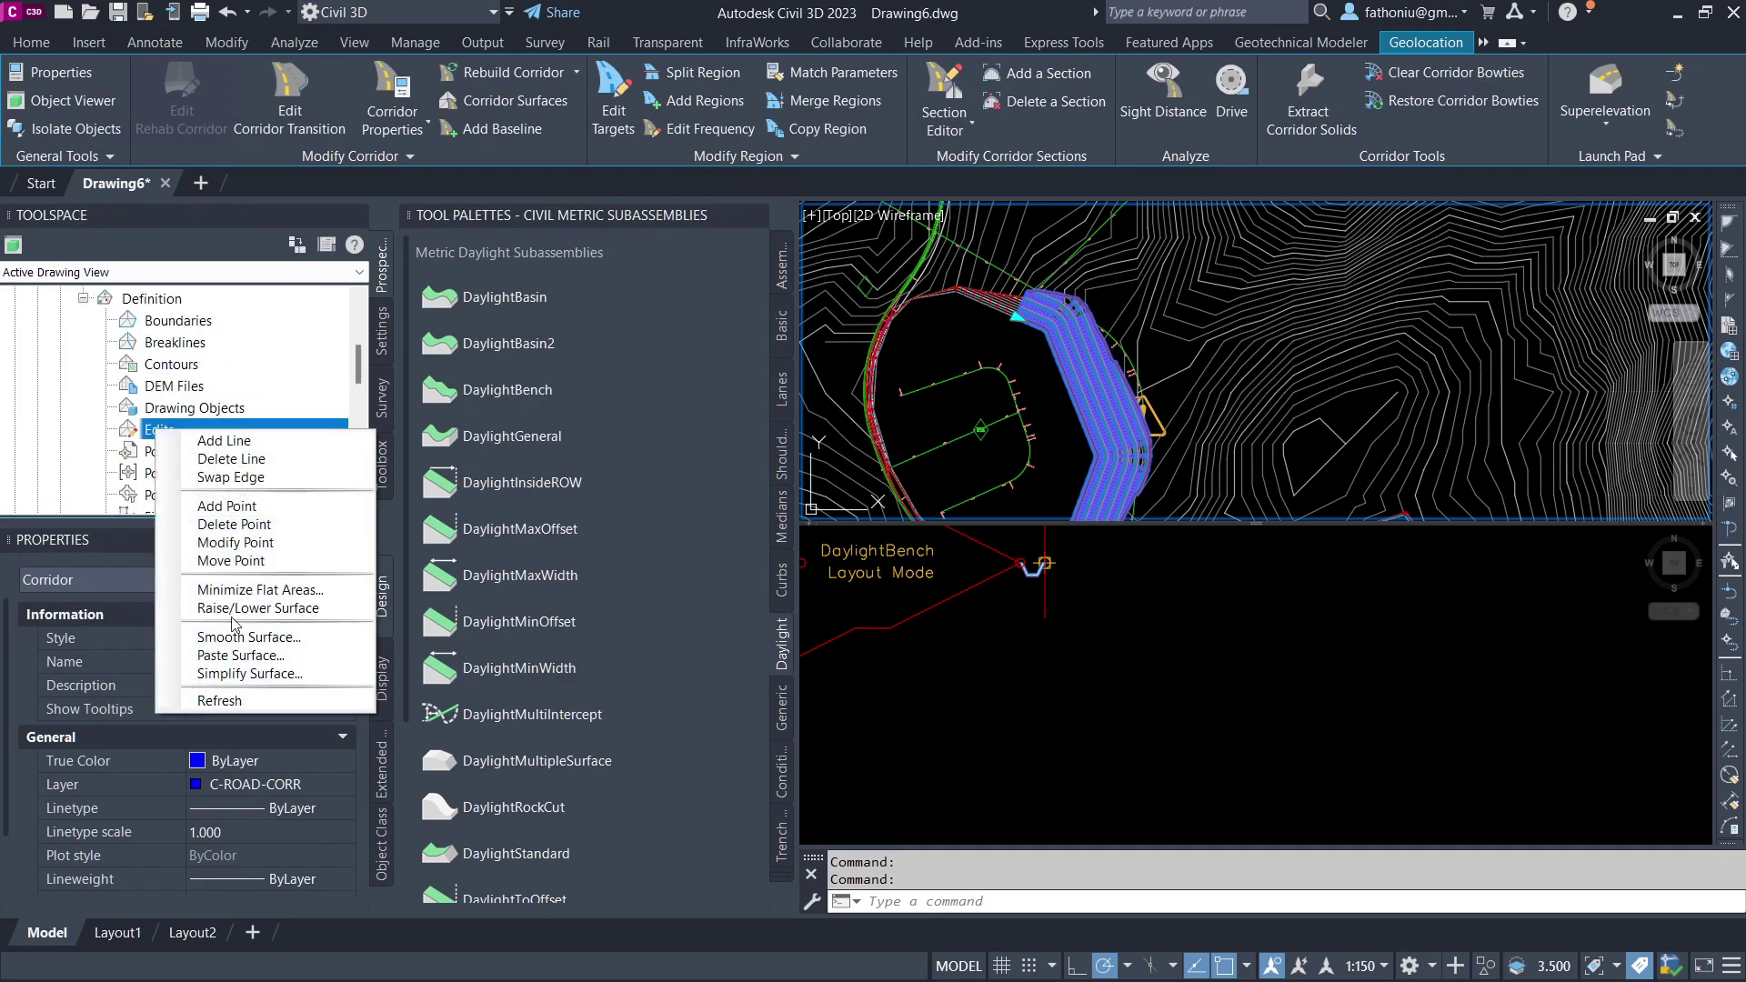
click(236, 657)
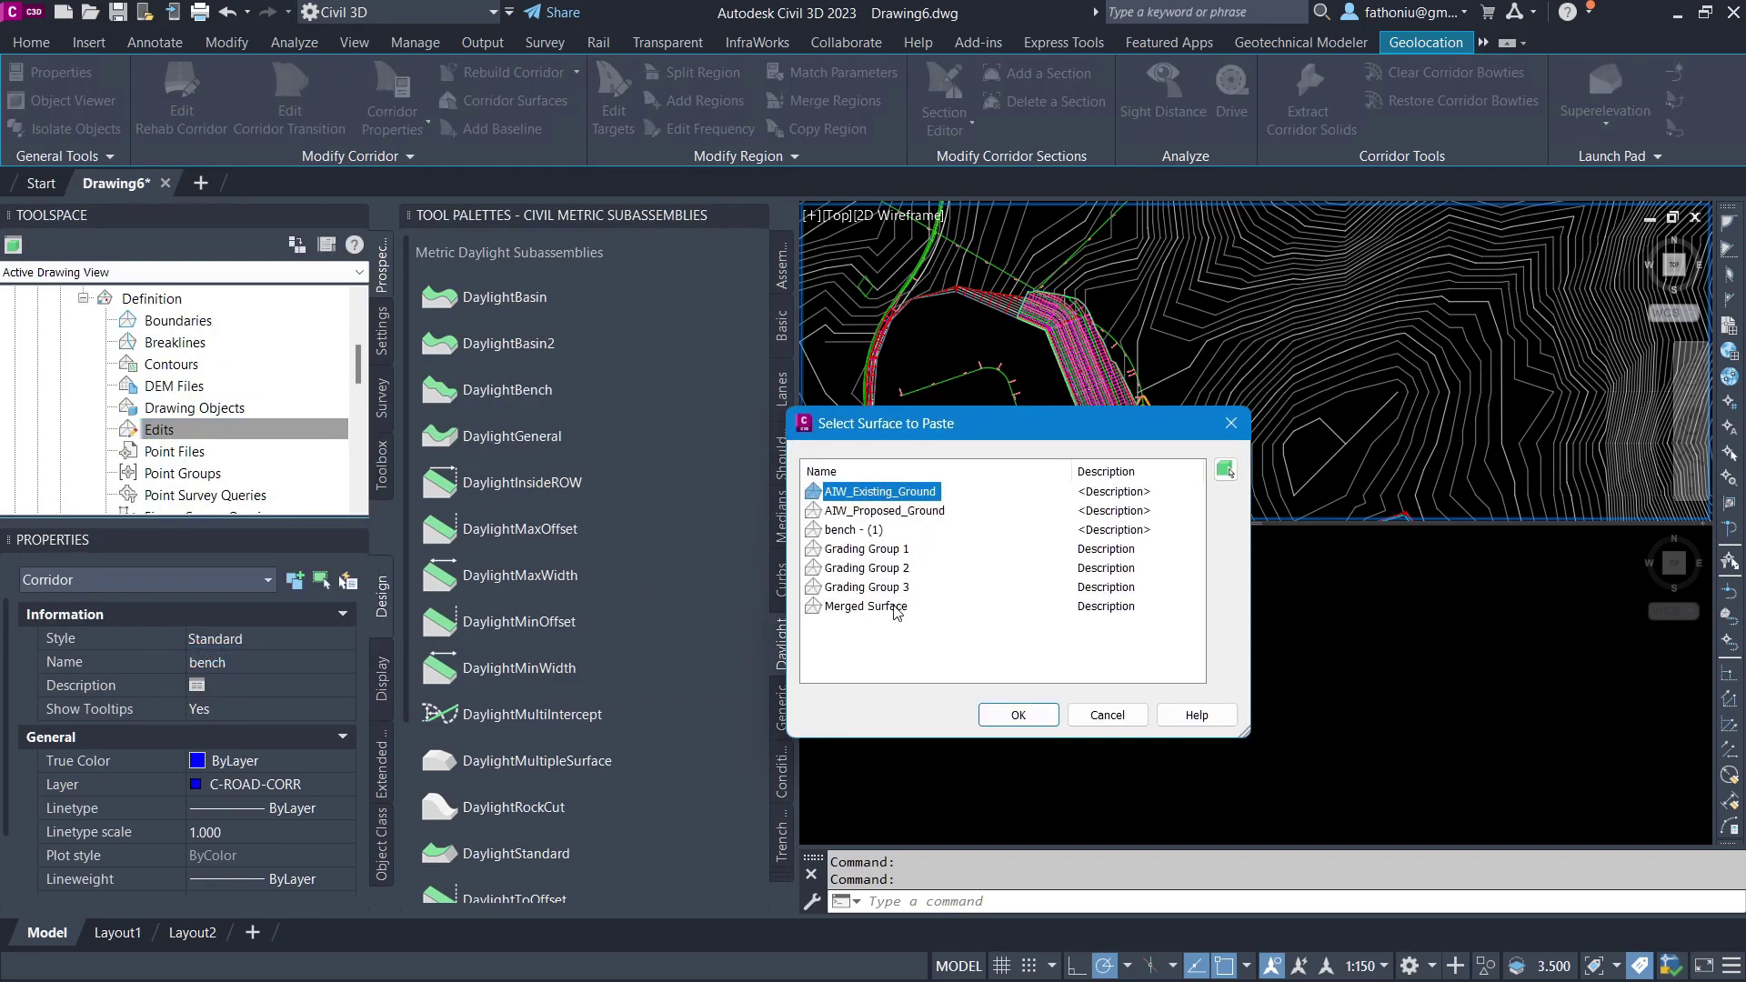
click(896, 607)
click(1019, 715)
Set the Merged Surface's style to _No Display
scroll(162, 400, up, 2)
scroll(167, 425, down, 1)
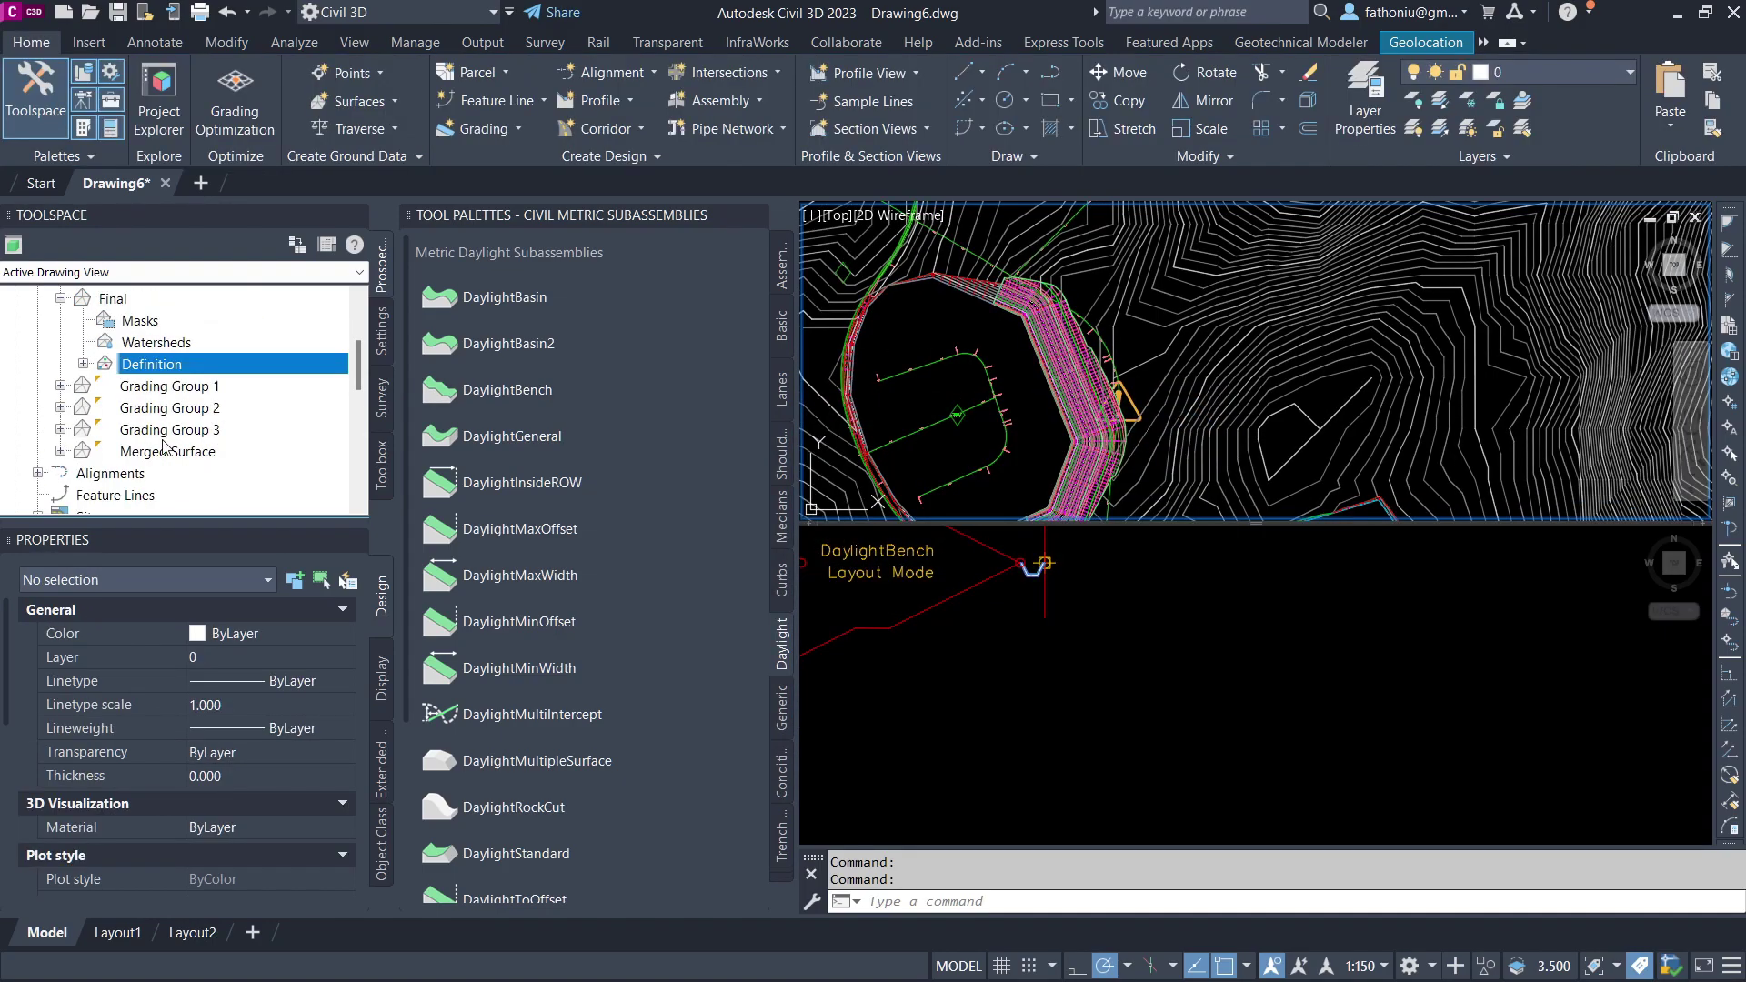
right_click(167, 452)
click(296, 453)
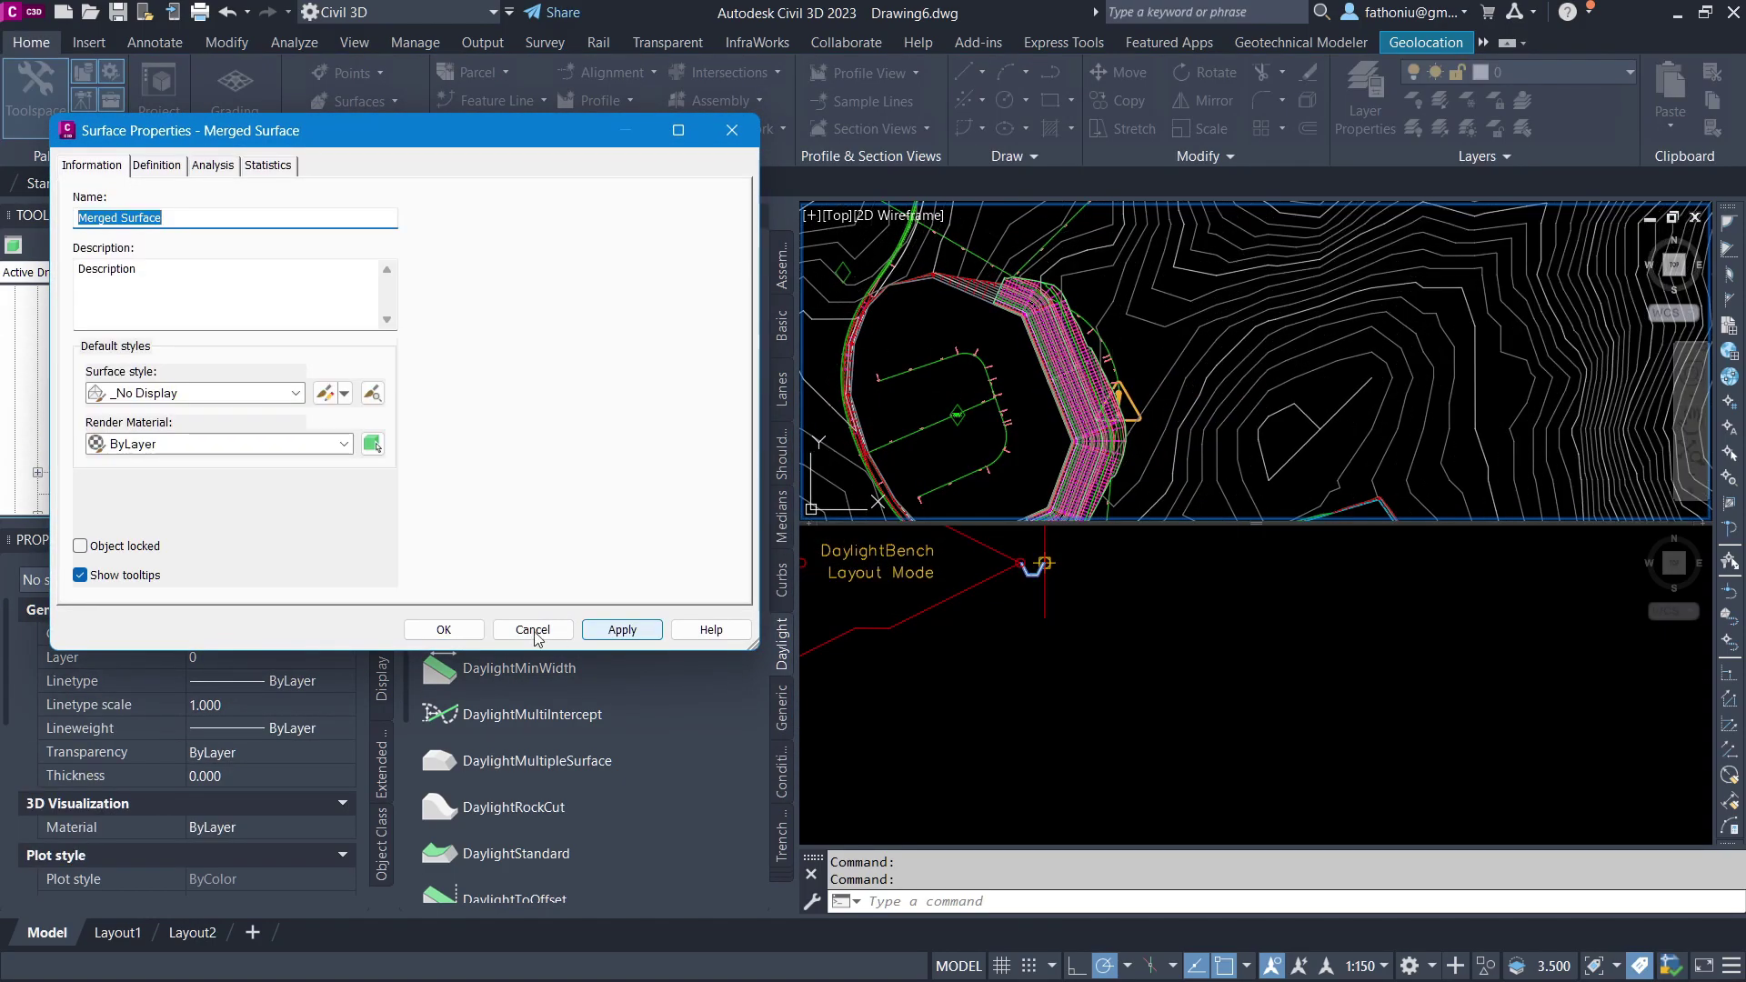
click(444, 628)
Move the bench - (1) paste operation below the Merged Surface one in the Final surface's definition and rebuild the surface
scroll(140, 358, up, 2)
click(61, 430)
click(116, 432)
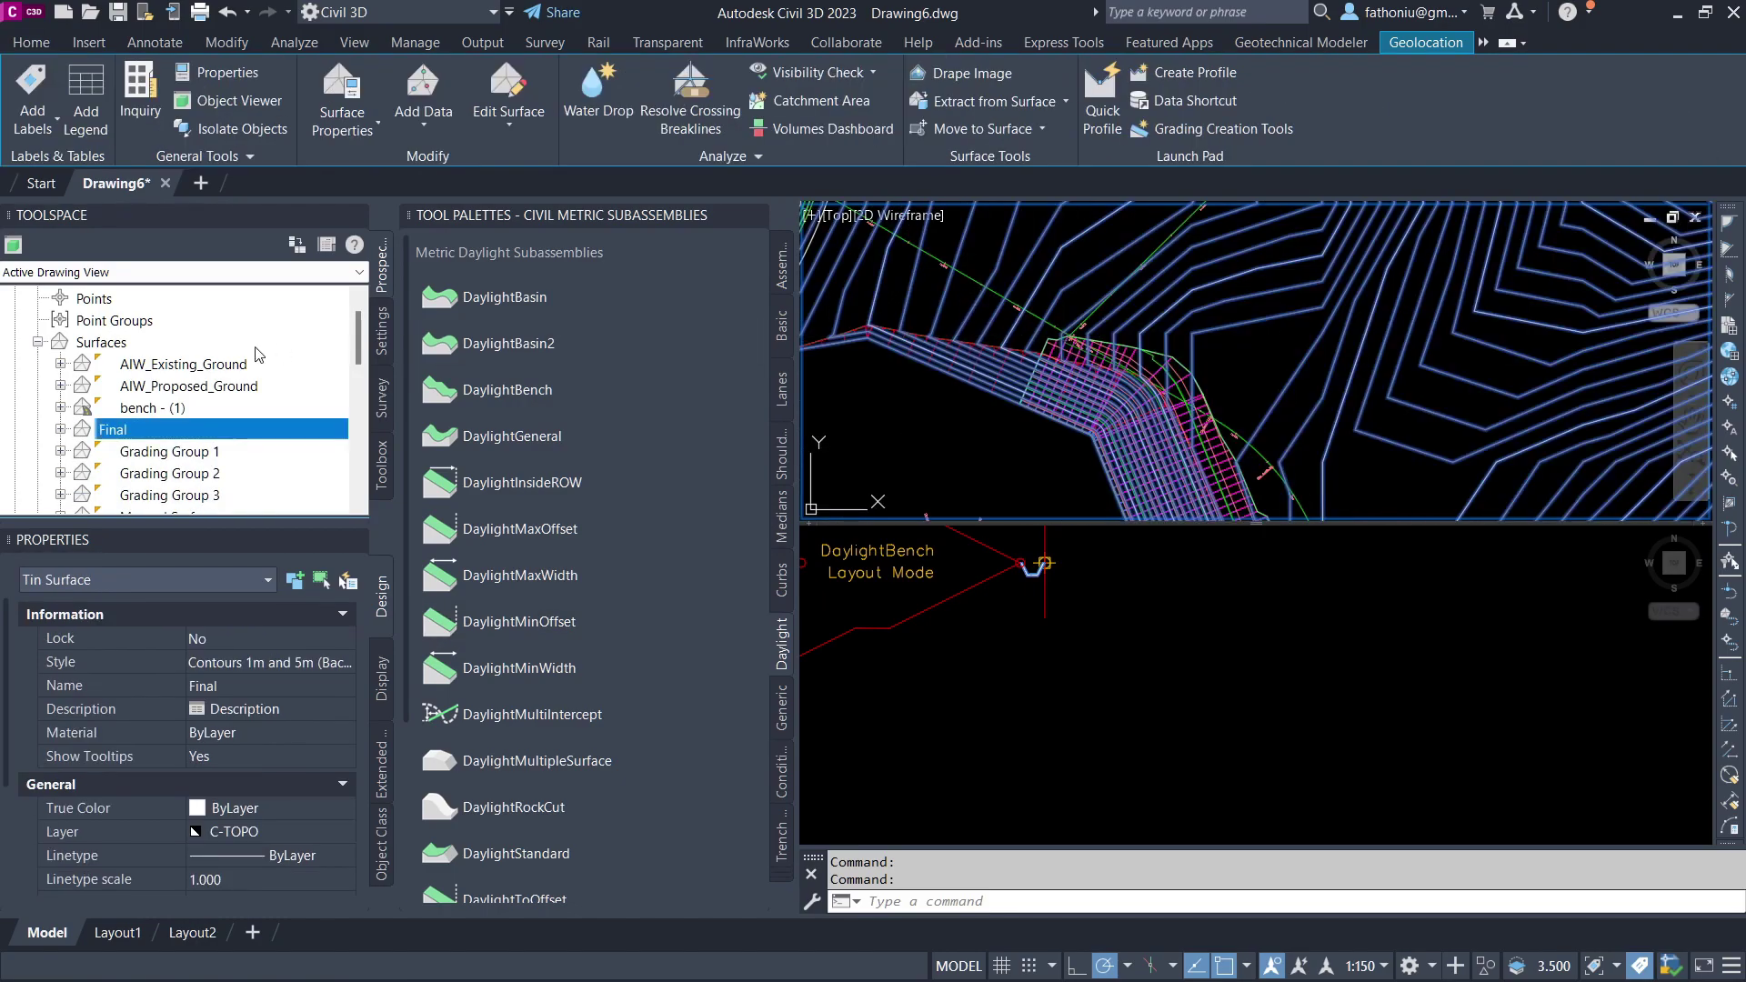
right_click(128, 435)
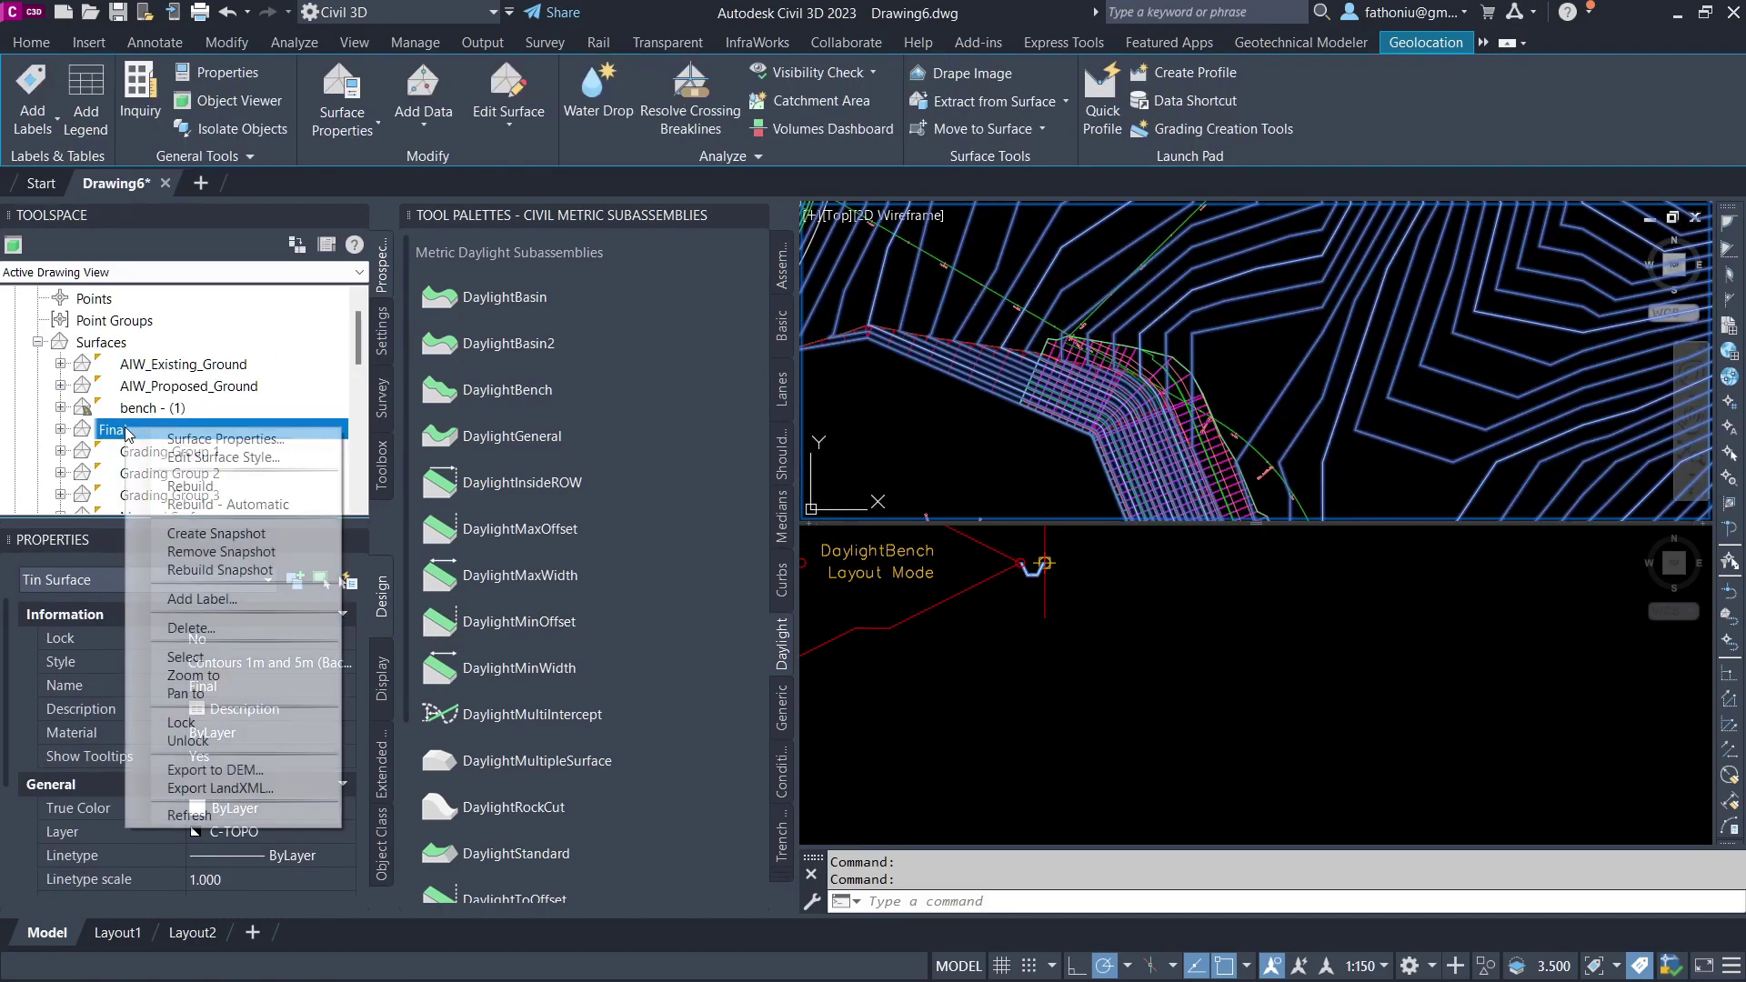
click(176, 440)
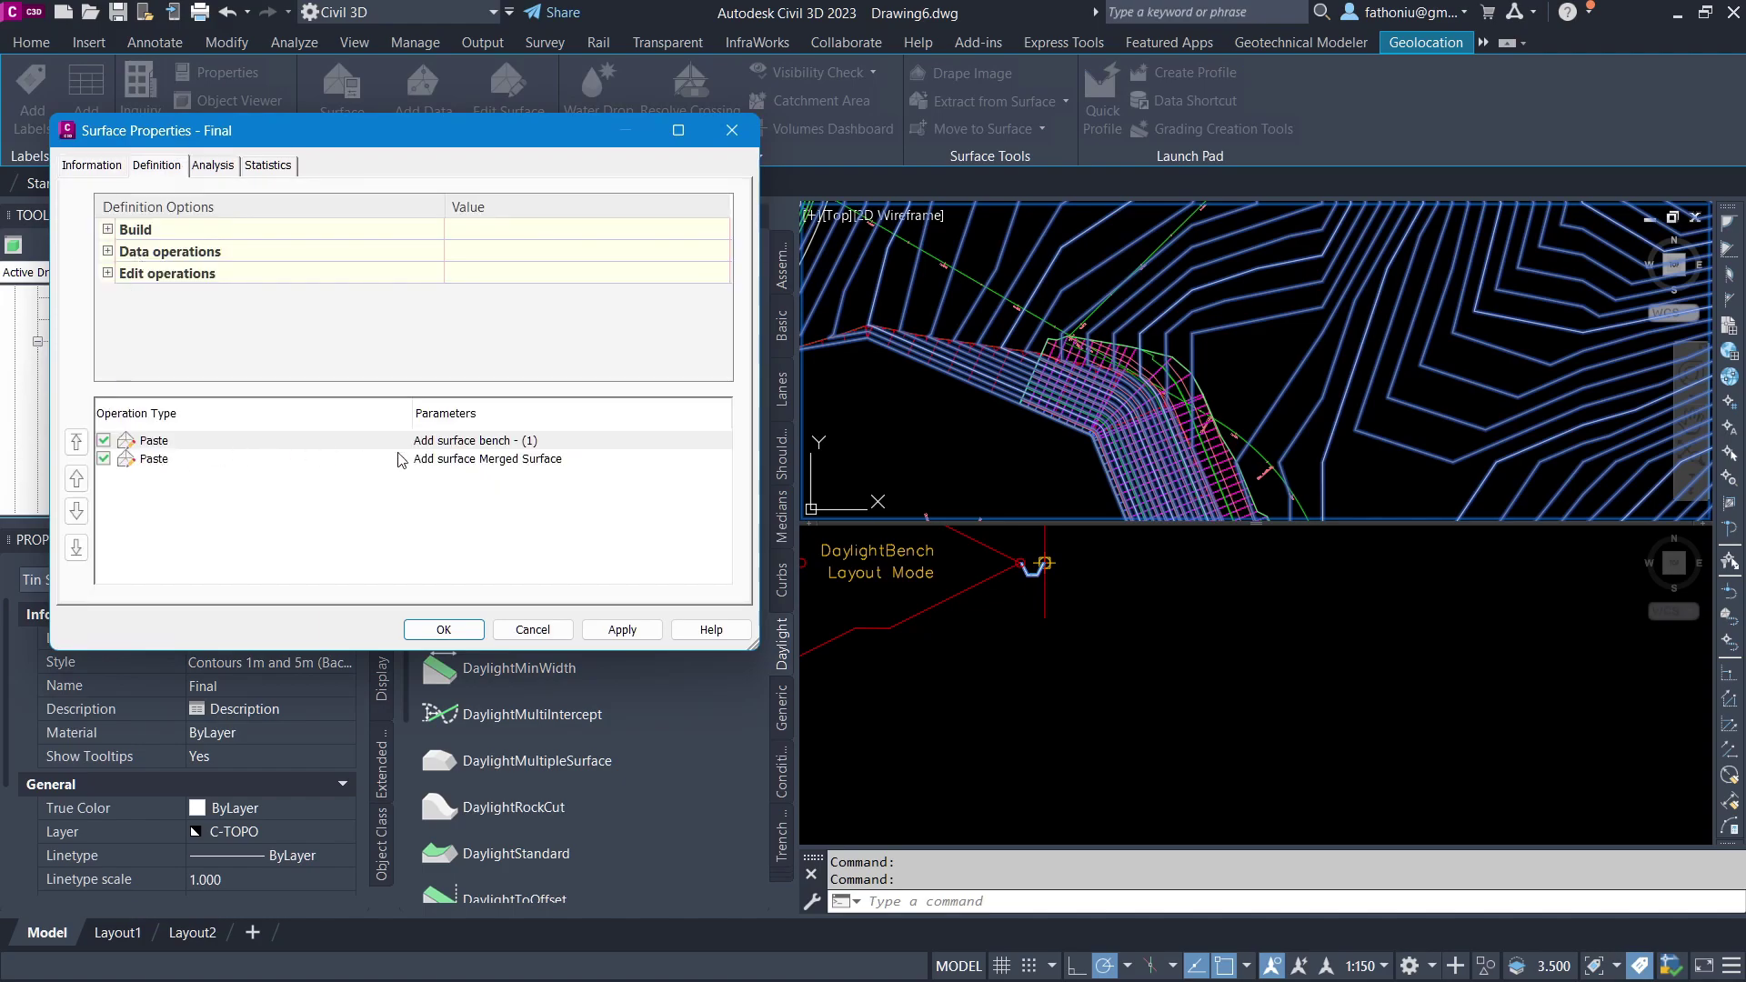
click(441, 443)
click(76, 511)
click(623, 630)
click(671, 554)
click(444, 630)
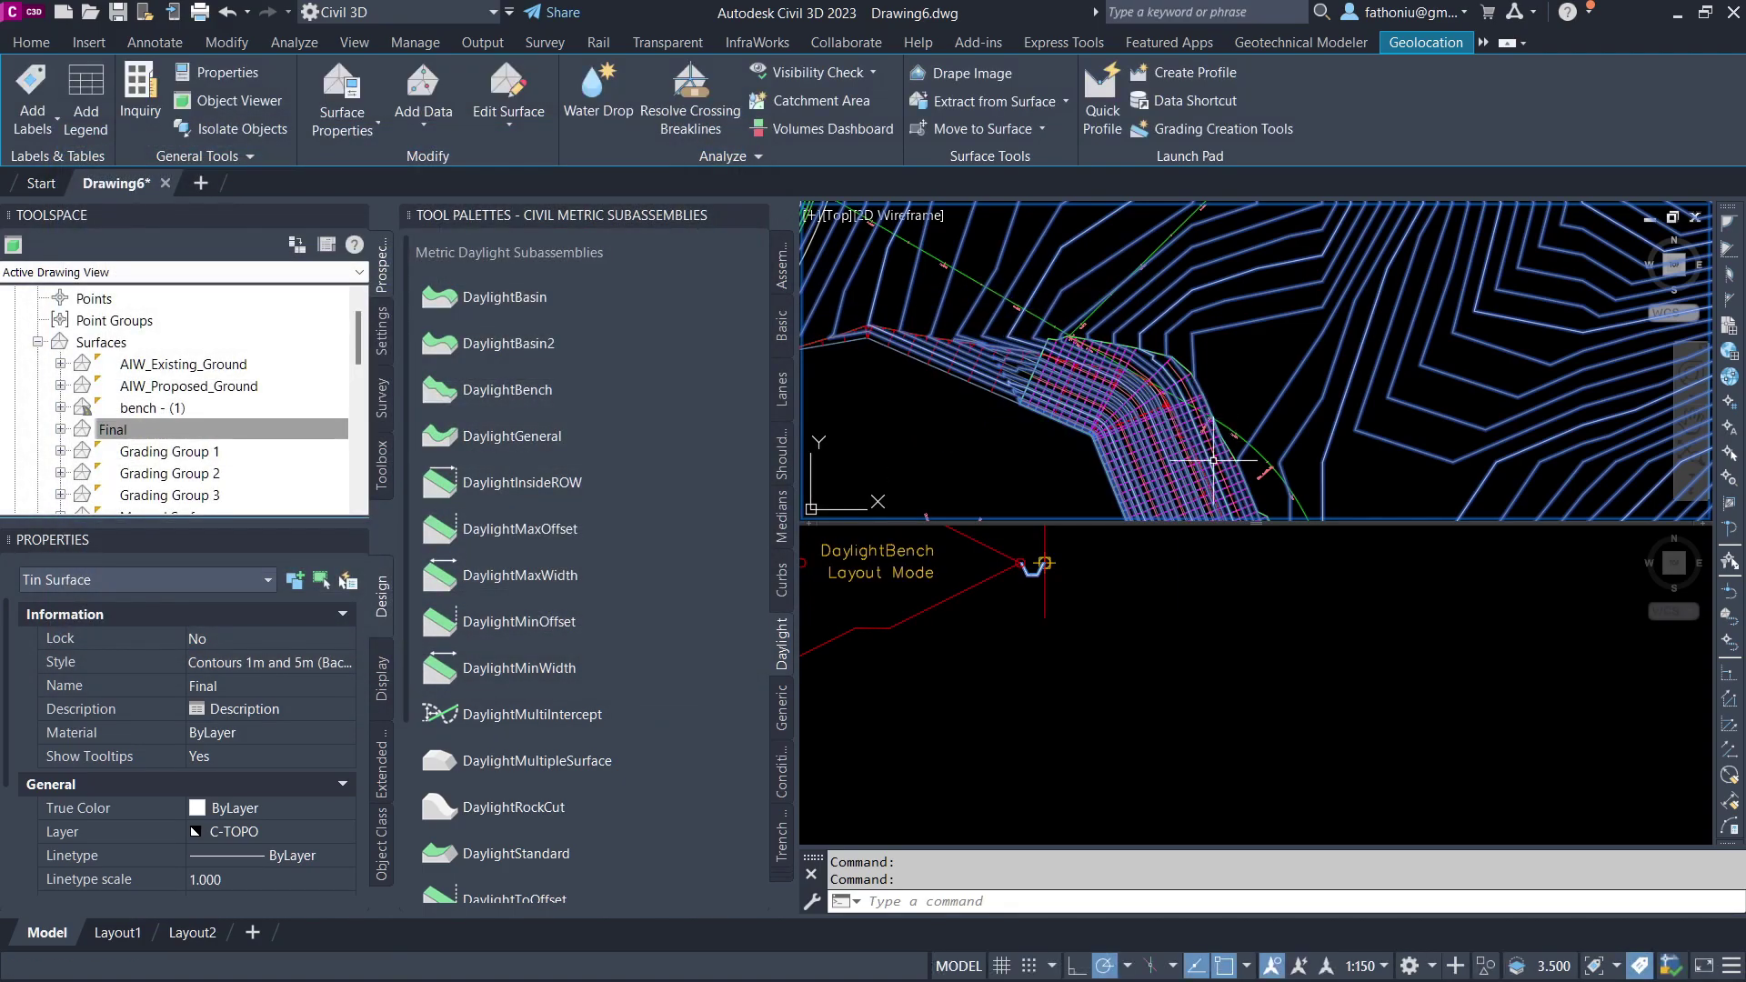
Examine the Final surface in 3D in the Object Viewer, focusing on the benched slope, the ditch along its foot and the slope's ends
scroll(998, 309, down, 3)
click(1093, 291)
right_click(1092, 291)
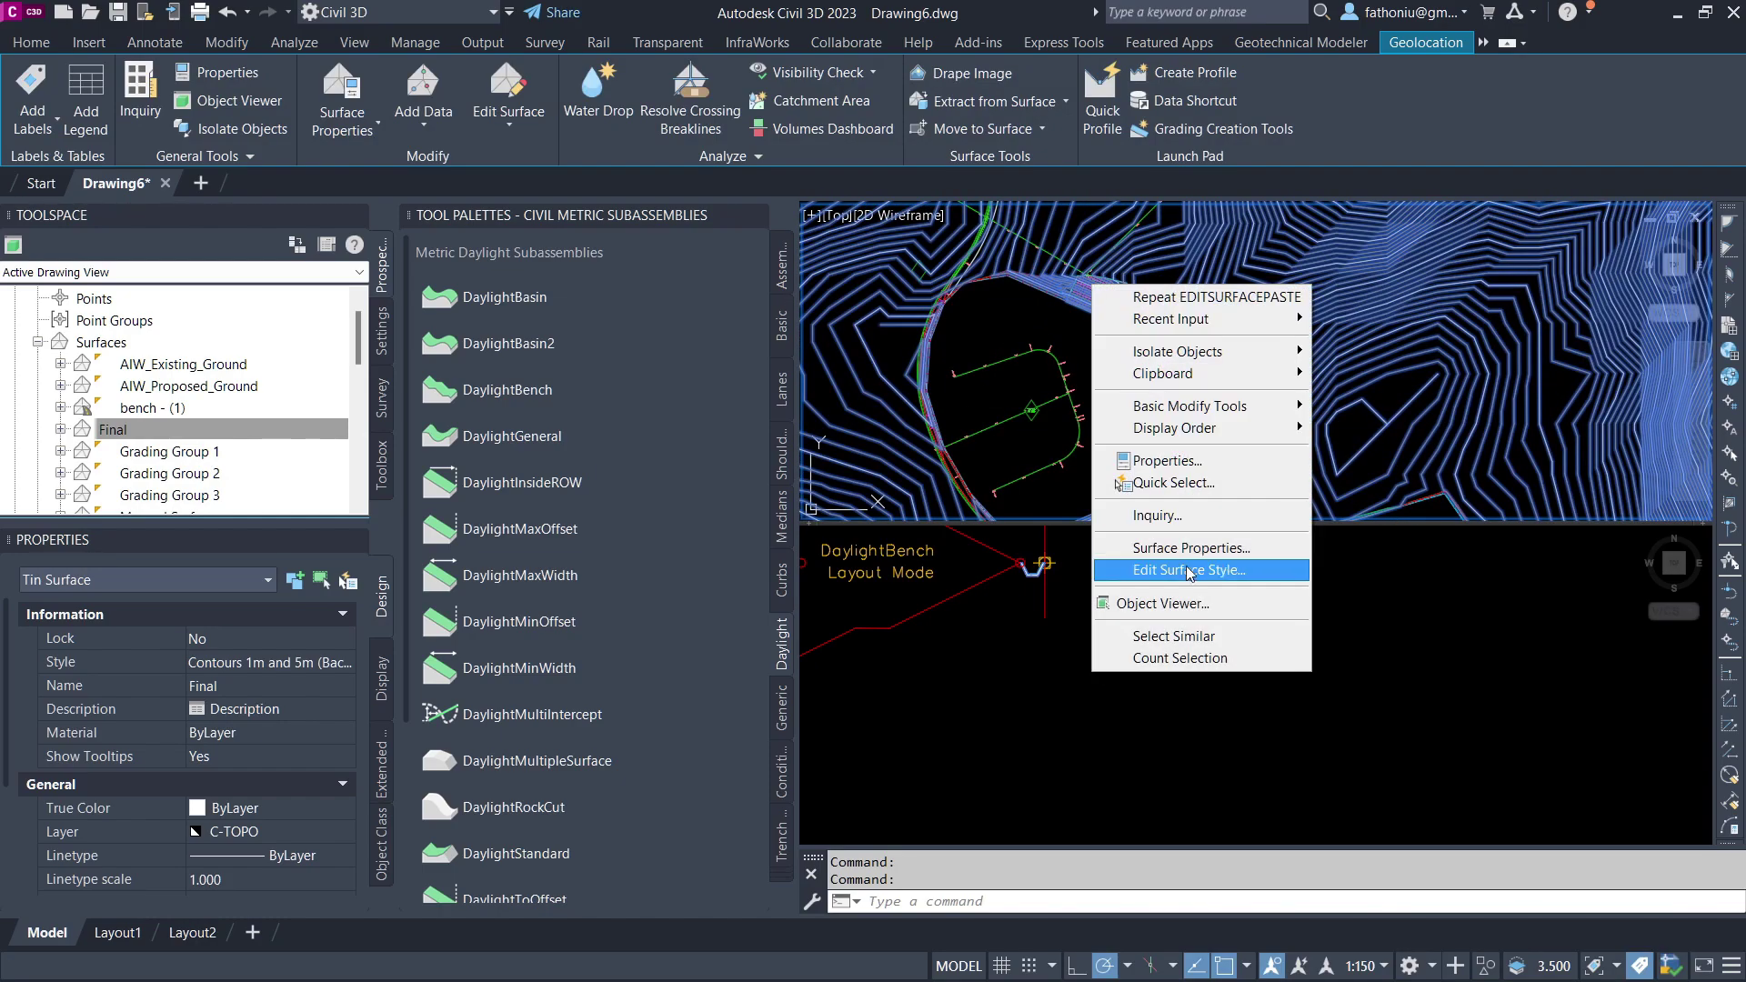
click(1168, 603)
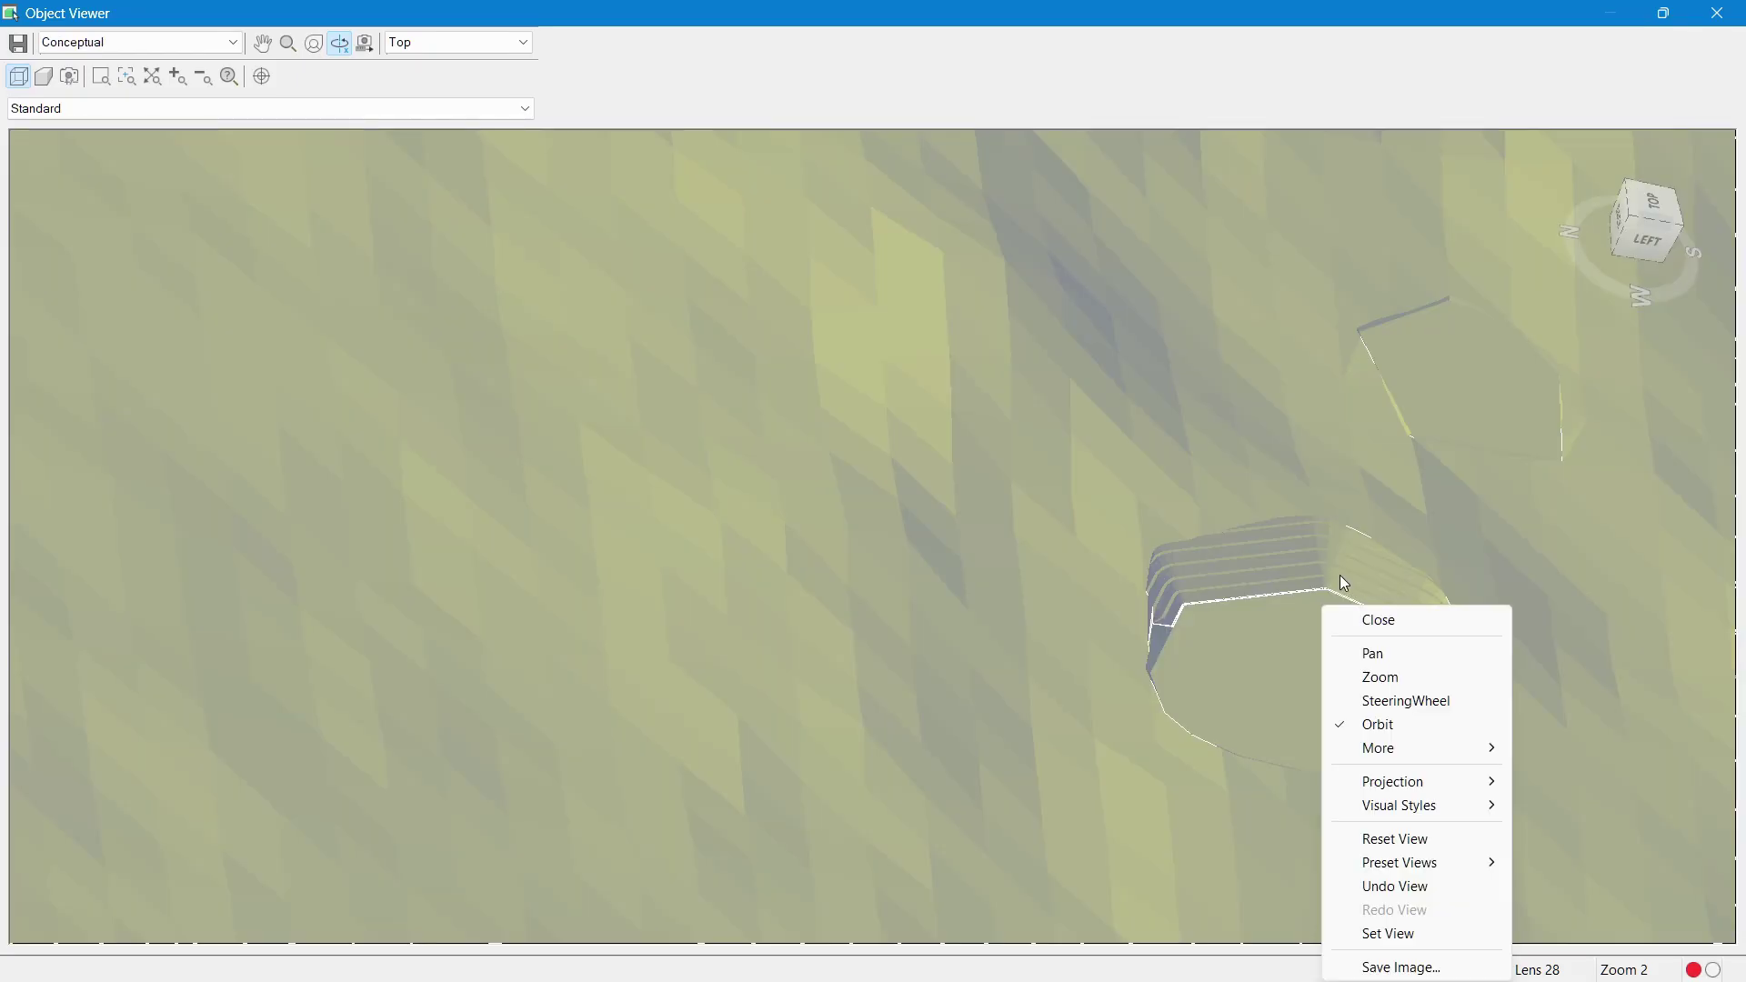
click(1338, 575)
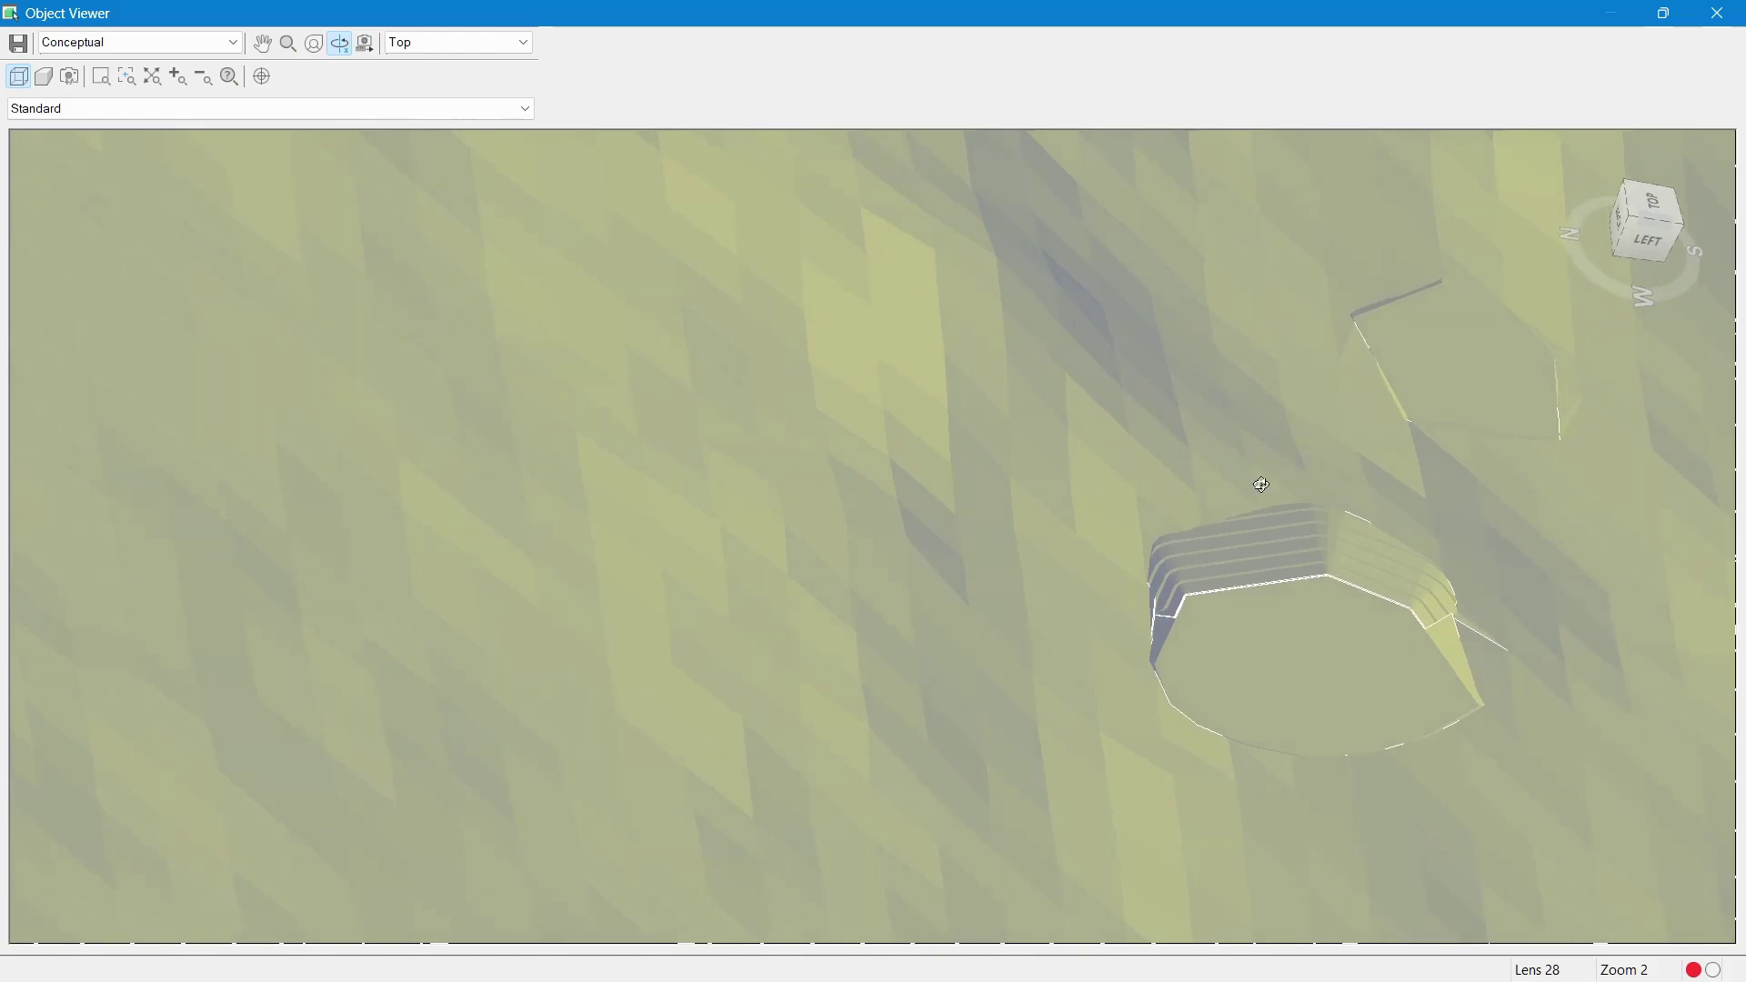
middle_drag(1255, 486, 659, 389)
scroll(862, 528, up, 5)
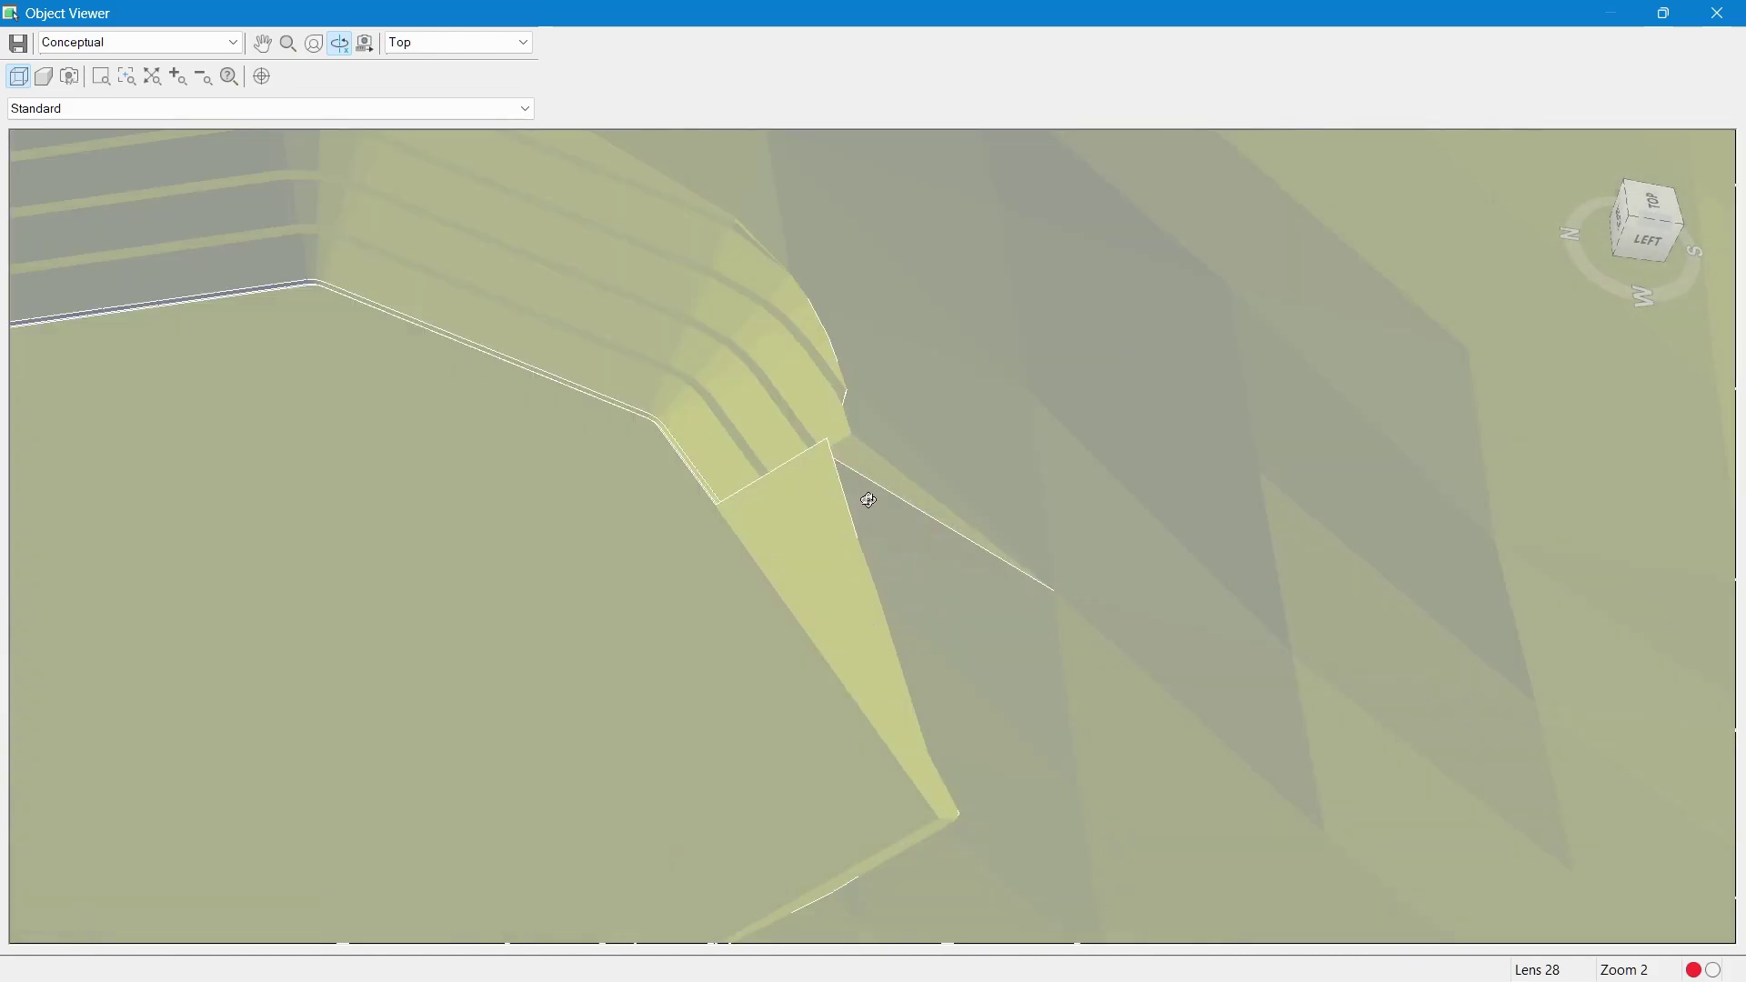
scroll(860, 460, down, 5)
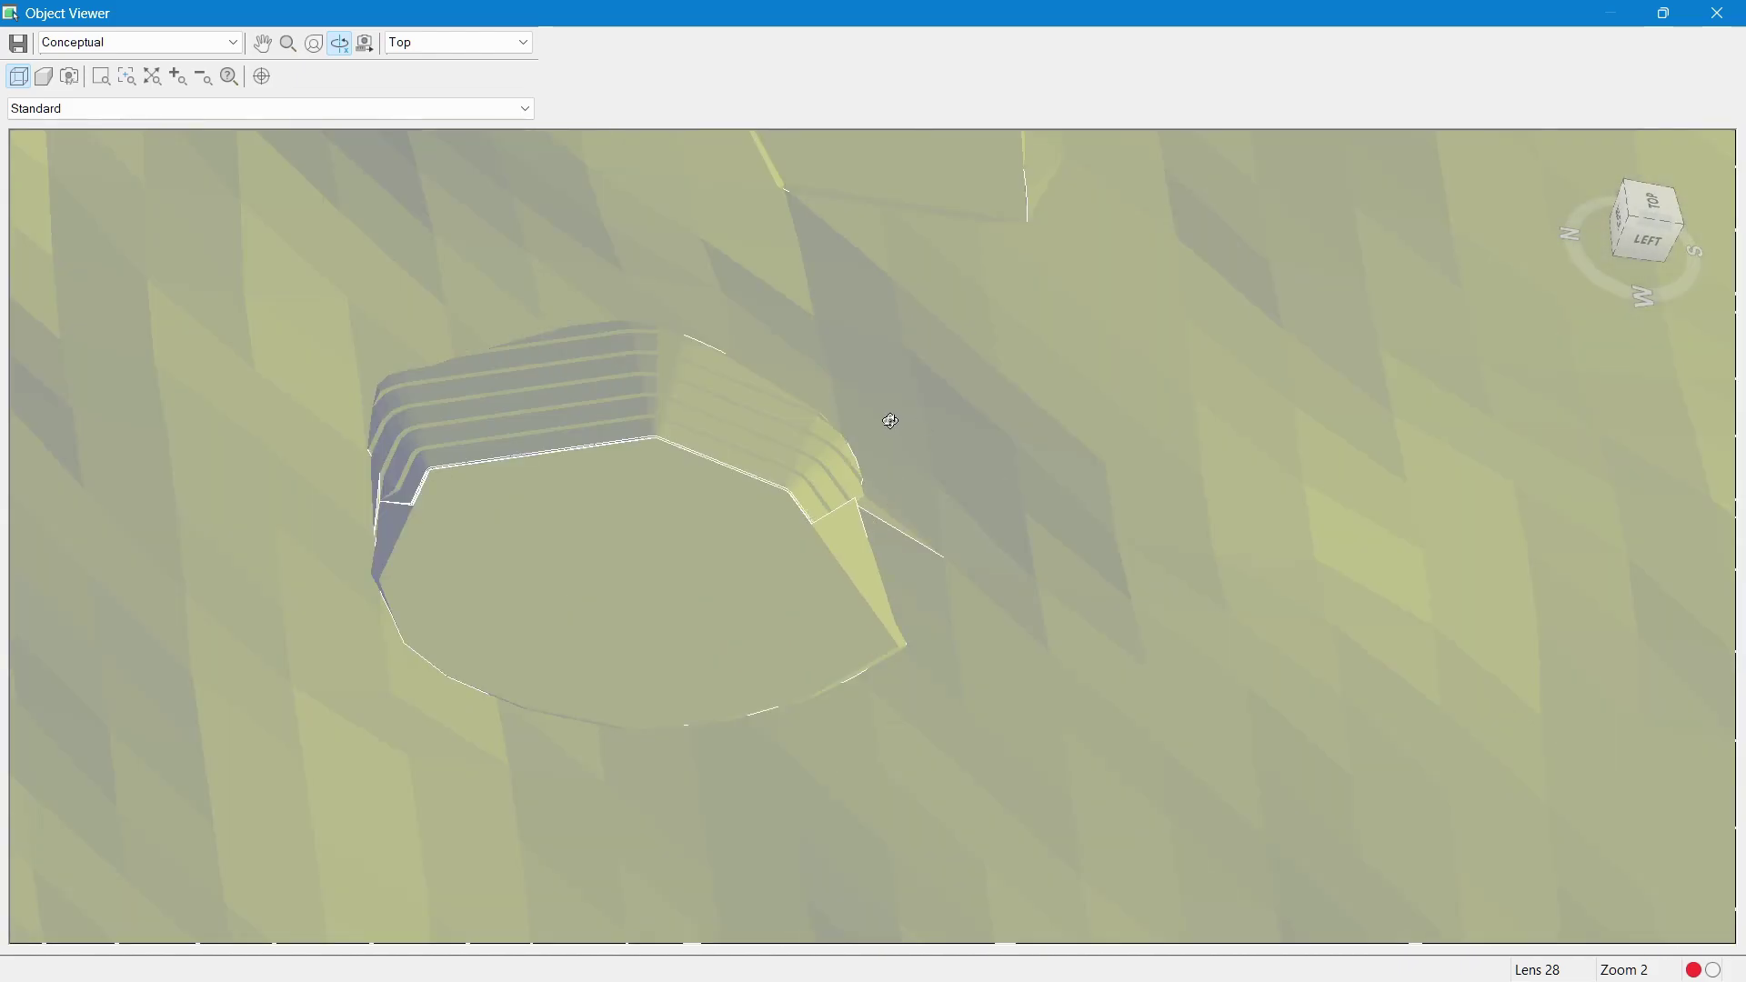
drag(595, 262, 859, 517)
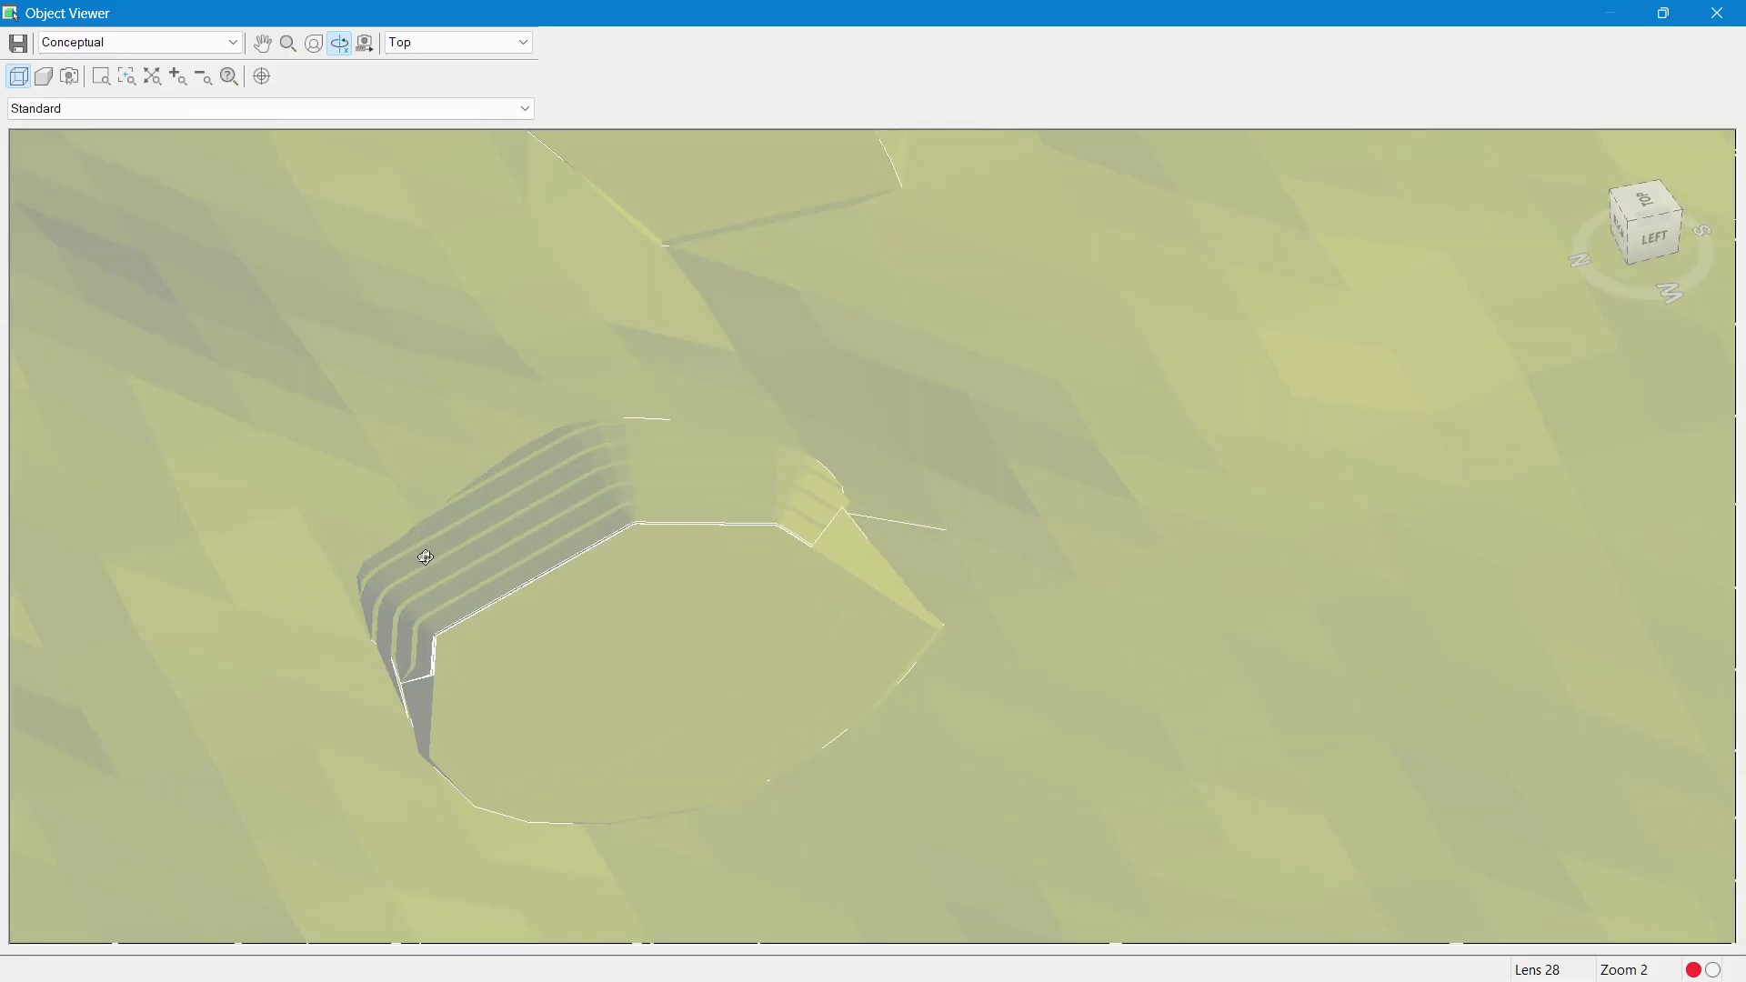
drag(502, 622, 826, 678)
scroll(826, 678, up, 4)
scroll(795, 706, up, 5)
drag(819, 775, 1232, 379)
middle_drag(1355, 257, 929, 699)
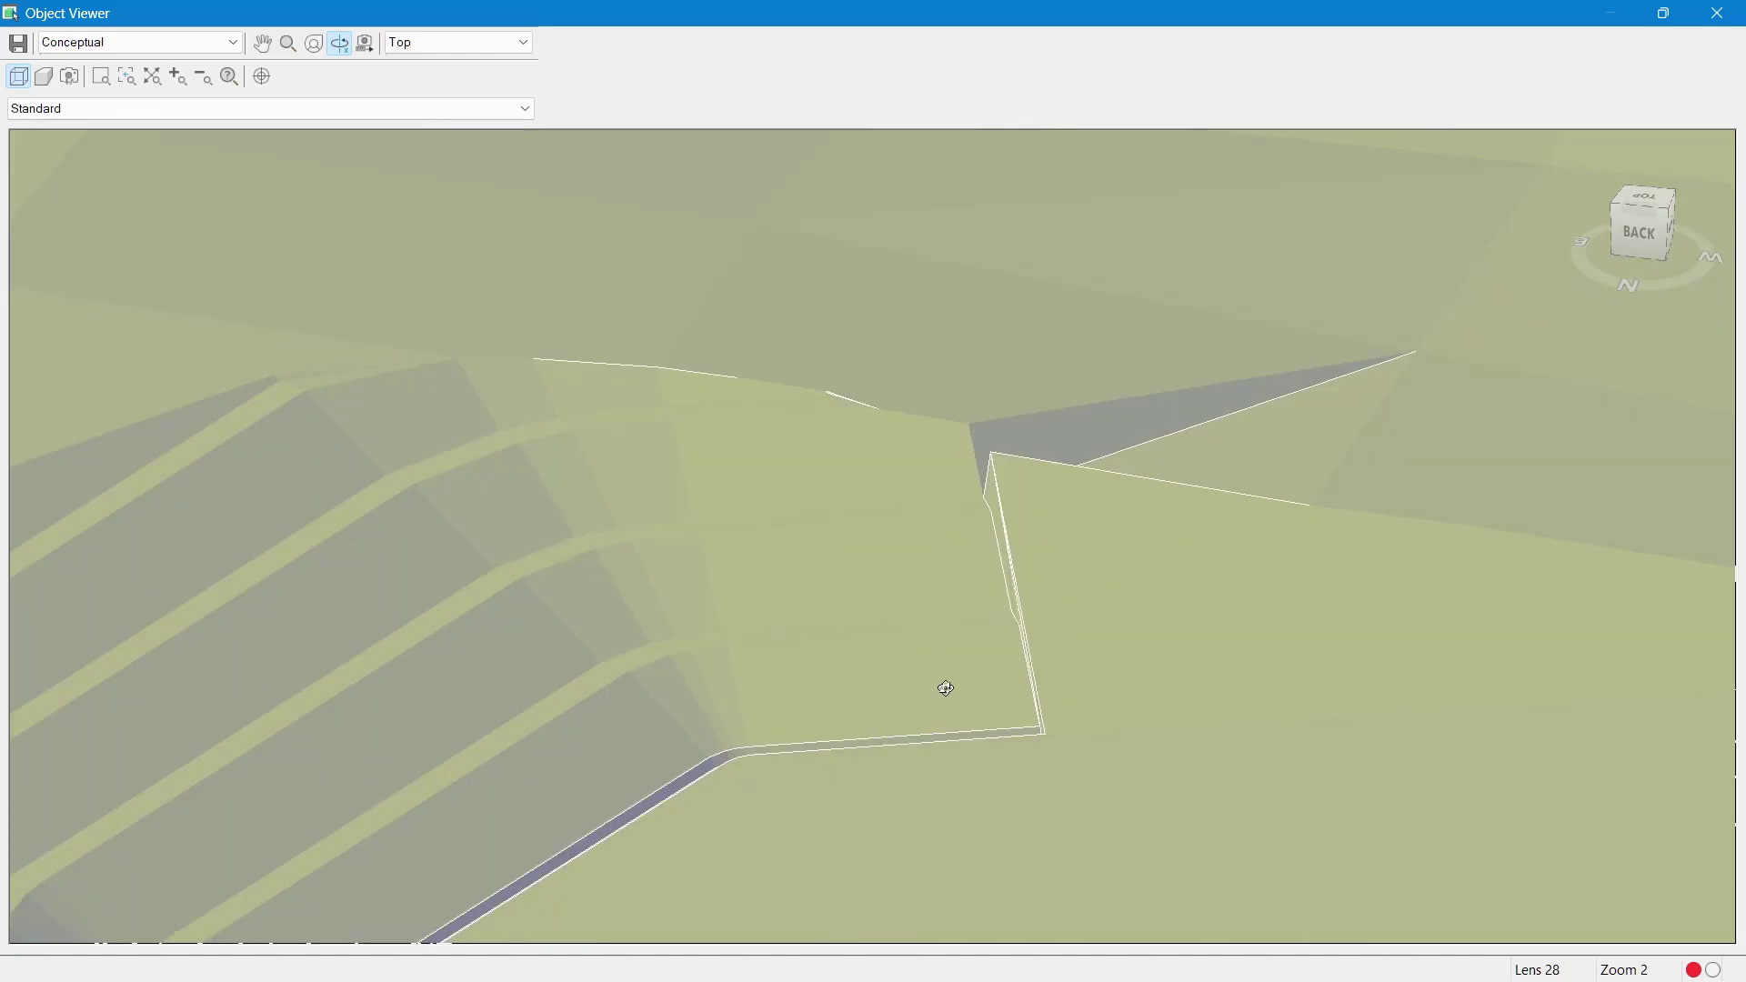
scroll(992, 489, up, 3)
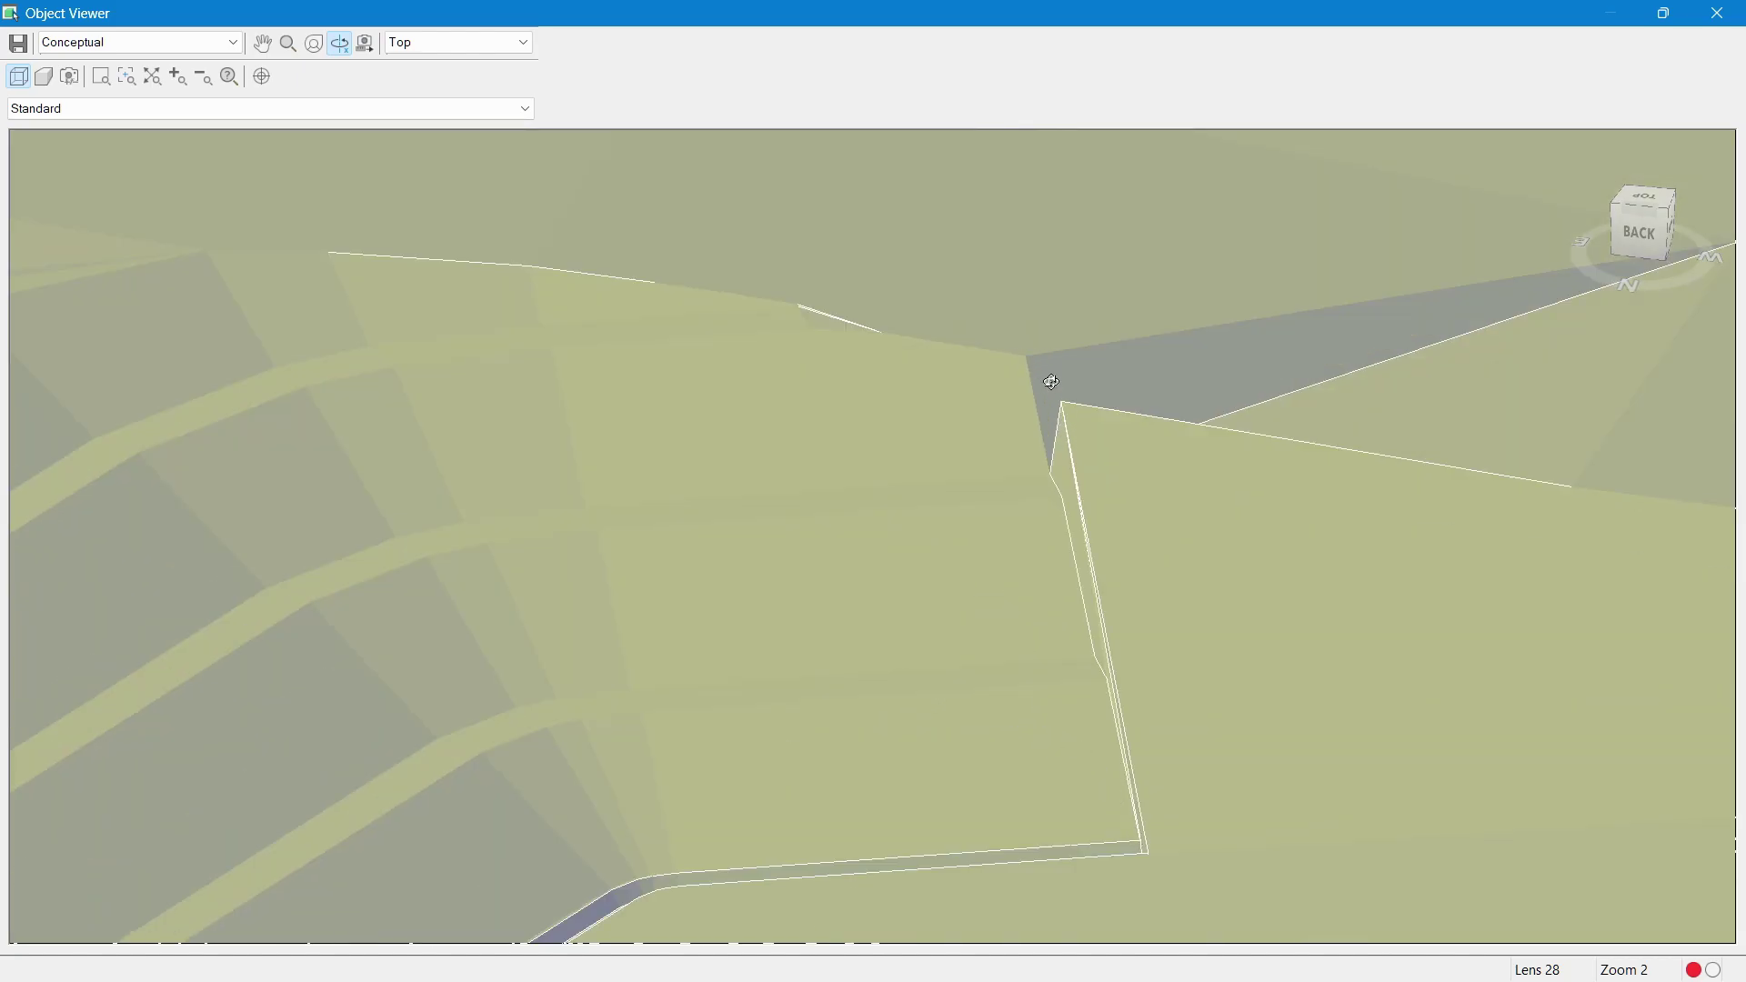
drag(1078, 412, 1244, 527)
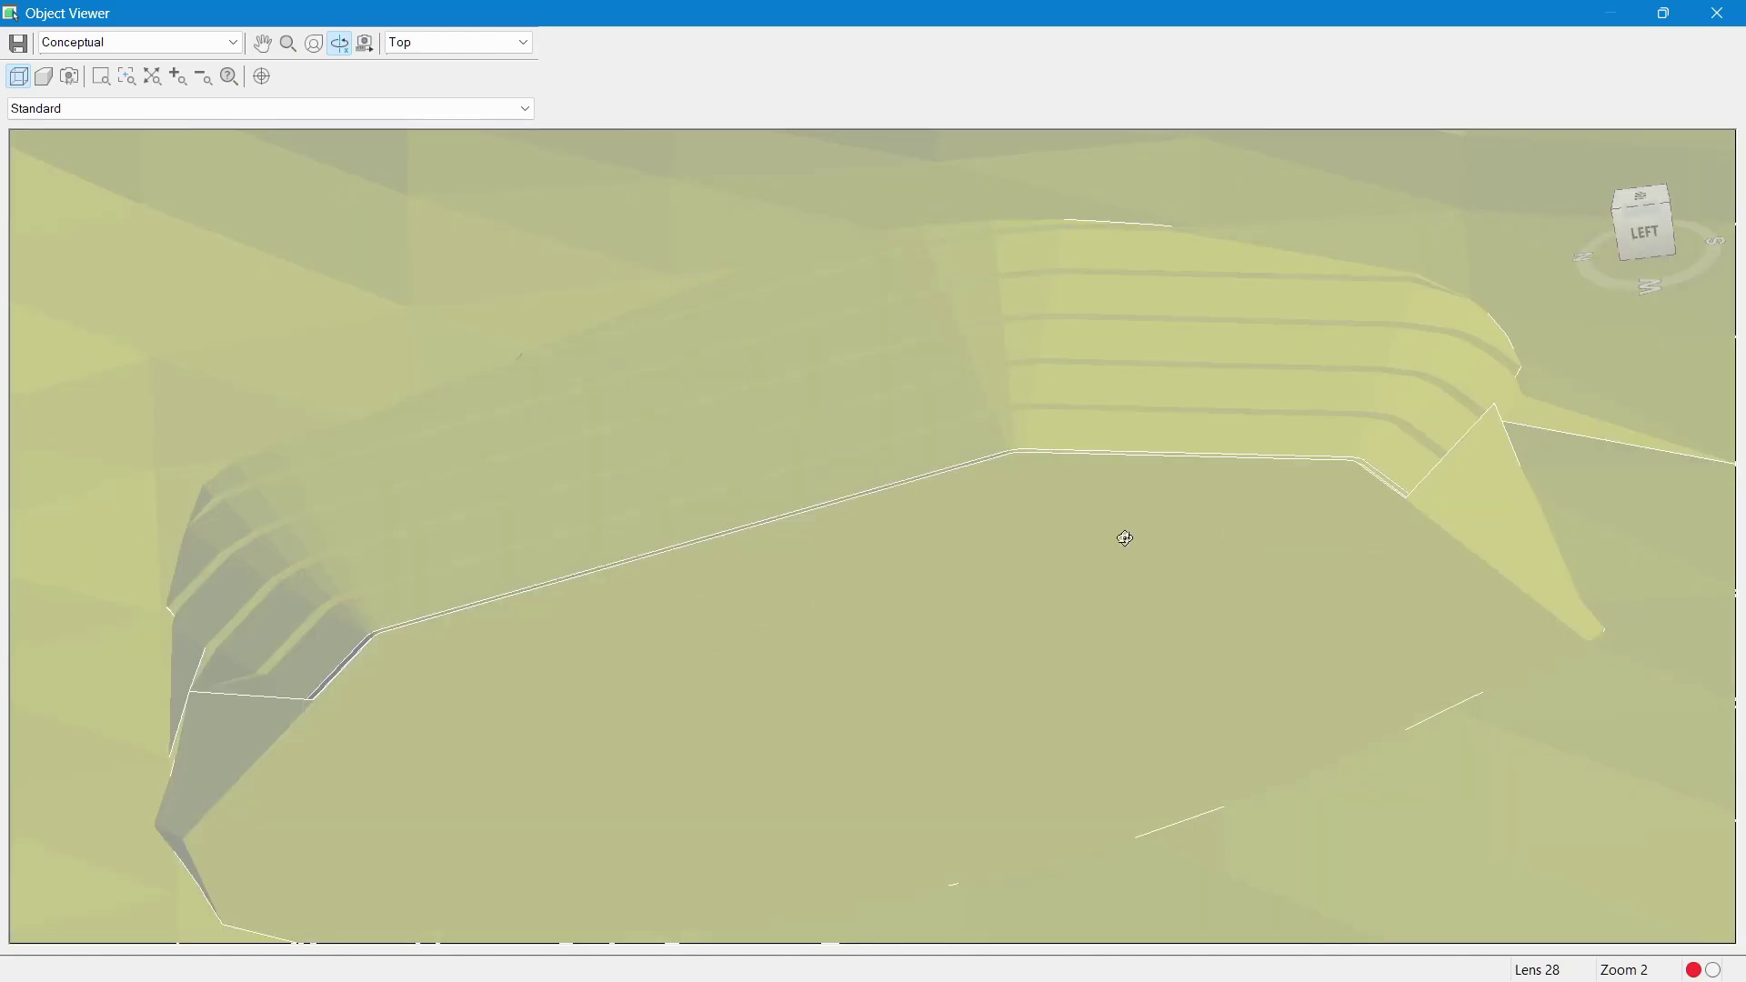